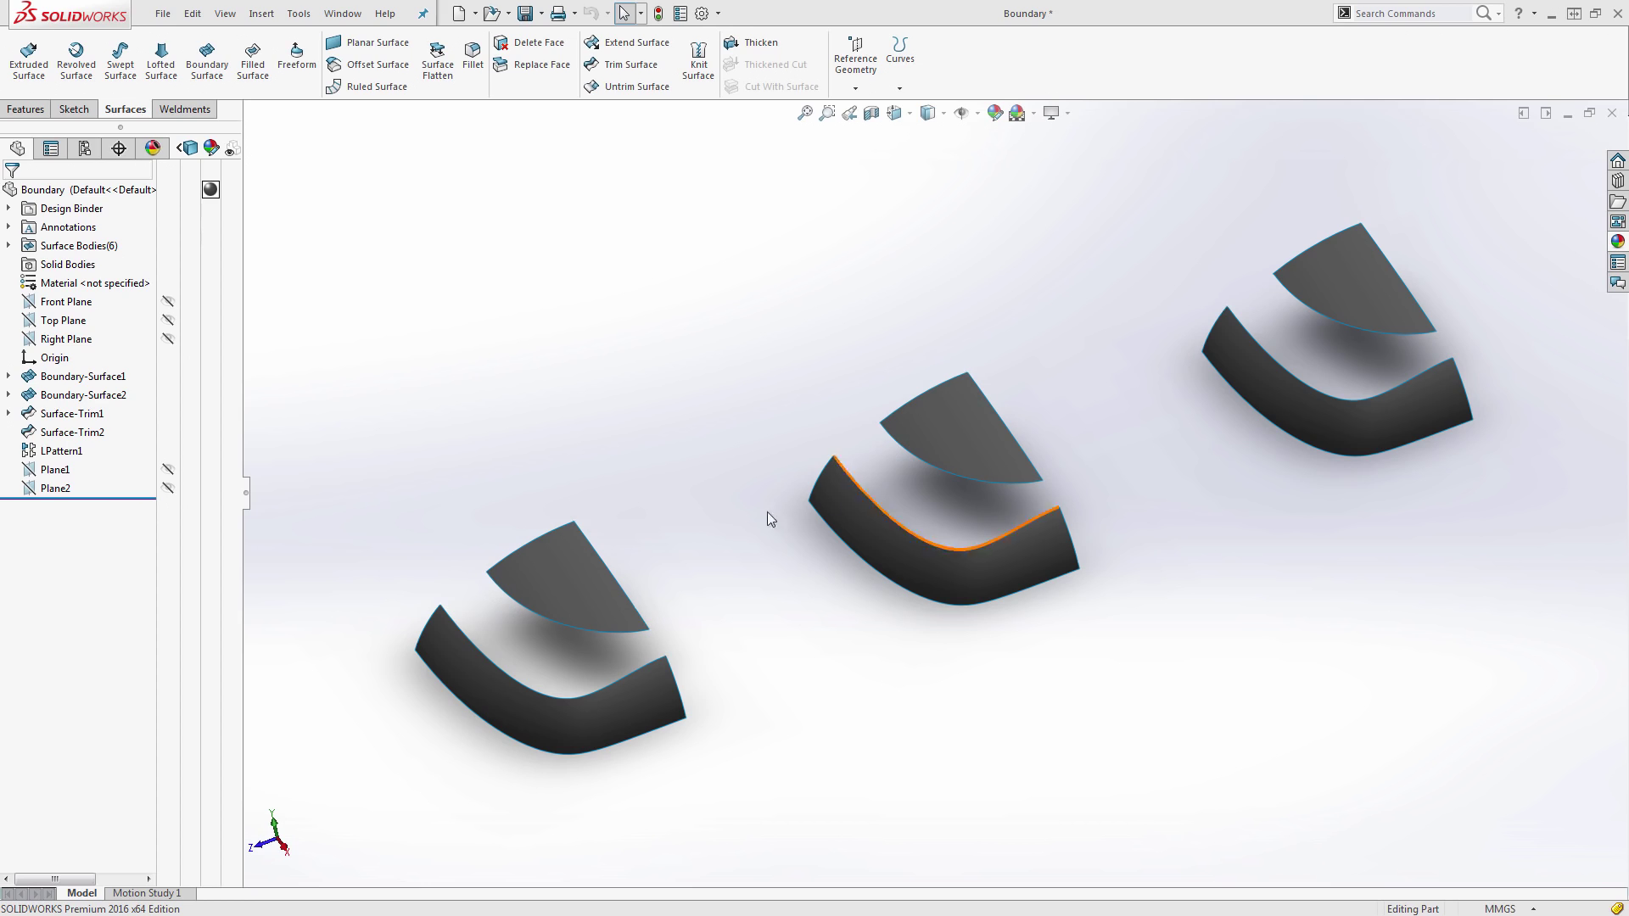
# - Start a boundary surface between the nearest pair of surfaces, using their two facing edges as Direction 1 curves
pyautogui.scroll(-5, 517, 628)
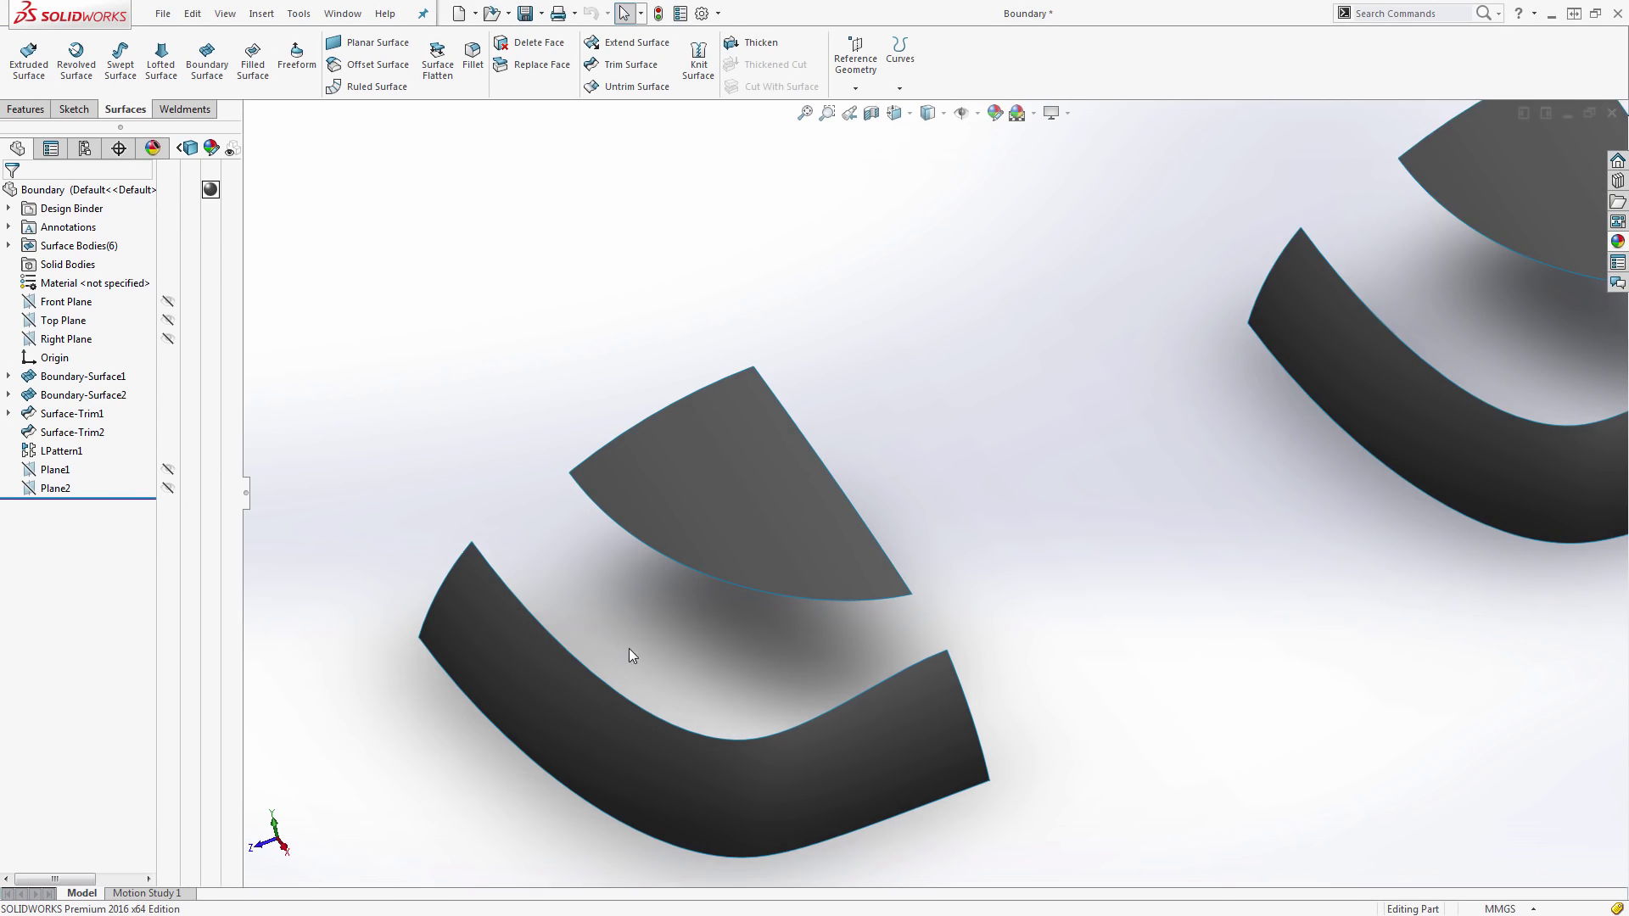
pyautogui.click(207, 59)
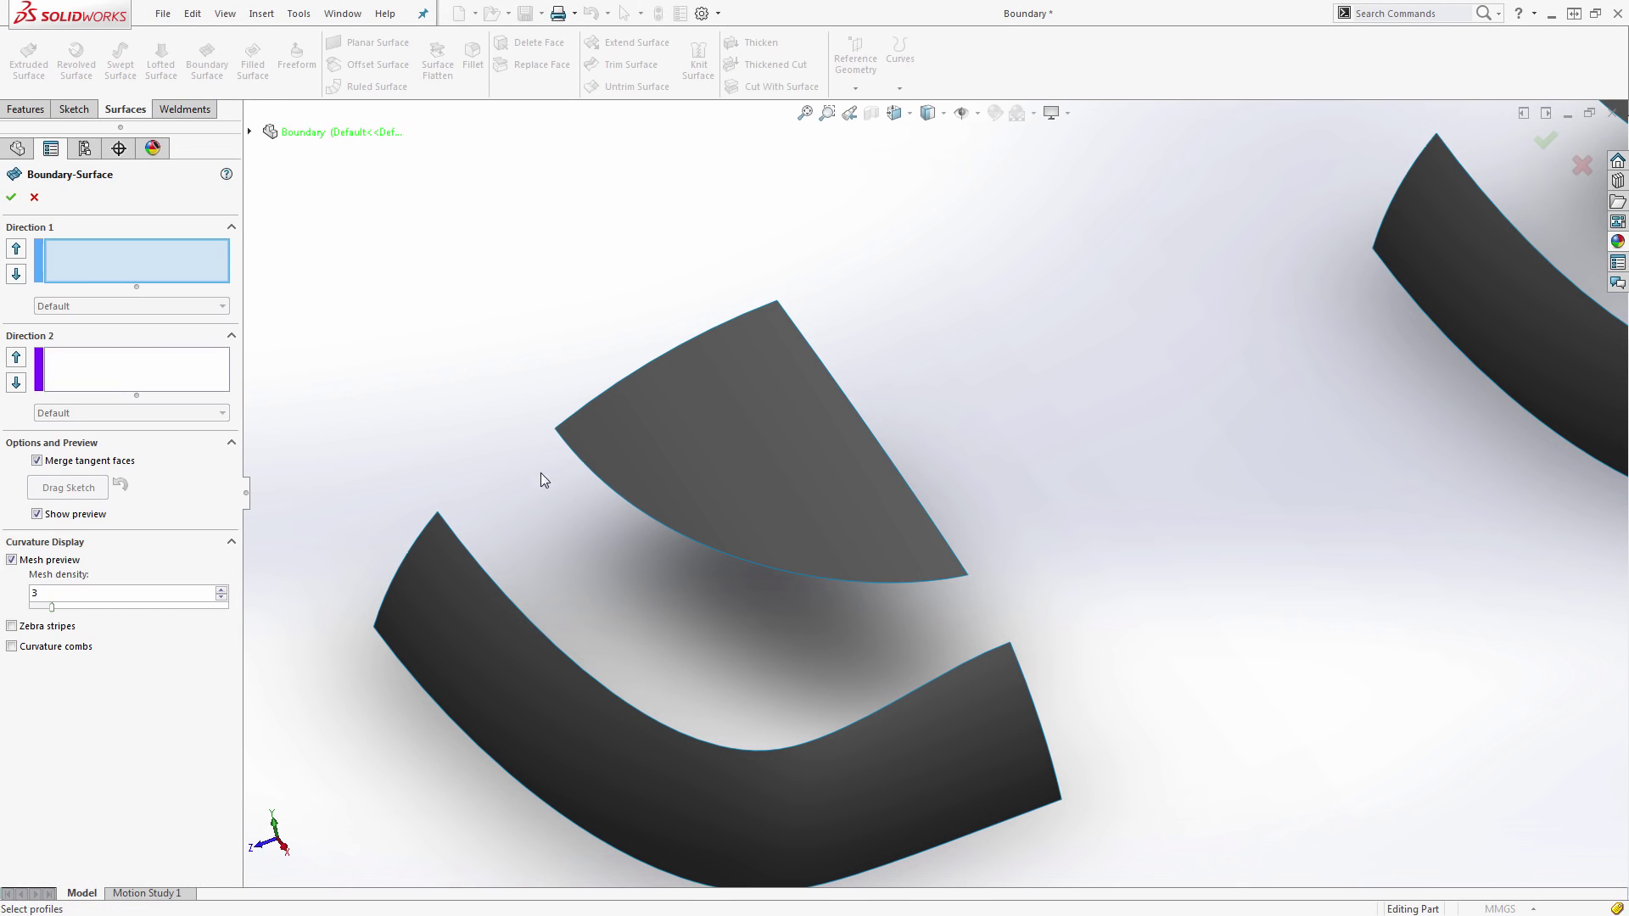
pyautogui.click(561, 435)
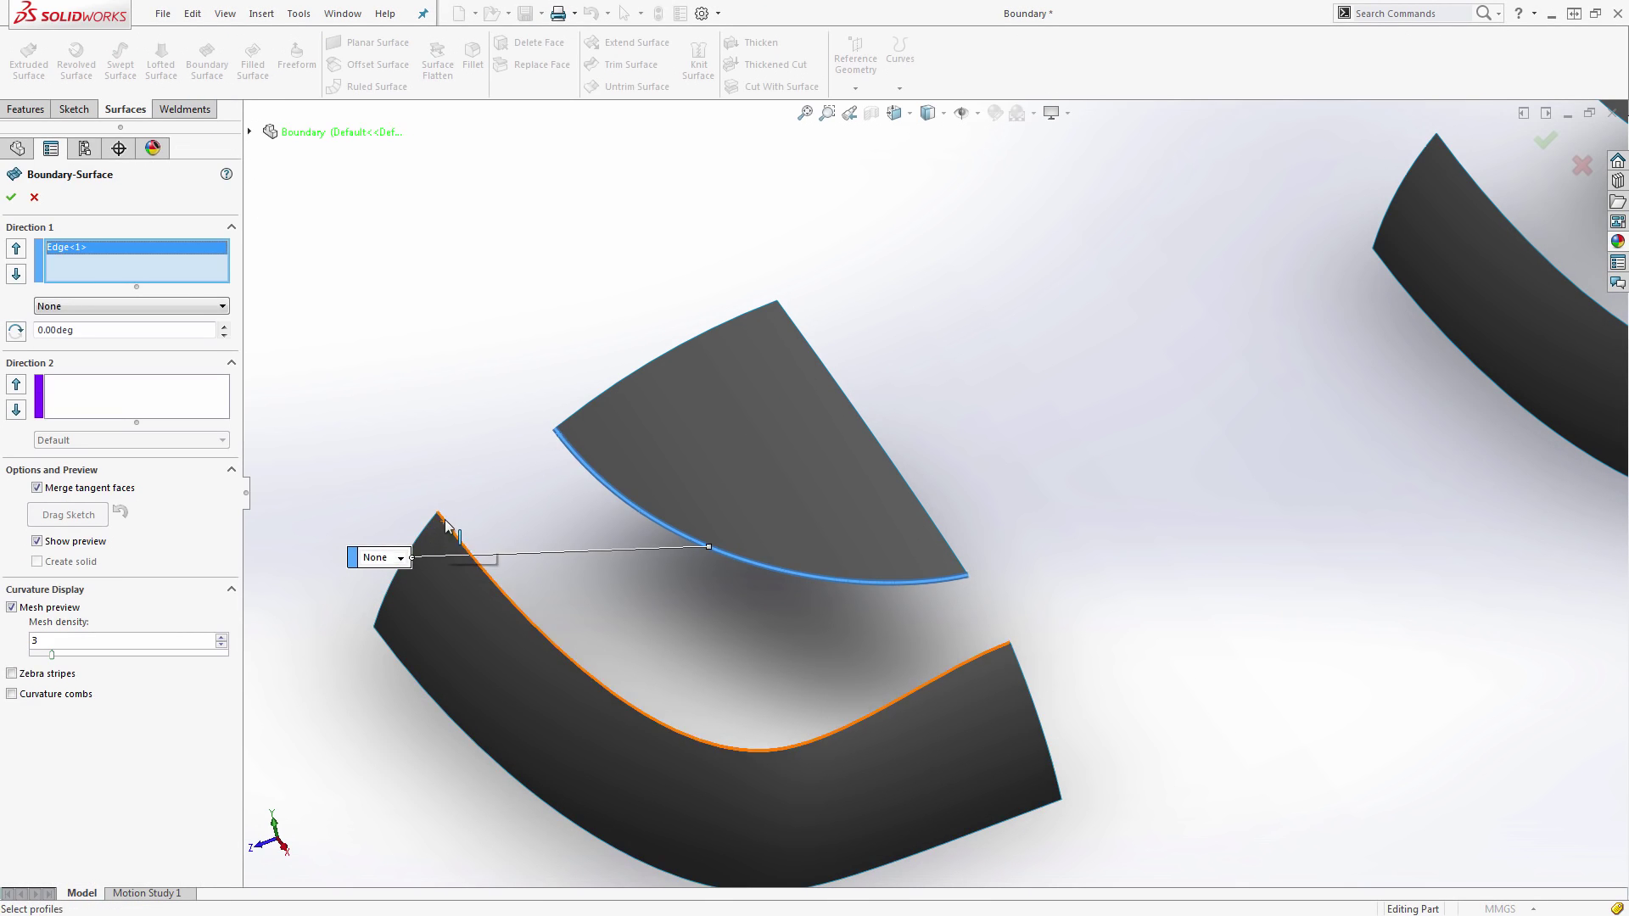
pyautogui.click(445, 521)
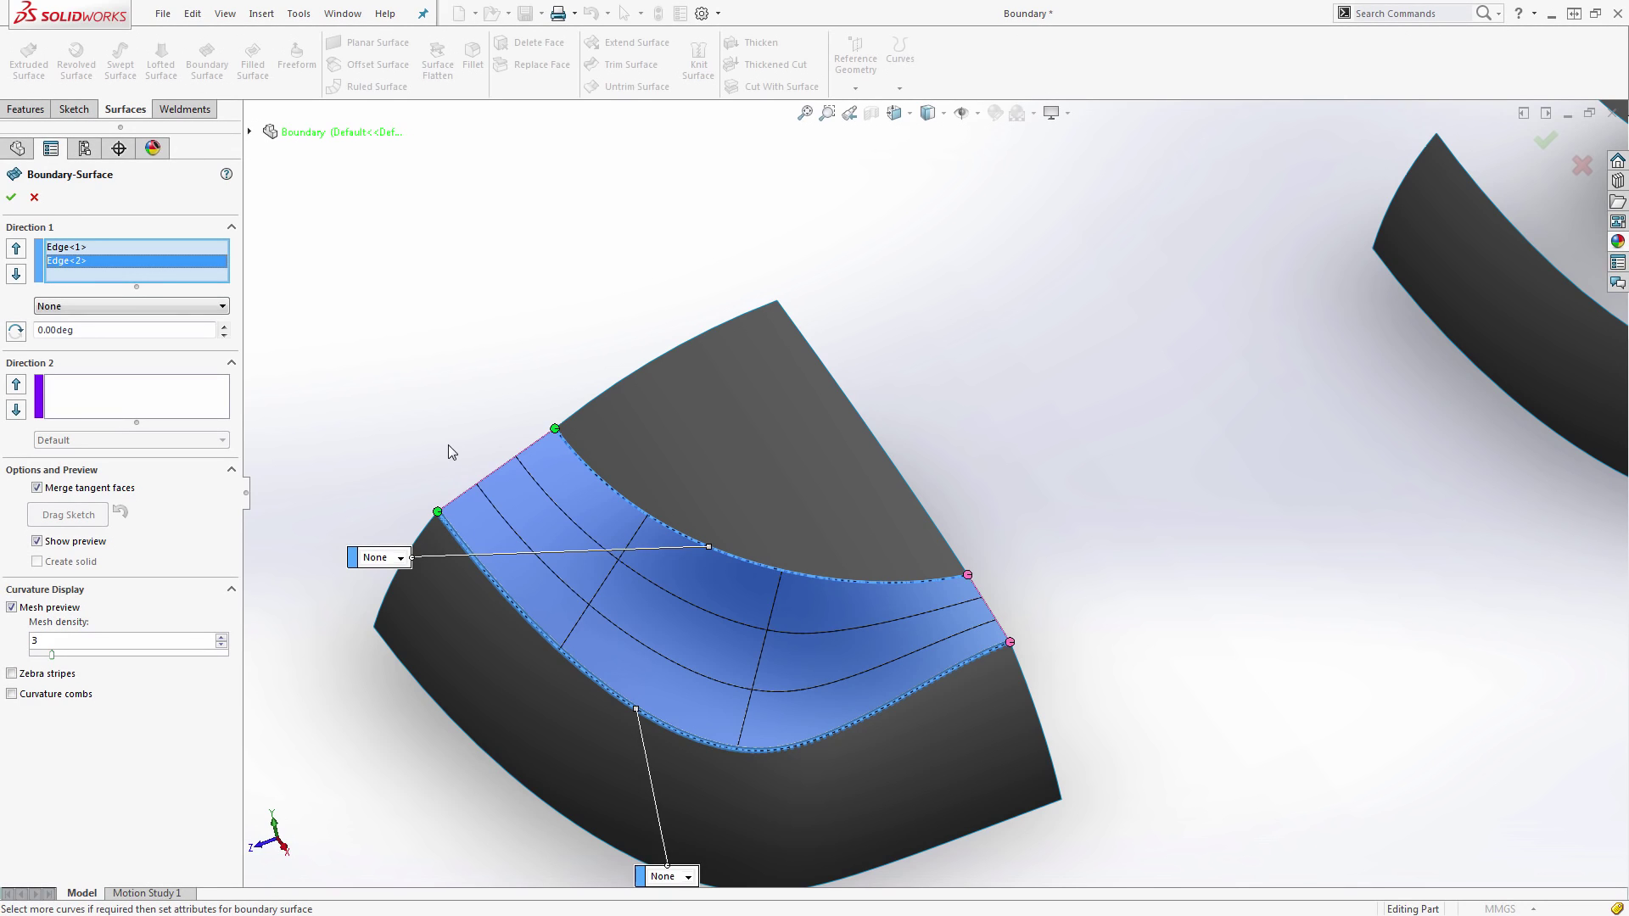
pyautogui.moveTo(374, 557); pyautogui.dragTo(648, 307)
pyautogui.moveTo(642, 885); pyautogui.dragTo(356, 705)
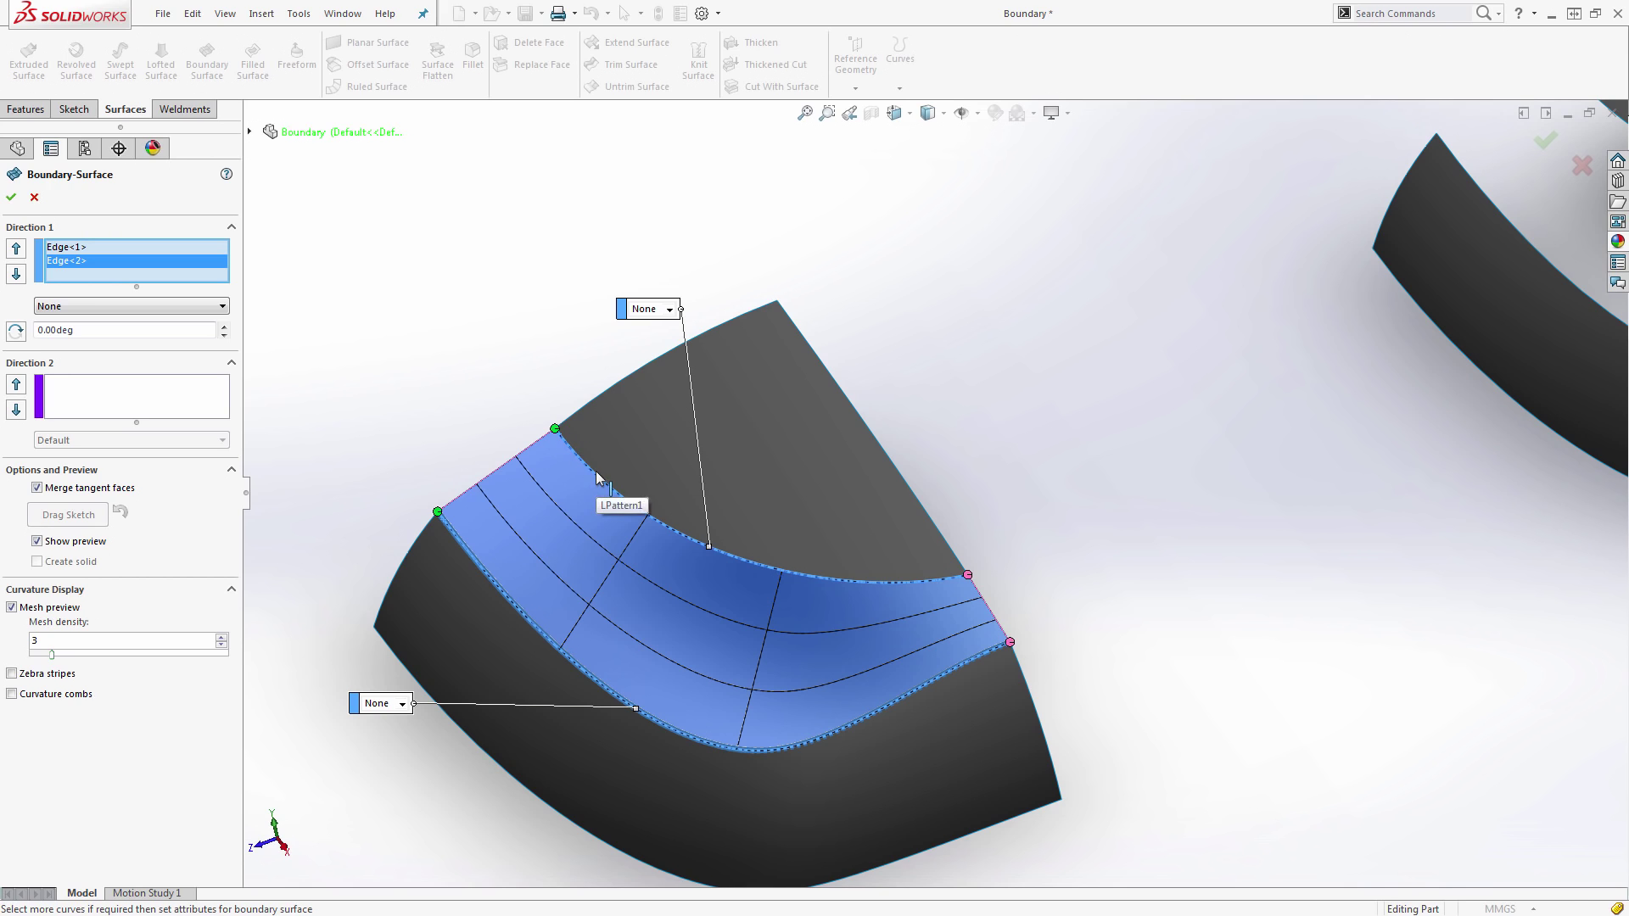
# - Slide the boundary surface's four end connectors inward along both edges so that it spans only part of the gap
pyautogui.moveTo(555, 430); pyautogui.dragTo(637, 508)
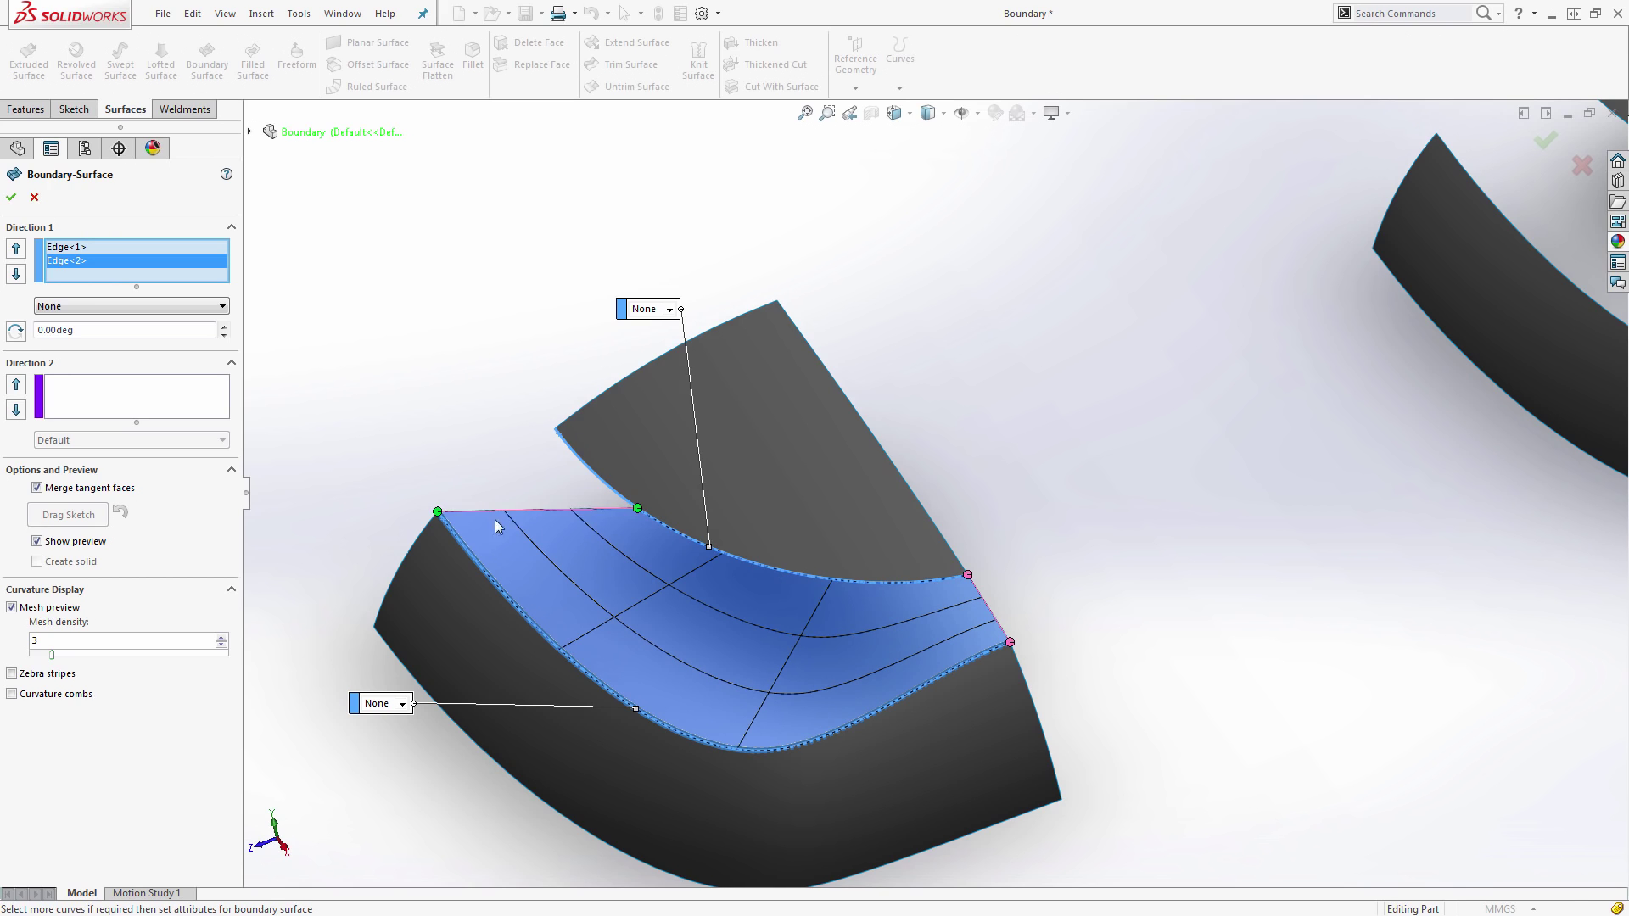
pyautogui.moveTo(437, 513); pyautogui.dragTo(557, 648)
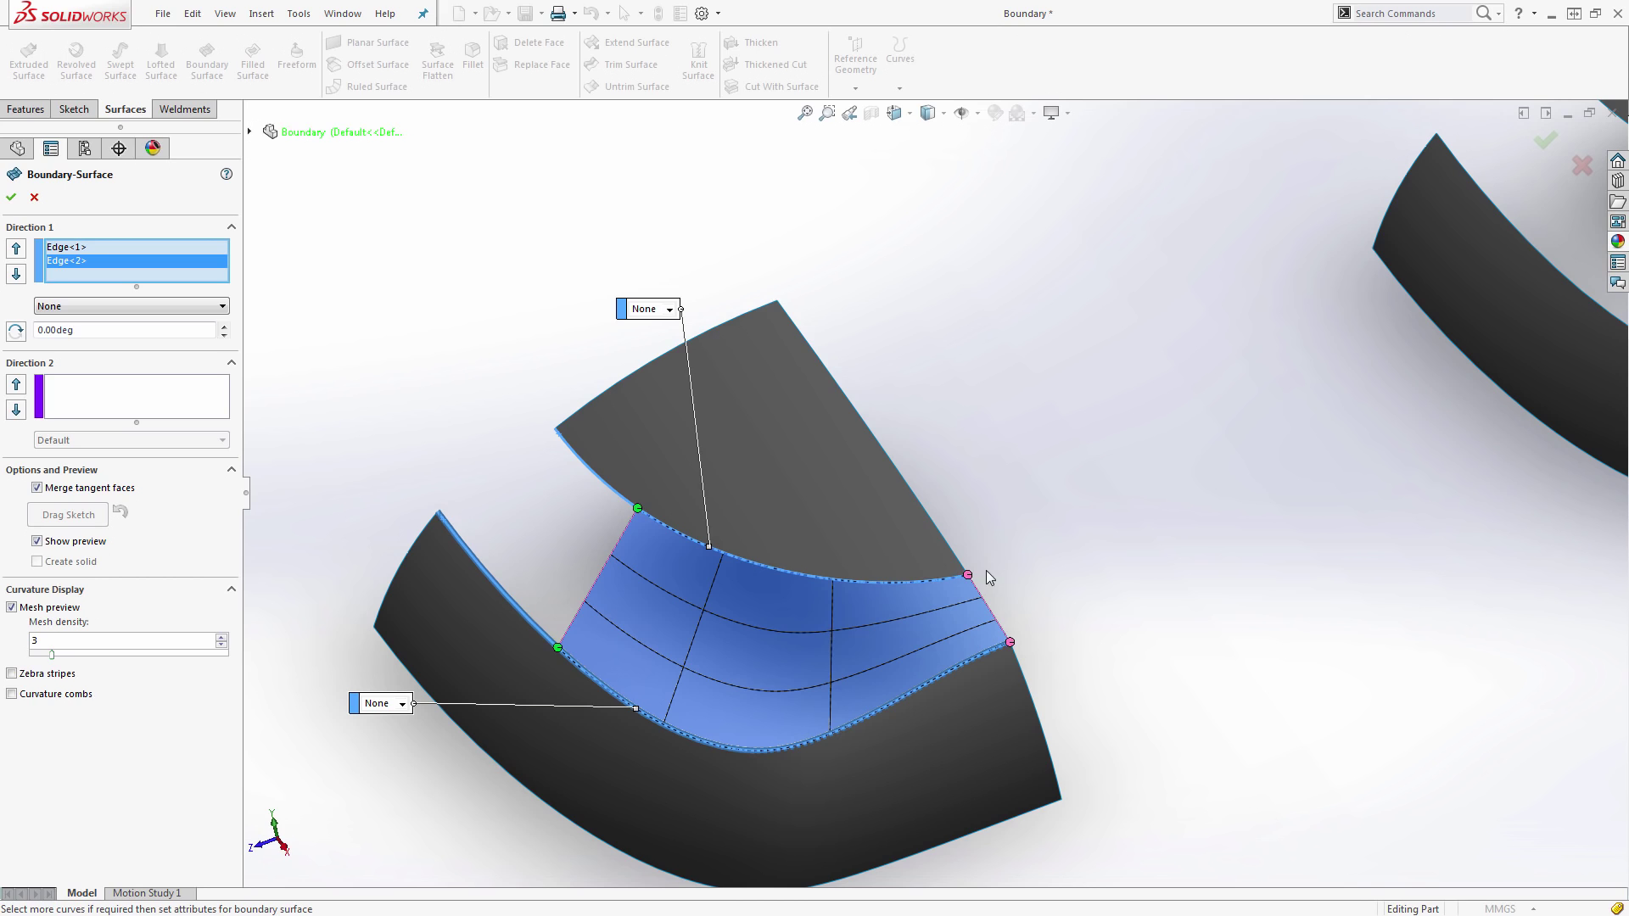
pyautogui.moveTo(969, 576); pyautogui.dragTo(753, 563)
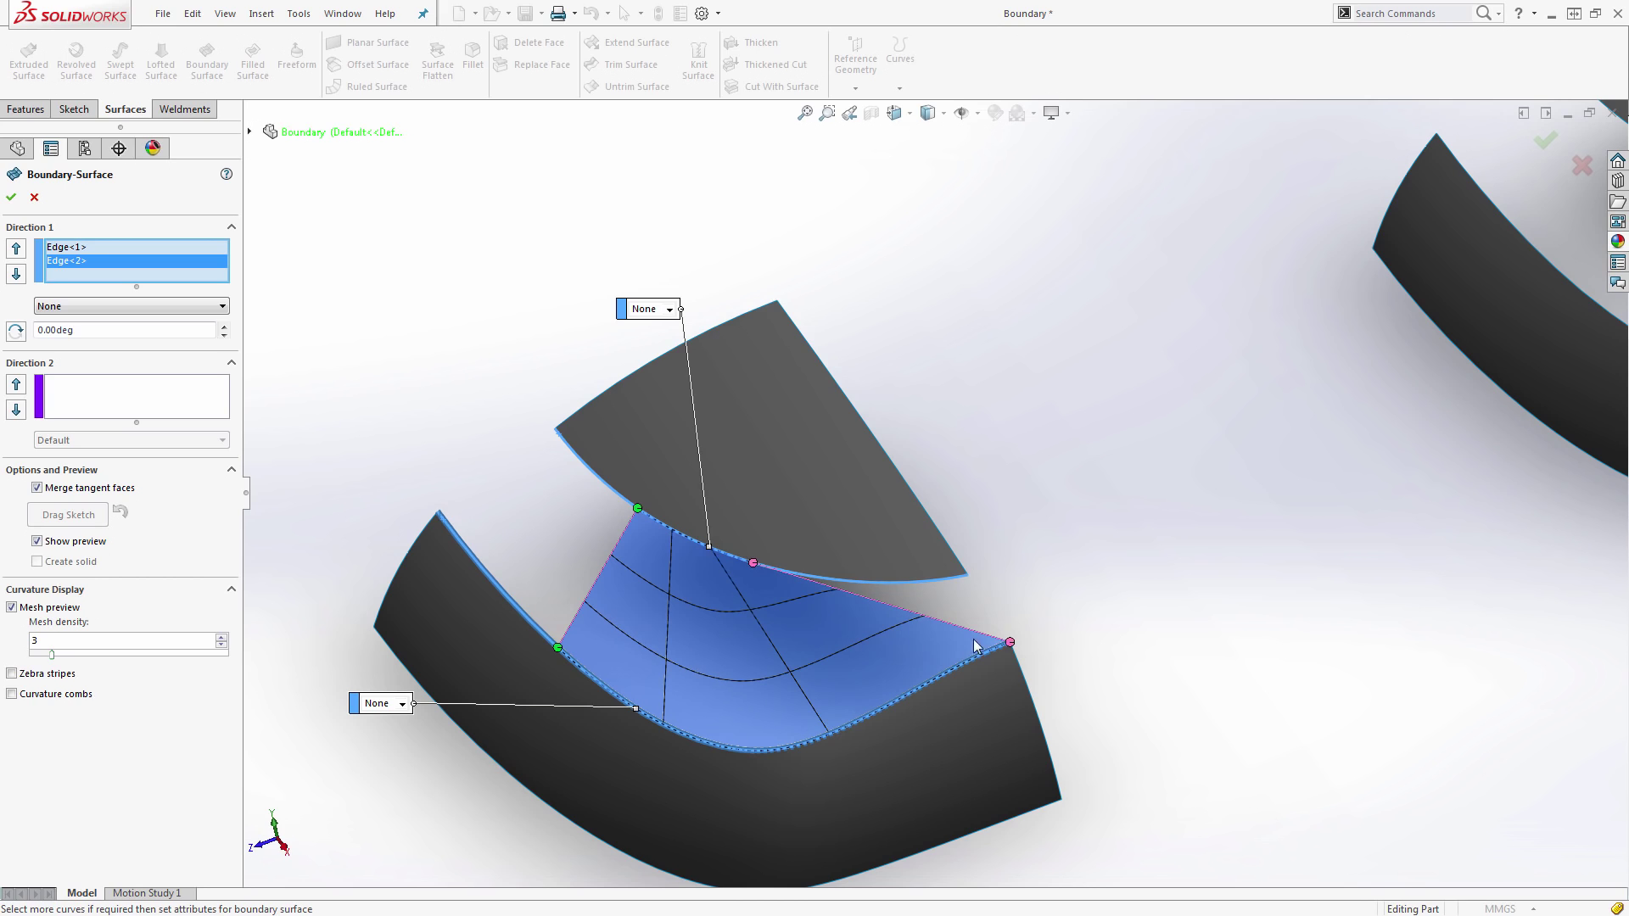
pyautogui.moveTo(1010, 643); pyautogui.dragTo(707, 742)
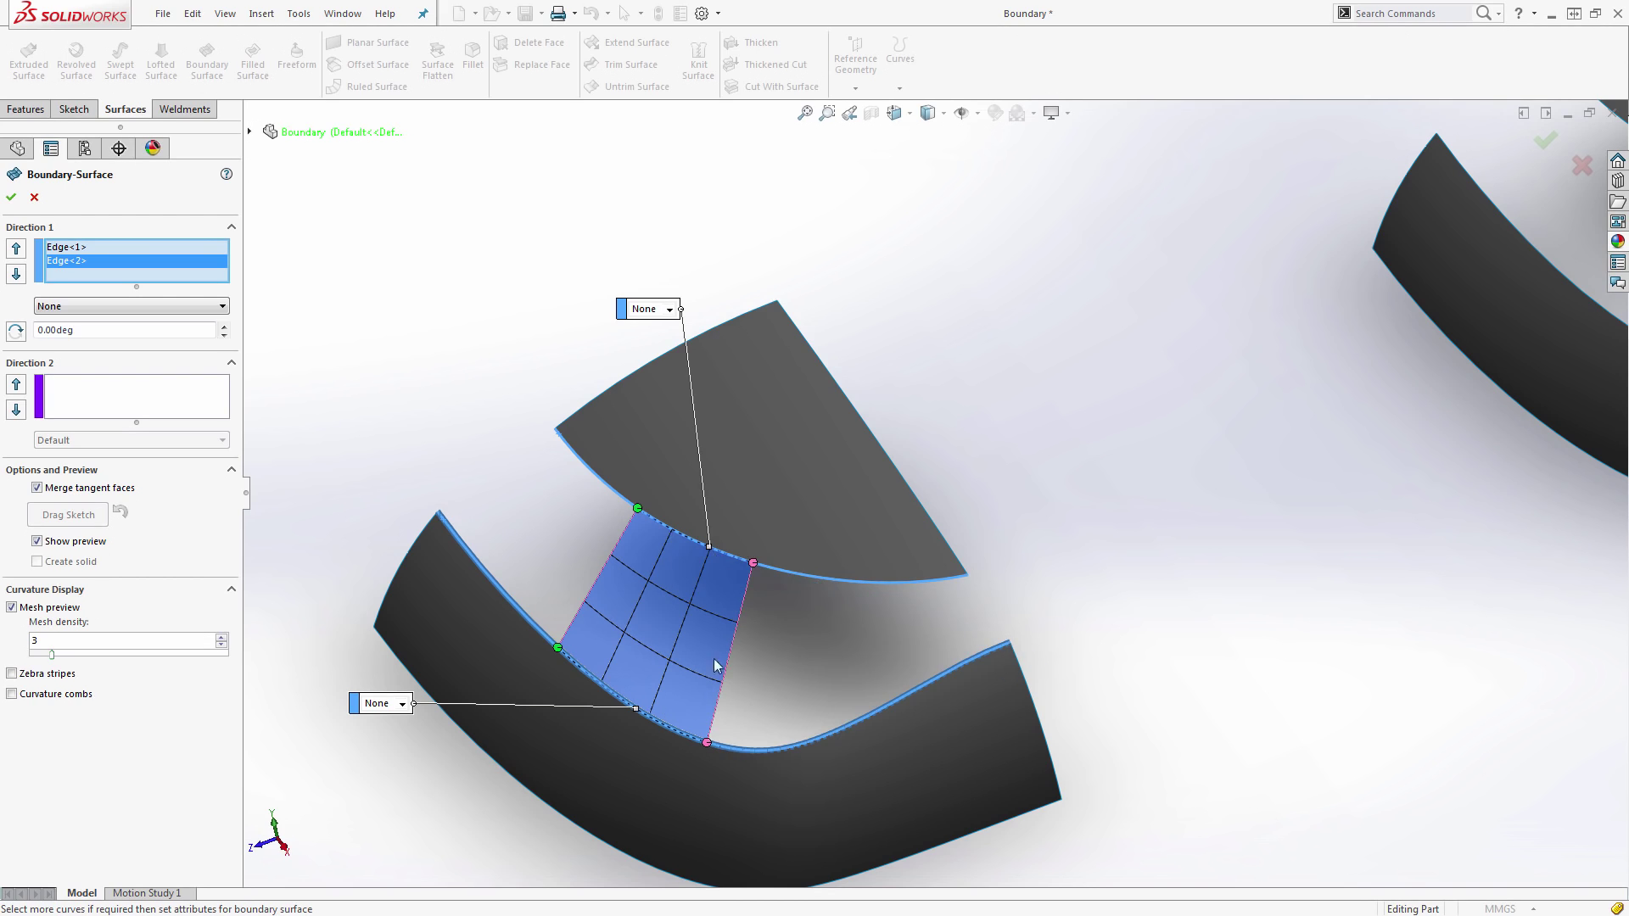
pyautogui.moveTo(636, 505); pyautogui.dragTo(651, 519)
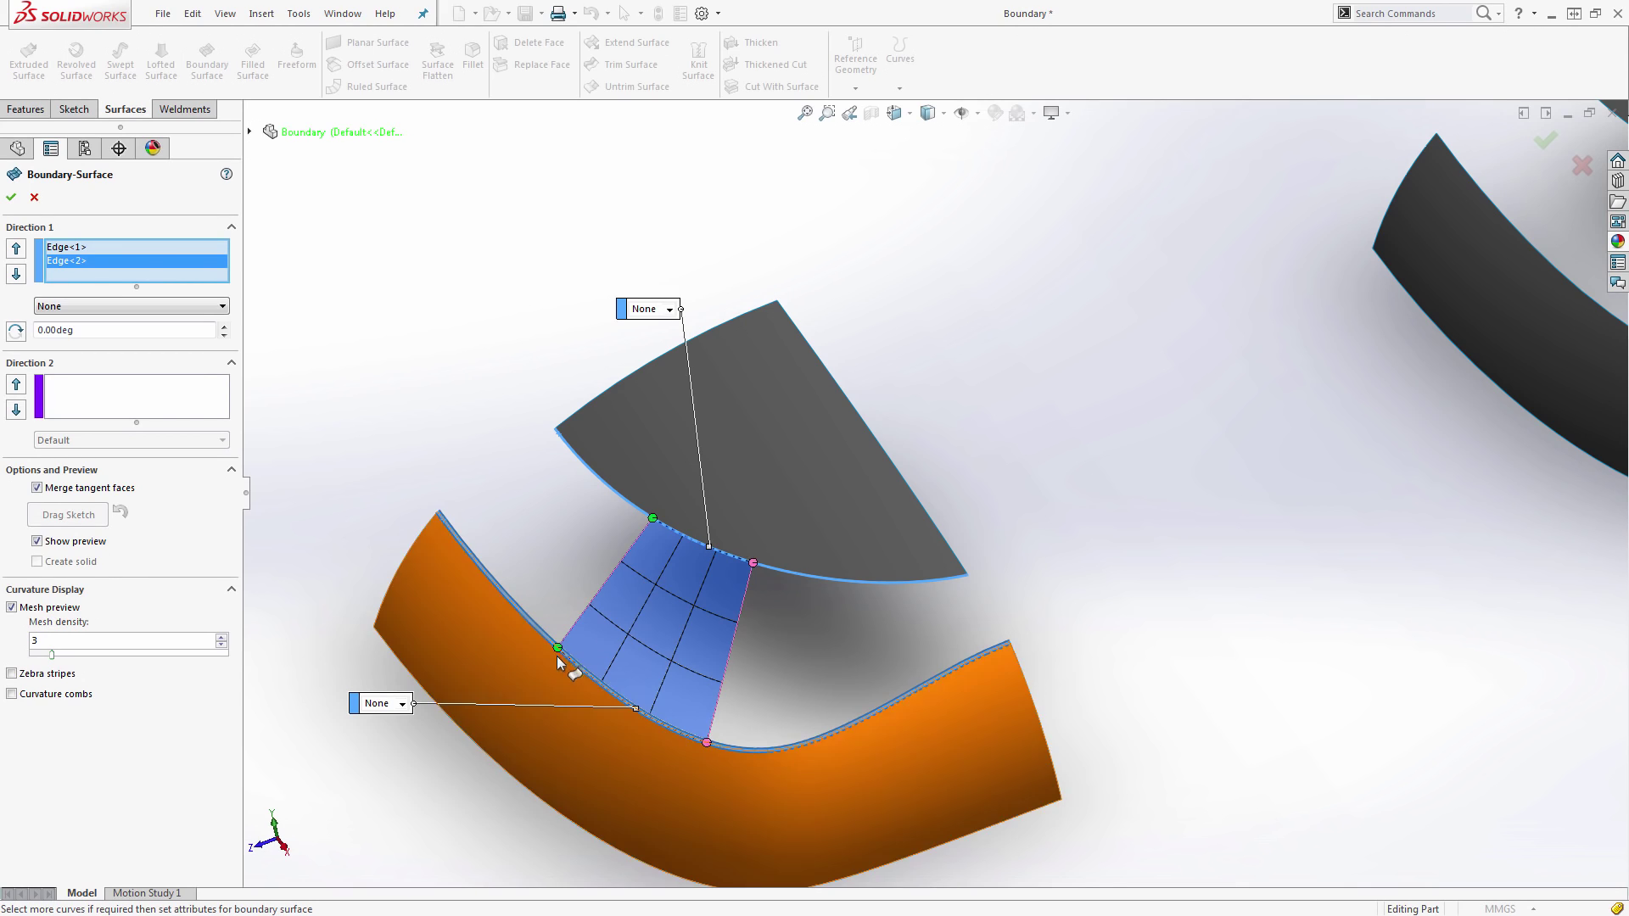
pyautogui.moveTo(573, 661); pyautogui.dragTo(574, 663)
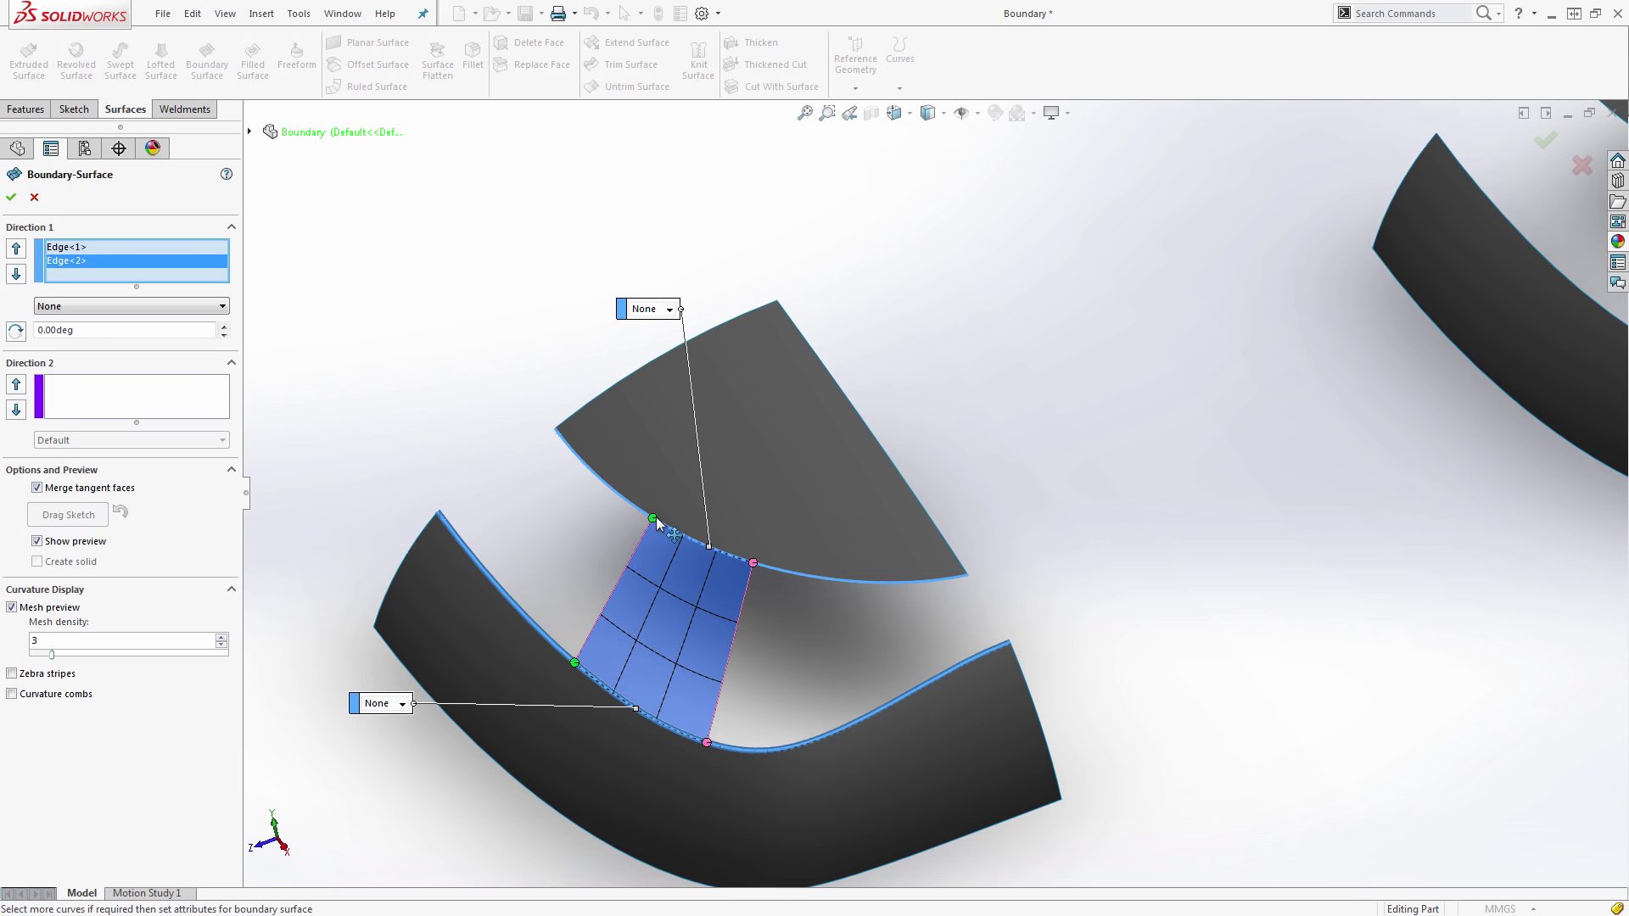
# - Return all four connectors to the endpoints of the two edges so the boundary surface spans the full gap
pyautogui.moveTo(654, 516); pyautogui.dragTo(555, 428)
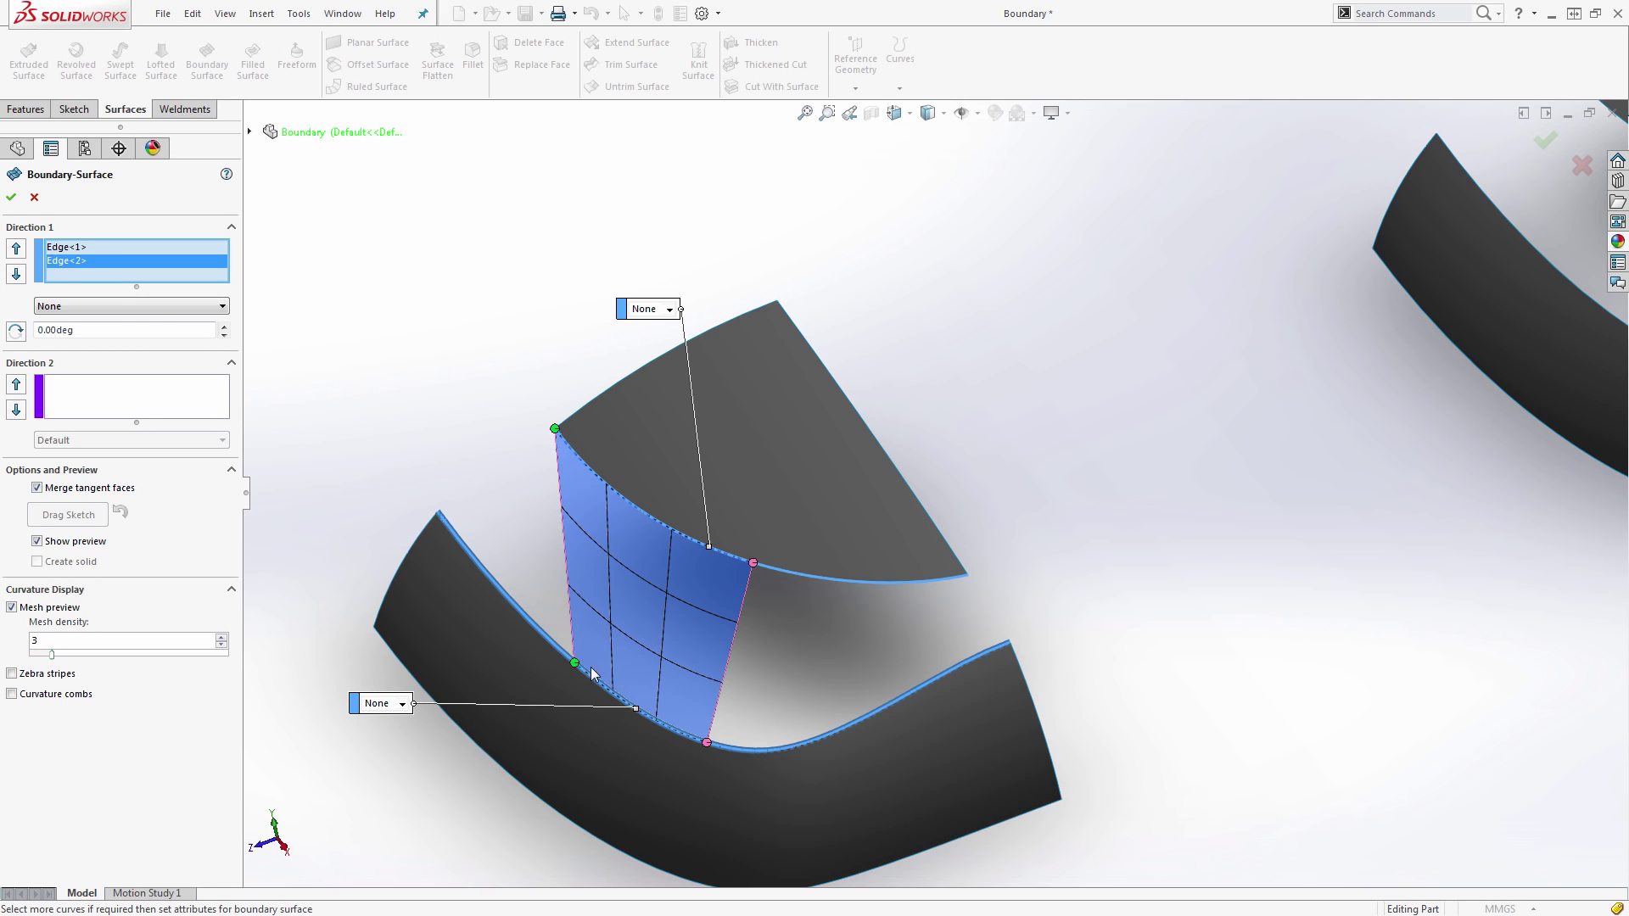
pyautogui.moveTo(577, 664); pyautogui.dragTo(436, 511)
pyautogui.moveTo(753, 564); pyautogui.dragTo(1050, 560)
pyautogui.moveTo(703, 745); pyautogui.dragTo(1145, 640)
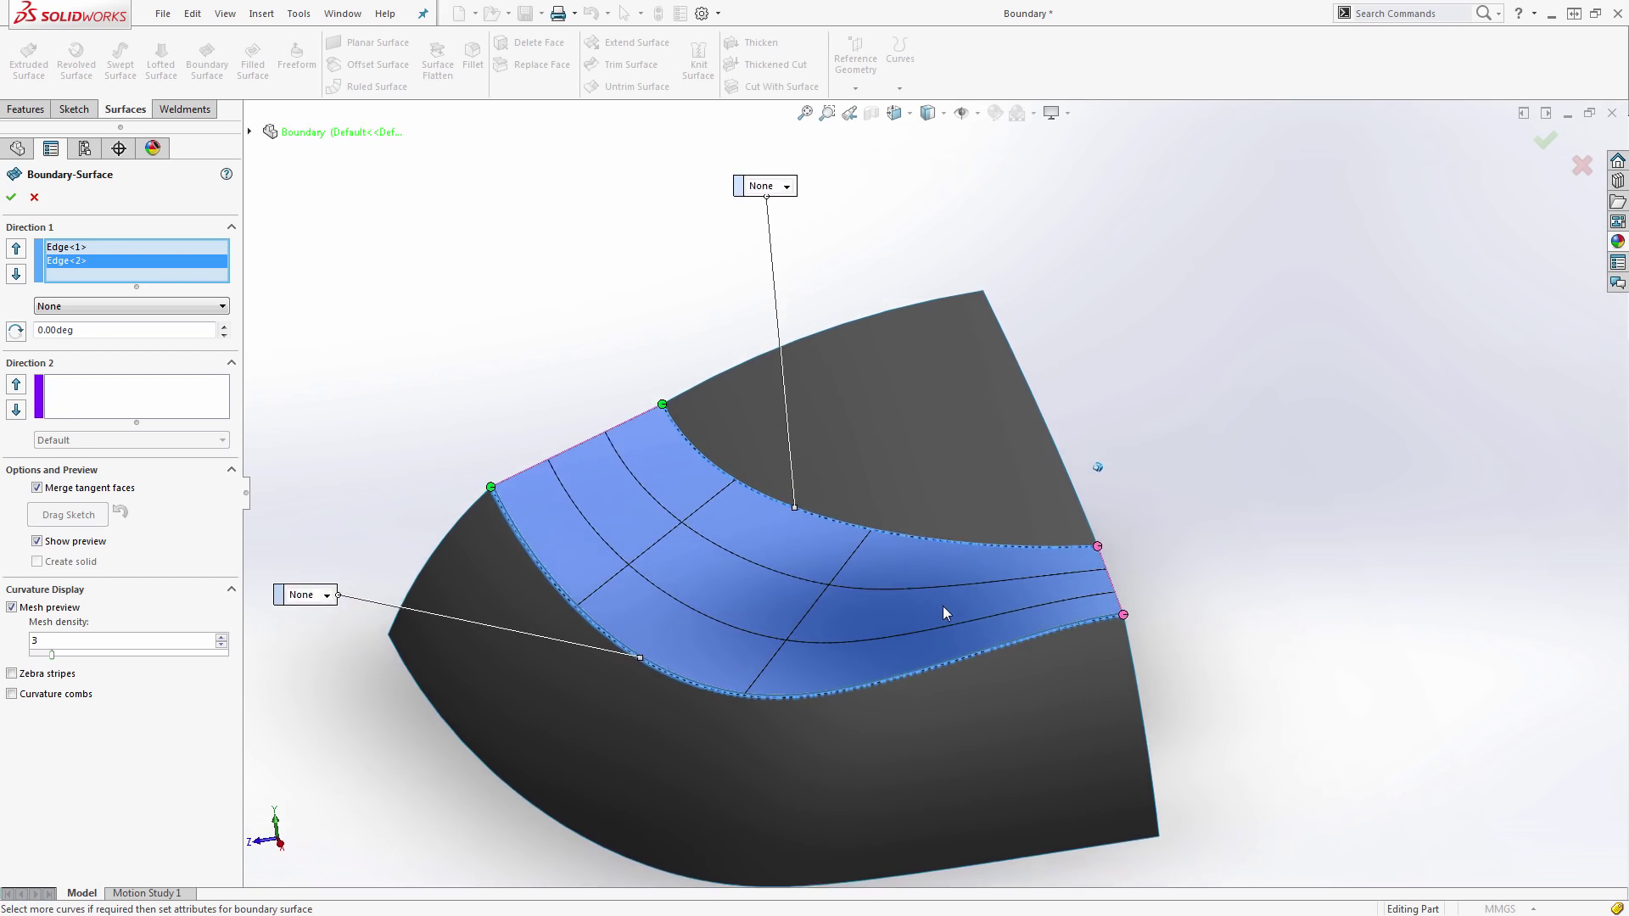
# - Reposition the edge condition callouts beside the preview and set the upper edge's condition to Tangency To Face
pyautogui.moveTo(280, 627); pyautogui.dragTo(426, 470)
pyautogui.moveTo(694, 320); pyautogui.dragTo(697, 333)
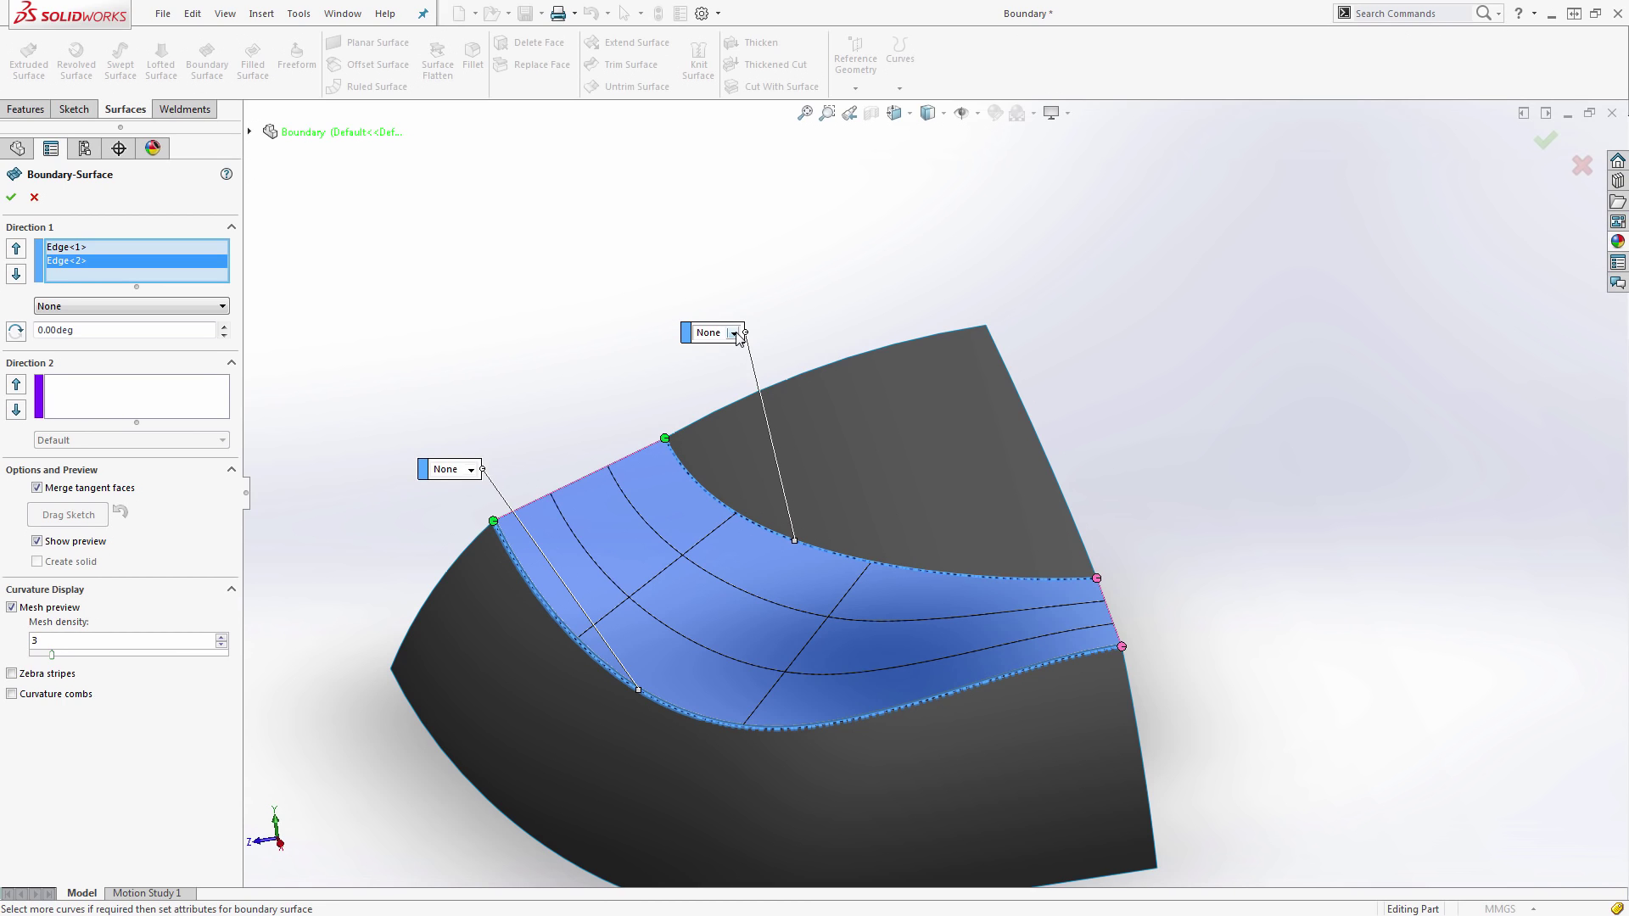
pyautogui.click(735, 334)
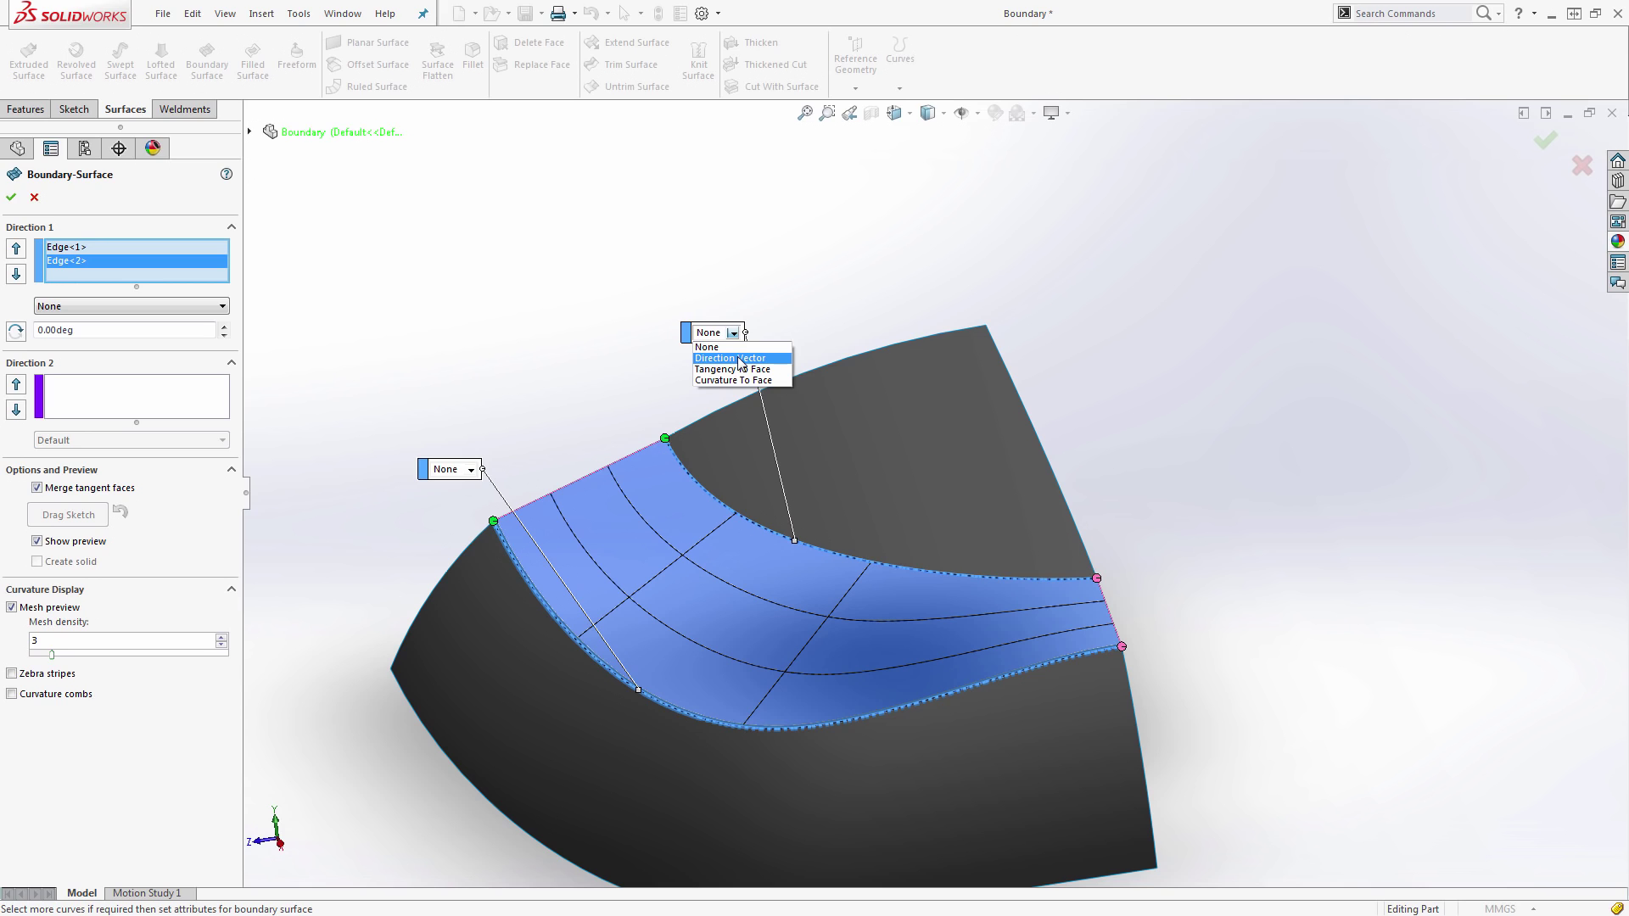
pyautogui.click(740, 370)
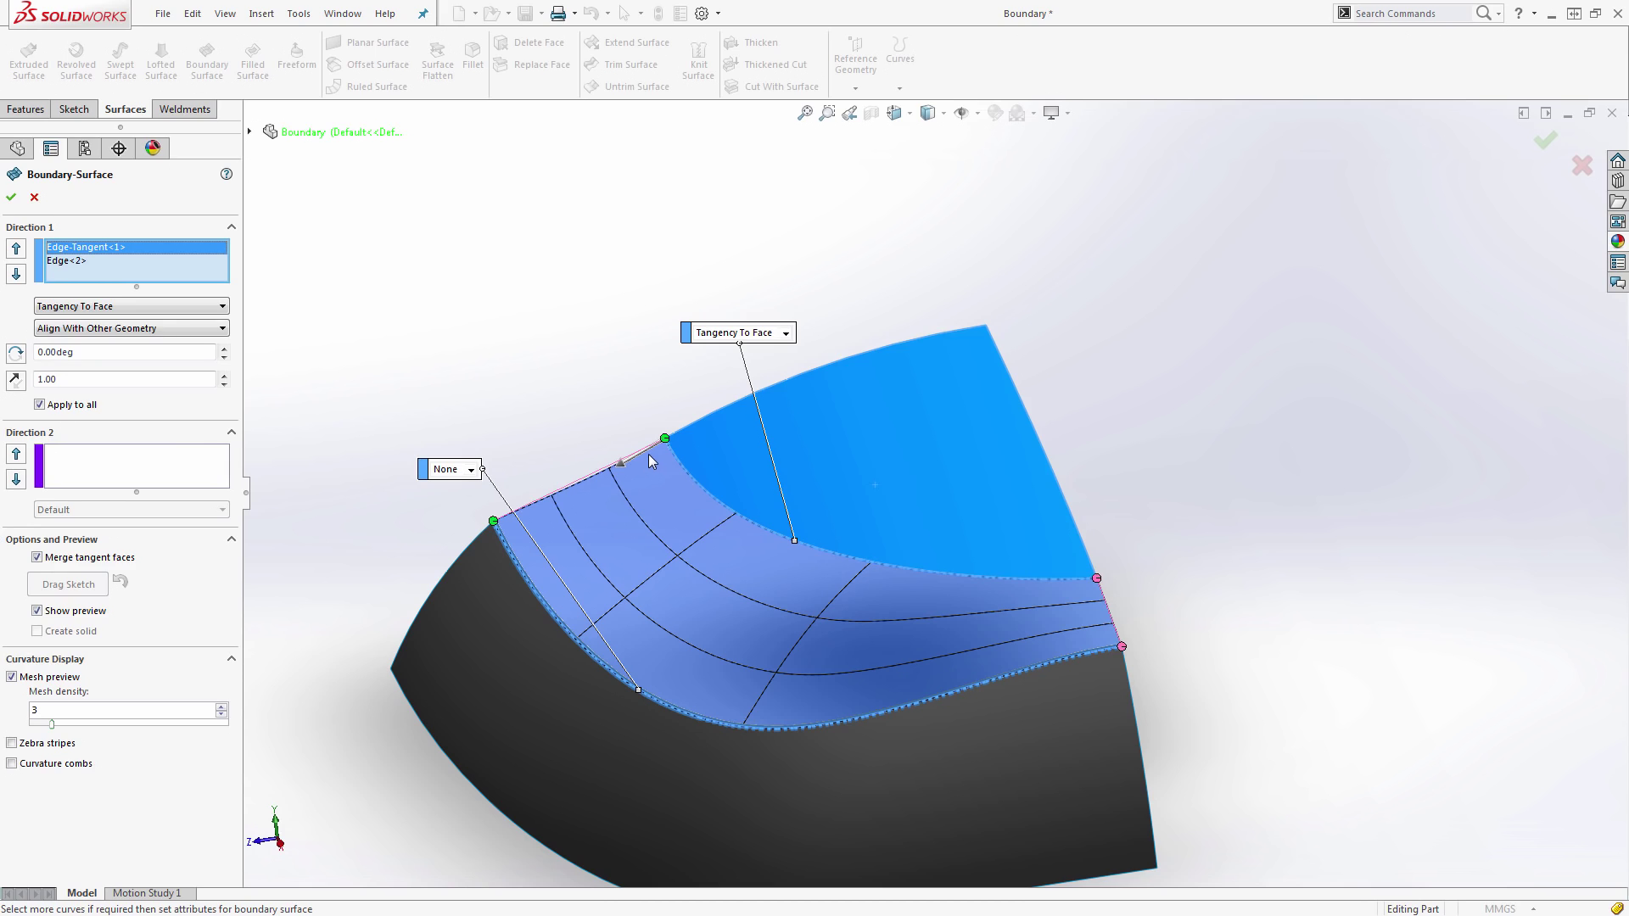
# - Try a tangent length of 2.00 on the upper edge and restore it to 1.00
pyautogui.moveTo(73, 378); pyautogui.dragTo(39, 379)
pyautogui.write('2.')
pyautogui.press('Return')
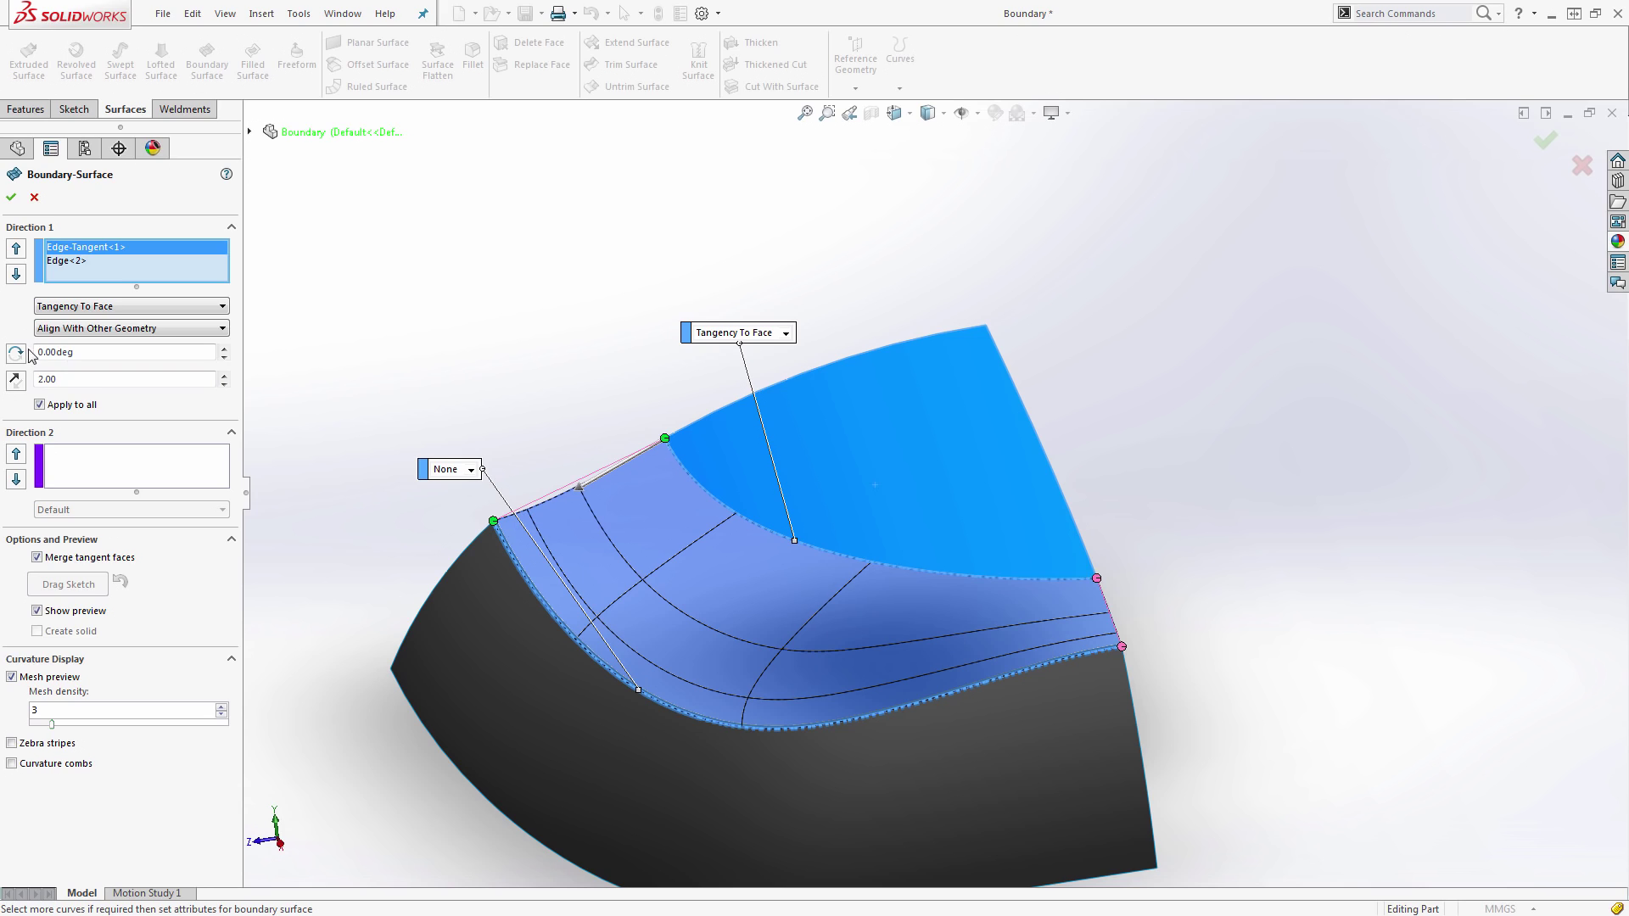
pyautogui.doubleClick(51, 378)
pyautogui.write('1.00')
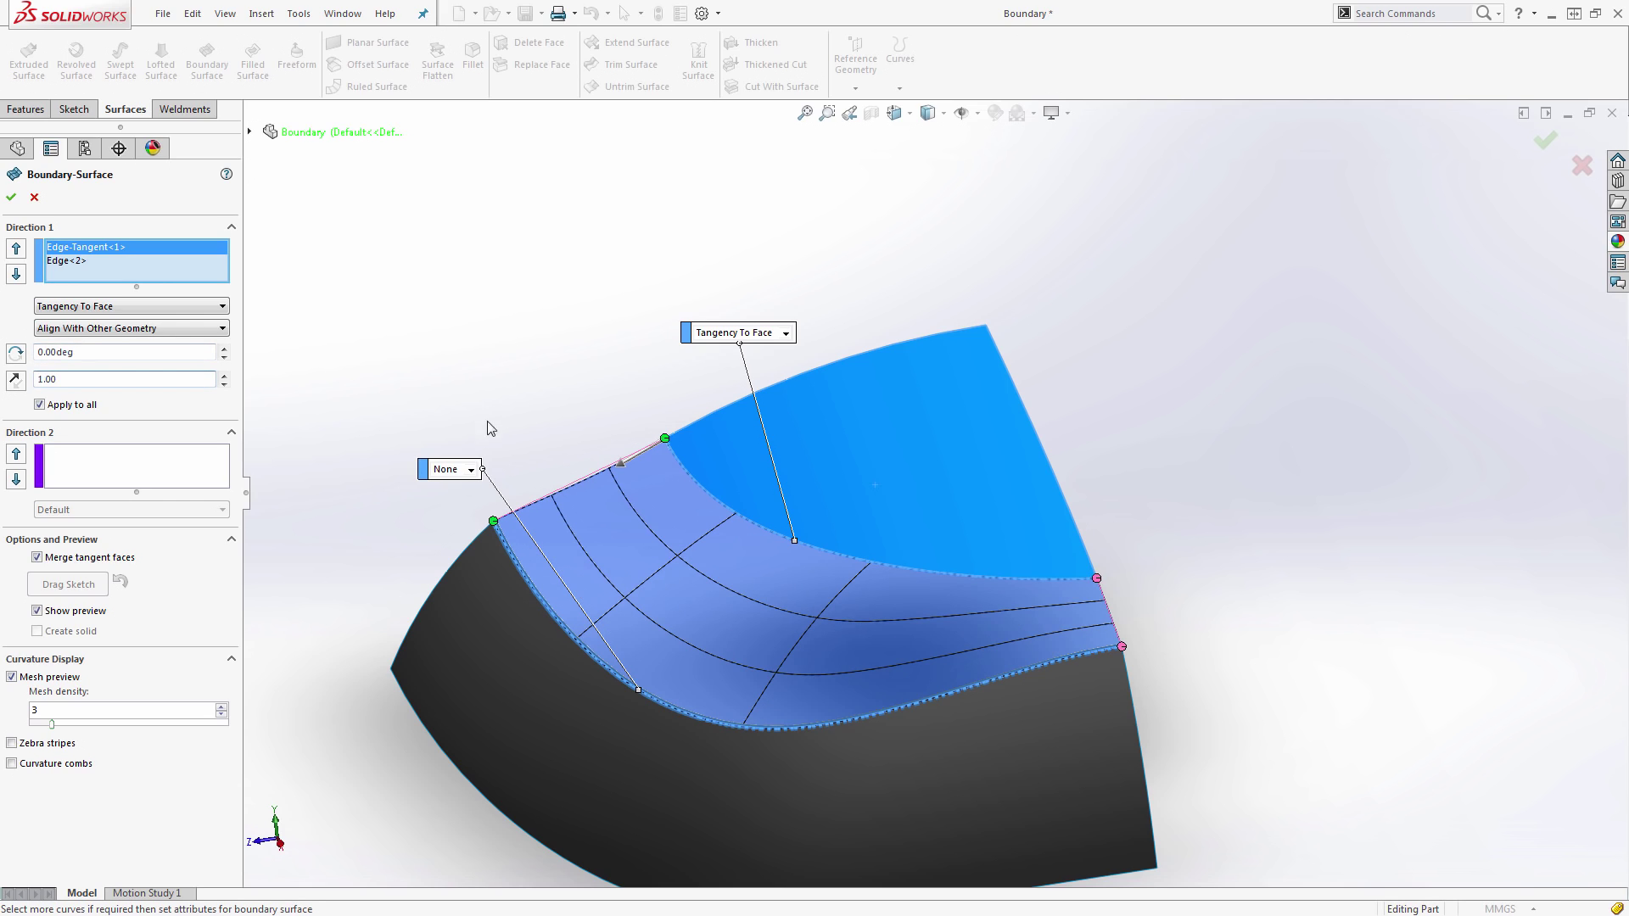
# - Set both the lower and upper edges to Curvature To Face and create the boundary surface
pyautogui.click(470, 470)
pyautogui.click(472, 517)
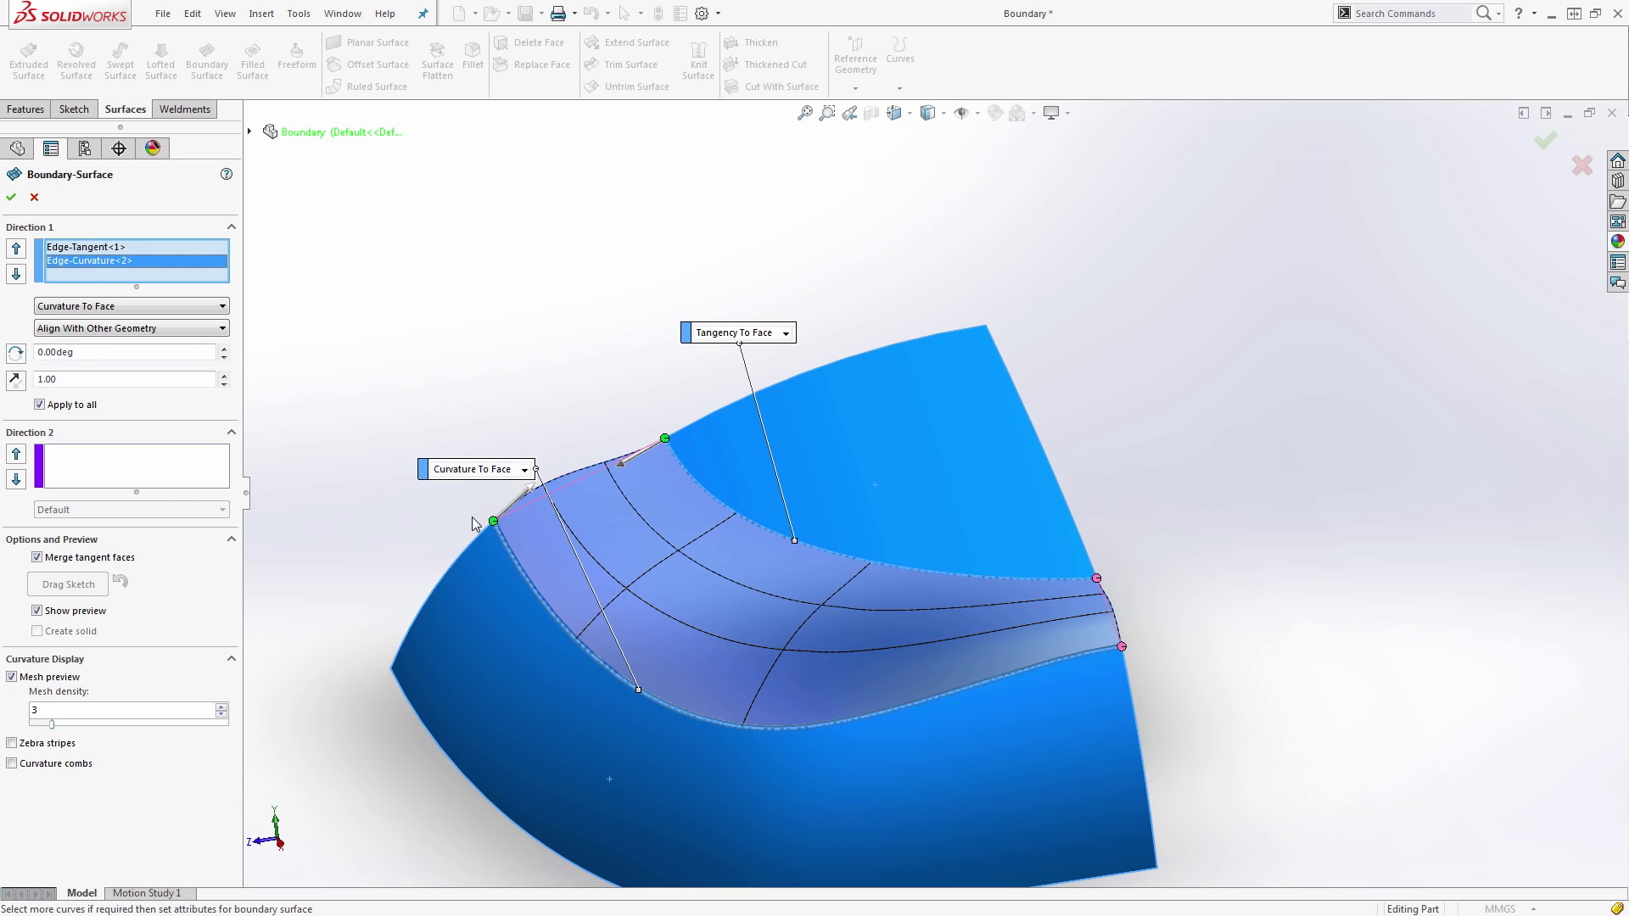
pyautogui.moveTo(410, 555); pyautogui.dragTo(579, 475, button='middle')
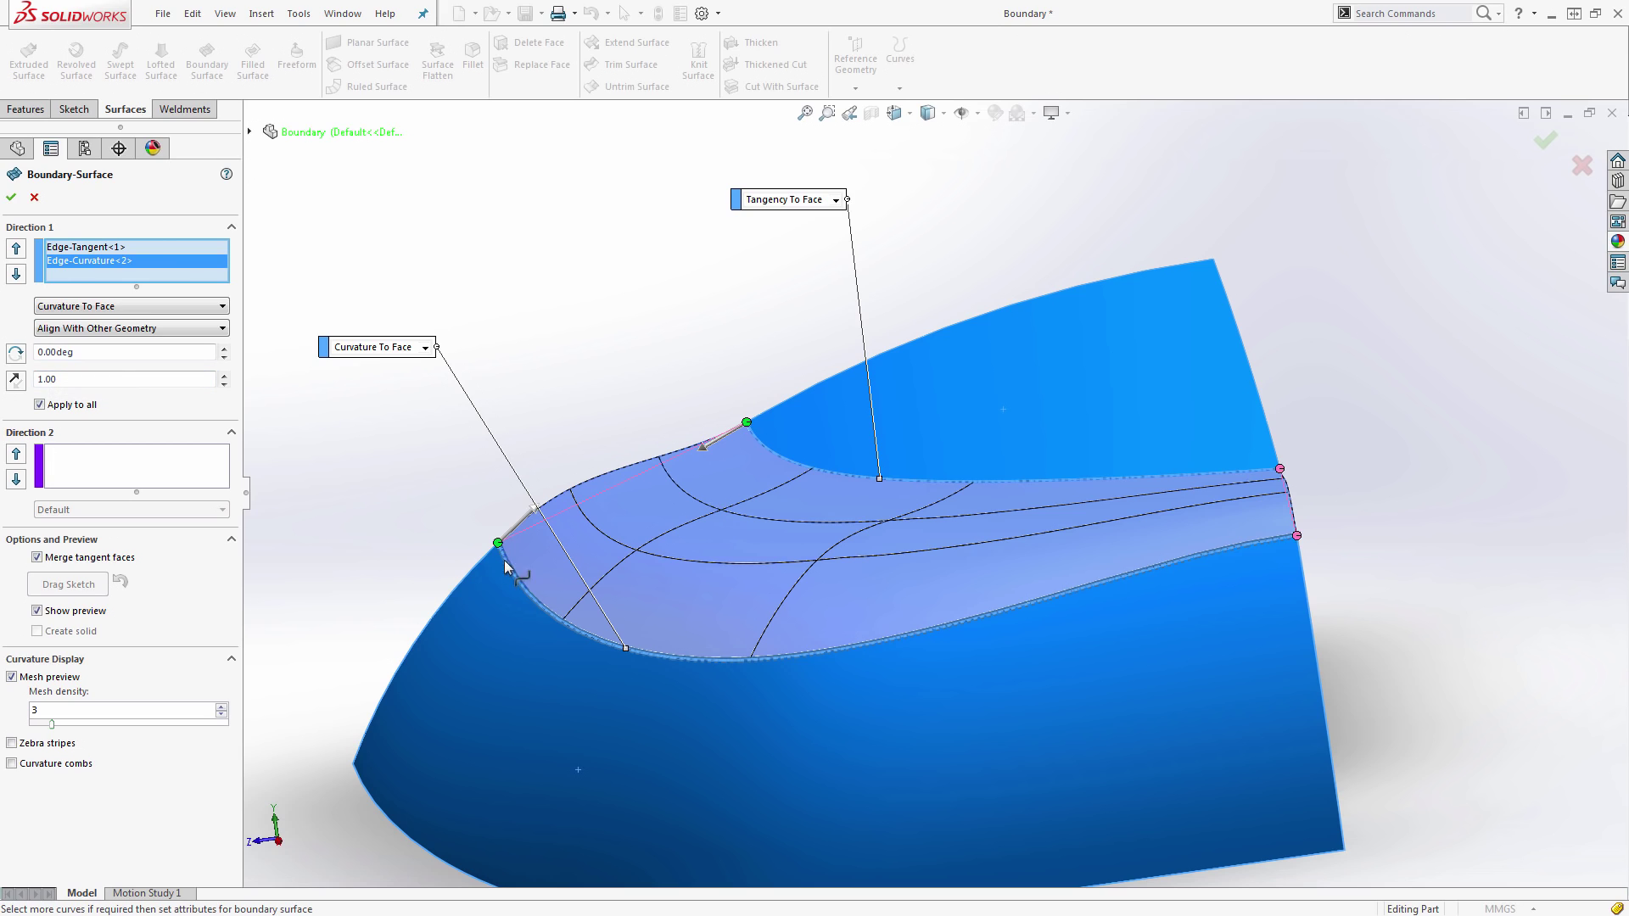
pyautogui.click(839, 207)
pyautogui.click(815, 253)
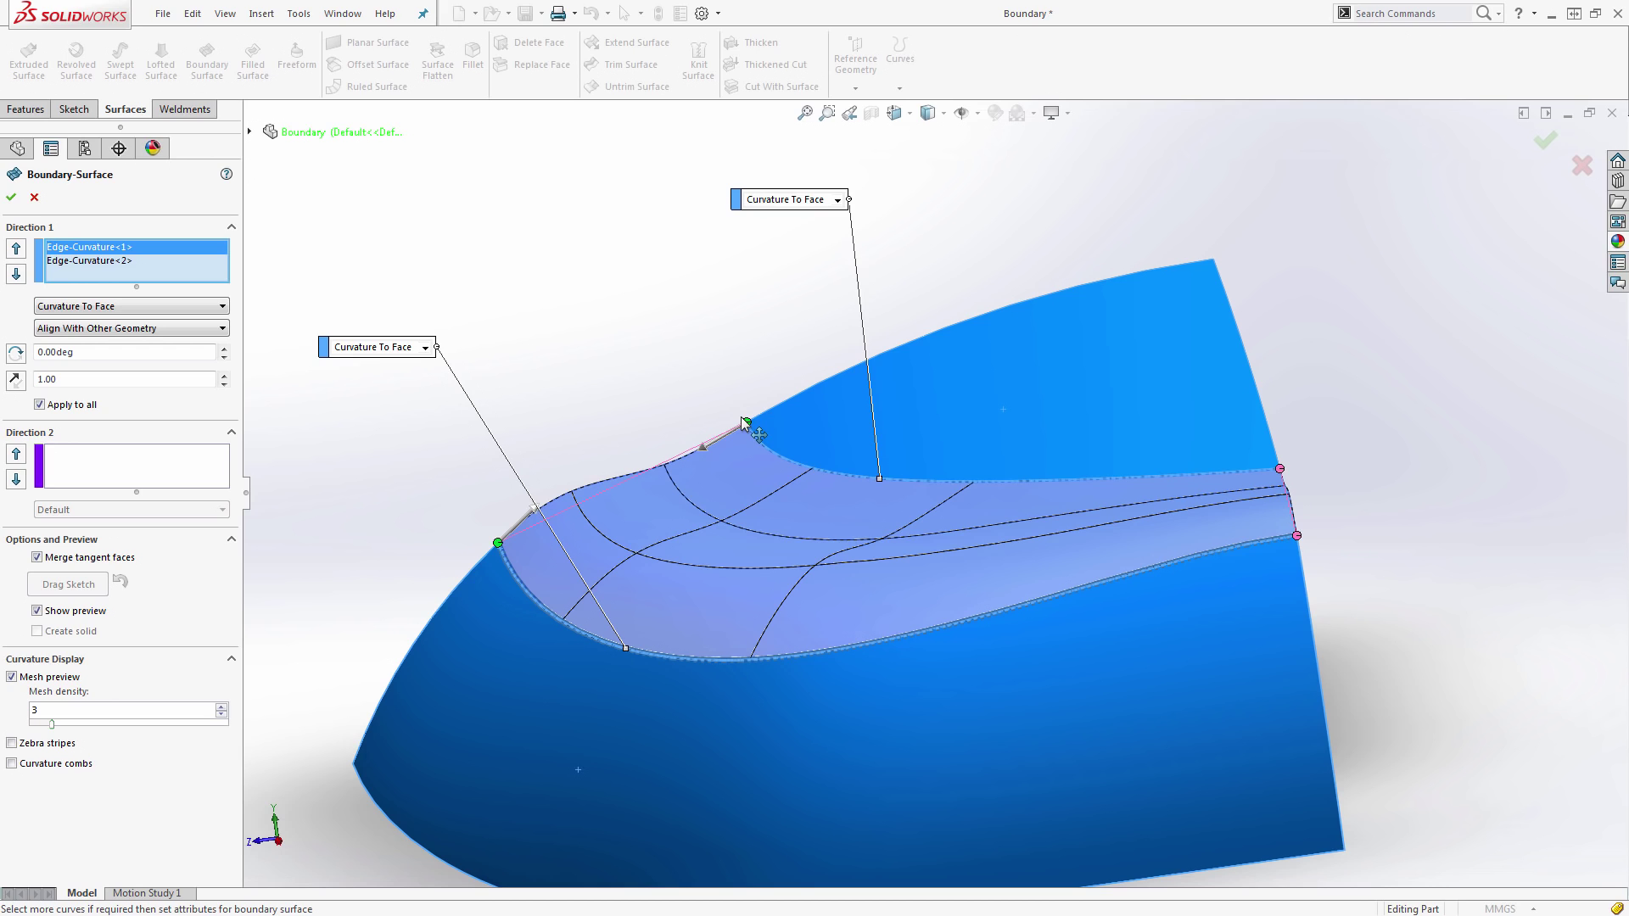
pyautogui.click(12, 198)
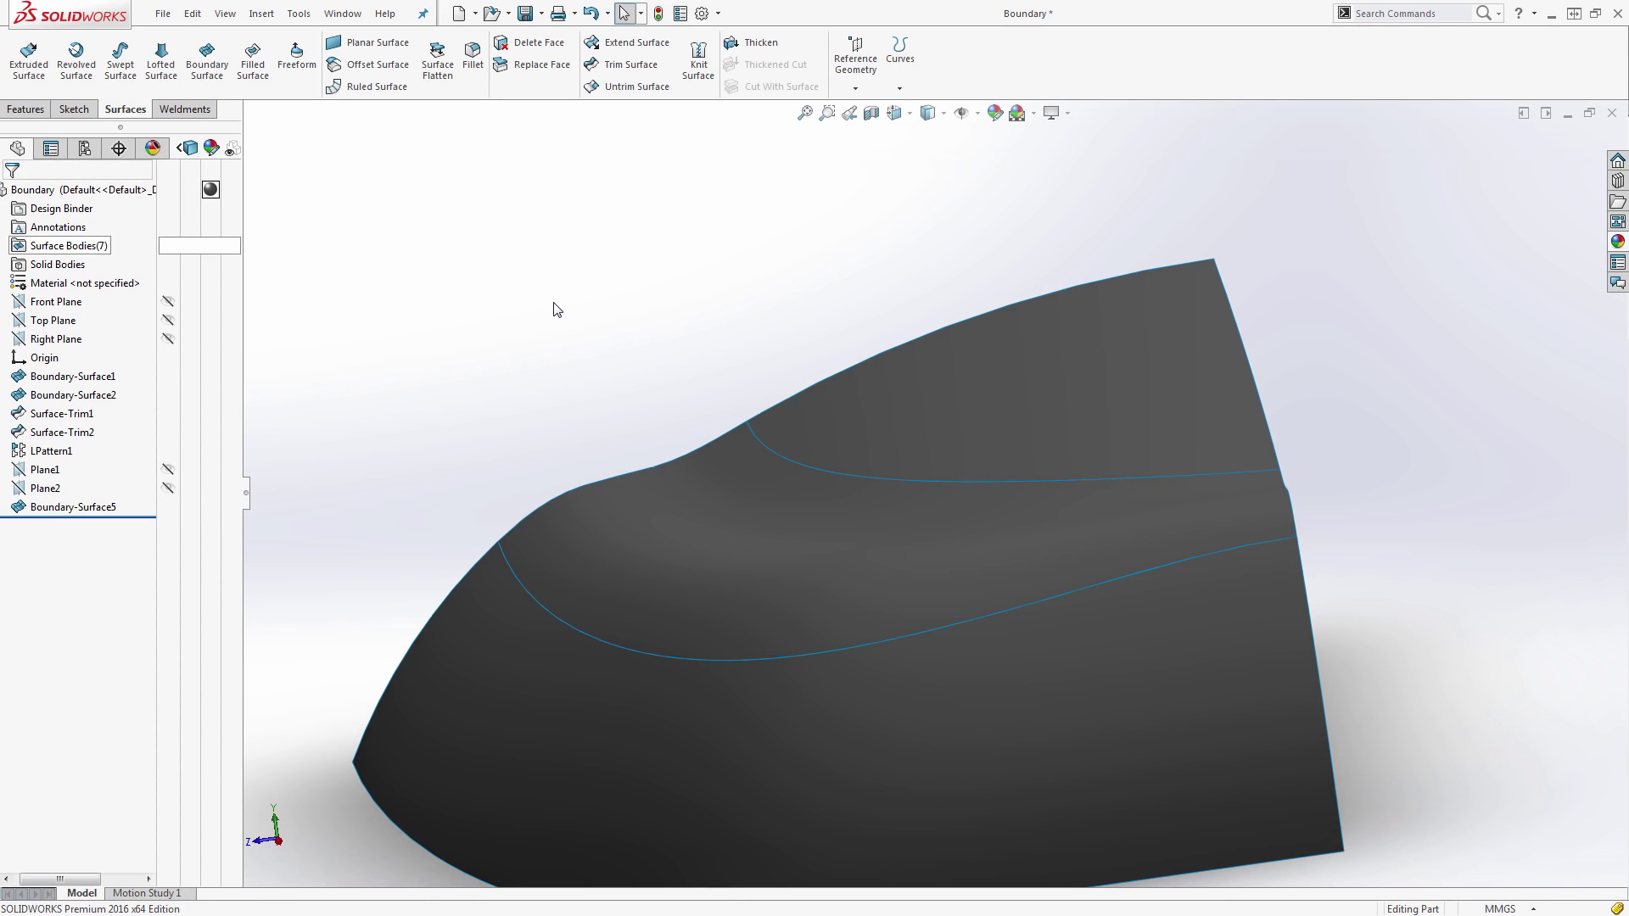
# - Examine the shape of the new boundary surface and its transitions to the neighbouring surfaces in the Top view
pyautogui.scroll(-3, 556, 309)
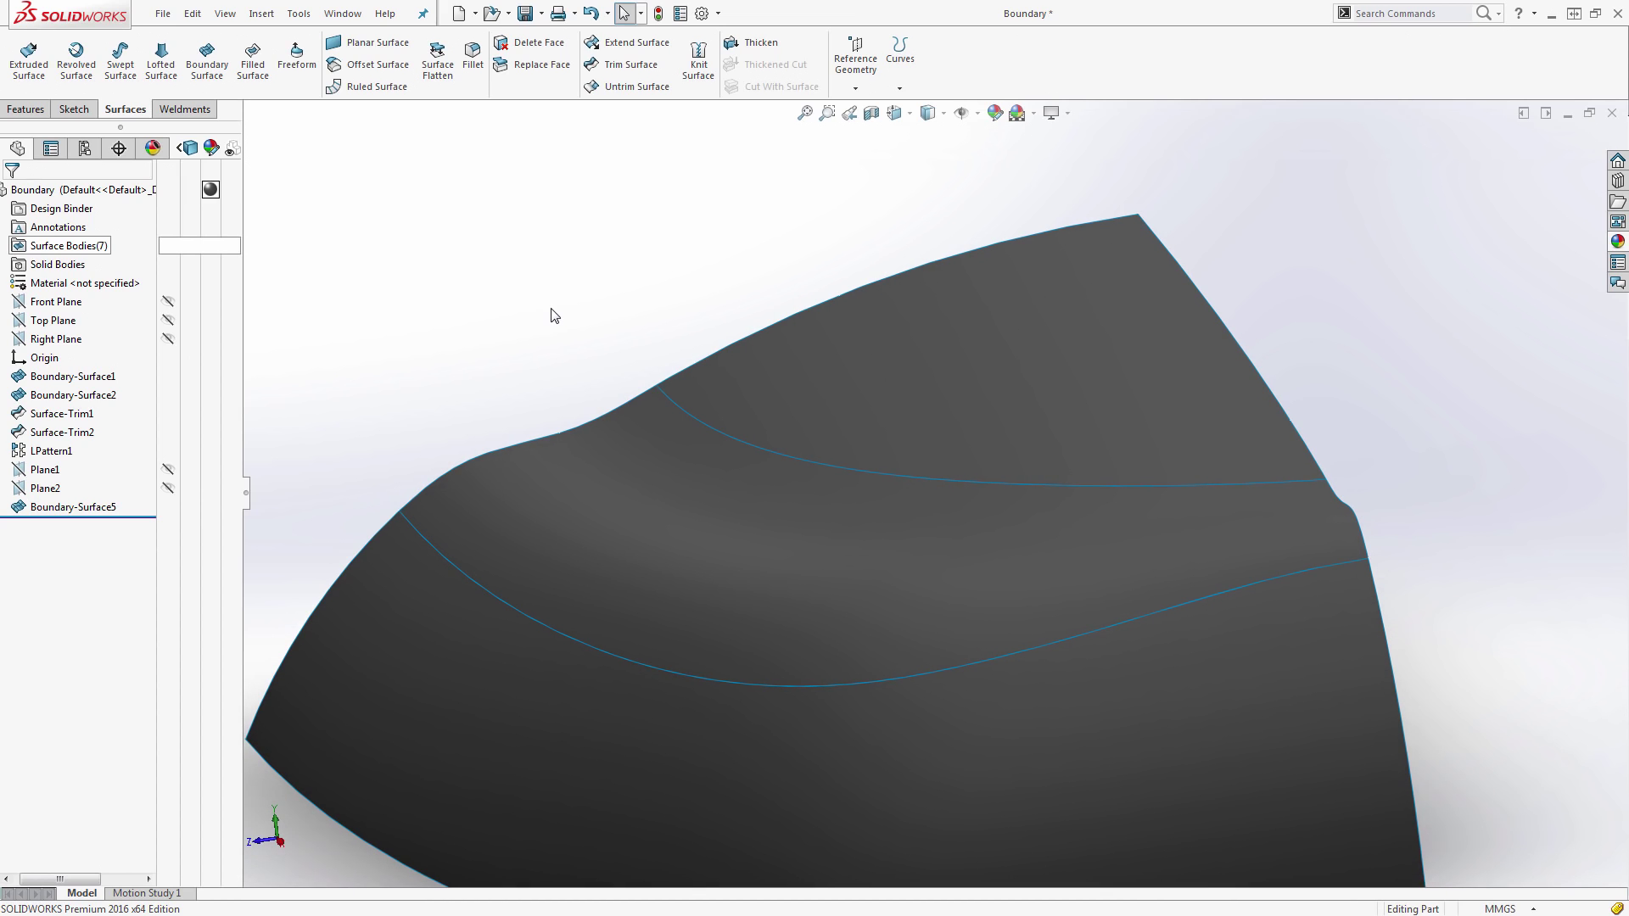
pyautogui.hotkey('ctrl', '5')
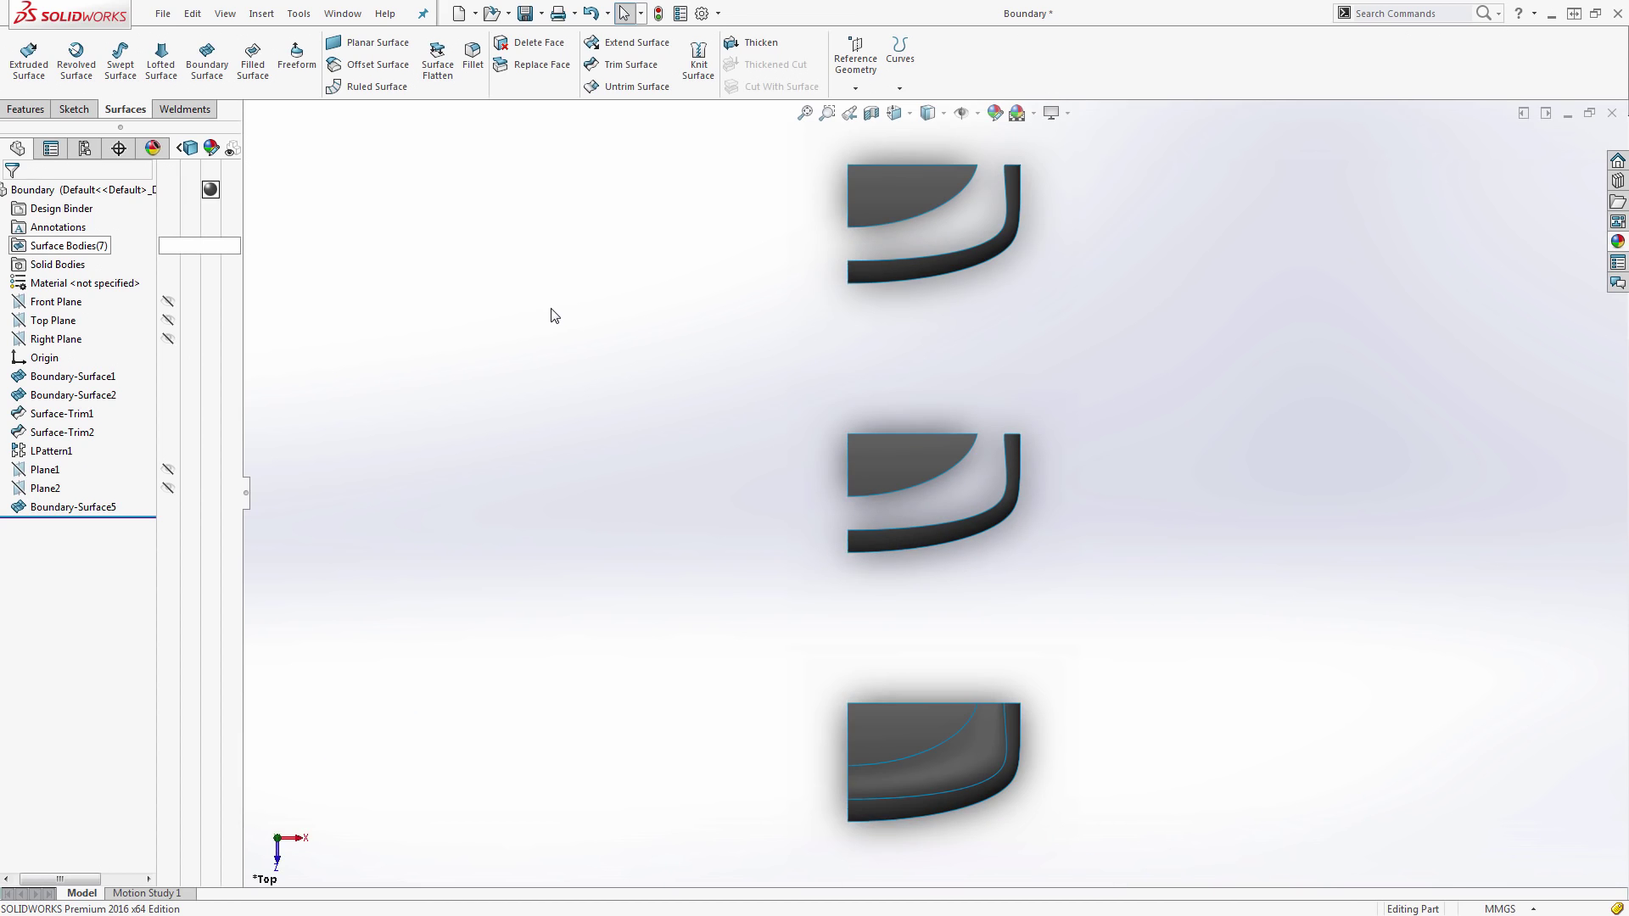
pyautogui.scroll(-5, 971, 759)
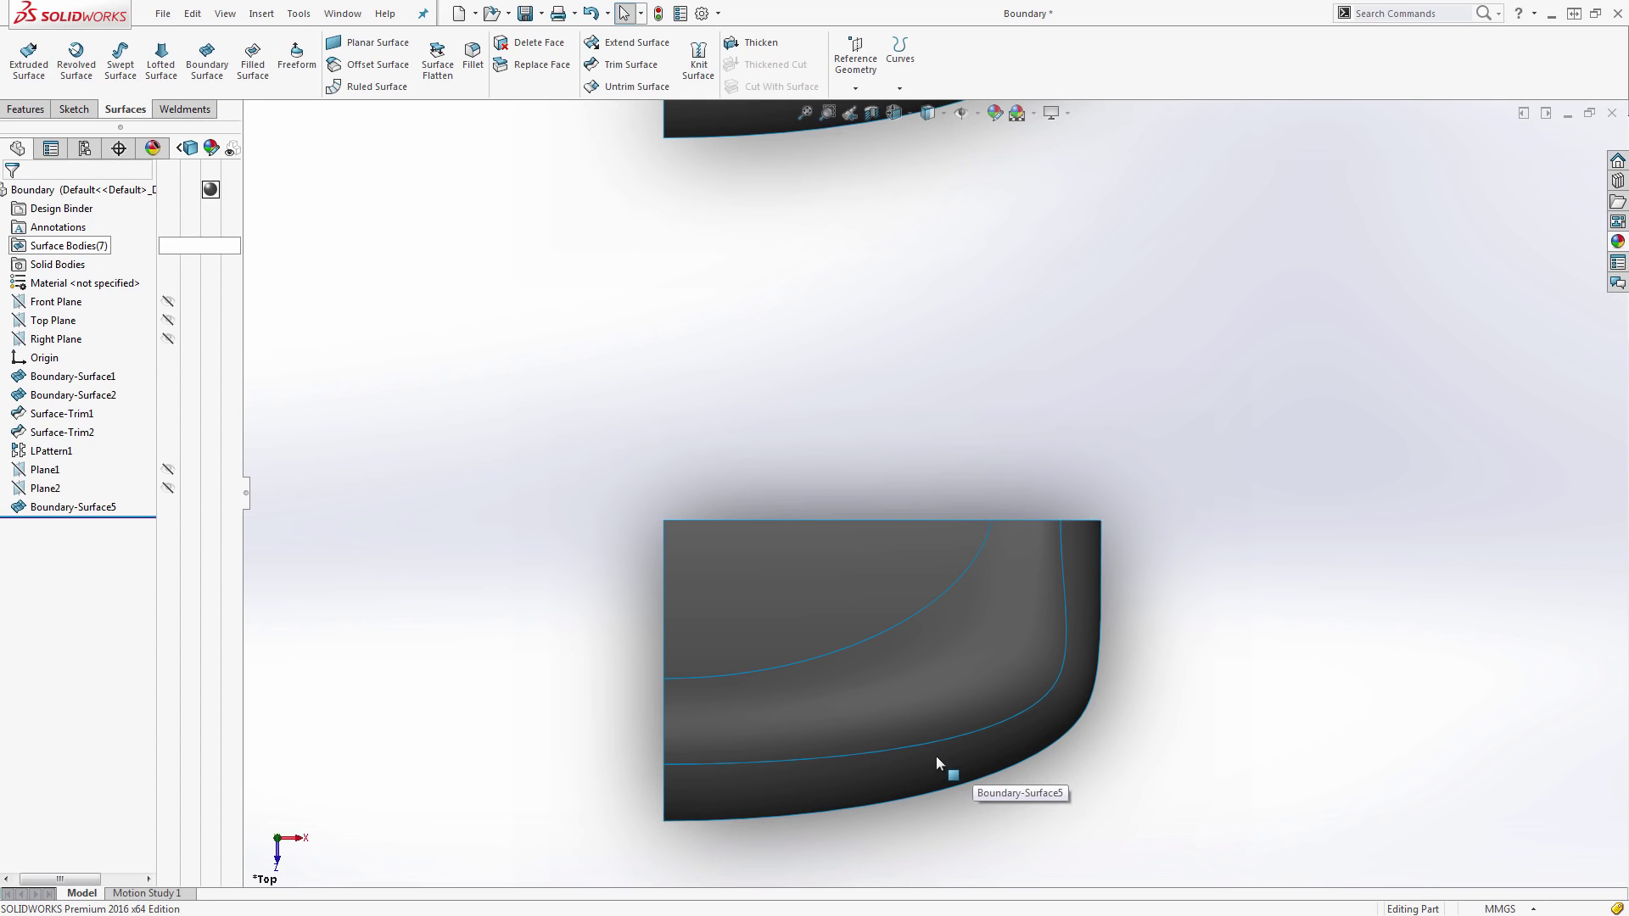
pyautogui.click(936, 762)
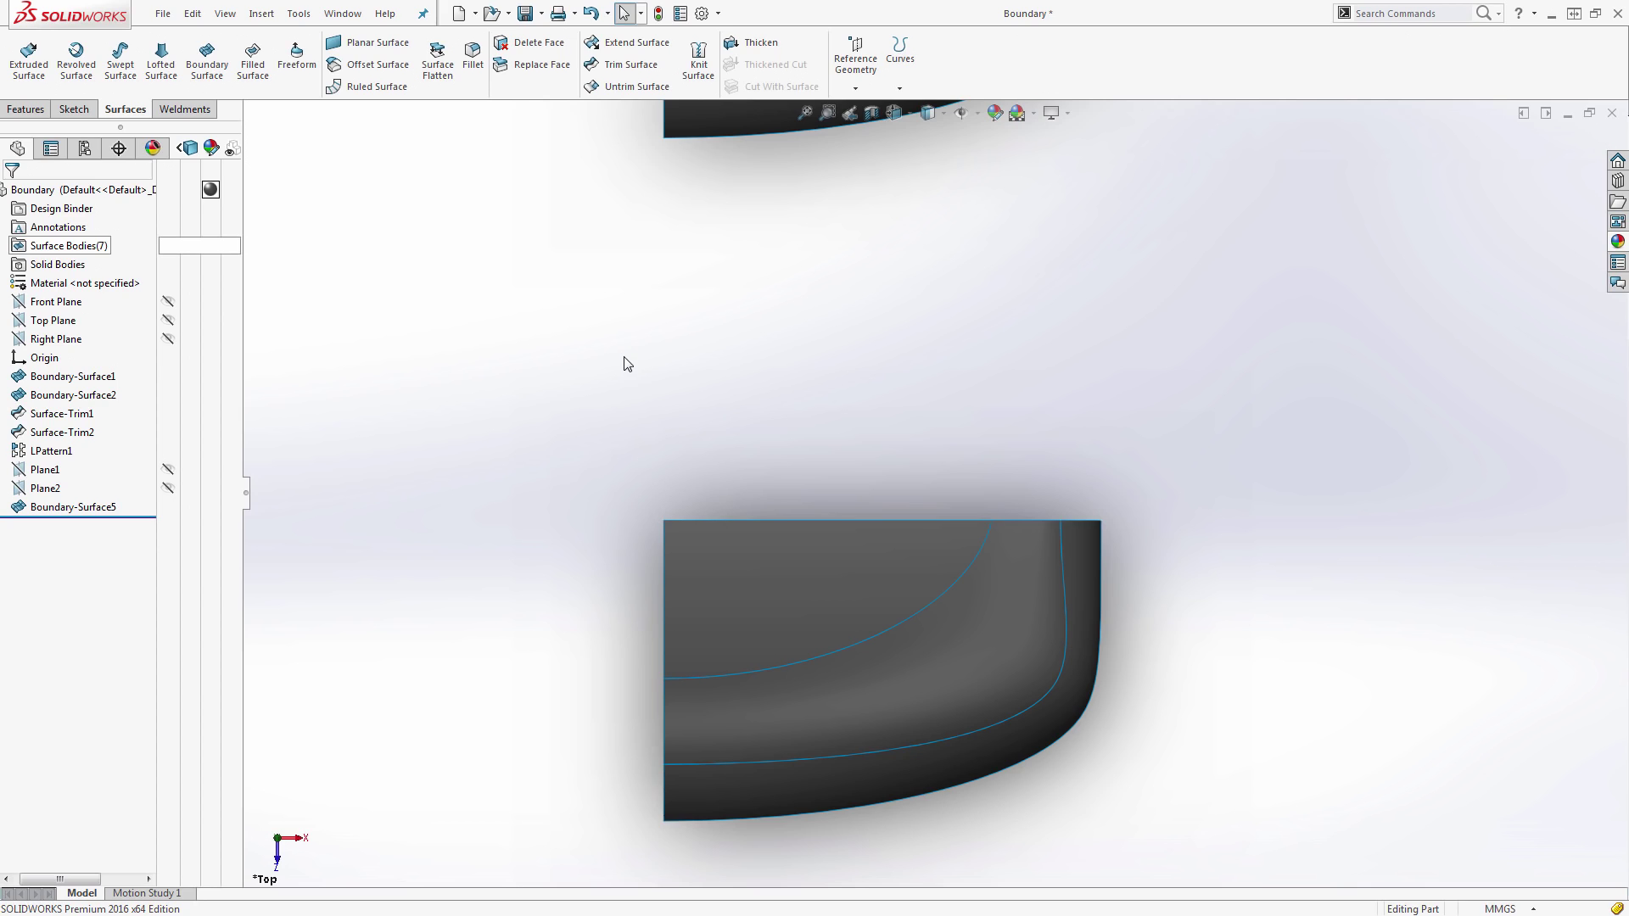
pyautogui.click(27, 109)
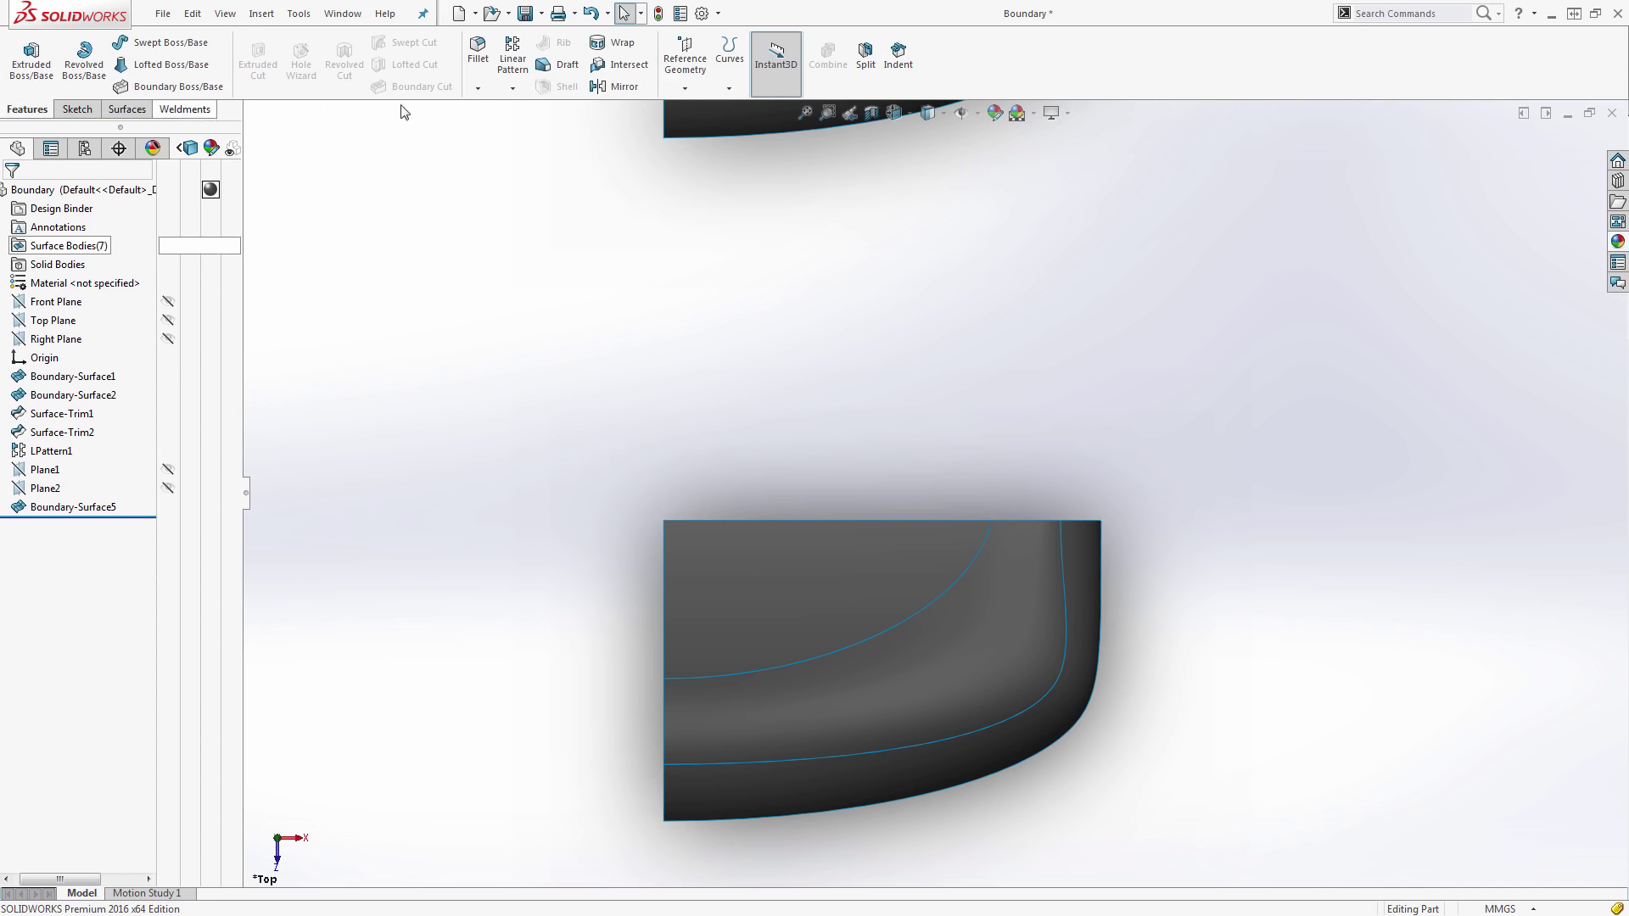
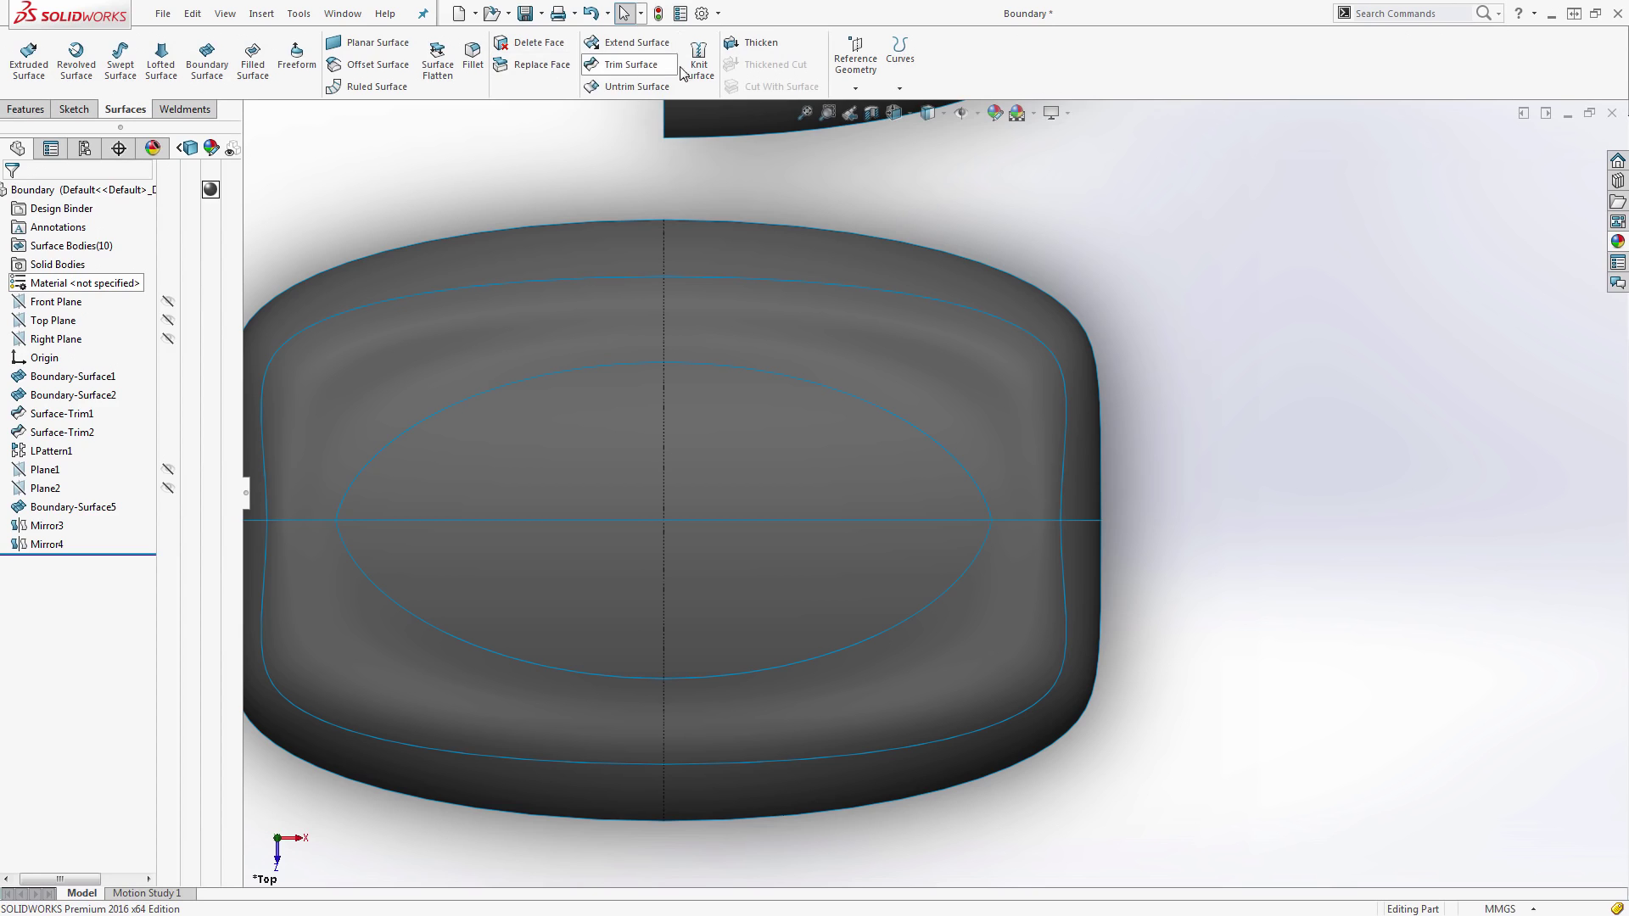
# - Knit the six mirrored surfaces of the closed shape into one surface body, leaving the gap control settings at their defaults
pyautogui.click(688, 71)
pyautogui.click(735, 280)
pyautogui.click(596, 323)
pyautogui.click(642, 482)
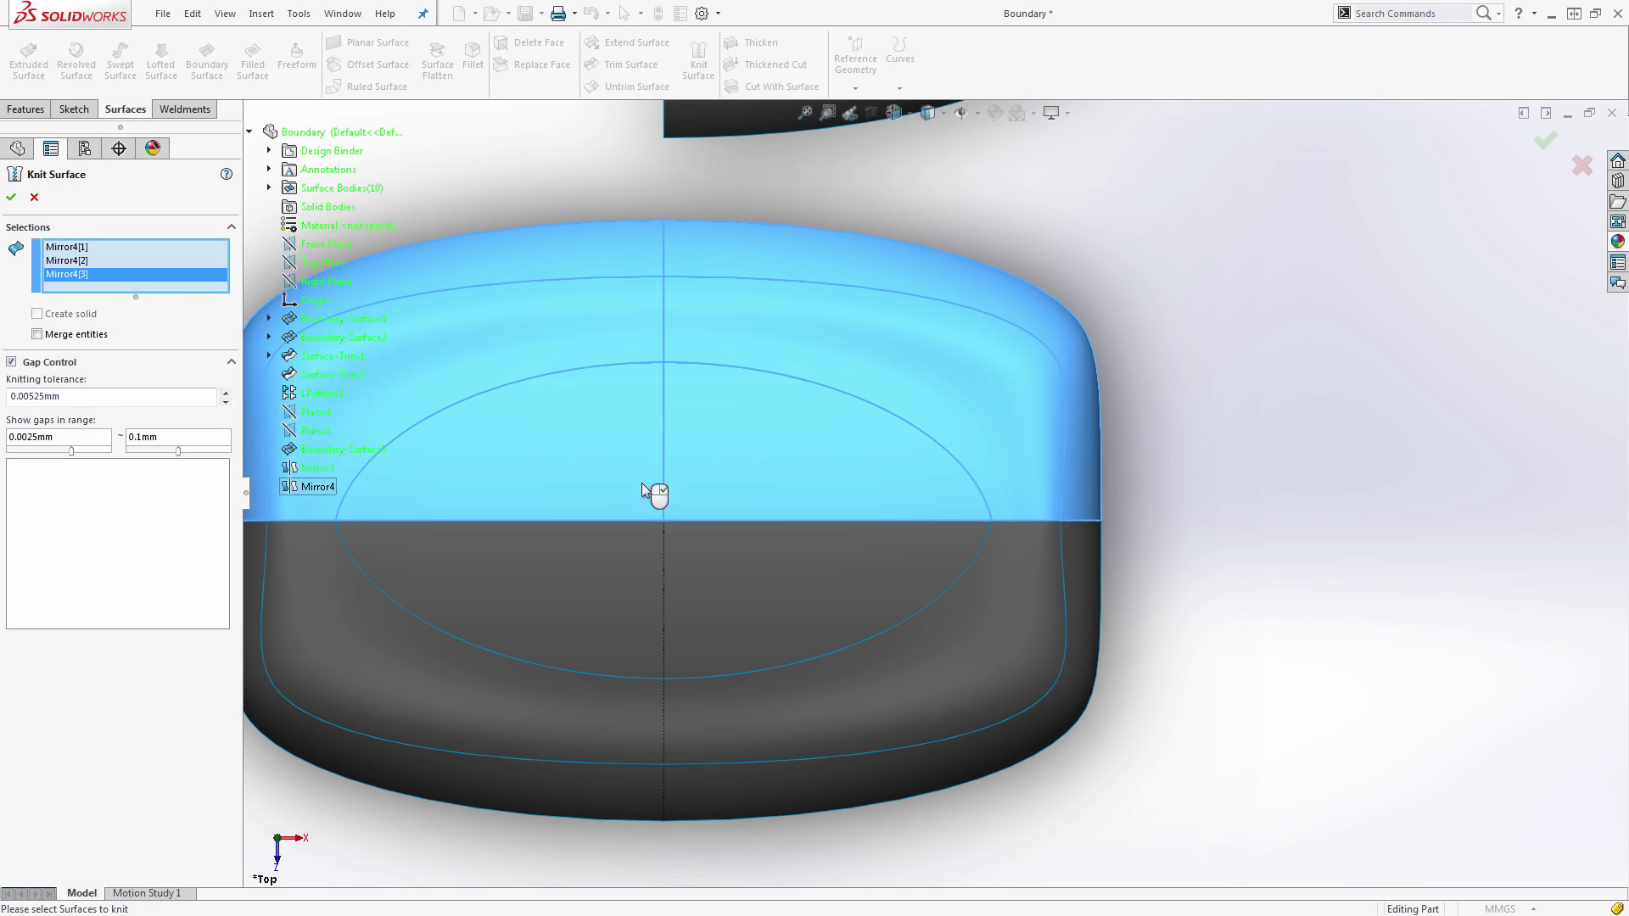
pyautogui.click(604, 655)
pyautogui.click(606, 755)
pyautogui.click(459, 654)
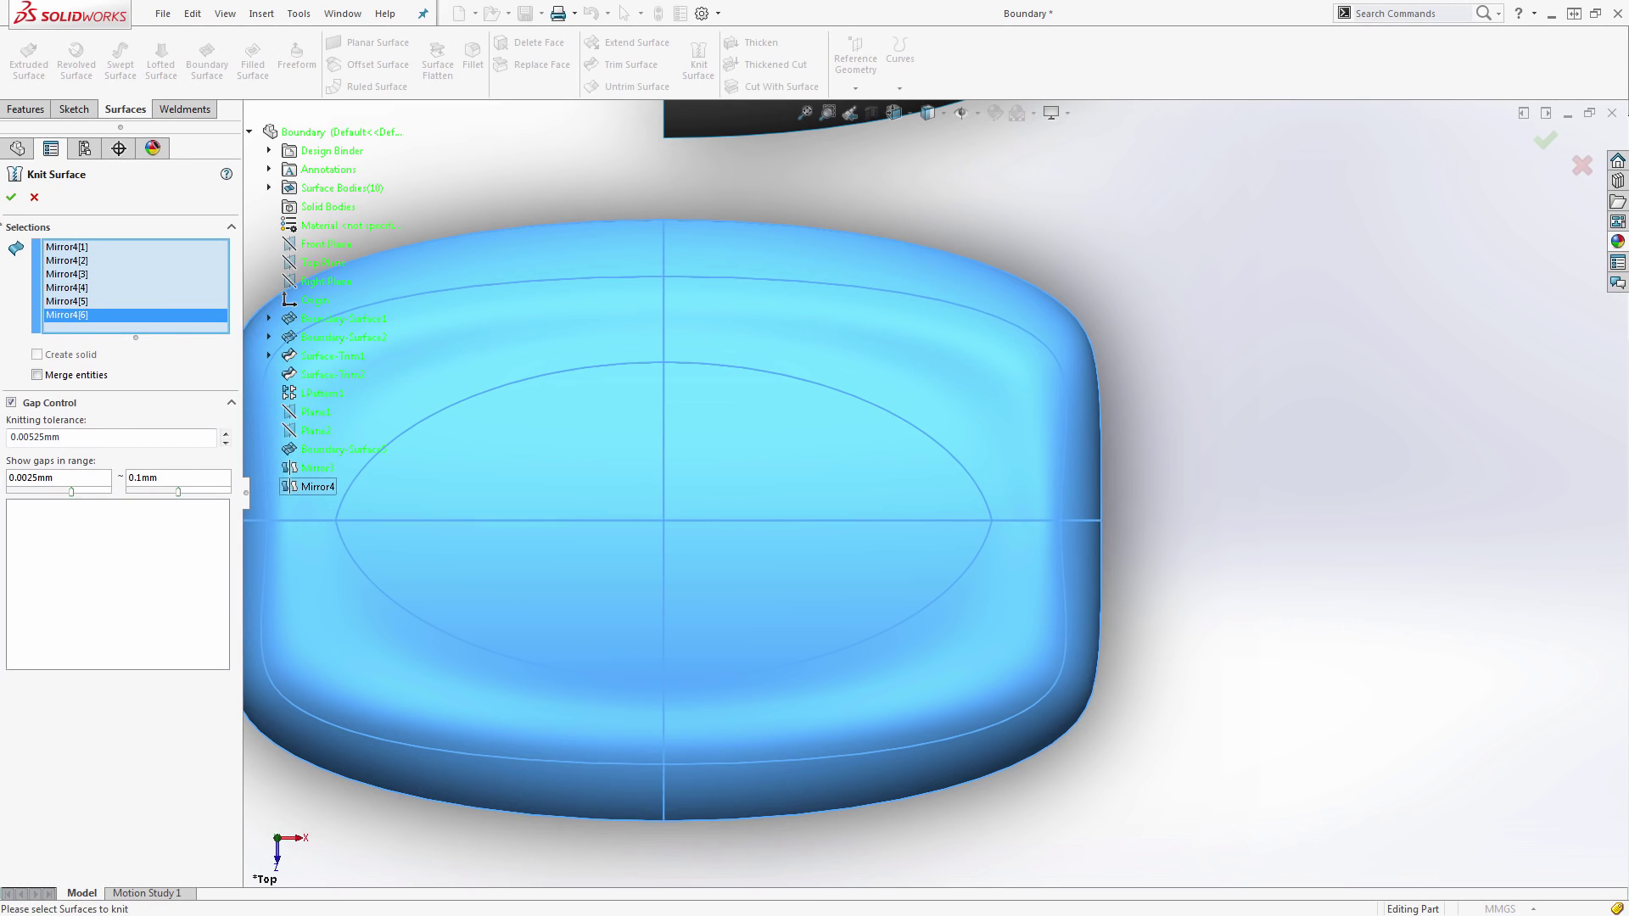
pyautogui.click(13, 199)
pyautogui.click(1232, 296)
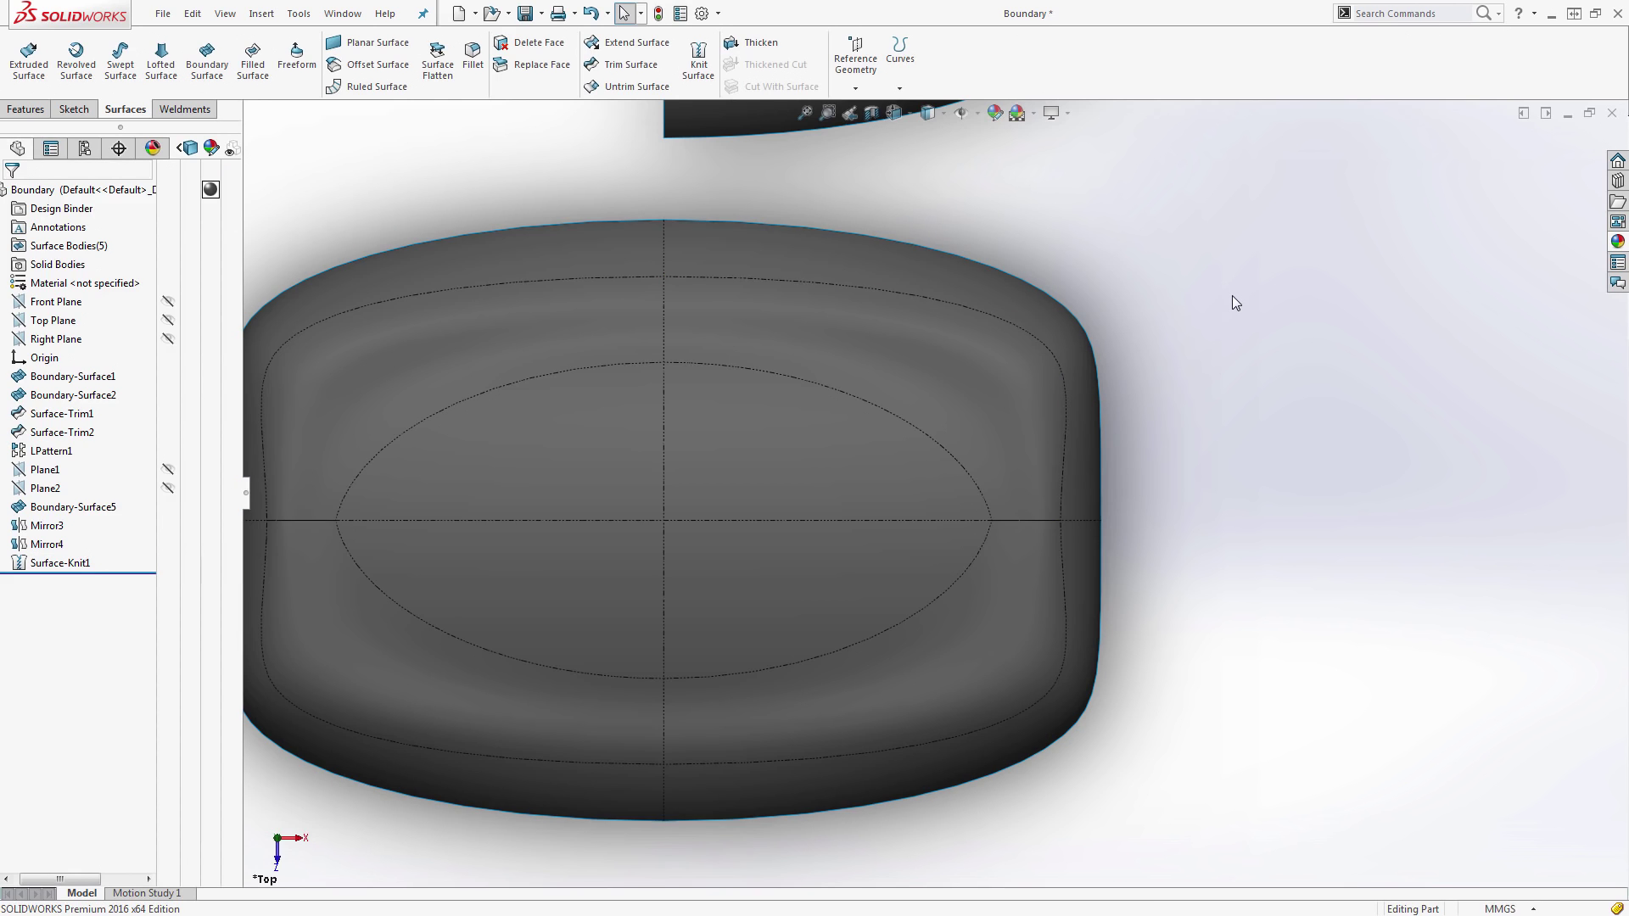
# - Examine the knitted surface's corner and the boundary surface's end edge up close from several angles
pyautogui.press('Right')
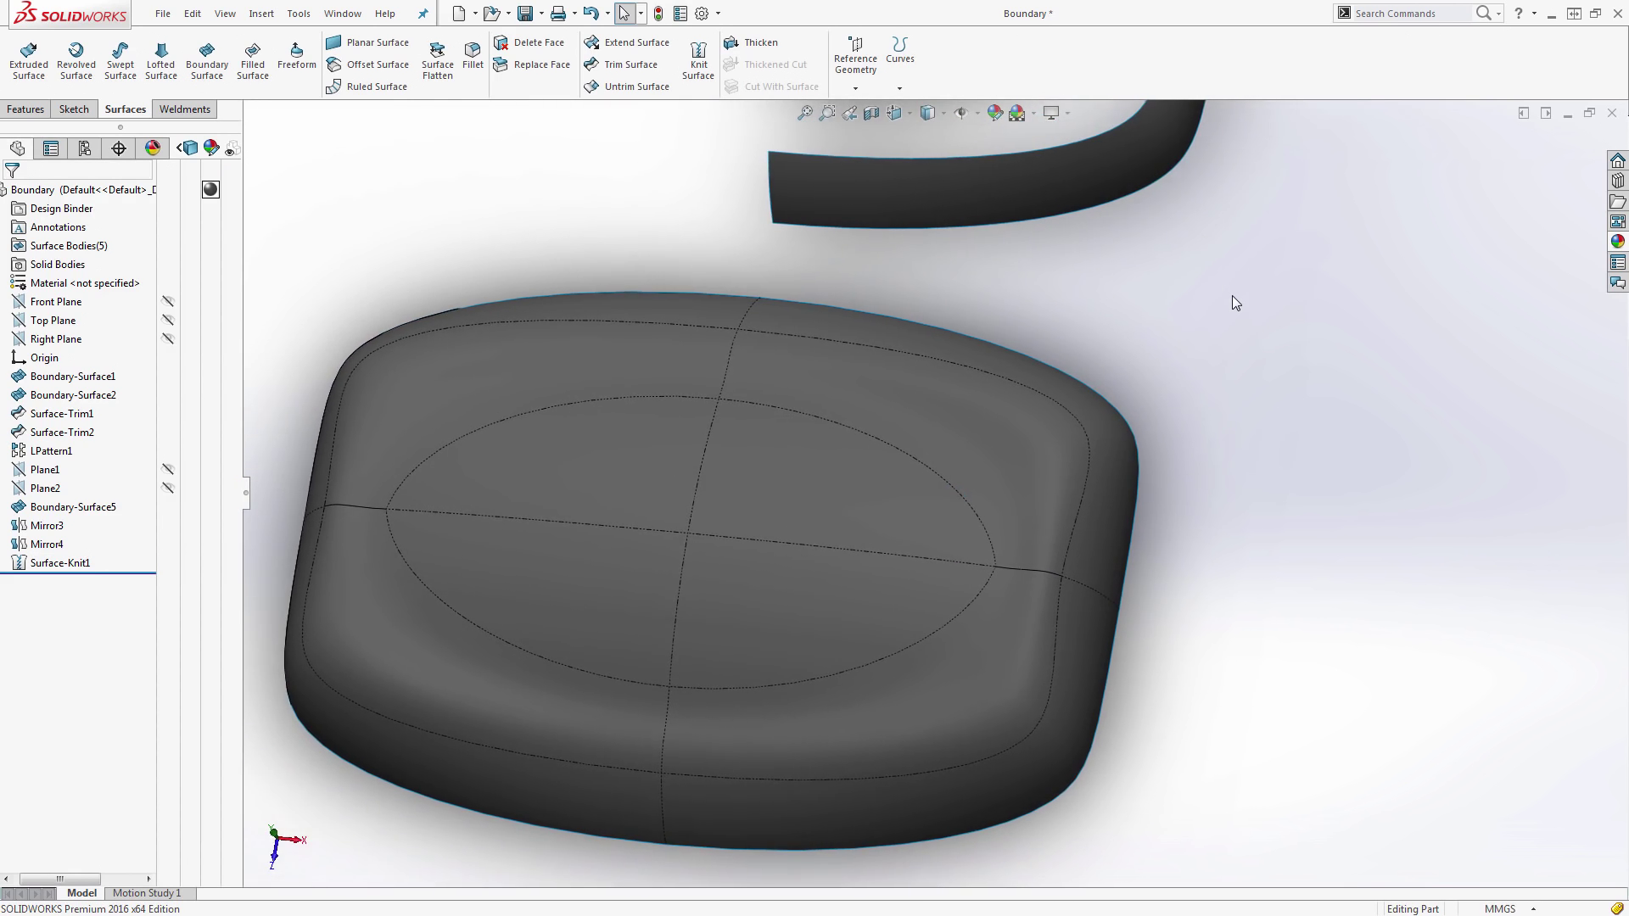
pyautogui.press('Right')
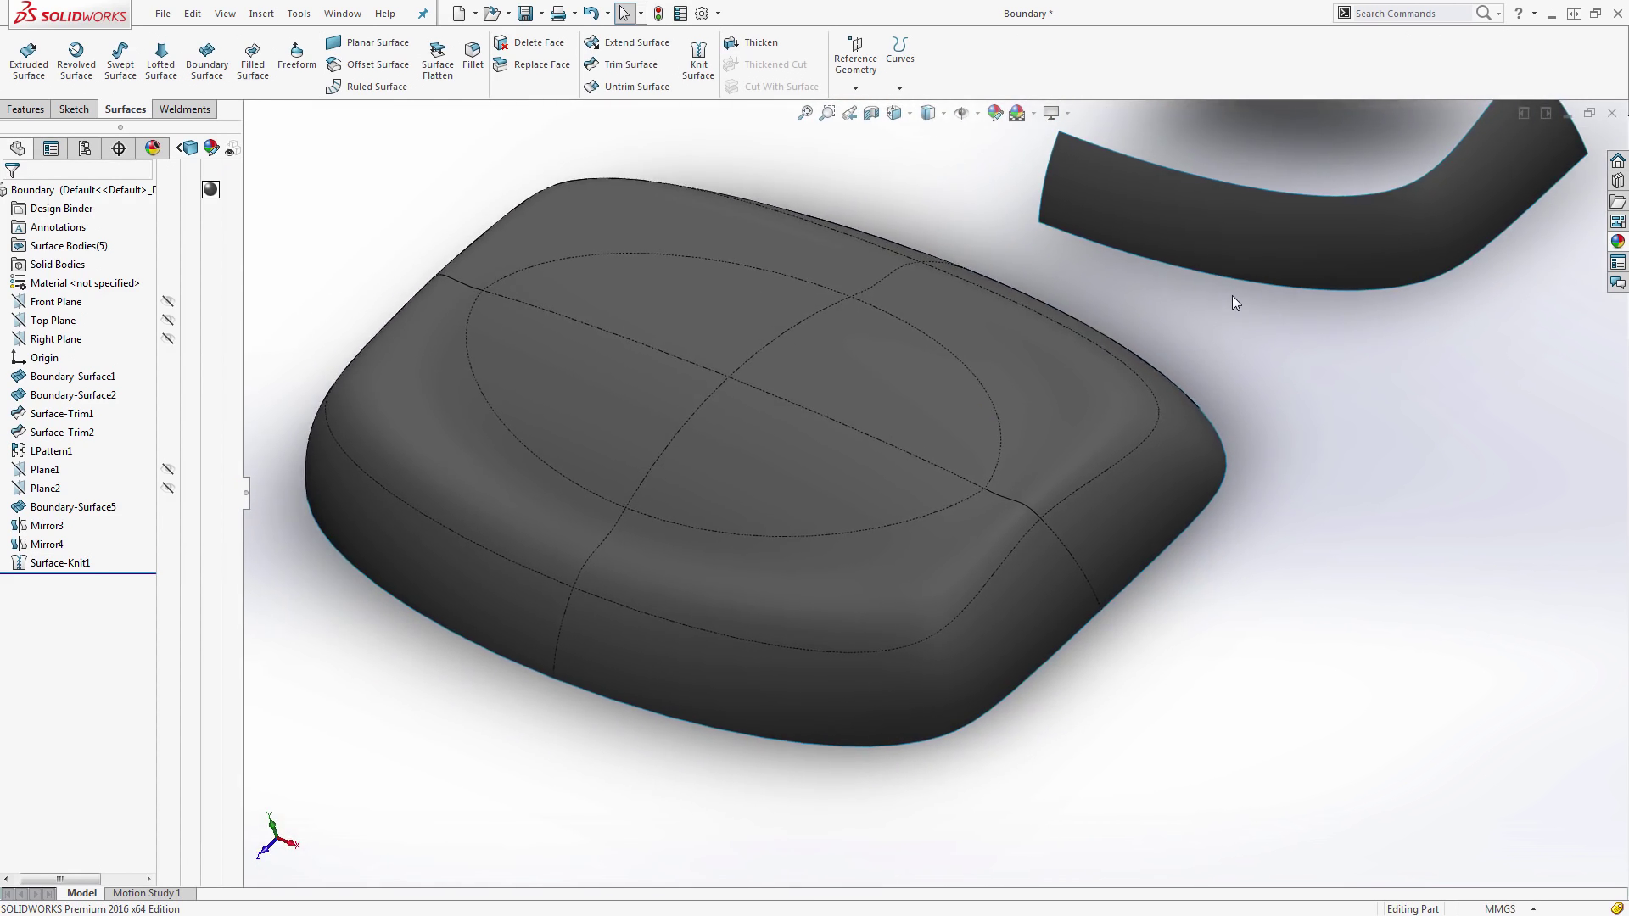
pyautogui.scroll(-5, 1135, 460)
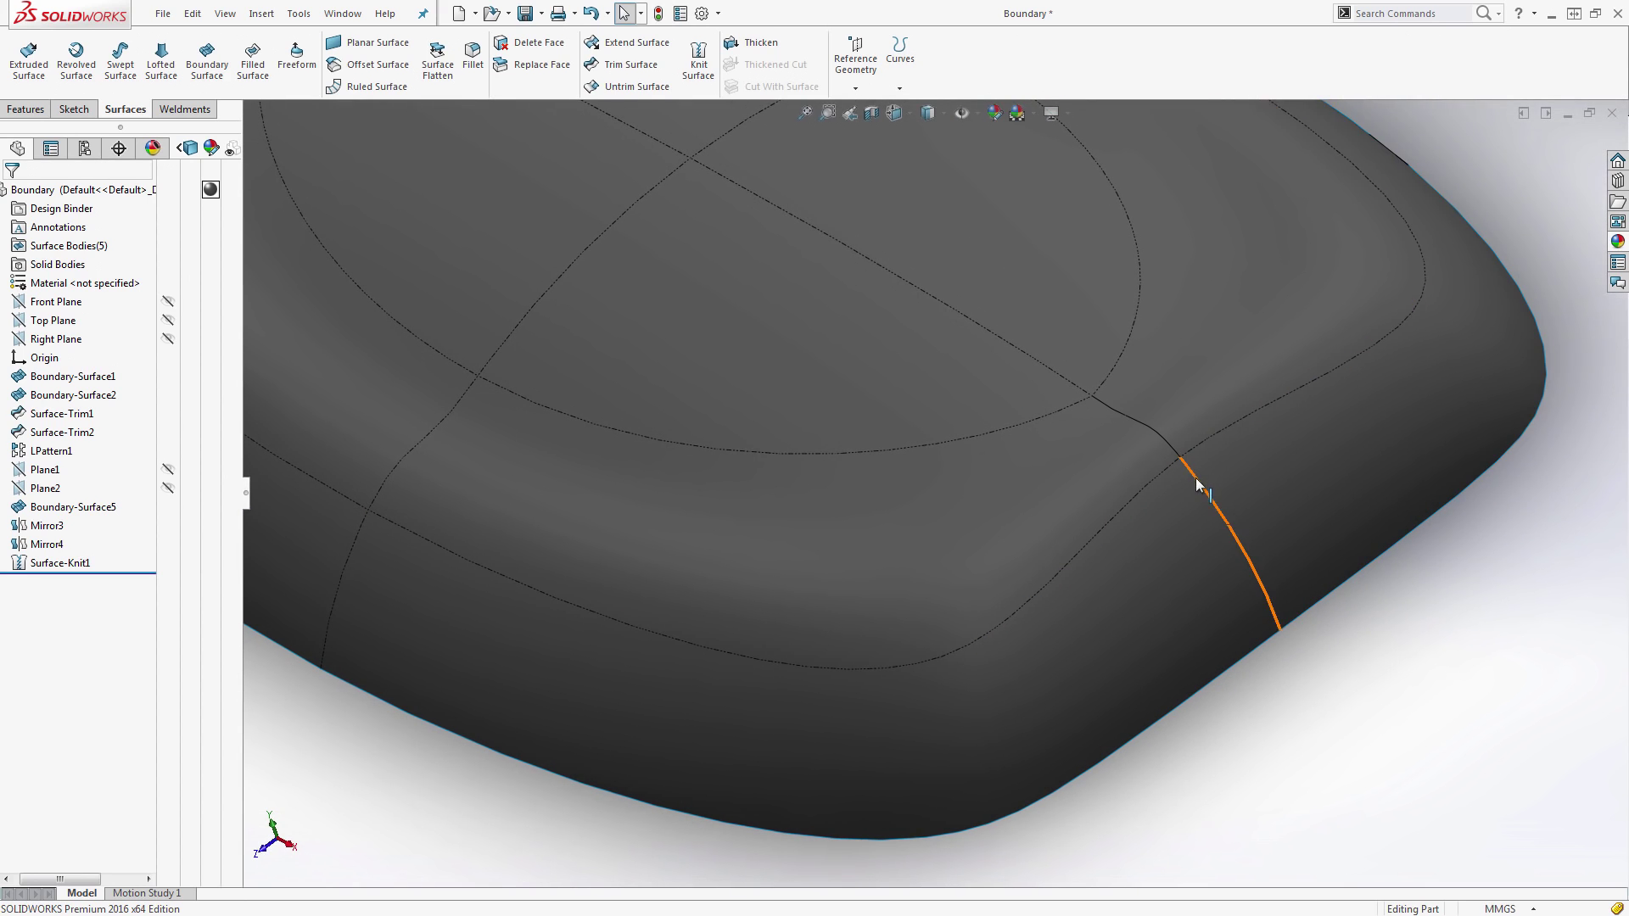
pyautogui.scroll(-5, 1171, 472)
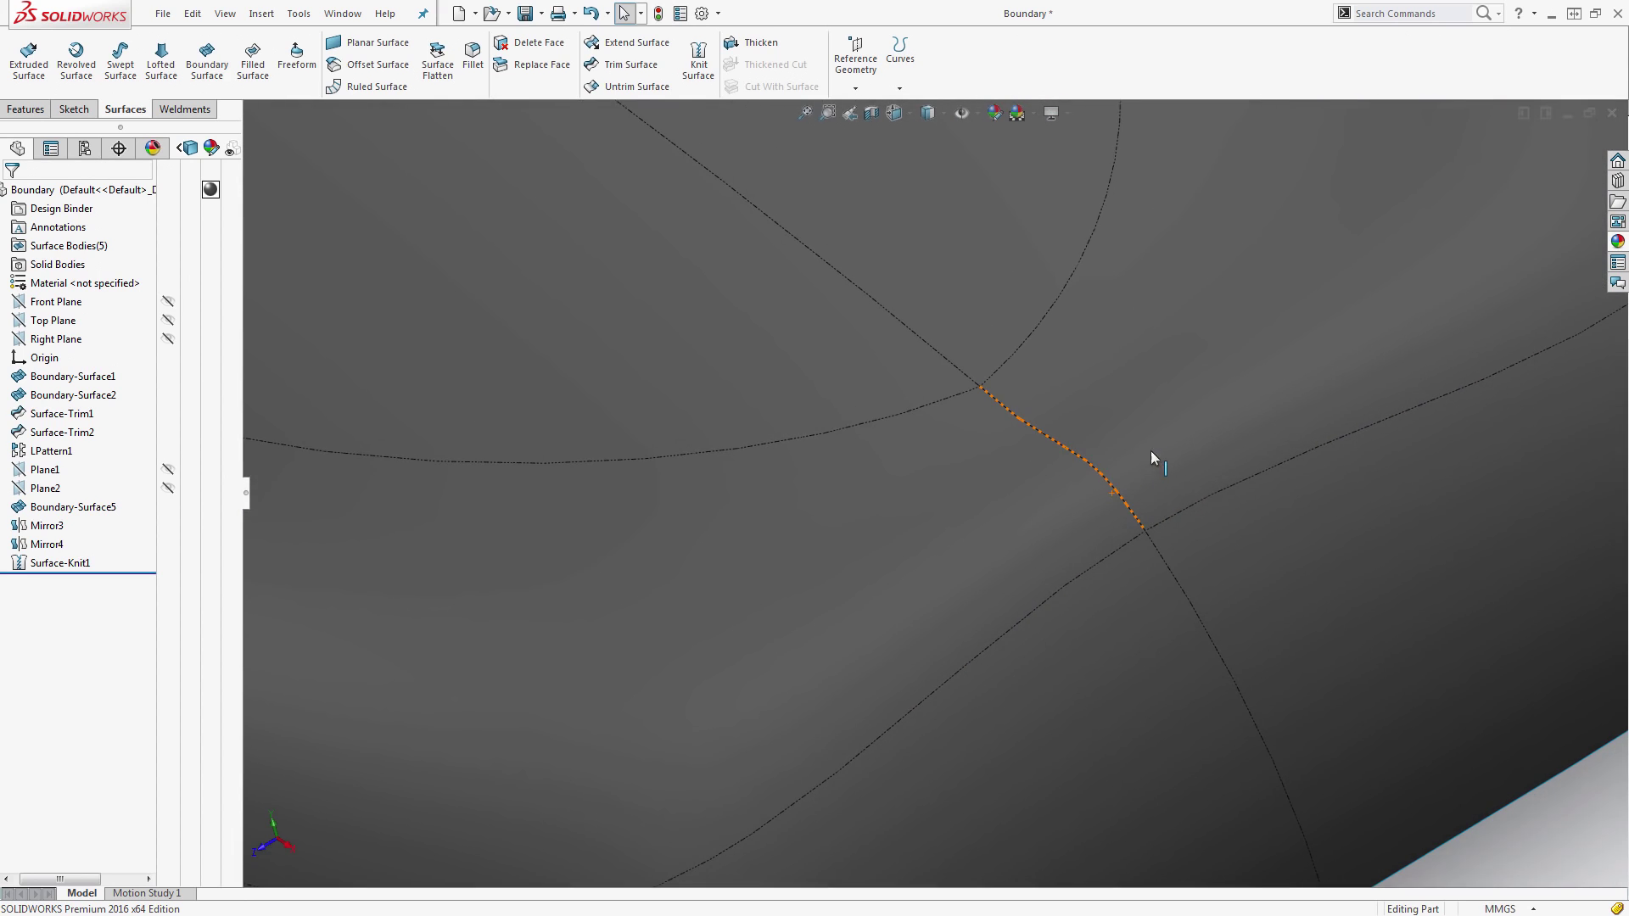
pyautogui.scroll(3, 1158, 618)
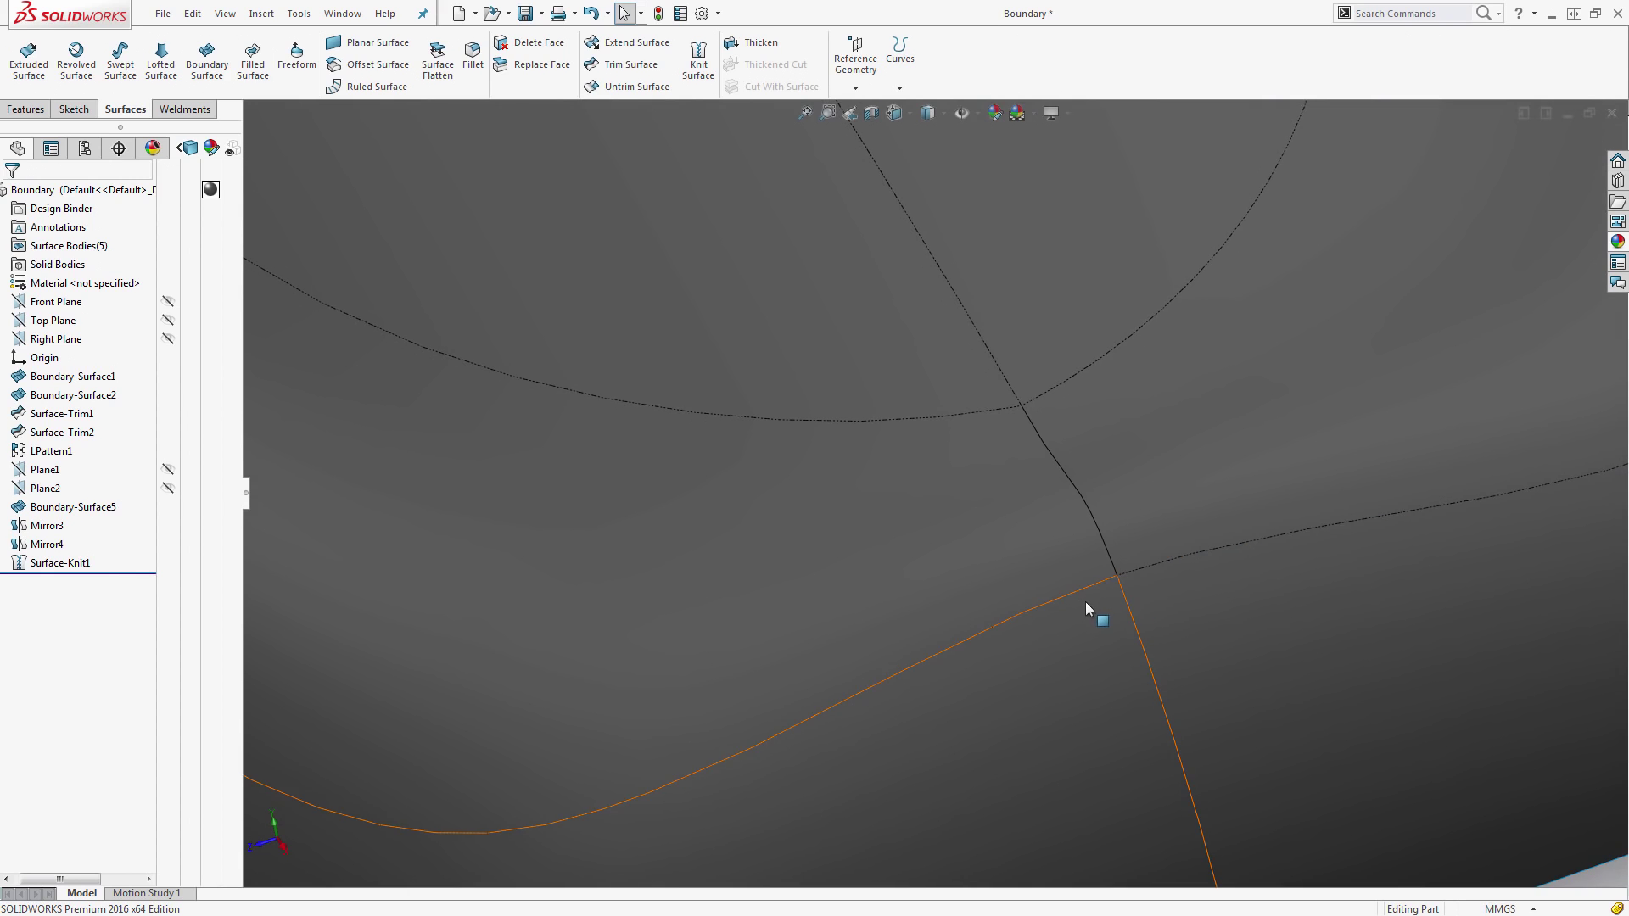
pyautogui.click(1076, 497)
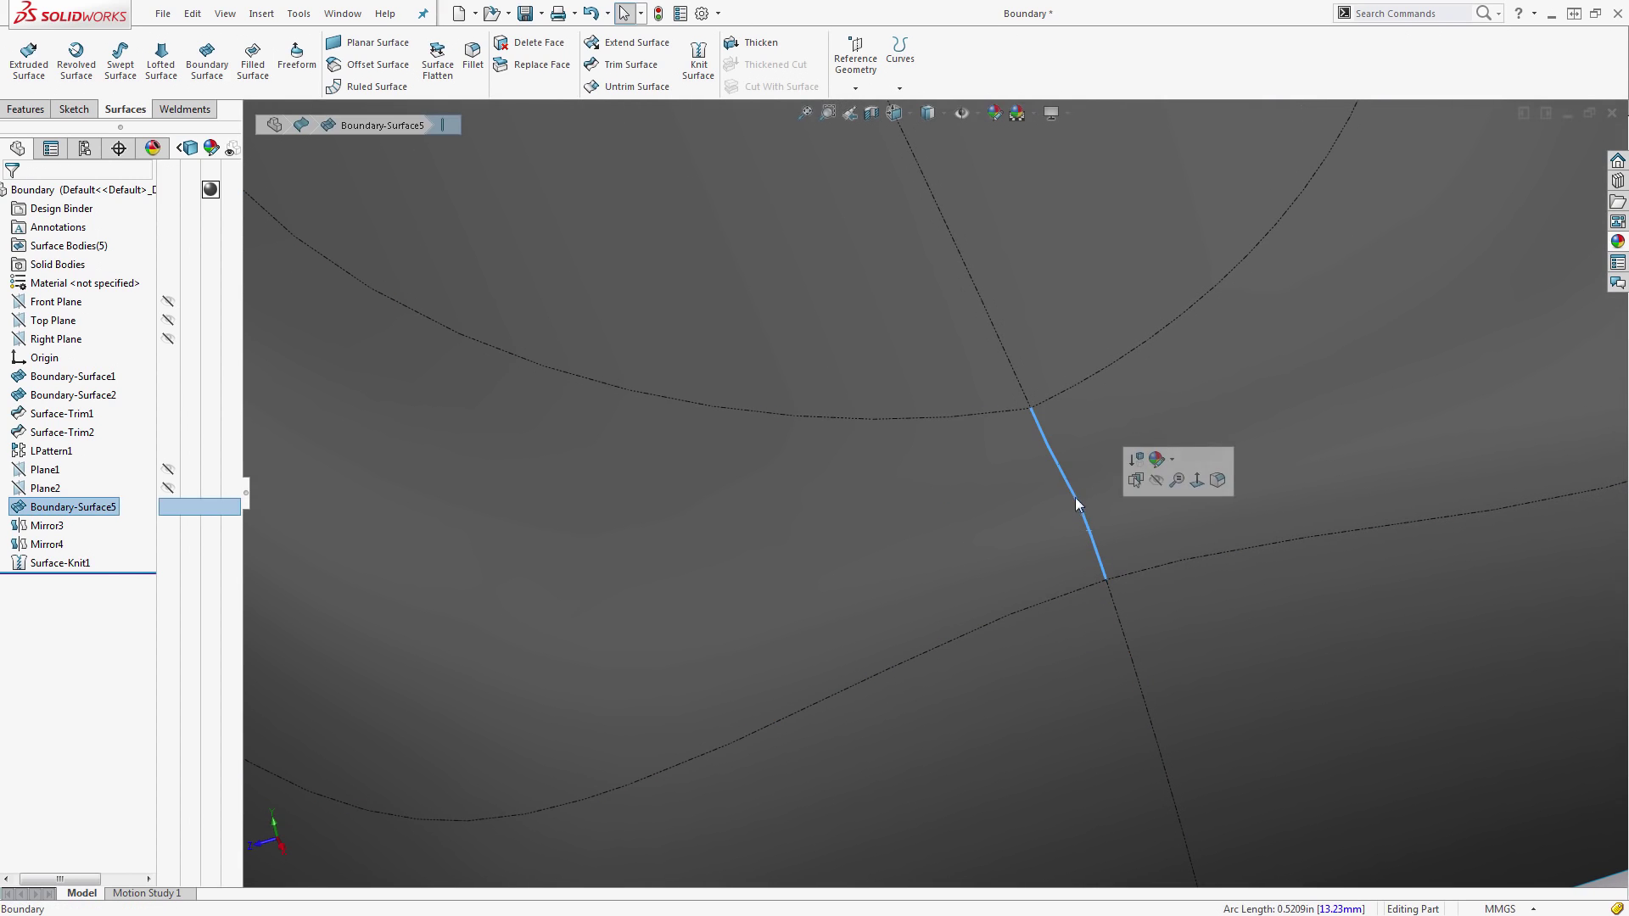
pyautogui.scroll(4, 1166, 613)
pyautogui.click(1256, 737)
pyautogui.scroll(2, 1256, 738)
pyautogui.scroll(-3, 1255, 738)
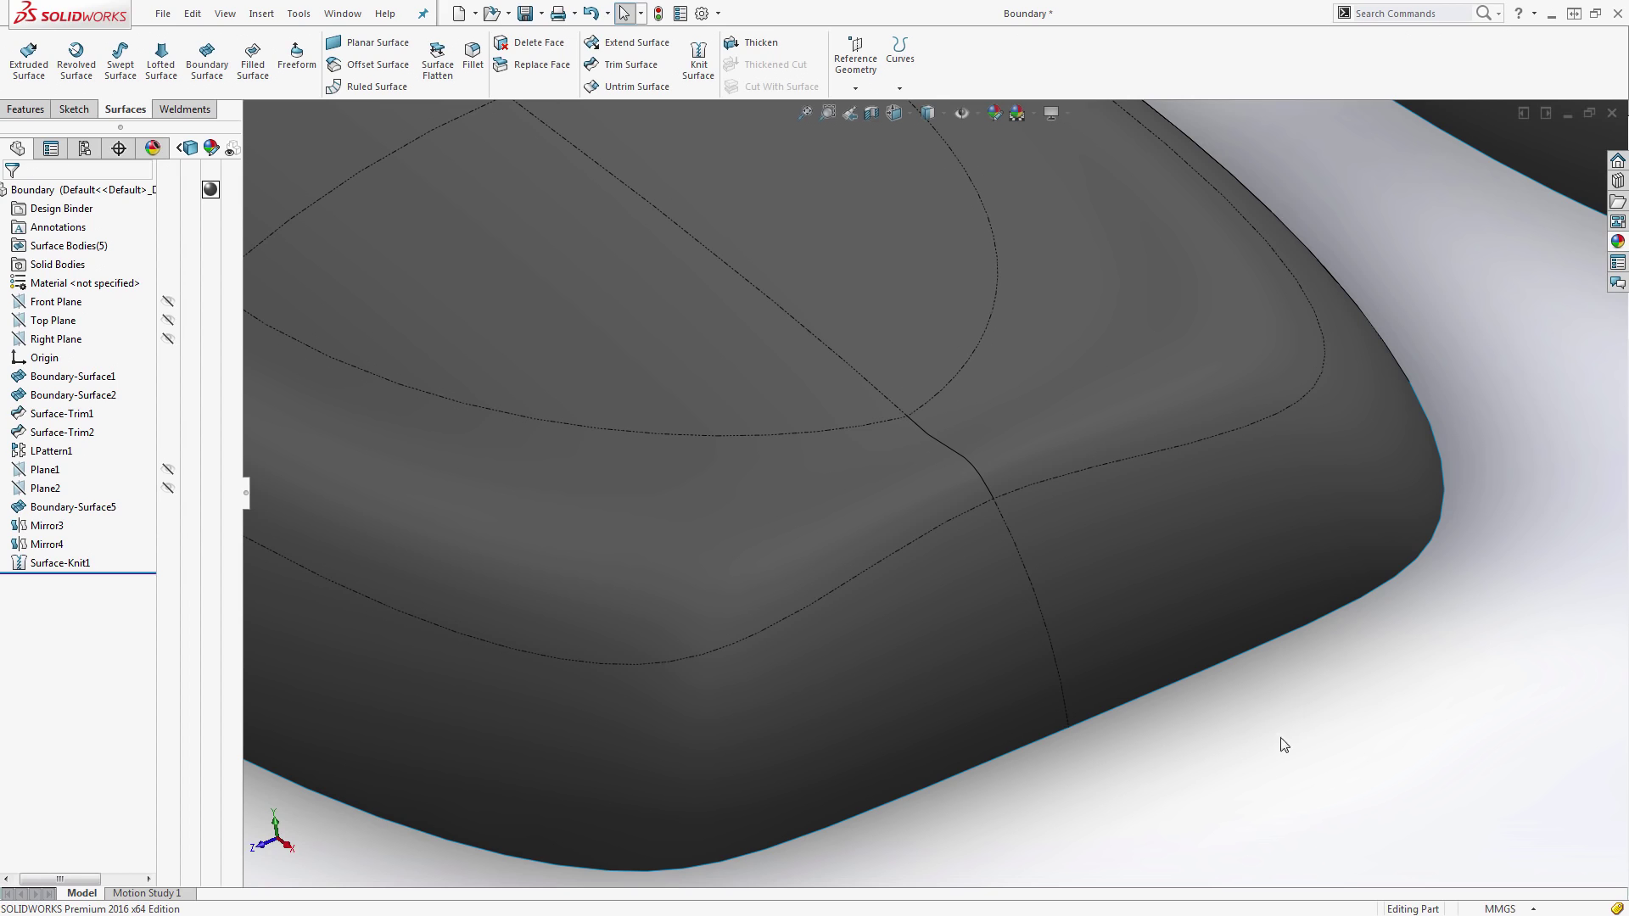
# - Display the model shaded without edges and examine the knitted surface's transitions from the Top, Isometric and intermediate angles
pyautogui.click(929, 115)
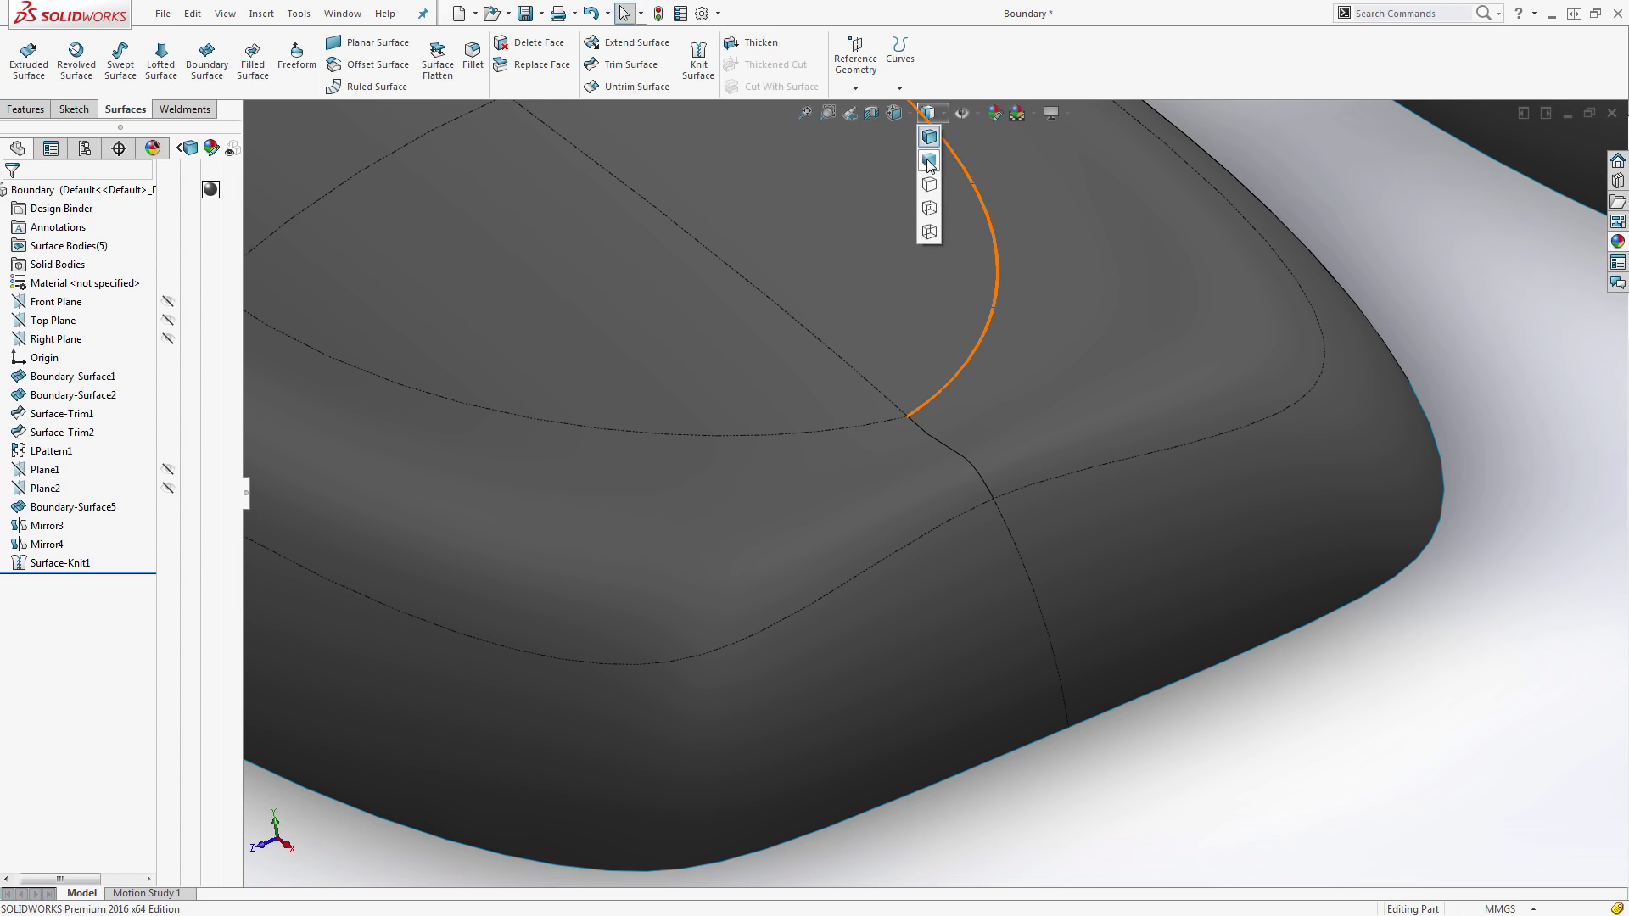
pyautogui.click(929, 162)
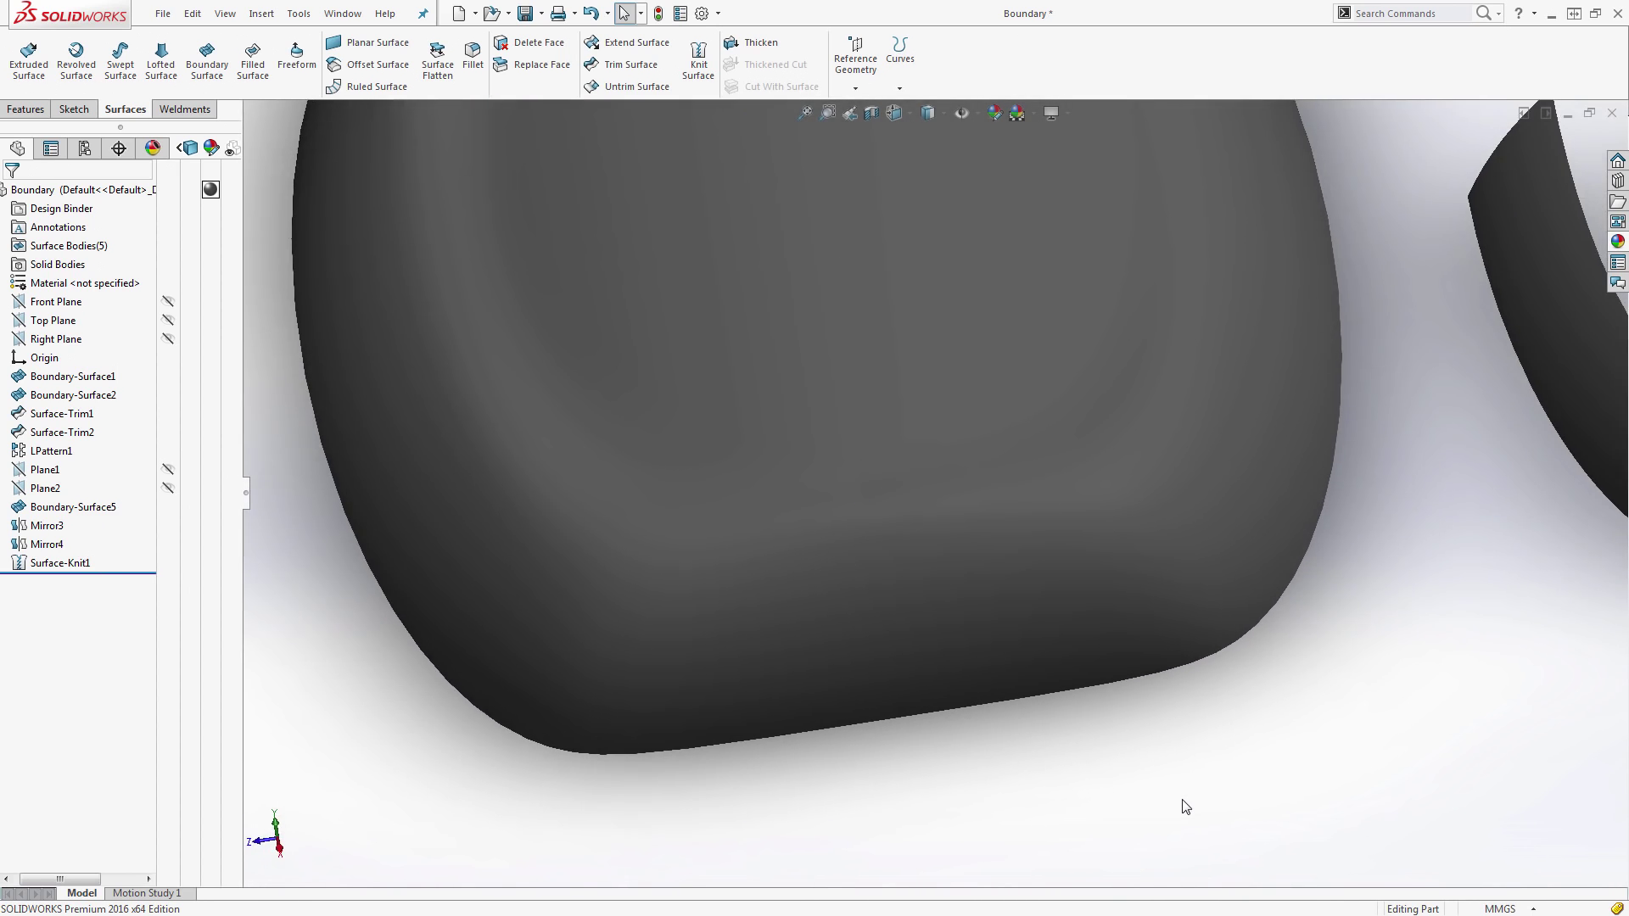
pyautogui.hotkey('ctrl', '5')
pyautogui.scroll(-4, 1115, 735)
pyautogui.scroll(-4, 1052, 667)
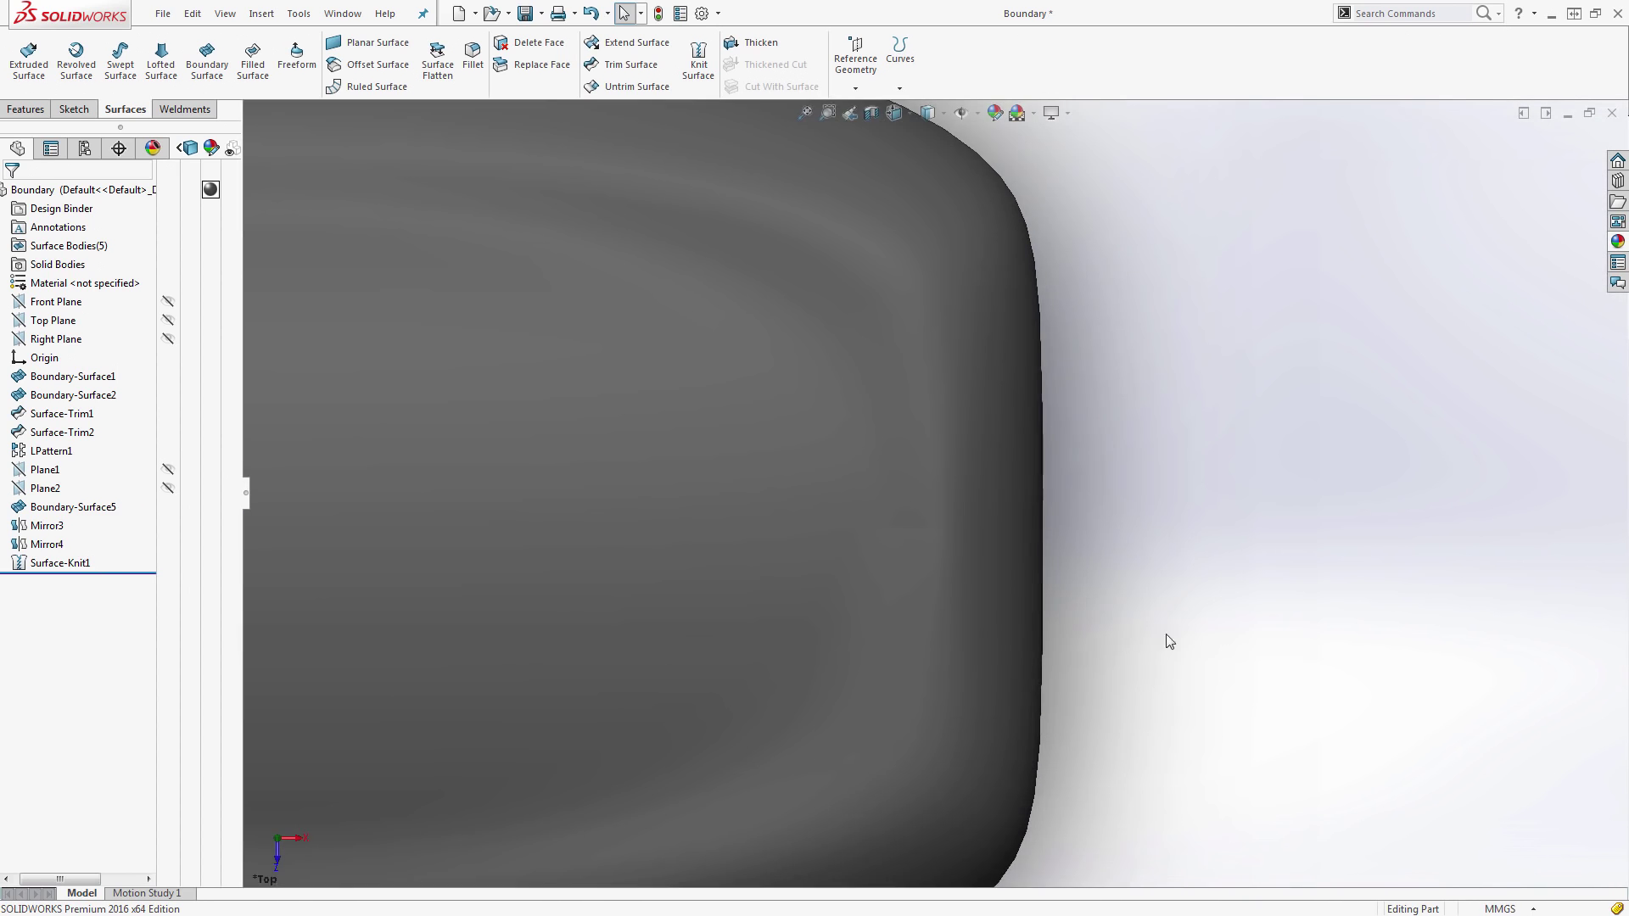
pyautogui.hotkey('ctrl', '7')
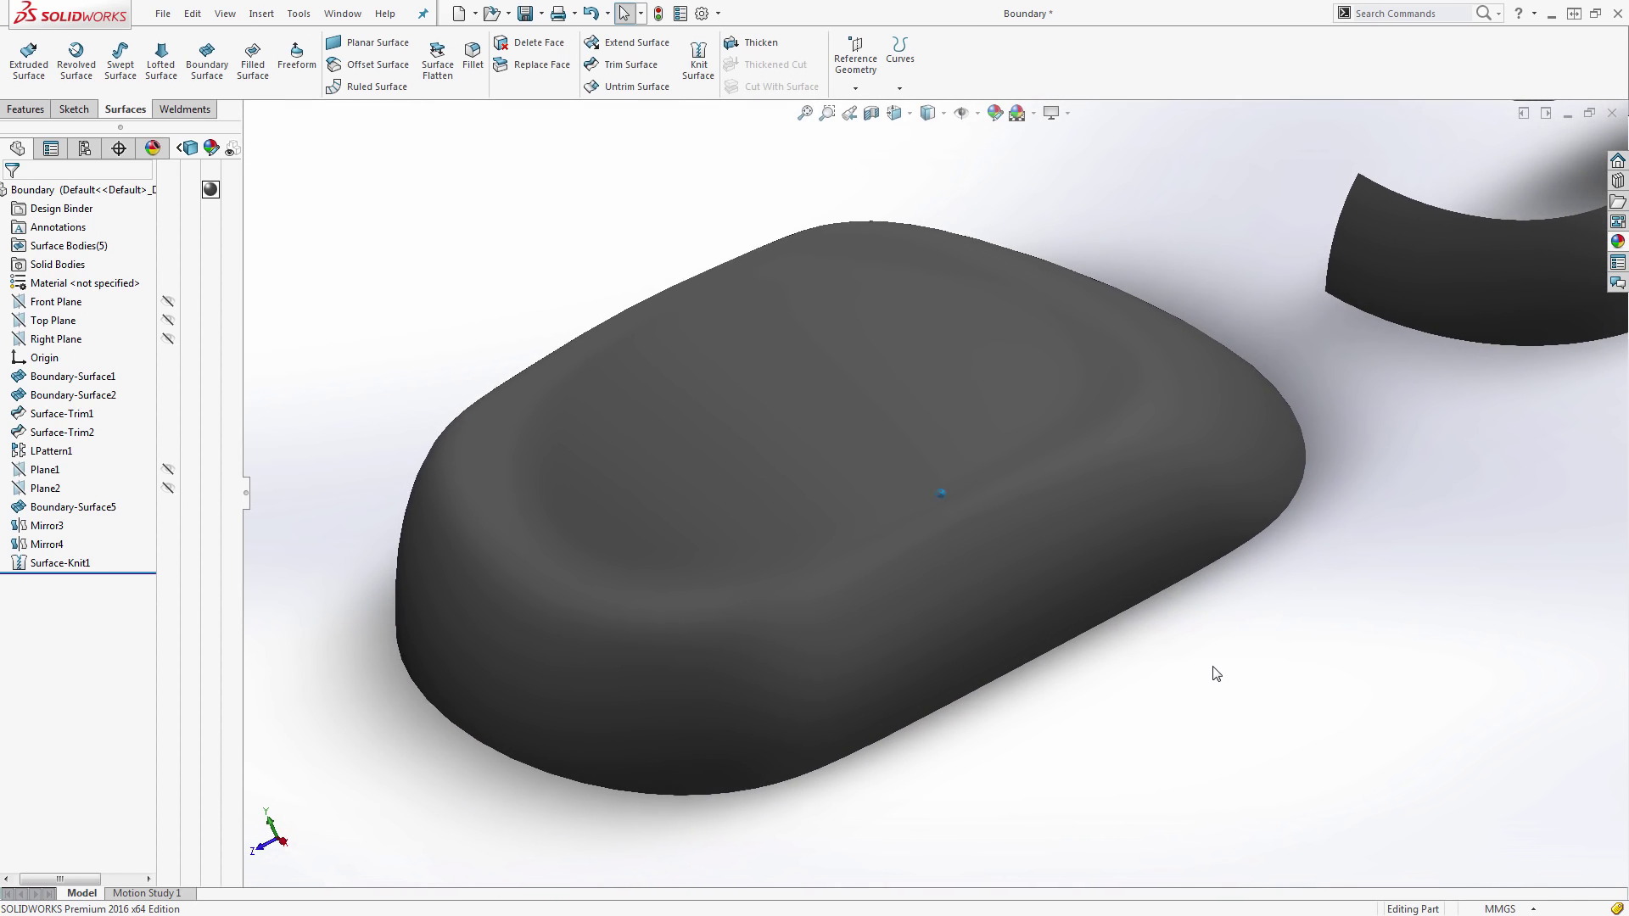
pyautogui.scroll(-5, 1214, 674)
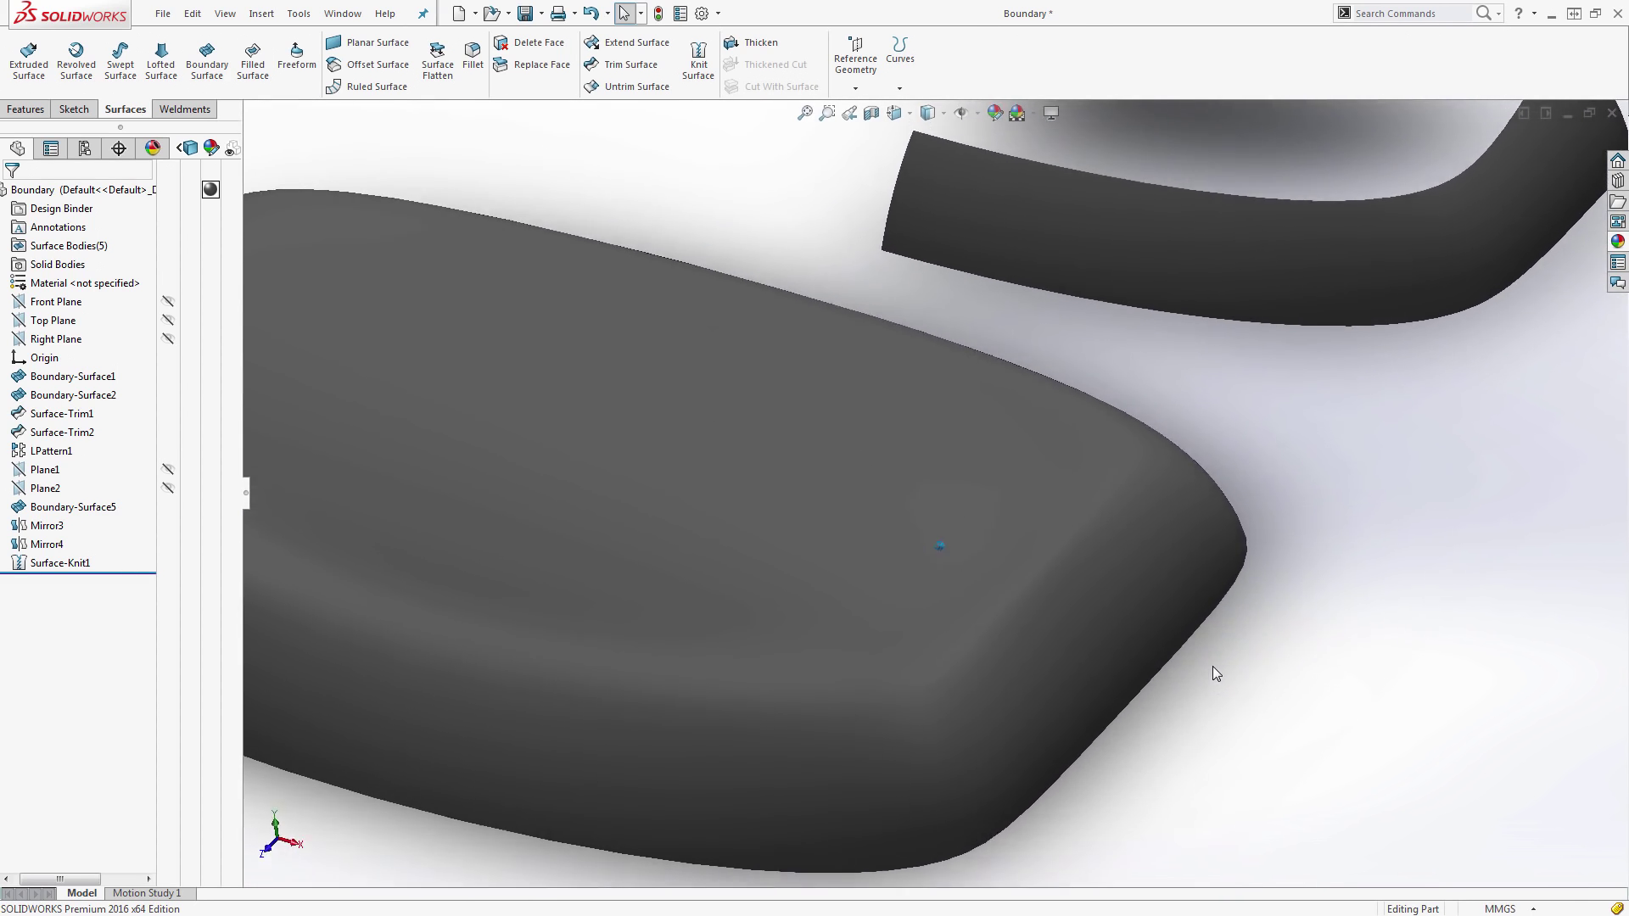
pyautogui.scroll(-2, 1214, 668)
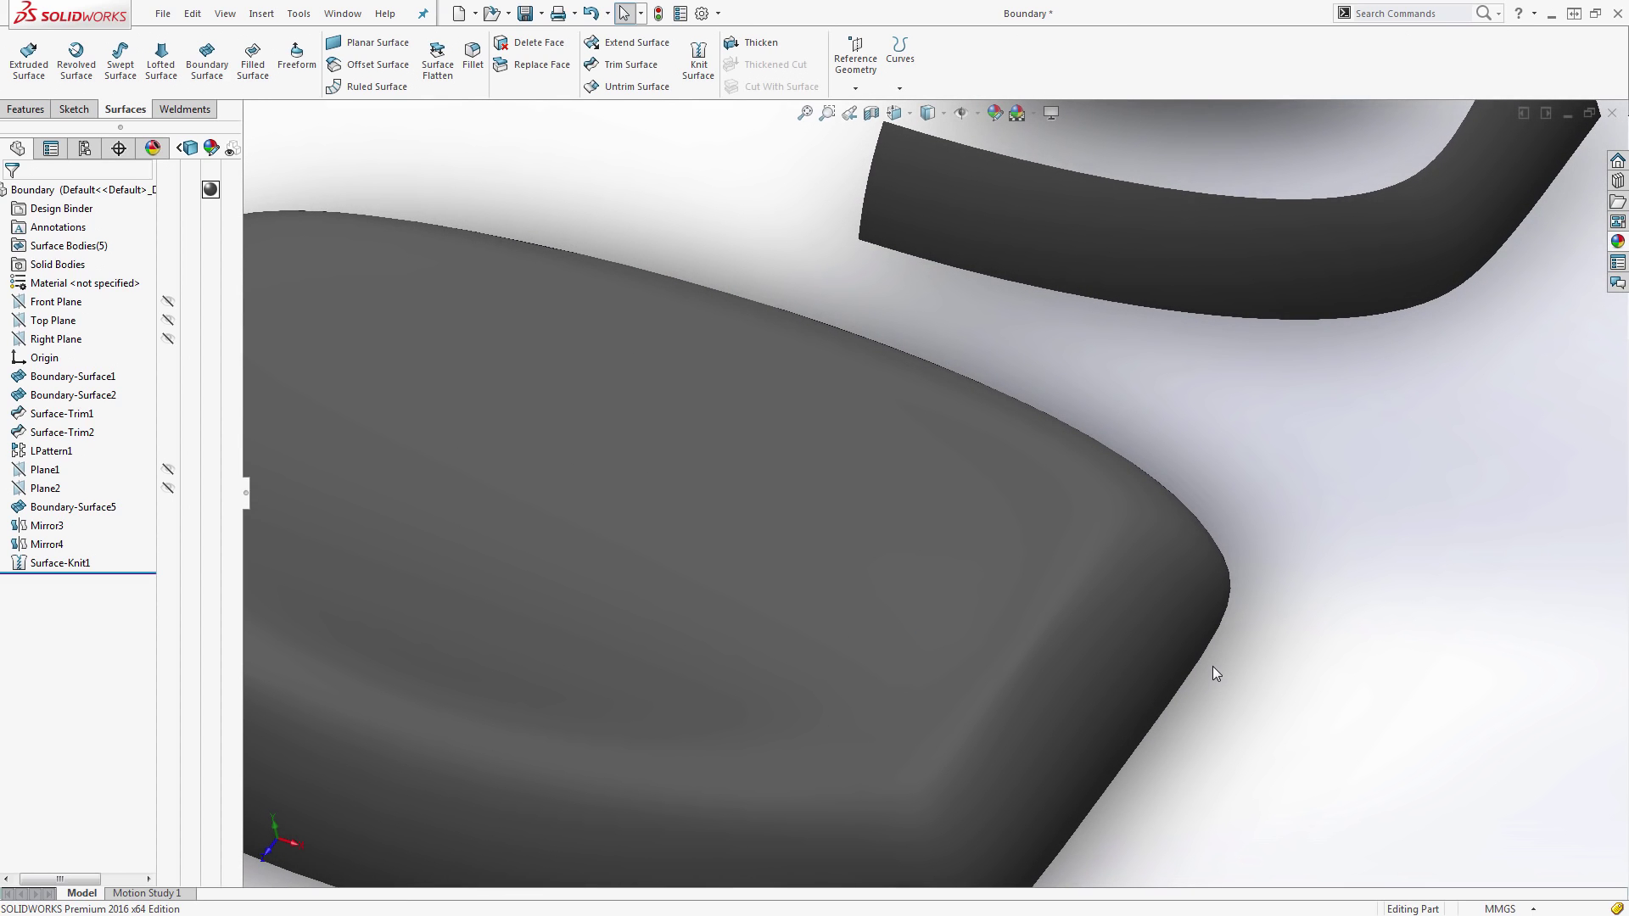
pyautogui.scroll(5, 1213, 669)
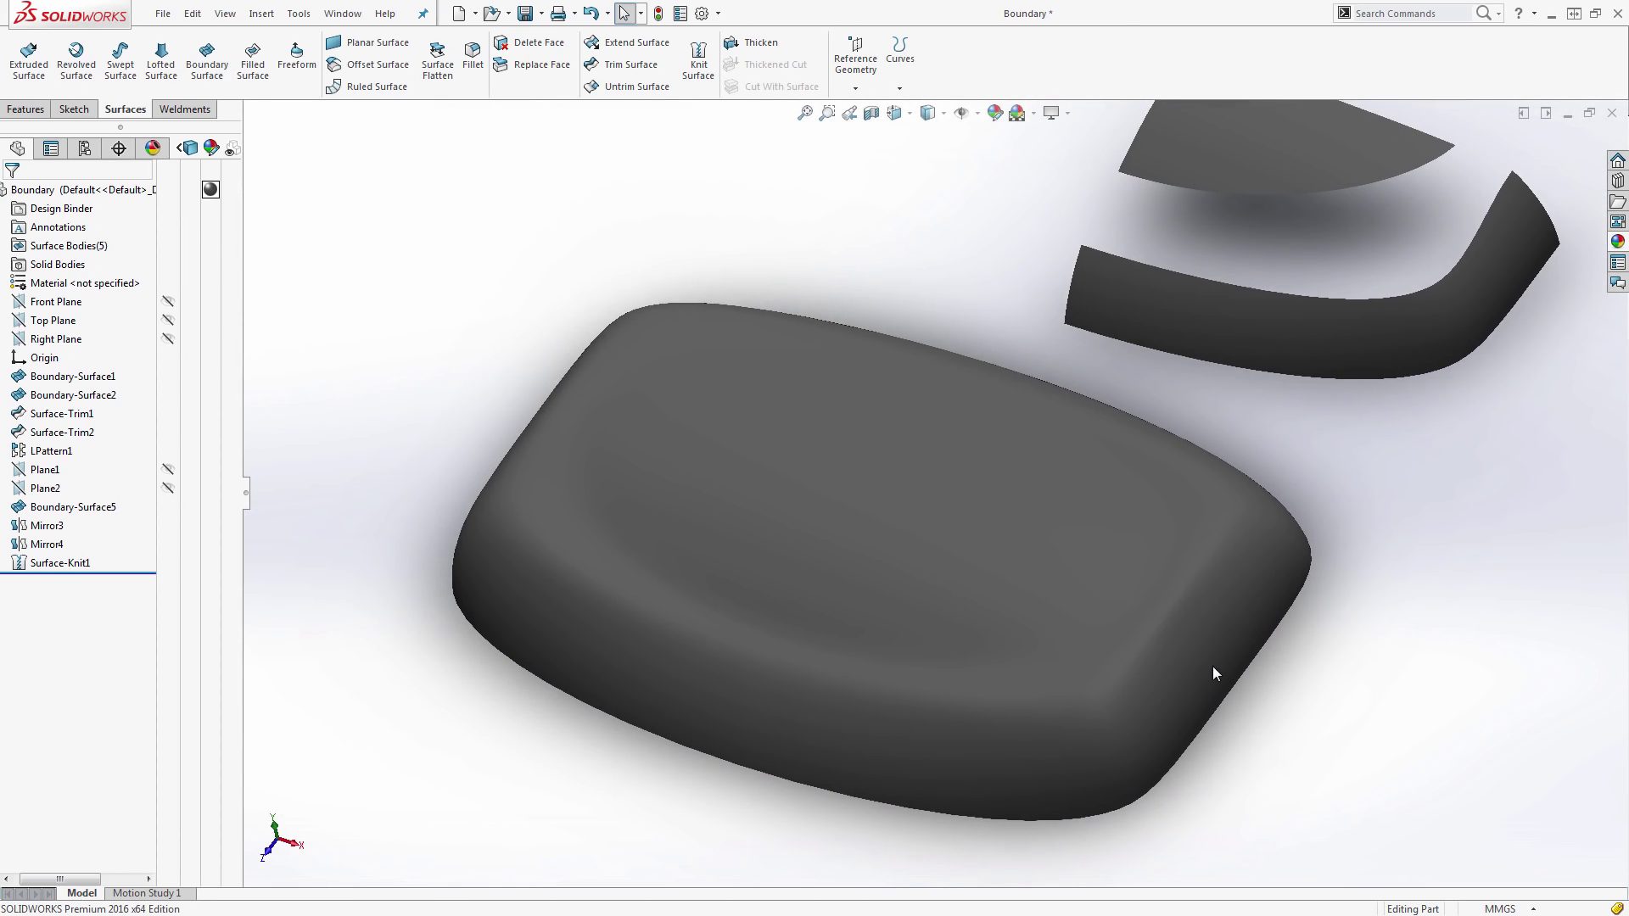
pyautogui.moveTo(1213, 668); pyautogui.dragTo(1214, 667, button='middle')
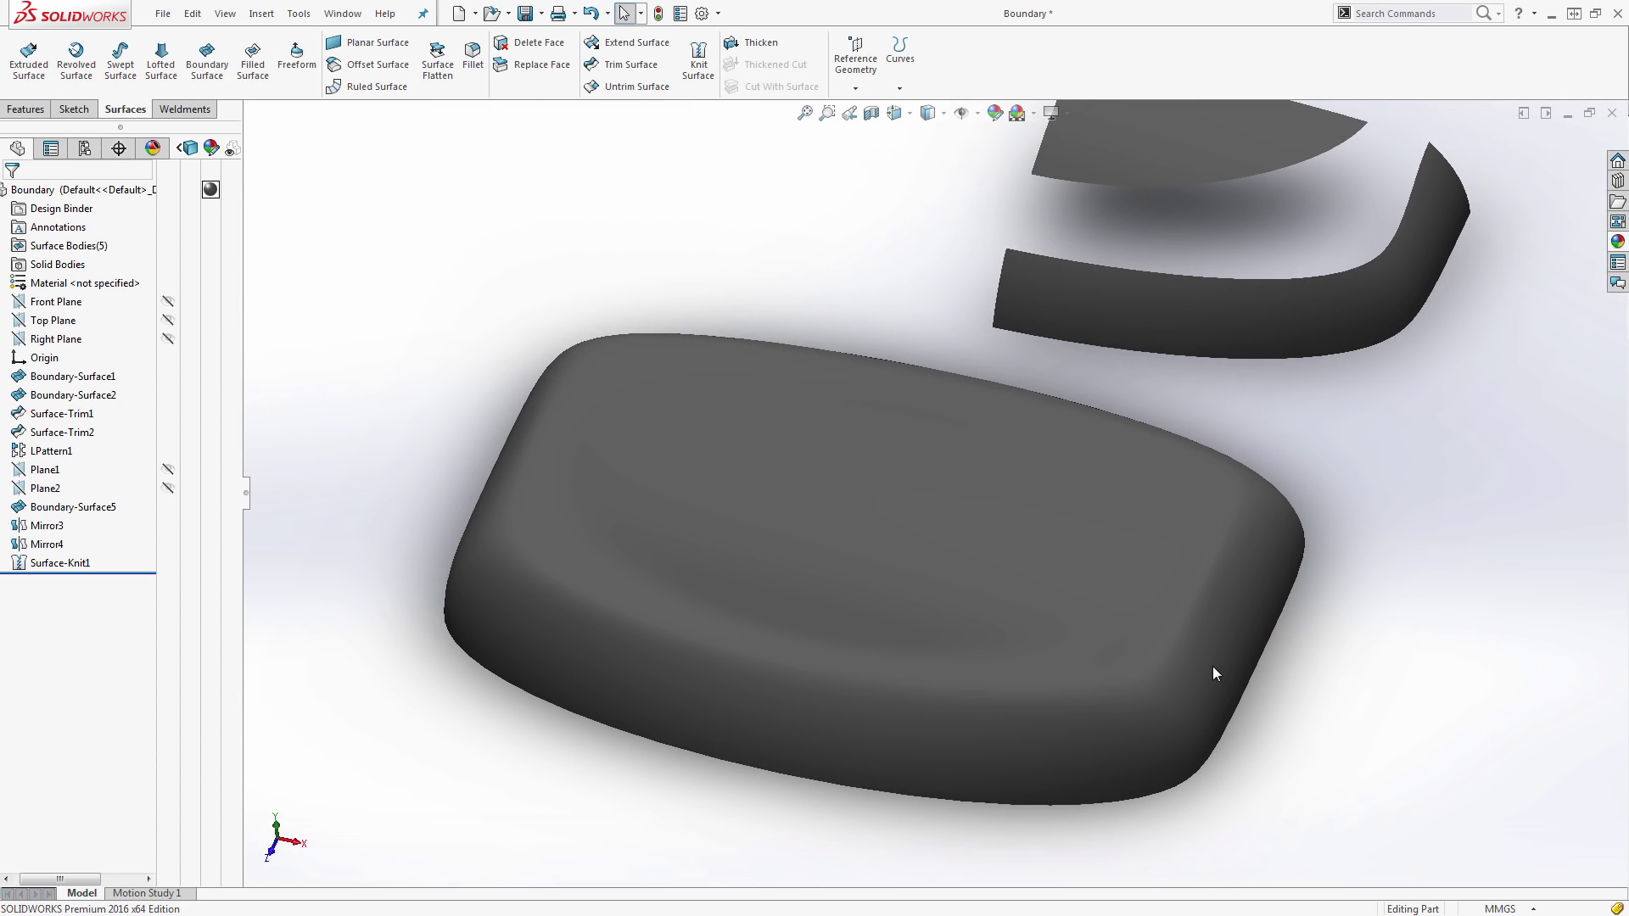
pyautogui.scroll(-4, 1213, 665)
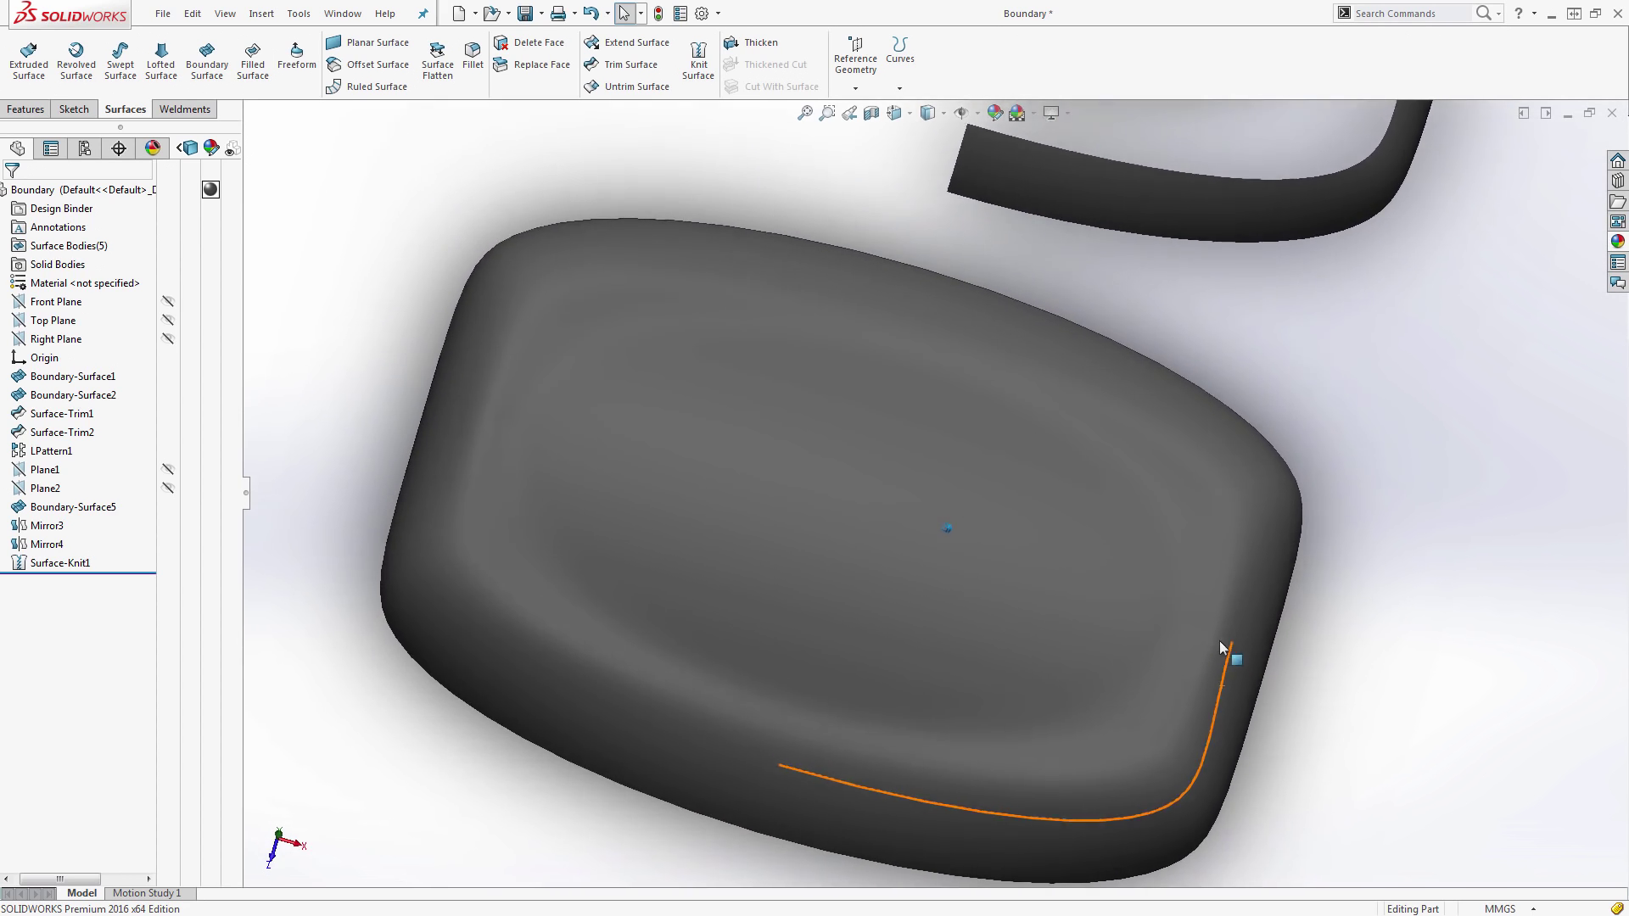
pyautogui.moveTo(1222, 649); pyautogui.dragTo(1224, 636, button='middle')
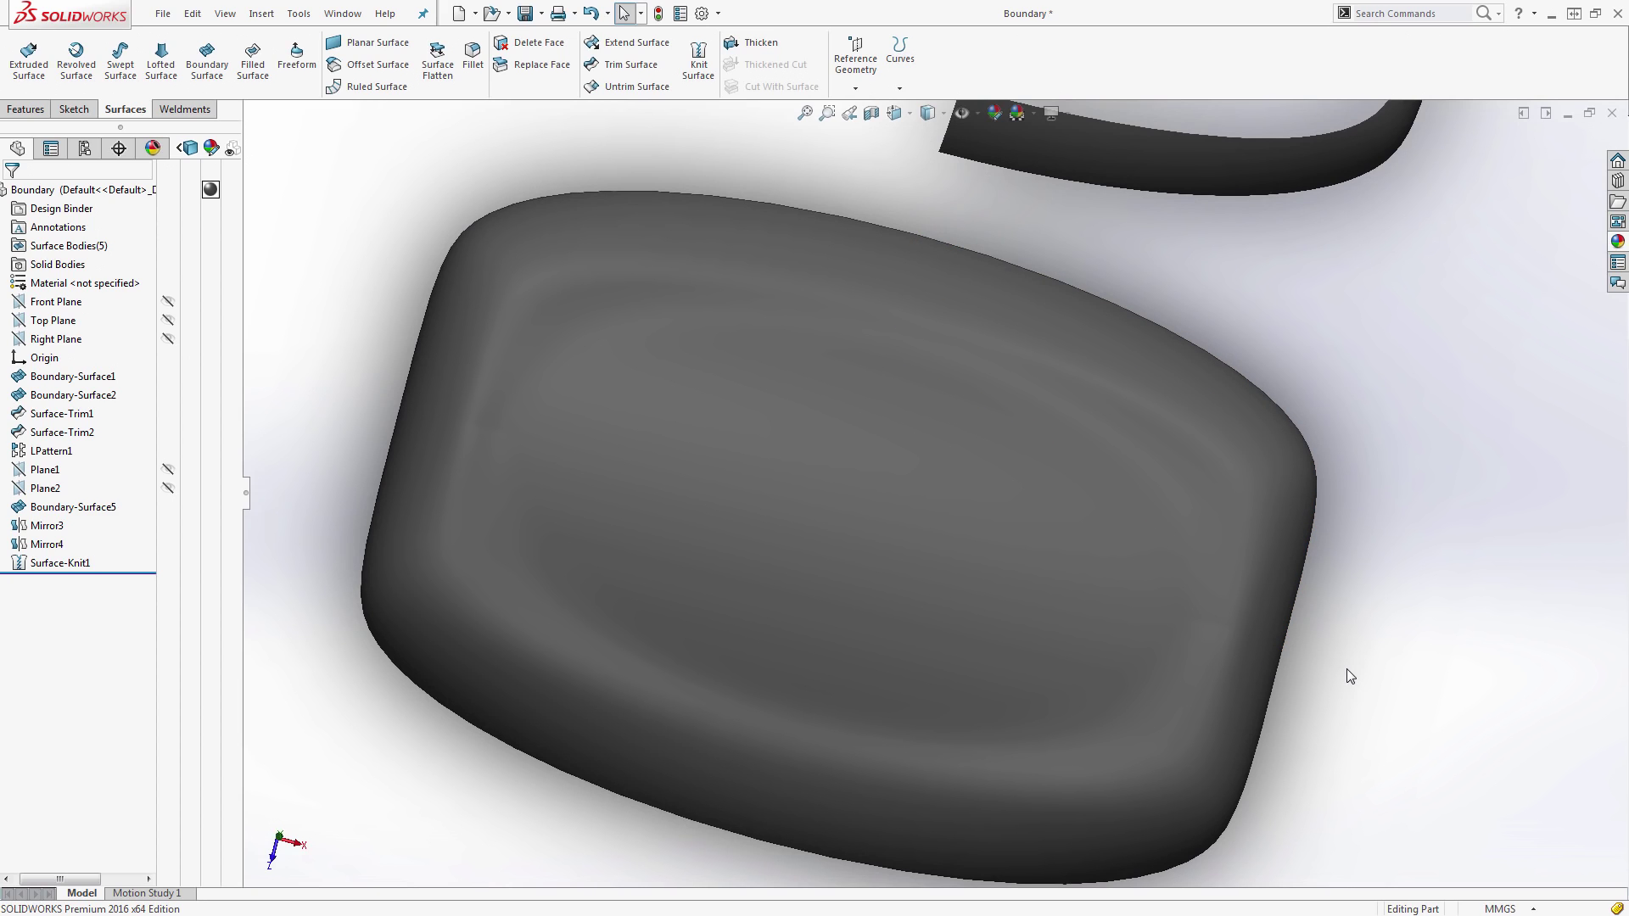
pyautogui.moveTo(1347, 675); pyautogui.dragTo(1345, 709, button='middle')
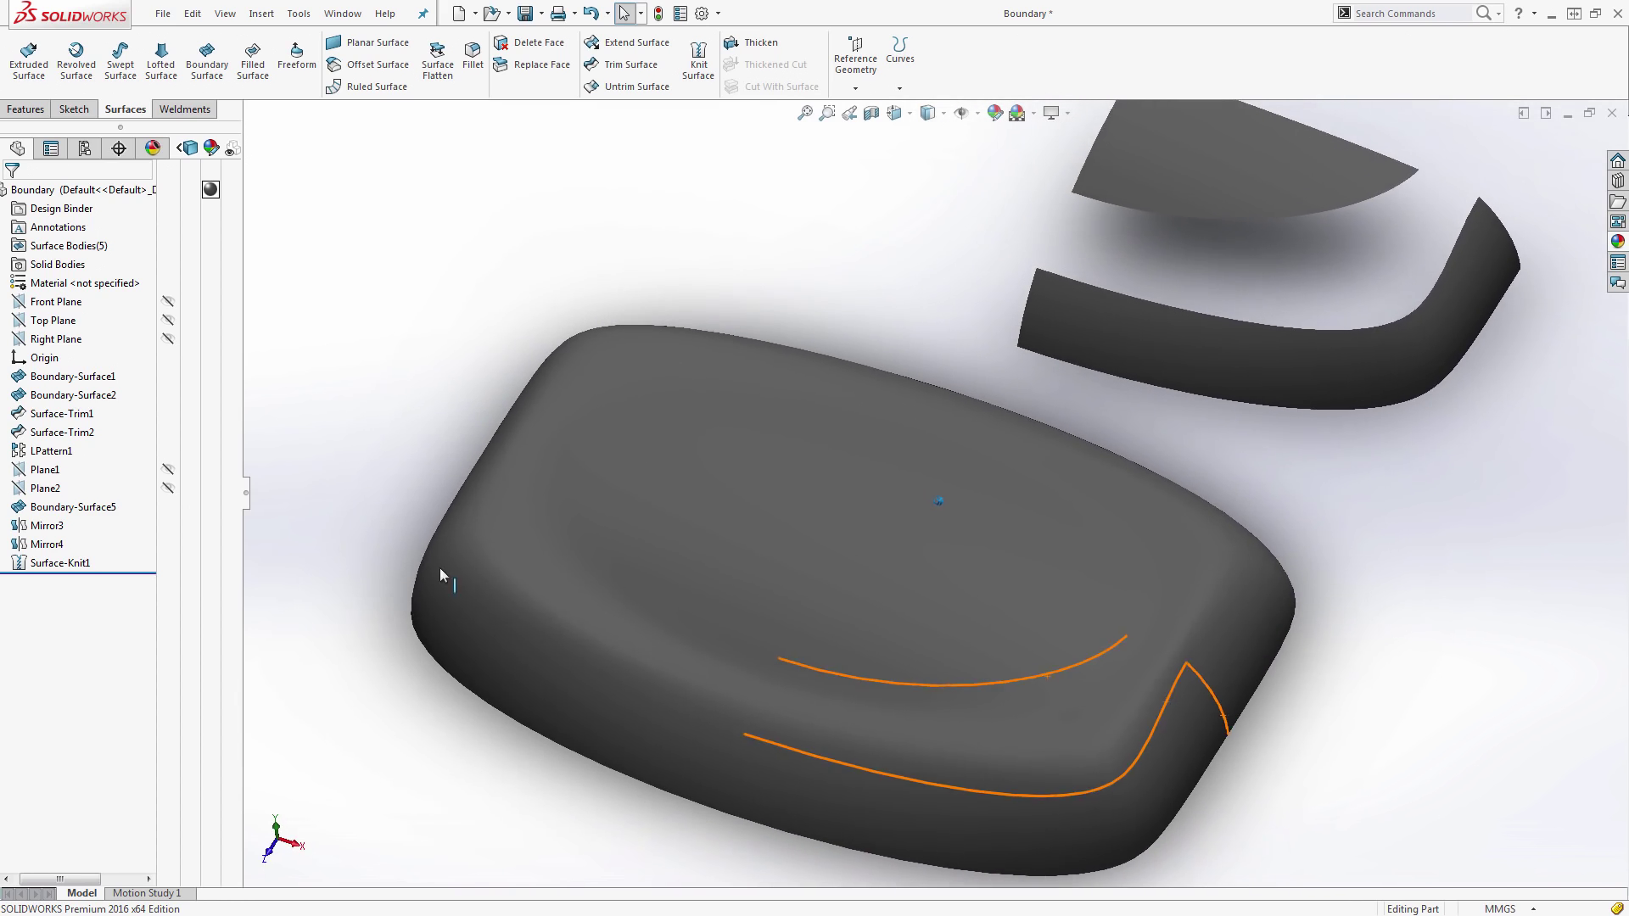
# - Hide the Surface-Knit1 surface body
pyautogui.click(10, 247)
pyautogui.click(85, 340)
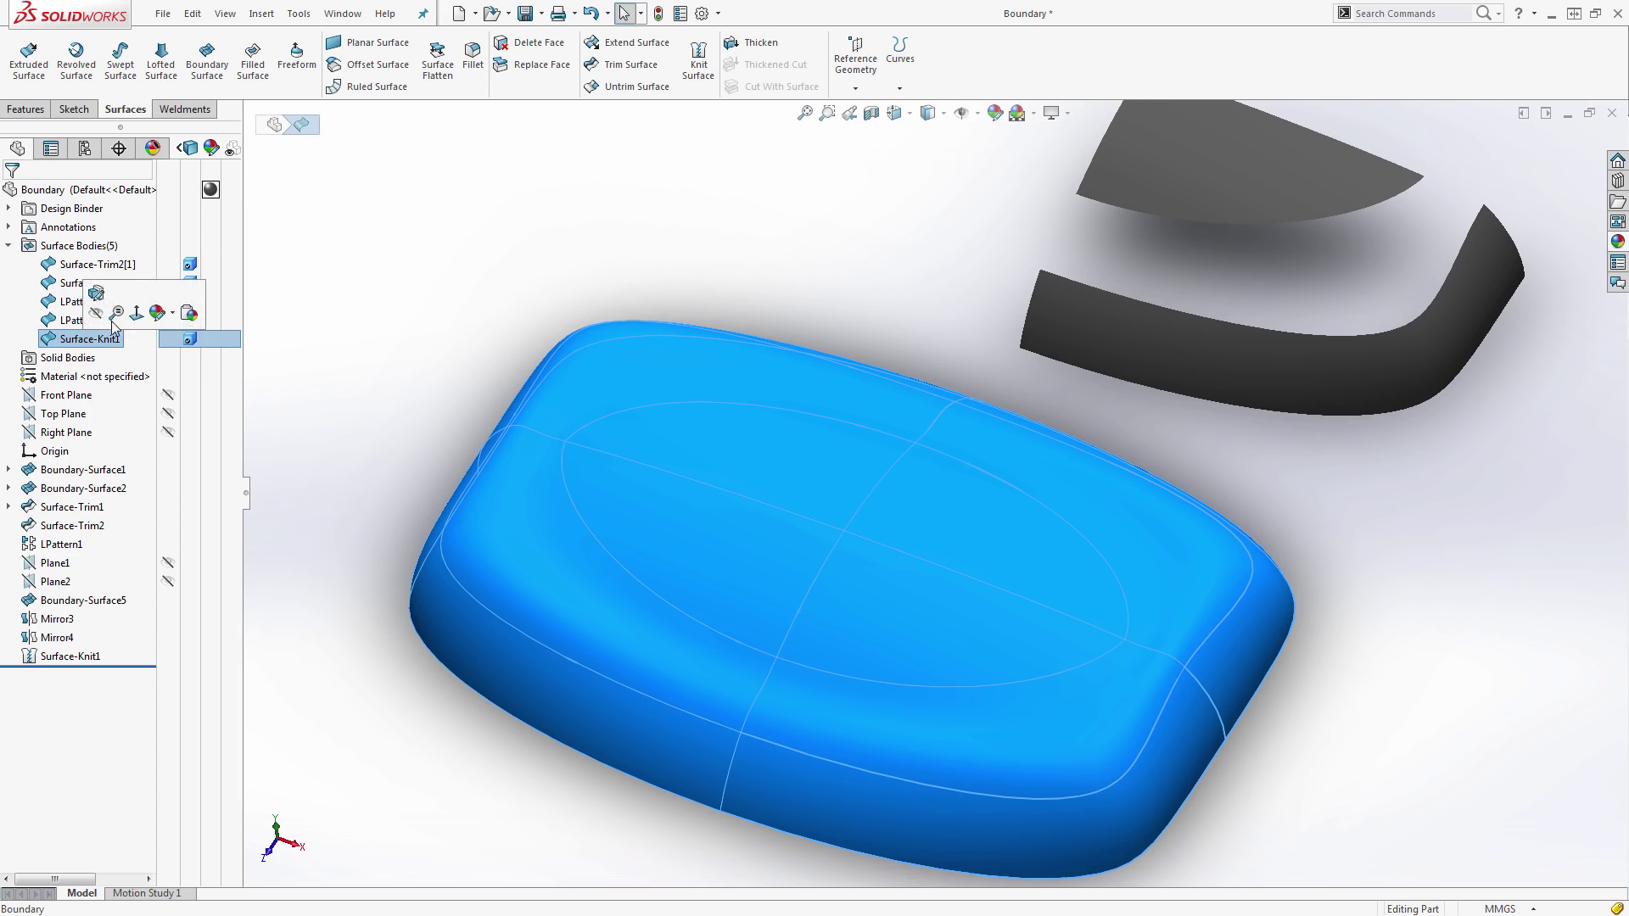
pyautogui.click(96, 314)
pyautogui.click(391, 308)
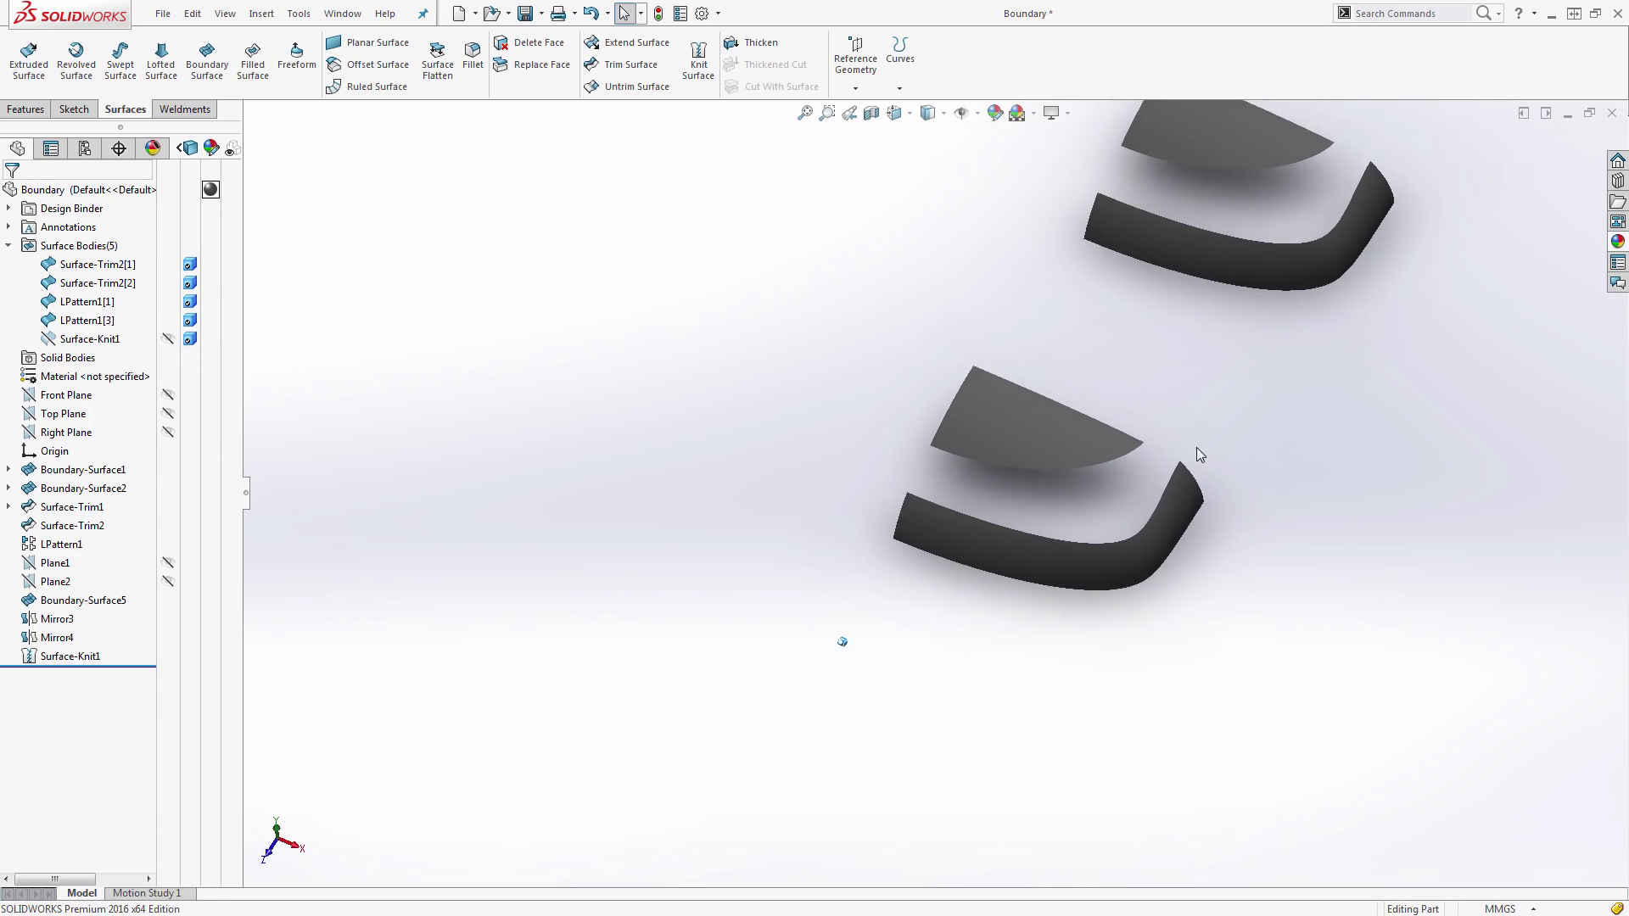
pyautogui.scroll(-5, 1171, 514)
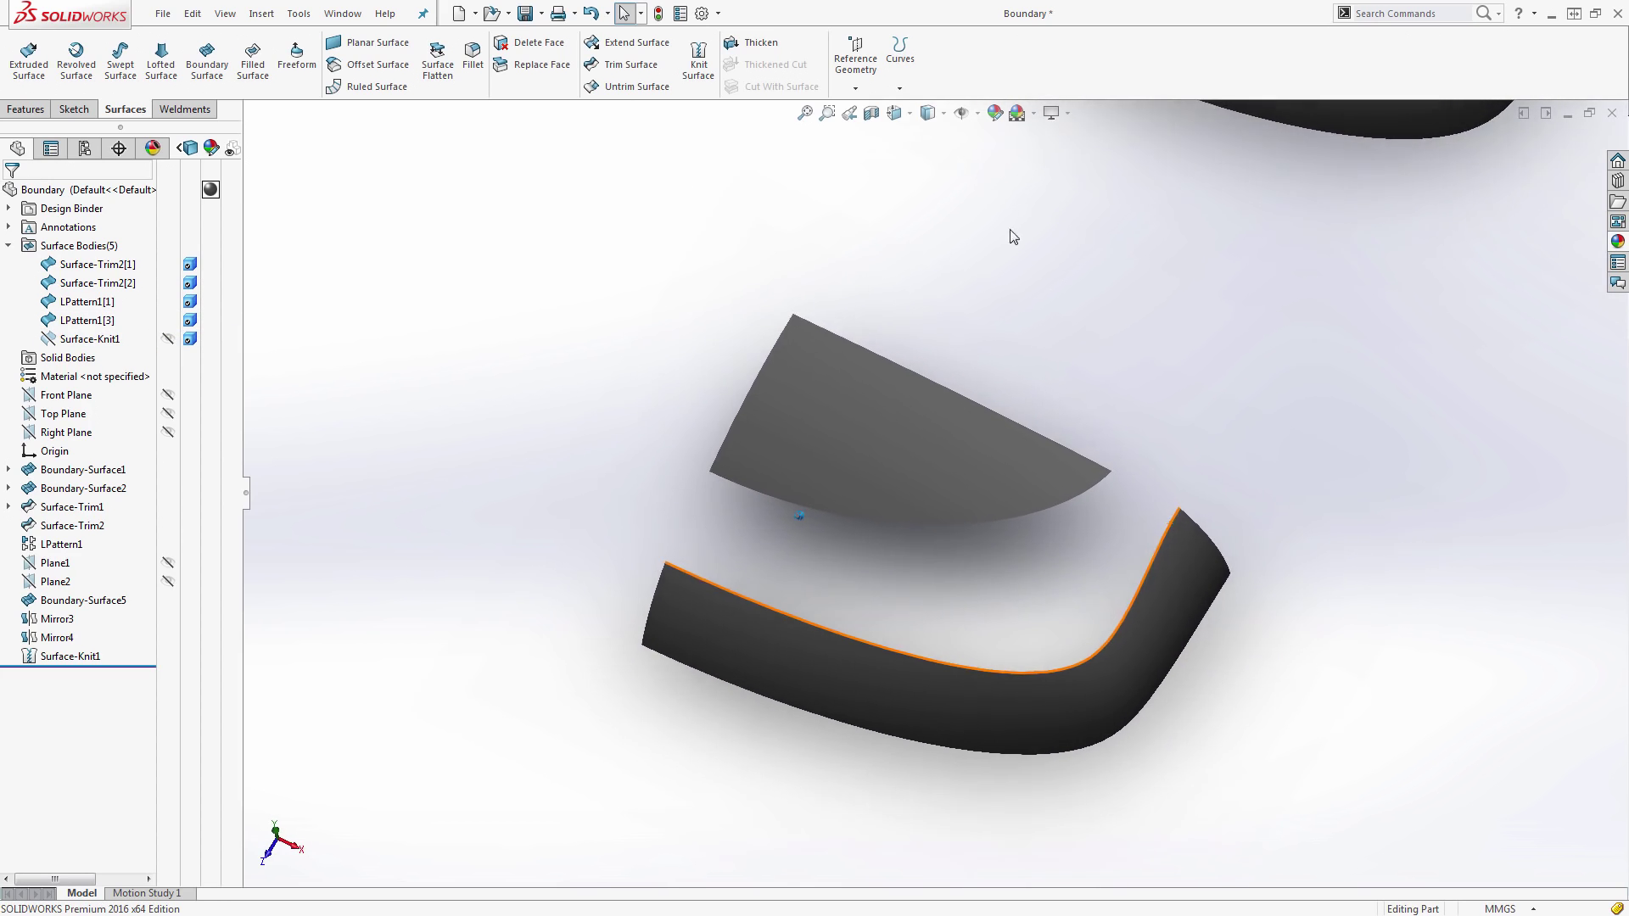
# - Restore the Shaded With Edges display for the remaining pair of trimmed surfaces
pyautogui.click(929, 118)
pyautogui.click(929, 138)
pyautogui.moveTo(1121, 465); pyautogui.dragTo(1118, 457, button='middle')
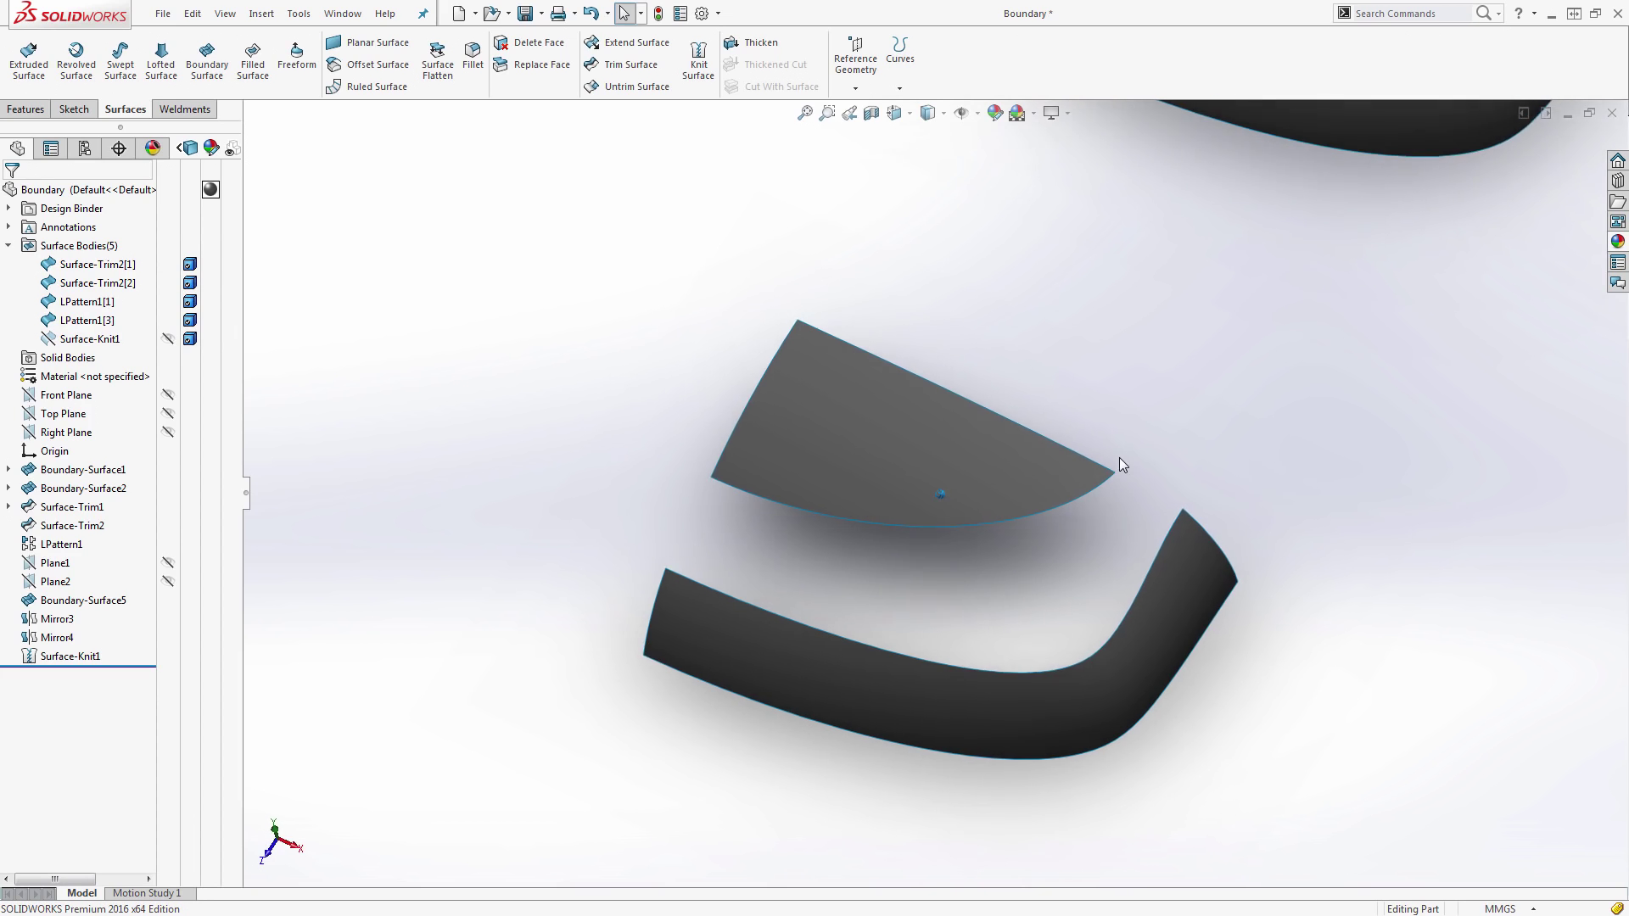
pyautogui.scroll(-1, 1118, 457)
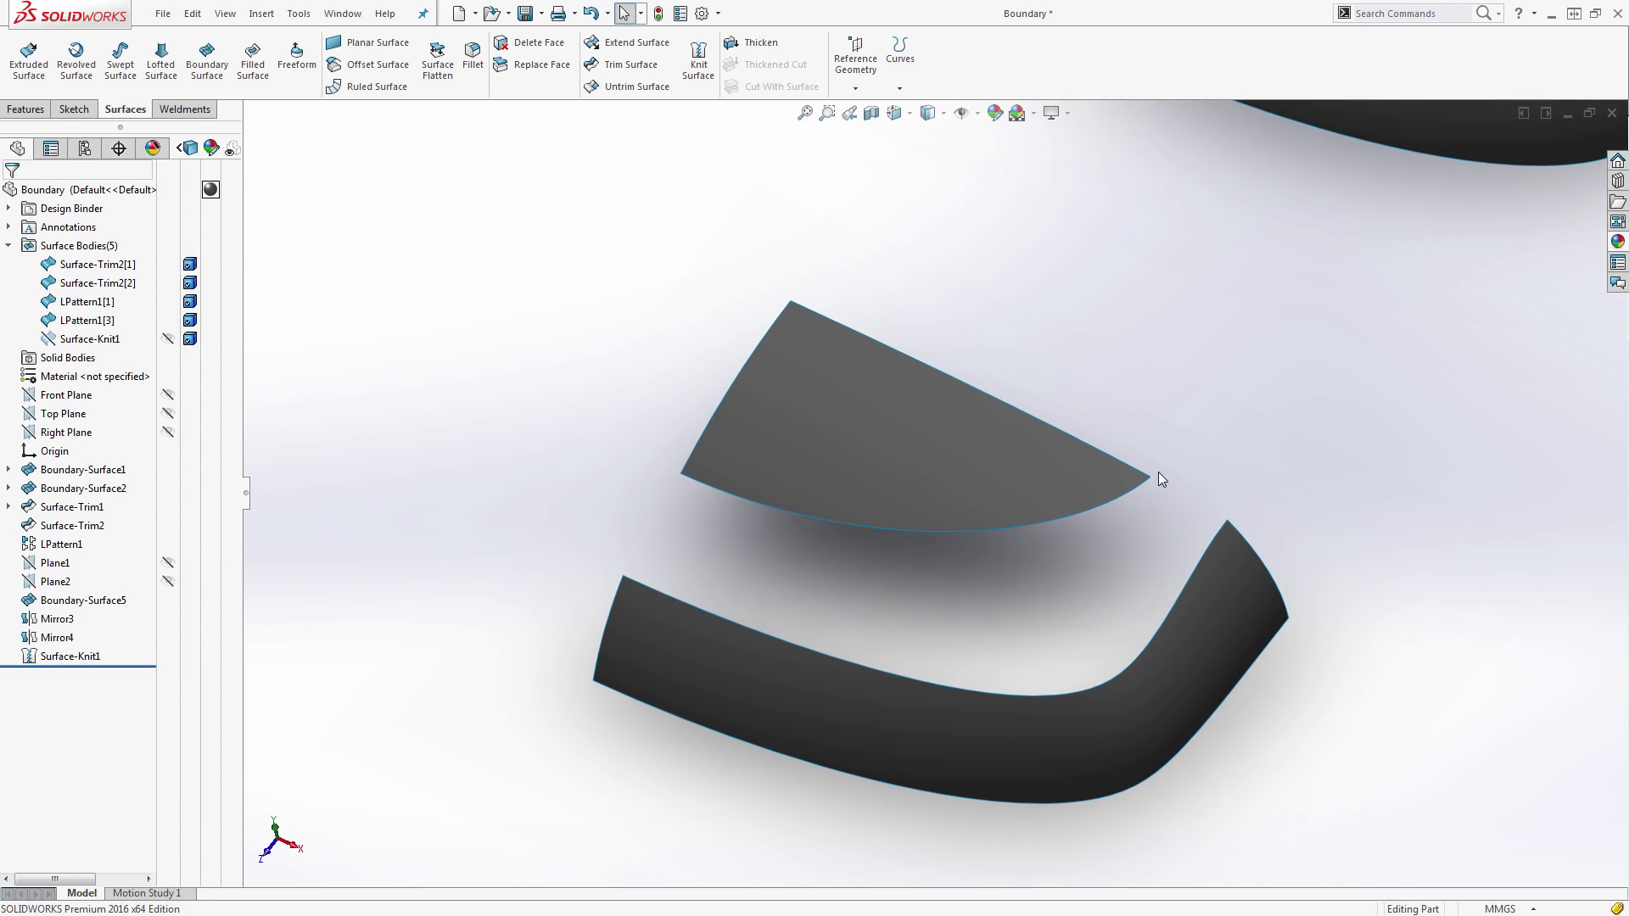
# - Start a new sketch on Plane1 beside the pair of trimmed surfaces
pyautogui.click(41, 568)
pyautogui.click(53, 543)
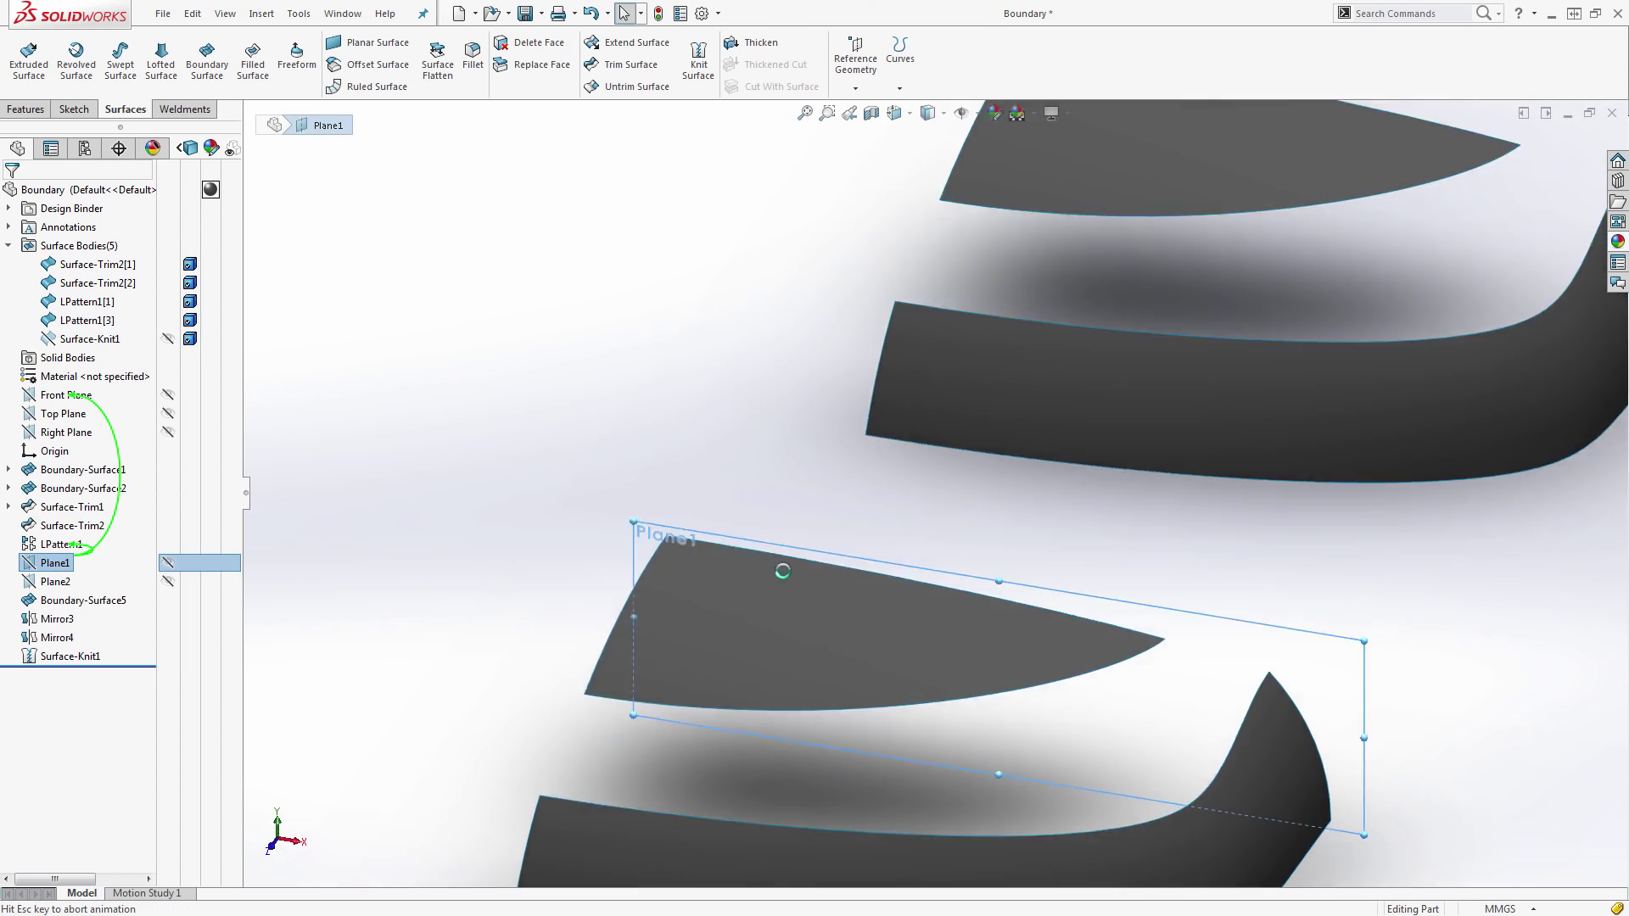
pyautogui.moveTo(1452, 411); pyautogui.dragTo(1457, 515, button='middle')
pyautogui.click(1456, 516)
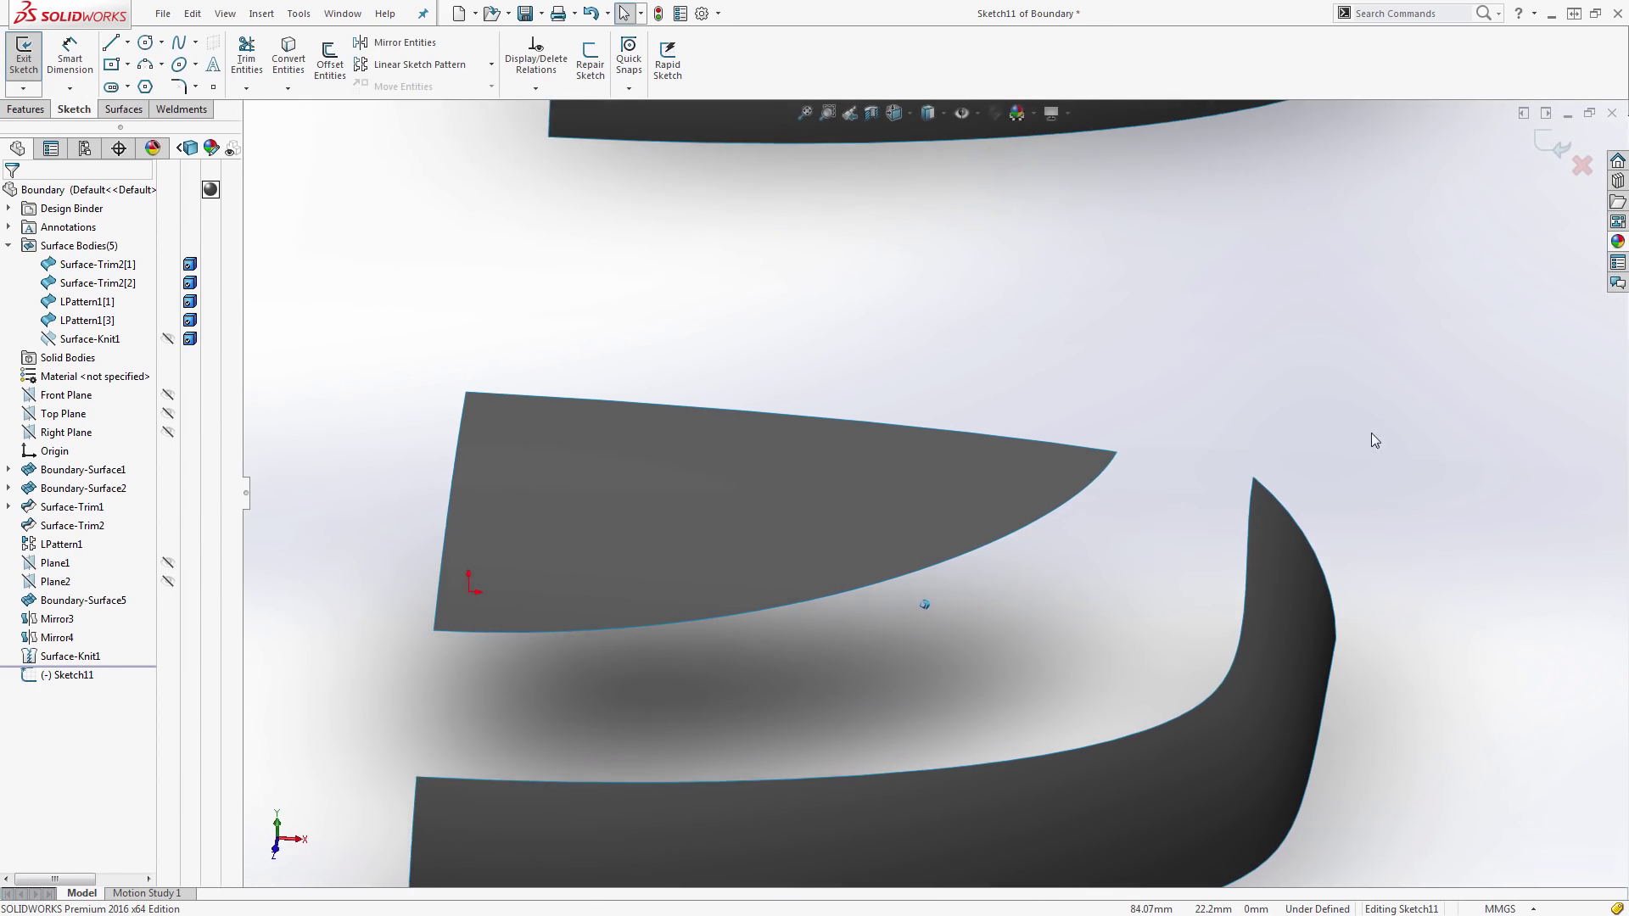
# - Sketch a two-point spline from the pointed tip of the upper trimmed surface to the nearest top corner of the lower curved surface
pyautogui.click(195, 42)
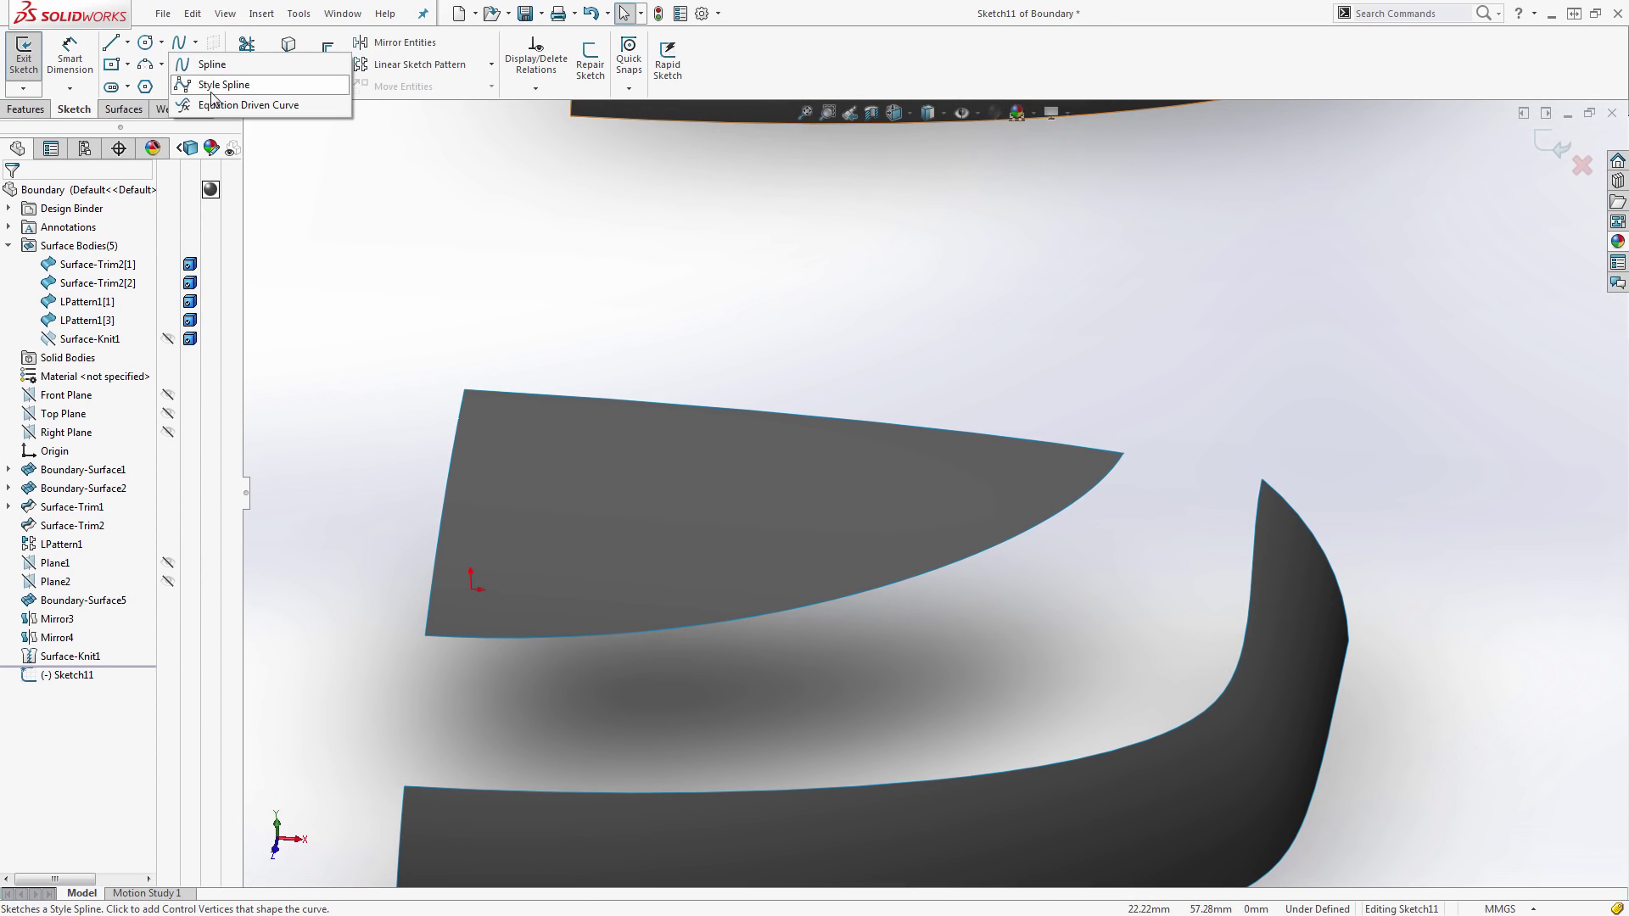
pyautogui.click(208, 66)
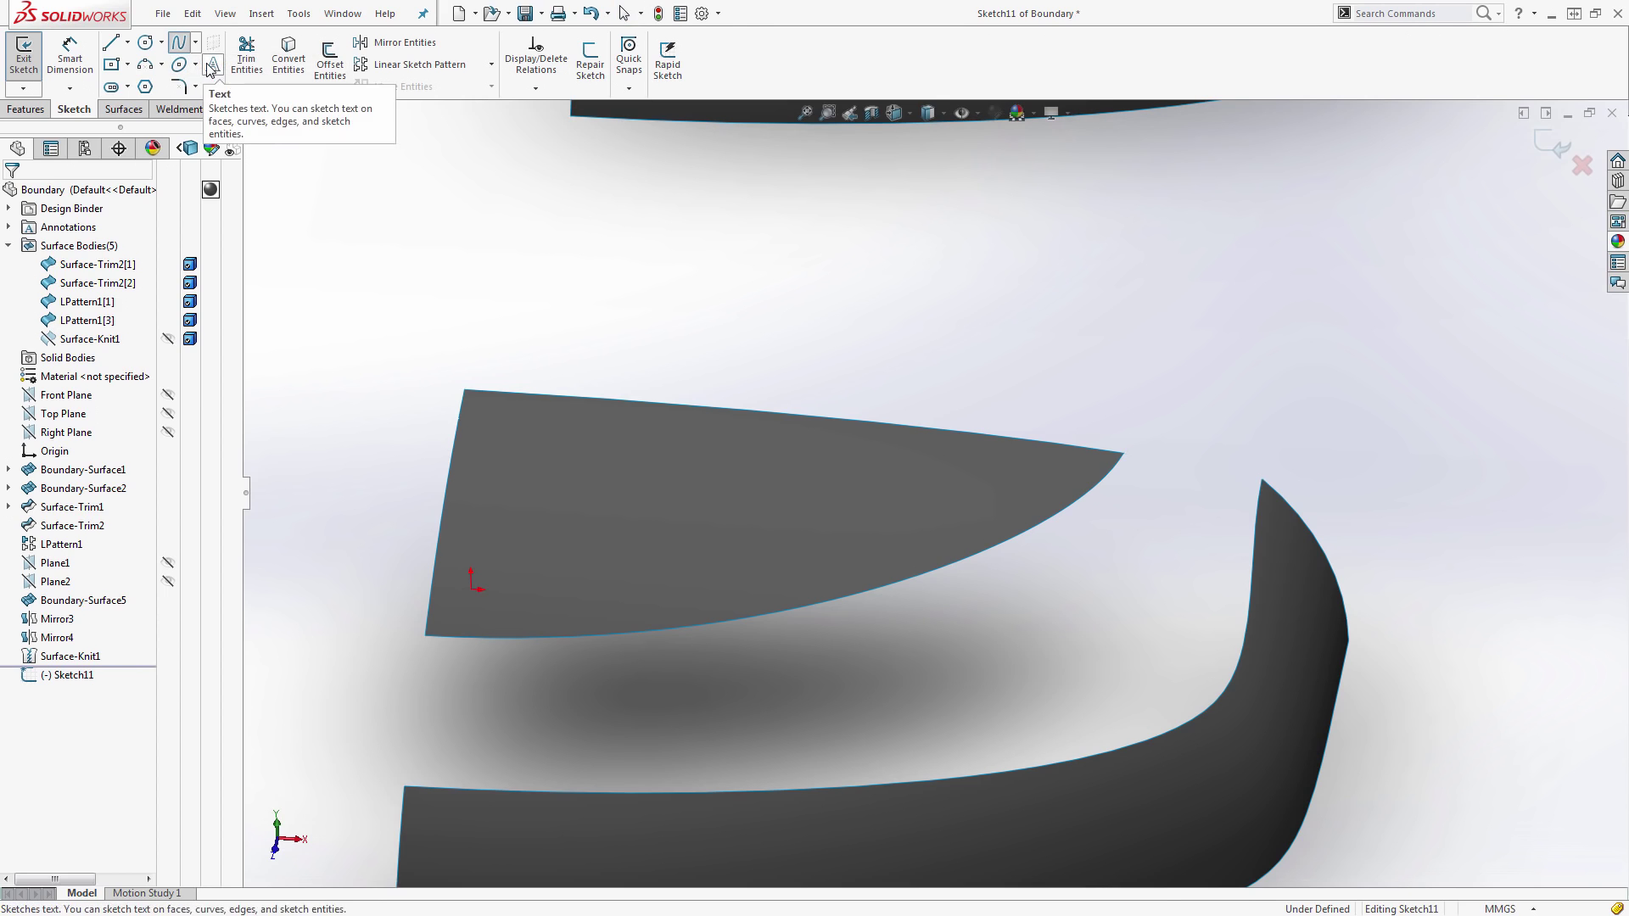
pyautogui.click(1124, 454)
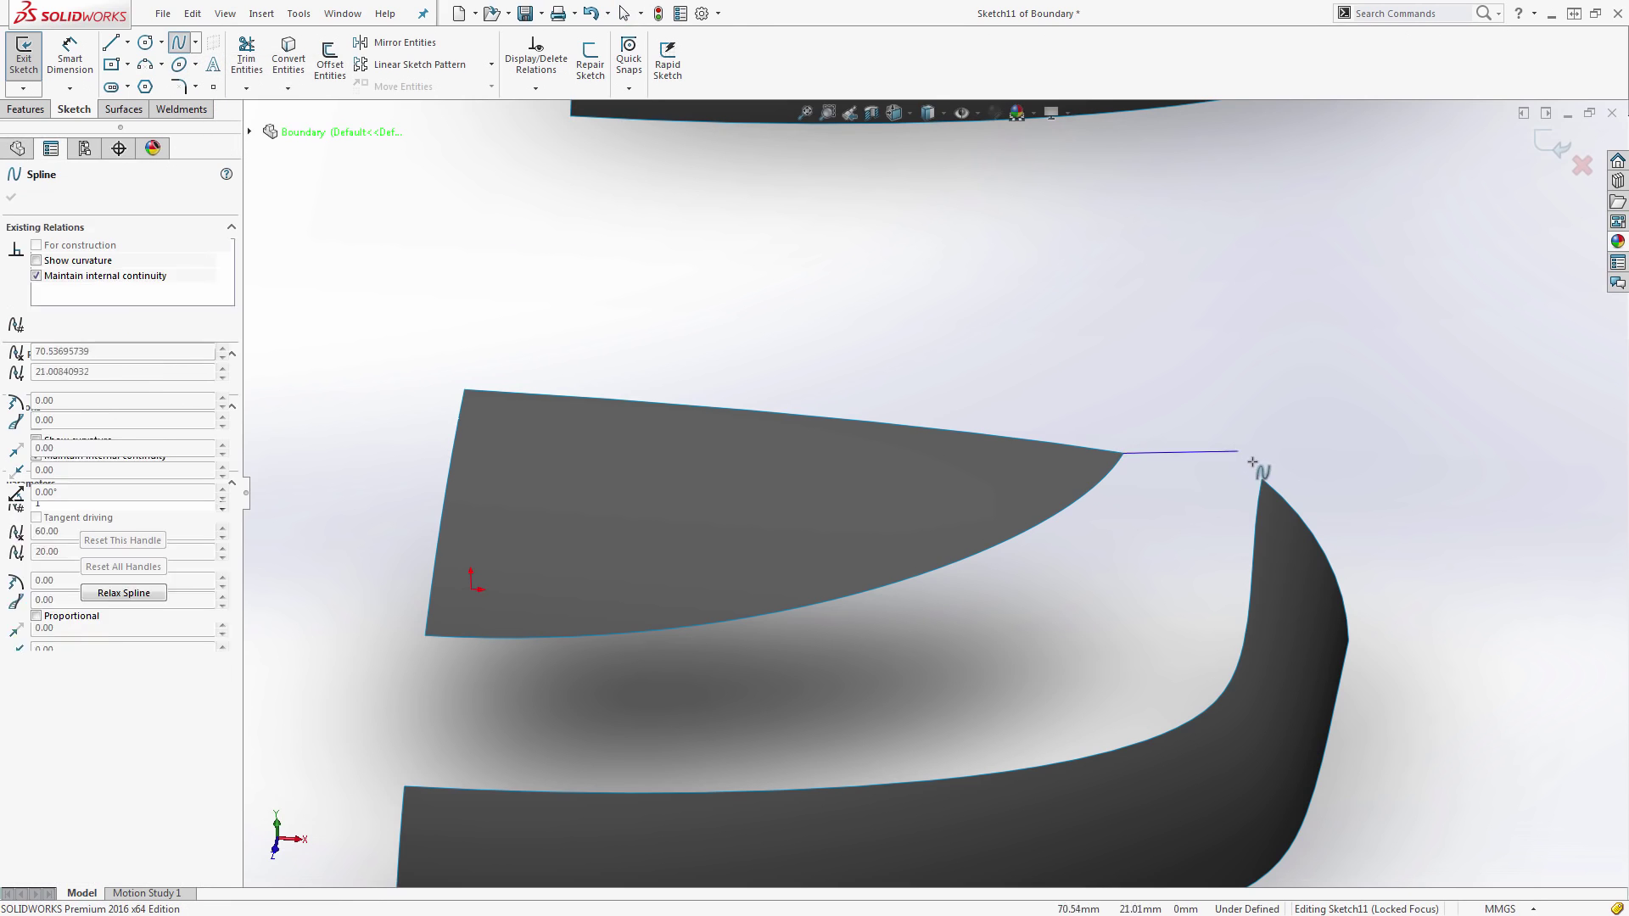
pyautogui.click(1261, 479)
pyautogui.press('Escape')
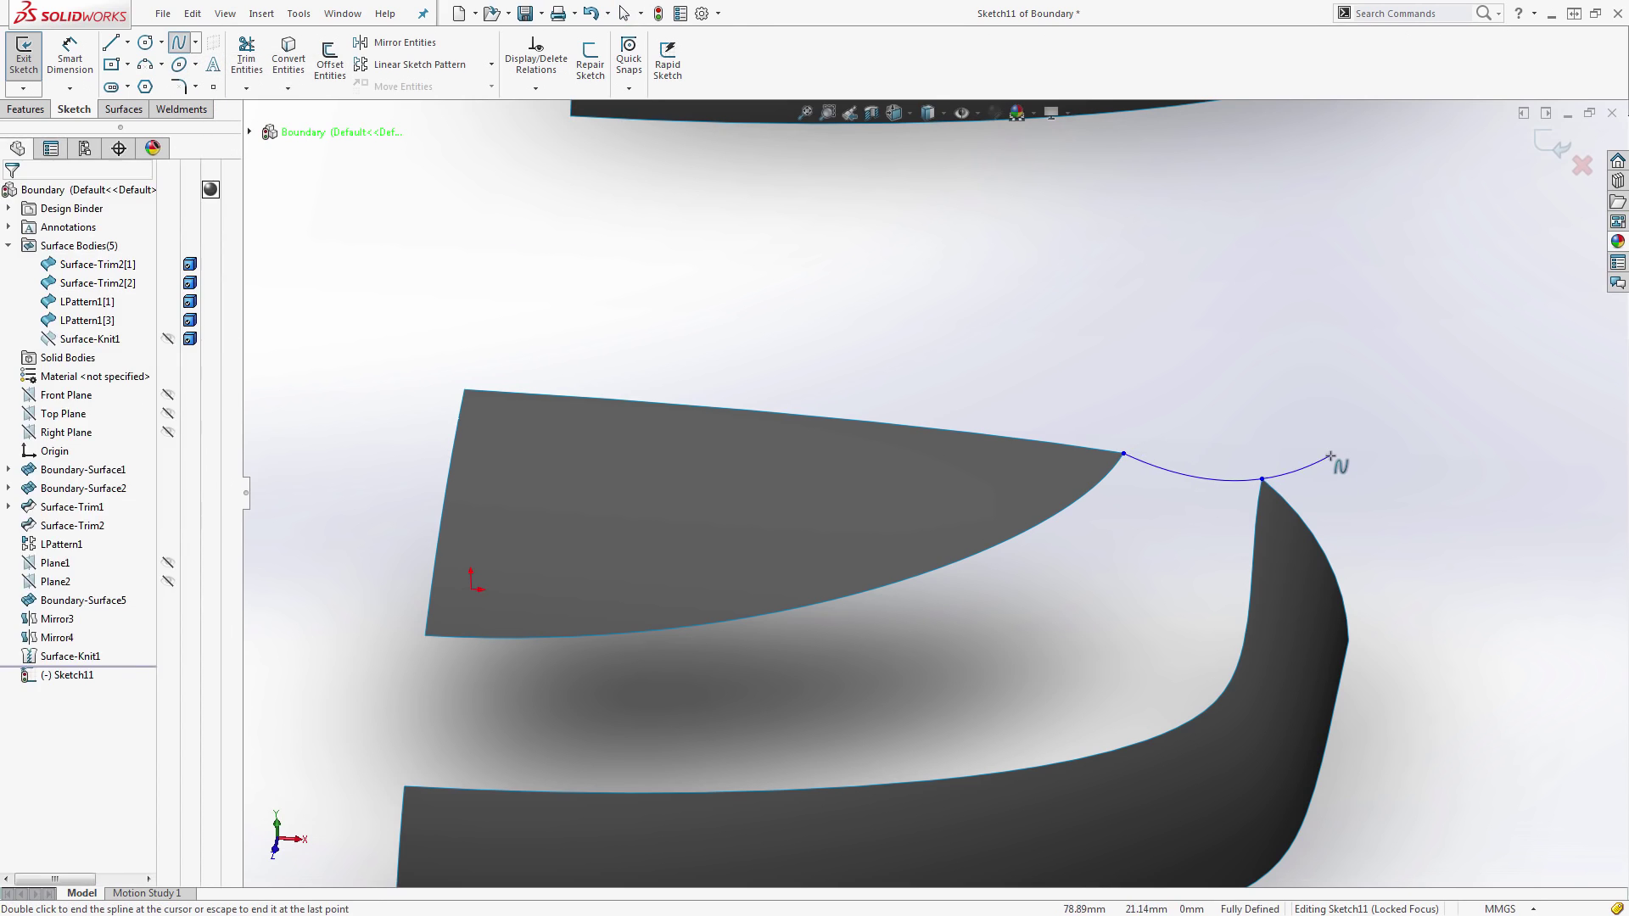
pyautogui.scroll(-3, 1199, 483)
pyautogui.click(1195, 485)
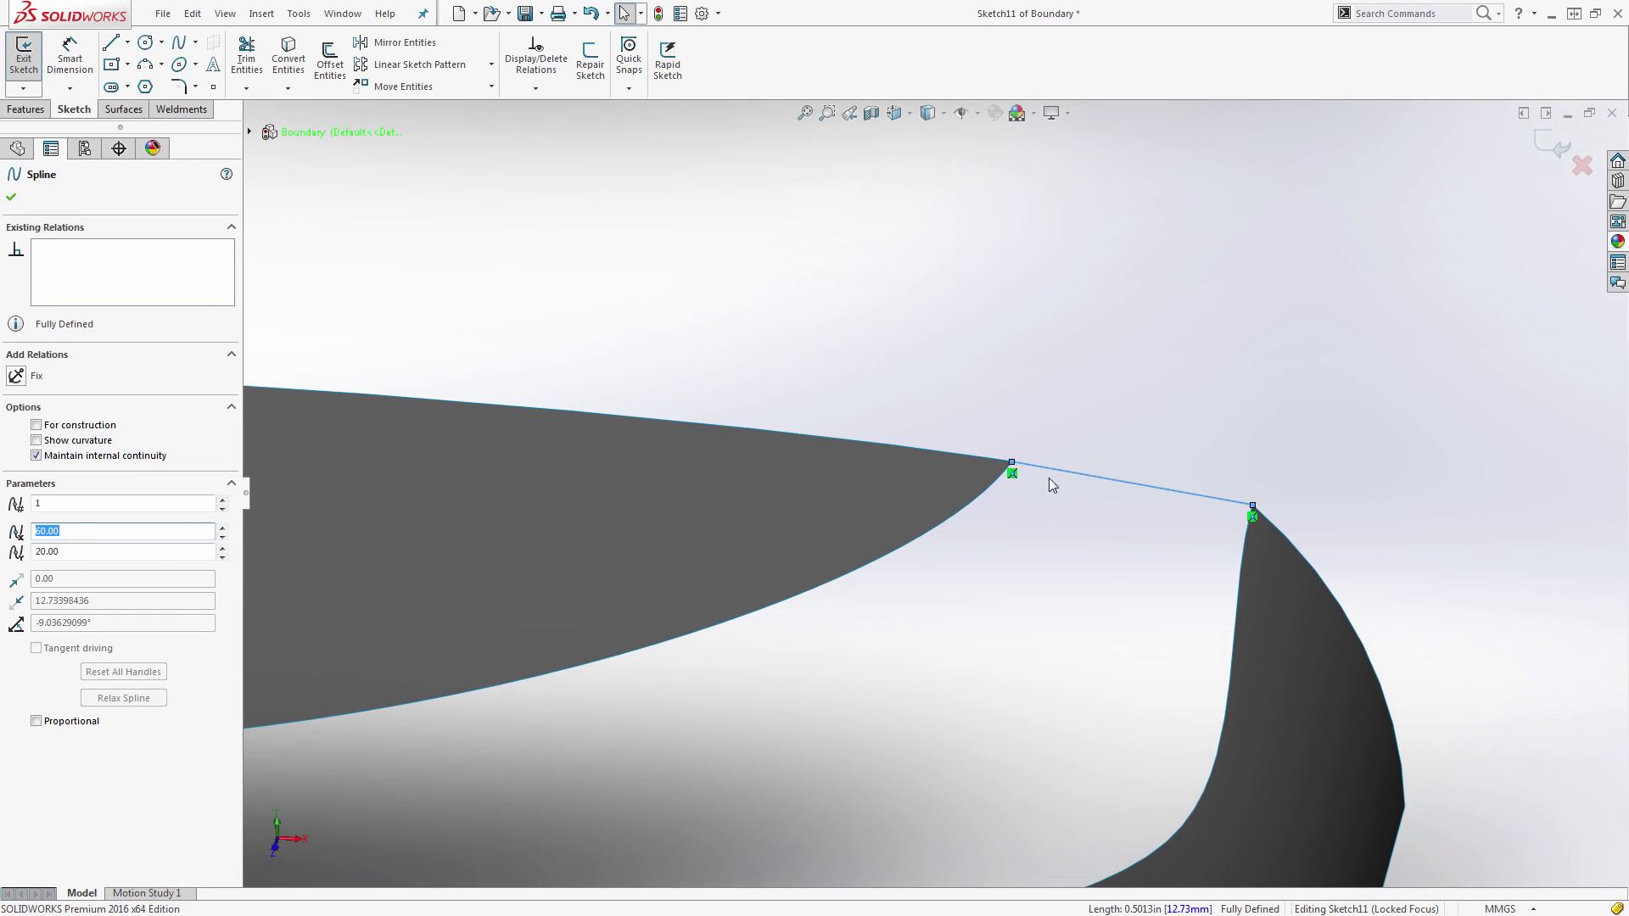
pyautogui.scroll(-2, 1046, 475)
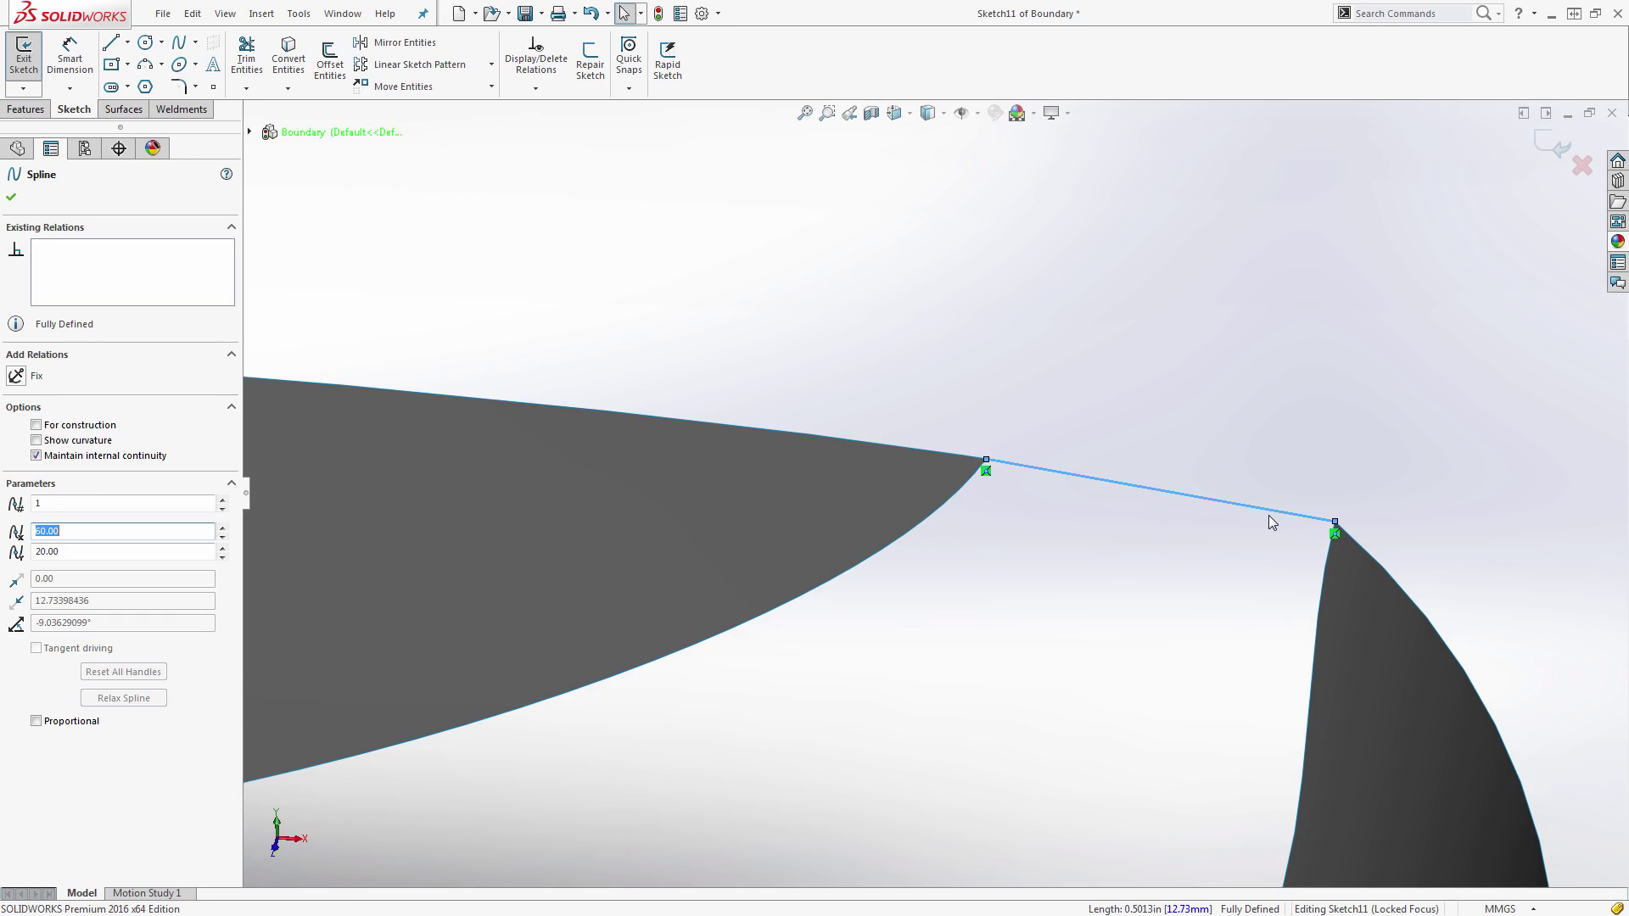
pyautogui.press('Escape')
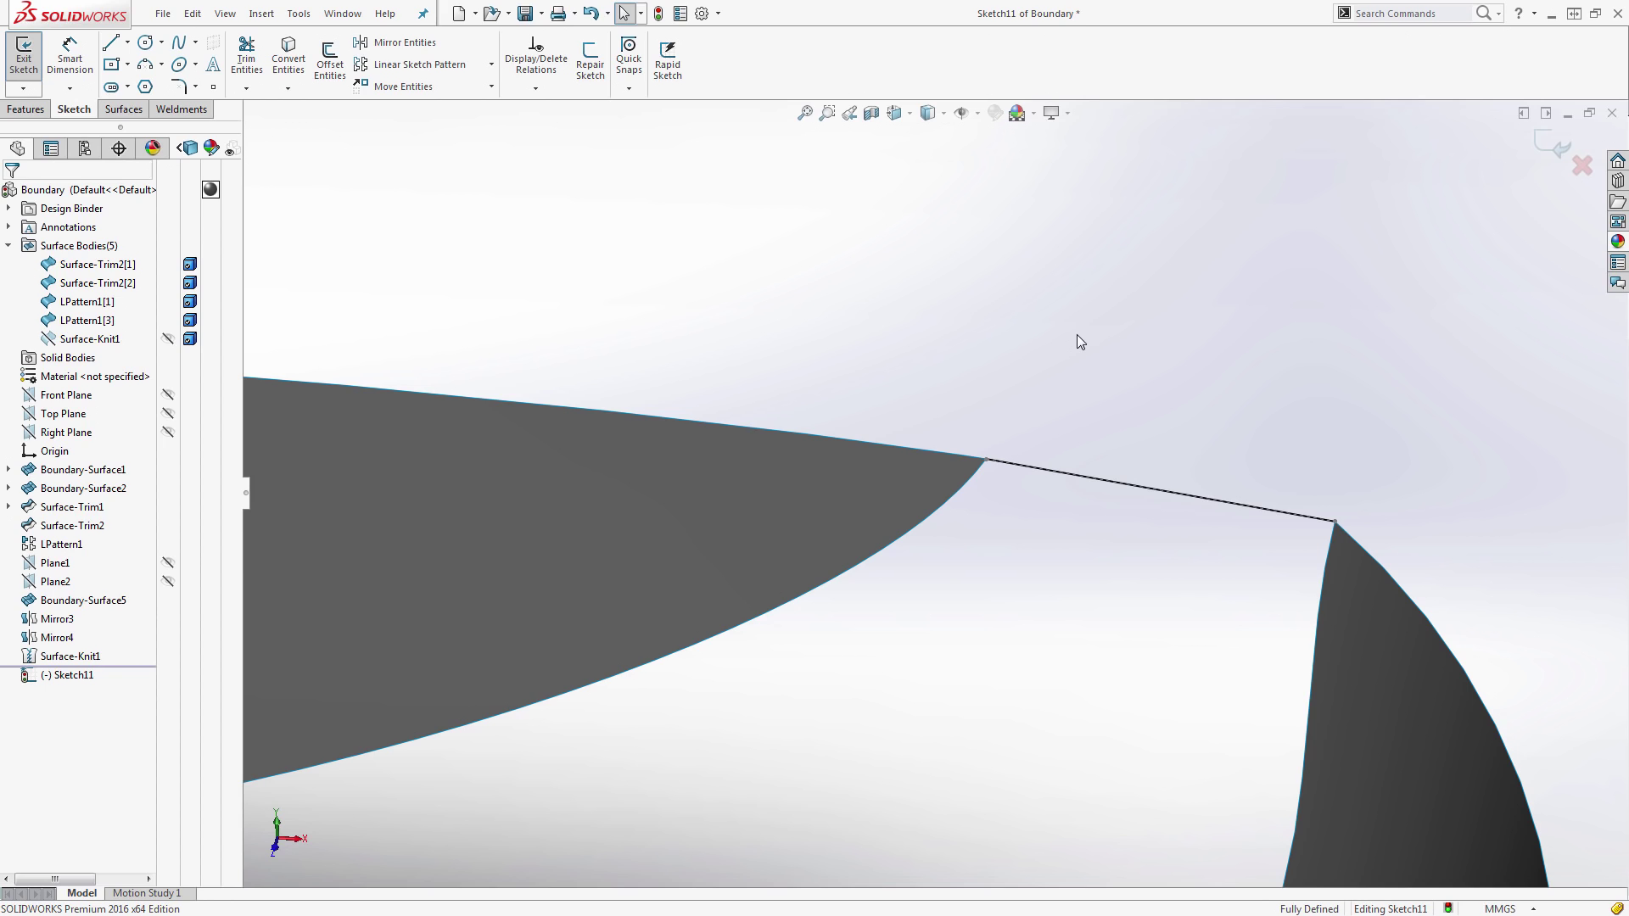
# - Enable spline tangency and curvature handles in the sketch system options
pyautogui.click(703, 13)
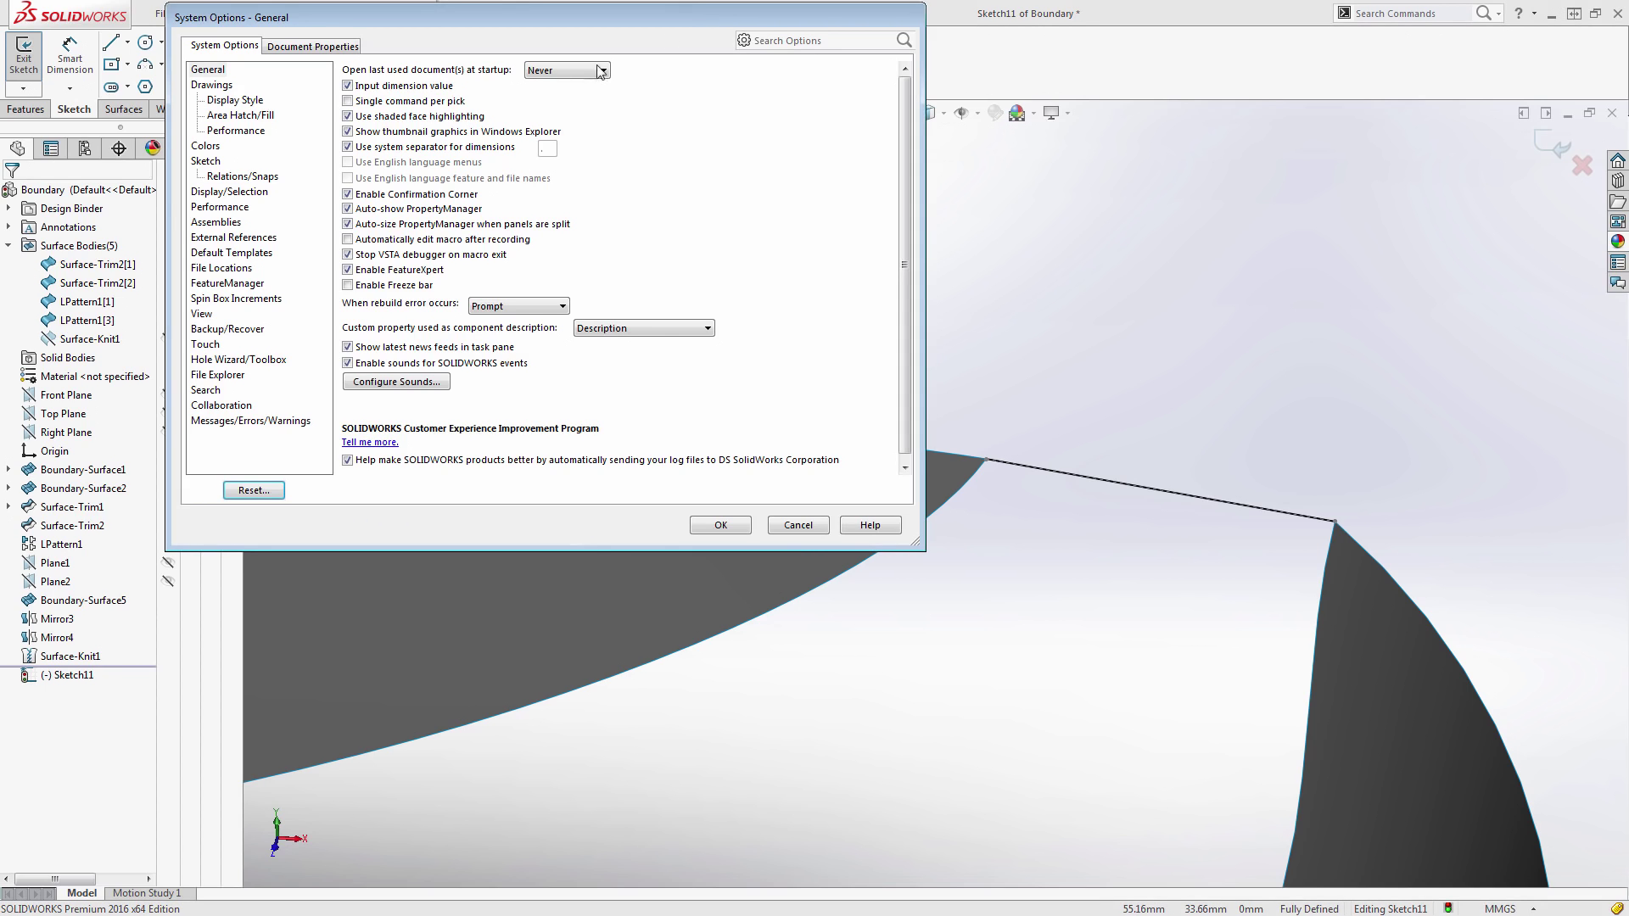
pyautogui.click(206, 162)
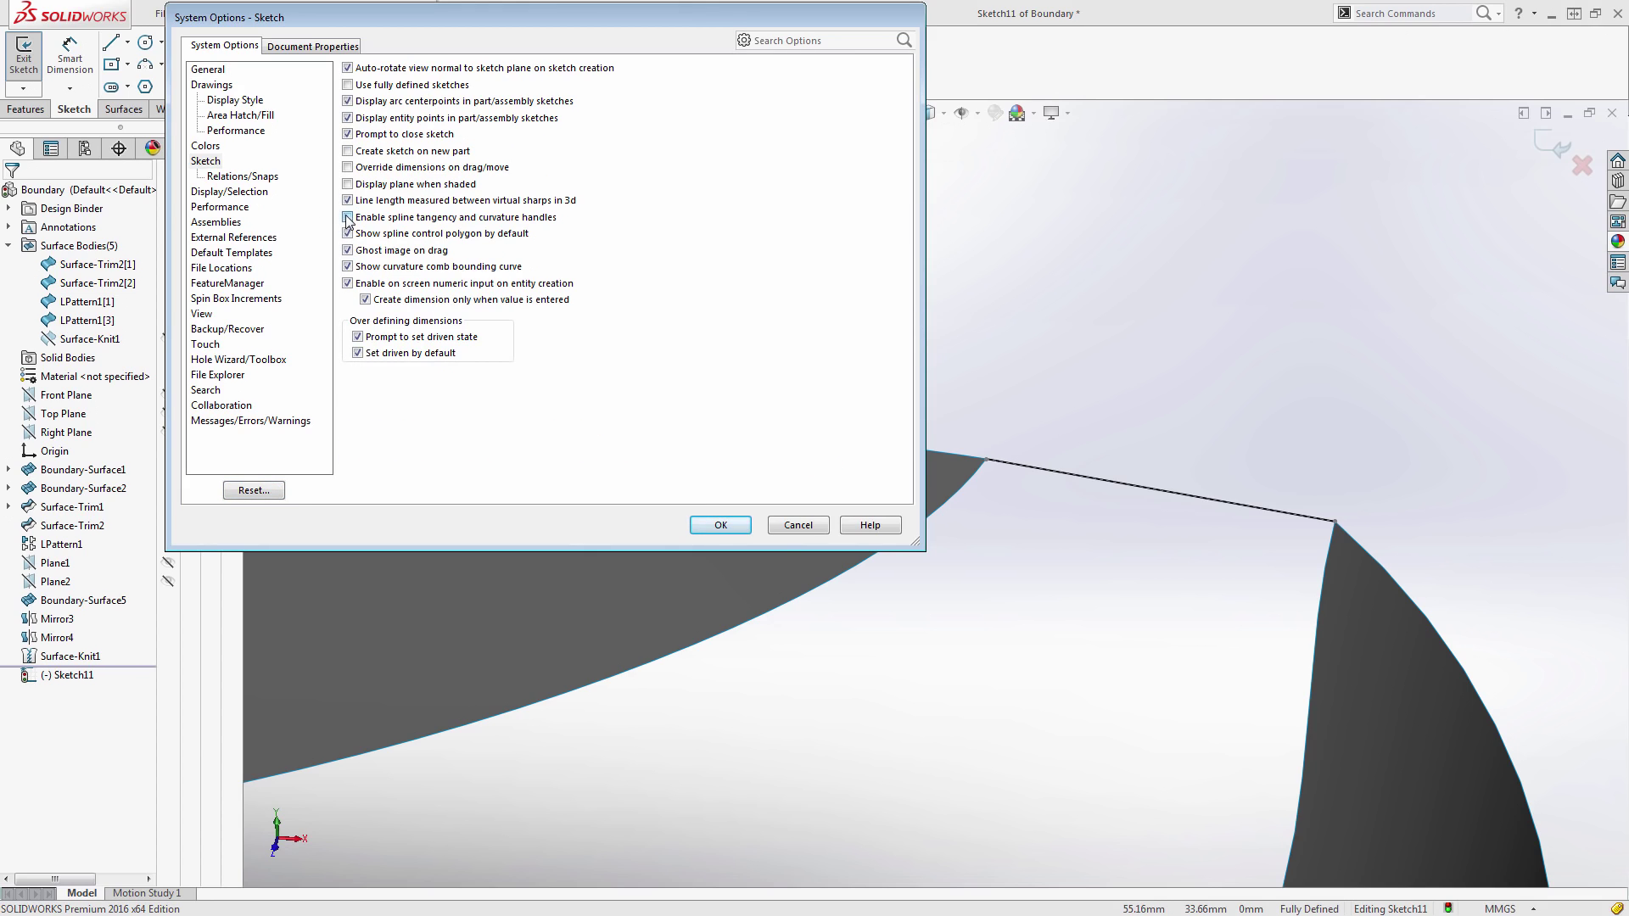
pyautogui.click(721, 526)
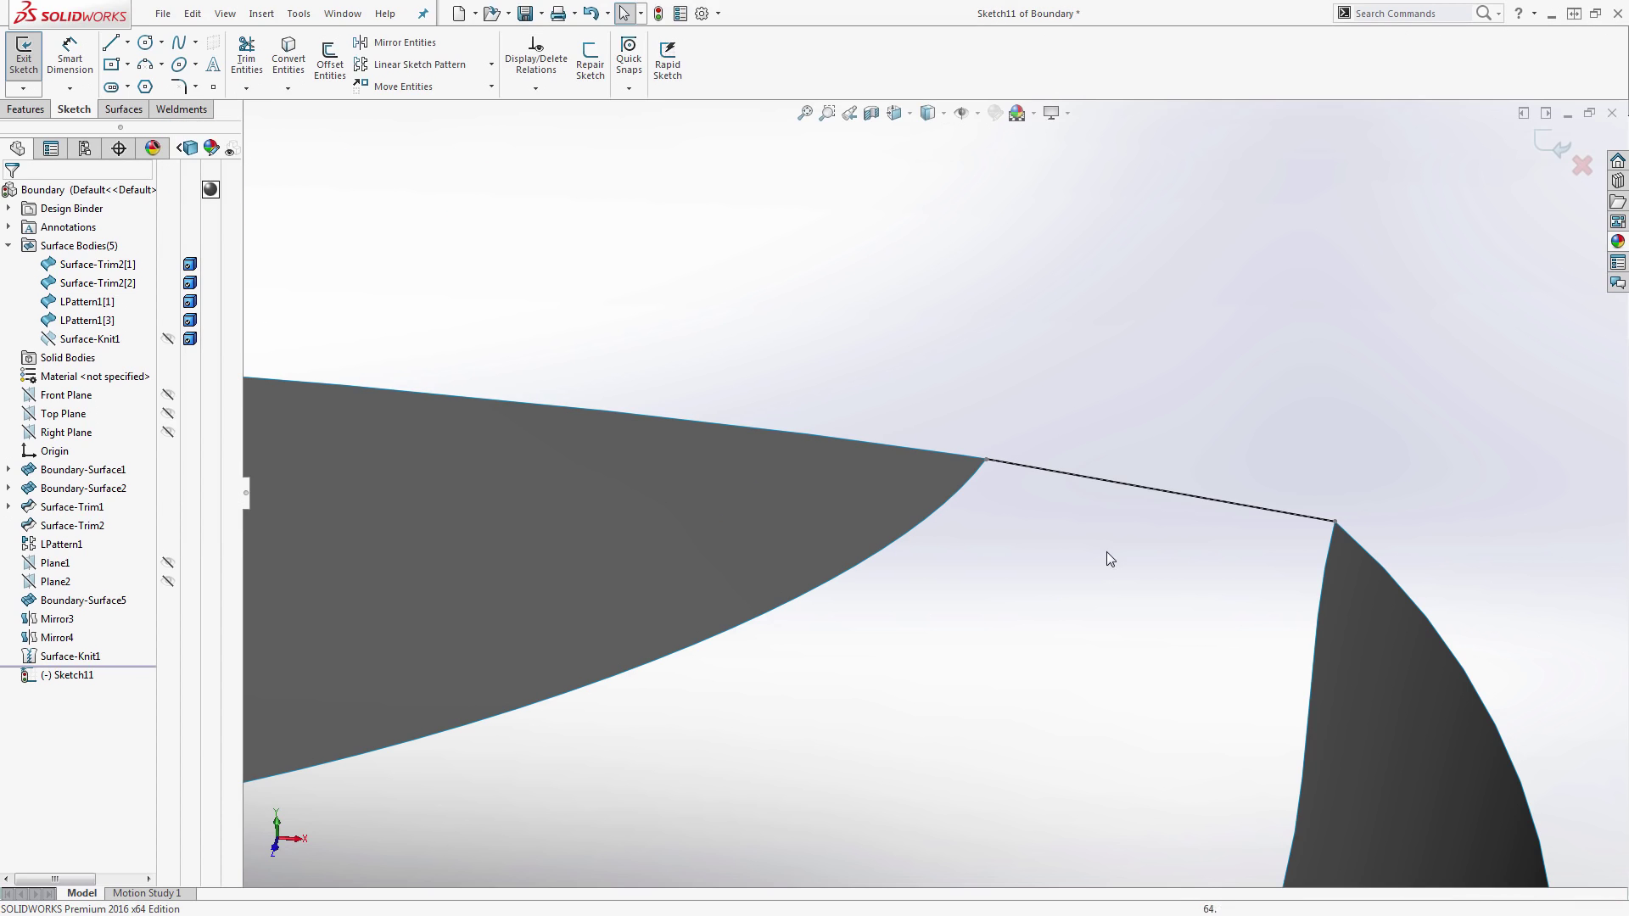
# - Bend the spline into an S-shape by pulling its end tangency handles and the control polygon
pyautogui.click(1098, 480)
pyautogui.moveTo(1086, 478); pyautogui.dragTo(1124, 448)
pyautogui.moveTo(1241, 484); pyautogui.dragTo(1239, 538)
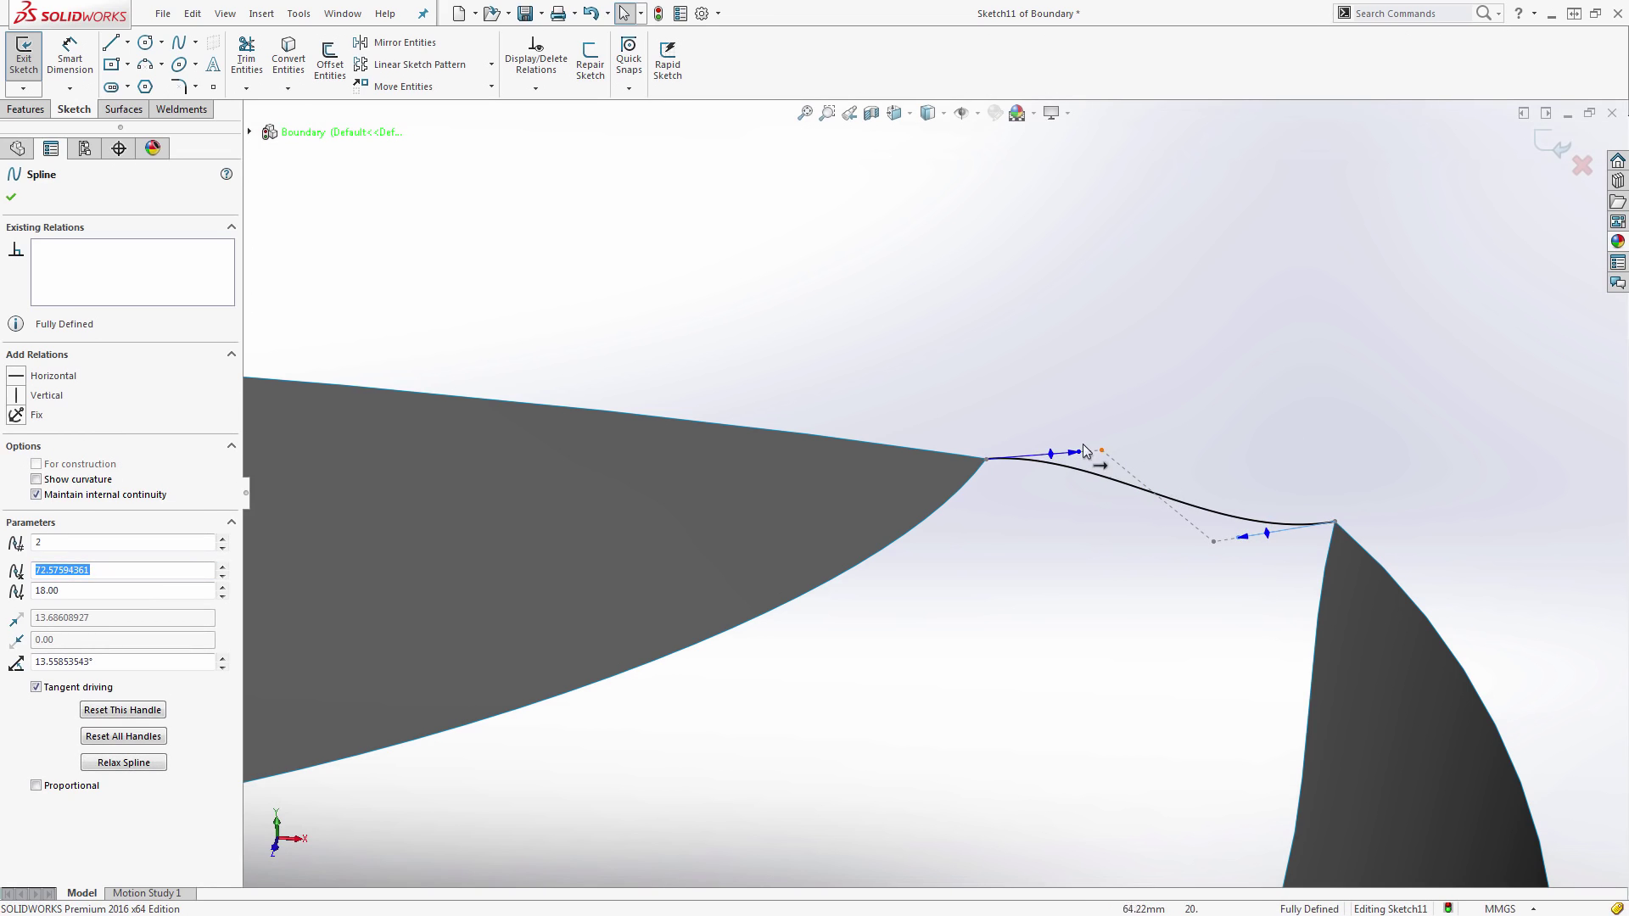
pyautogui.moveTo(1101, 449); pyautogui.dragTo(1138, 427)
# - Hide the spline's control polygon and lengthen the tangency handle at the upper surface's tip
pyautogui.click(1138, 477)
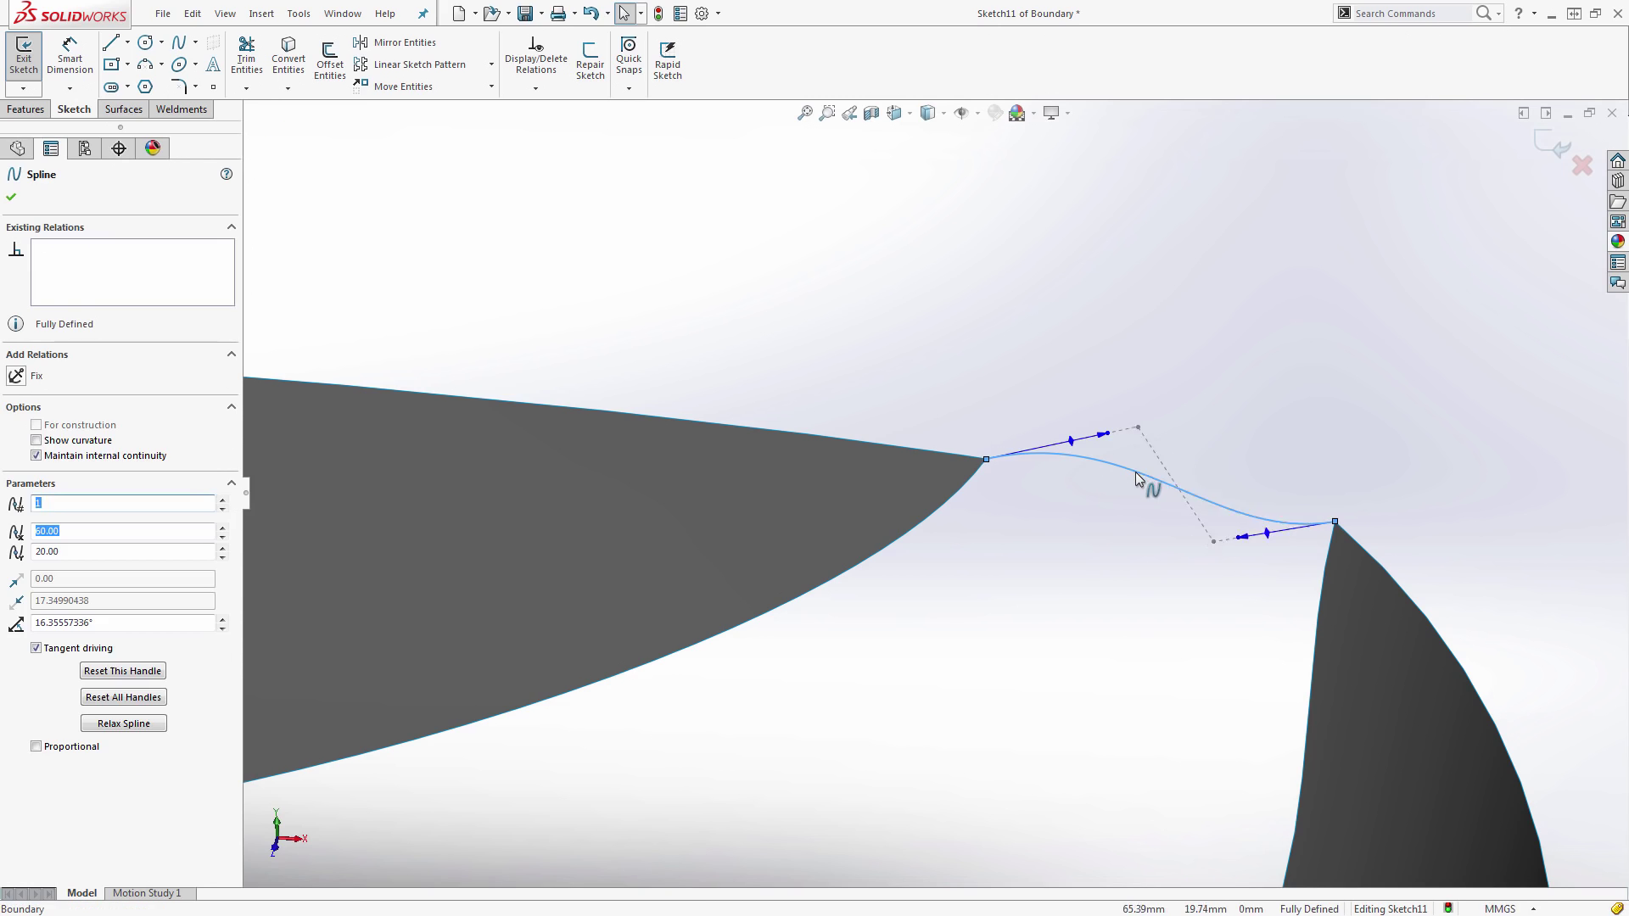
pyautogui.rightClick(1137, 477)
pyautogui.click(1192, 679)
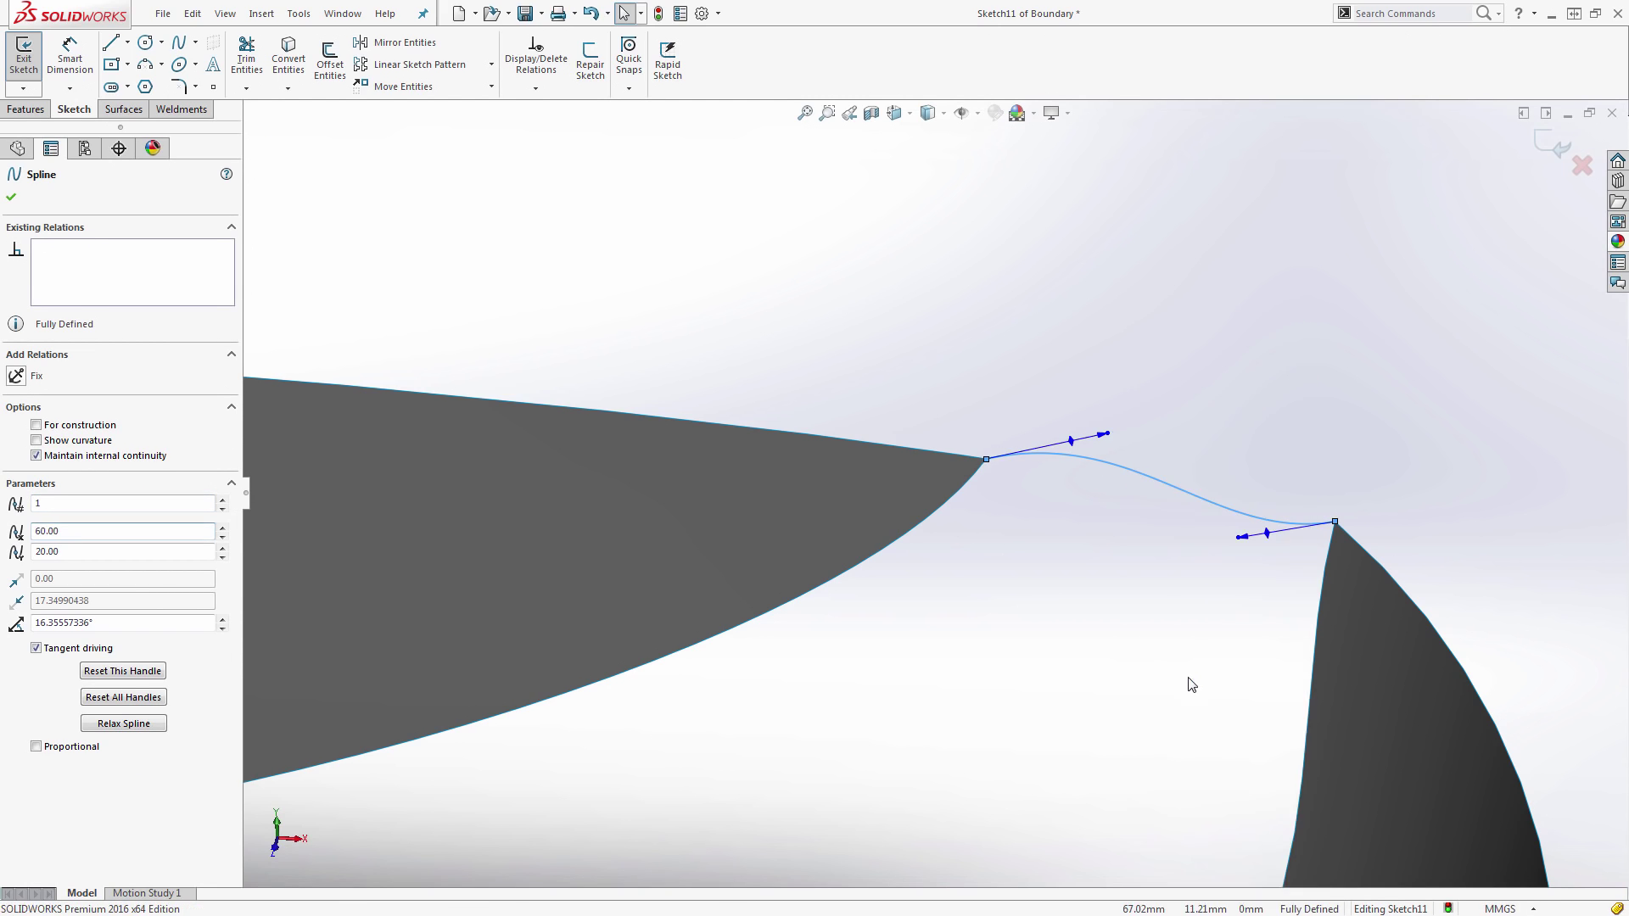
pyautogui.moveTo(1110, 431)
pyautogui.mouseDown()
pyautogui.moveTo(1197, 502)
pyautogui.moveTo(1063, 436)
pyautogui.moveTo(1178, 527)
pyautogui.moveTo(1114, 432)
pyautogui.moveTo(1120, 509)
pyautogui.moveTo(1130, 429)
pyautogui.mouseUp()
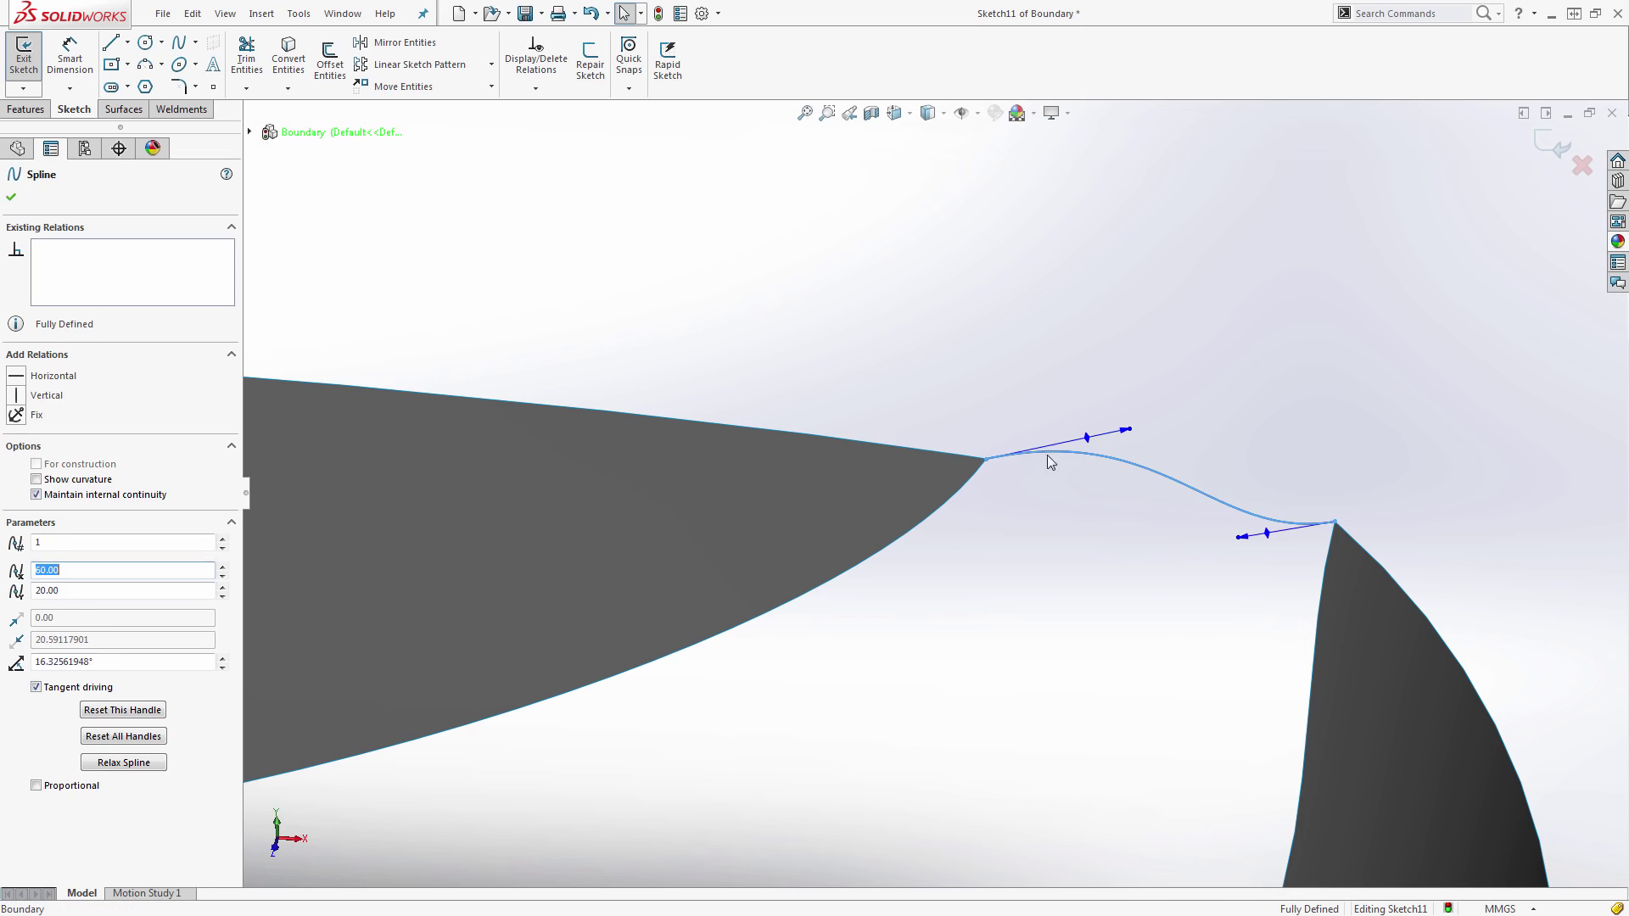
# - Add equal curvature relations between the spline and the adjoining edges of the upper and lower trimmed surfaces
pyautogui.keyDown('ctrl'); pyautogui.click(960, 455); pyautogui.keyUp('ctrl')
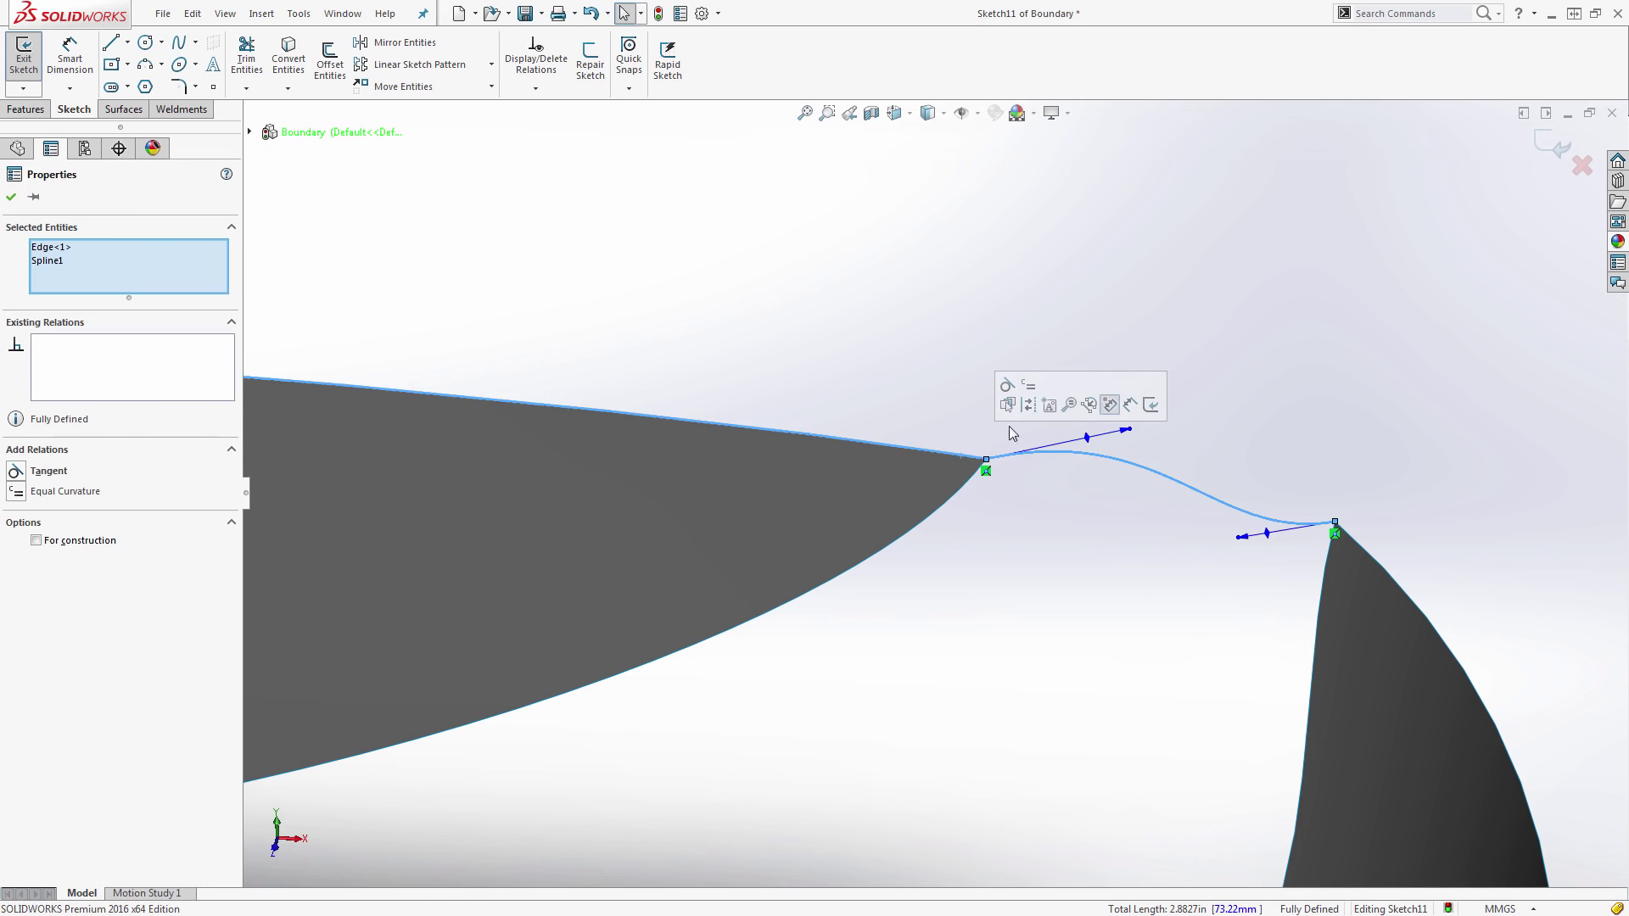
pyautogui.click(1029, 386)
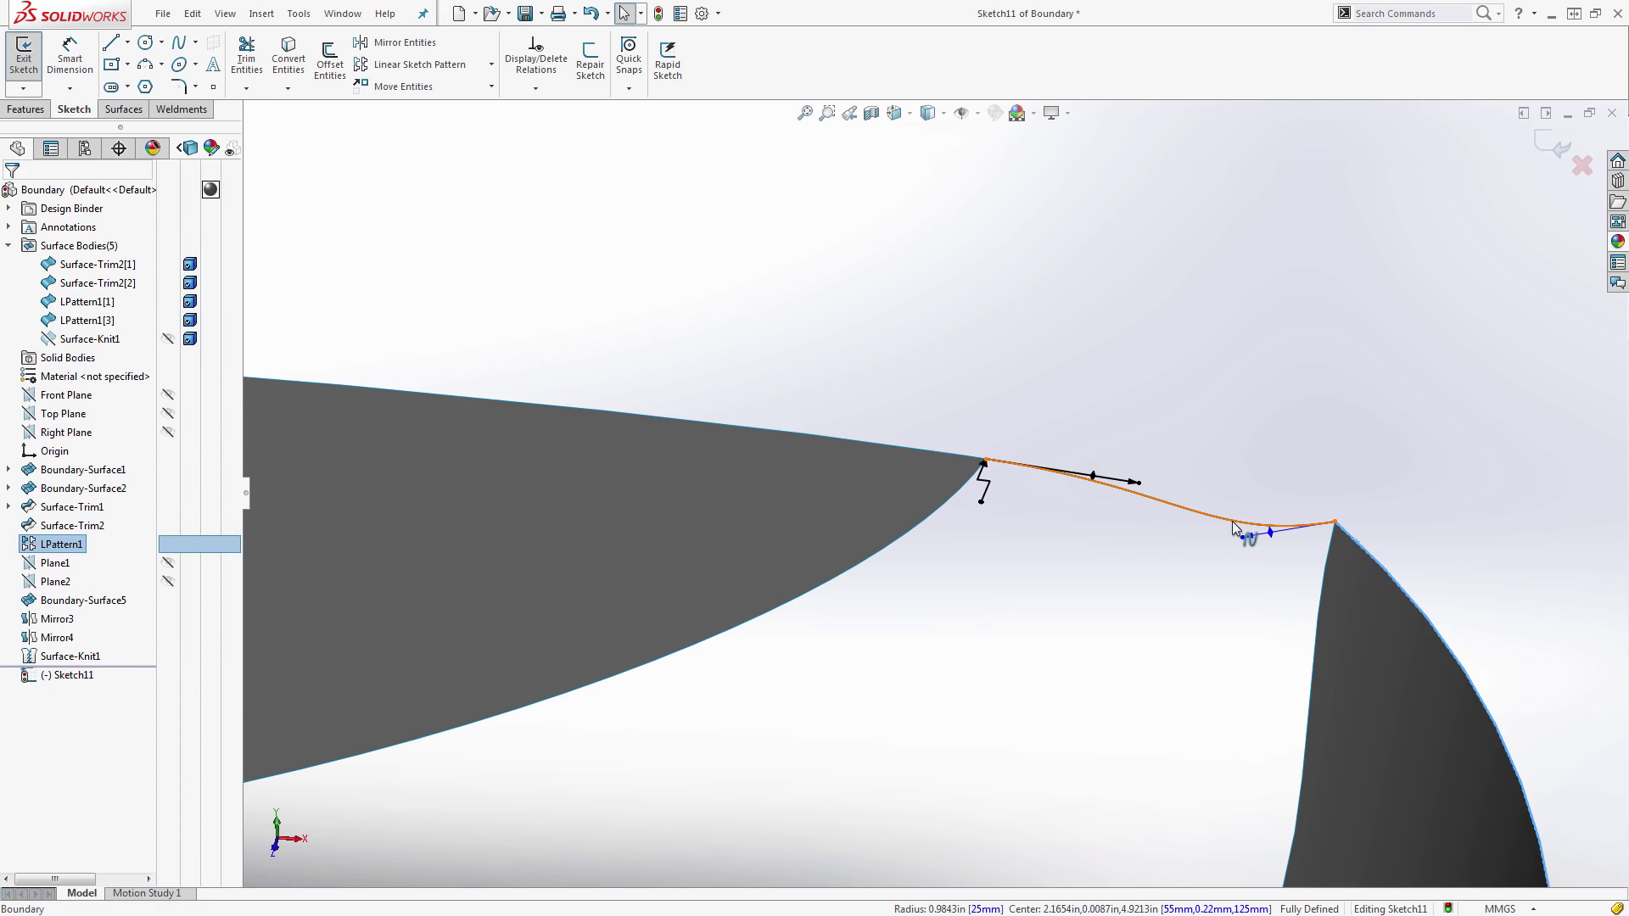
pyautogui.click(1232, 520)
pyautogui.click(1279, 451)
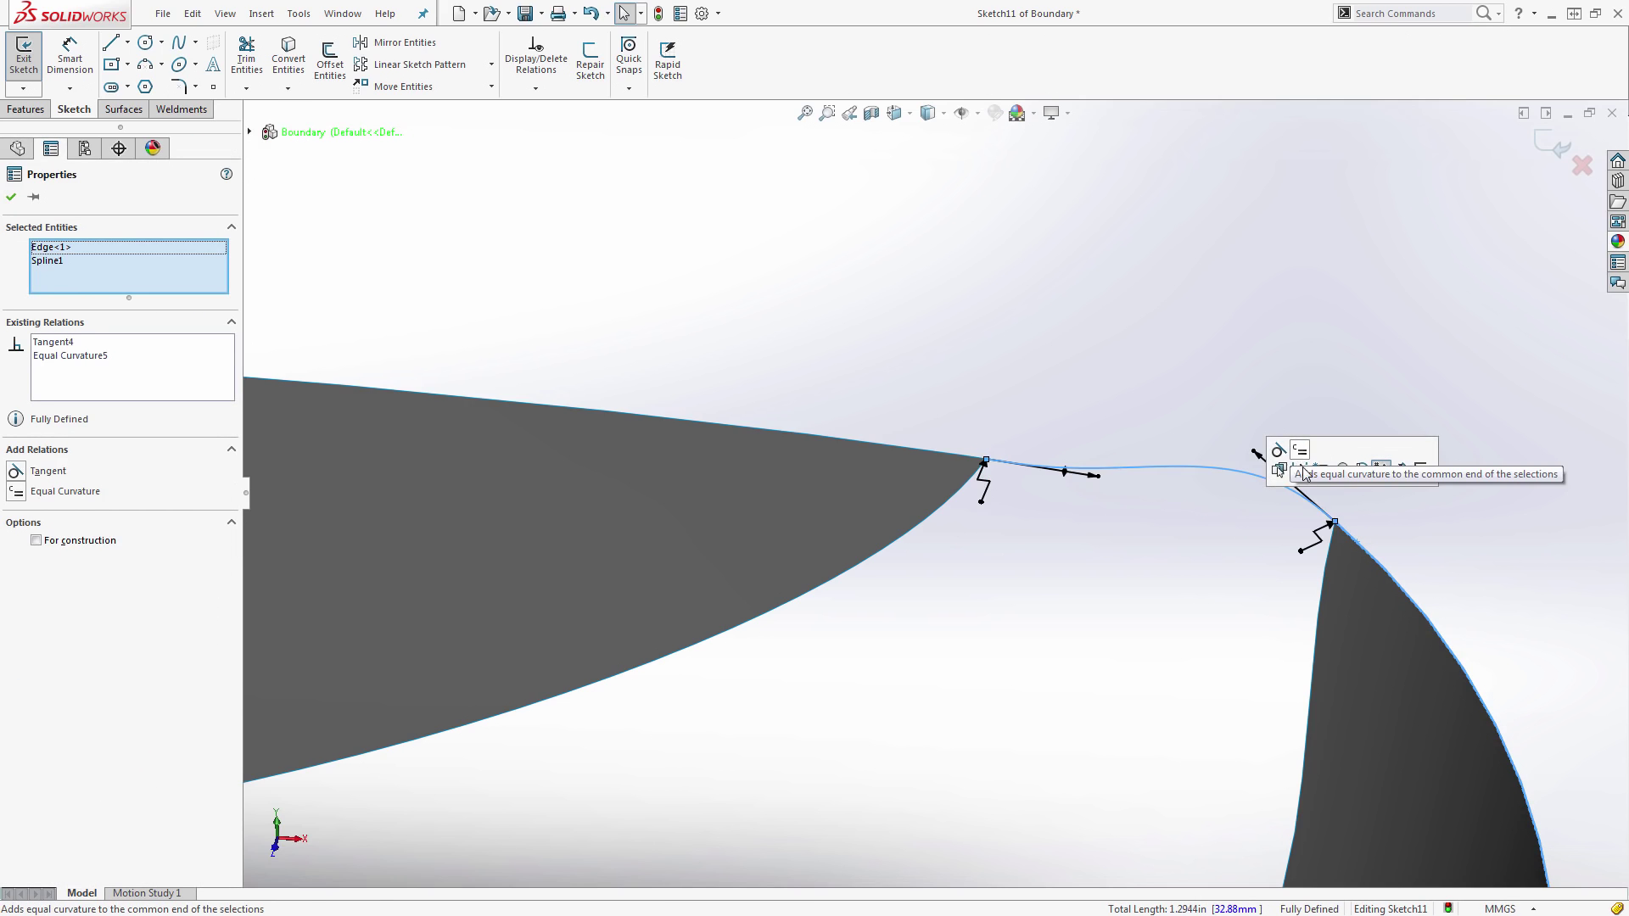
pyautogui.click(1409, 544)
# - Exit the first spline's sketch and start a new sketch on the Right Plane
pyautogui.scroll(2, 1401, 548)
pyautogui.scroll(-2, 1225, 541)
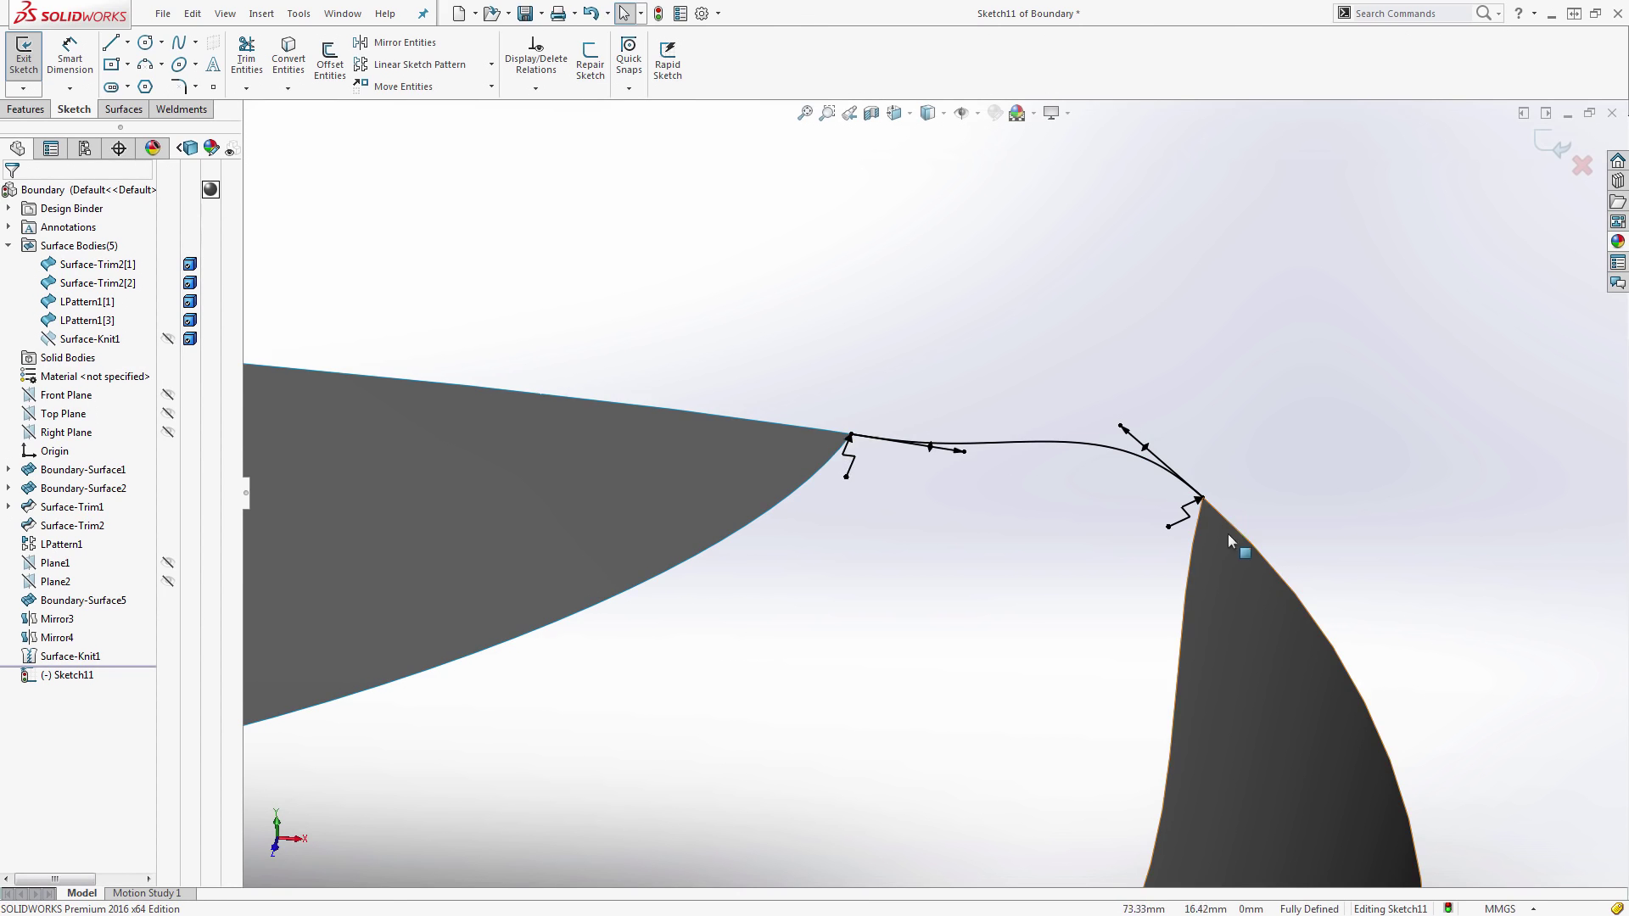
pyautogui.press('z')
pyautogui.click(1543, 138)
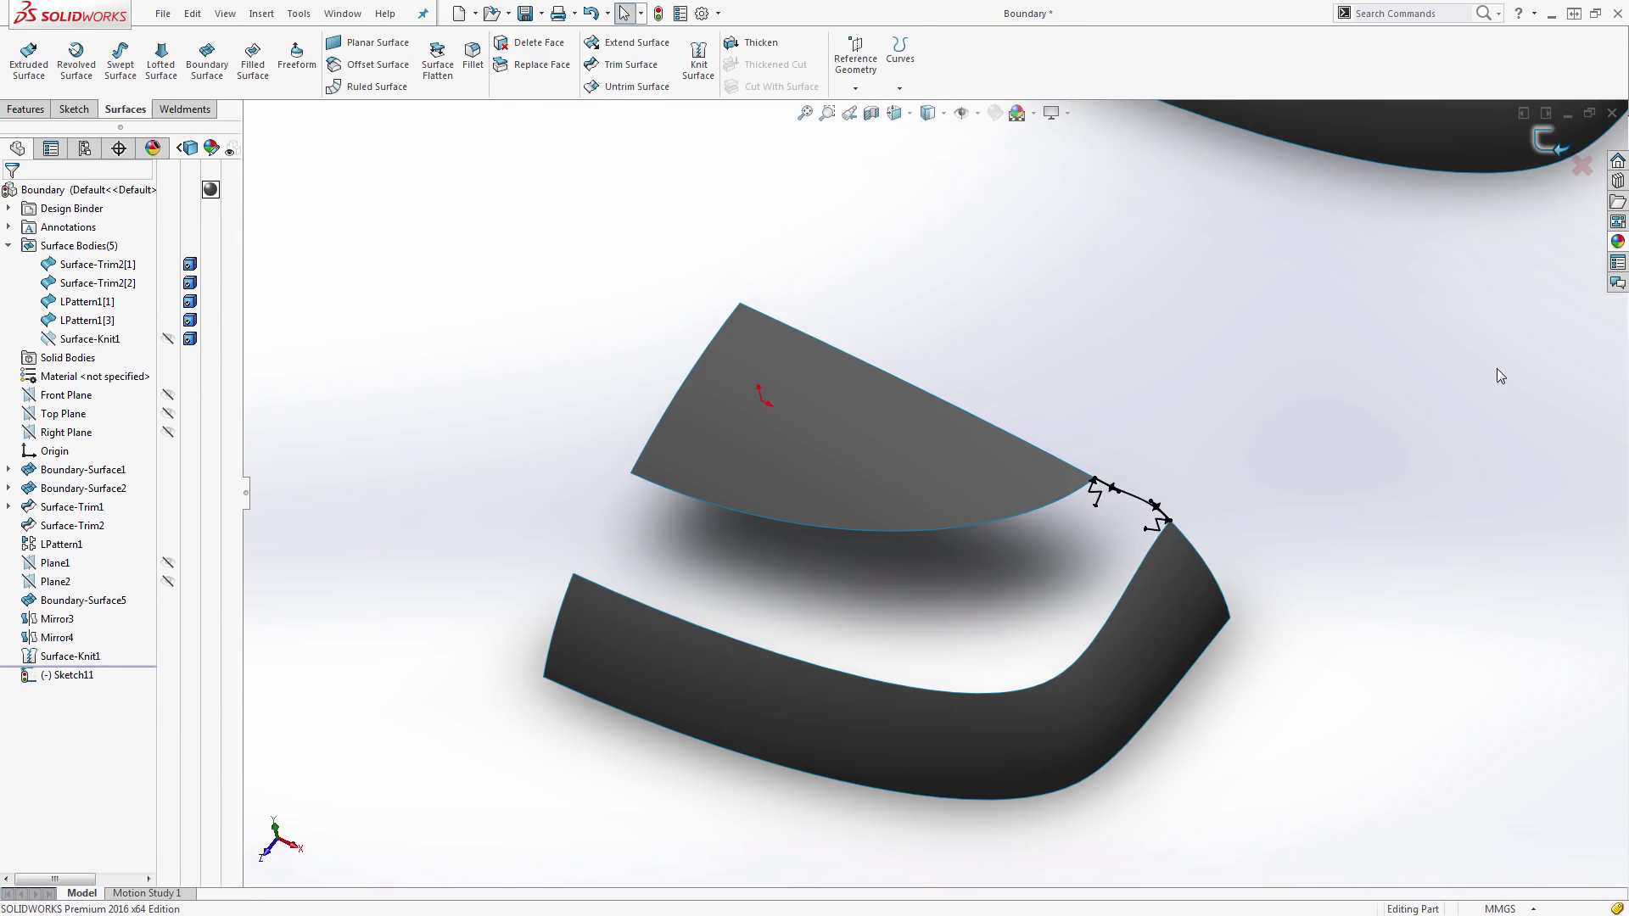
pyautogui.scroll(-6, 858, 622)
pyautogui.click(610, 272)
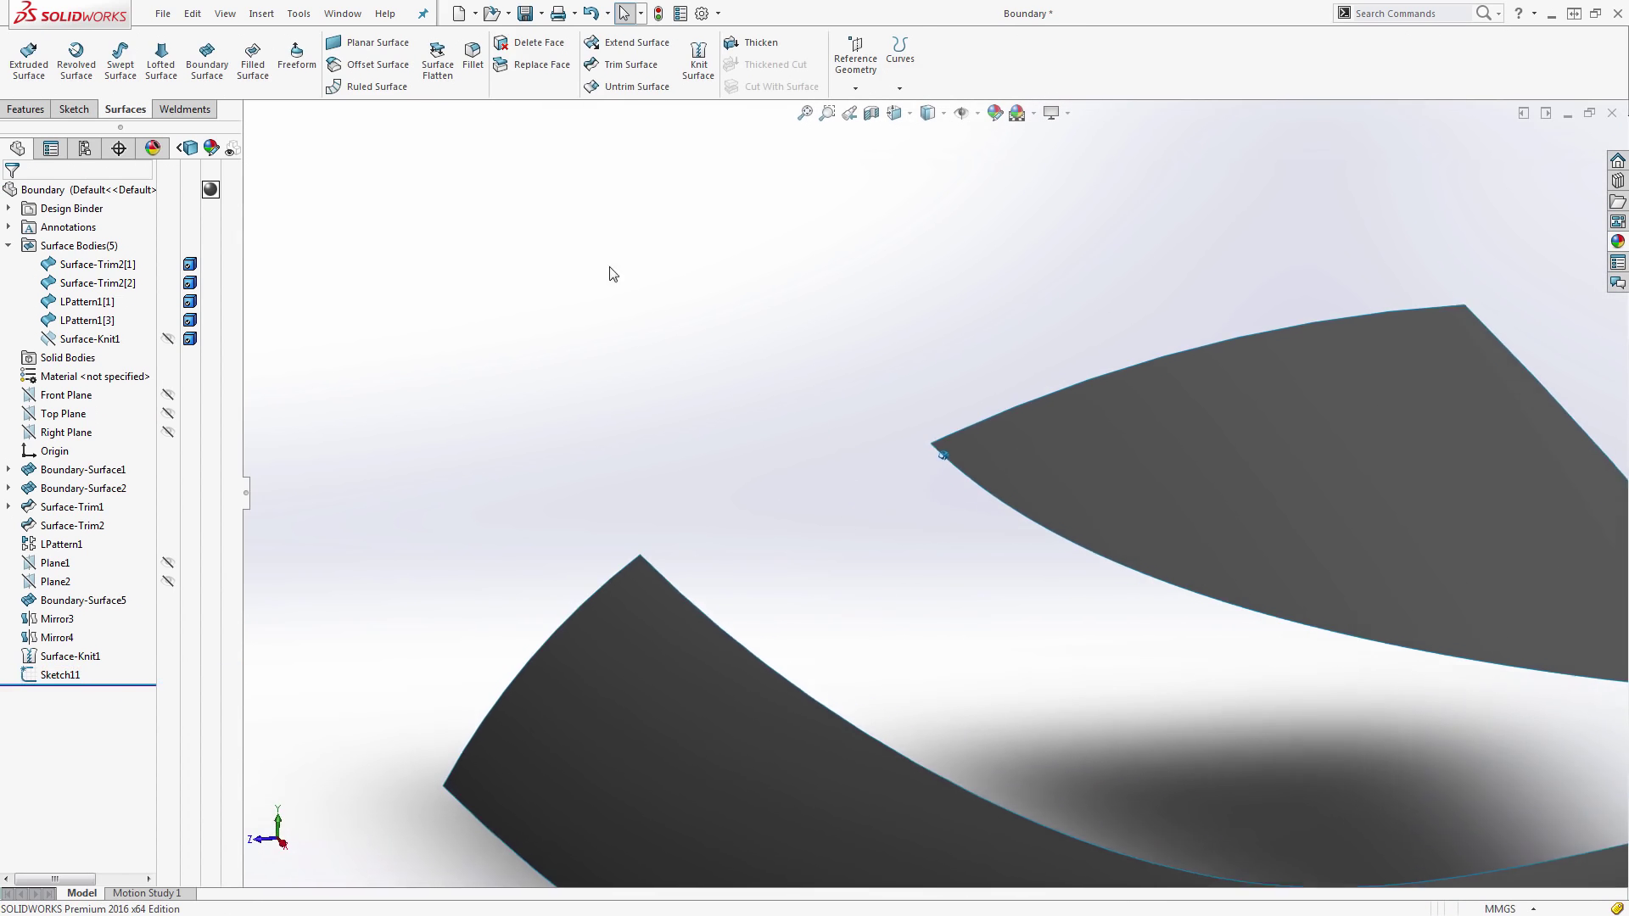
pyautogui.click(56, 432)
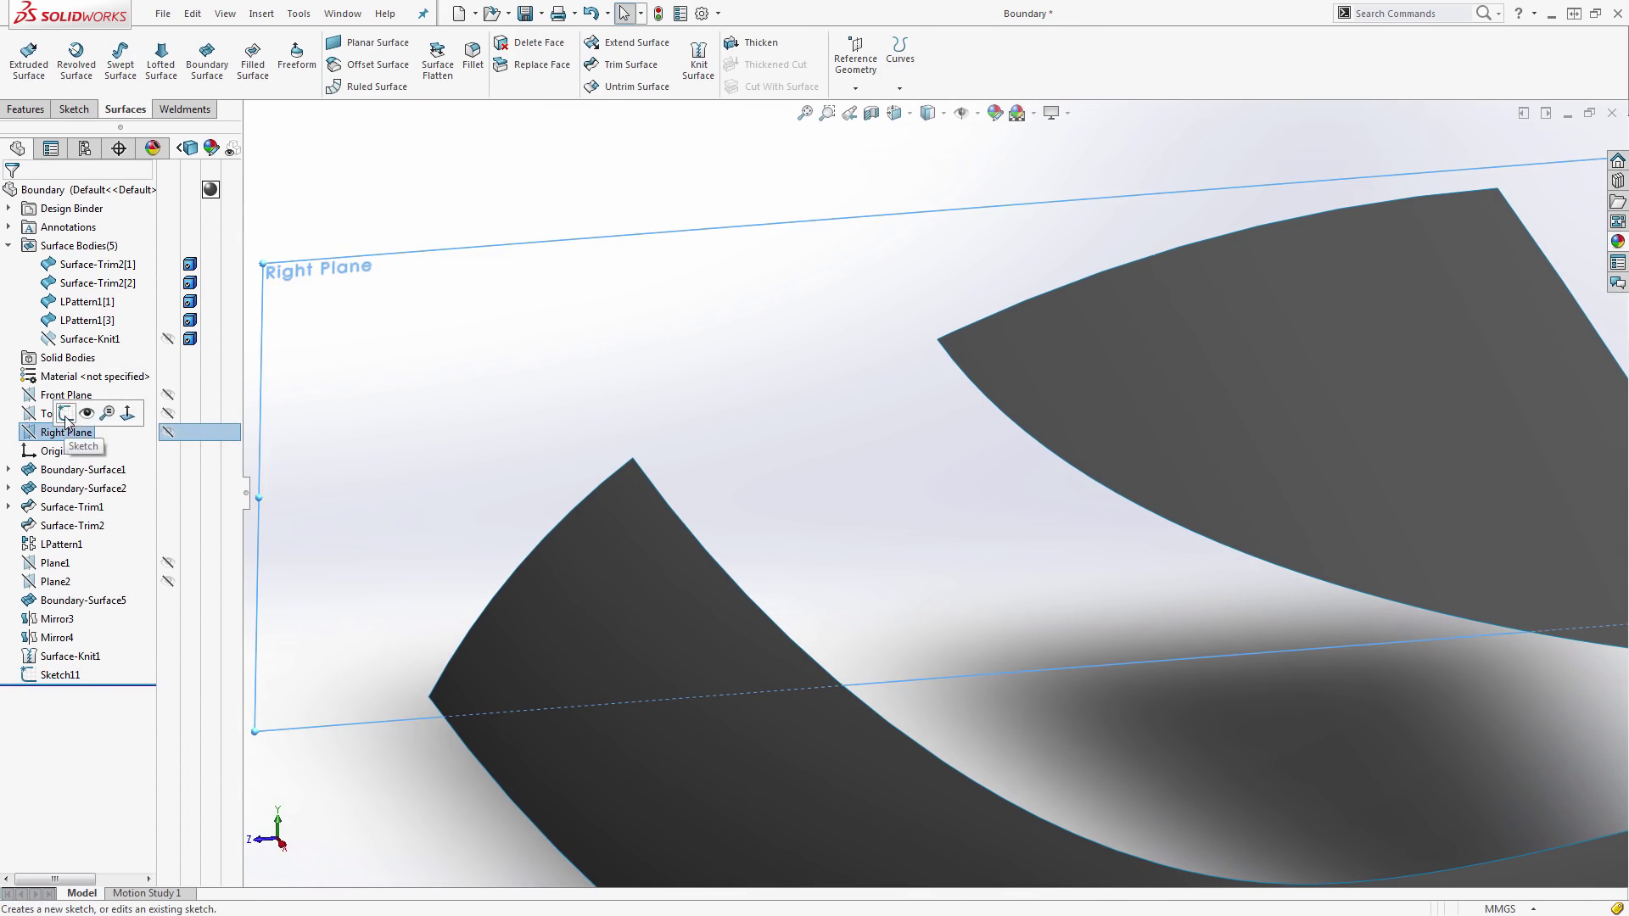
pyautogui.click(59, 416)
# - Sketch a two-point spline from the lower surface's top corner to the upper surface's near corner at the other end of the gap
pyautogui.scroll(-10, 694, 468)
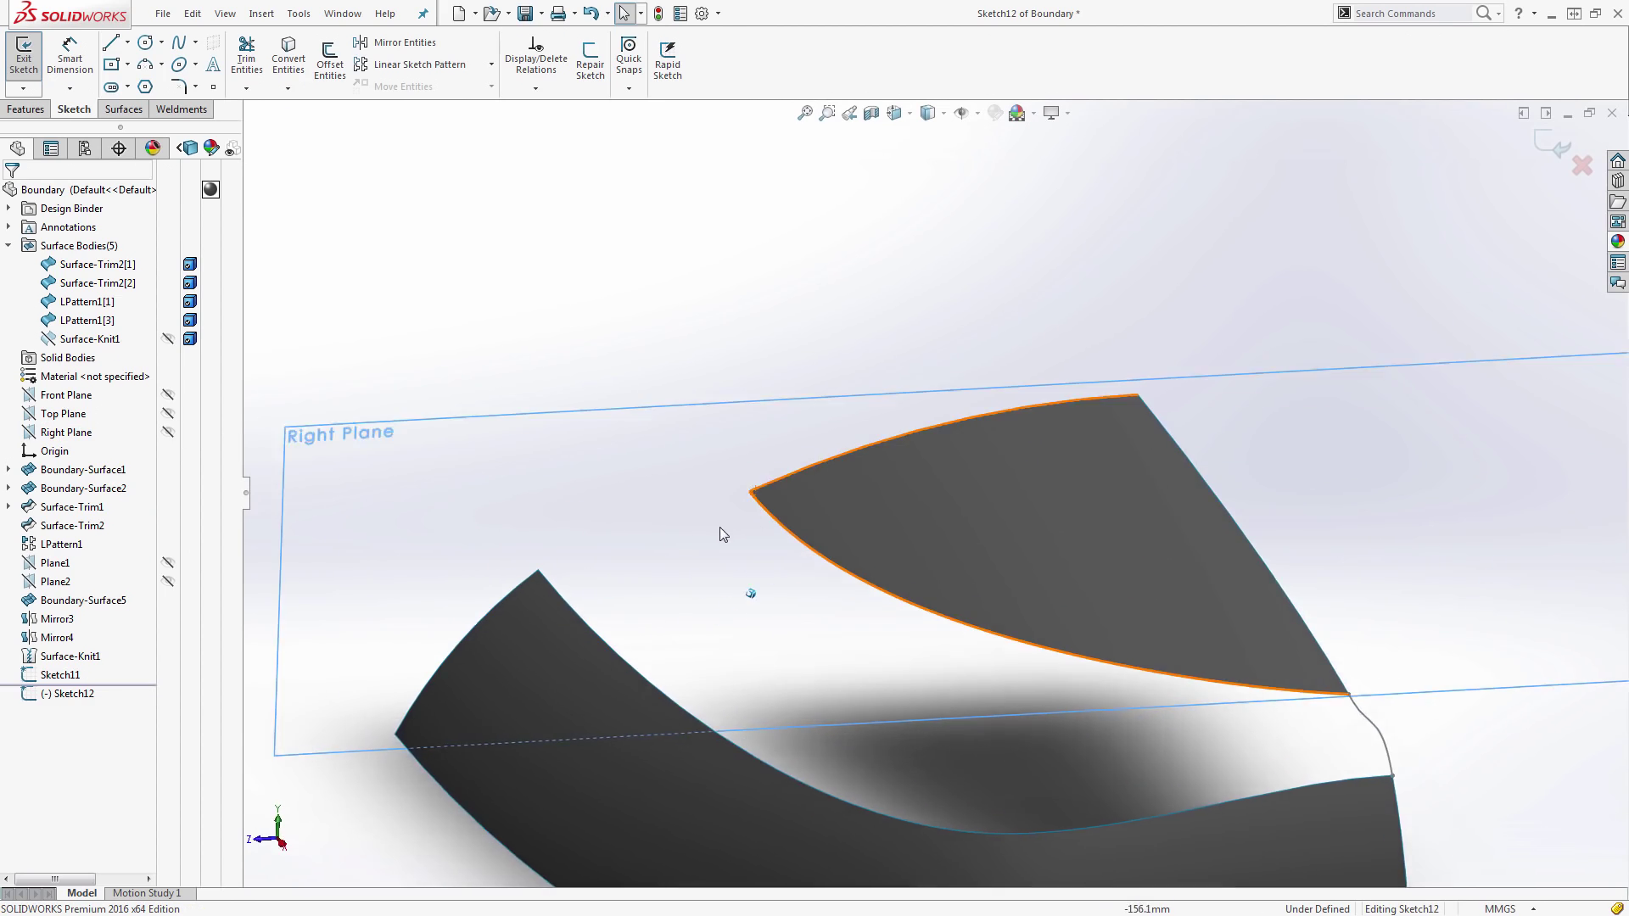
pyautogui.press('s')
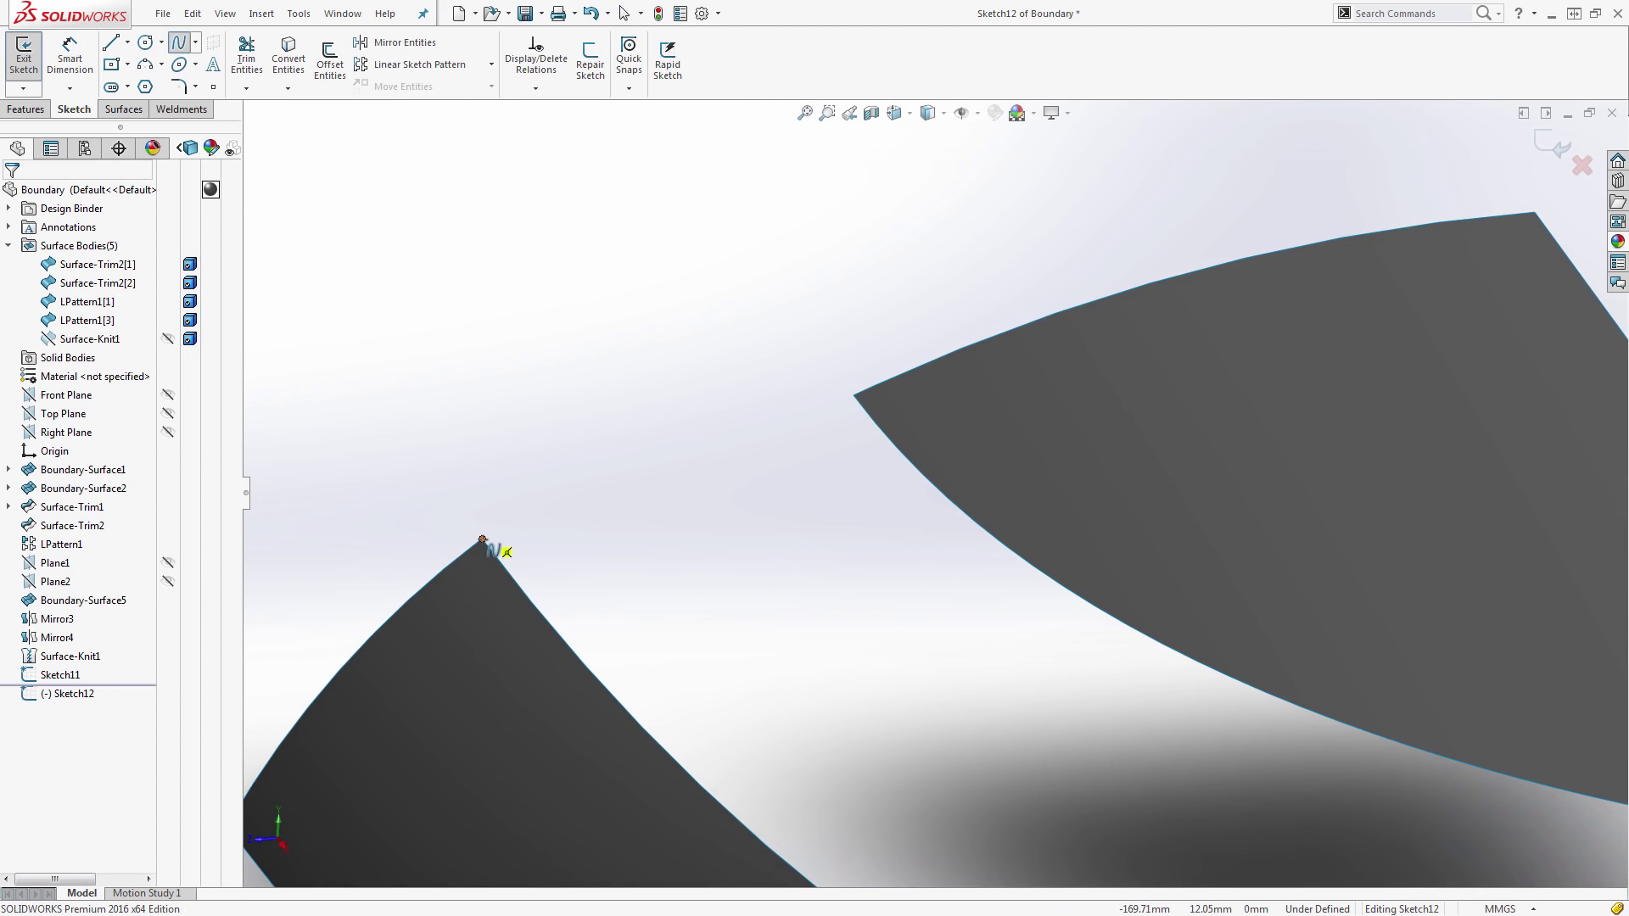
pyautogui.click(482, 539)
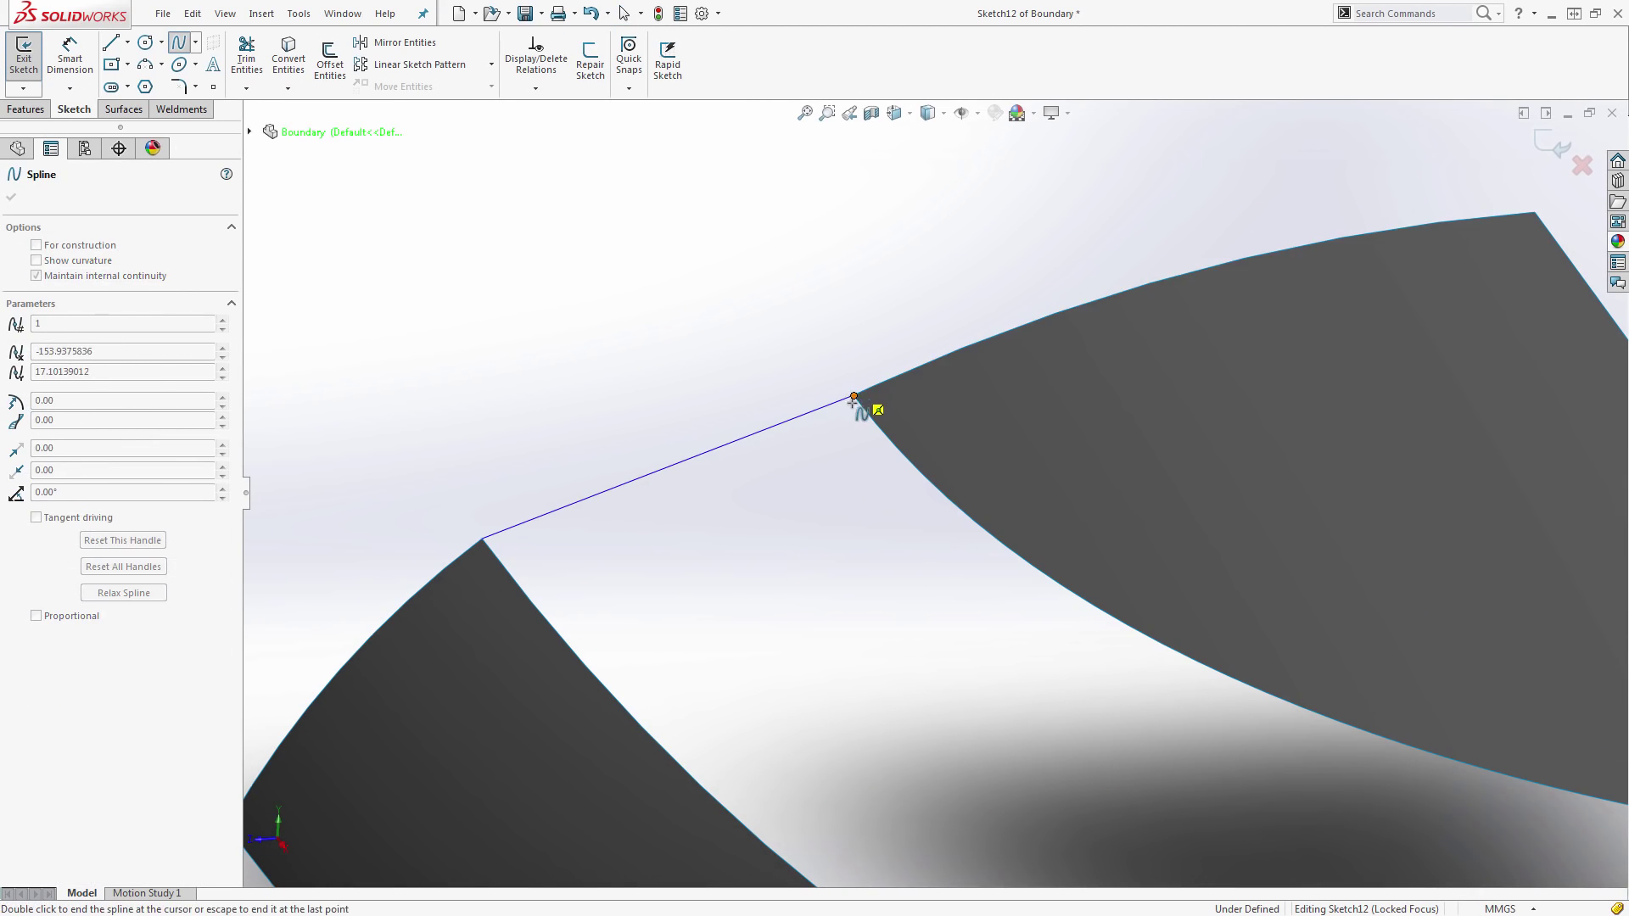
pyautogui.doubleClick(855, 396)
# - Make the new spline equal in curvature with the upper and lower surface edges at its ends, and exit the sketch
pyautogui.click(865, 389)
pyautogui.keyDown('ctrl'); pyautogui.click(838, 404); pyautogui.keyUp('ctrl')
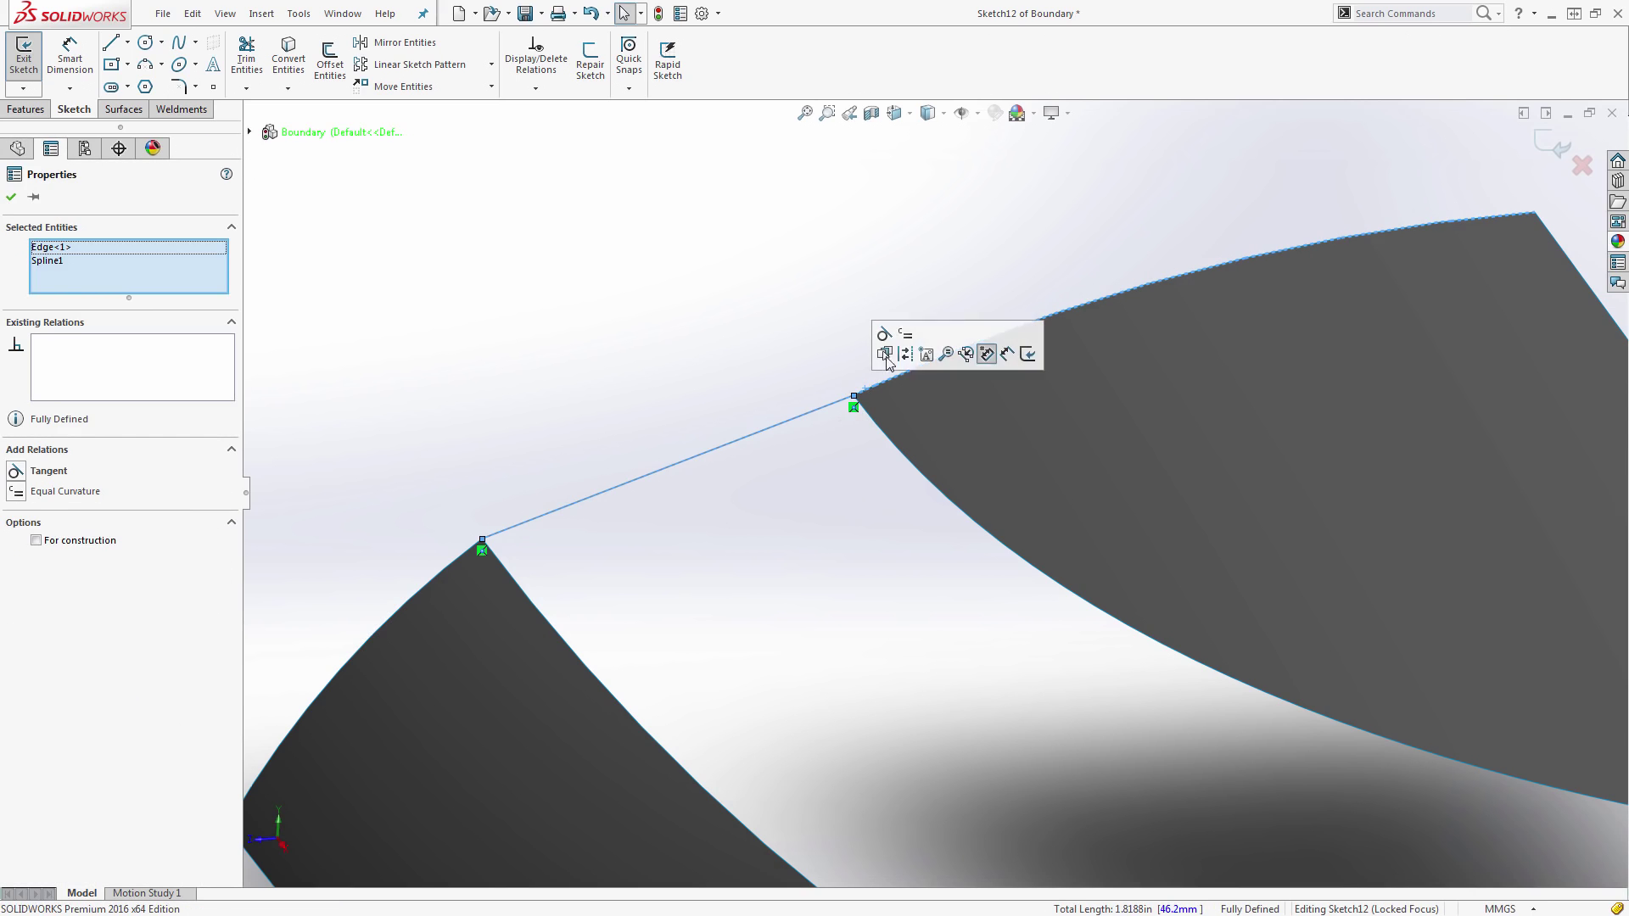
pyautogui.click(906, 338)
pyautogui.press('Escape')
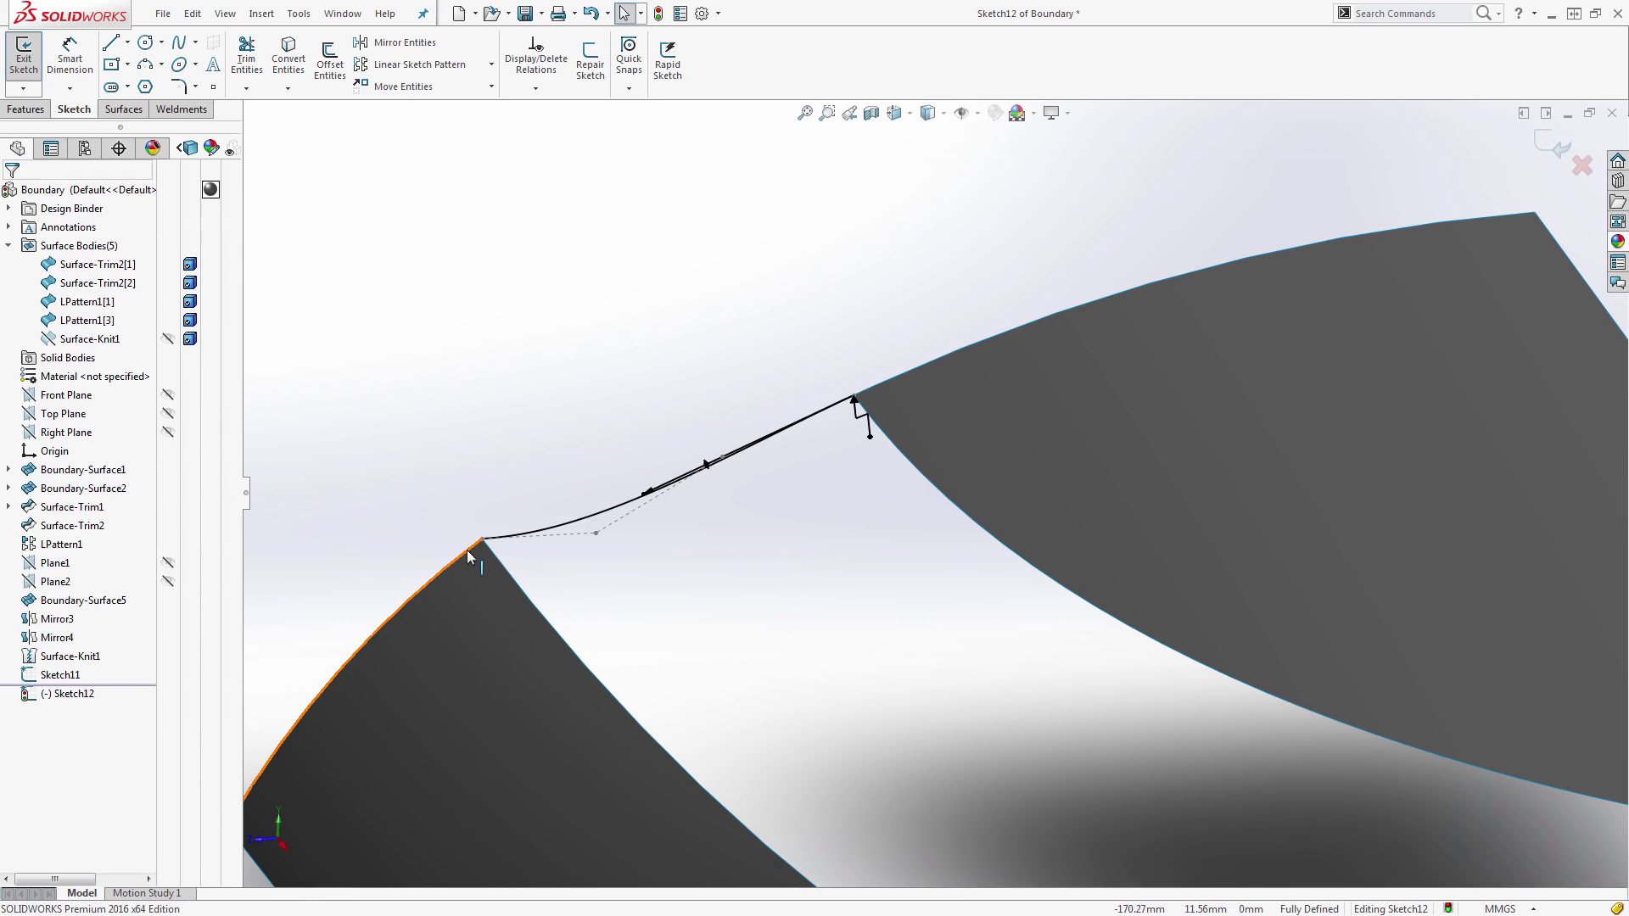
pyautogui.keyDown('ctrl'); pyautogui.click(535, 536); pyautogui.keyUp('ctrl')
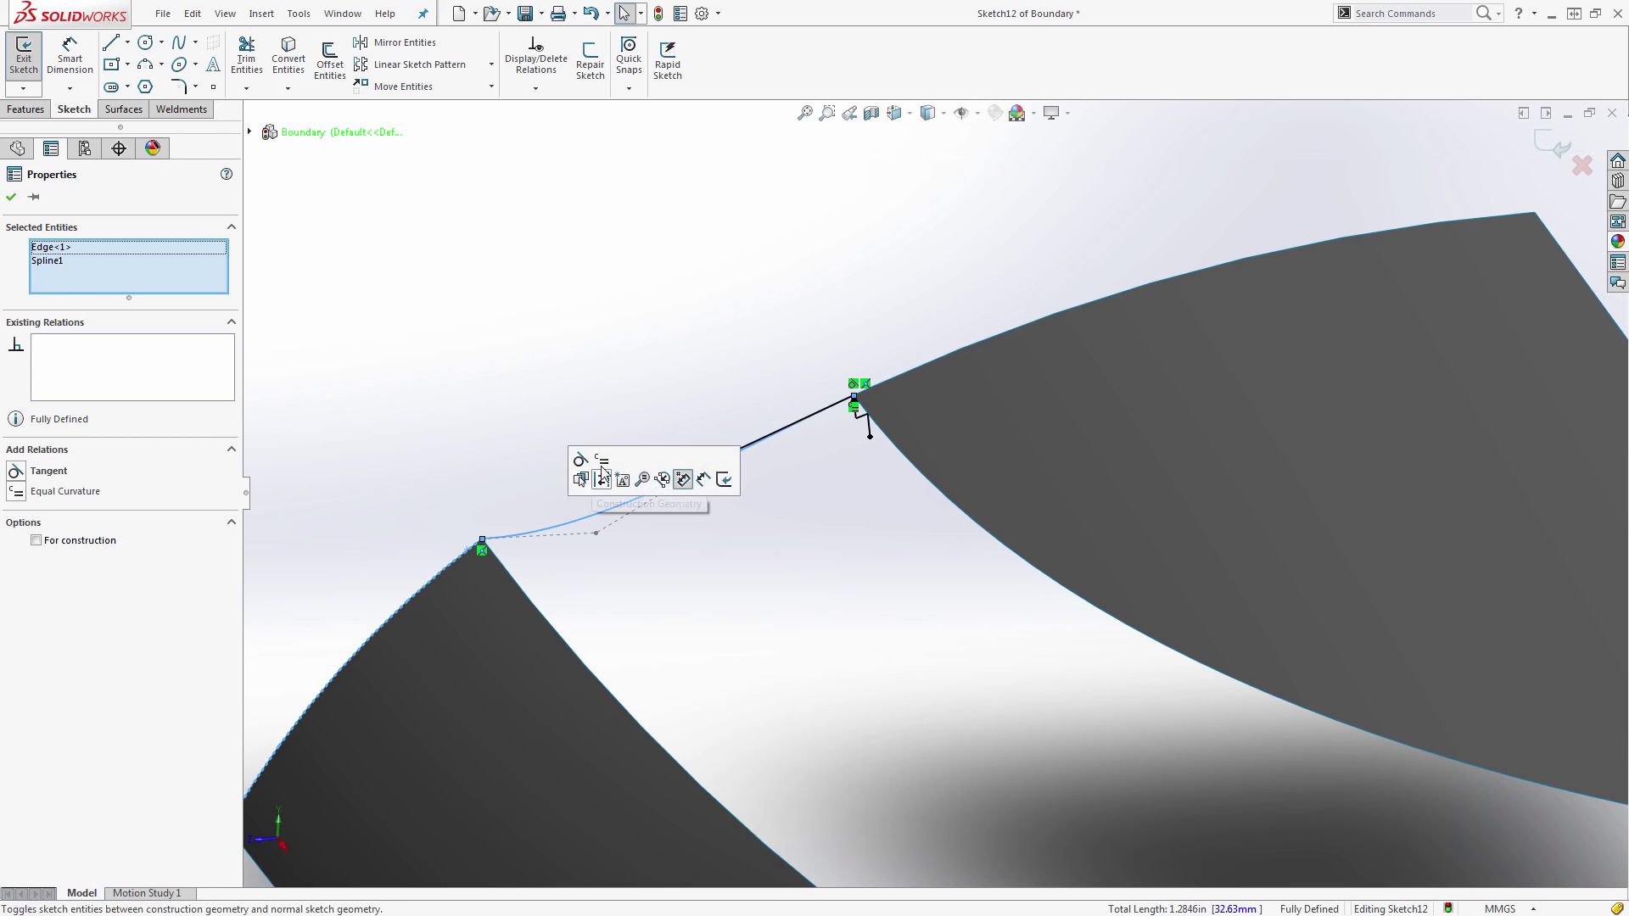
pyautogui.click(679, 476)
pyautogui.press('Escape')
pyautogui.scroll(3, 739, 525)
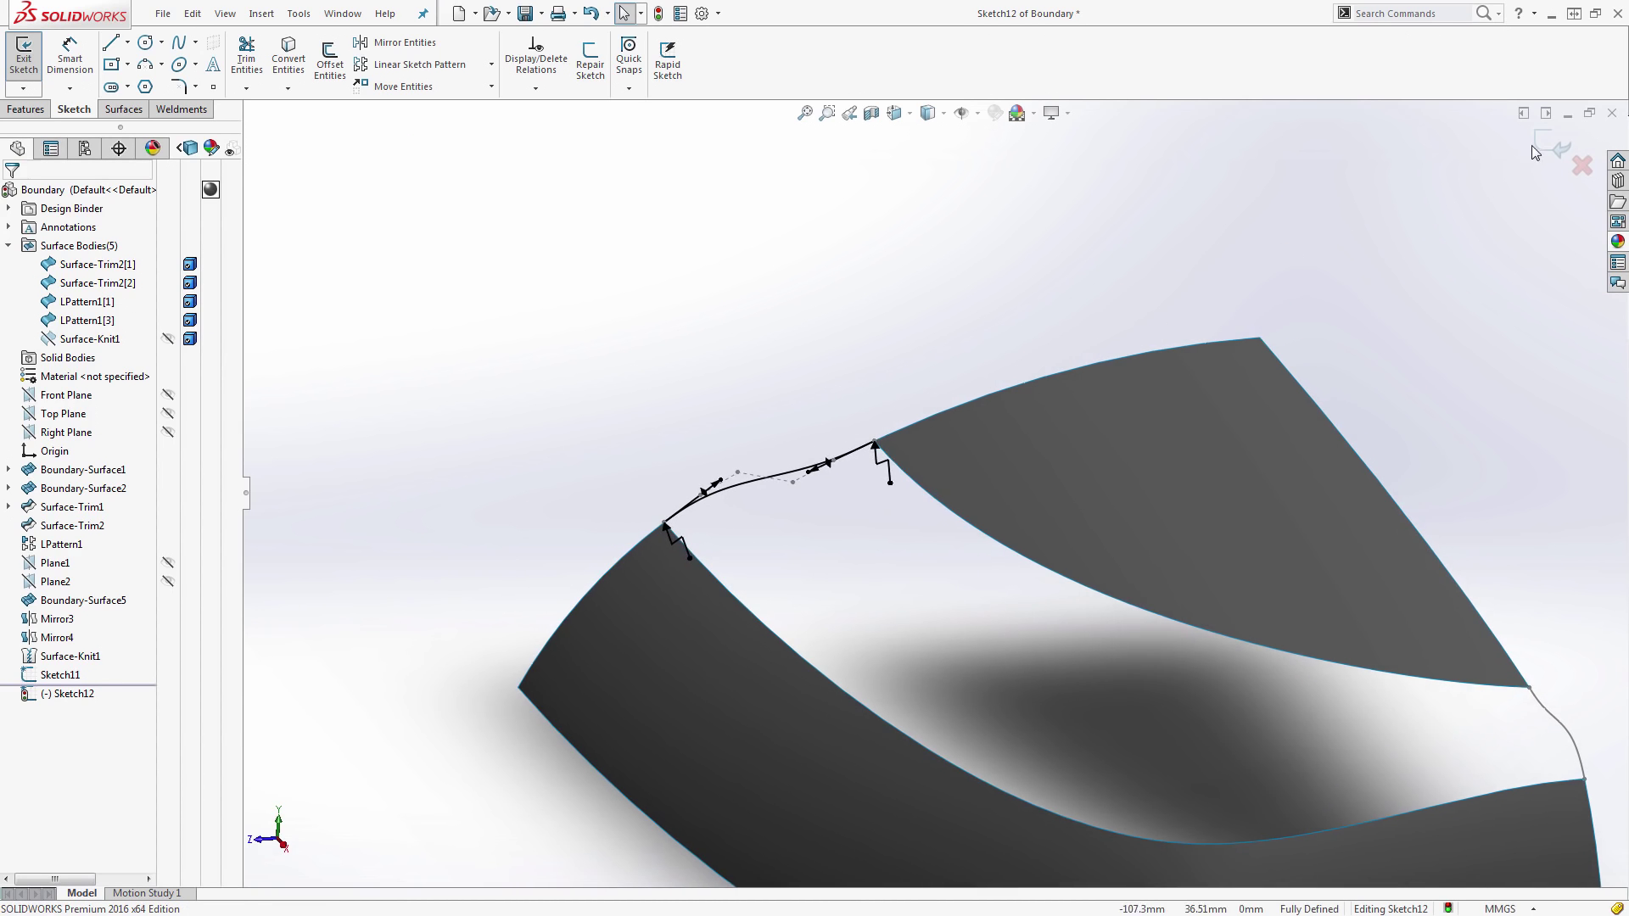
pyautogui.scroll(-2, 1553, 146)
pyautogui.scroll(2, 1122, 358)
pyautogui.moveTo(837, 482); pyautogui.dragTo(556, 391, button='middle')
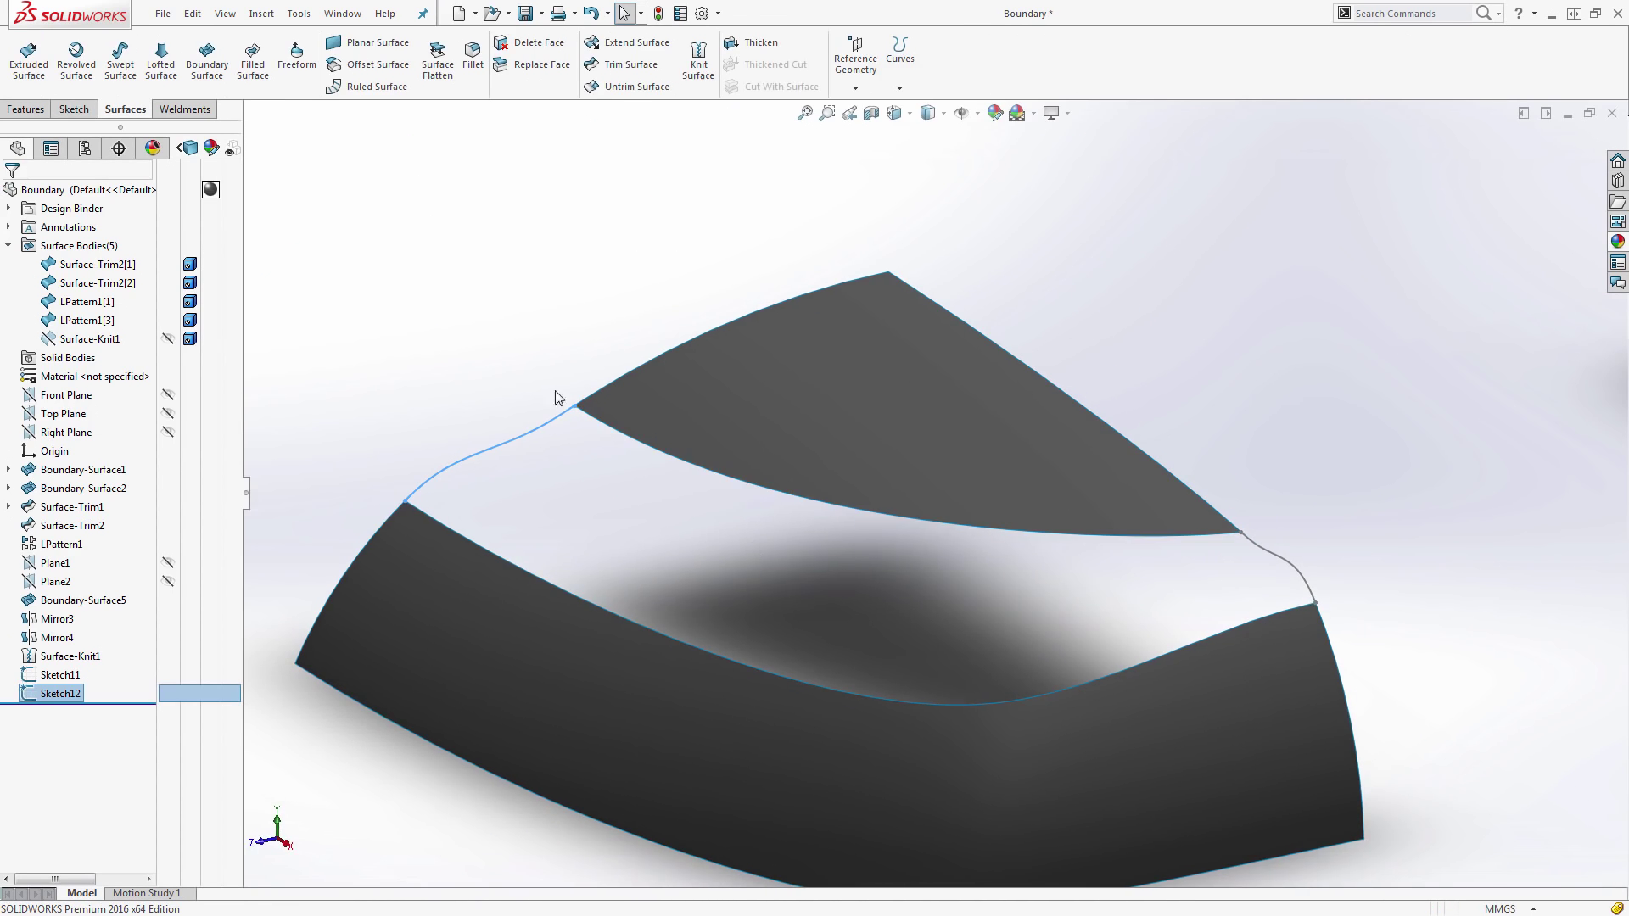
# - Start a boundary surface with the upper surface's curved edge as Direction 1 and Sketch12 and Sketch11 as Direction 2
pyautogui.click(387, 164)
pyautogui.click(207, 60)
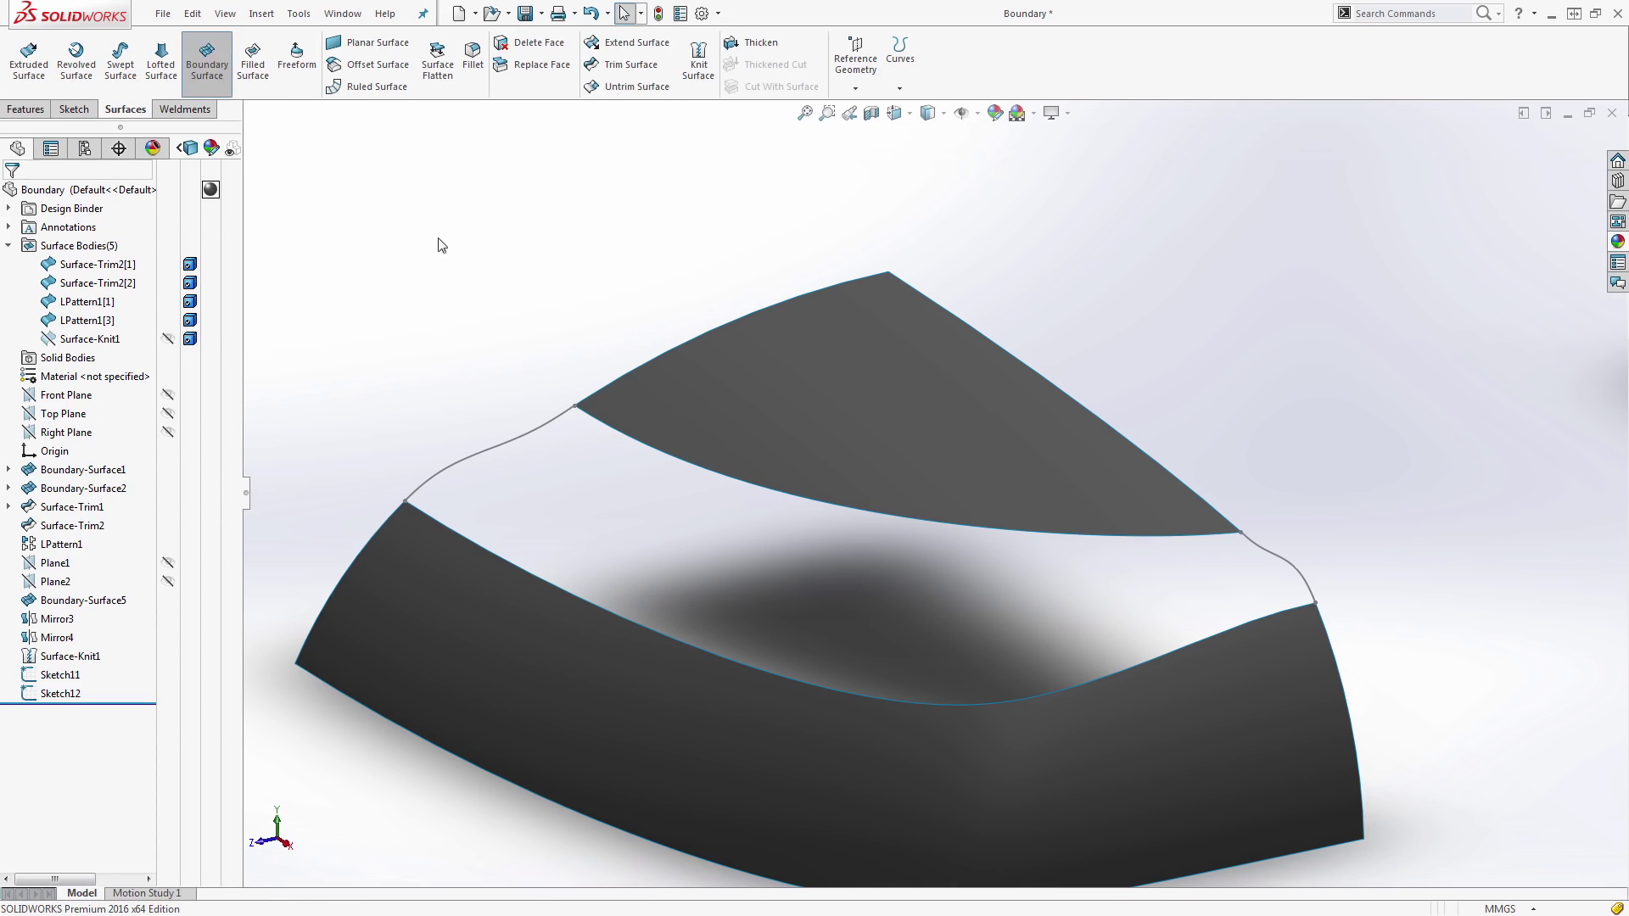
pyautogui.click(594, 424)
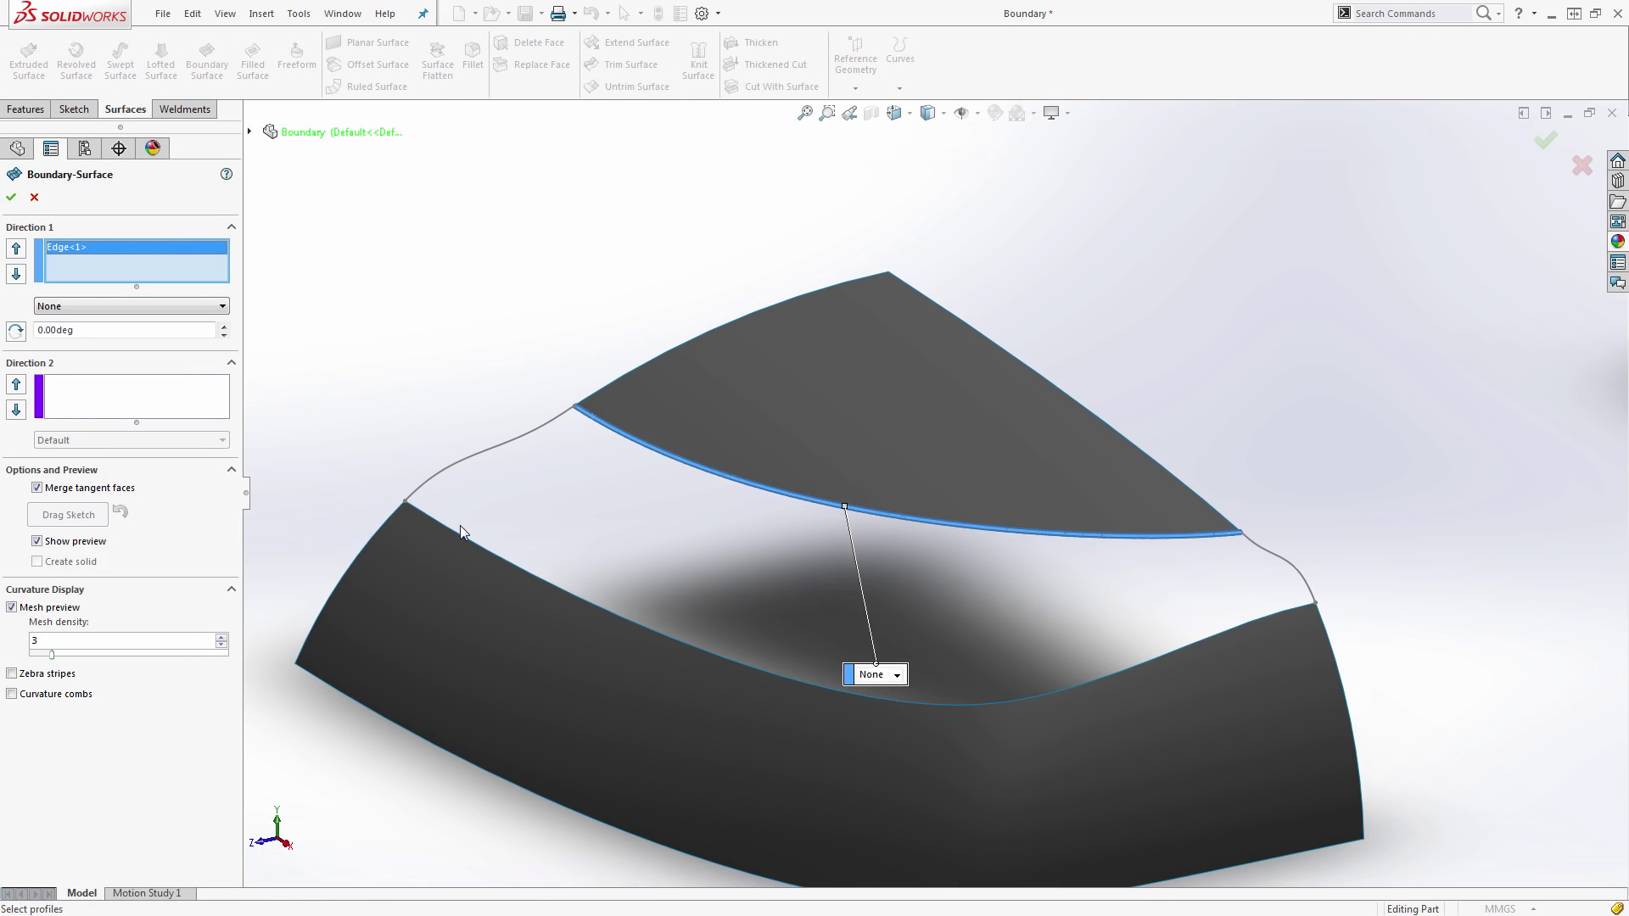
pyautogui.click(219, 407)
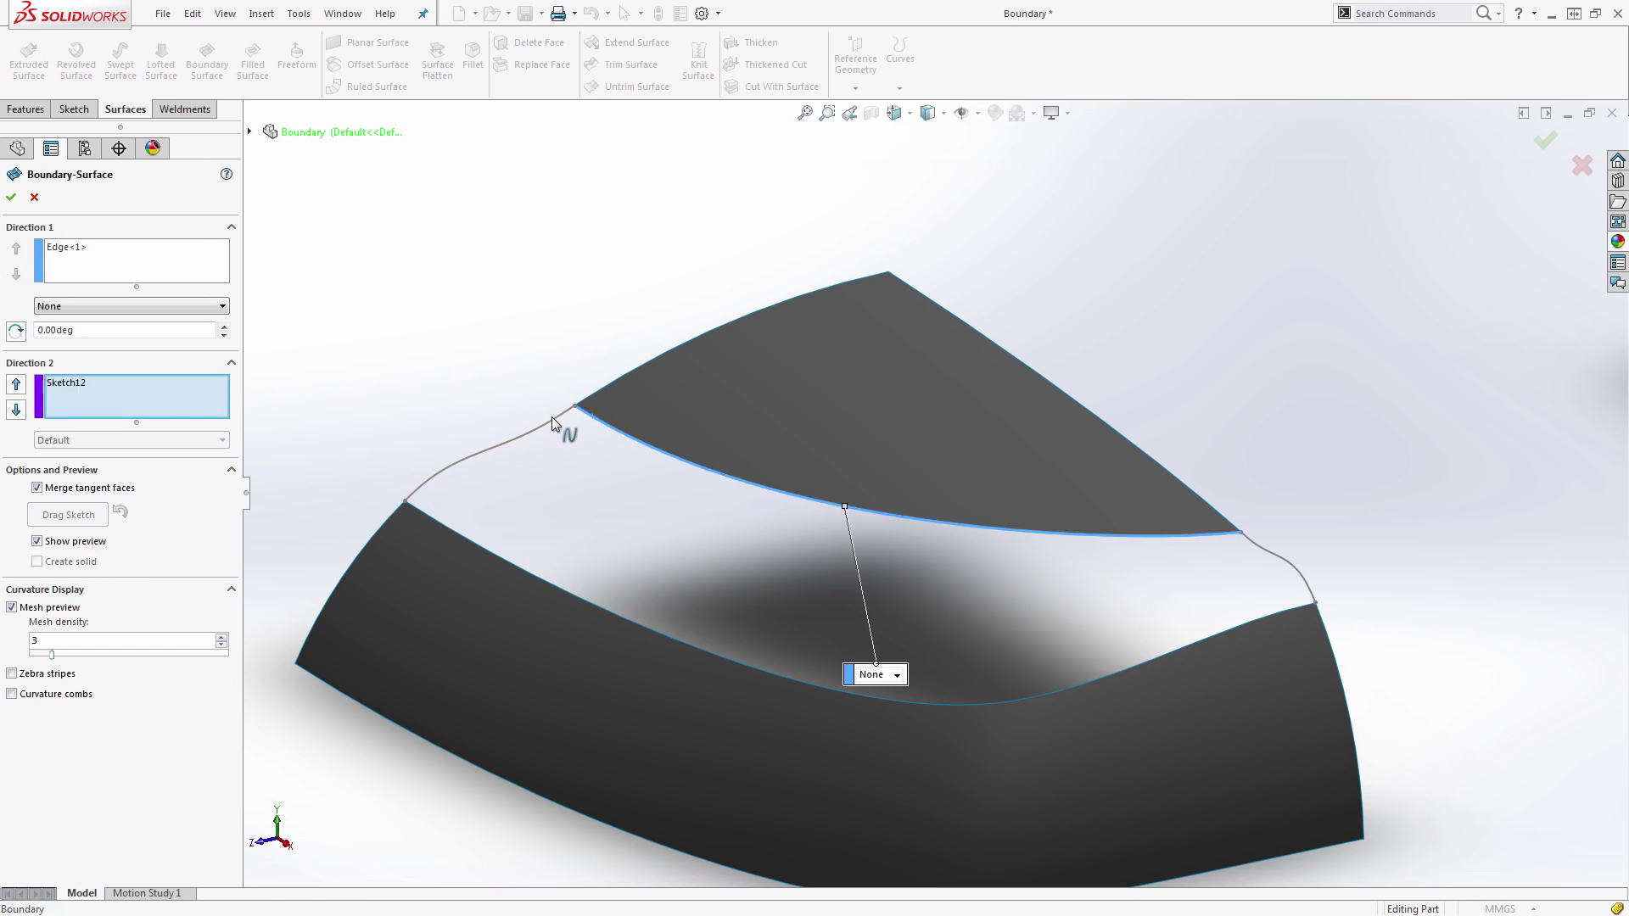
pyautogui.click(551, 421)
pyautogui.click(1257, 550)
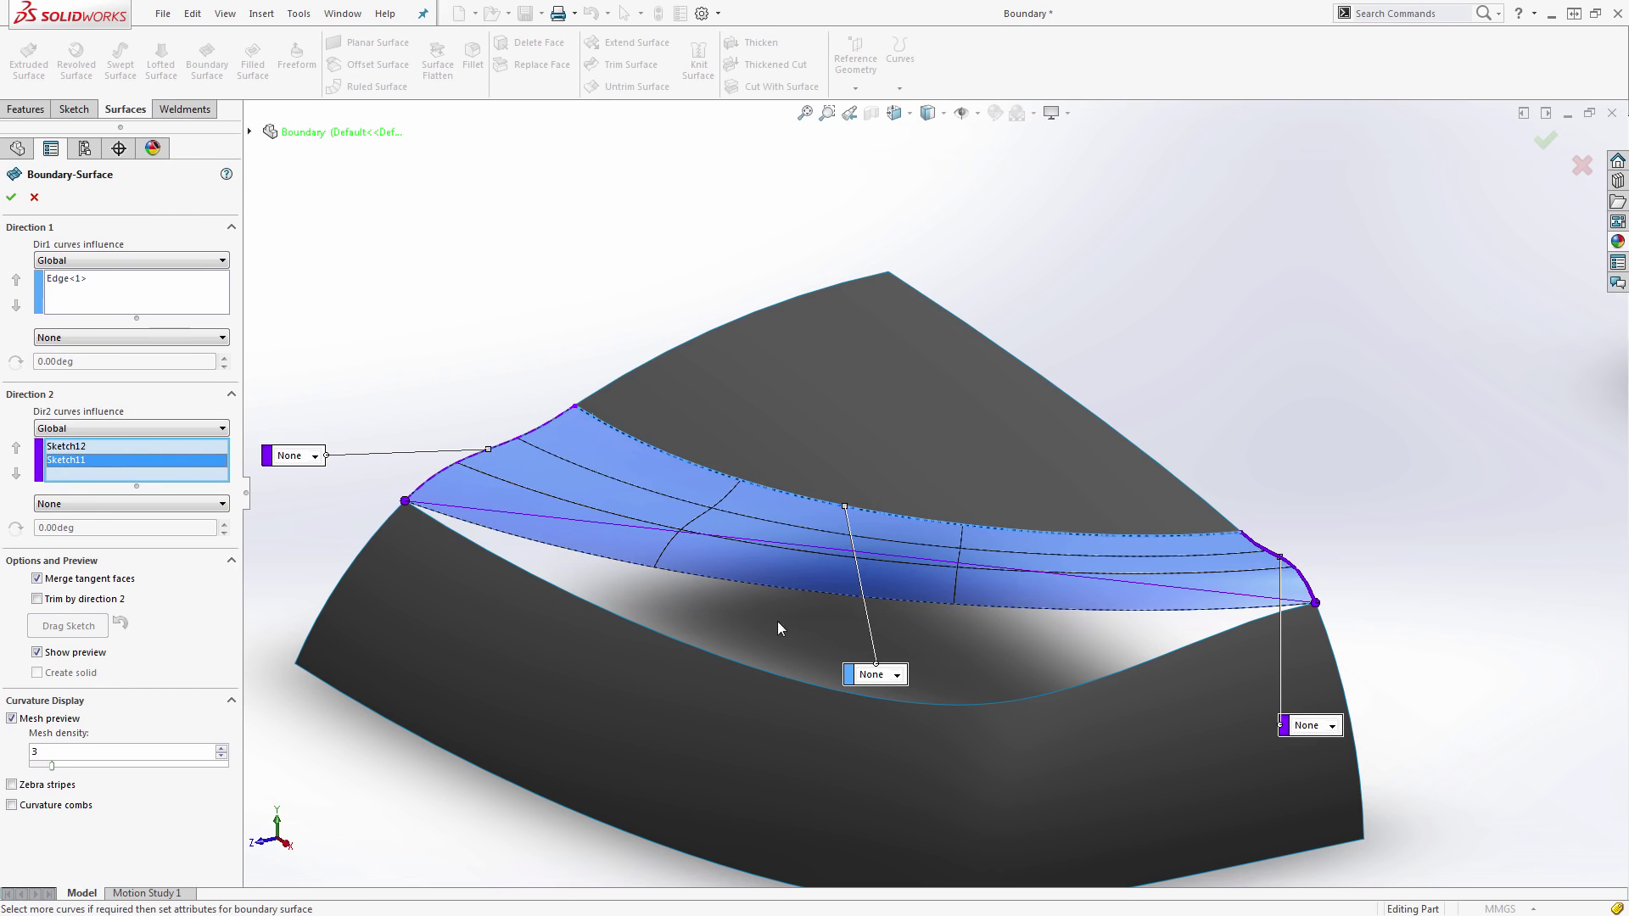
# - Remove Sketch11 from the Direction 2 curves and add it back
pyautogui.moveTo(630, 626); pyautogui.dragTo(681, 568, button='middle')
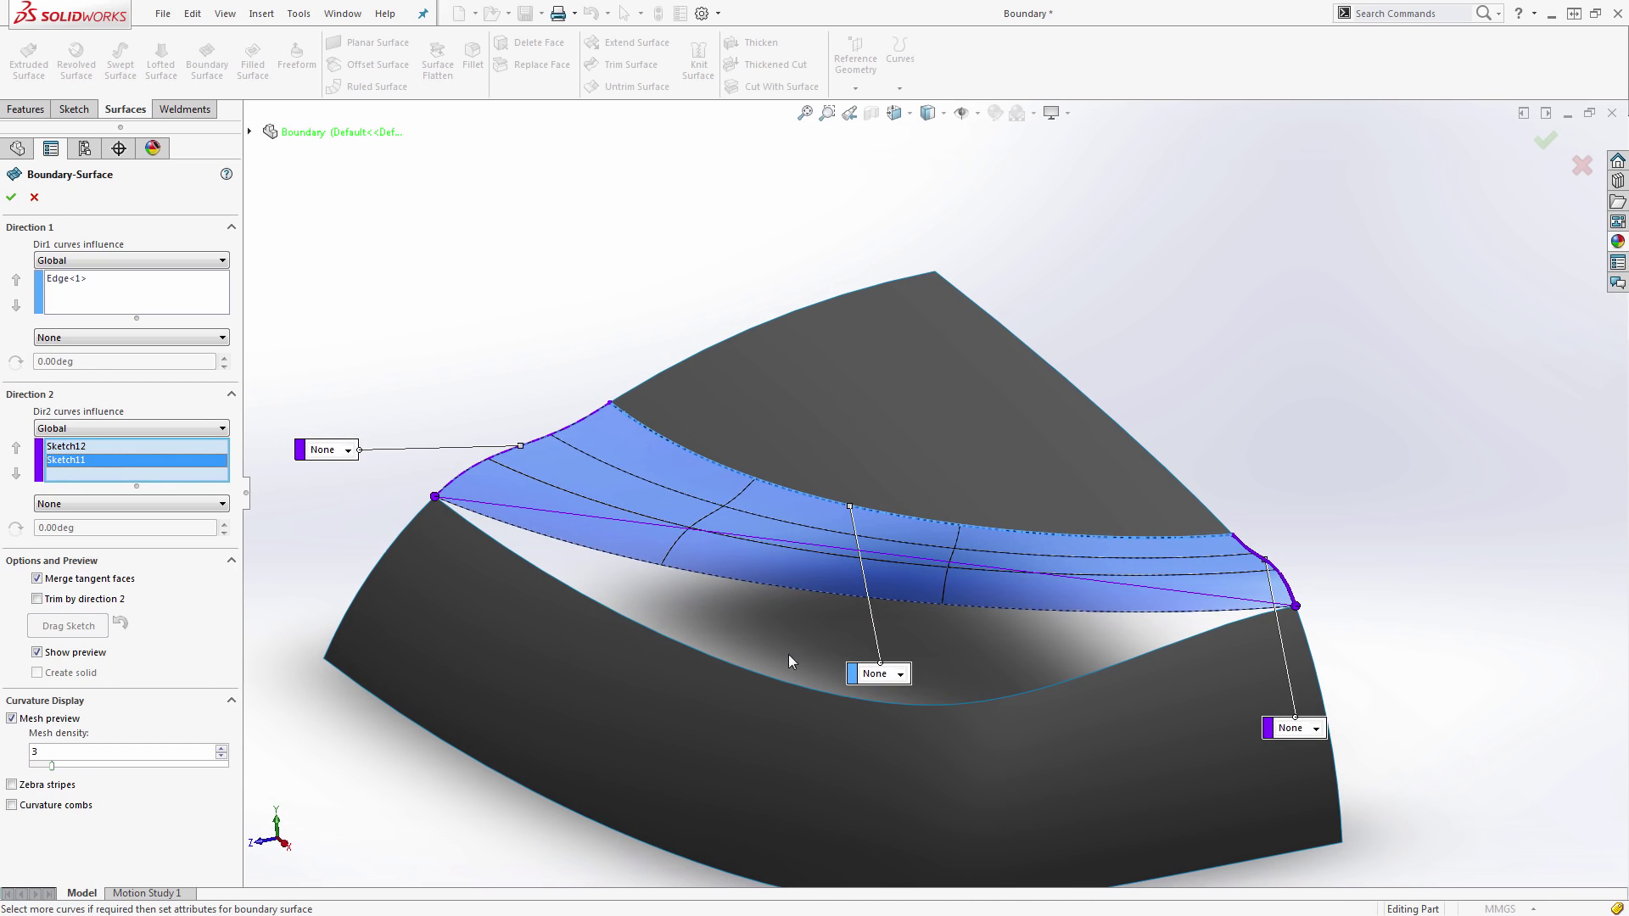
pyautogui.moveTo(789, 661); pyautogui.dragTo(787, 638, button='middle')
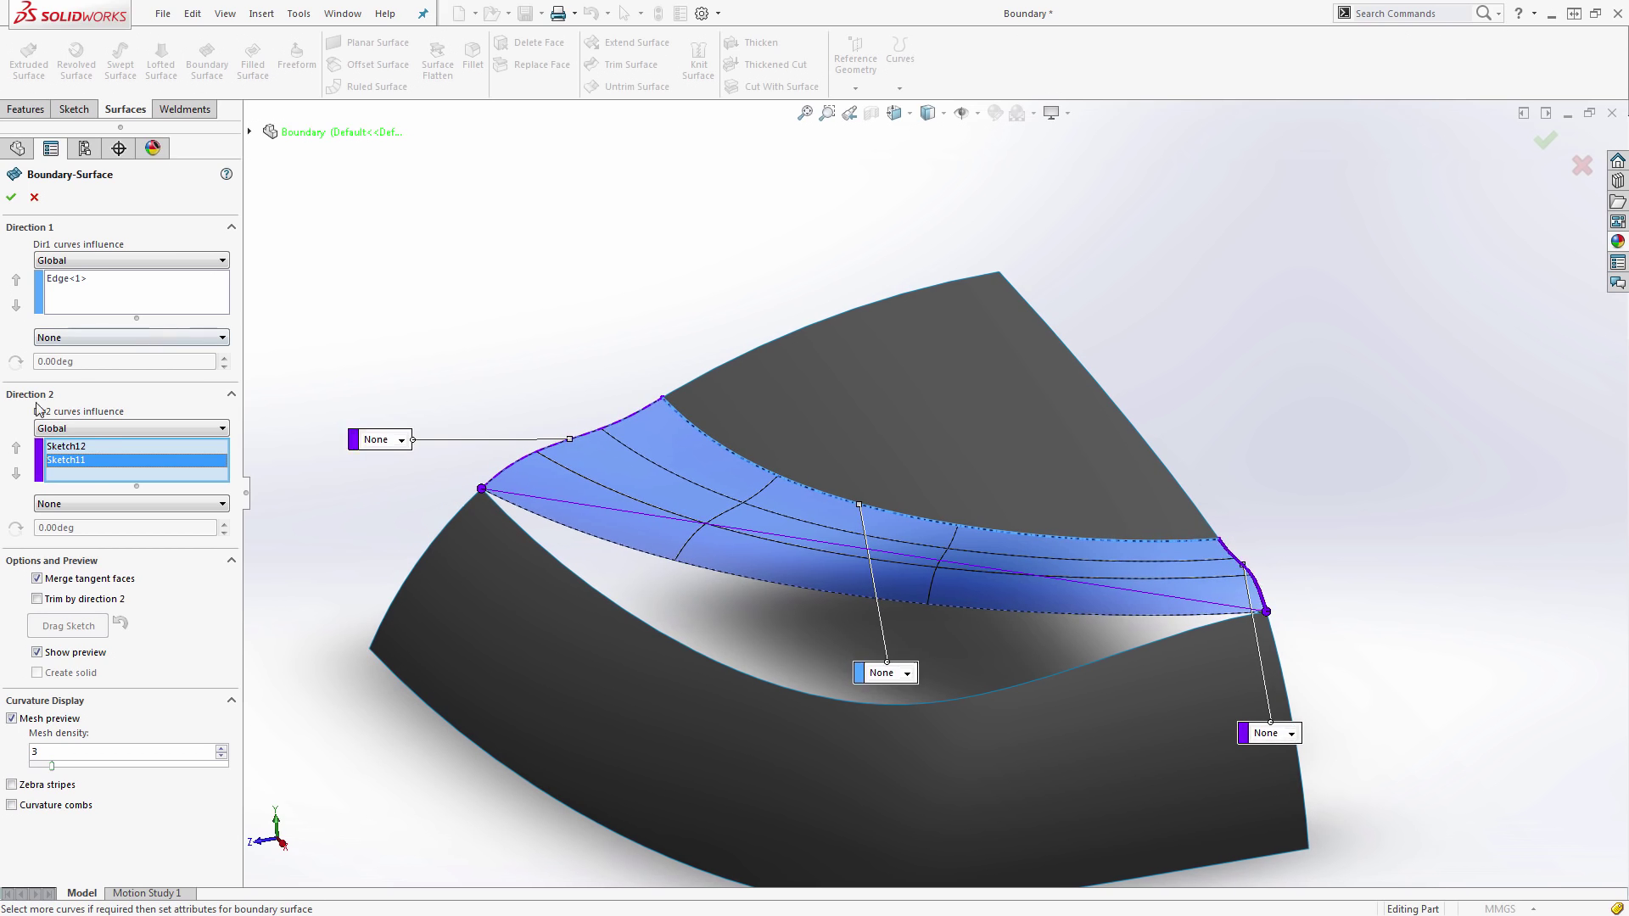
pyautogui.rightClick(86, 471)
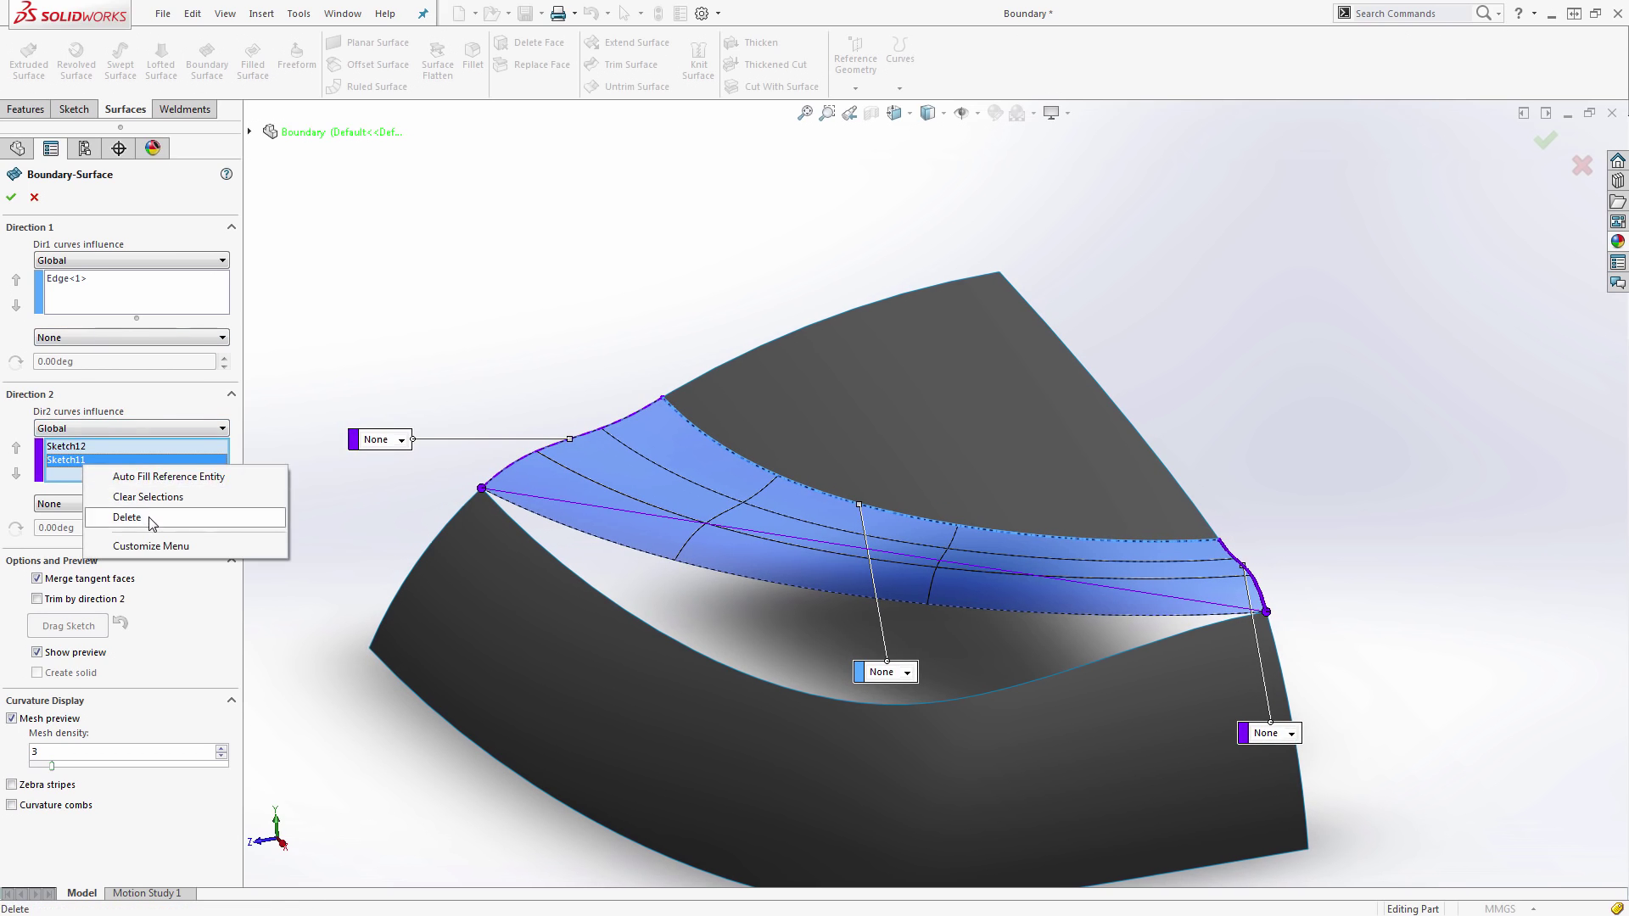
pyautogui.click(150, 518)
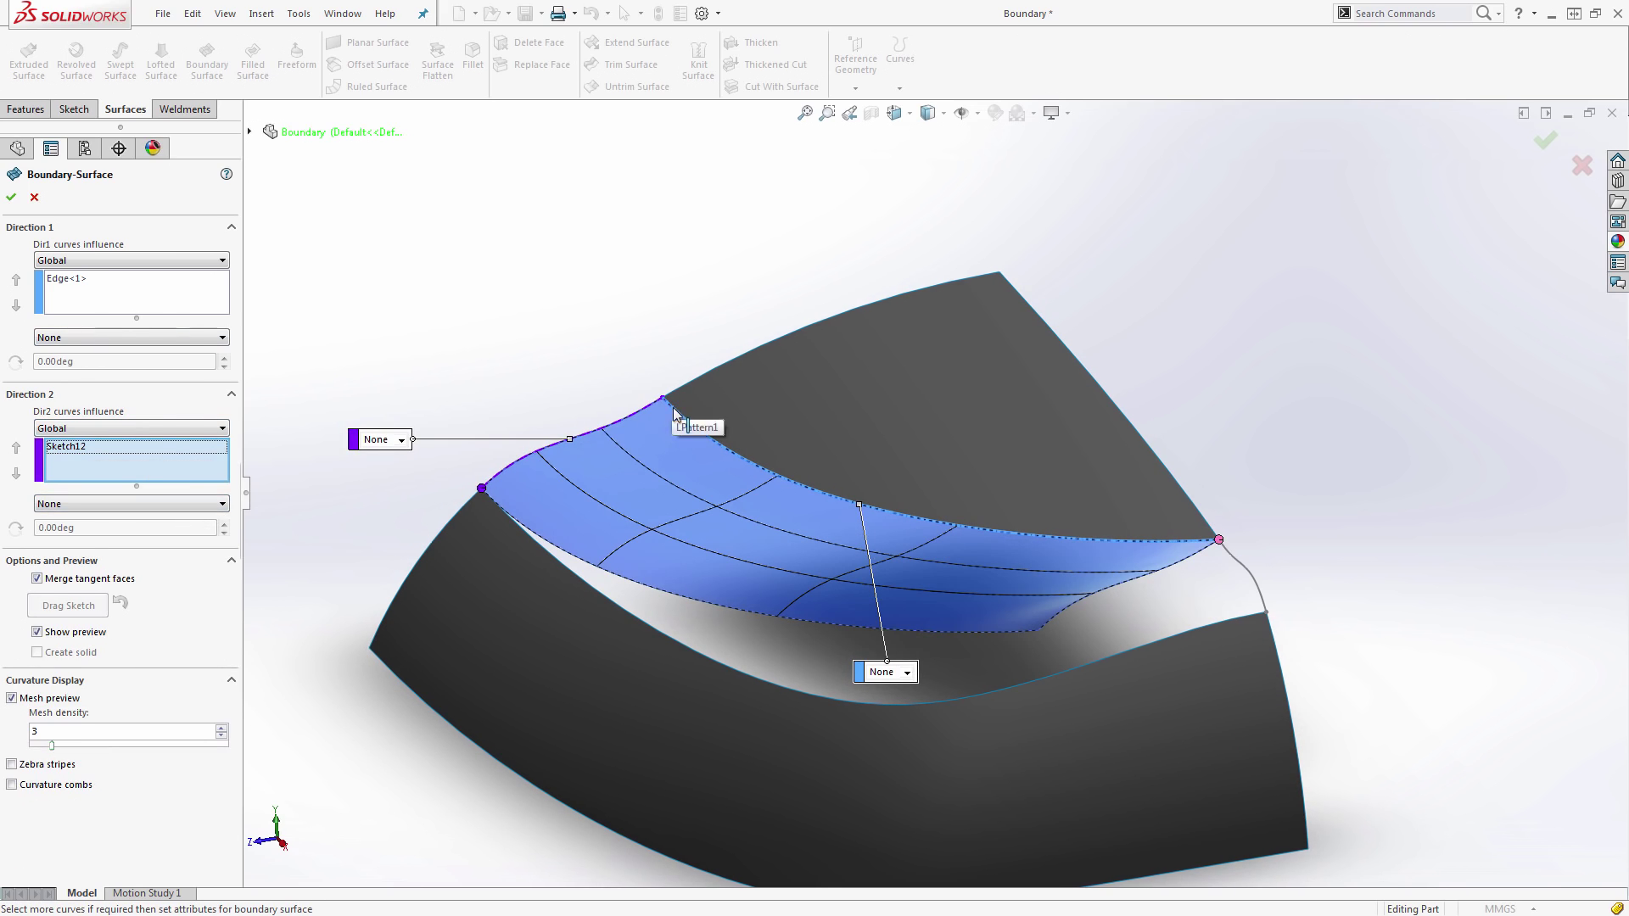
pyautogui.click(1231, 556)
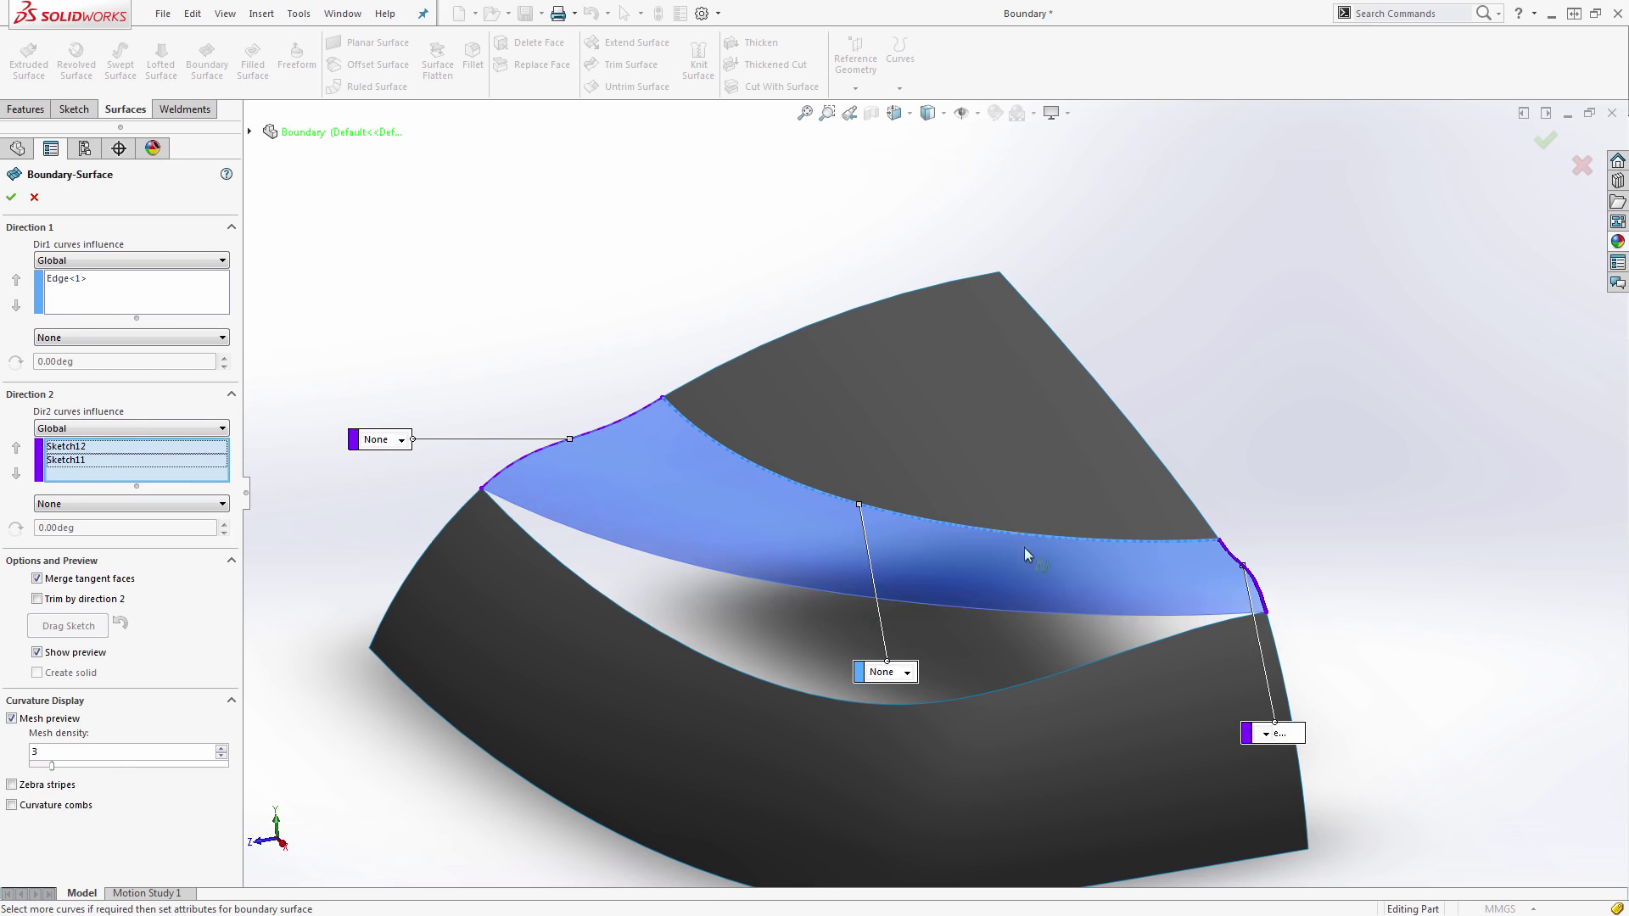
# - Add the lower surface's facing edge to Direction 1 and set both Direction 1 edges to Curvature To Face
pyautogui.click(497, 503)
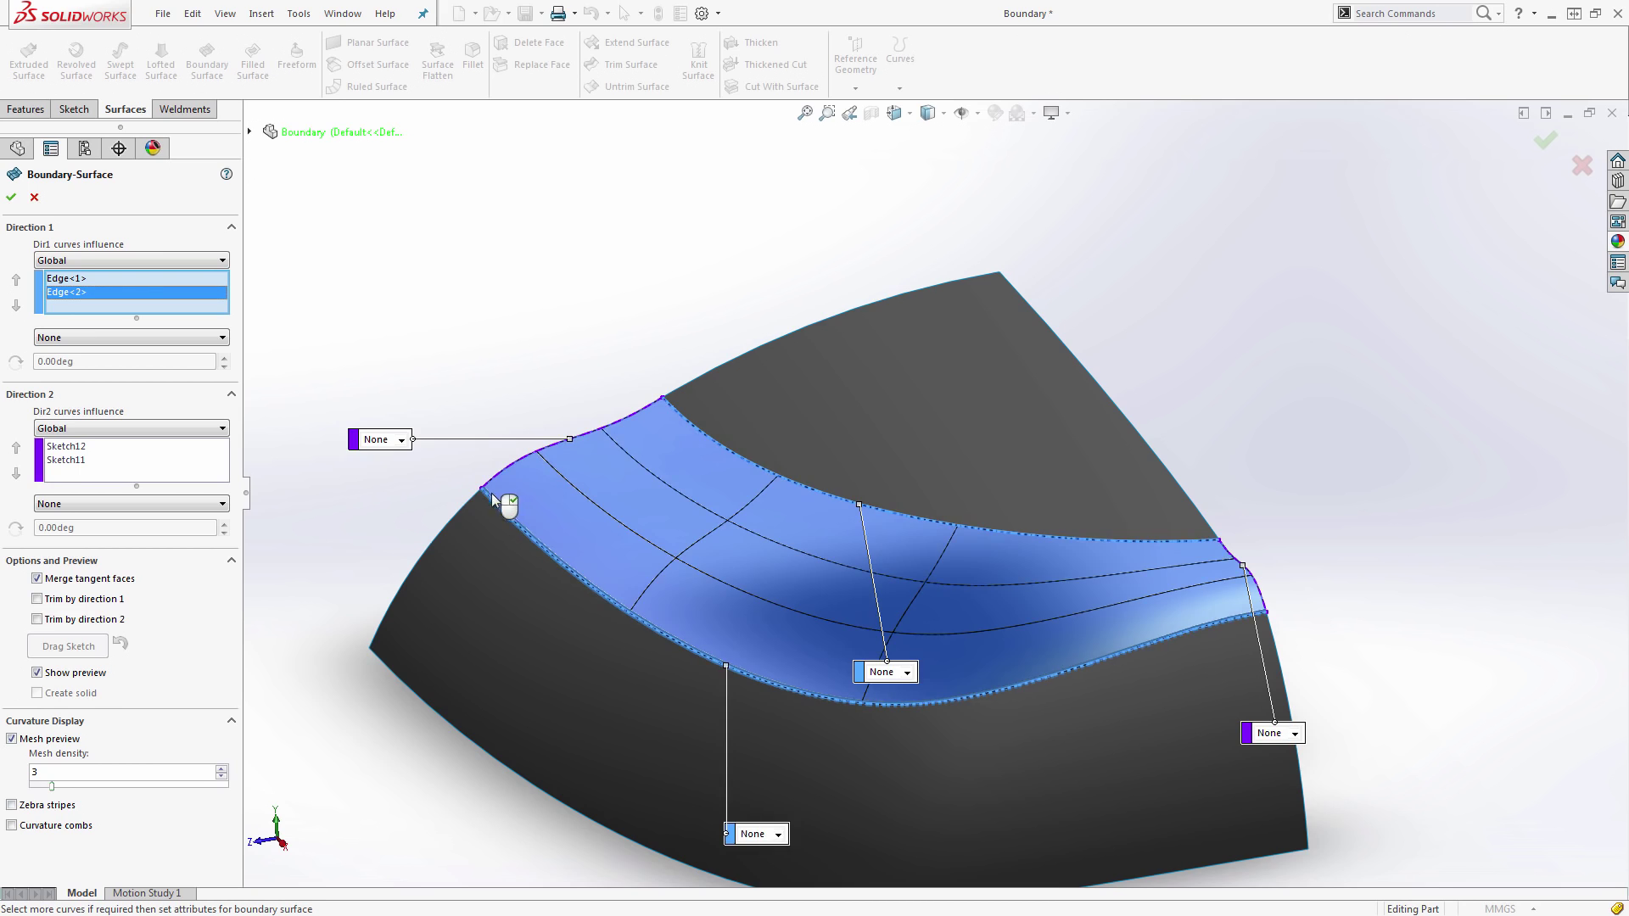
pyautogui.moveTo(493, 495); pyautogui.dragTo(458, 492, button='middle')
pyautogui.click(197, 339)
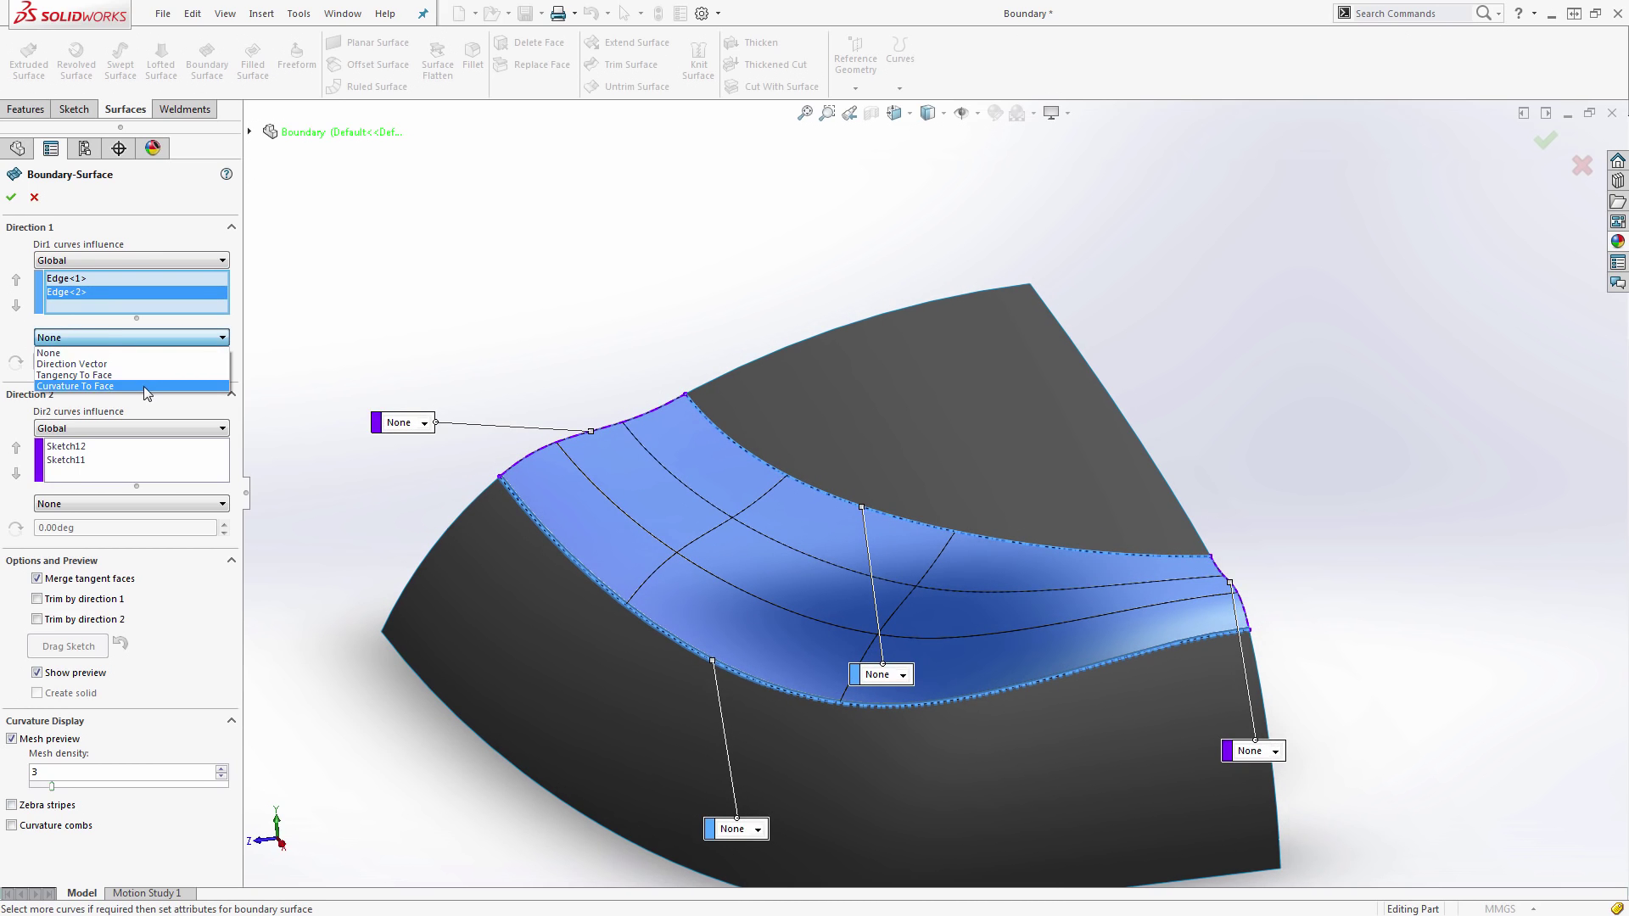
pyautogui.click(144, 386)
pyautogui.click(68, 279)
pyautogui.click(127, 337)
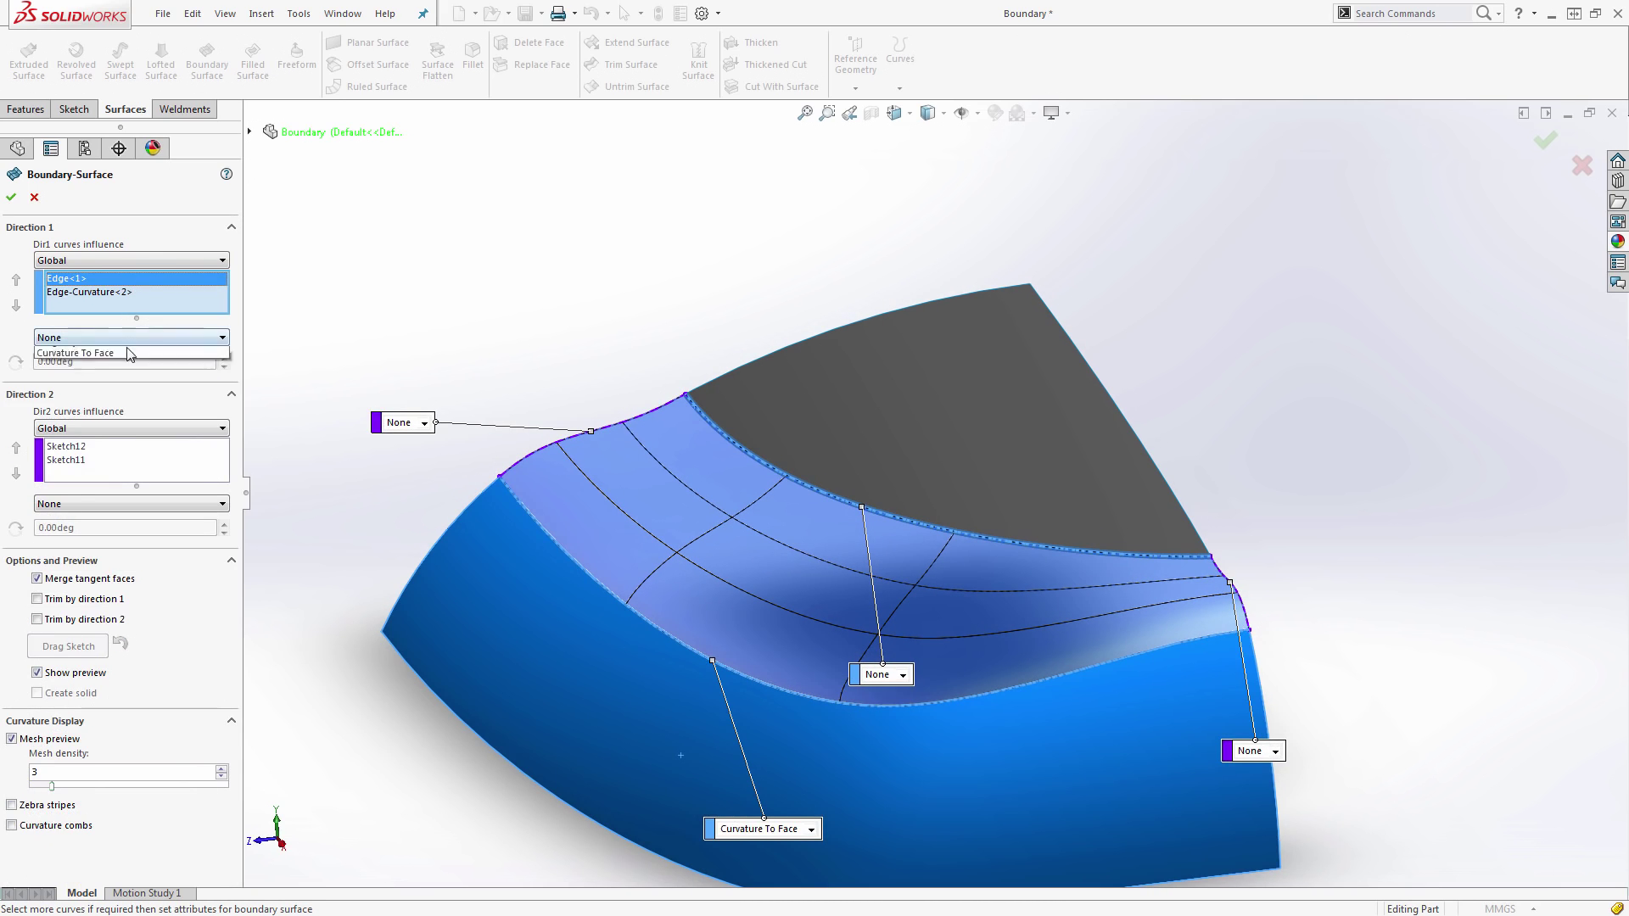
pyautogui.click(136, 386)
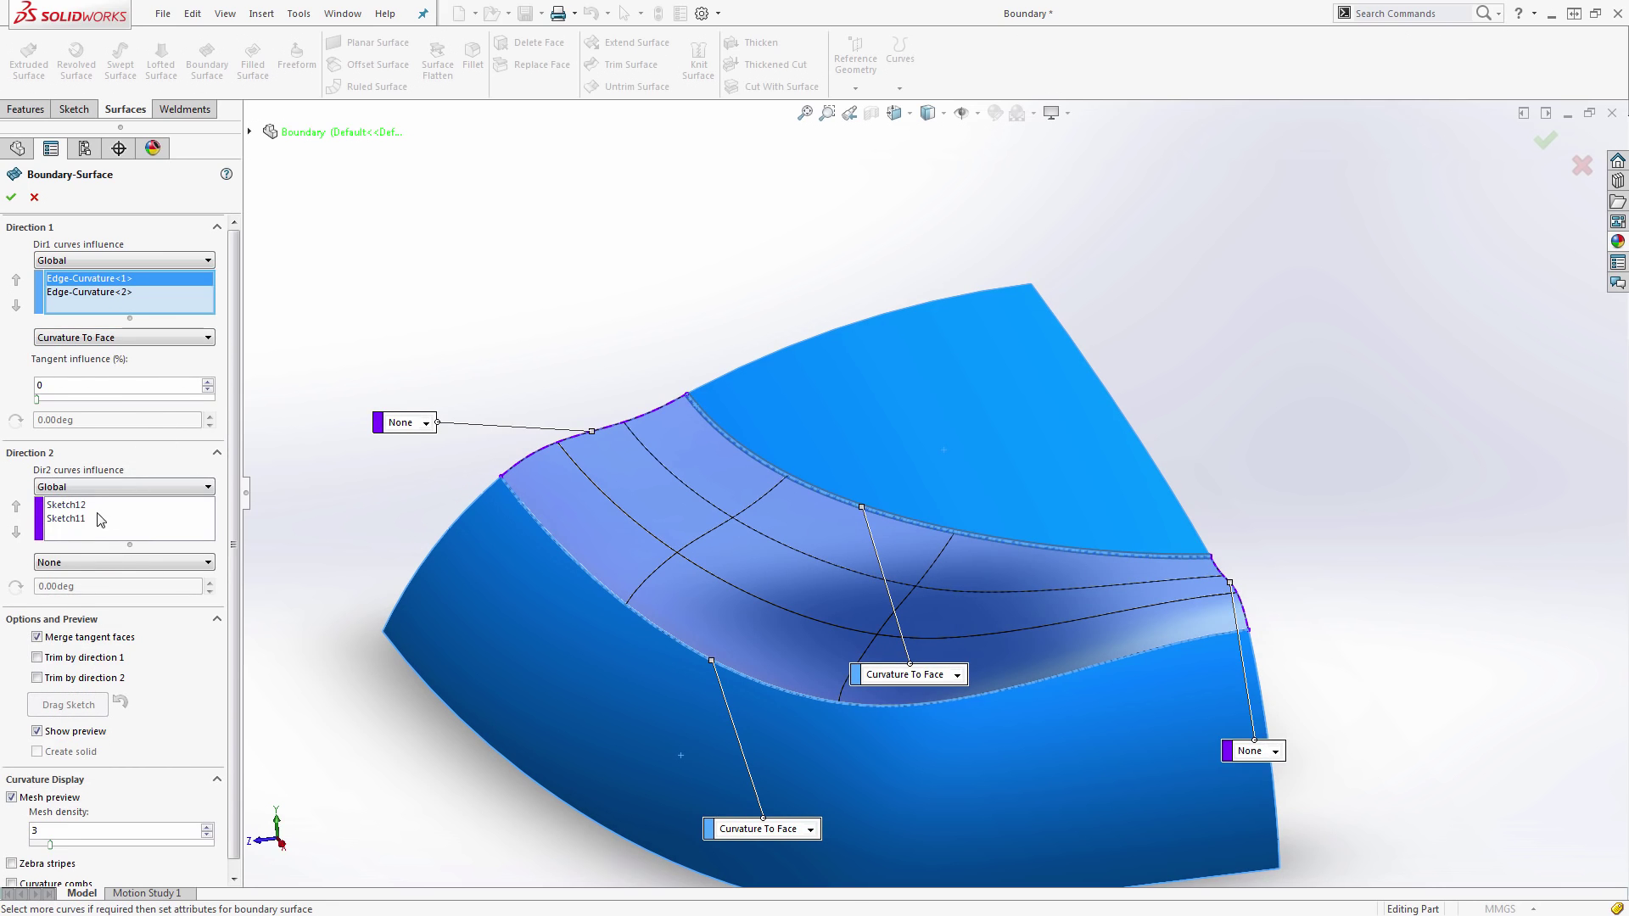
# - Set both Direction 2 curves, Sketch11 and Sketch12, to Normal To Profile
pyautogui.click(101, 563)
pyautogui.click(102, 600)
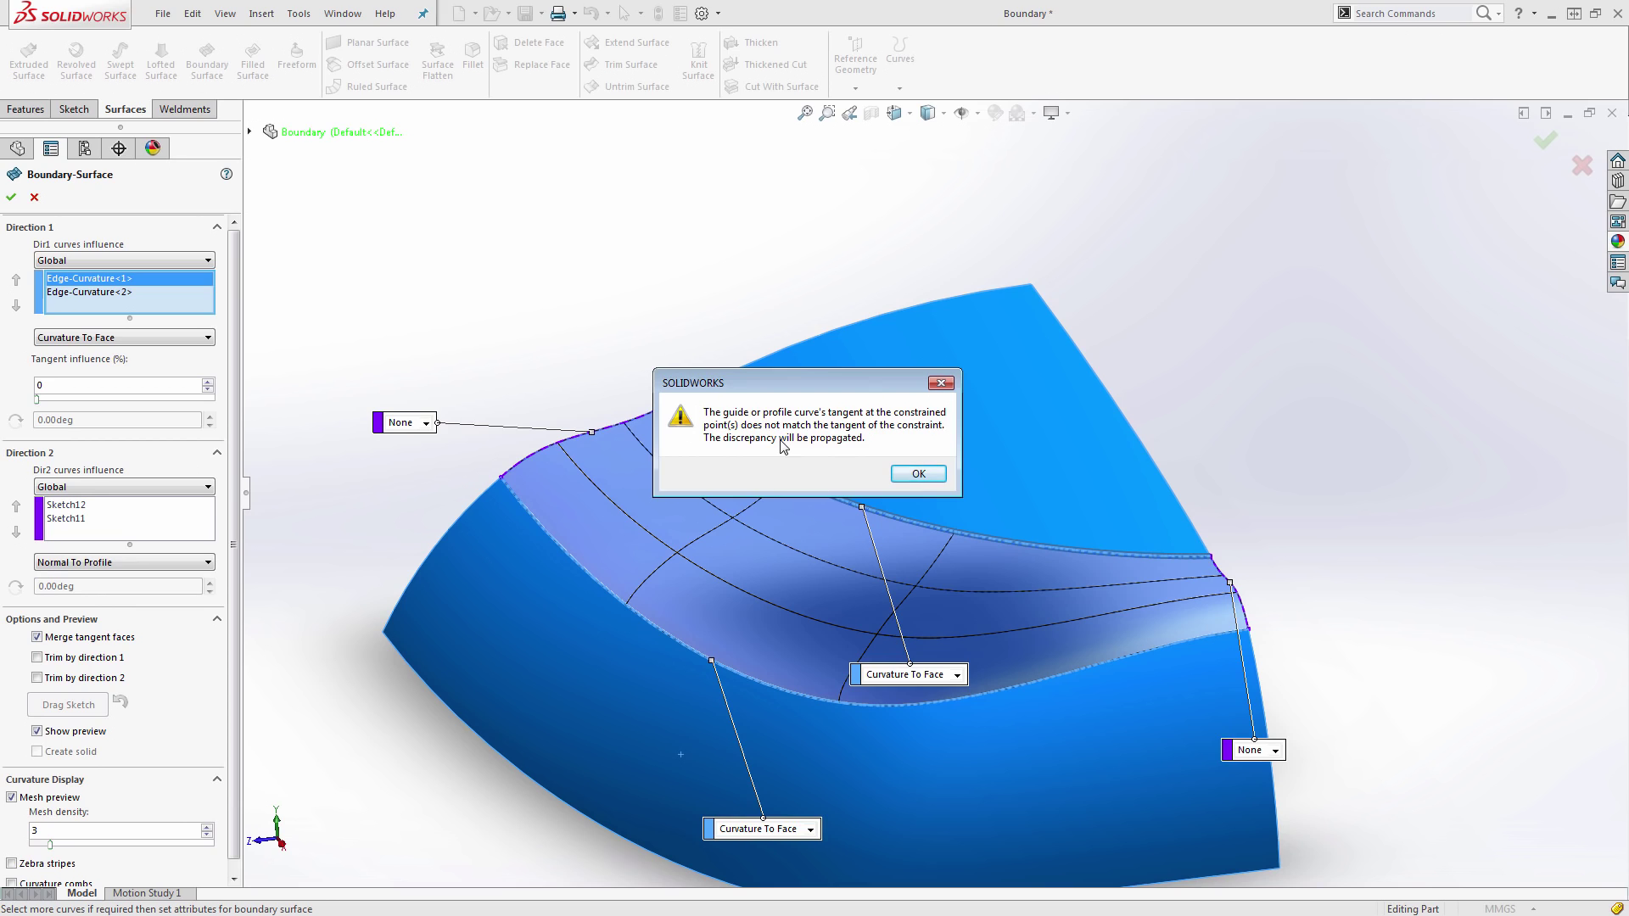
pyautogui.click(917, 478)
pyautogui.scroll(-3, 1205, 566)
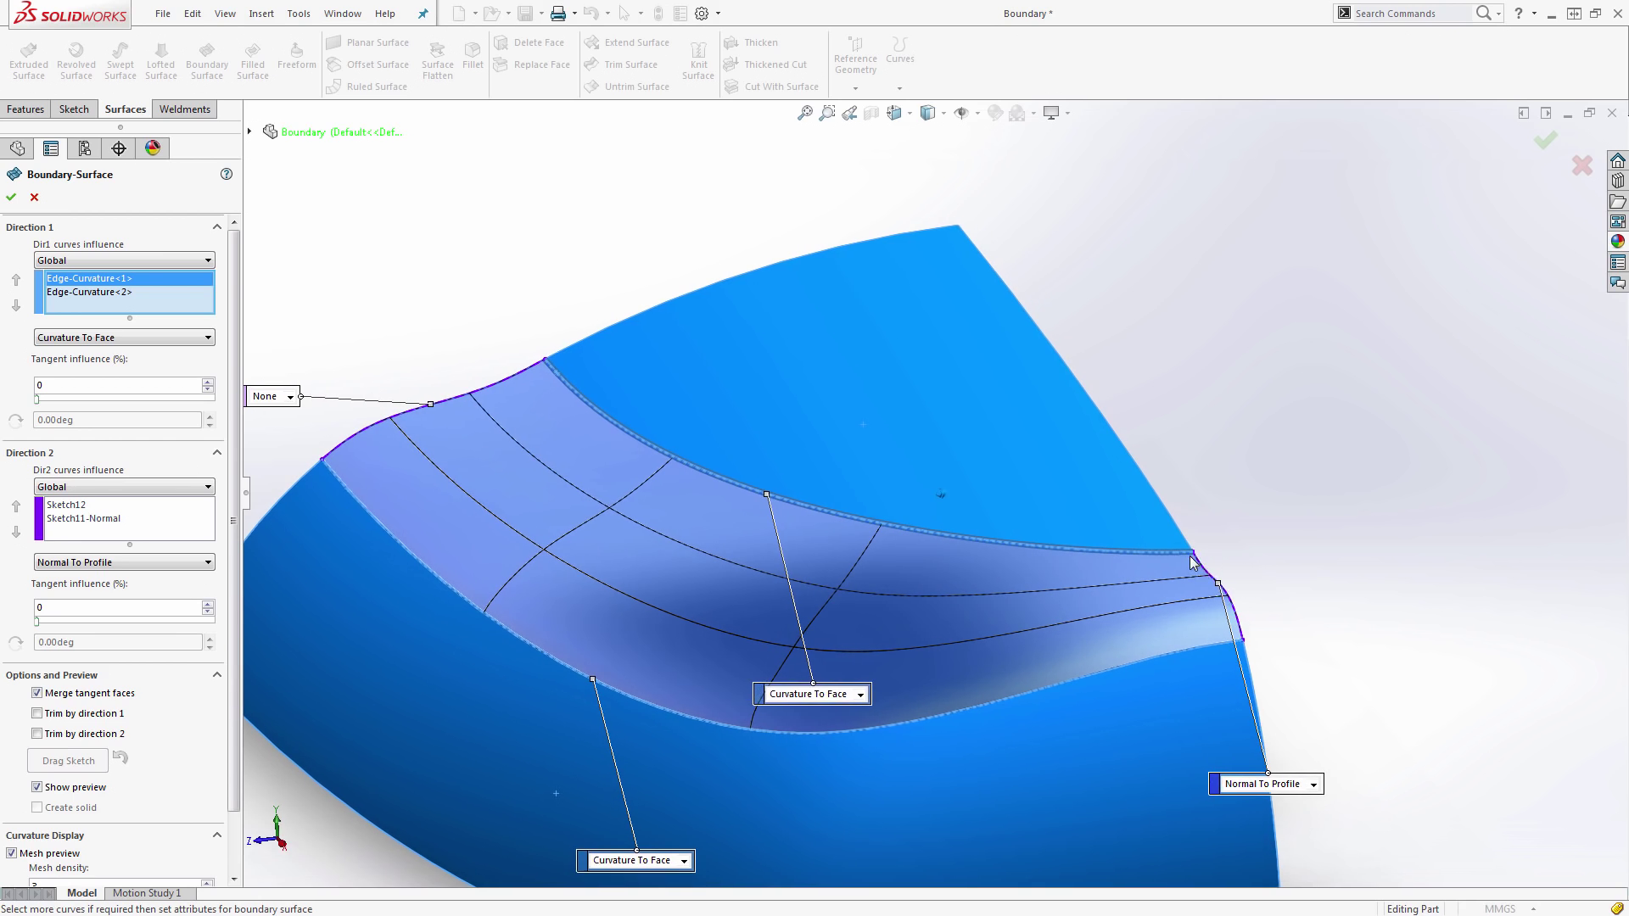
pyautogui.keyDown('ctrl'); pyautogui.moveTo(876, 545); pyautogui.dragTo(895, 545, button='middle'); pyautogui.keyUp('ctrl')
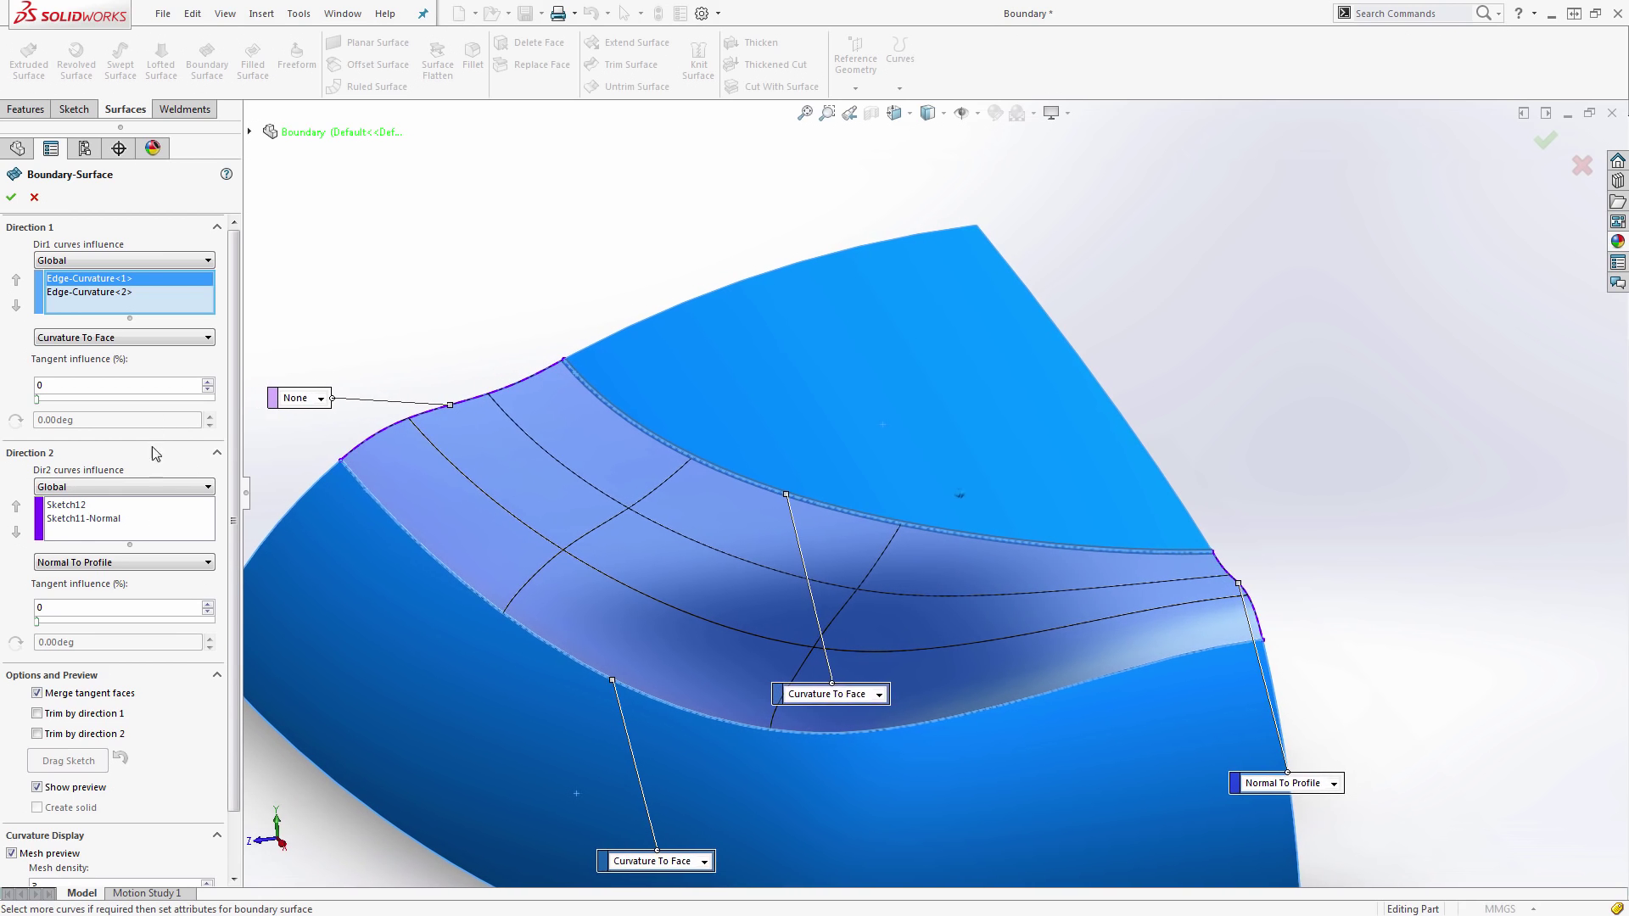
pyautogui.click(78, 507)
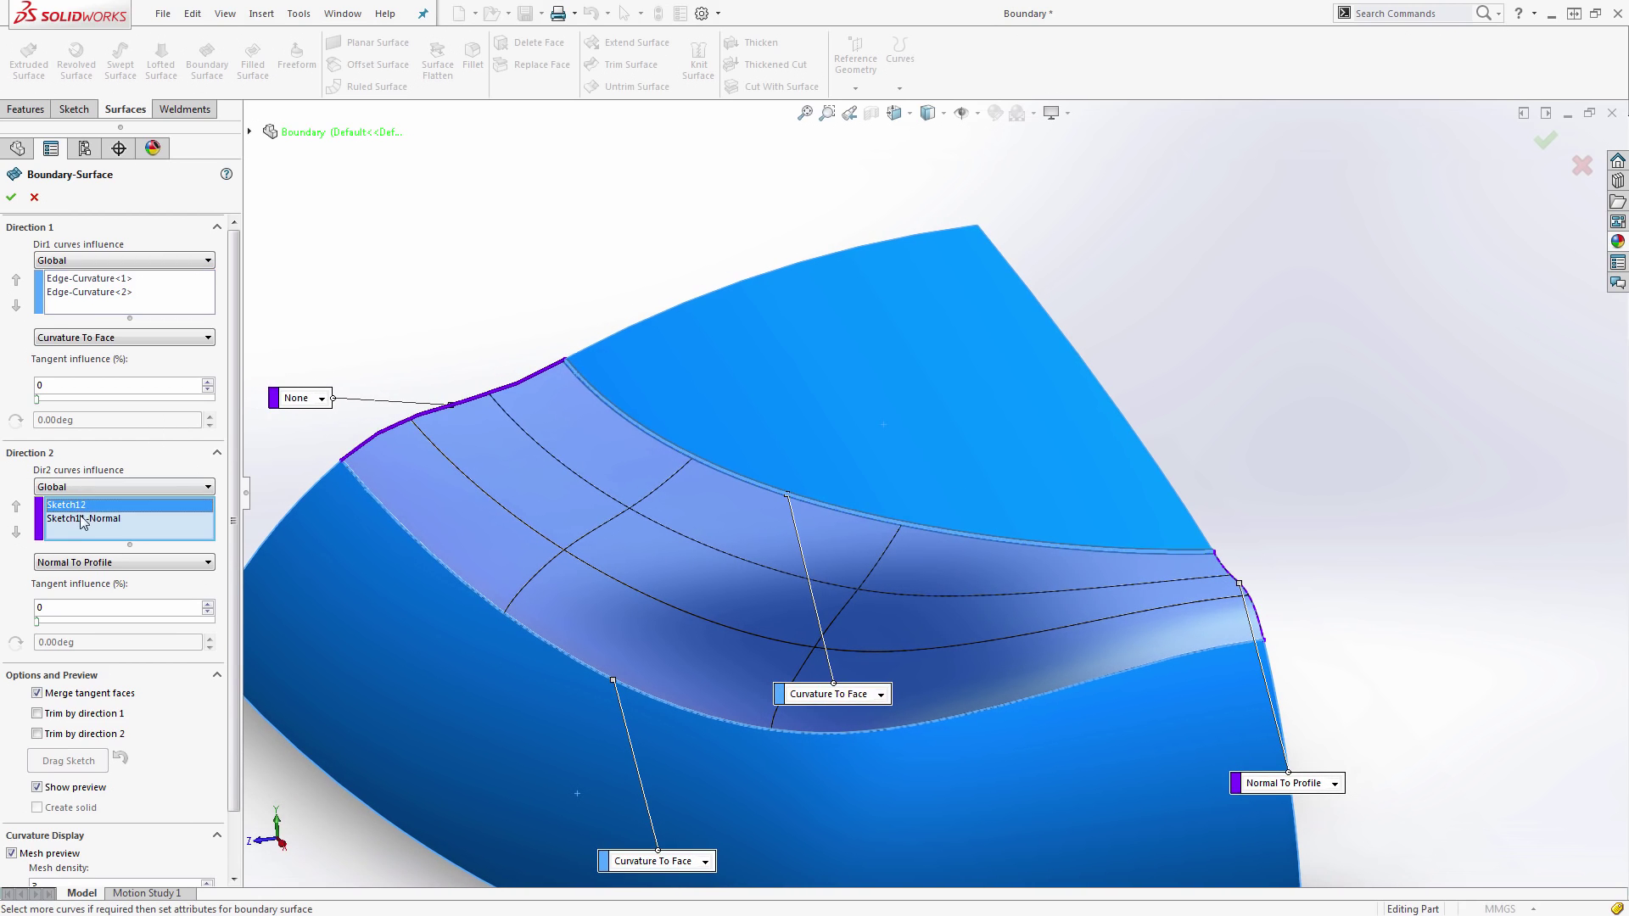
pyautogui.click(83, 562)
pyautogui.click(92, 588)
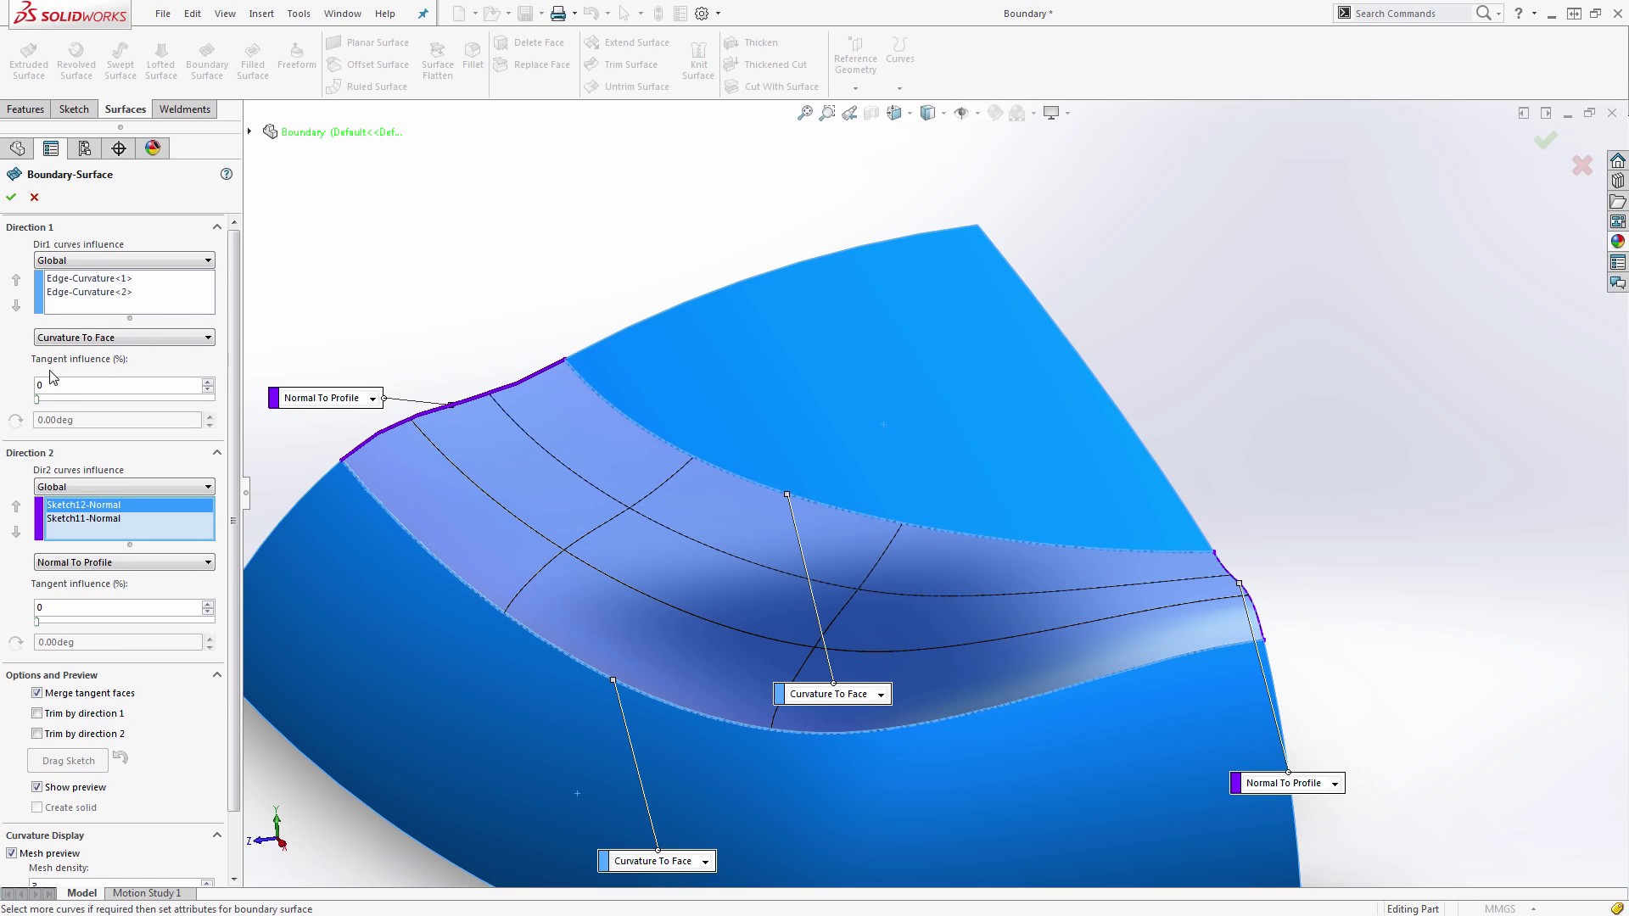
# - Try a 100% tangent influence on Direction 1 and on Direction 2, returning each to 0%
pyautogui.moveTo(51, 402); pyautogui.dragTo(246, 410)
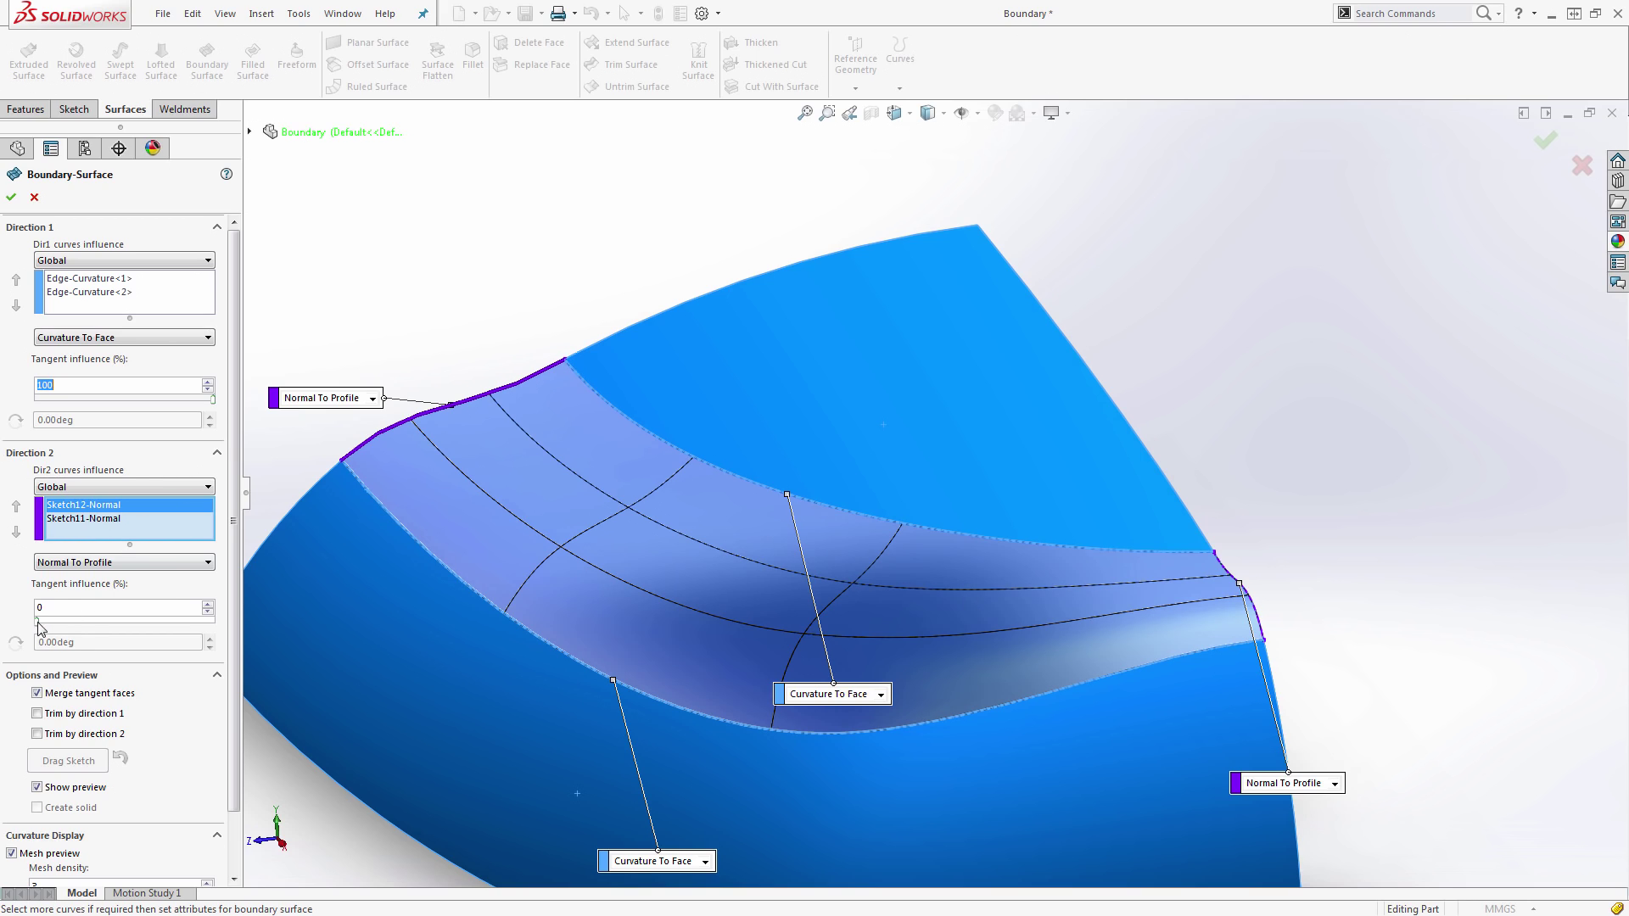
pyautogui.moveTo(215, 399); pyautogui.dragTo(37, 399)
pyautogui.moveTo(40, 625); pyautogui.dragTo(239, 624)
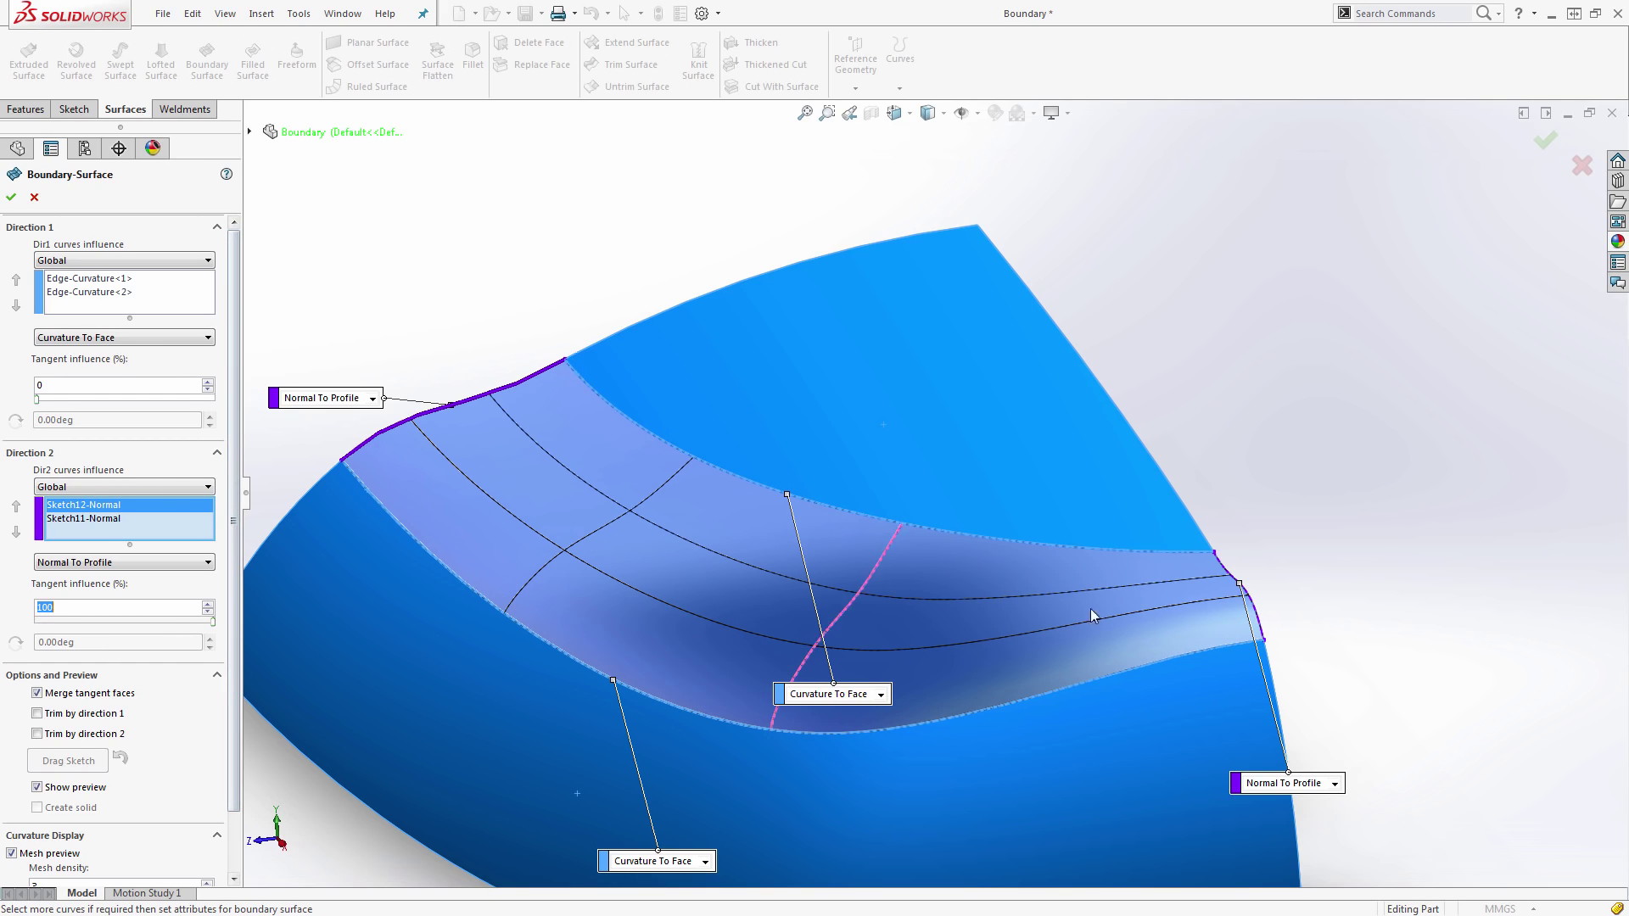
pyautogui.moveTo(215, 632); pyautogui.dragTo(25, 632)
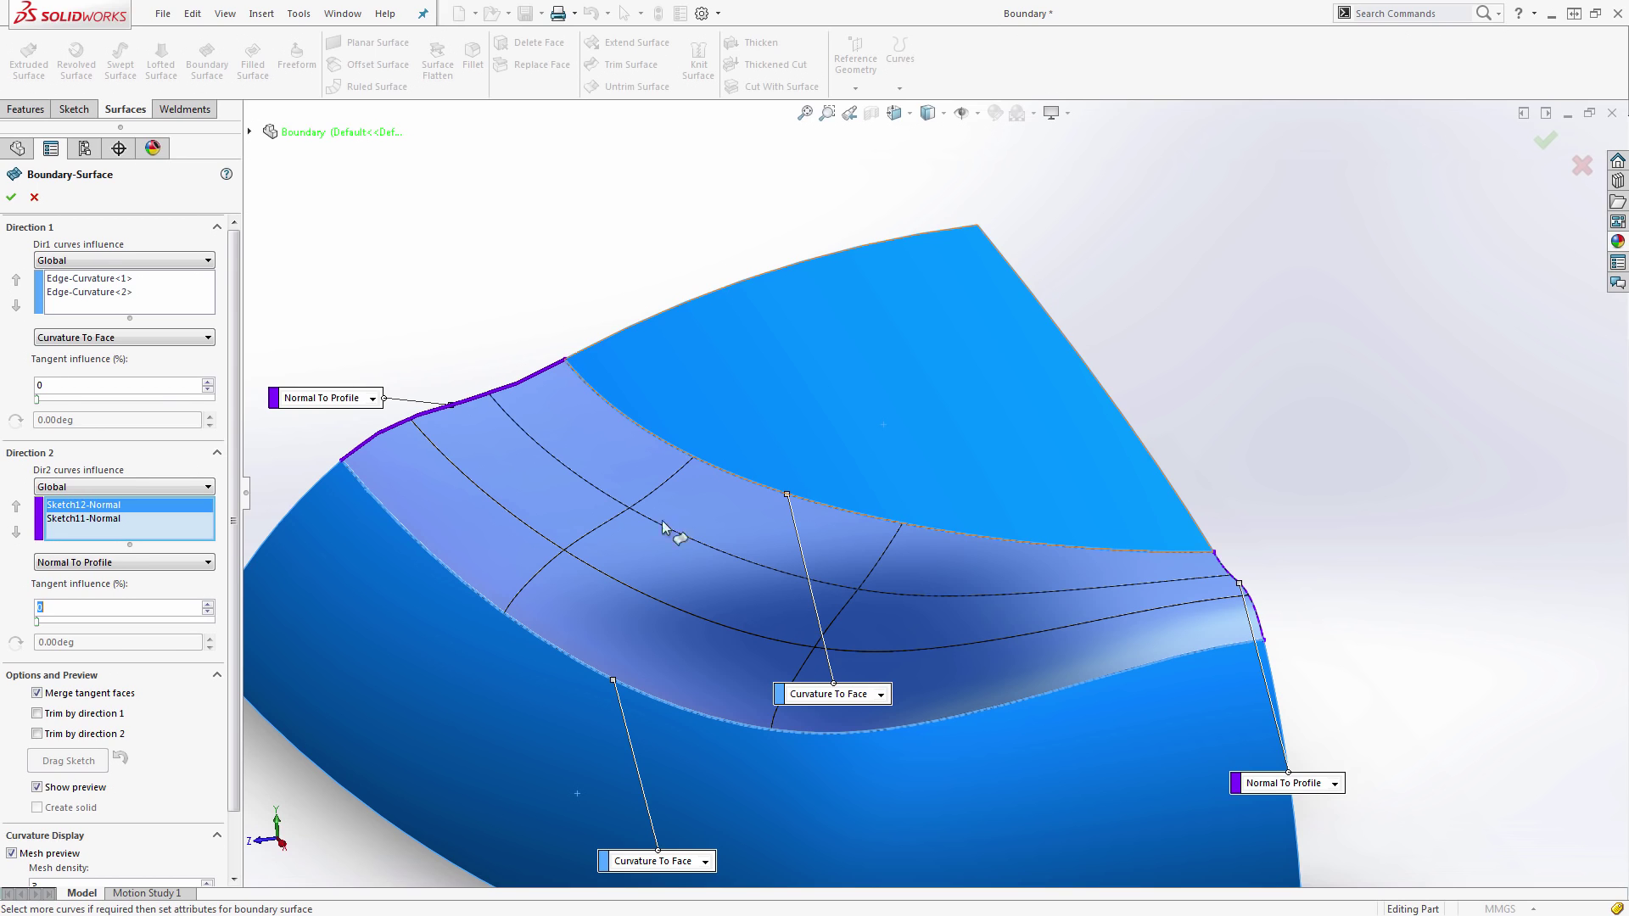
# - Compare the blend's shape from the side with Direction 1 tangent influence at 100% and at 0%
pyautogui.moveTo(38, 398); pyautogui.dragTo(233, 398)
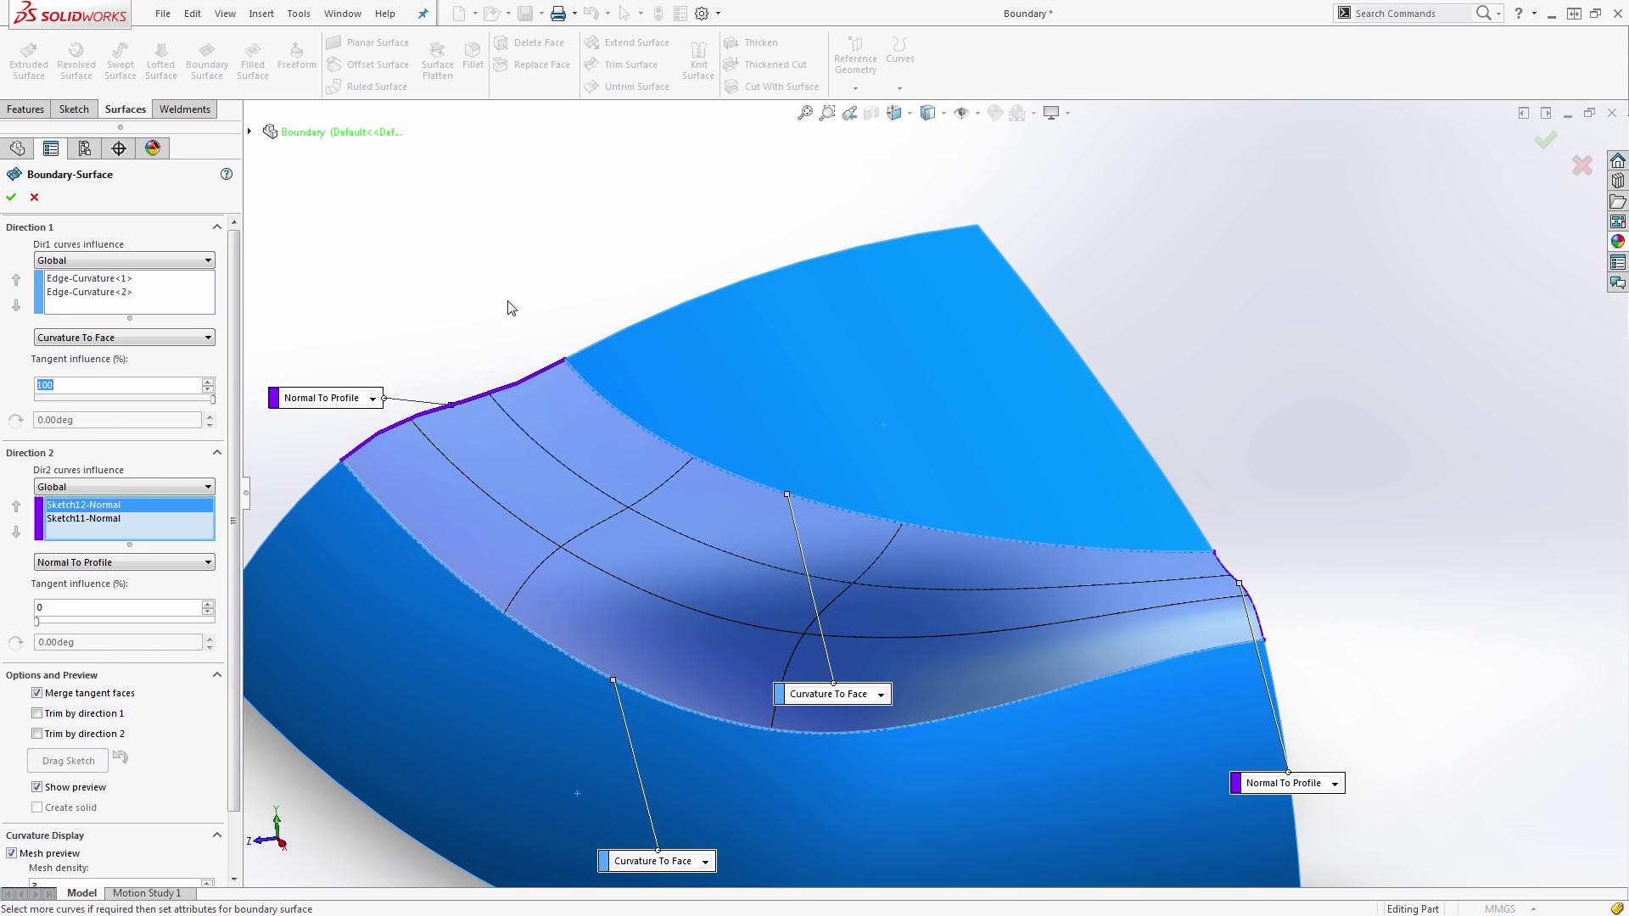
pyautogui.press('Up')
pyautogui.press('Up')
pyautogui.press('Up')
pyautogui.press('Up')
pyautogui.press('Up')
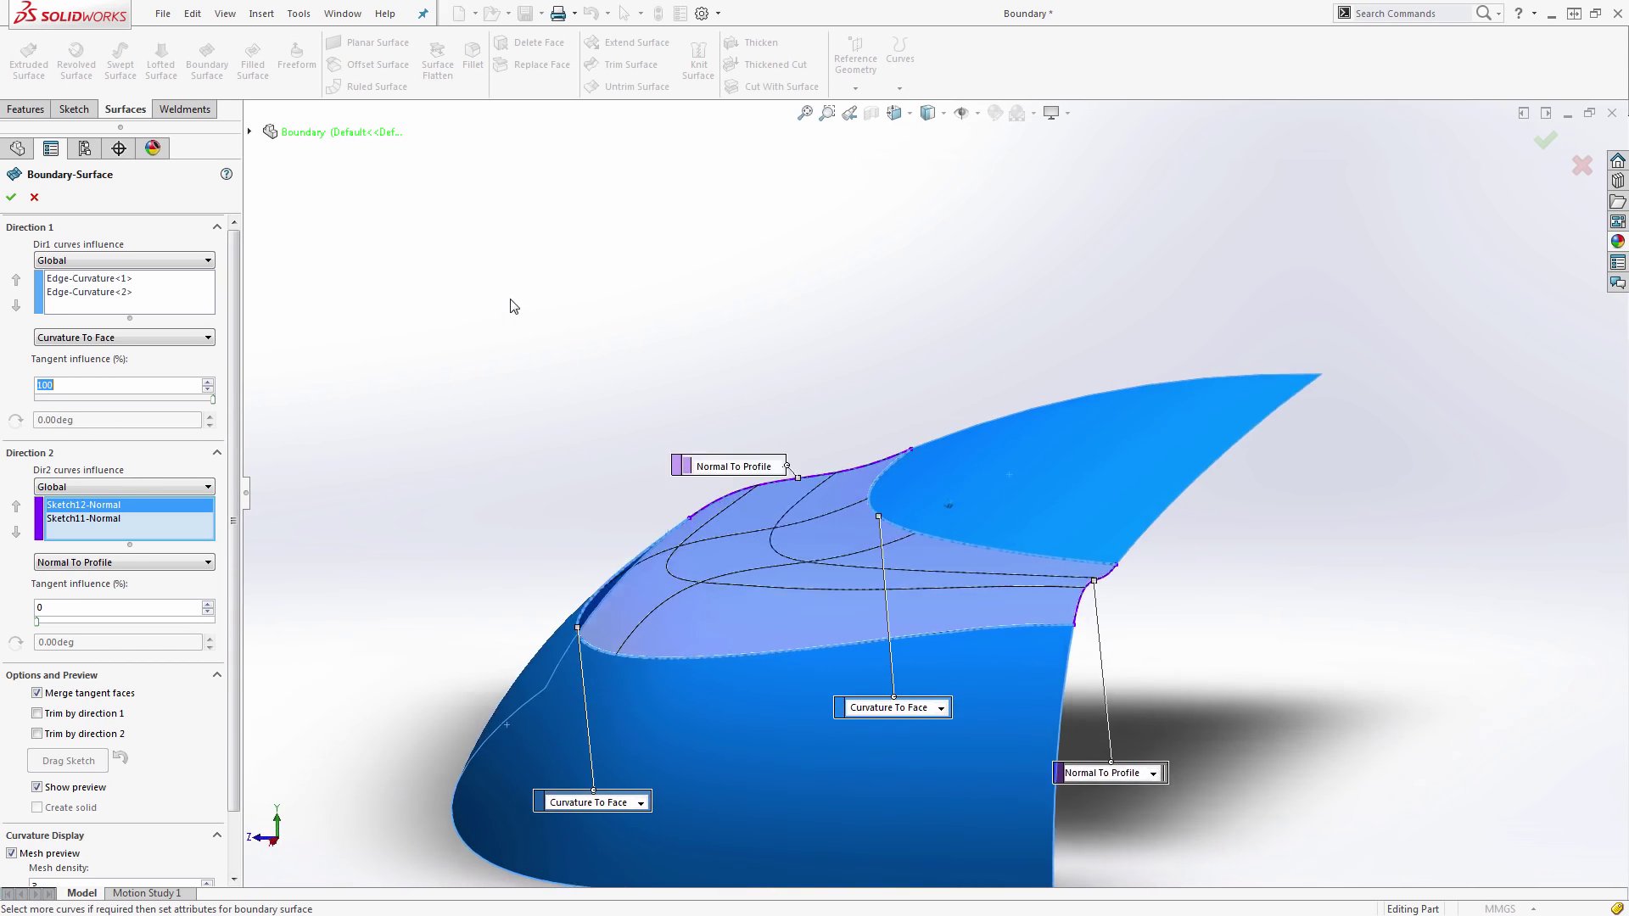
pyautogui.moveTo(214, 398); pyautogui.dragTo(37, 402)
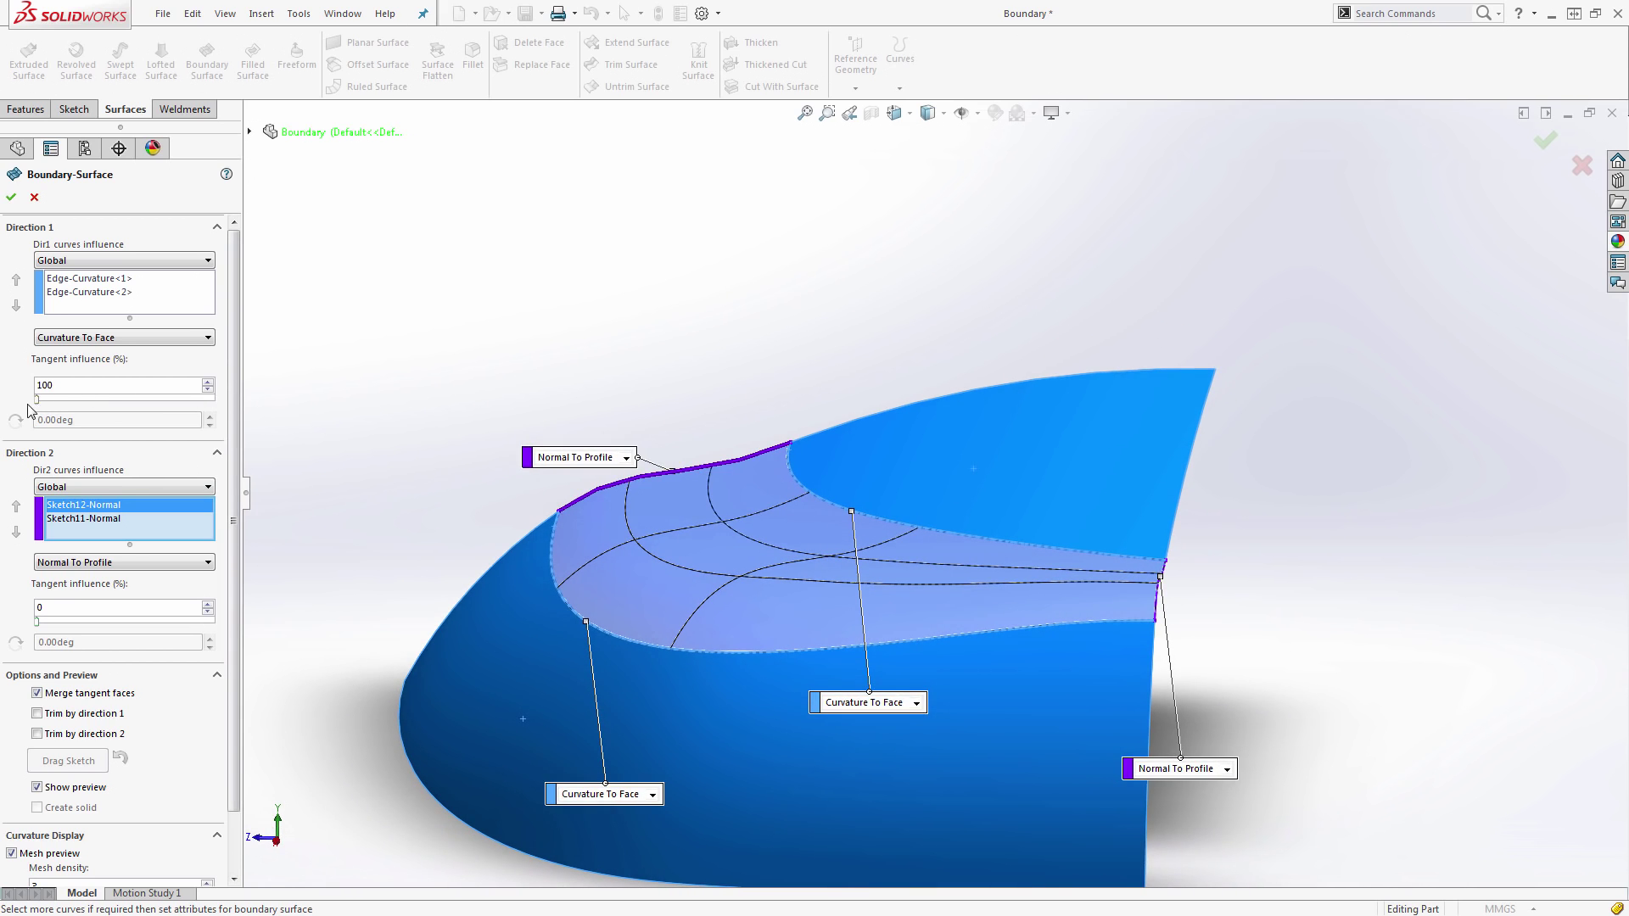
pyautogui.press('Left')
pyautogui.press('Left')
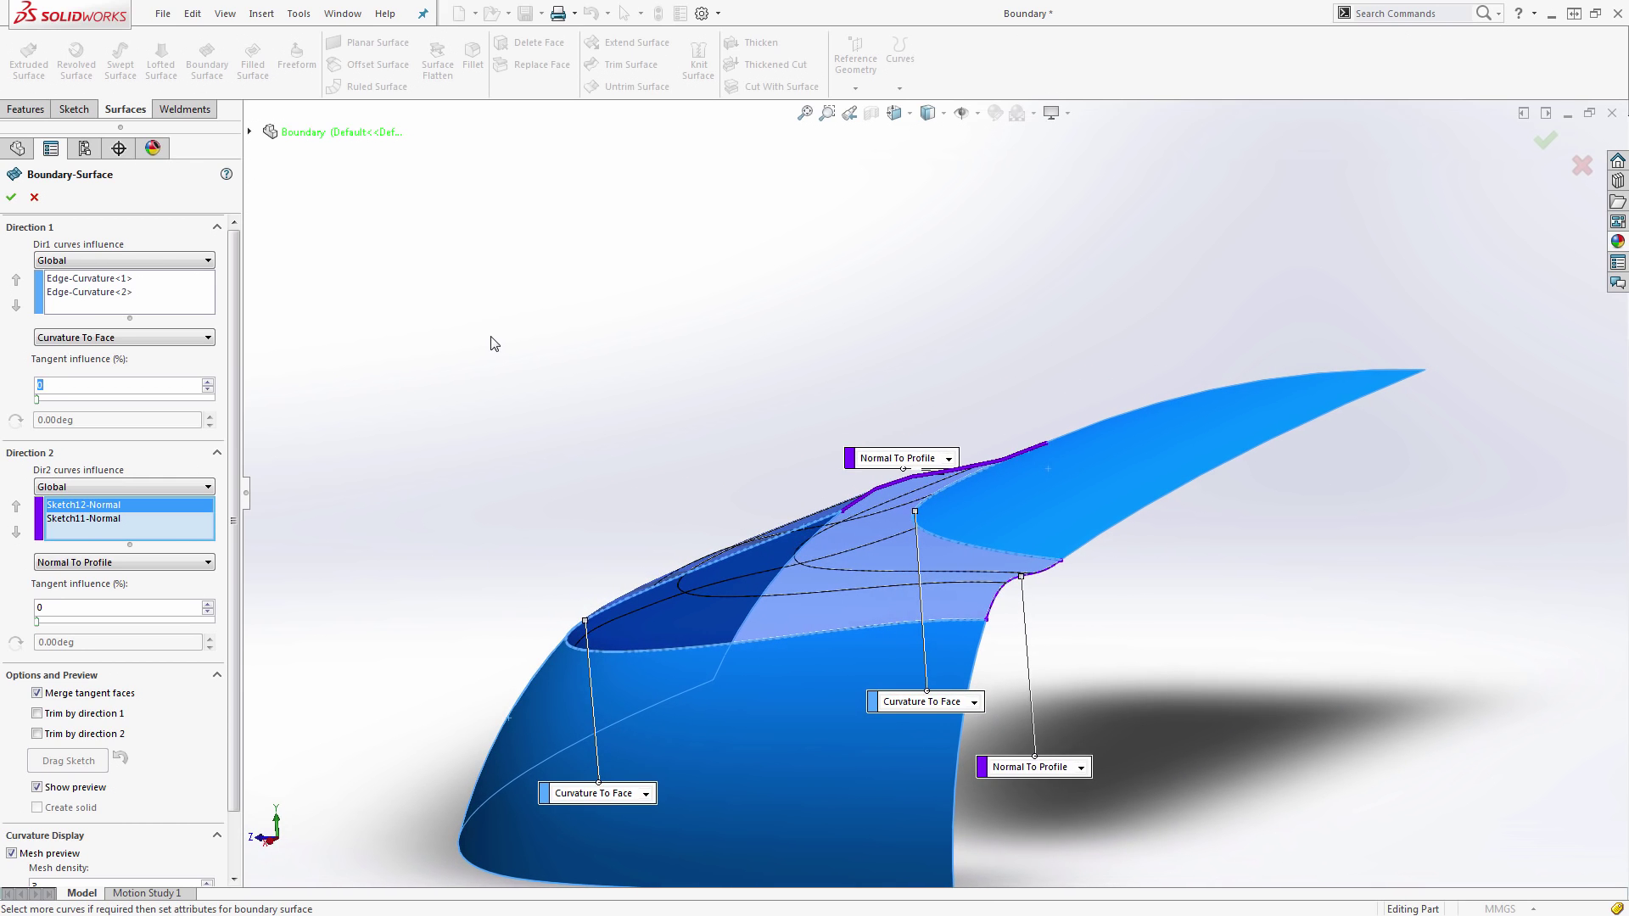
pyautogui.press('Left')
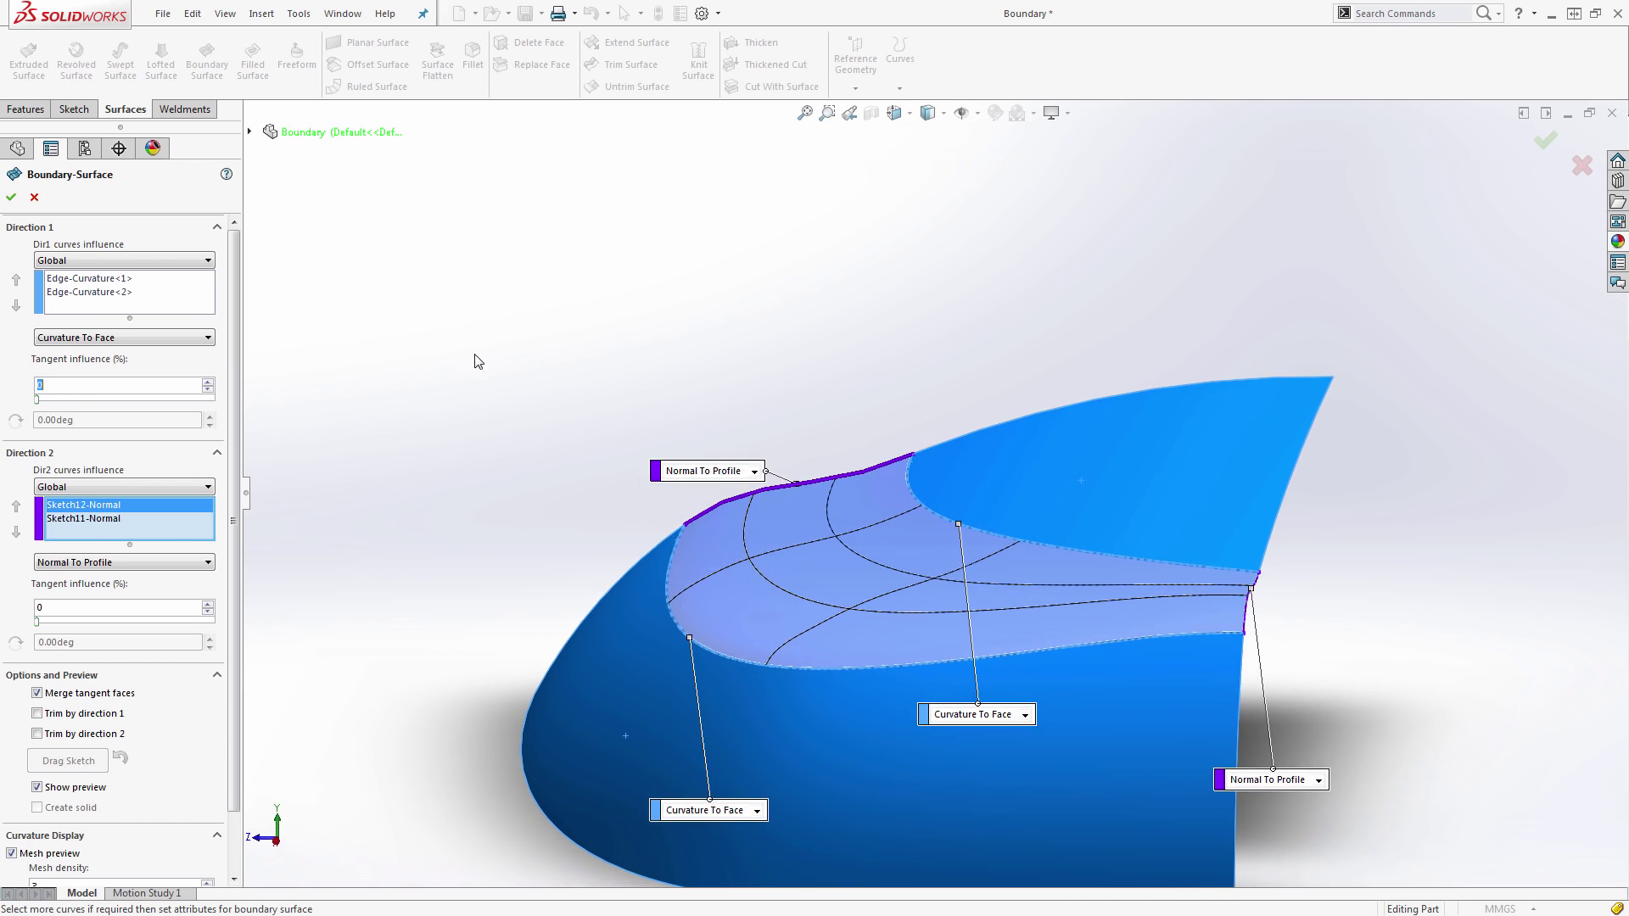
# - Leave the Direction 1 tangent influence at 0% and create the boundary surface
pyautogui.click(83, 399)
pyautogui.moveTo(83, 397); pyautogui.dragTo(22, 399)
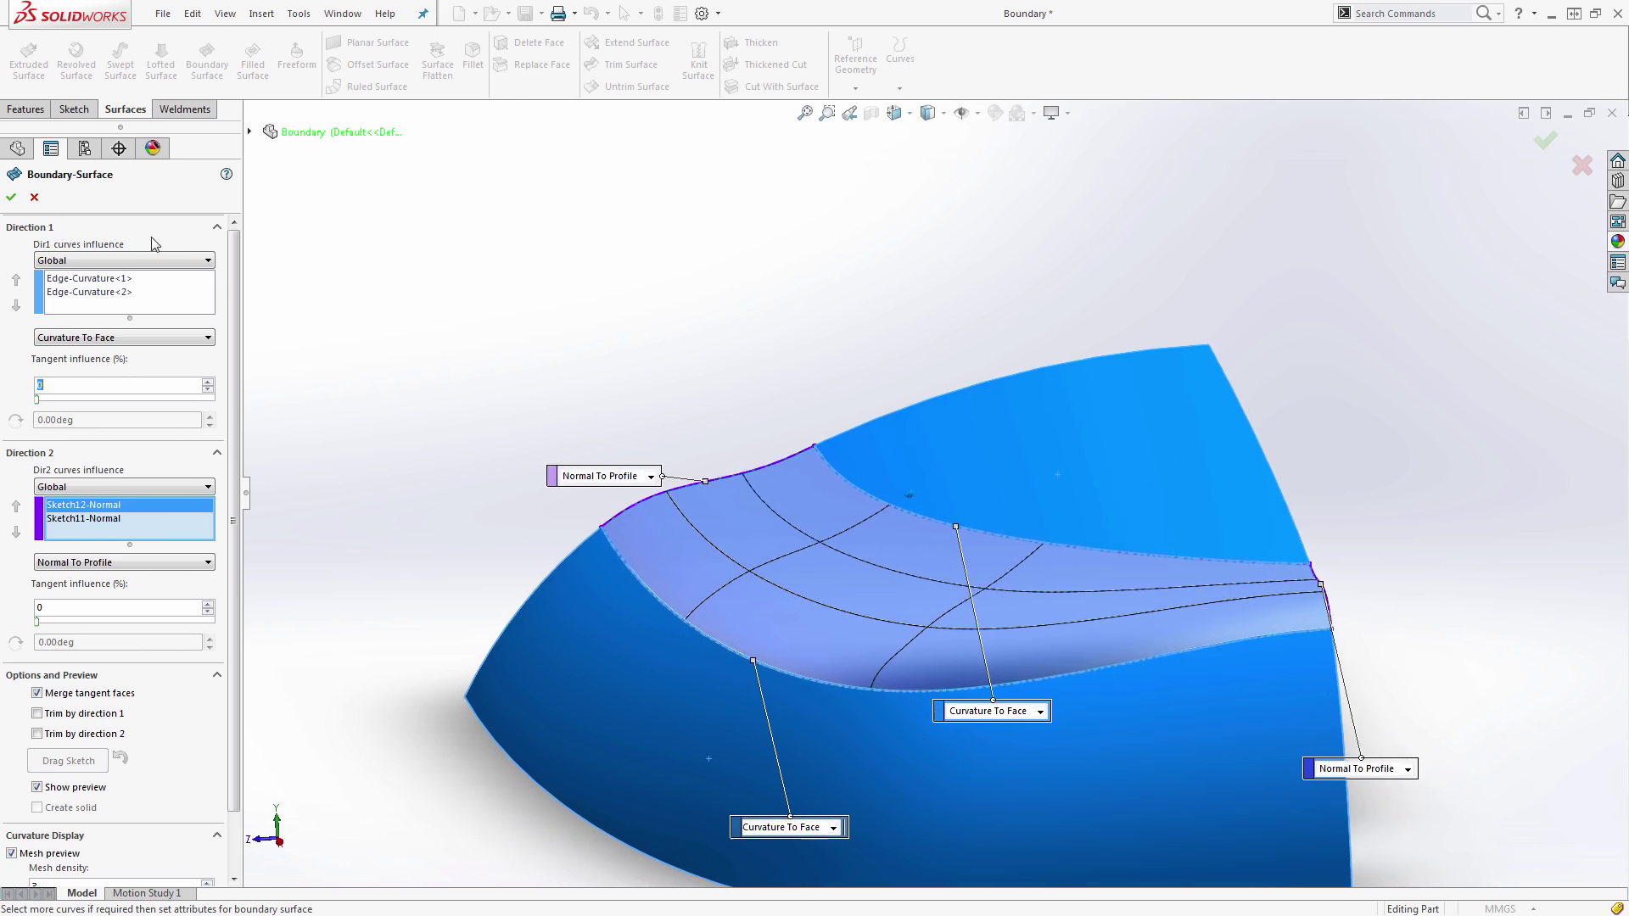
pyautogui.click(11, 197)
pyautogui.click(572, 265)
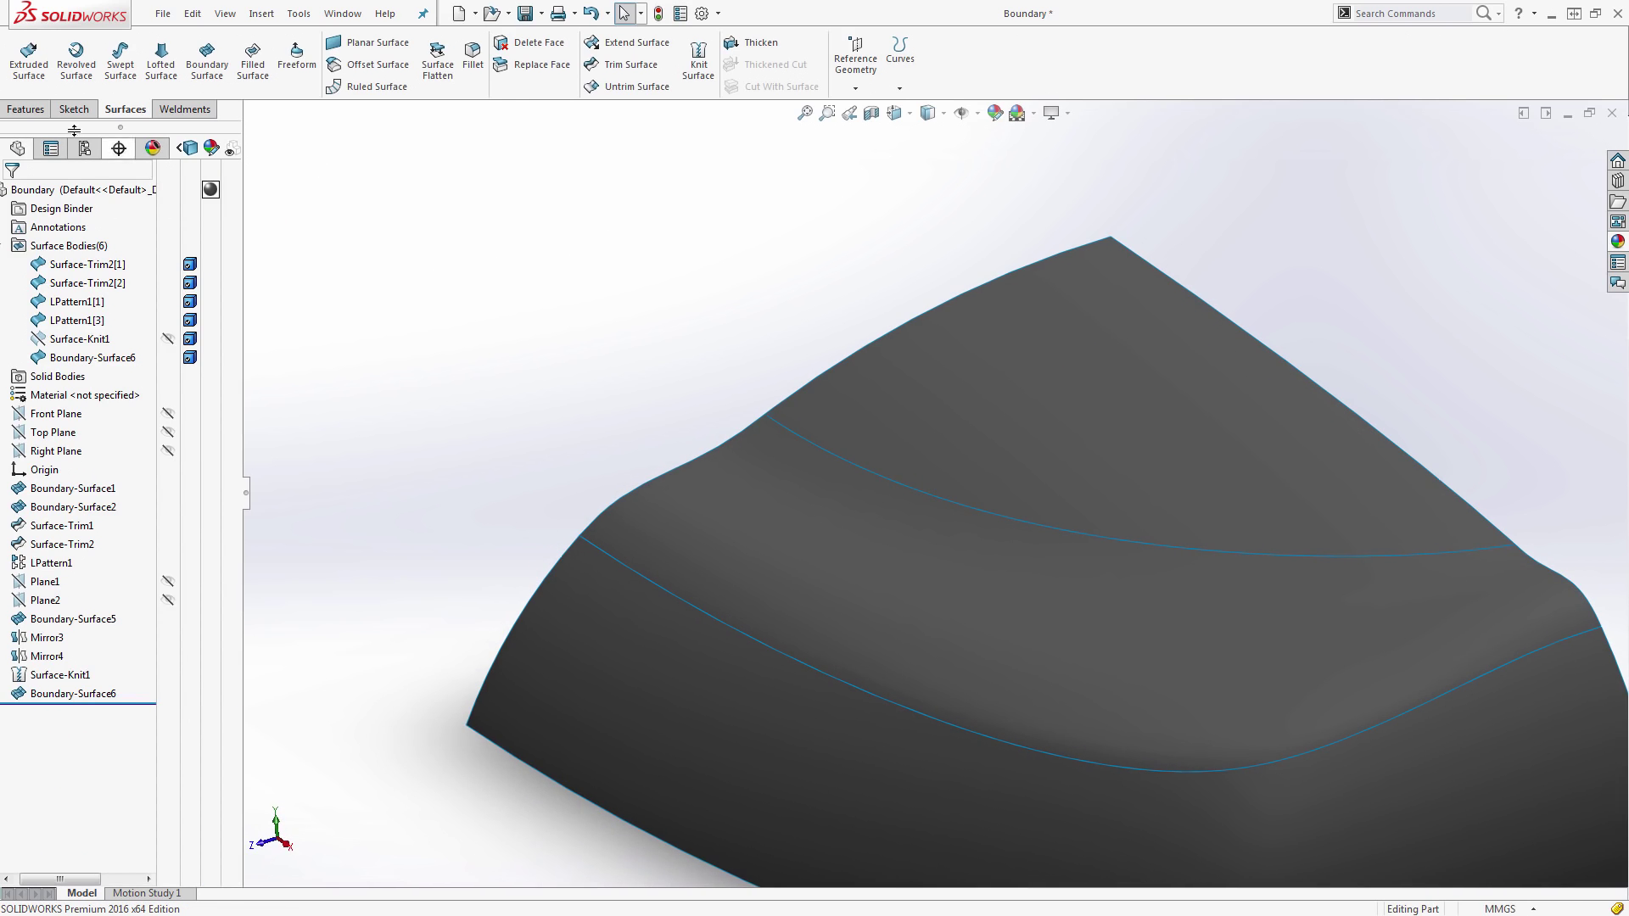
# - Mirror the upper surface, the blend and the lower surface about Plane1
pyautogui.click(25, 108)
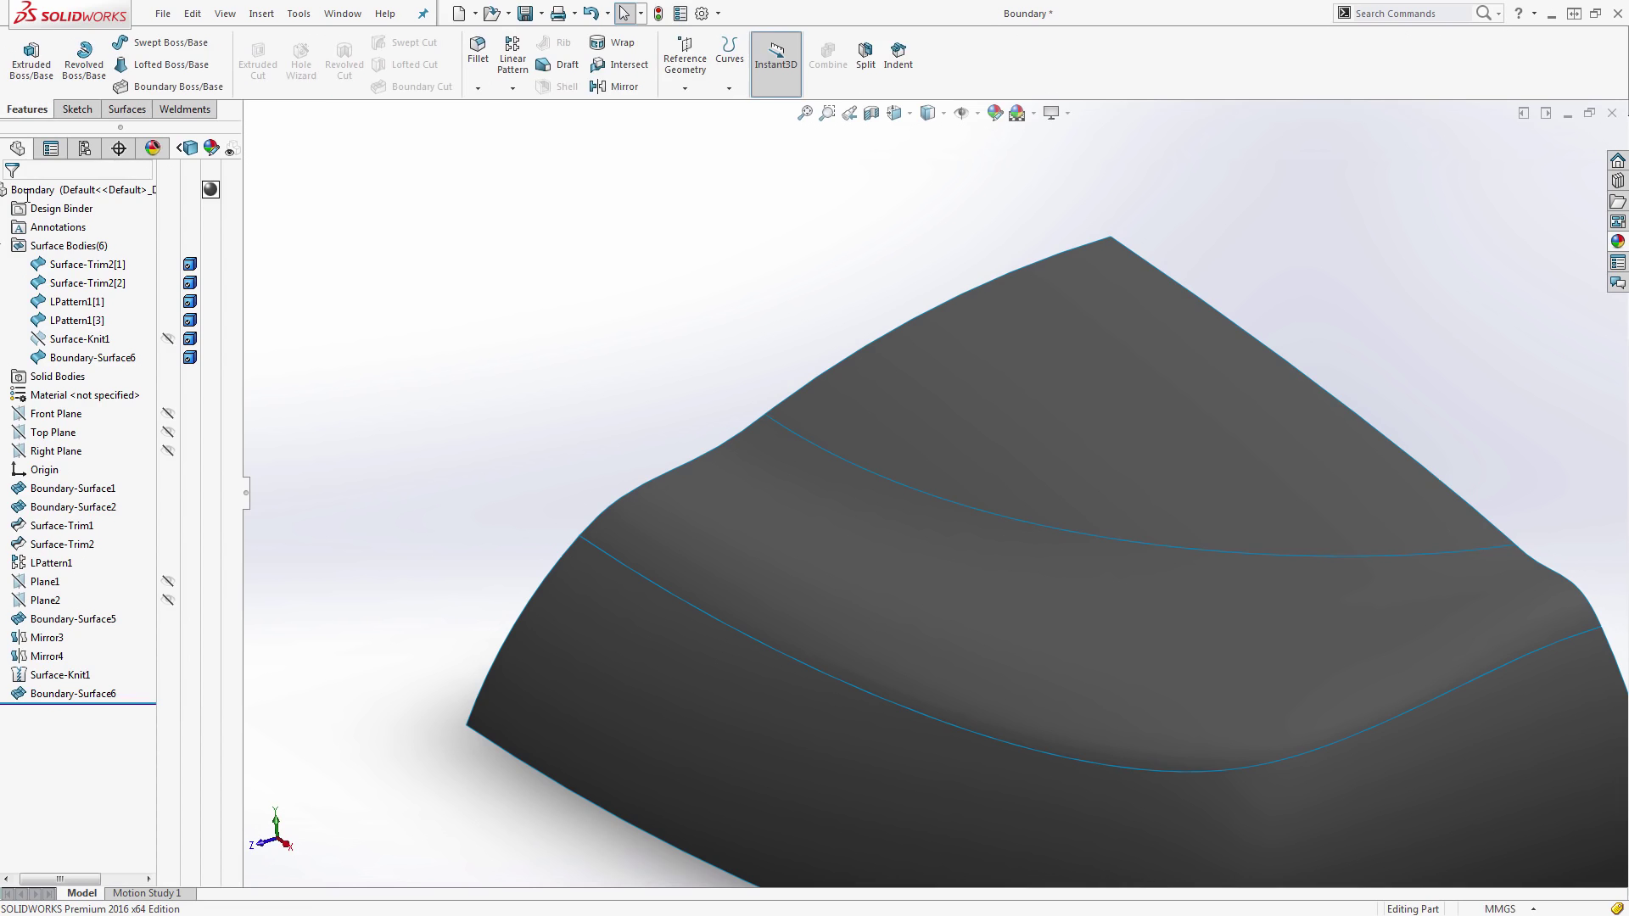
pyautogui.click(45, 581)
pyautogui.click(622, 86)
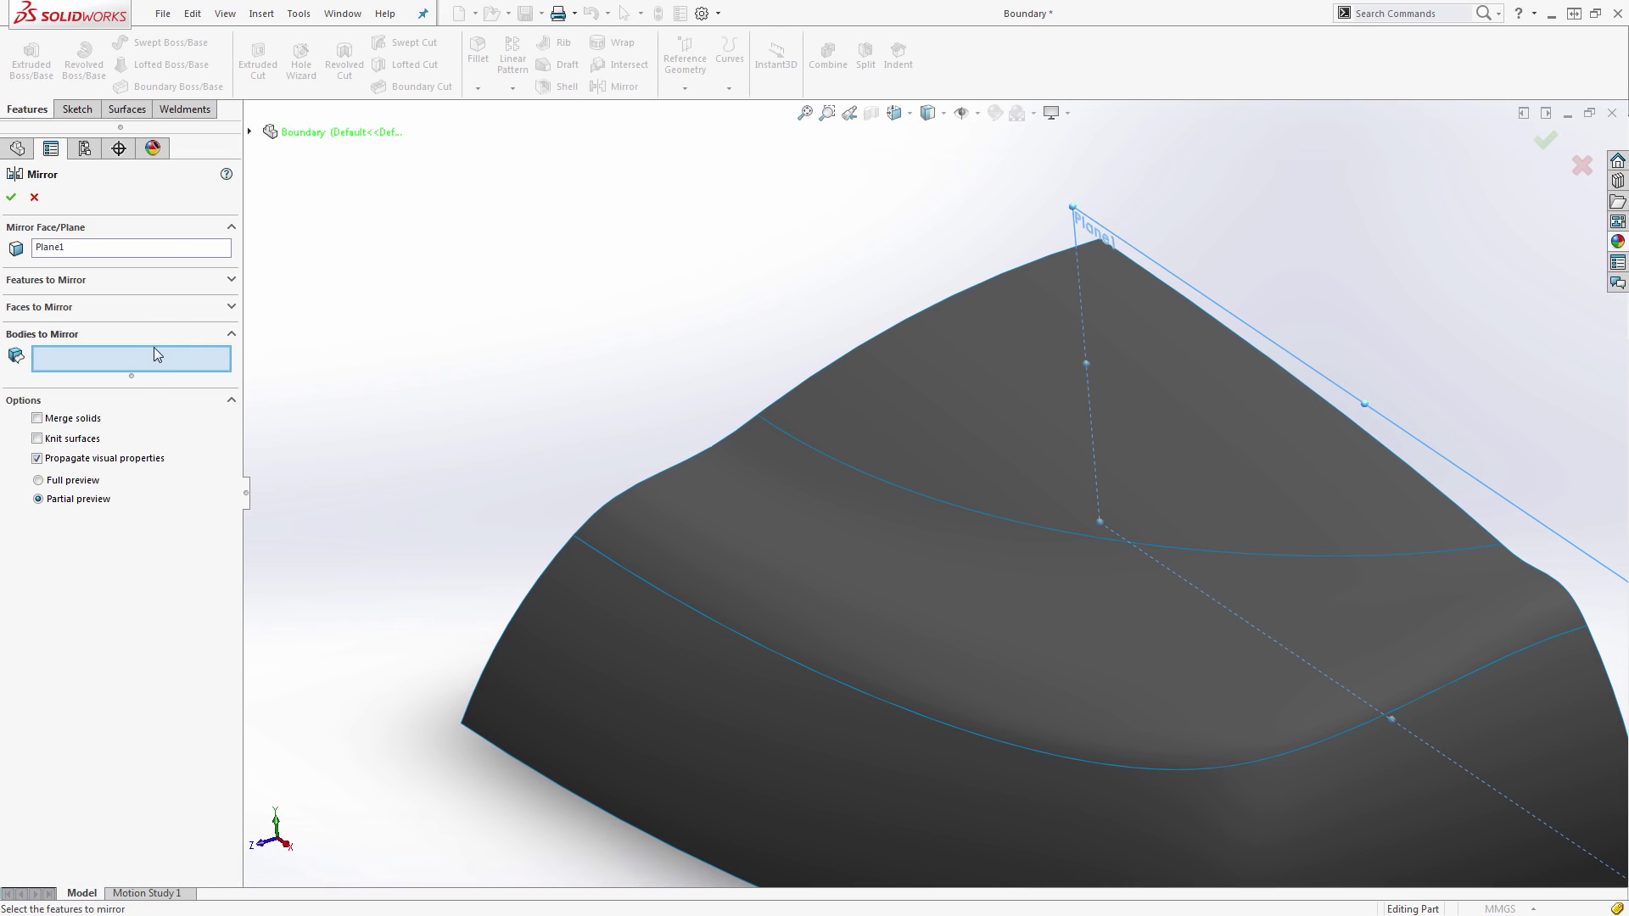
pyautogui.click(884, 484)
pyautogui.click(798, 585)
pyautogui.click(730, 652)
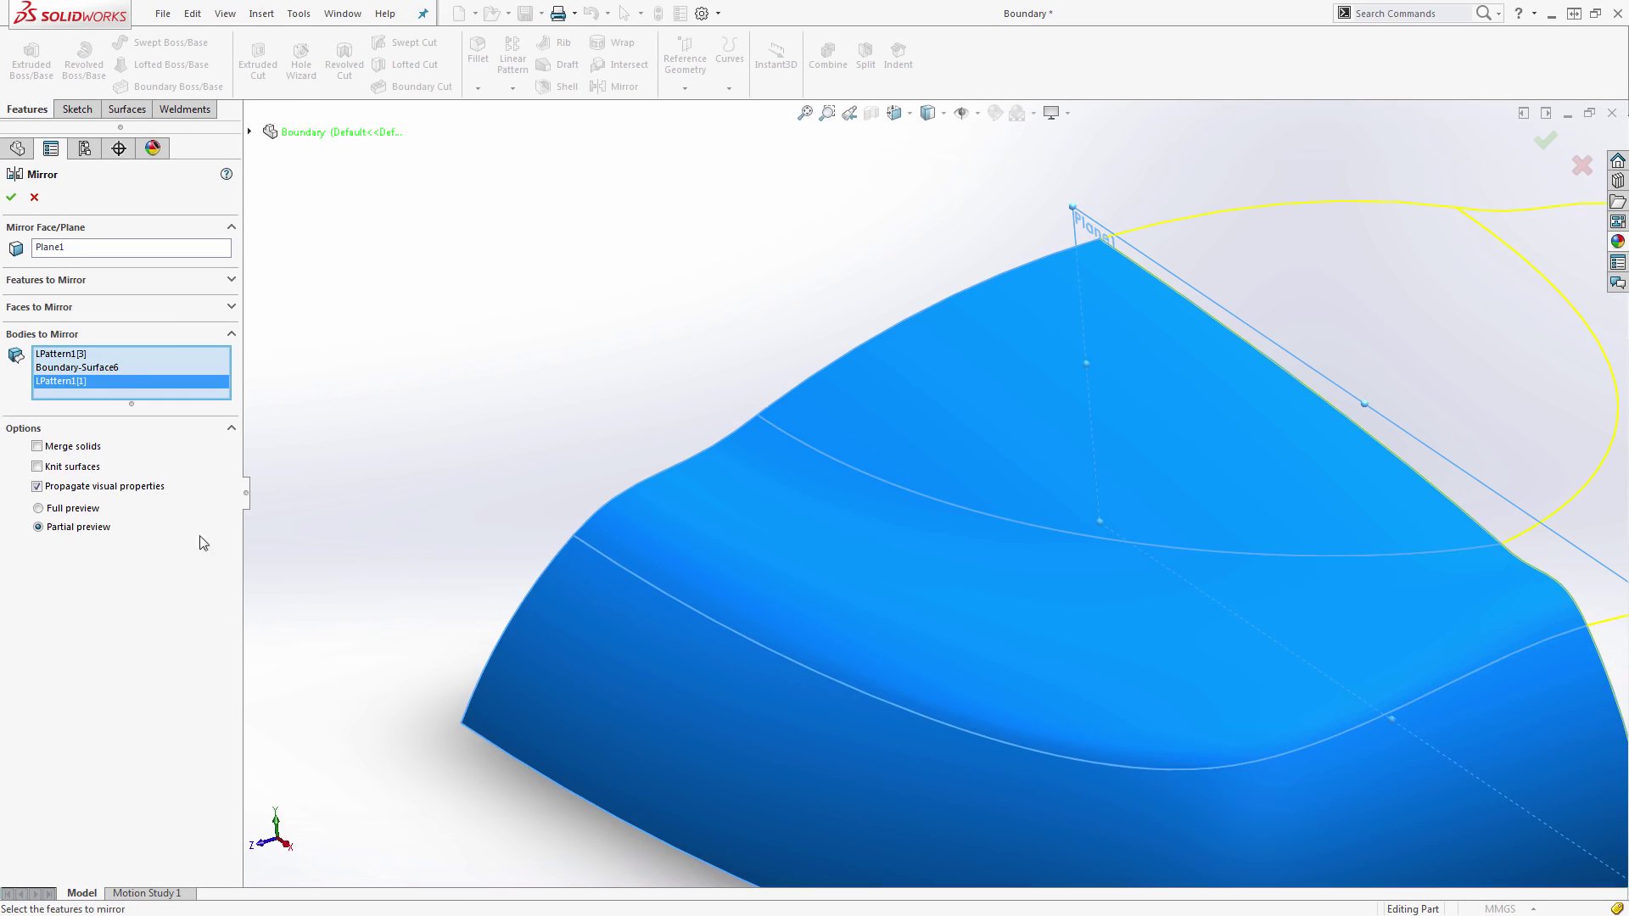
pyautogui.click(11, 197)
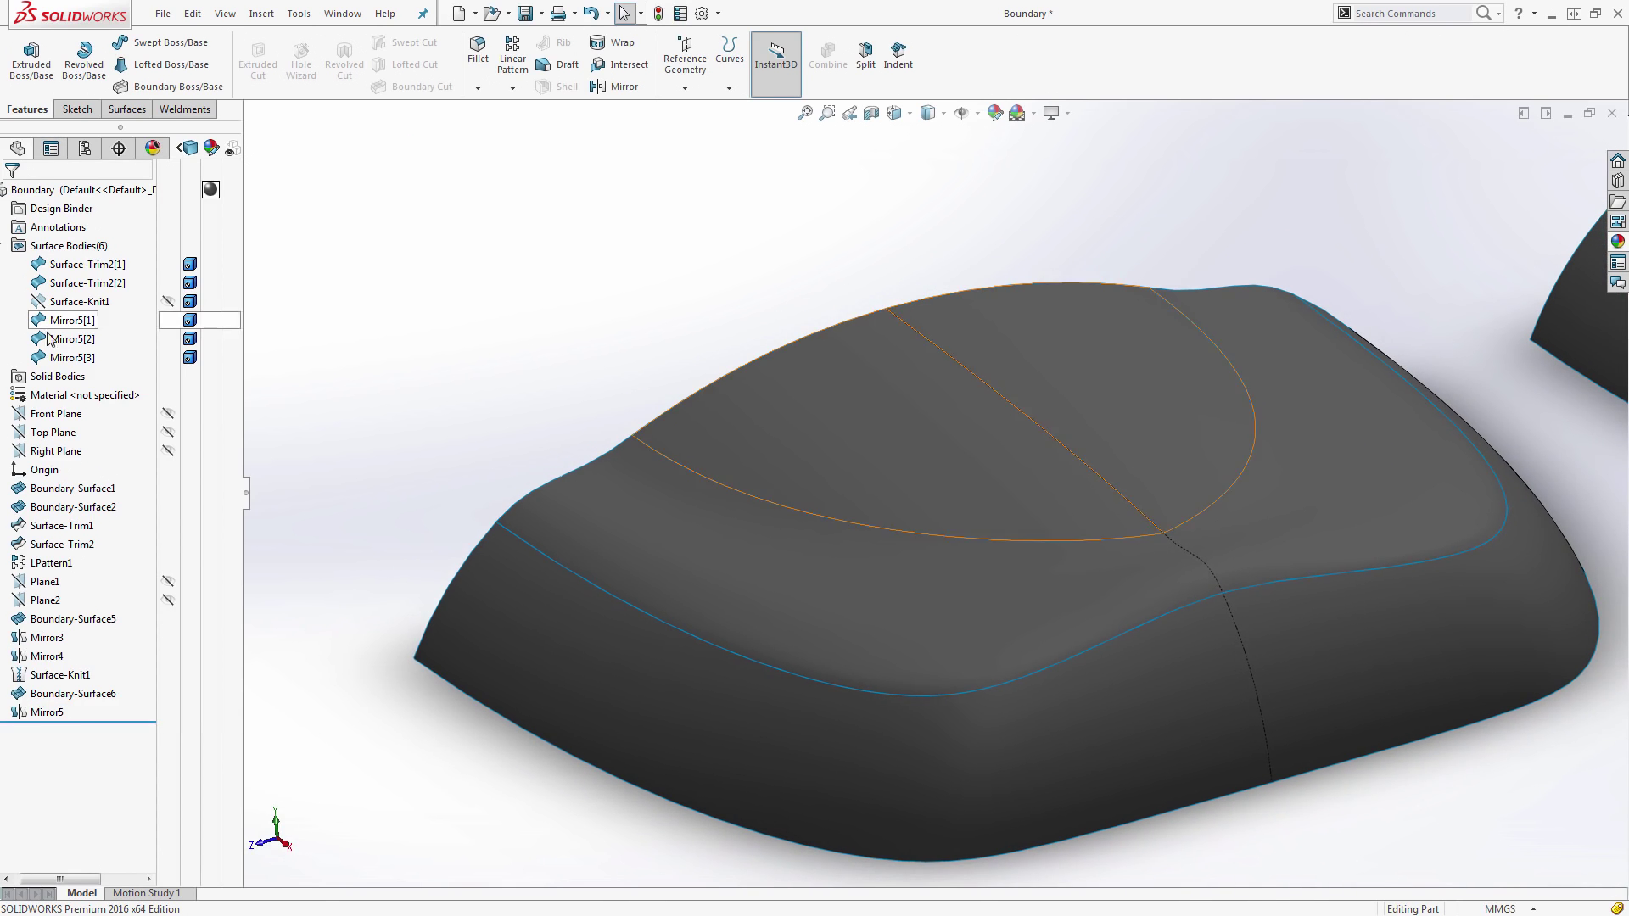
# - Mirror the three resulting surface bodies about the Right Plane
pyautogui.click(56, 450)
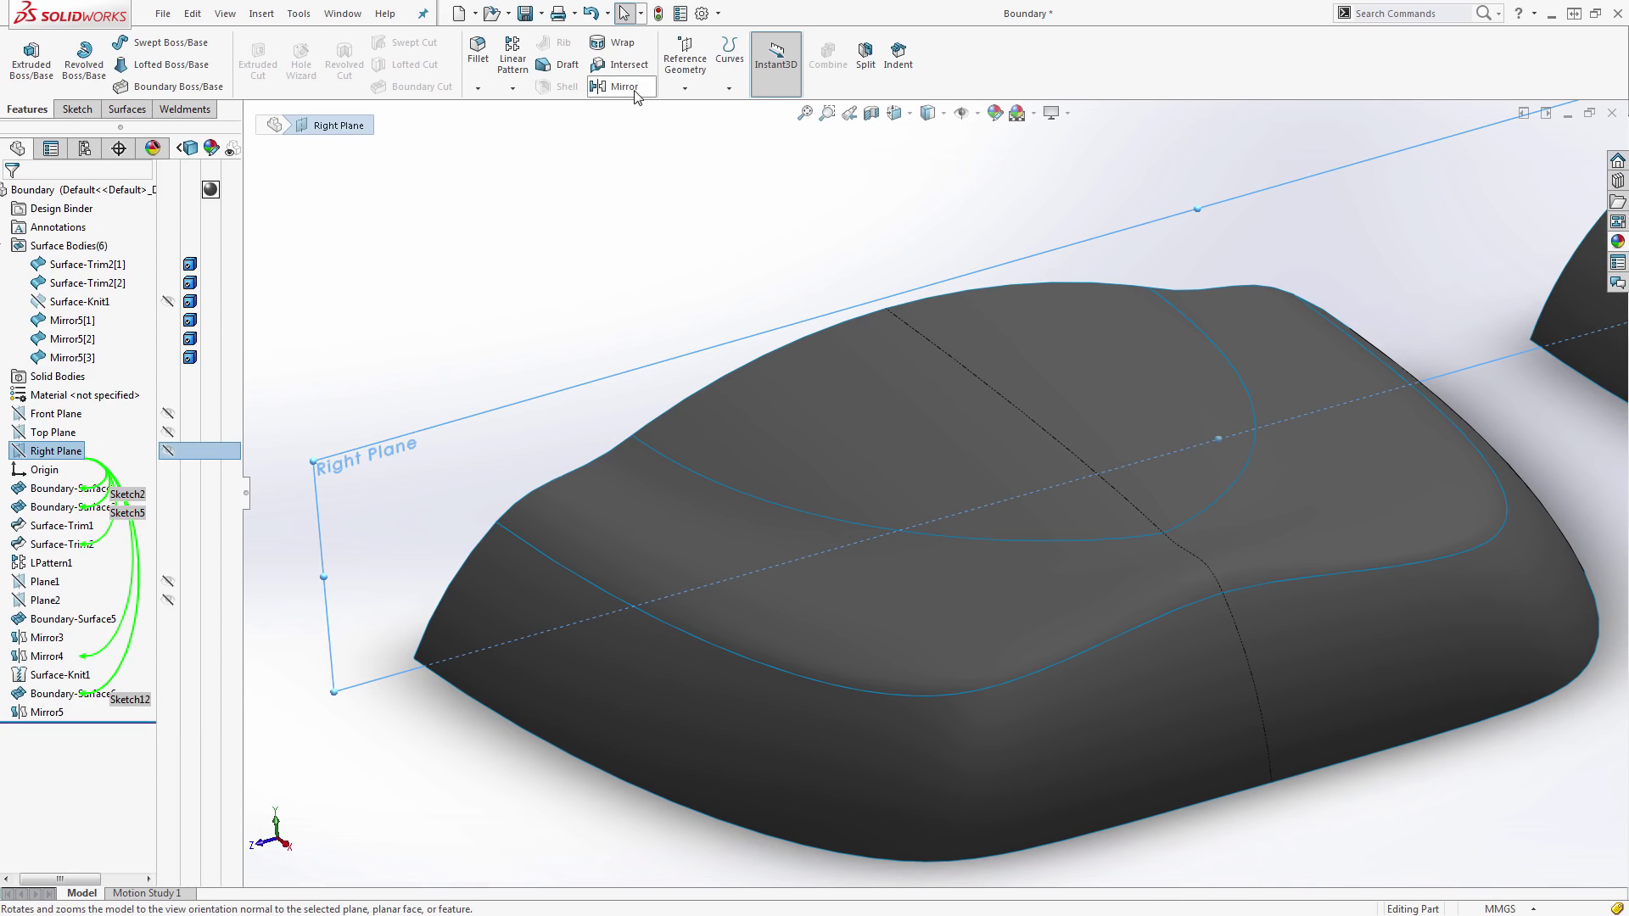
pyautogui.click(612, 85)
pyautogui.click(1345, 387)
pyautogui.click(1049, 441)
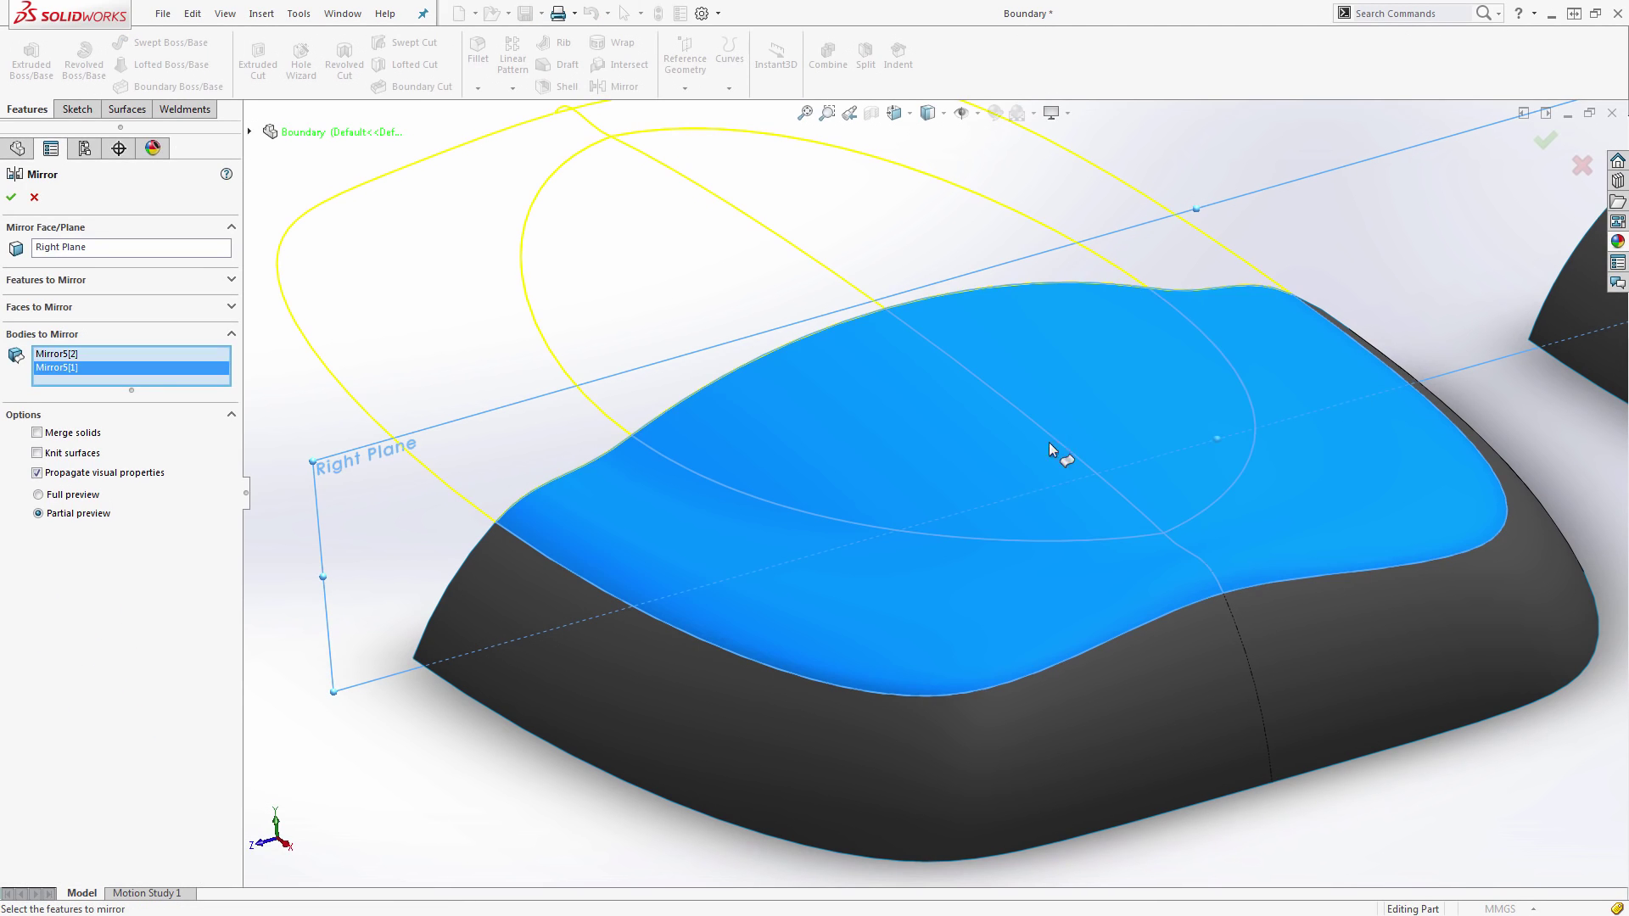
pyautogui.click(959, 718)
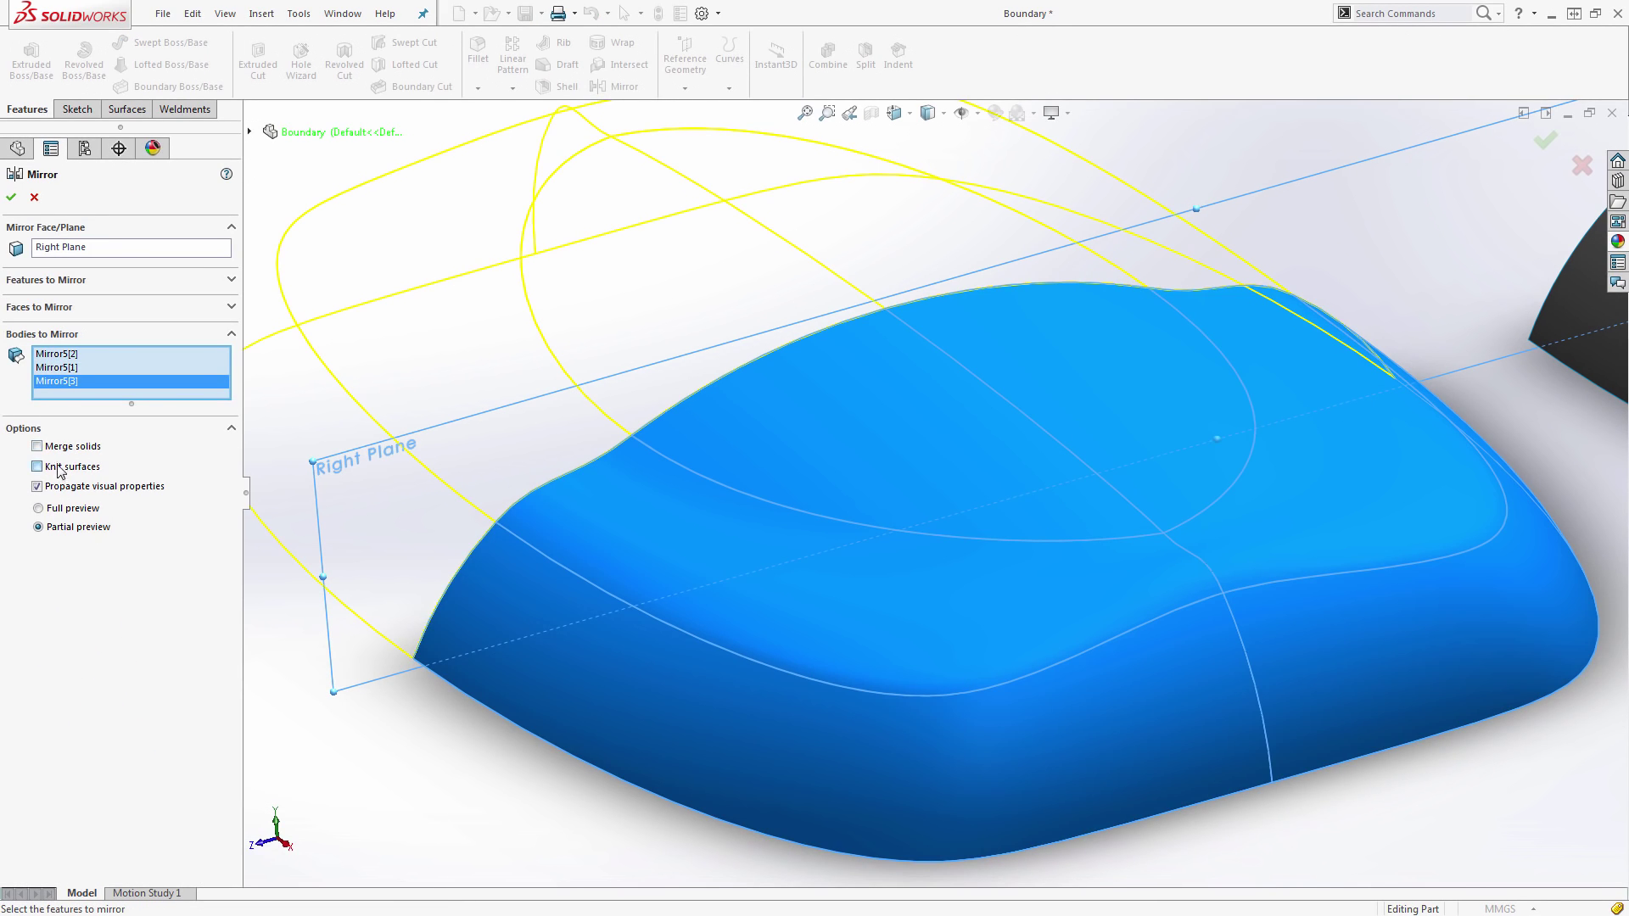
pyautogui.click(11, 196)
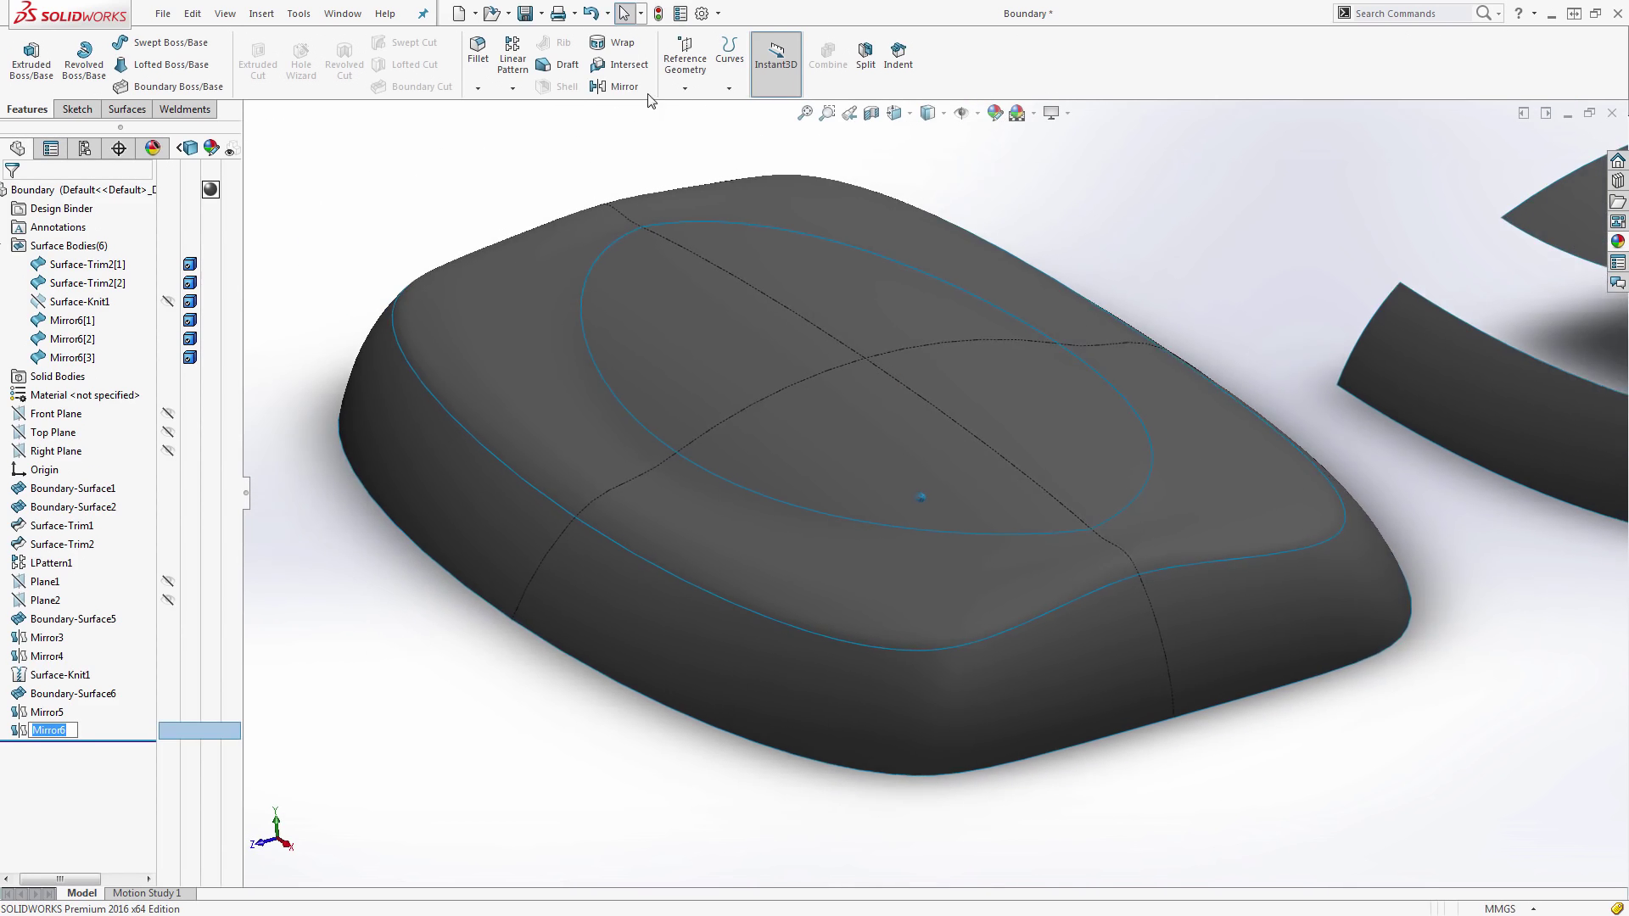
# - Knit the three mirrored surface bodies into one surface without merging entities
pyautogui.click(126, 109)
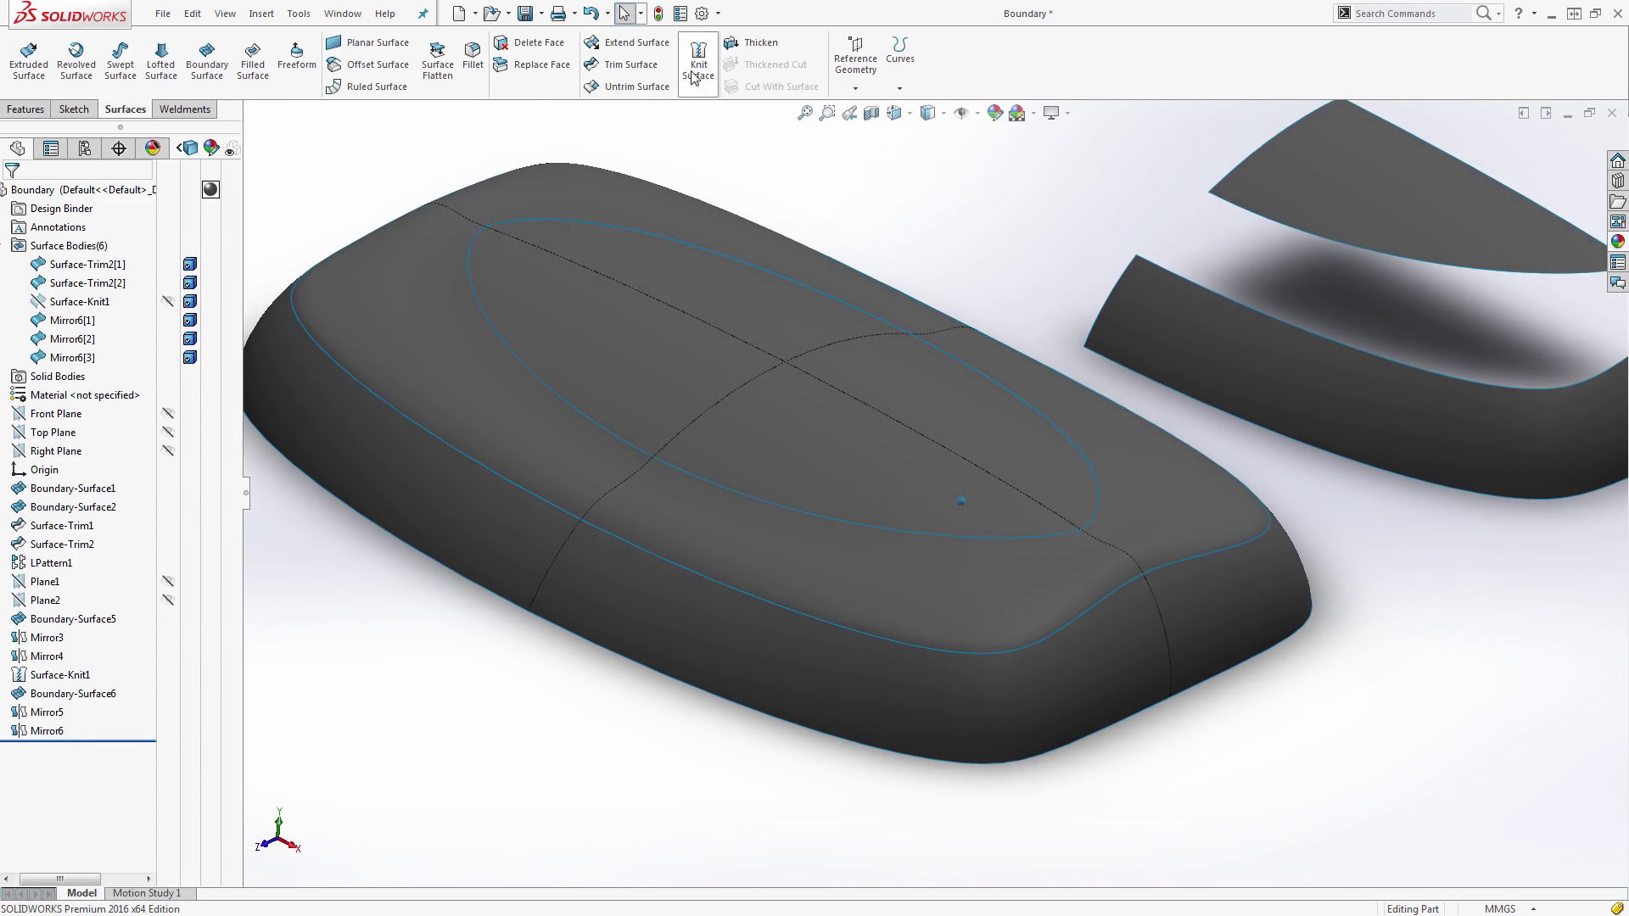
pyautogui.click(694, 78)
pyautogui.click(663, 204)
pyautogui.click(660, 267)
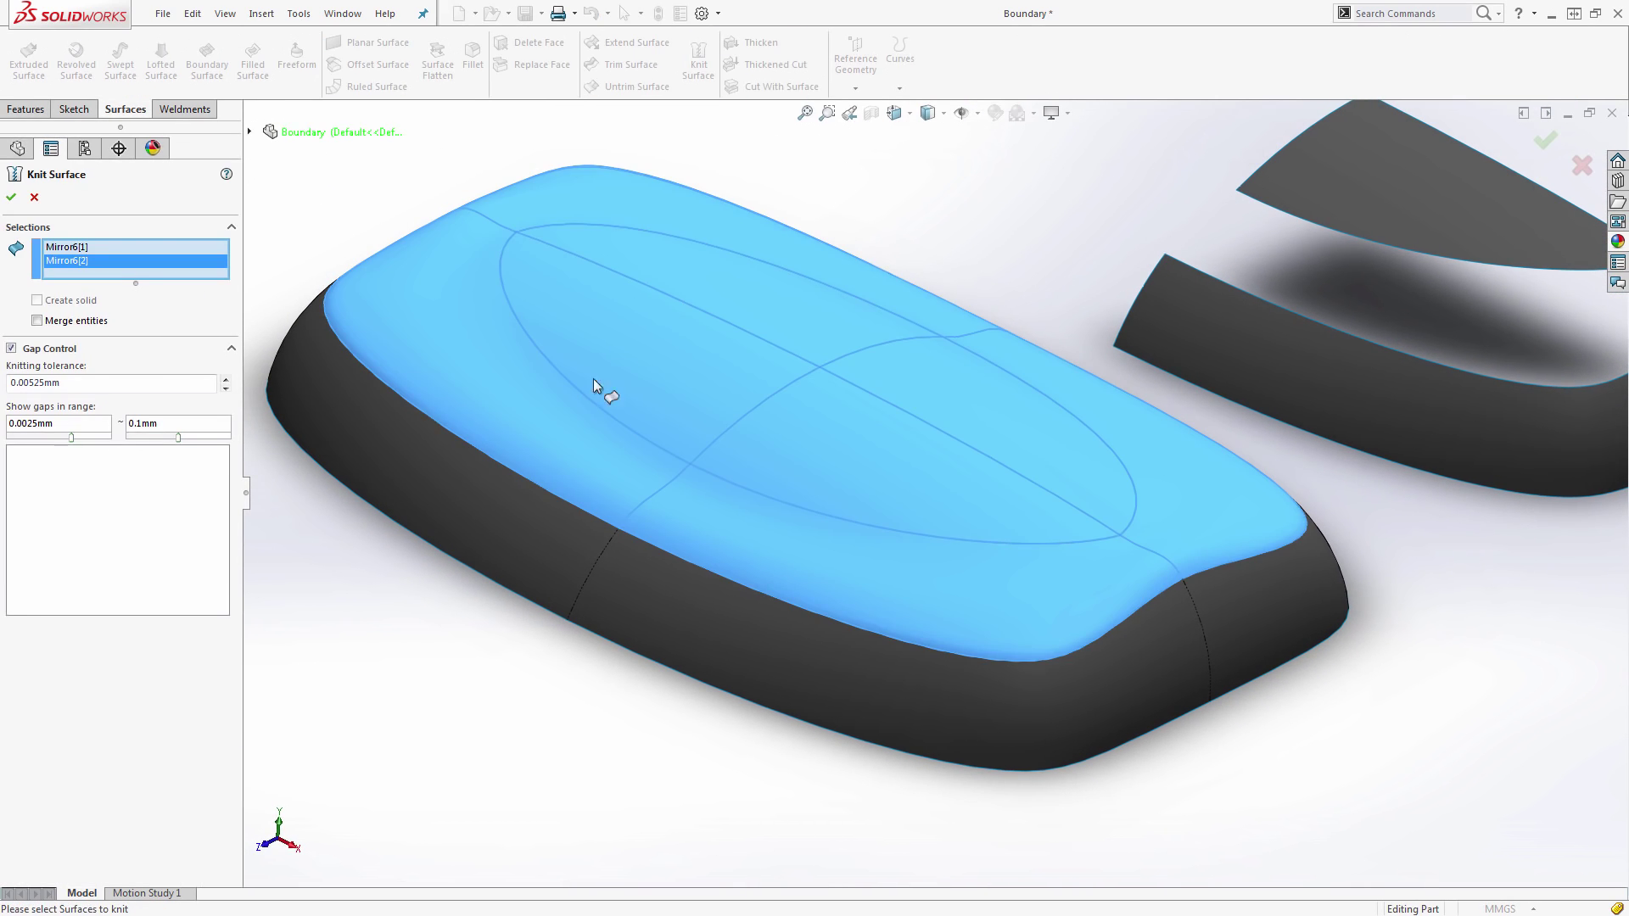
pyautogui.click(509, 506)
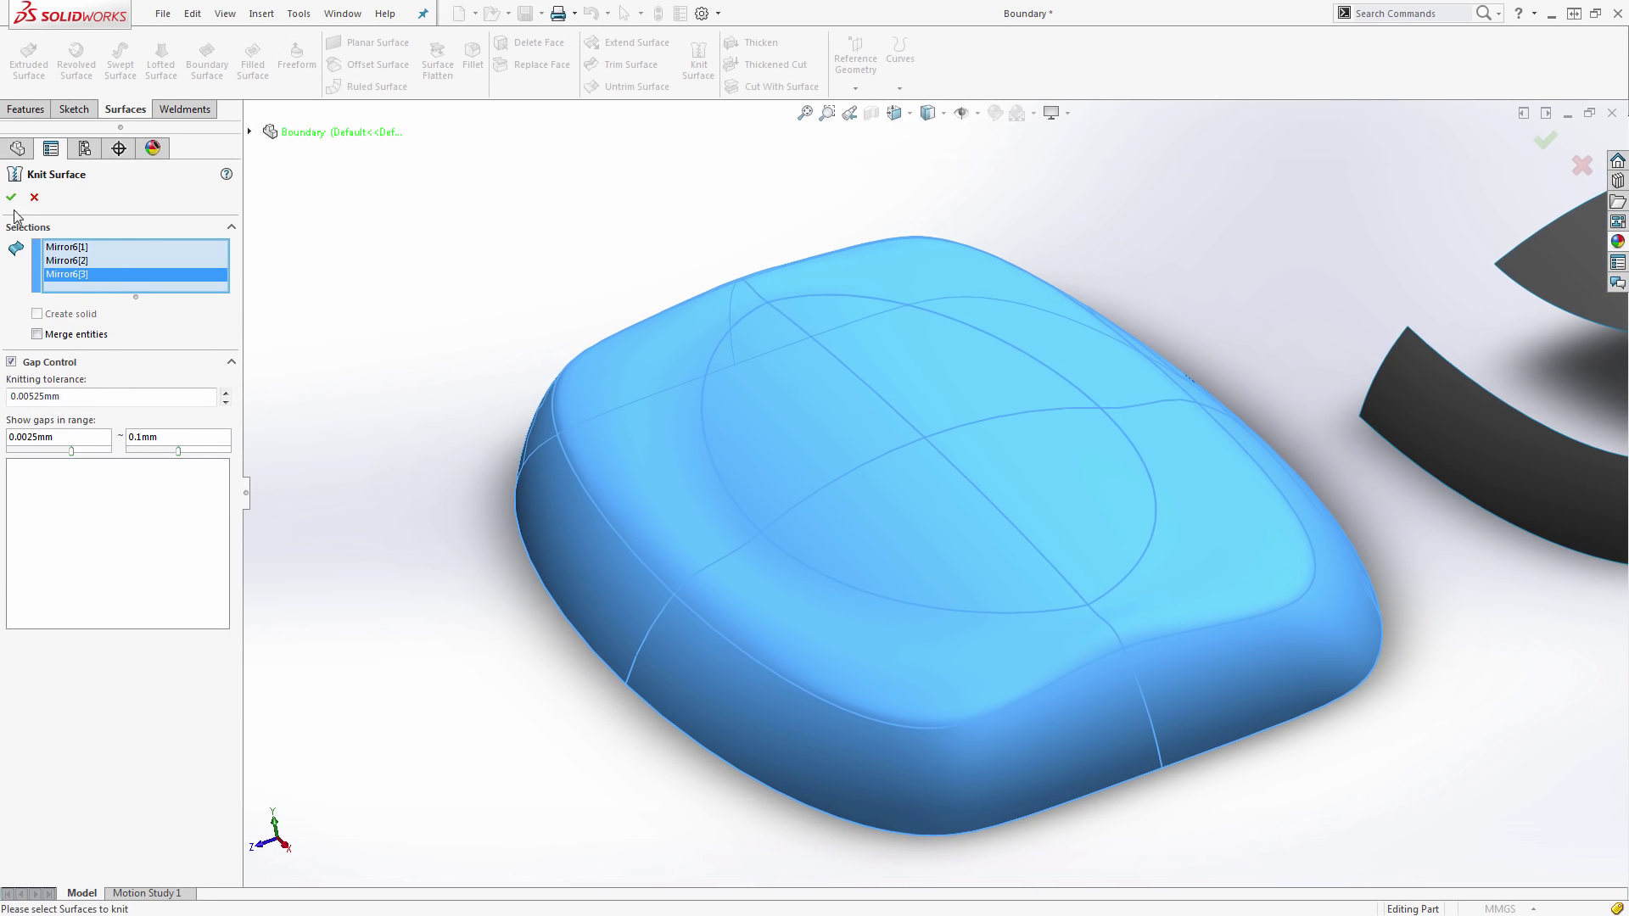
pyautogui.click(11, 197)
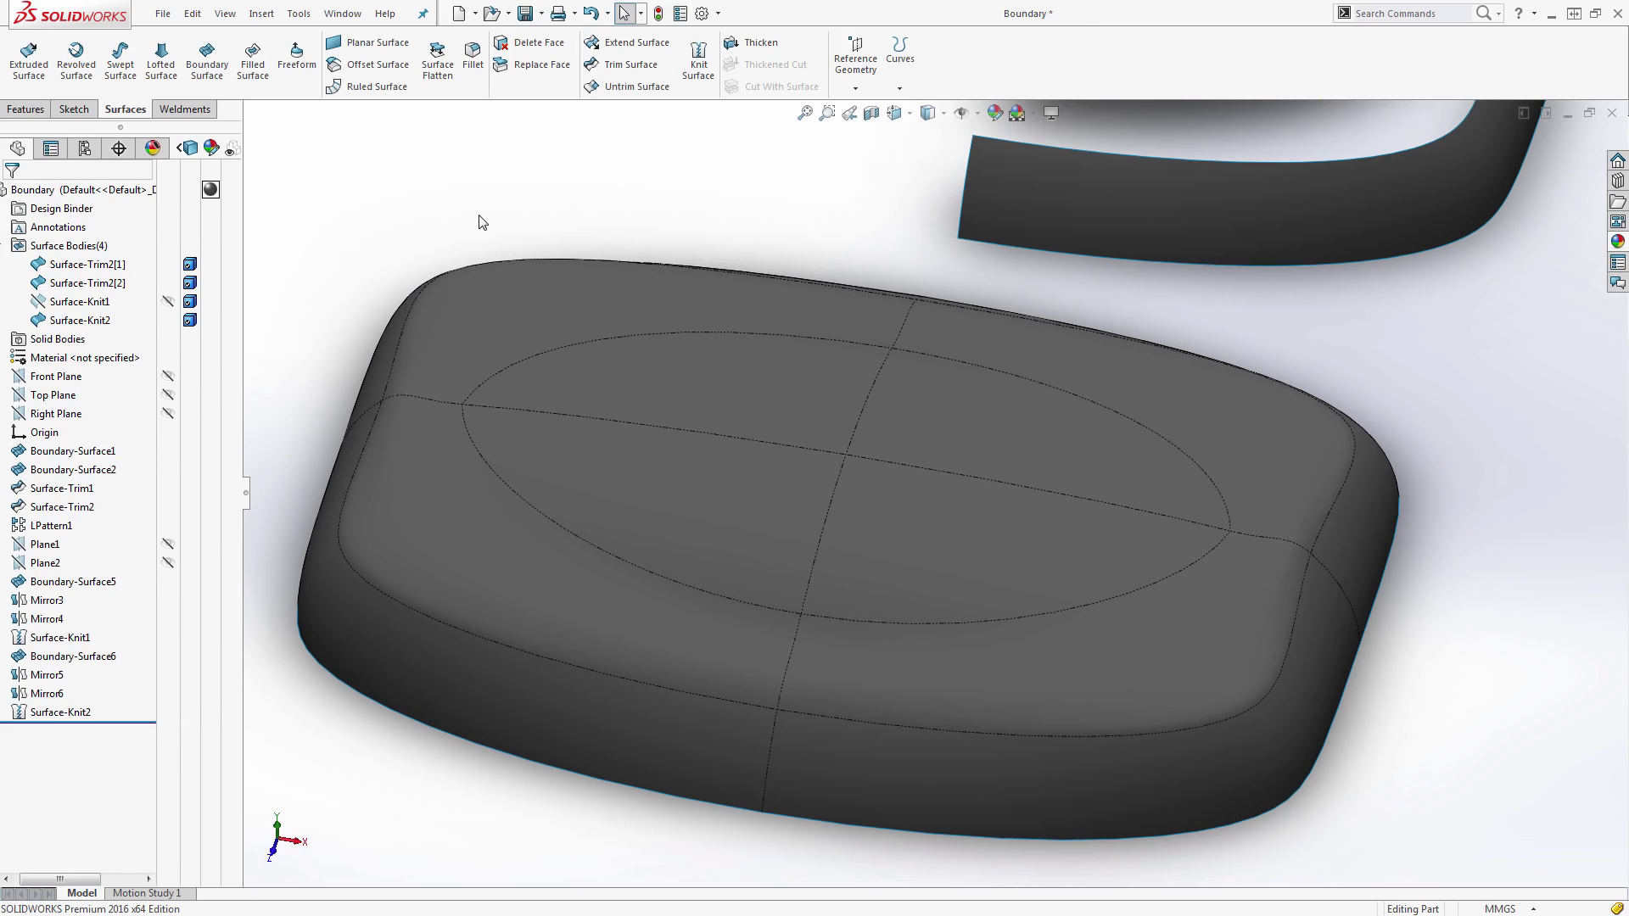
# - Examine the adjoining quarter faces of the knitted body's top oval and clear the selection
pyautogui.click(887, 499)
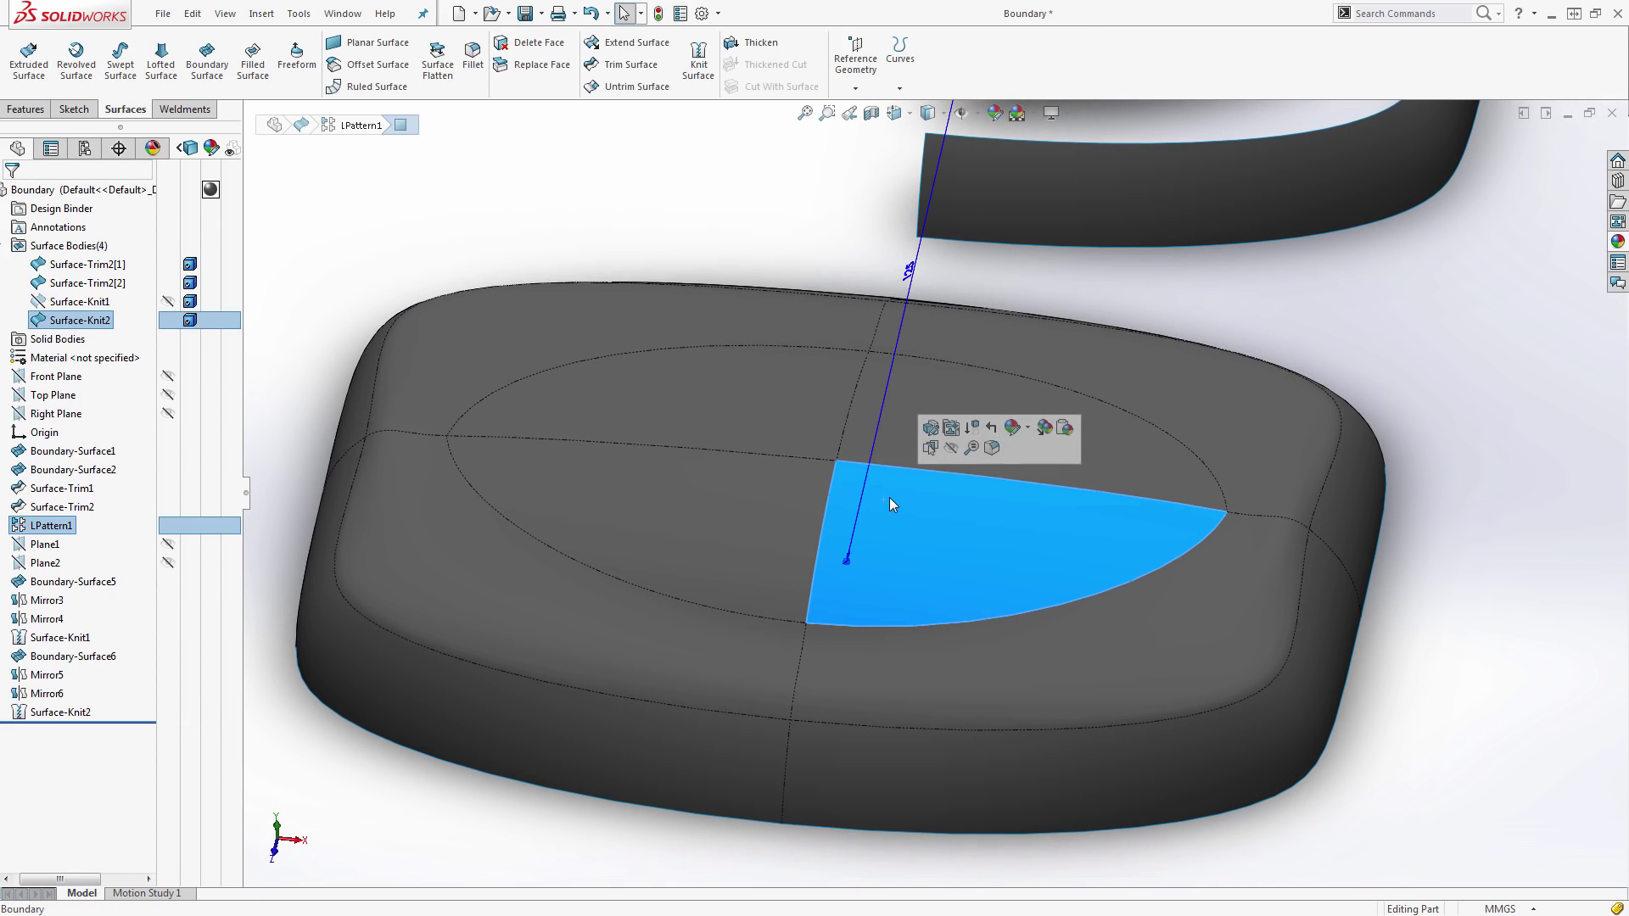
pyautogui.click(1154, 466)
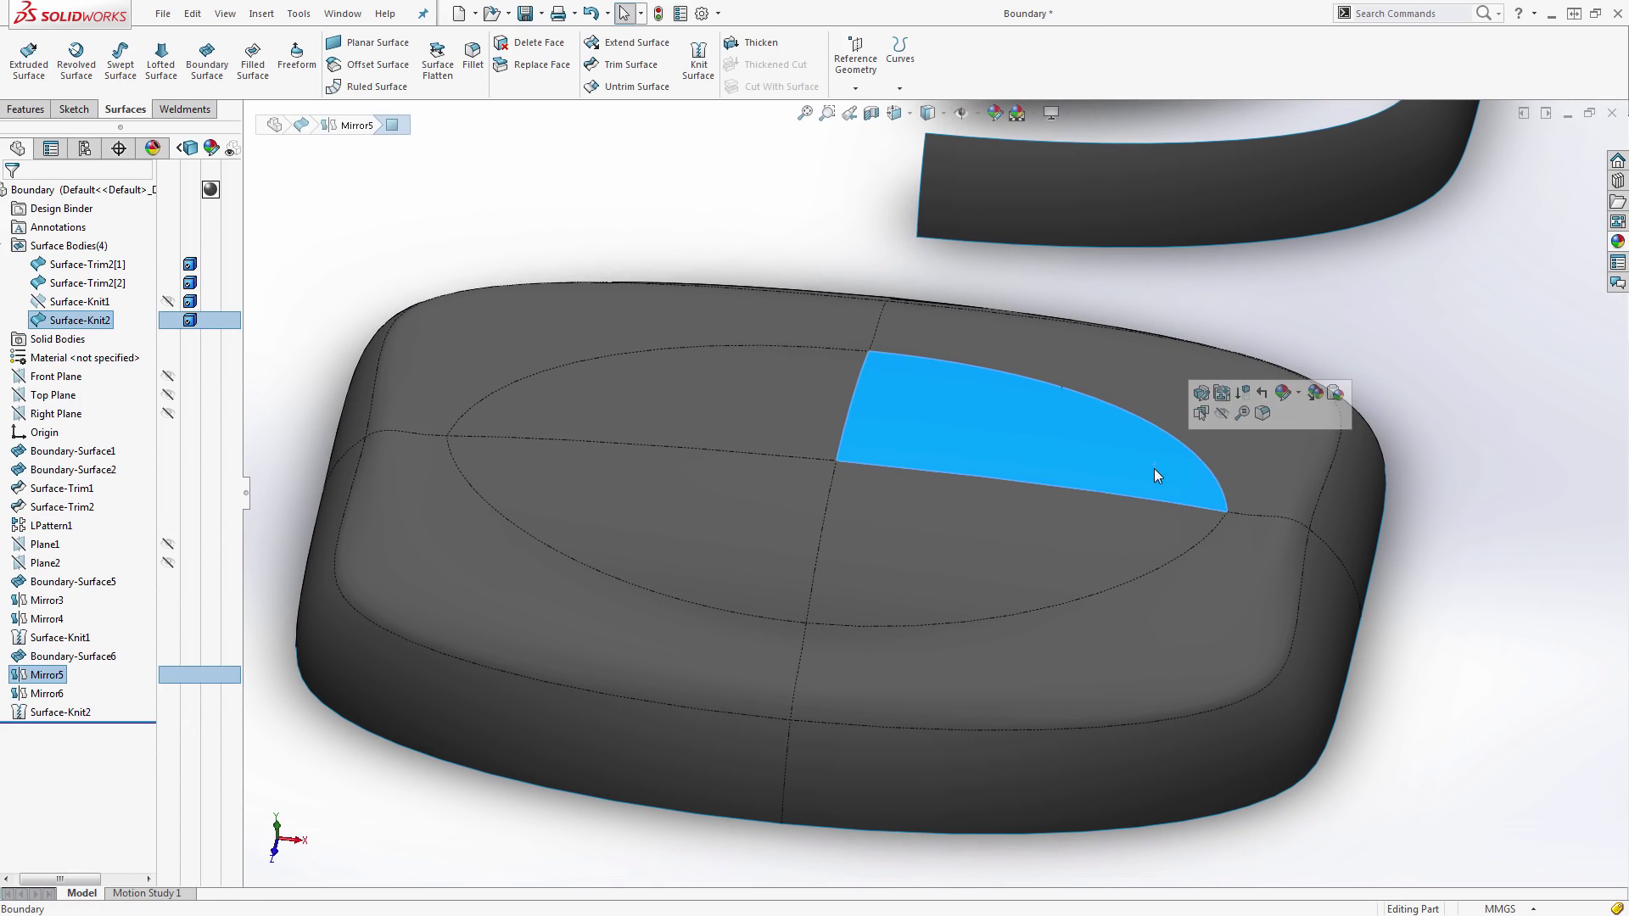
pyautogui.click(1189, 603)
pyautogui.click(1117, 556)
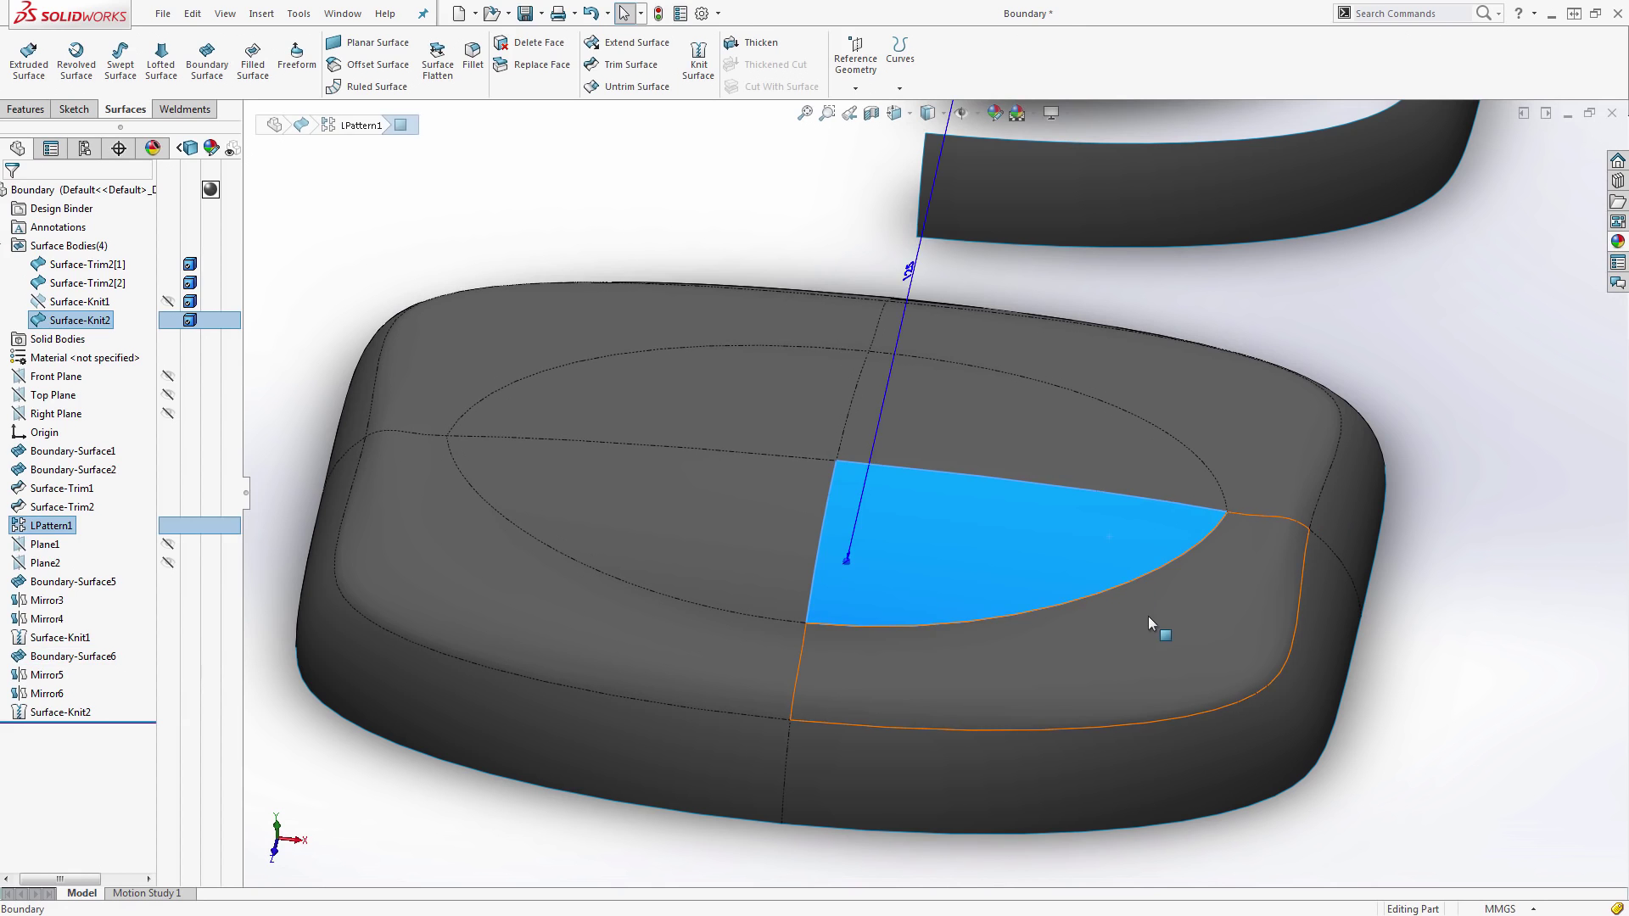
pyautogui.click(1482, 657)
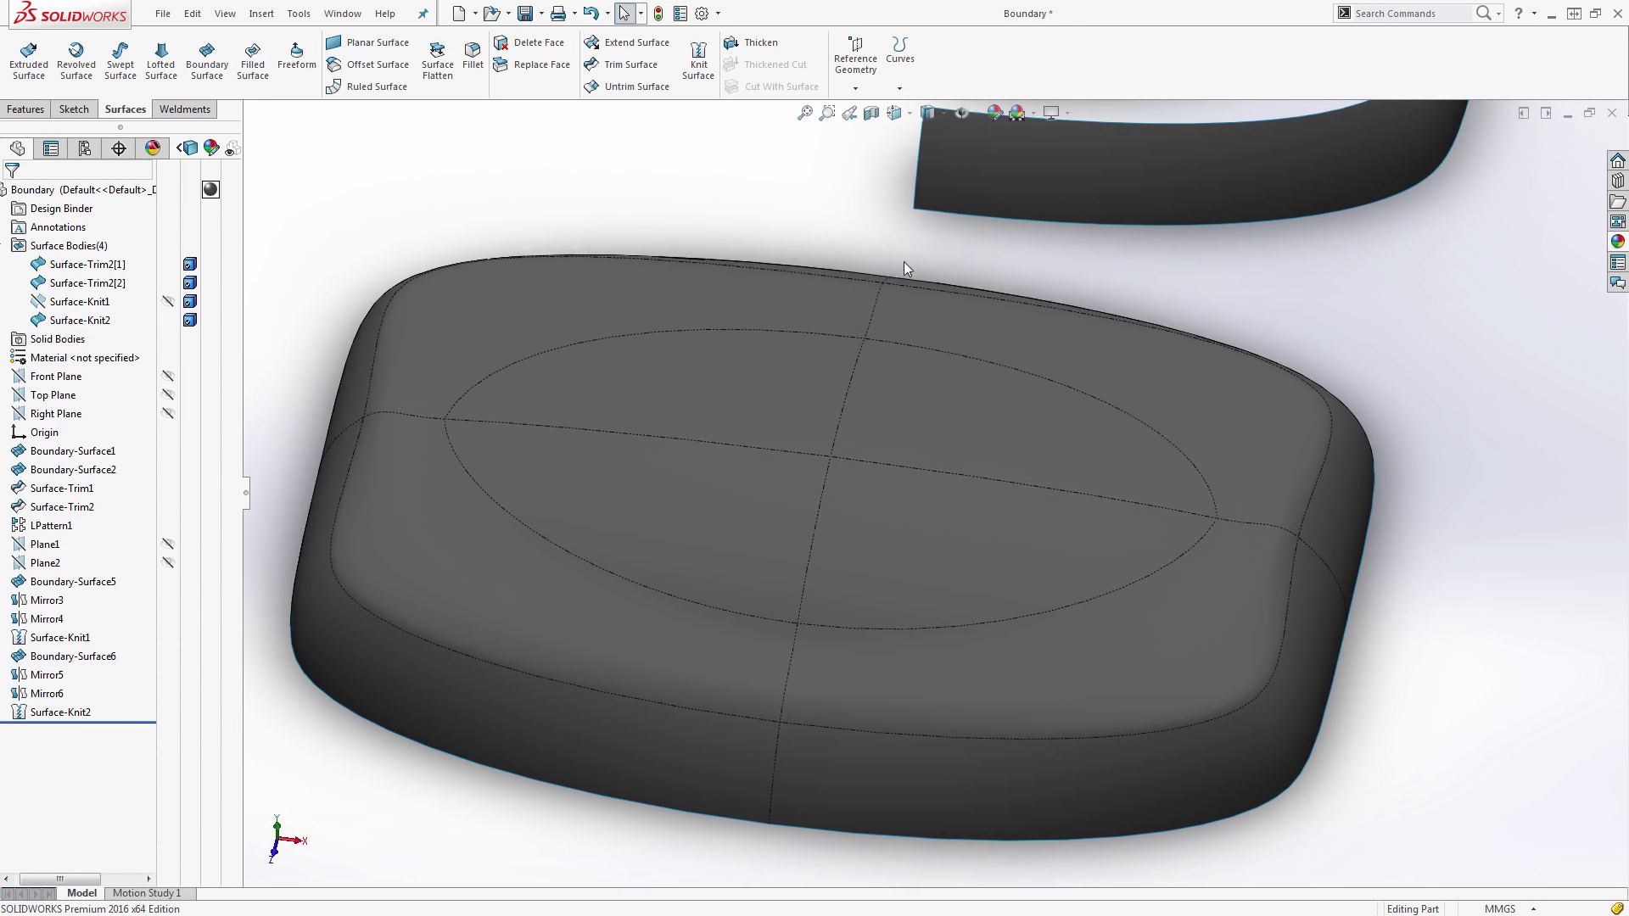
# - Display the model shaded without edges and inspect the knitted body's blend from above and at its corner
pyautogui.click(928, 112)
pyautogui.click(934, 160)
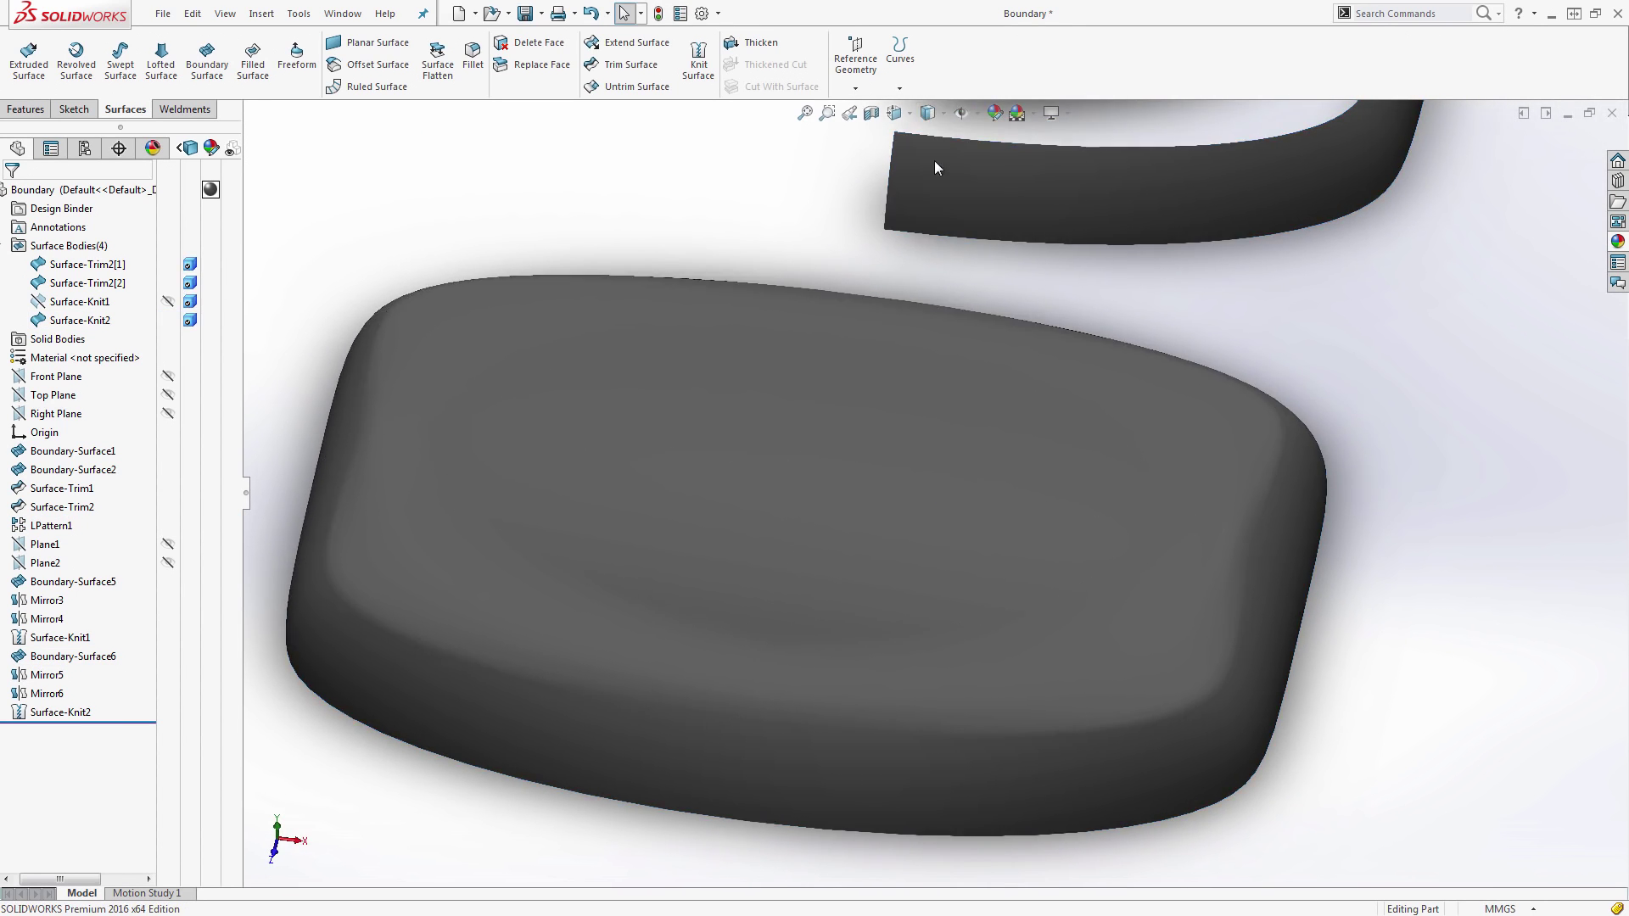
pyautogui.hotkey('ctrl', '5')
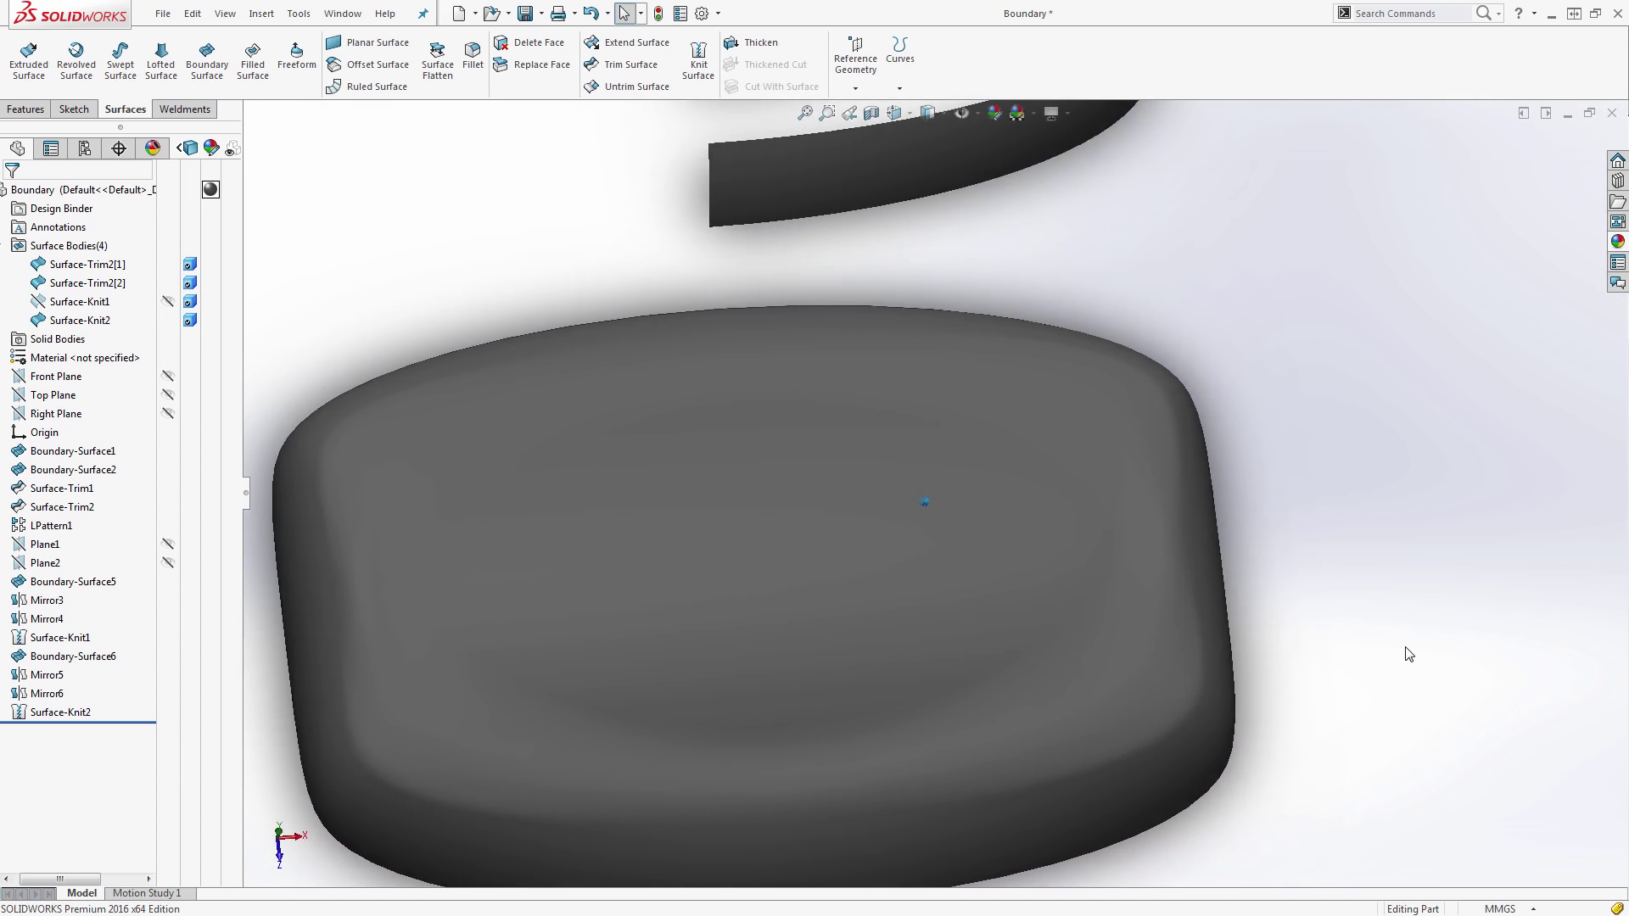
pyautogui.scroll(-5, 1199, 571)
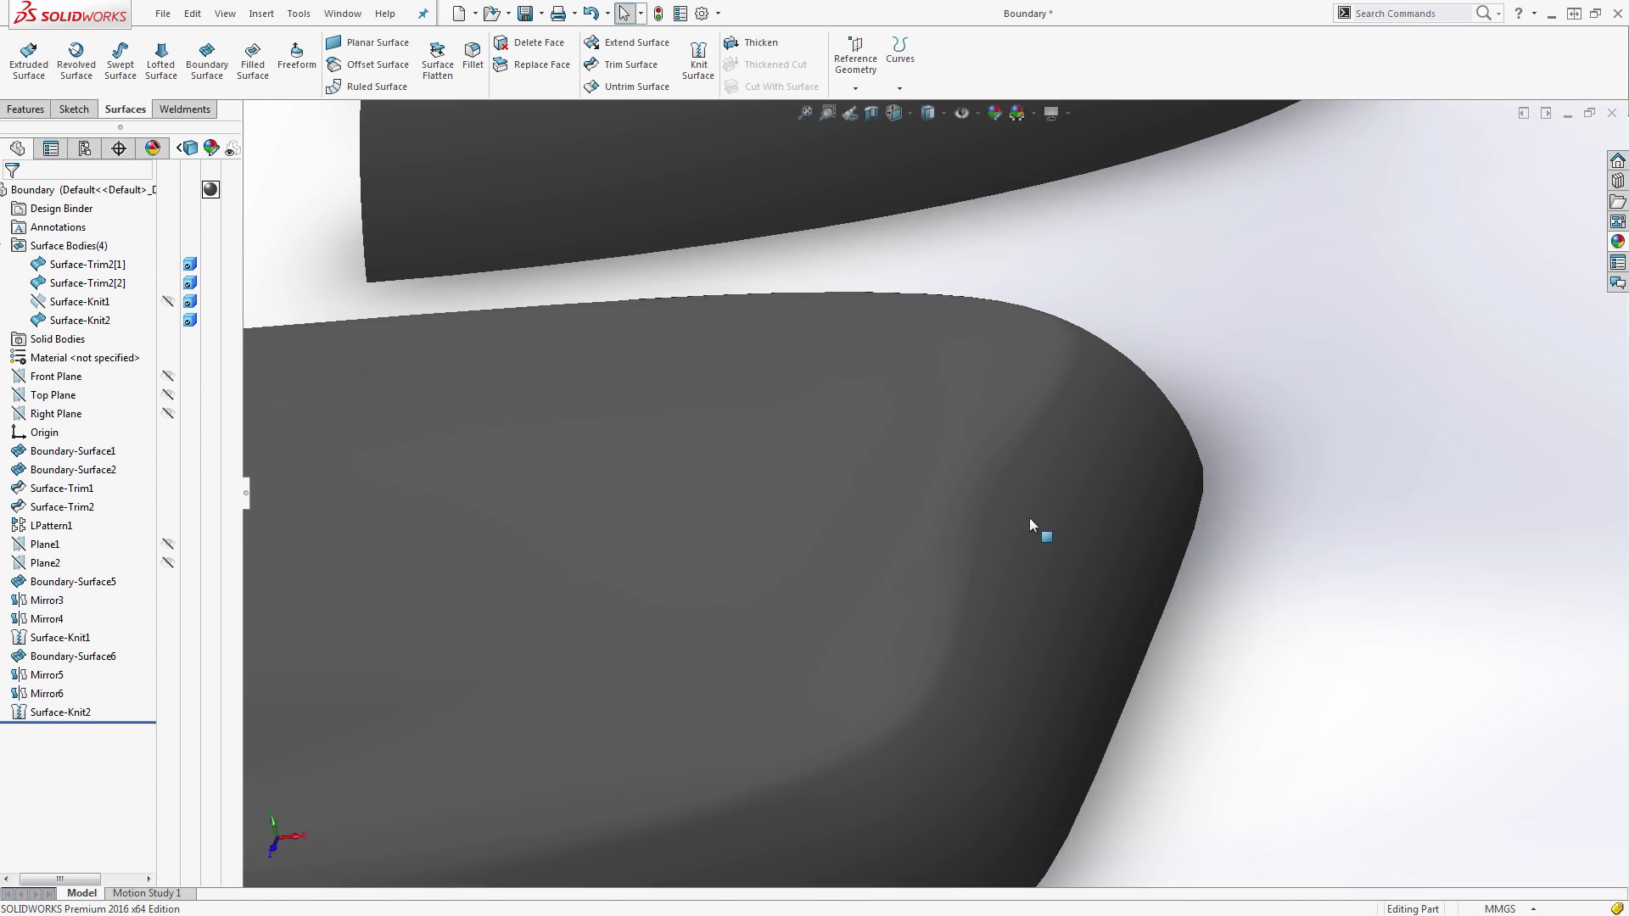
pyautogui.scroll(5, 967, 568)
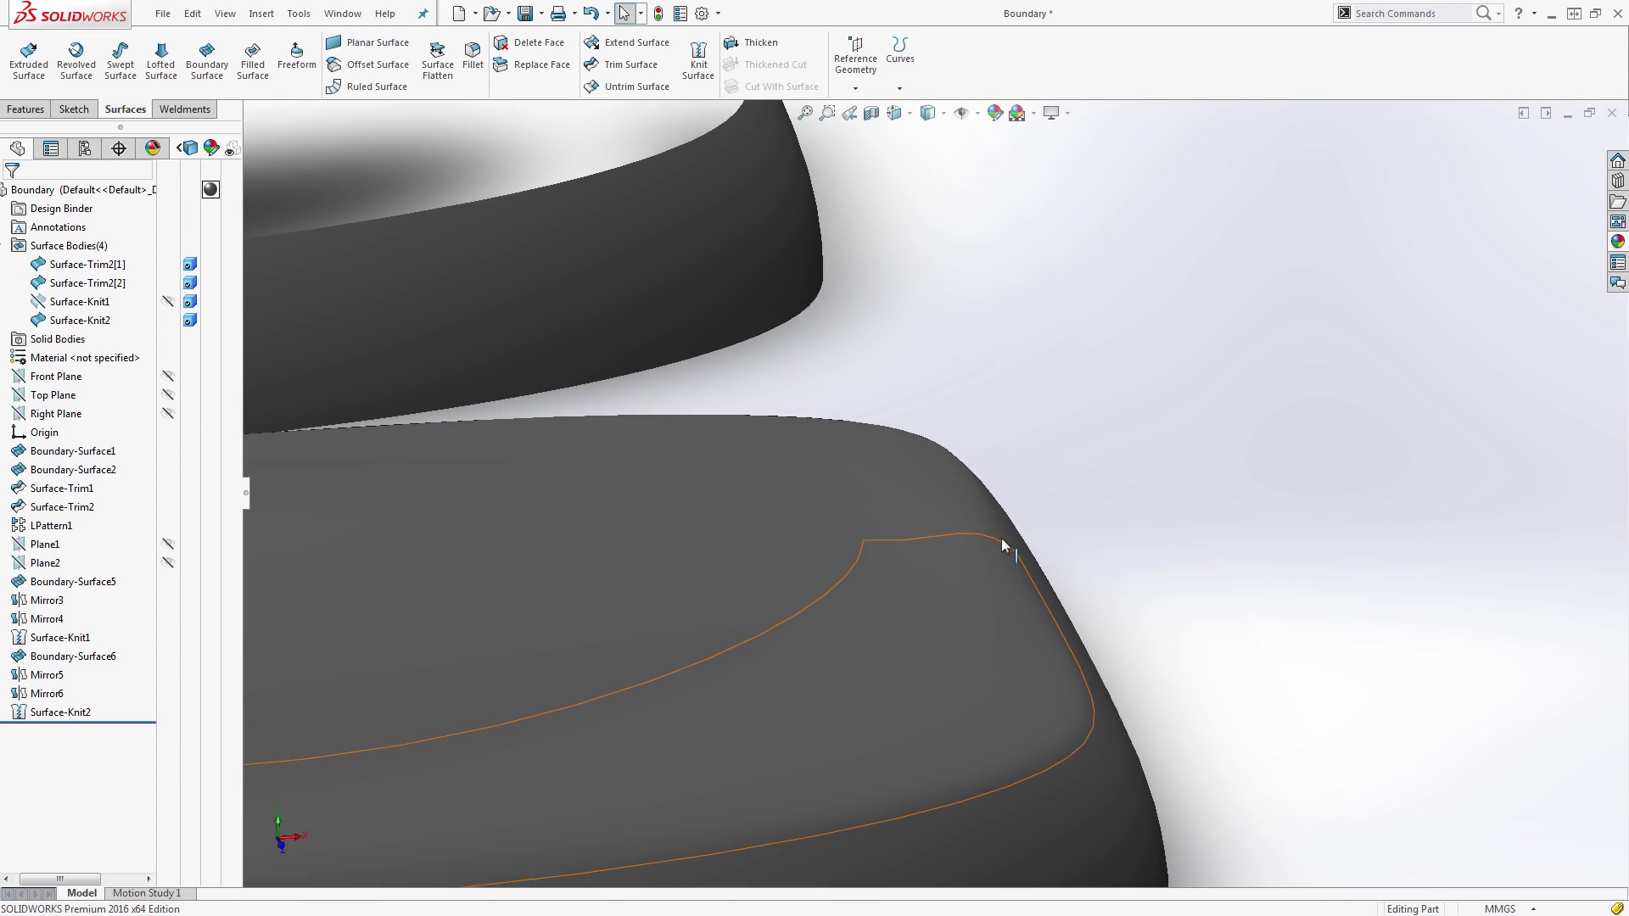
# - Display the model shaded with edges and look over the whole knitted body
pyautogui.click(931, 113)
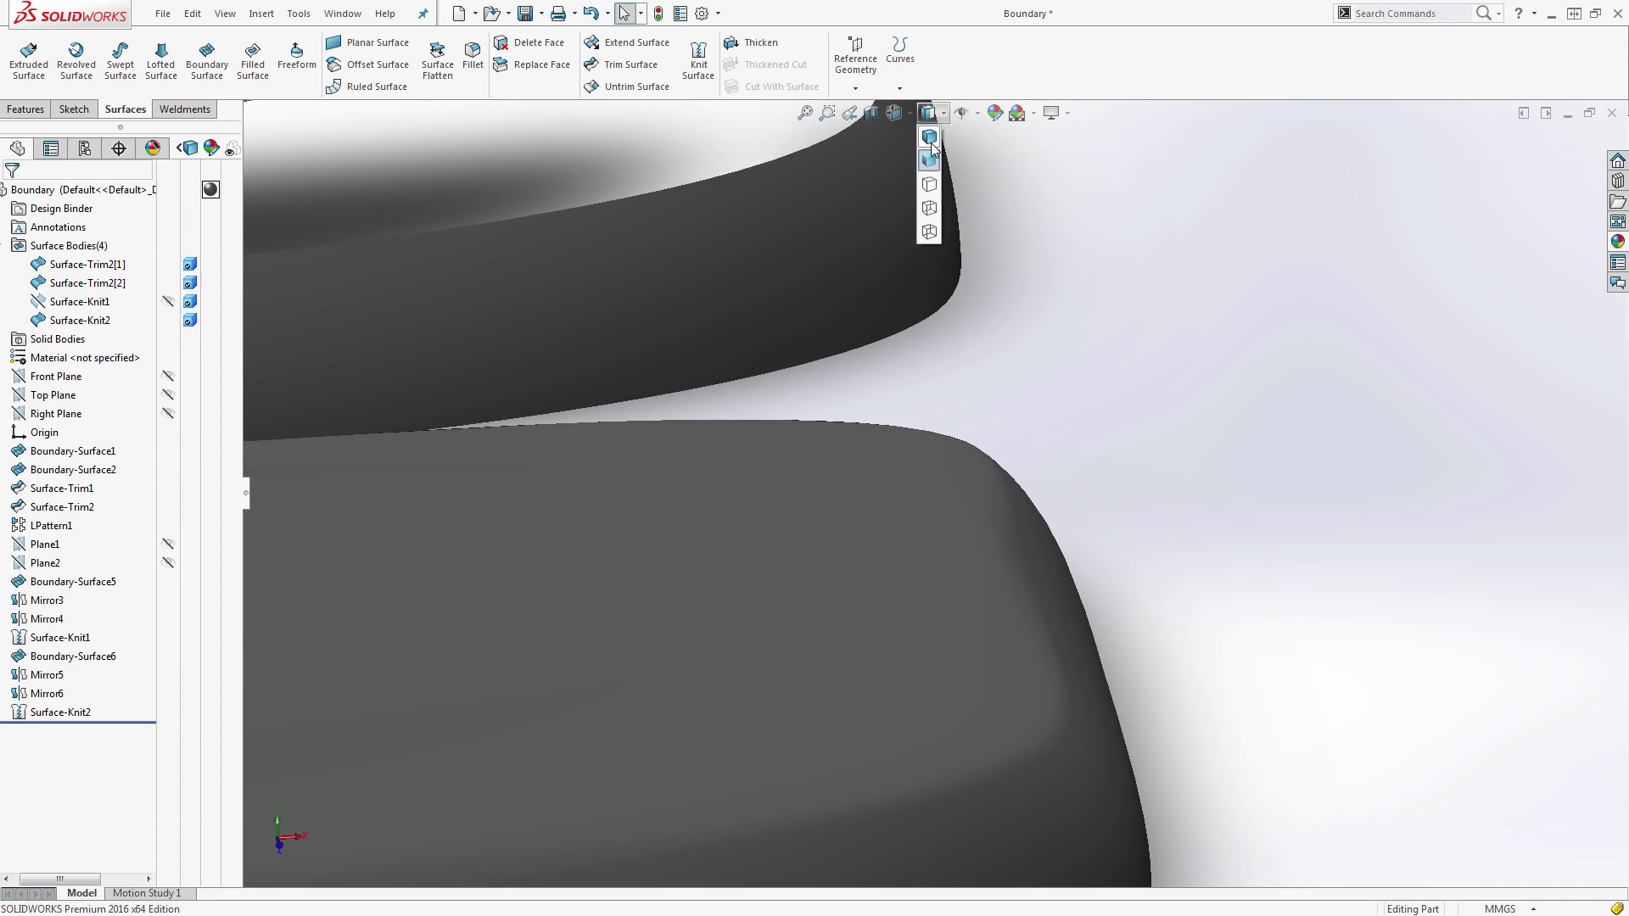
pyautogui.click(929, 138)
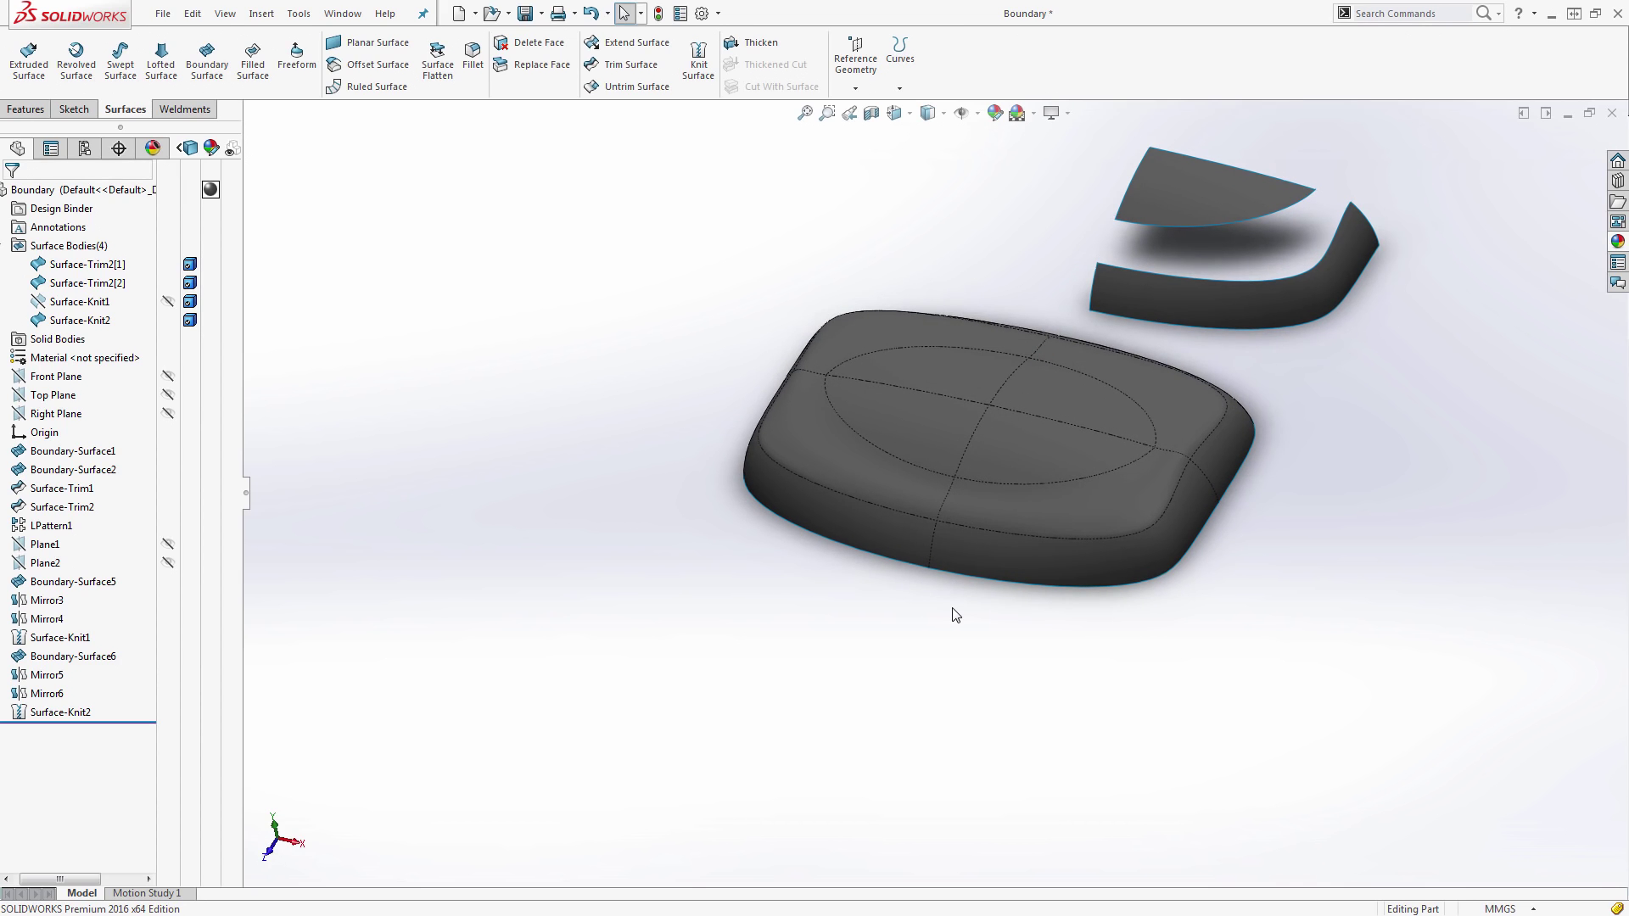
pyautogui.scroll(-3, 956, 614)
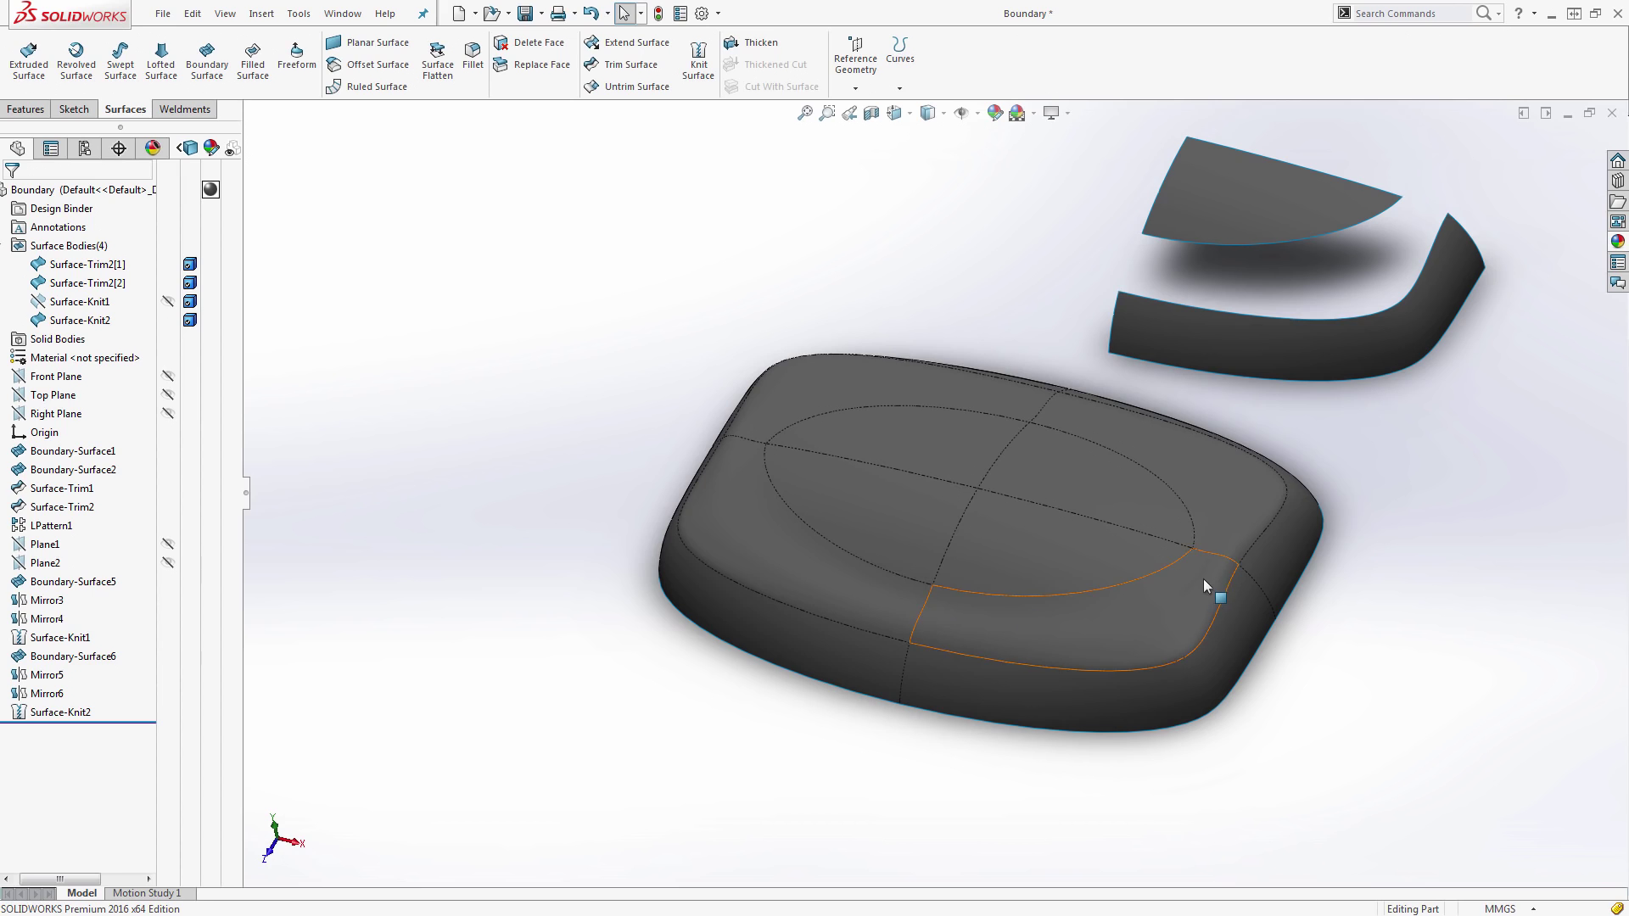
pyautogui.scroll(-2, 1212, 577)
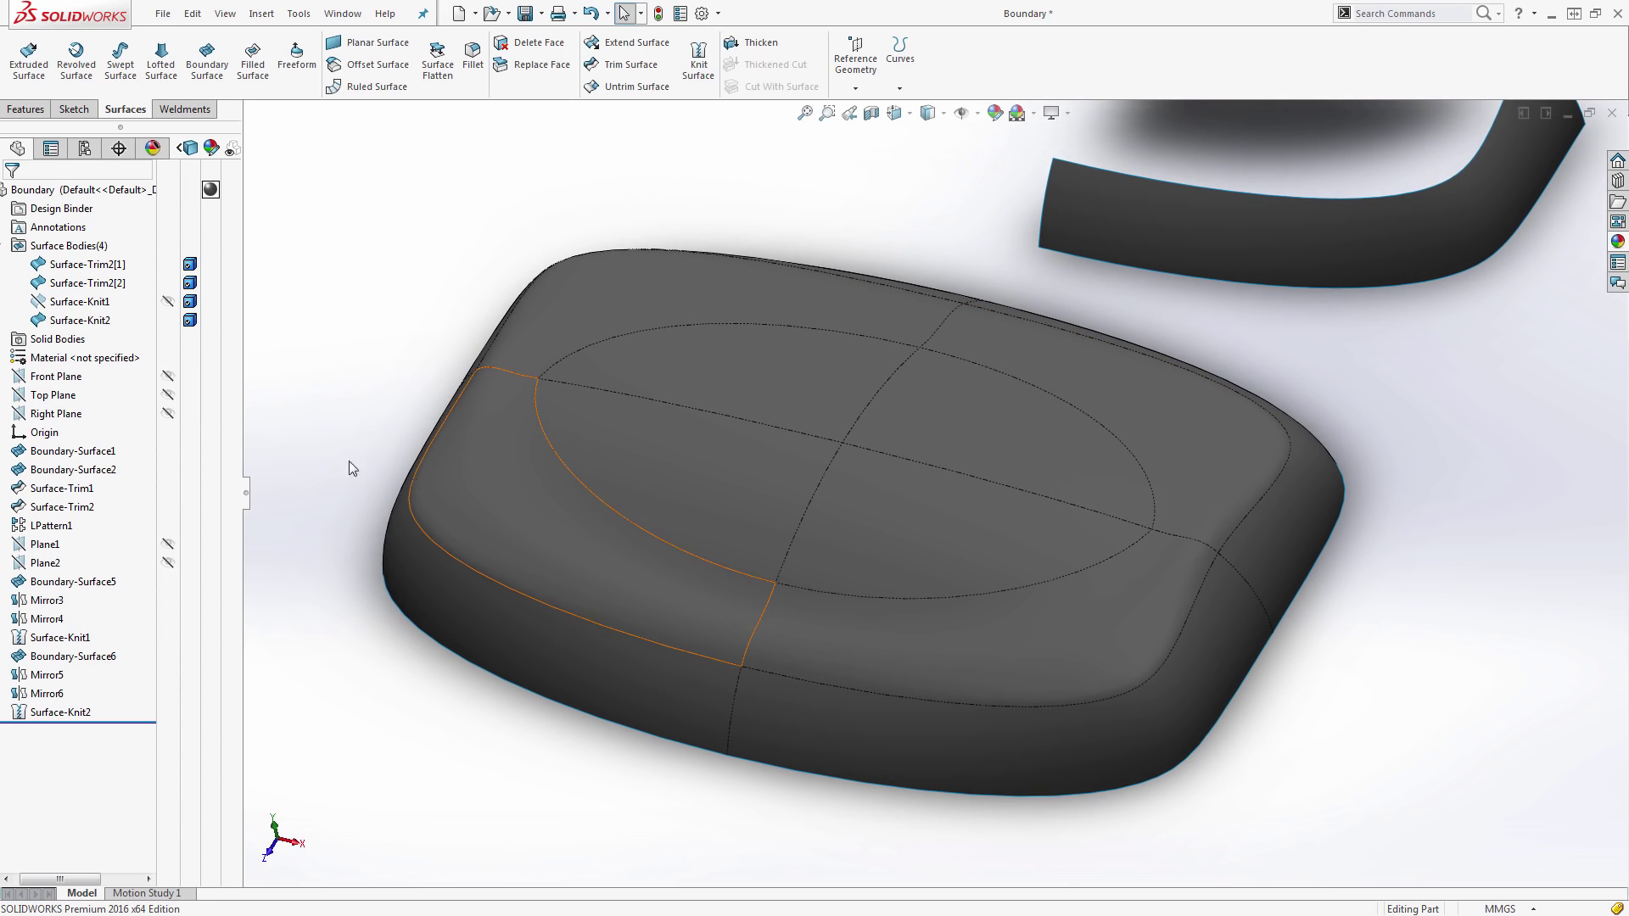
# - Hide the Surface-Knit2 body so only the two trimmed surfaces are shown
pyautogui.click(166, 321)
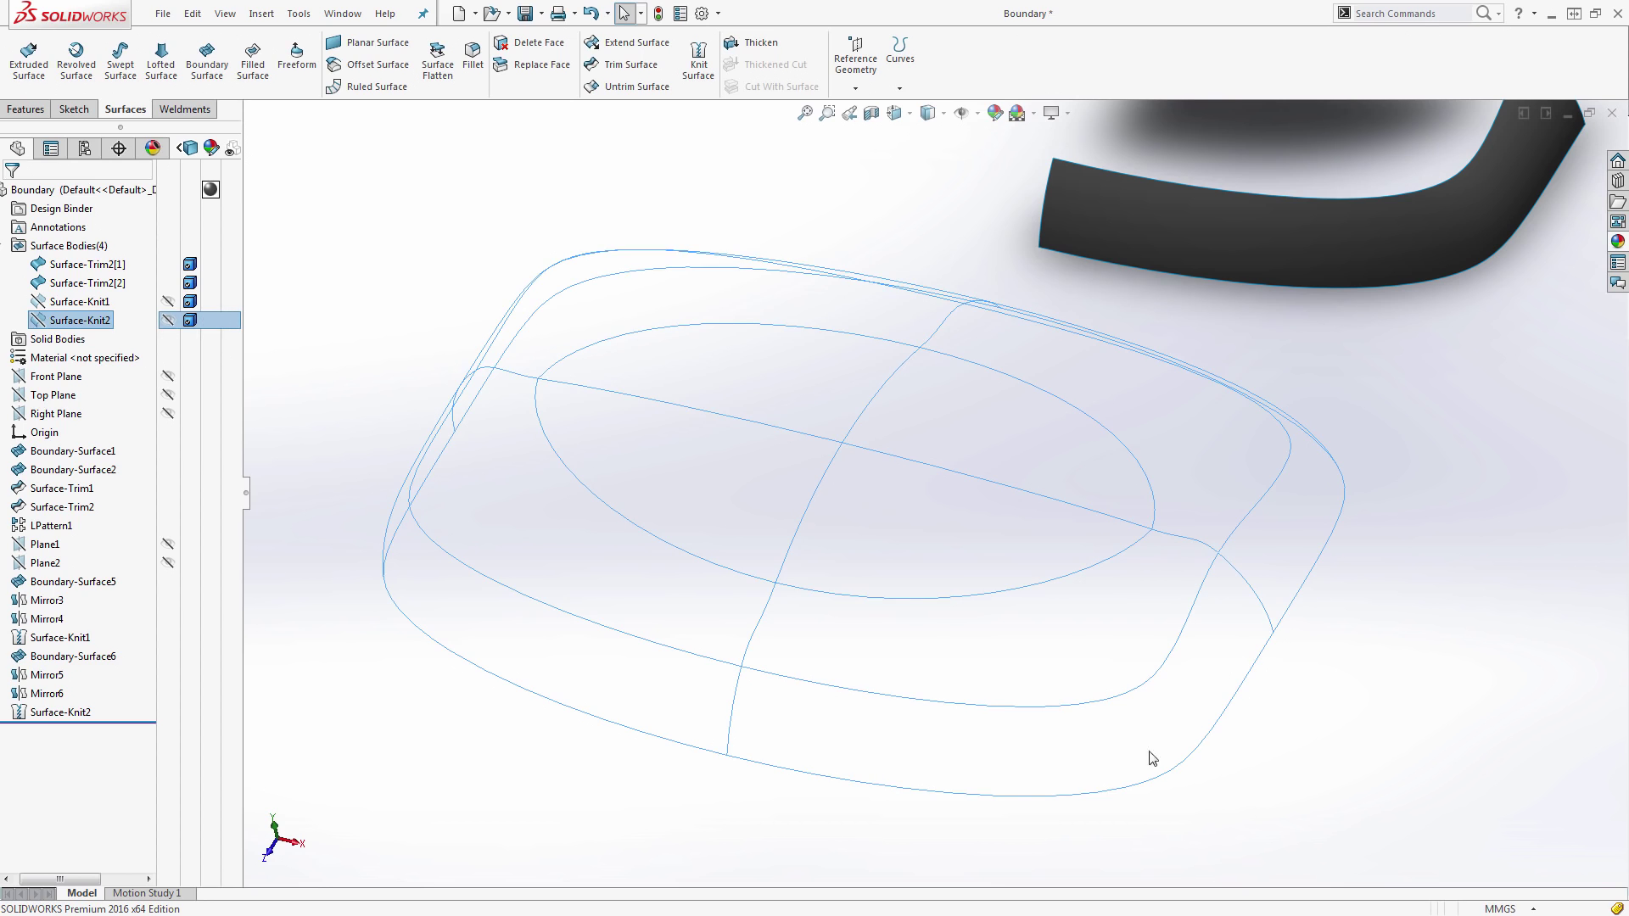
pyautogui.click(1194, 750)
pyautogui.scroll(5, 1088, 535)
pyautogui.scroll(-6, 1092, 526)
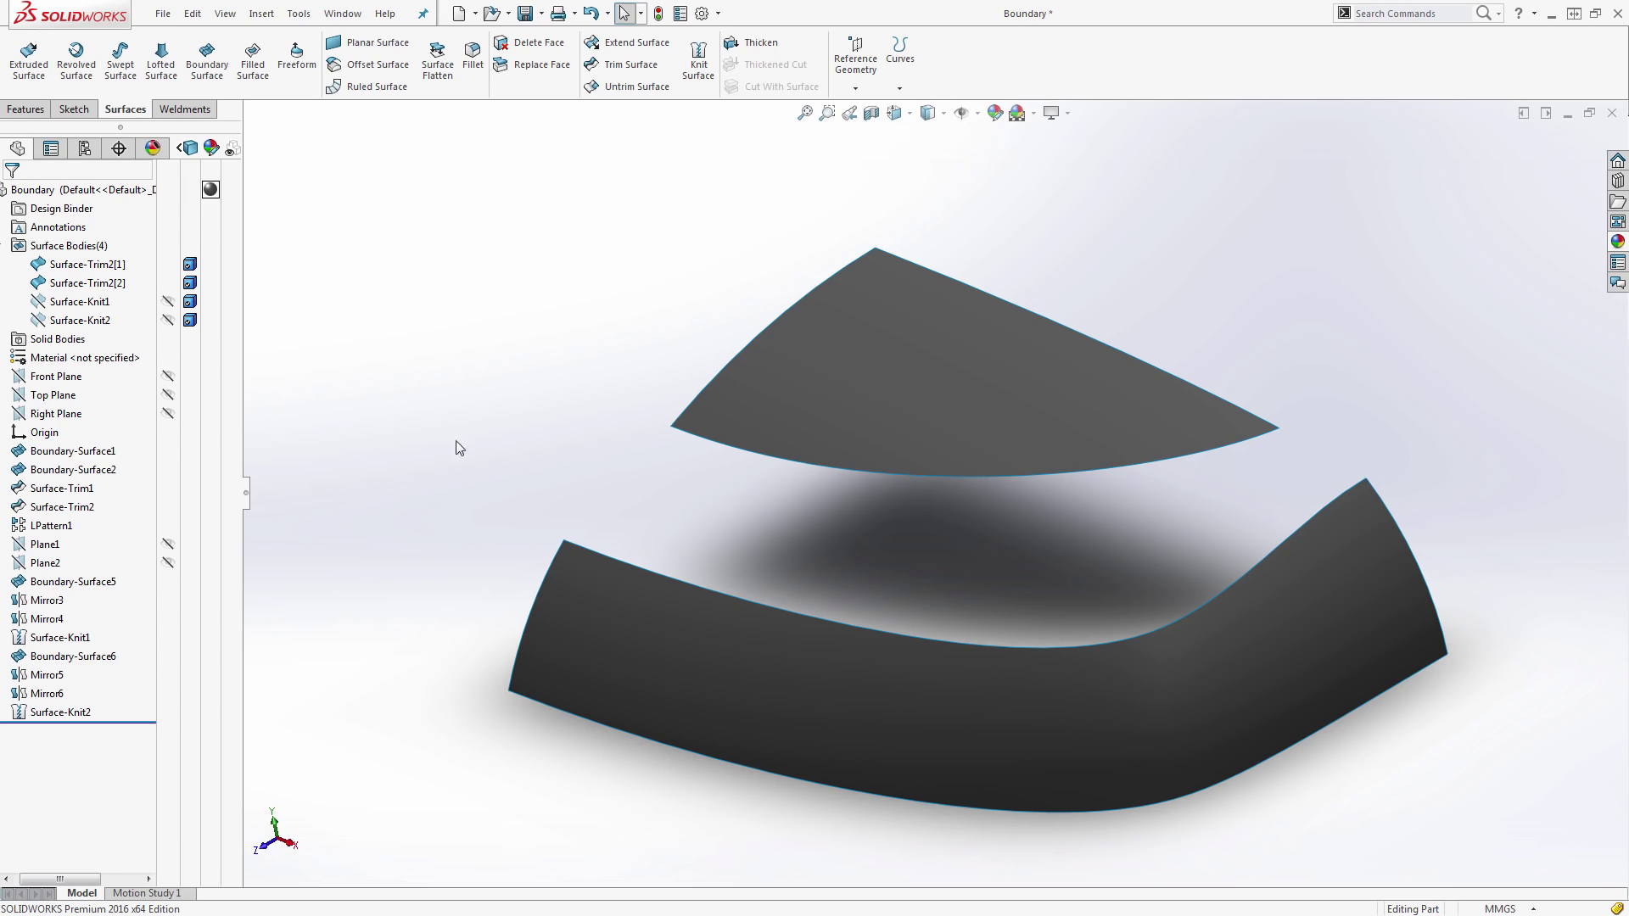
# - Start a sketch on the Right Plane and set up a style spline of type B-Spline: Degree 7
pyautogui.click(53, 414)
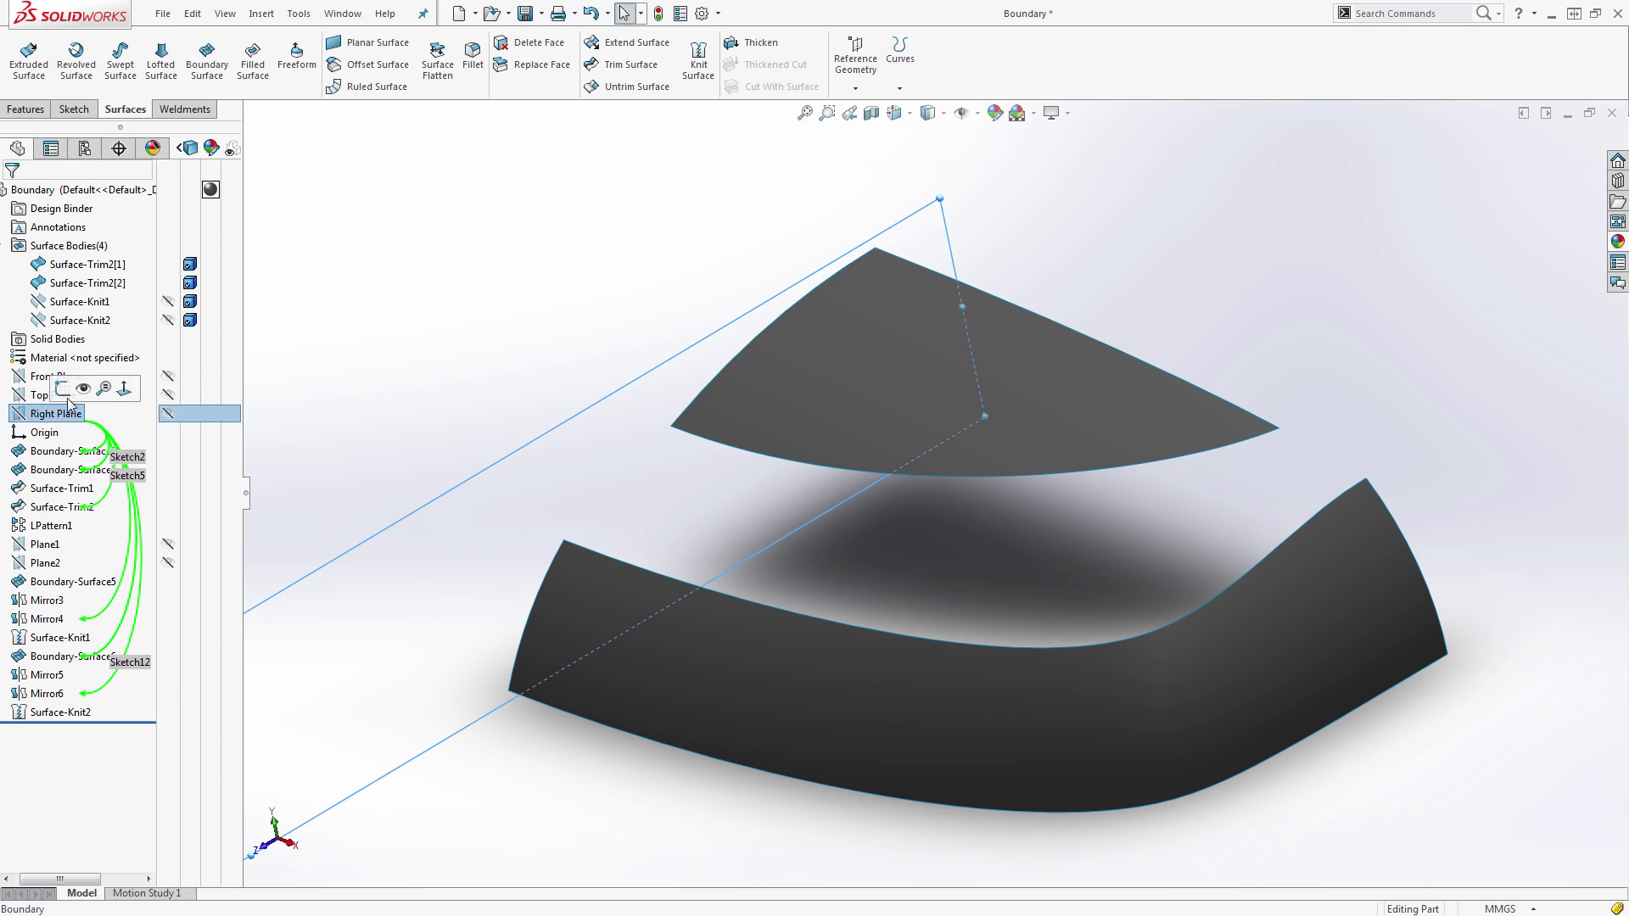
pyautogui.click(161, 378)
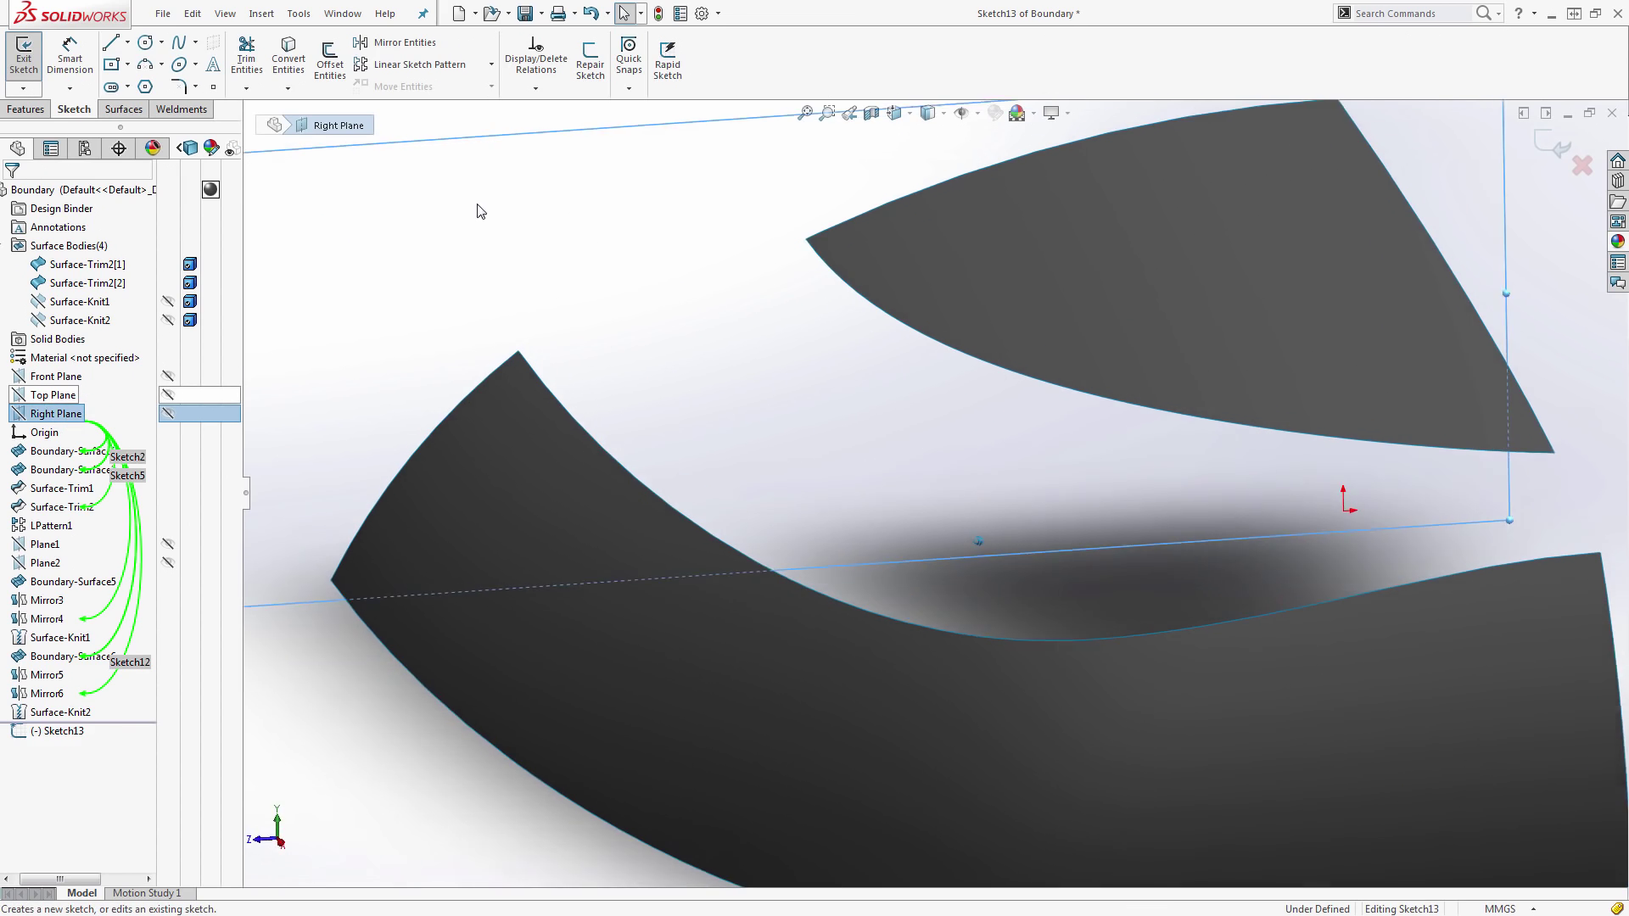
pyautogui.click(195, 42)
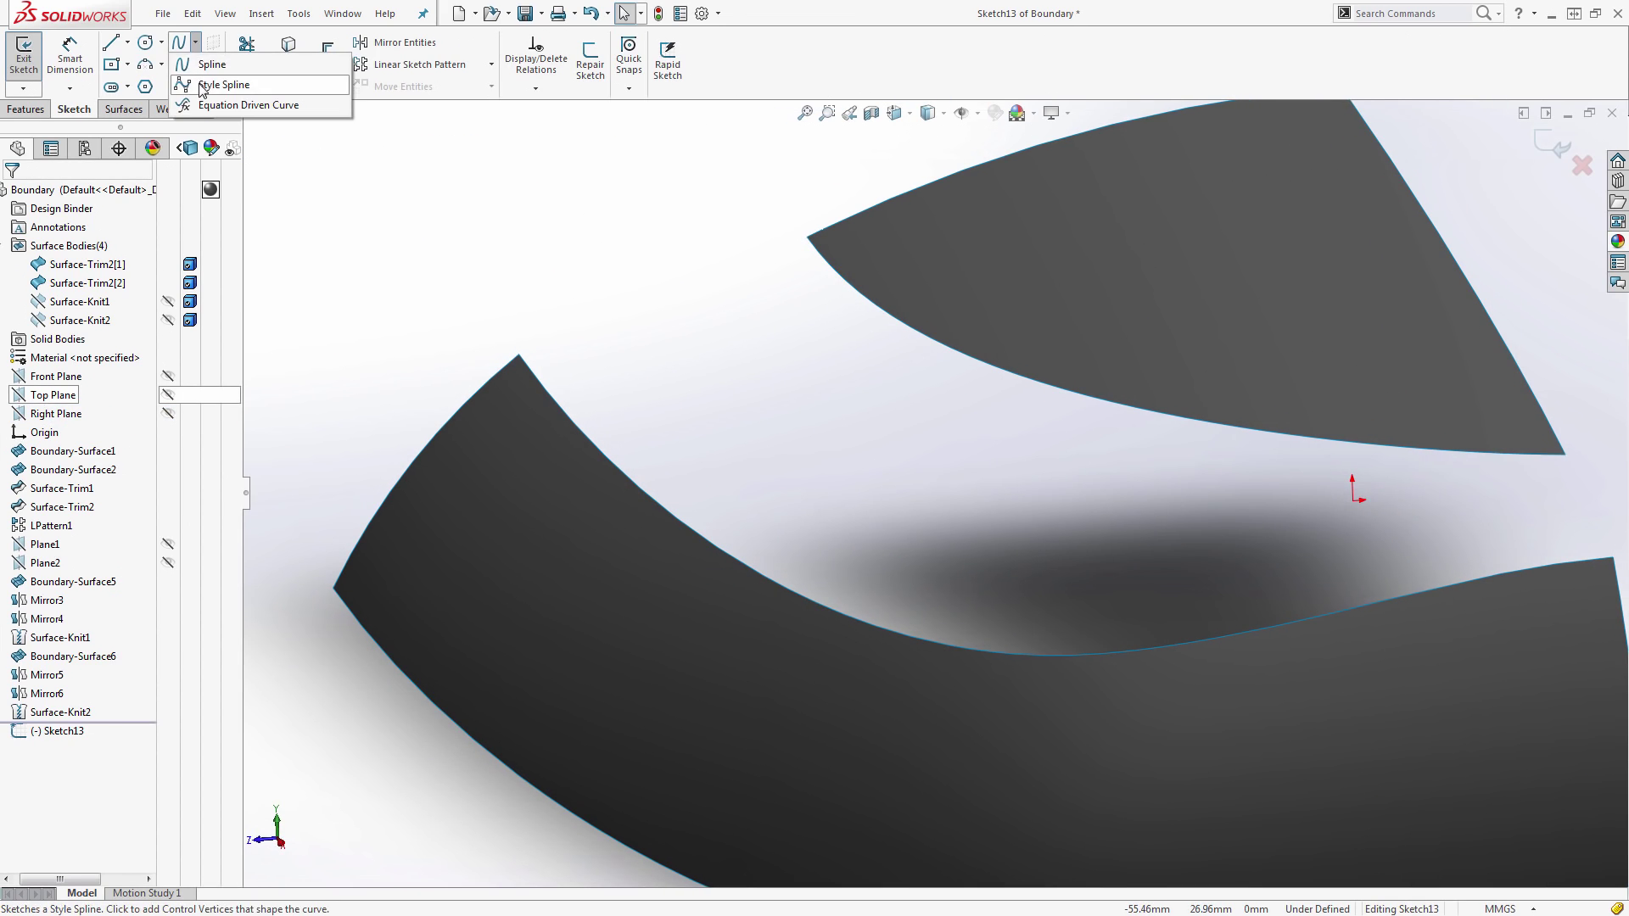
pyautogui.click(204, 84)
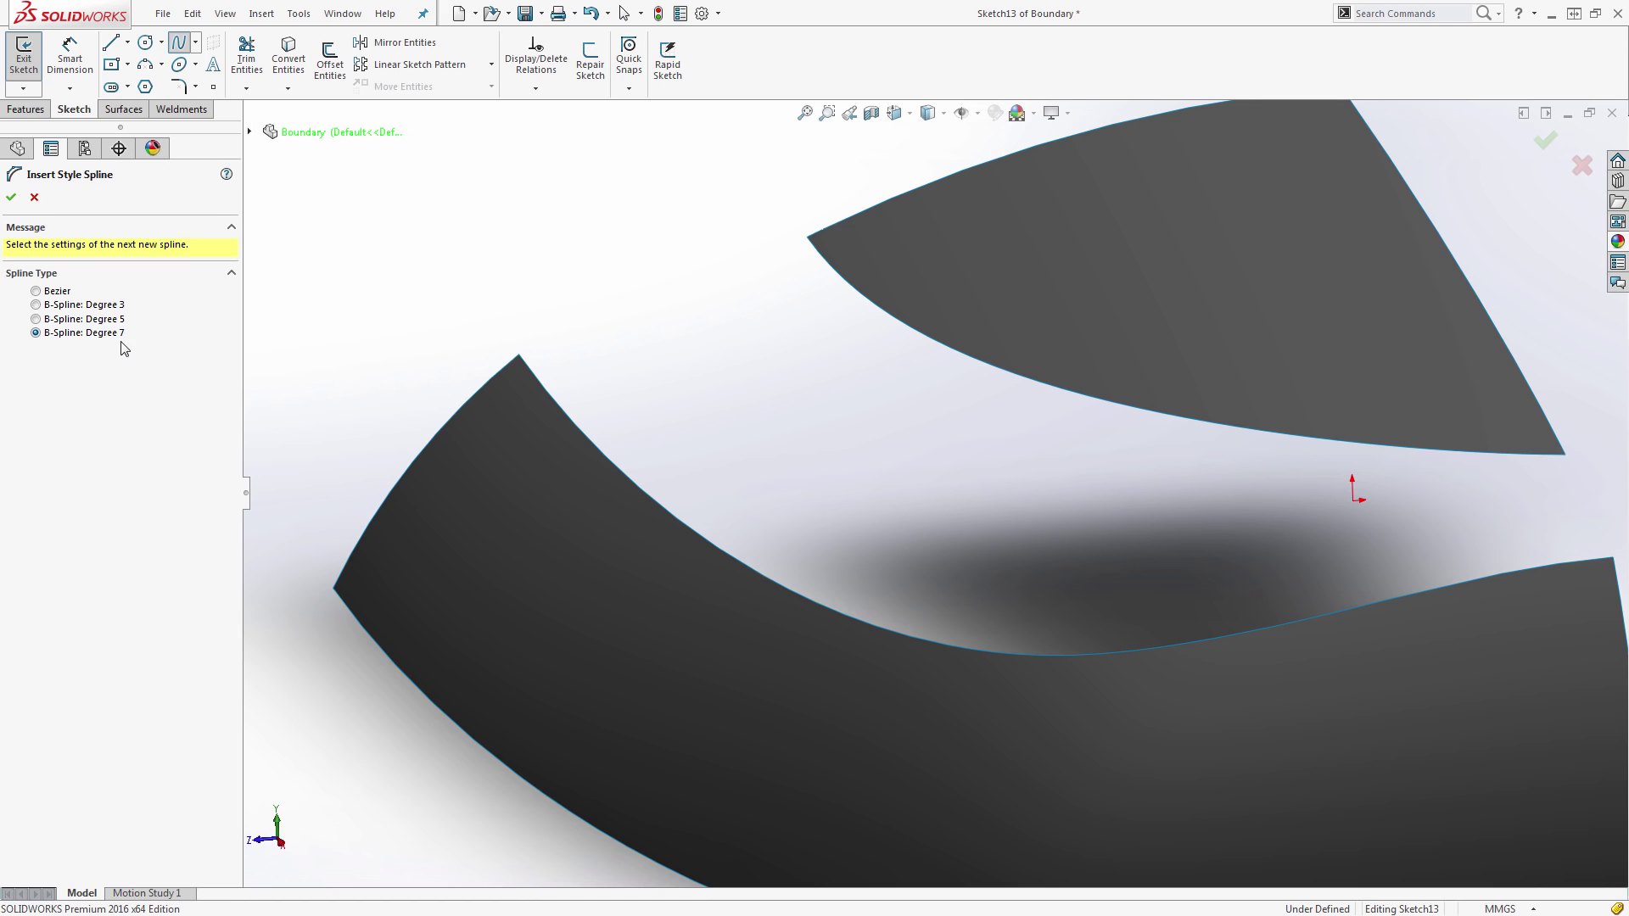
# - Draw the style spline with ten control vertices from the lower trimmed surface's upper corner to the upper trimmed surface's near corner
pyautogui.click(520, 358)
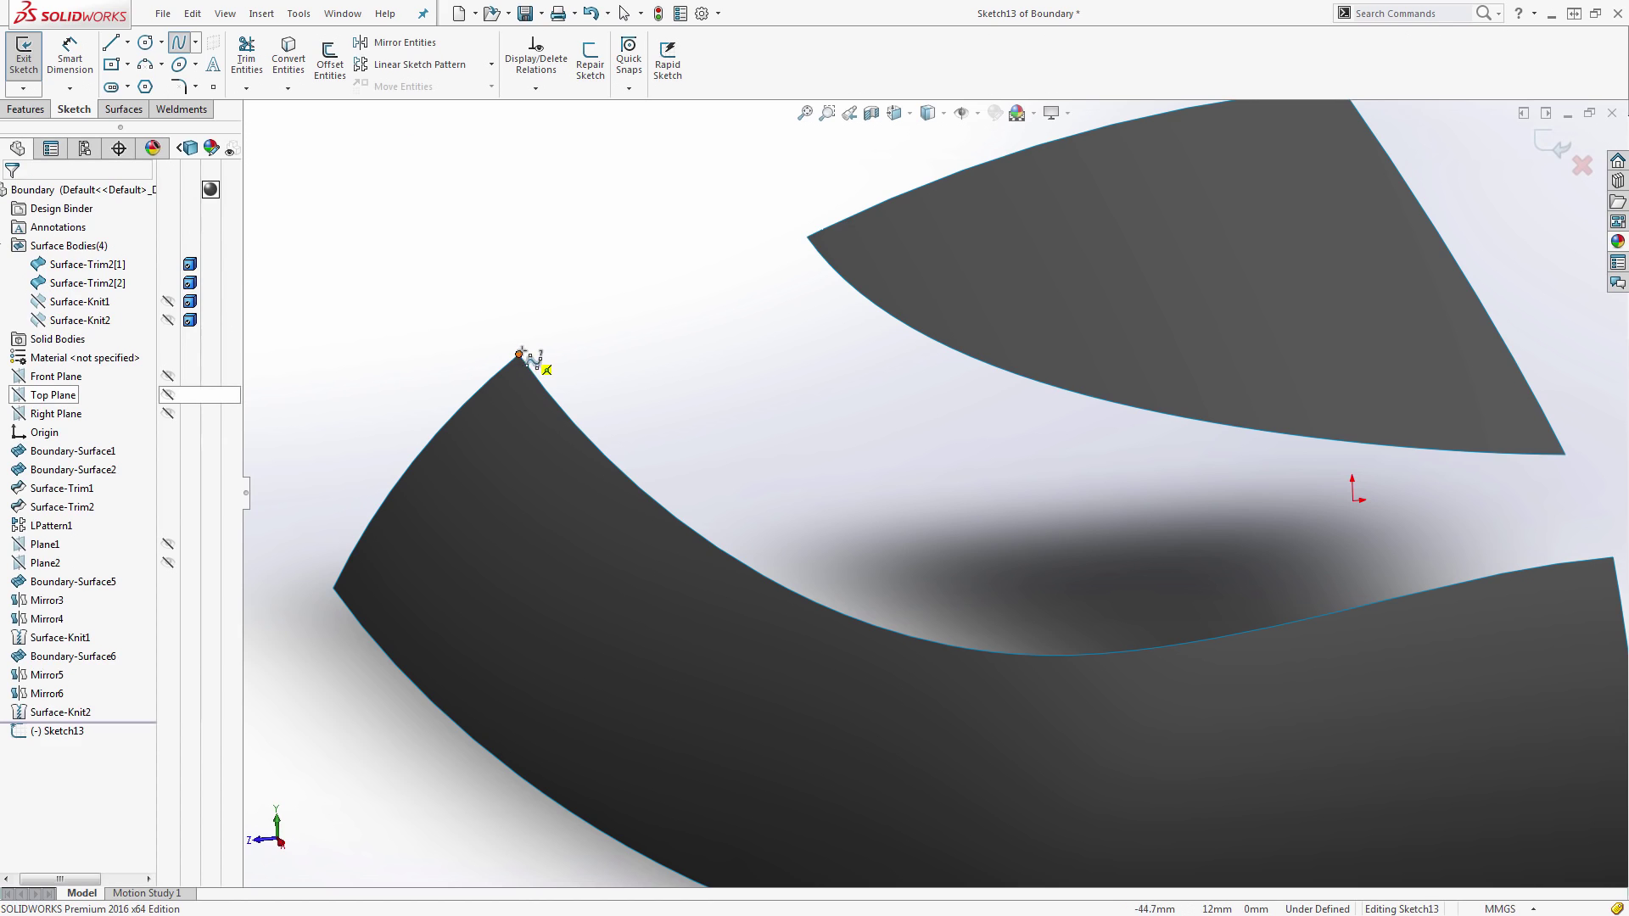
pyautogui.click(532, 318)
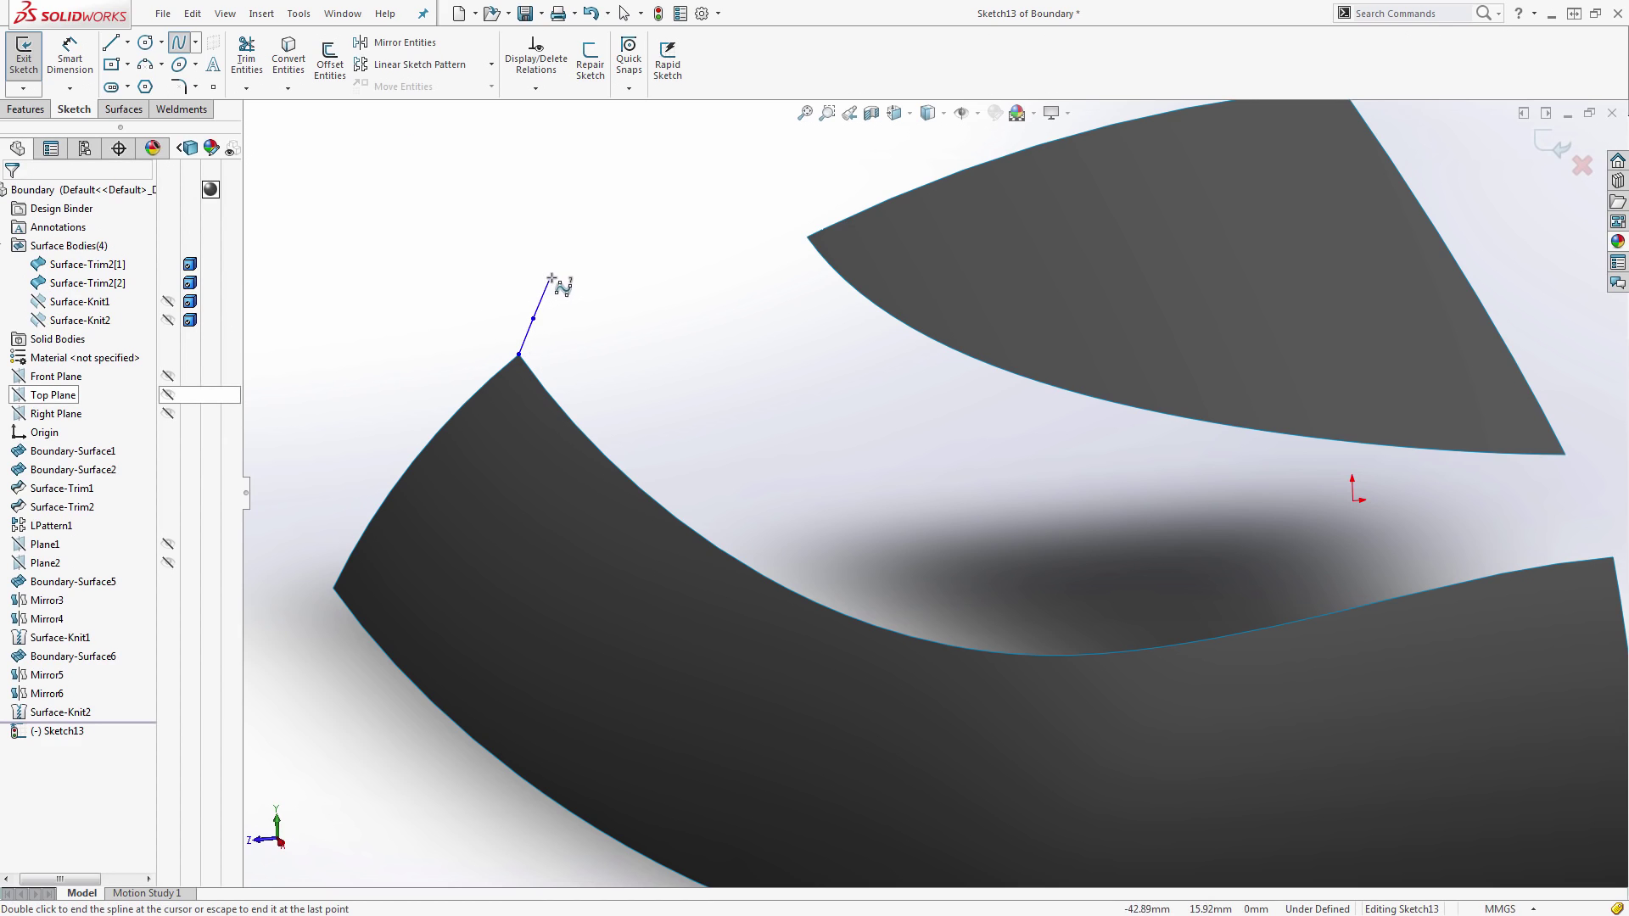
pyautogui.click(552, 276)
pyautogui.click(573, 247)
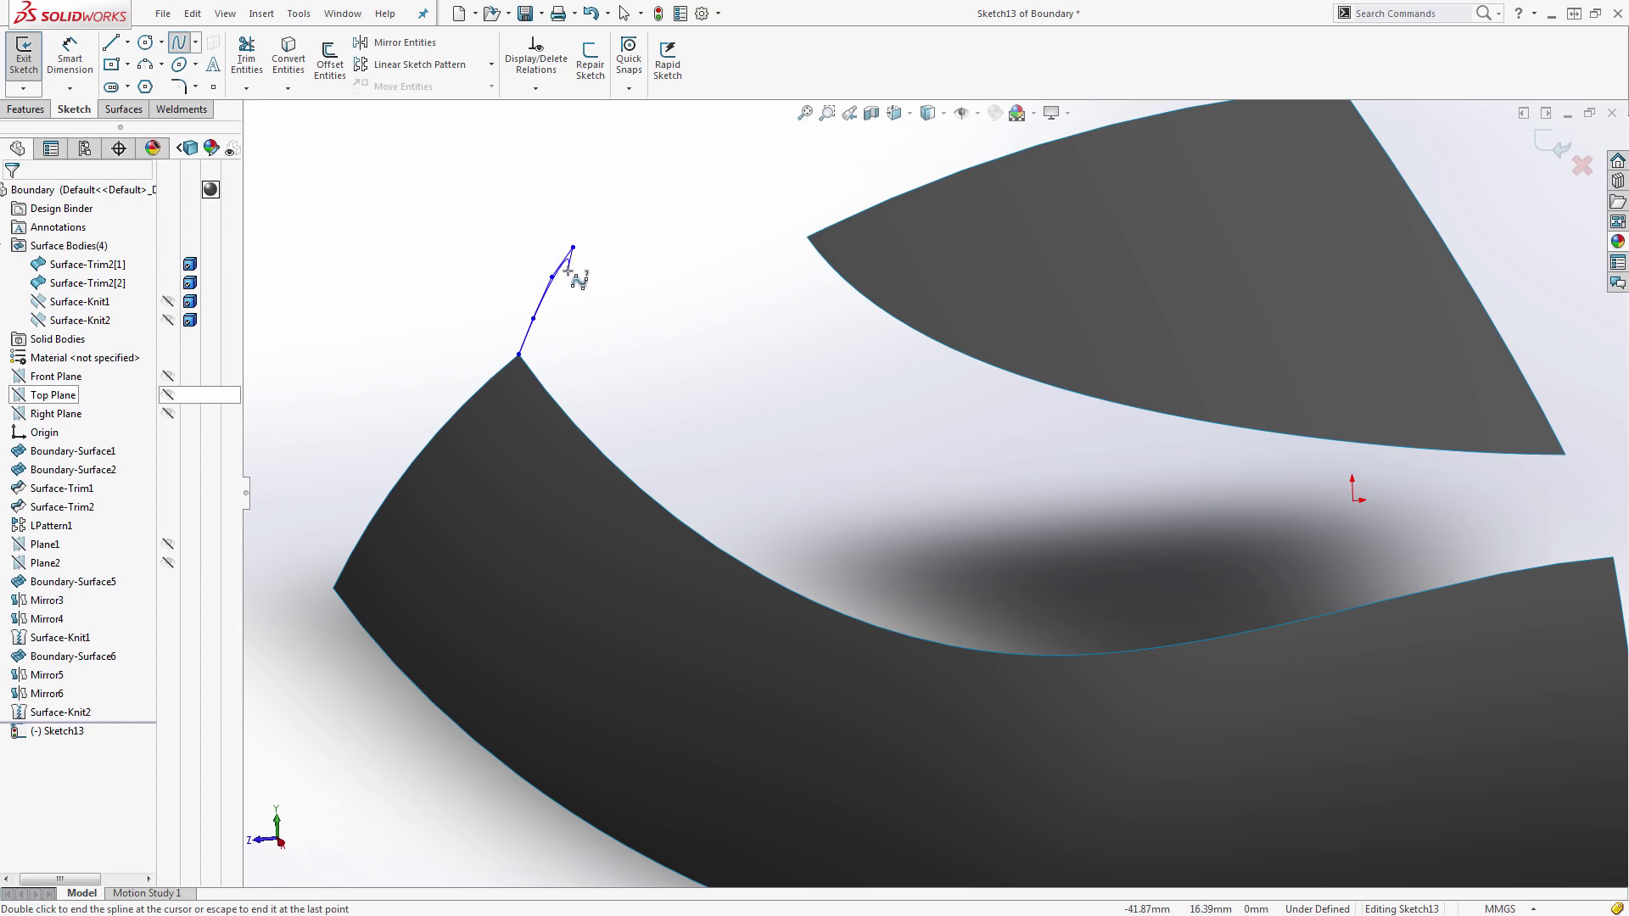
pyautogui.click(633, 265)
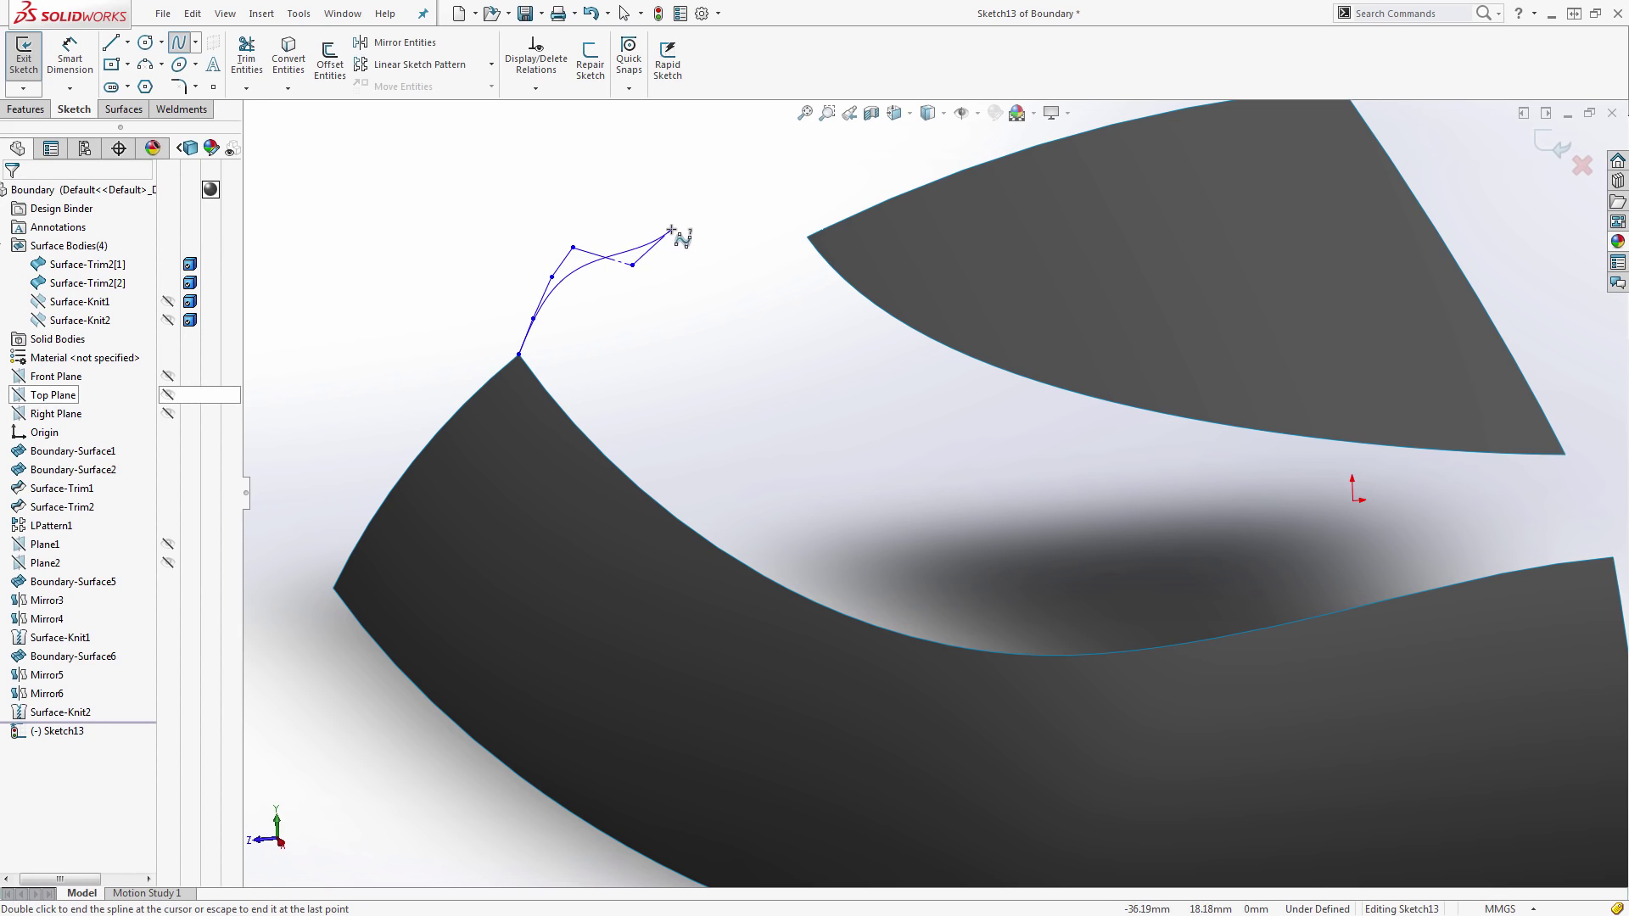
pyautogui.click(671, 229)
pyautogui.click(702, 197)
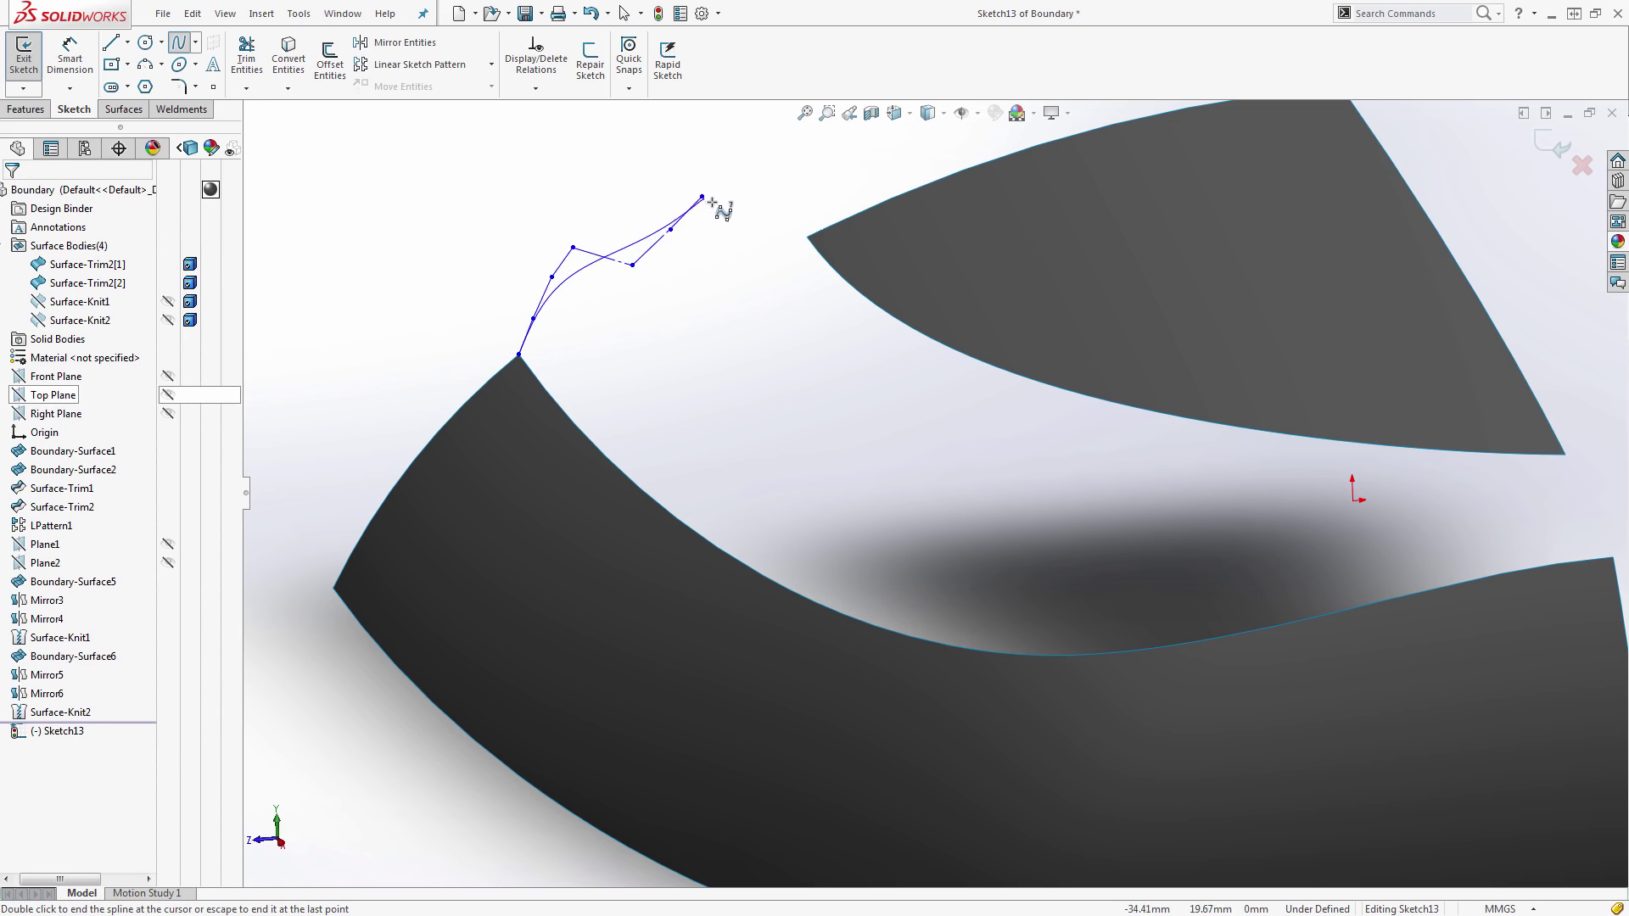
pyautogui.click(725, 209)
pyautogui.click(743, 220)
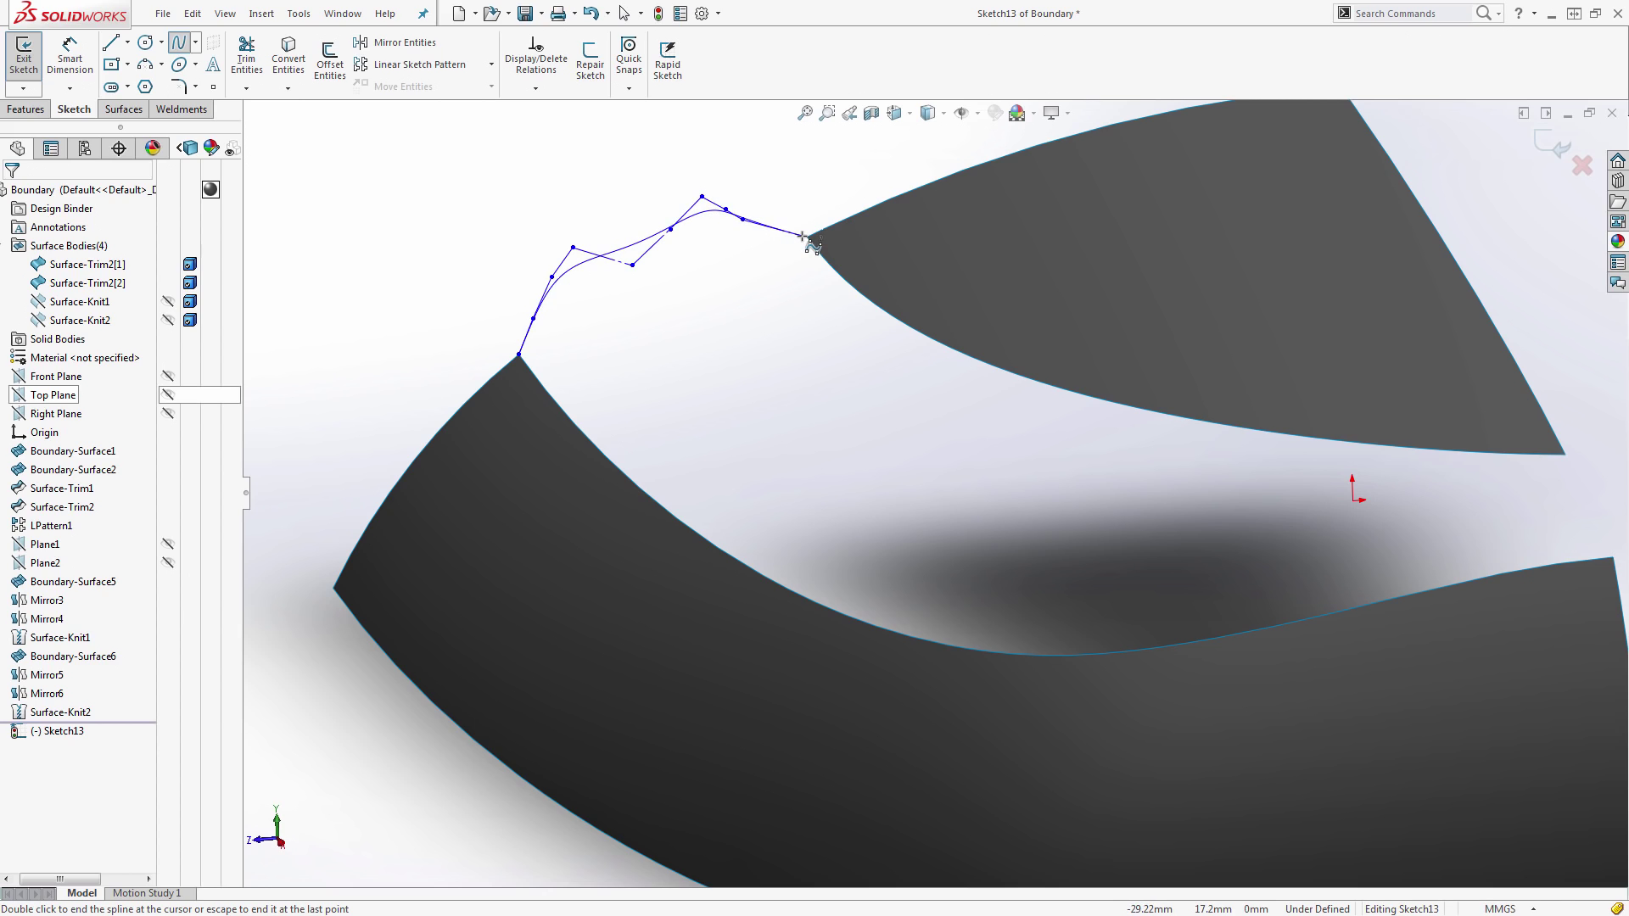
pyautogui.click(807, 237)
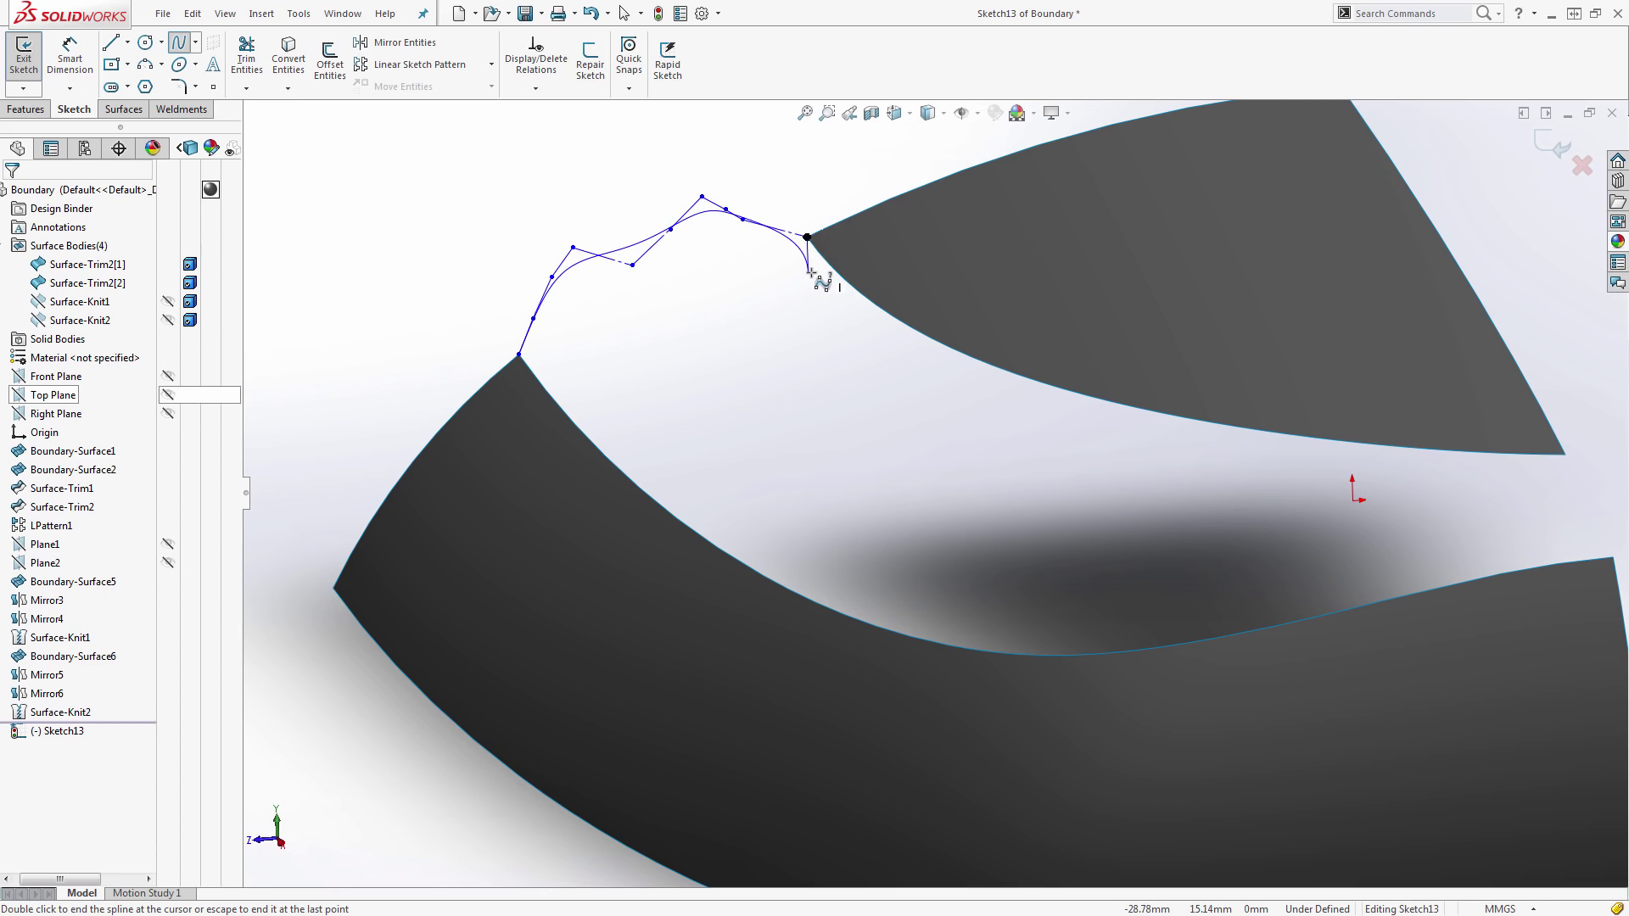
pyautogui.press('Escape')
# - Lower the control vertex nearest the upper surface and make the spline's end control segment tangent to that surface's edge
pyautogui.scroll(-3, 767, 263)
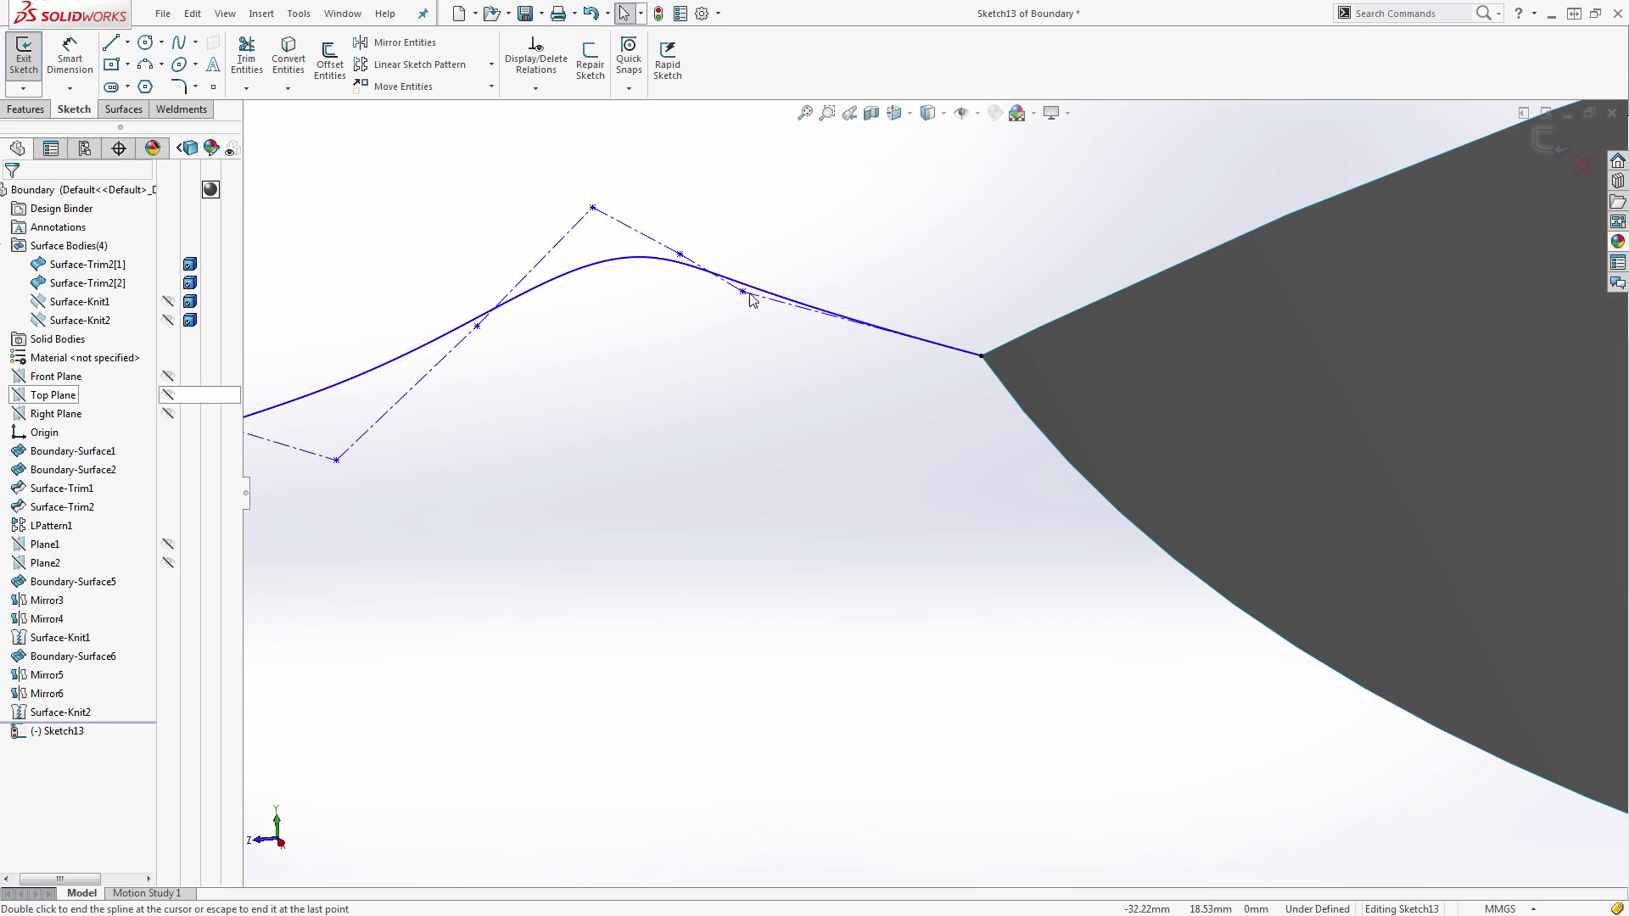
pyautogui.moveTo(750, 294); pyautogui.dragTo(770, 376)
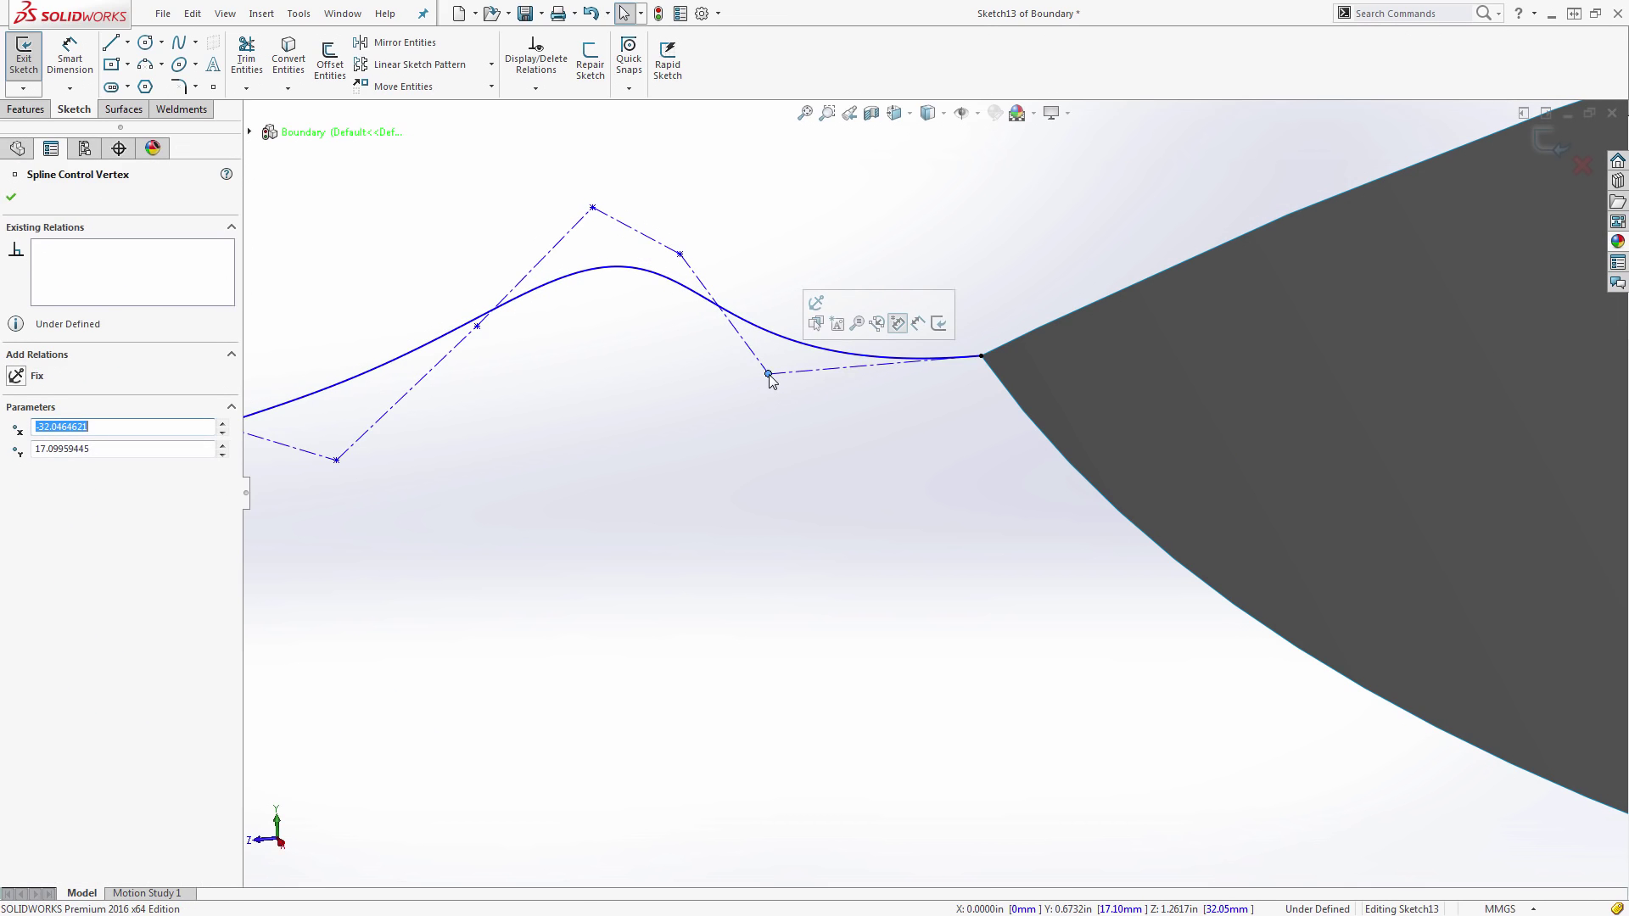
pyautogui.scroll(5, 913, 438)
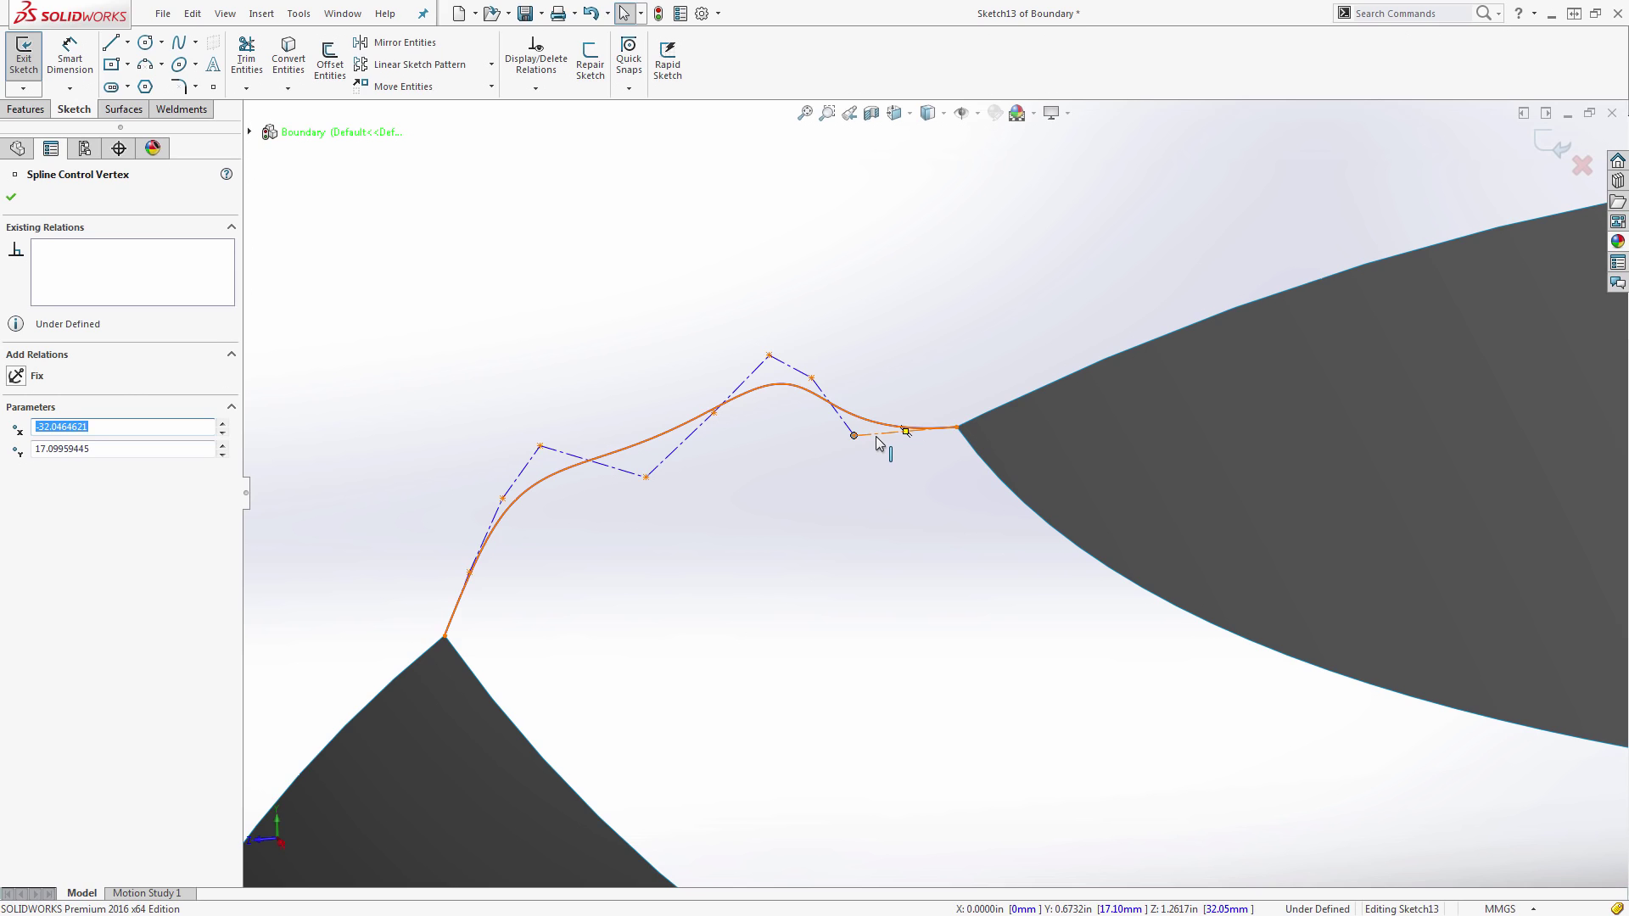
pyautogui.click(877, 437)
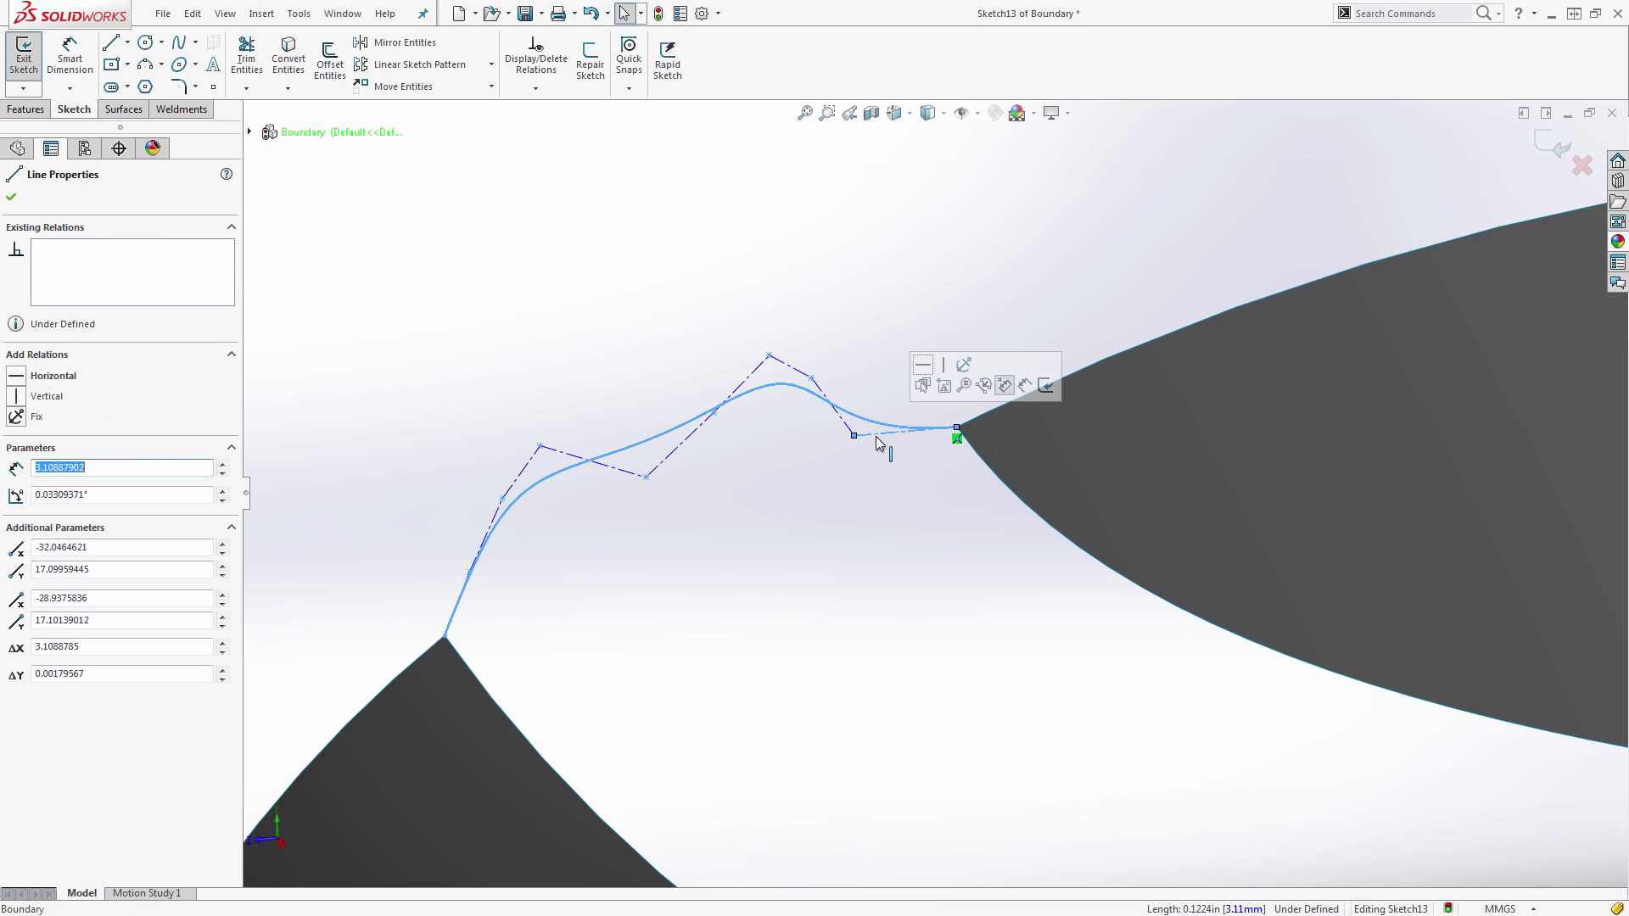
pyautogui.keyDown('ctrl'); pyautogui.click(982, 422); pyautogui.keyUp('ctrl')
pyautogui.click(1044, 343)
pyautogui.click(876, 393)
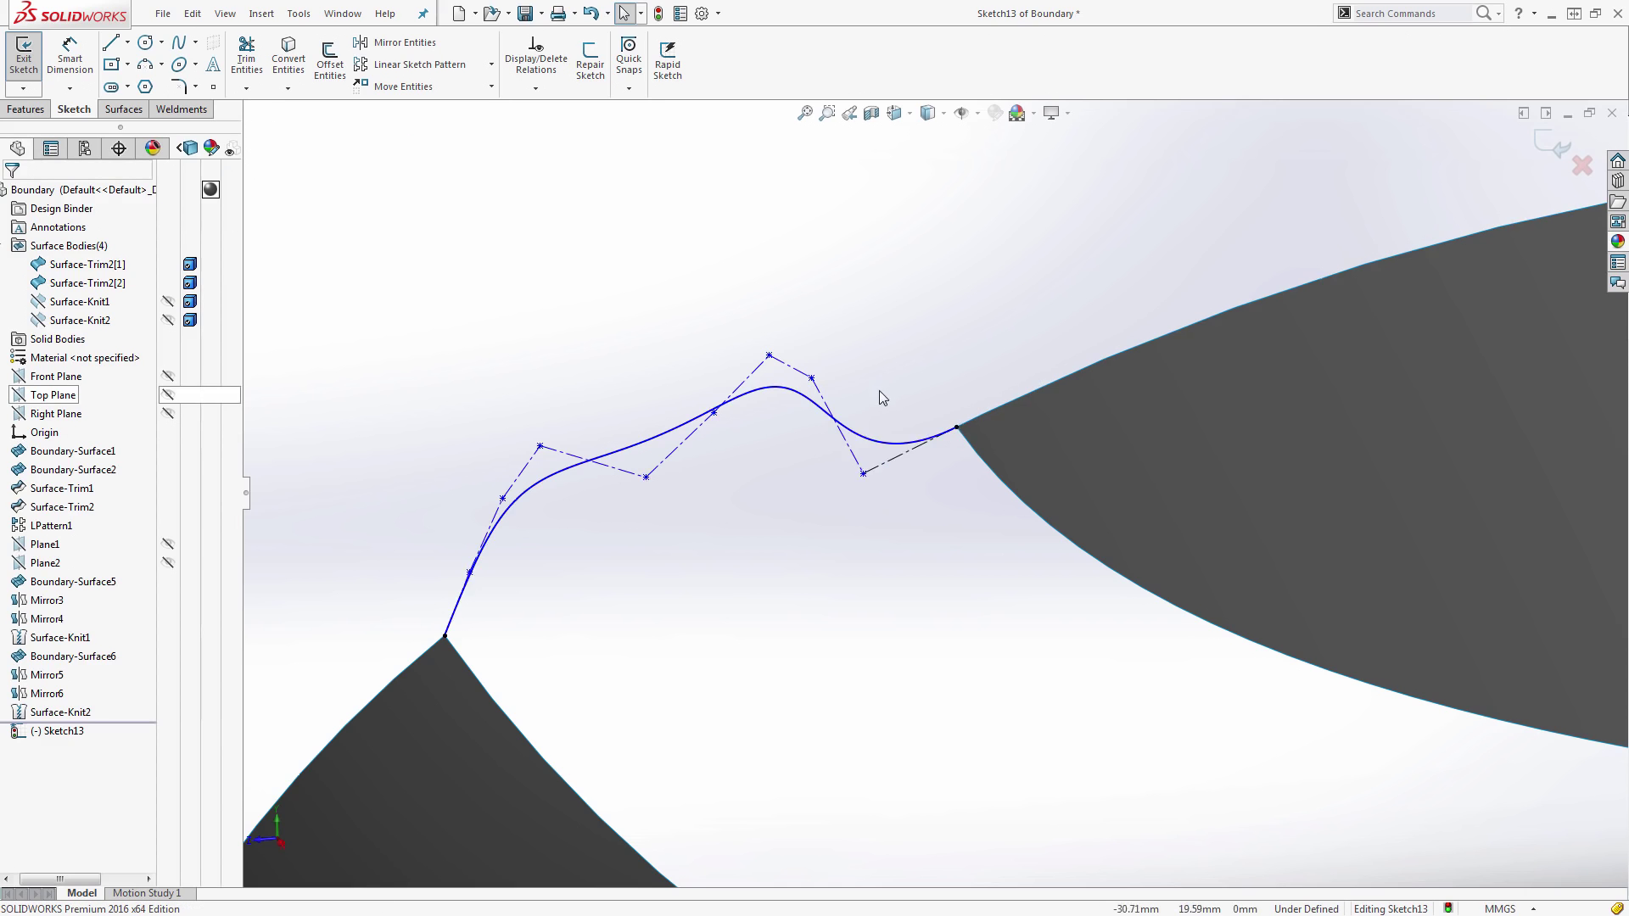
# - Move the second and third inner control vertices from the upper surface down below the spline
pyautogui.scroll(-2, 877, 393)
pyautogui.moveTo(801, 380); pyautogui.dragTo(771, 523)
pyautogui.moveTo(752, 354); pyautogui.dragTo(710, 536)
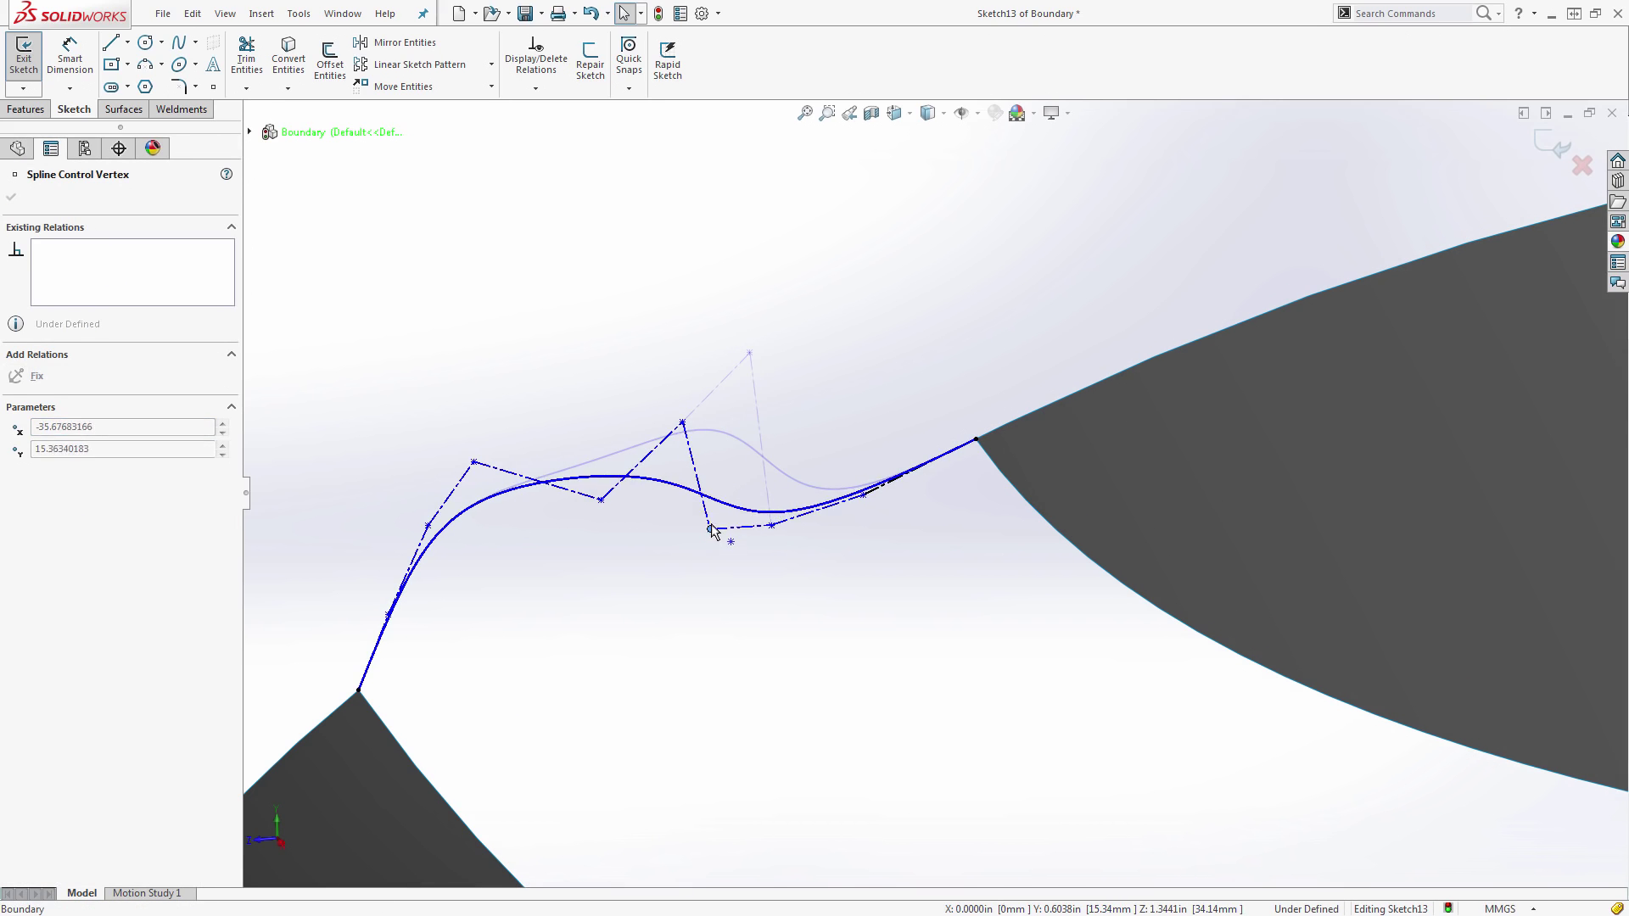
# - Make the three control polygon segments nearest the upper surface collinear
pyautogui.click(727, 527)
pyautogui.scroll(-2, 772, 522)
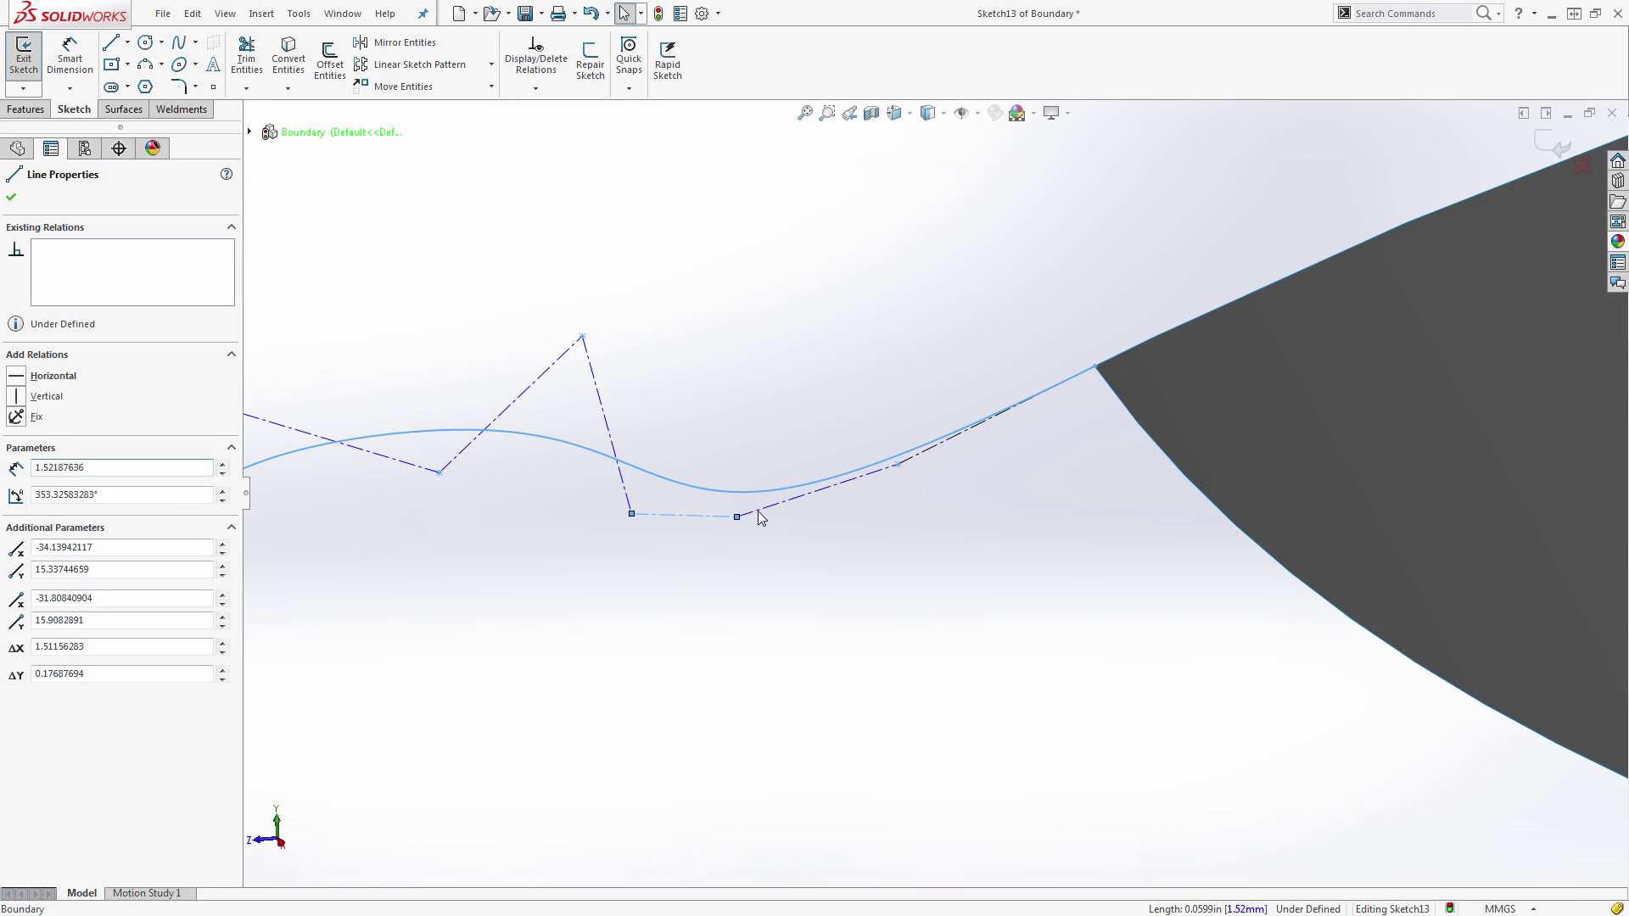
pyautogui.keyDown('ctrl'); pyautogui.click(756, 511); pyautogui.keyUp('ctrl')
pyautogui.keyDown('ctrl'); pyautogui.click(921, 456); pyautogui.keyUp('ctrl')
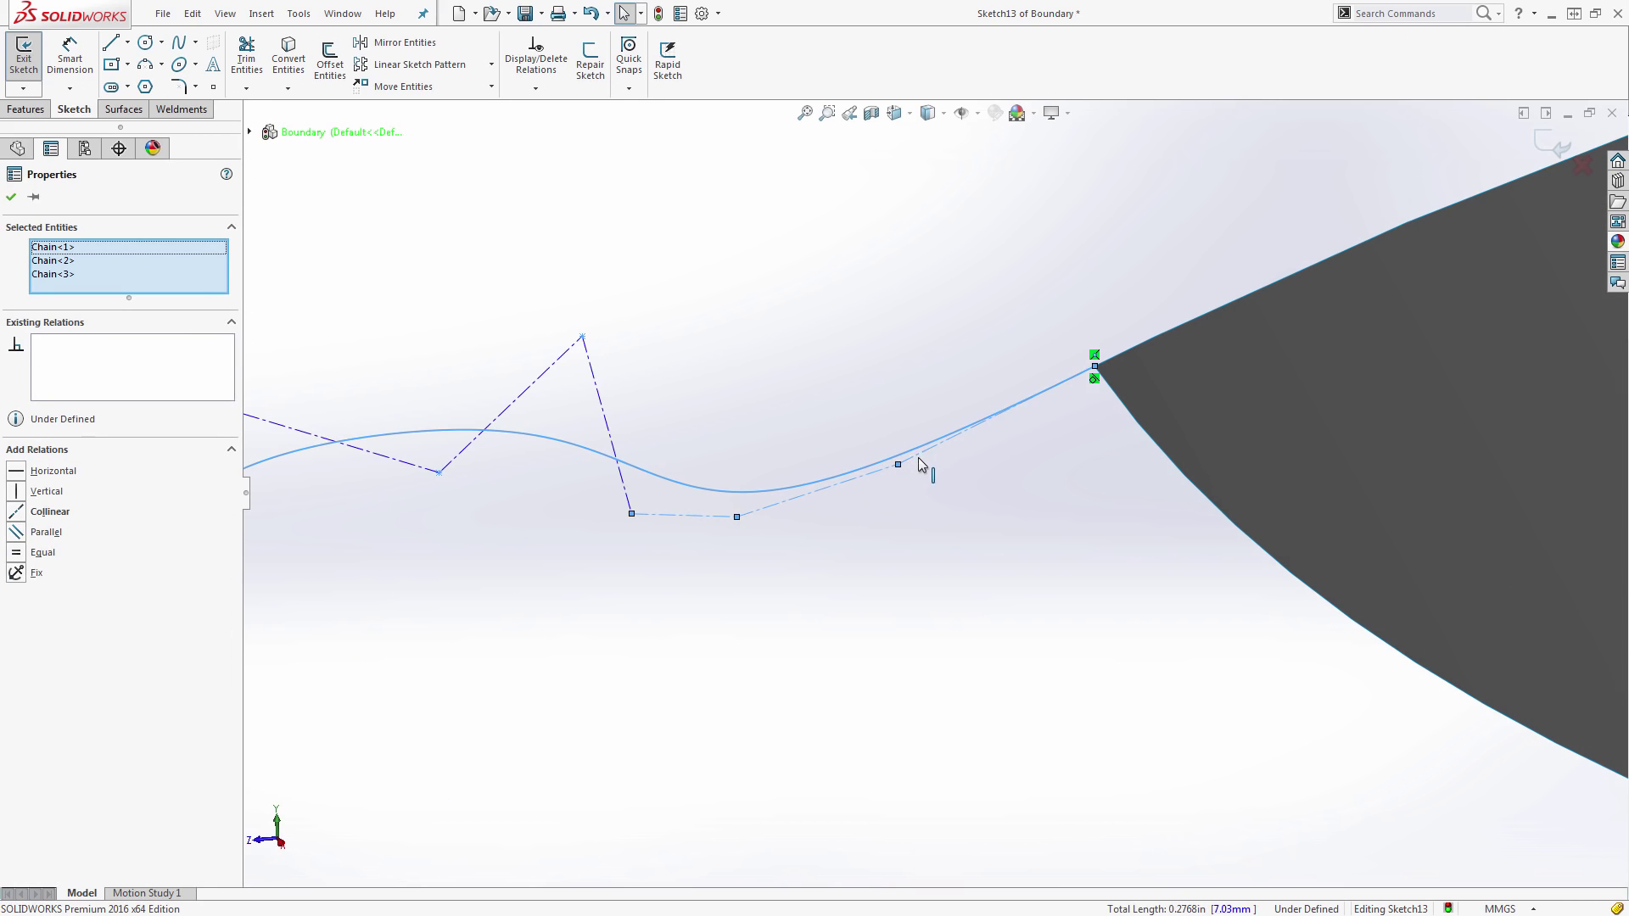
pyautogui.click(1005, 386)
pyautogui.click(995, 546)
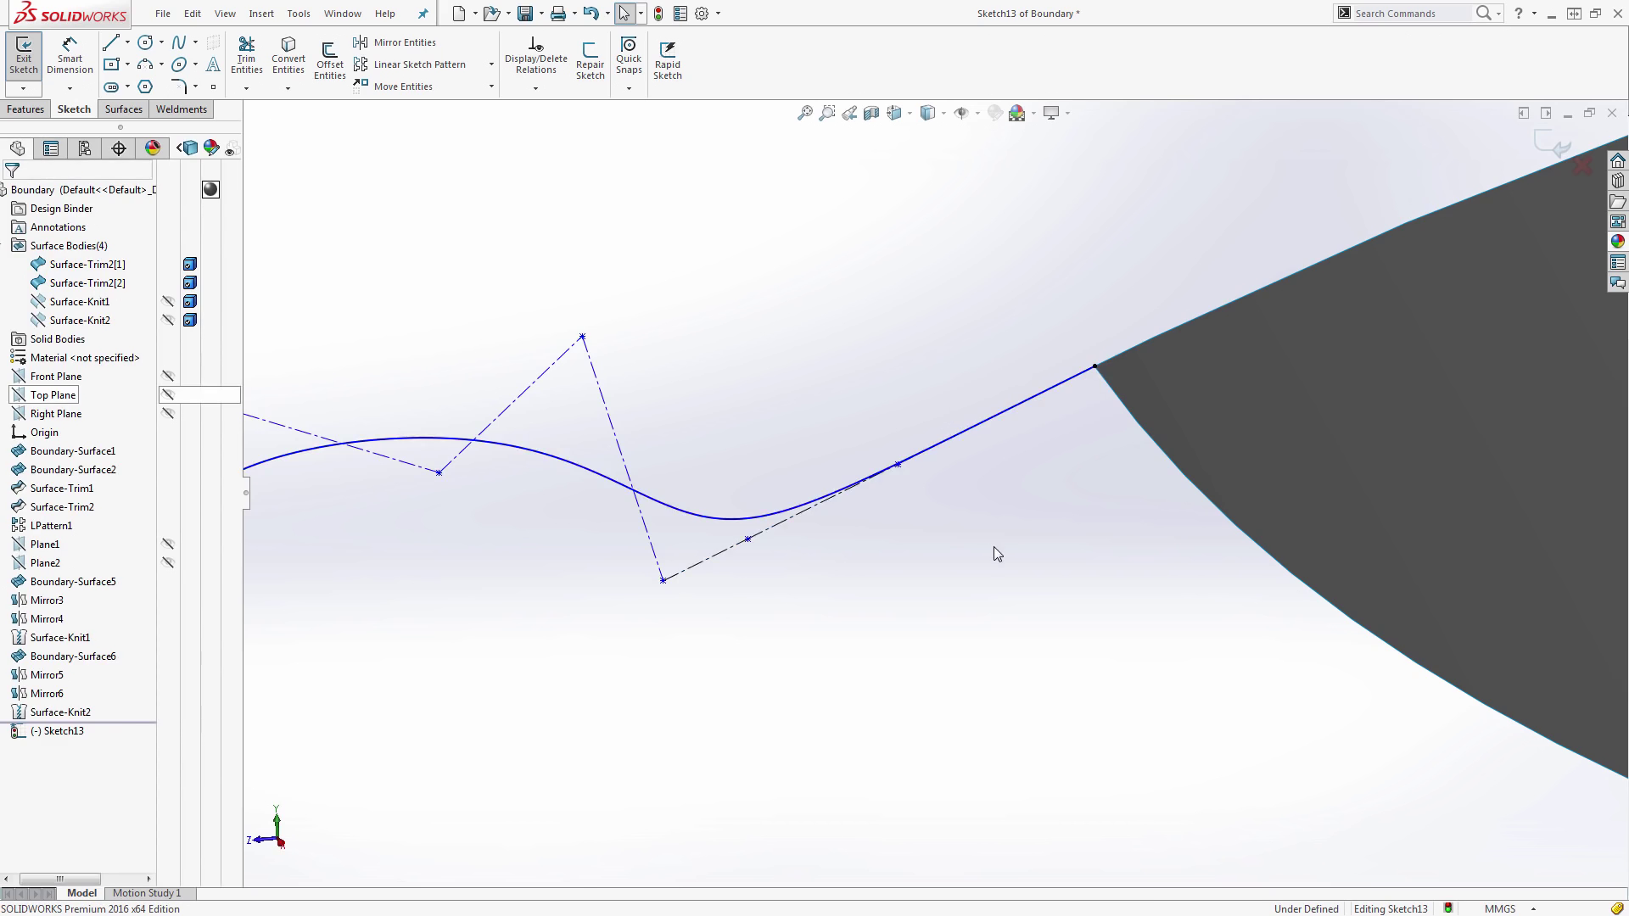
# - Slide the middle collinear control vertex along its line closer to the upper surface
pyautogui.scroll(2, 995, 547)
pyautogui.click(834, 518)
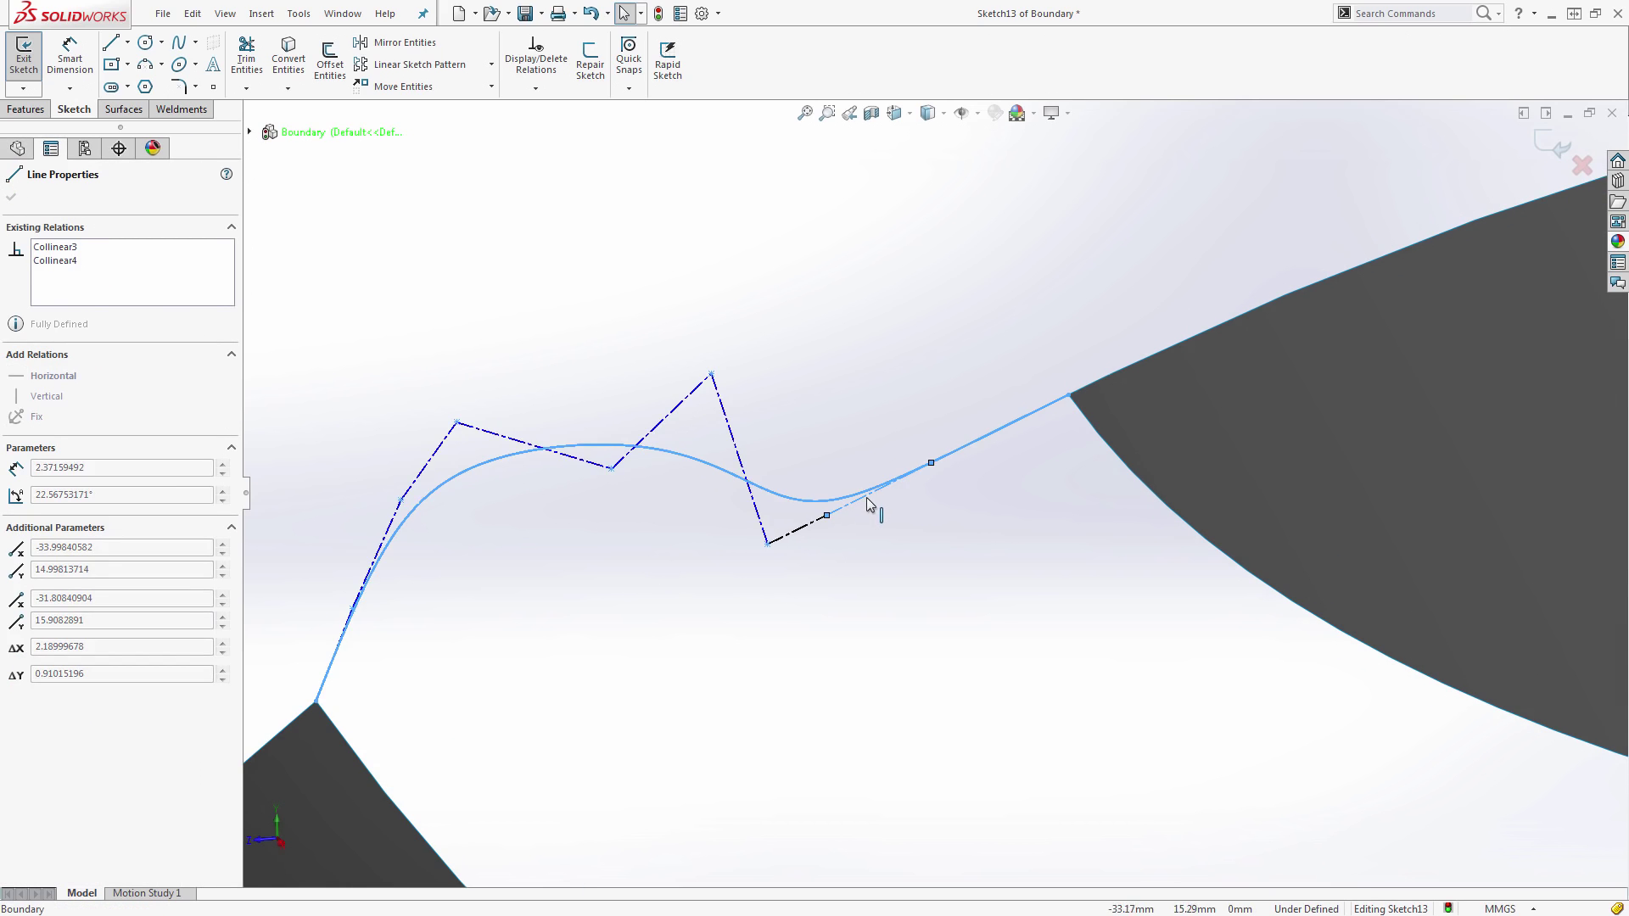
pyautogui.moveTo(828, 516); pyautogui.dragTo(859, 506)
pyautogui.click(908, 568)
pyautogui.scroll(3, 767, 563)
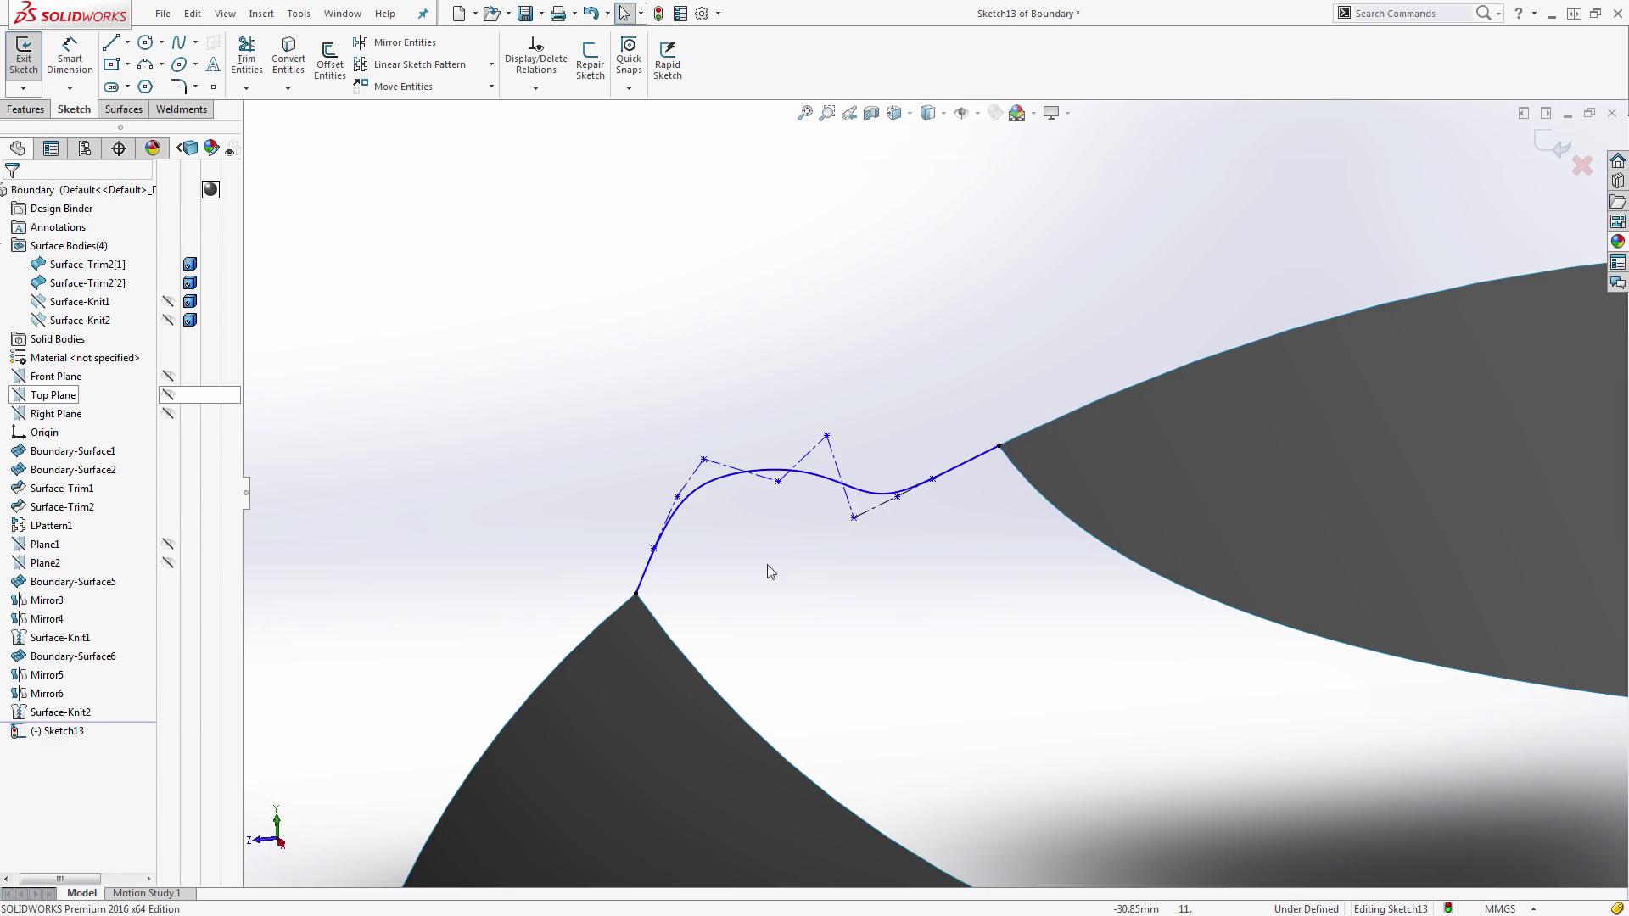
# - Pull the control vertex nearest the lower surface inward and make its end control segment tangent to the lower surface's side edge
pyautogui.scroll(-2, 636, 553)
pyautogui.moveTo(634, 540); pyautogui.dragTo(714, 560)
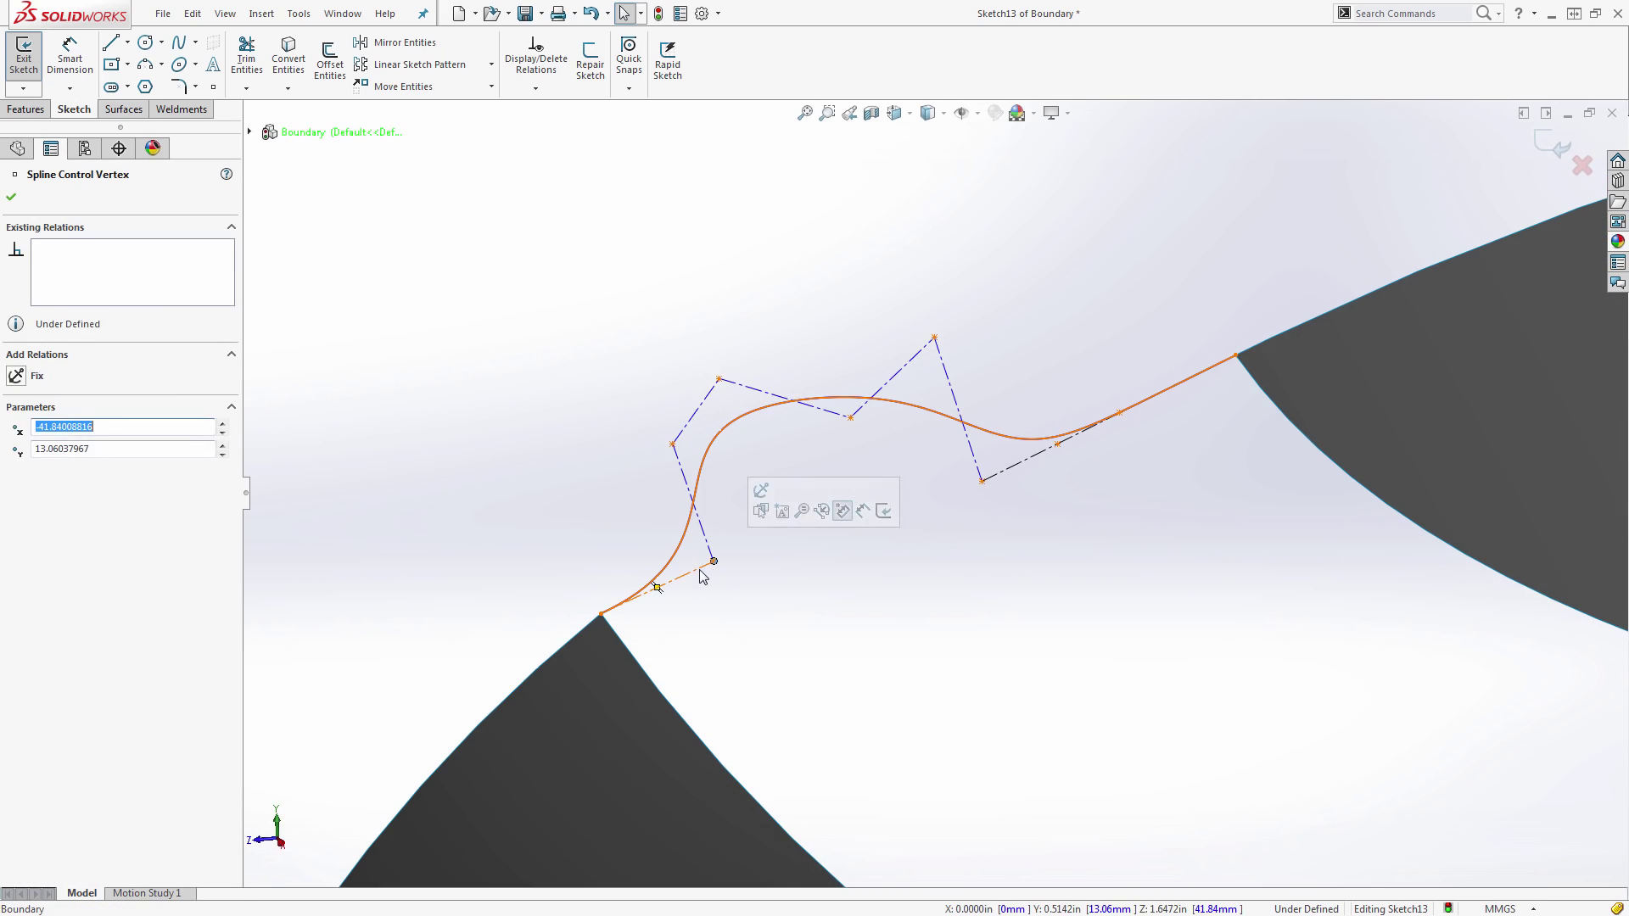
pyautogui.keyDown('ctrl'); pyautogui.click(588, 623); pyautogui.keyUp('ctrl')
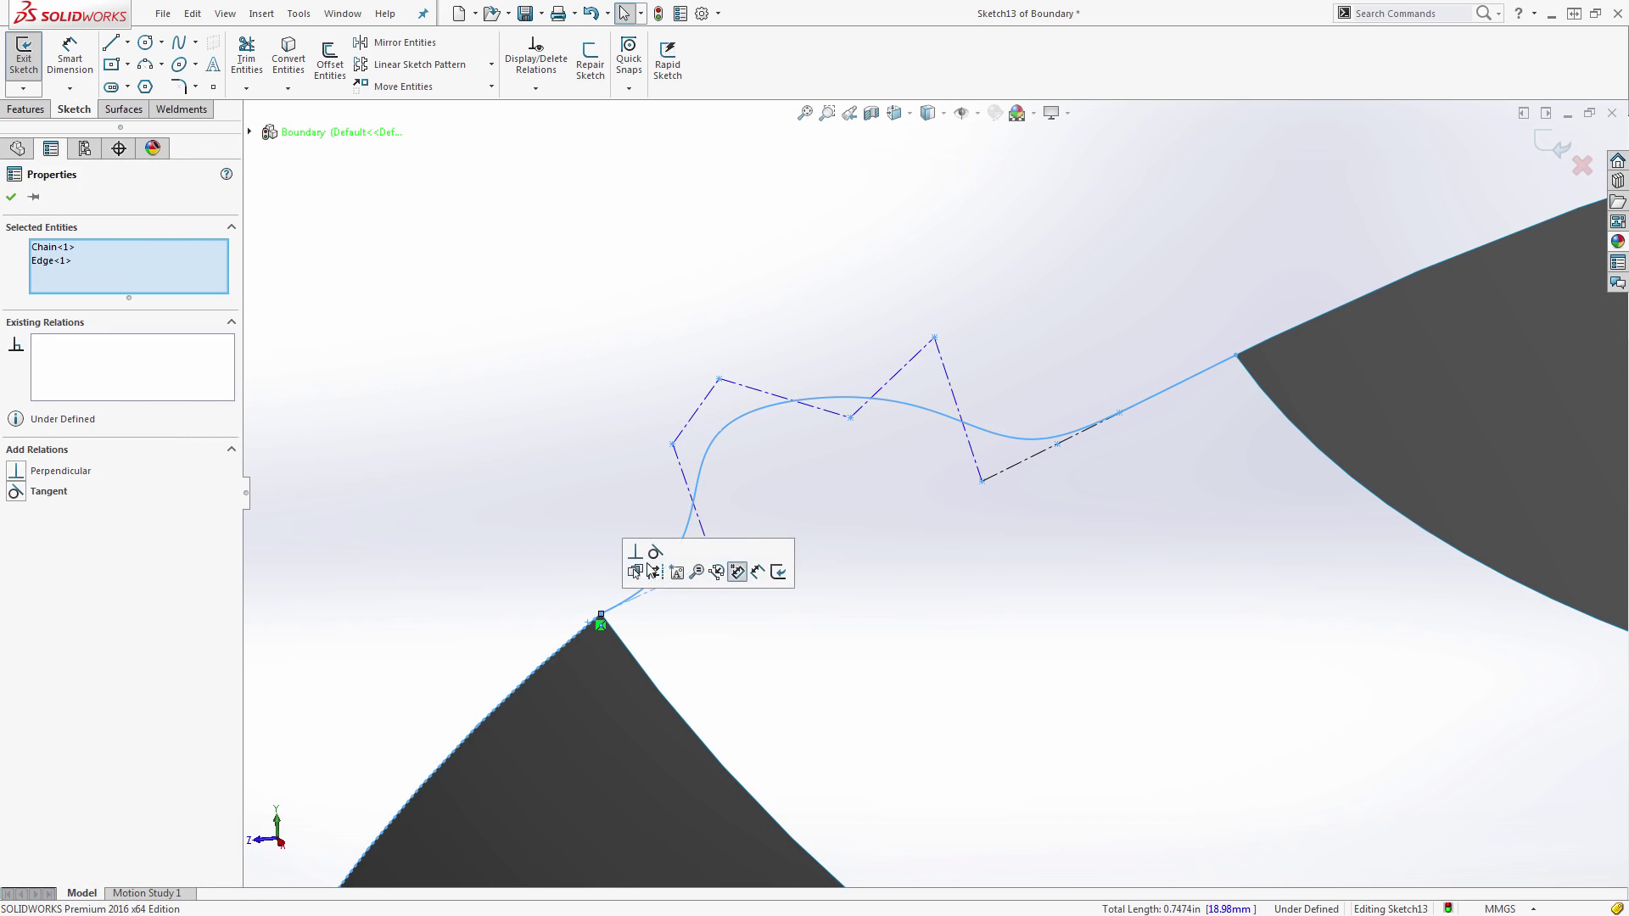
pyautogui.click(655, 551)
pyautogui.click(774, 594)
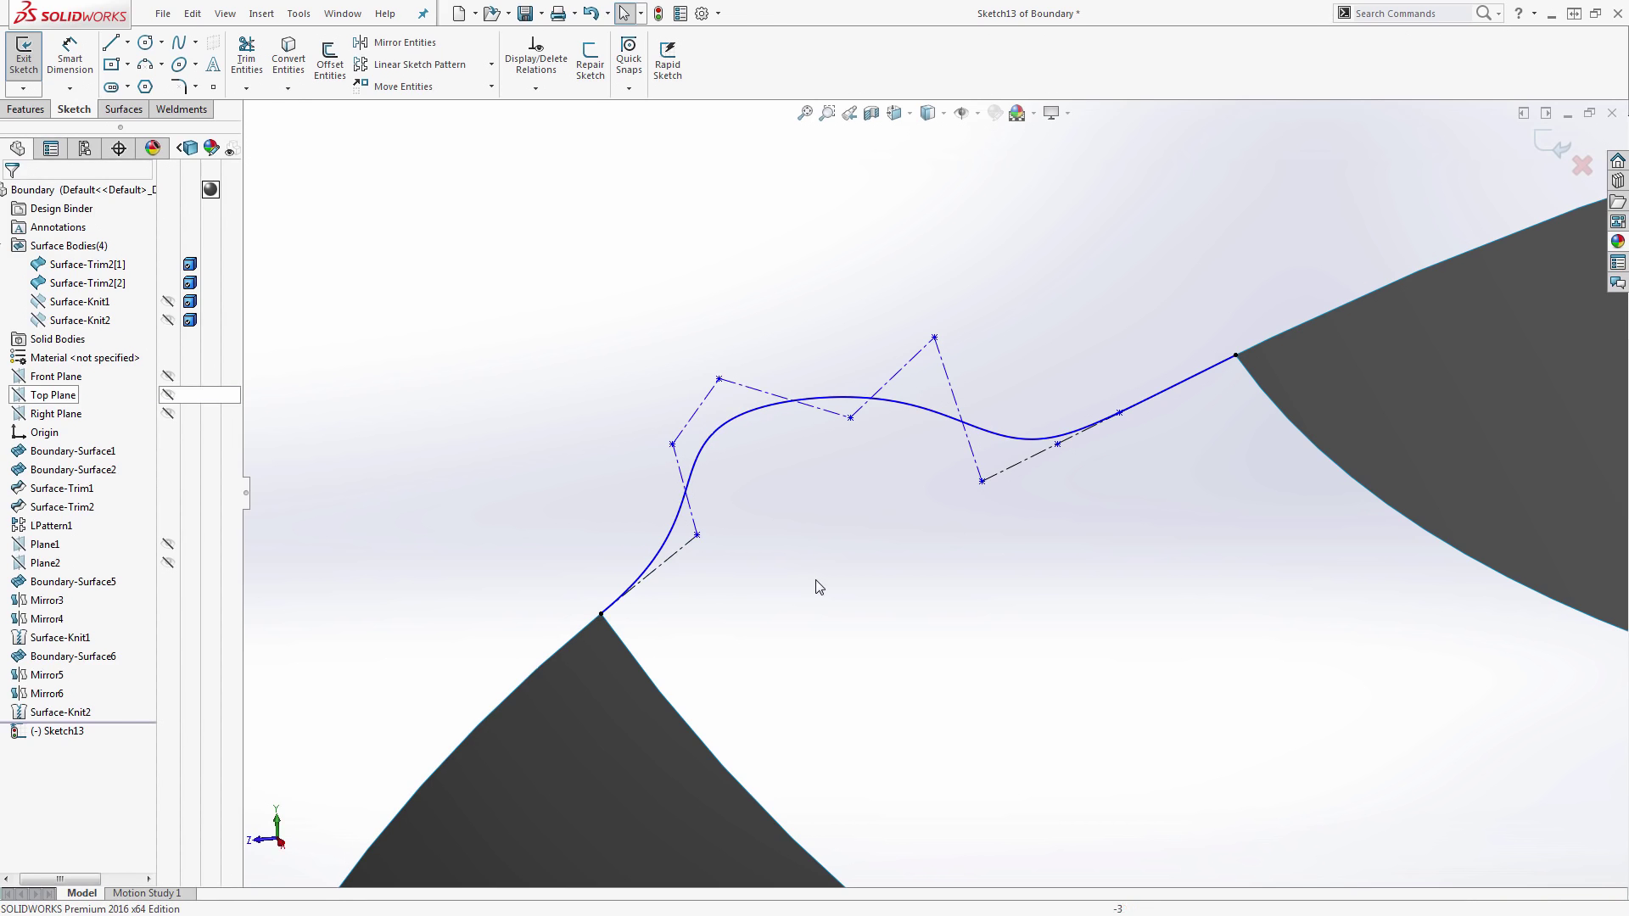
# - Slide the collinear control vertices toward the upper surface, the farthest to about (-33.53, 15.19), and shorten the tangent control segment at the lower surface
pyautogui.scroll(-1, 852, 525)
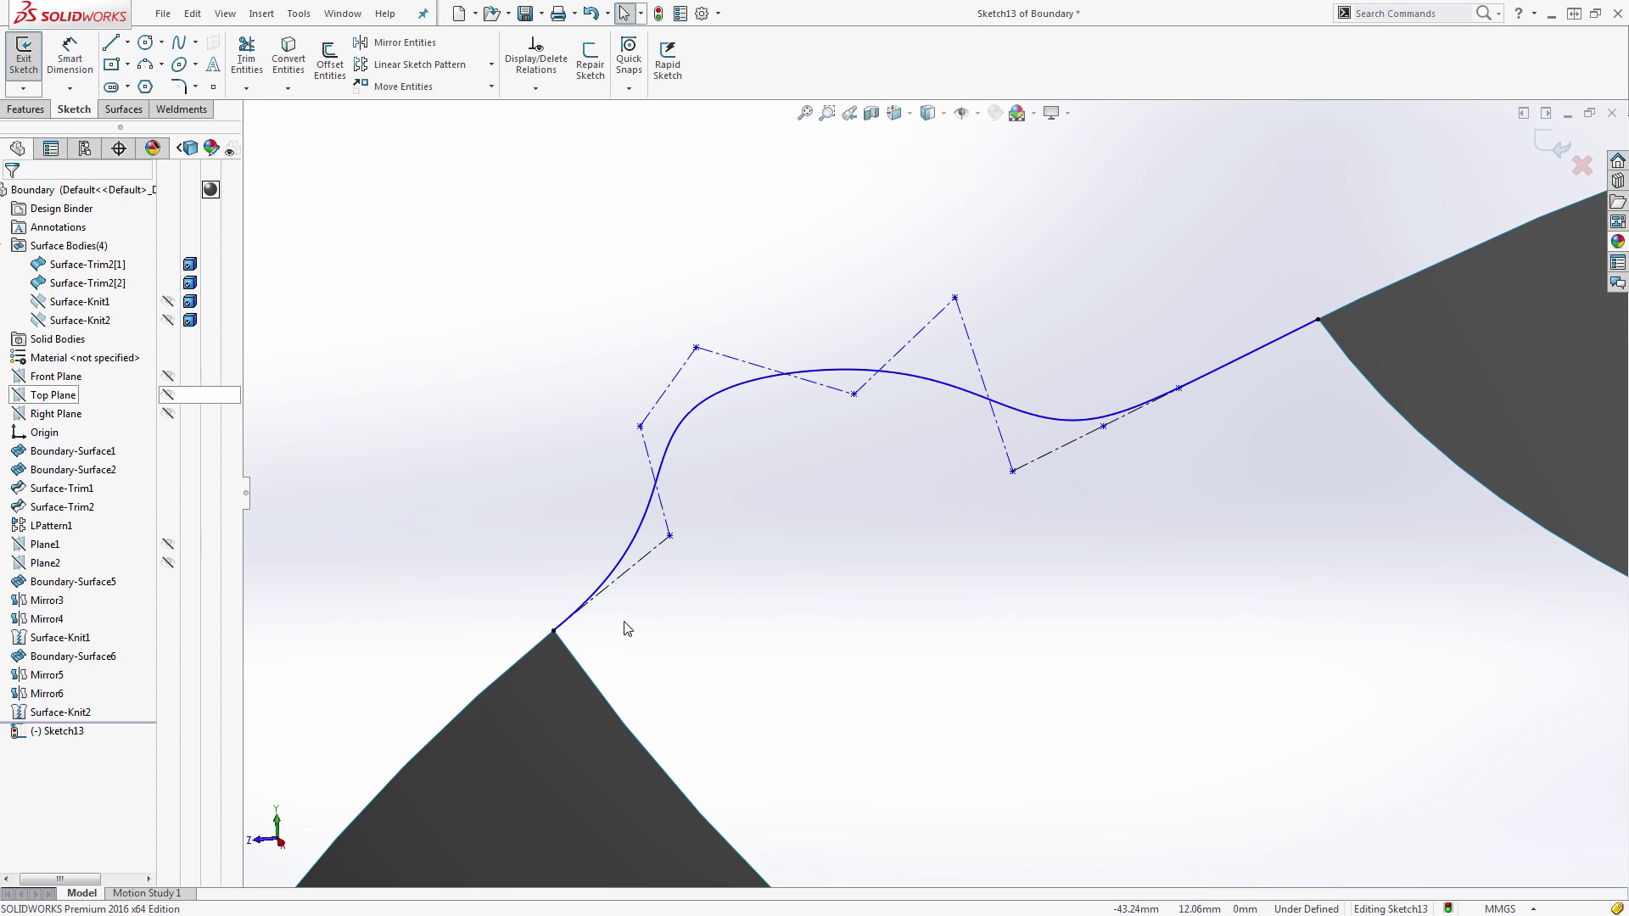
pyautogui.moveTo(1179, 388); pyautogui.dragTo(1226, 374)
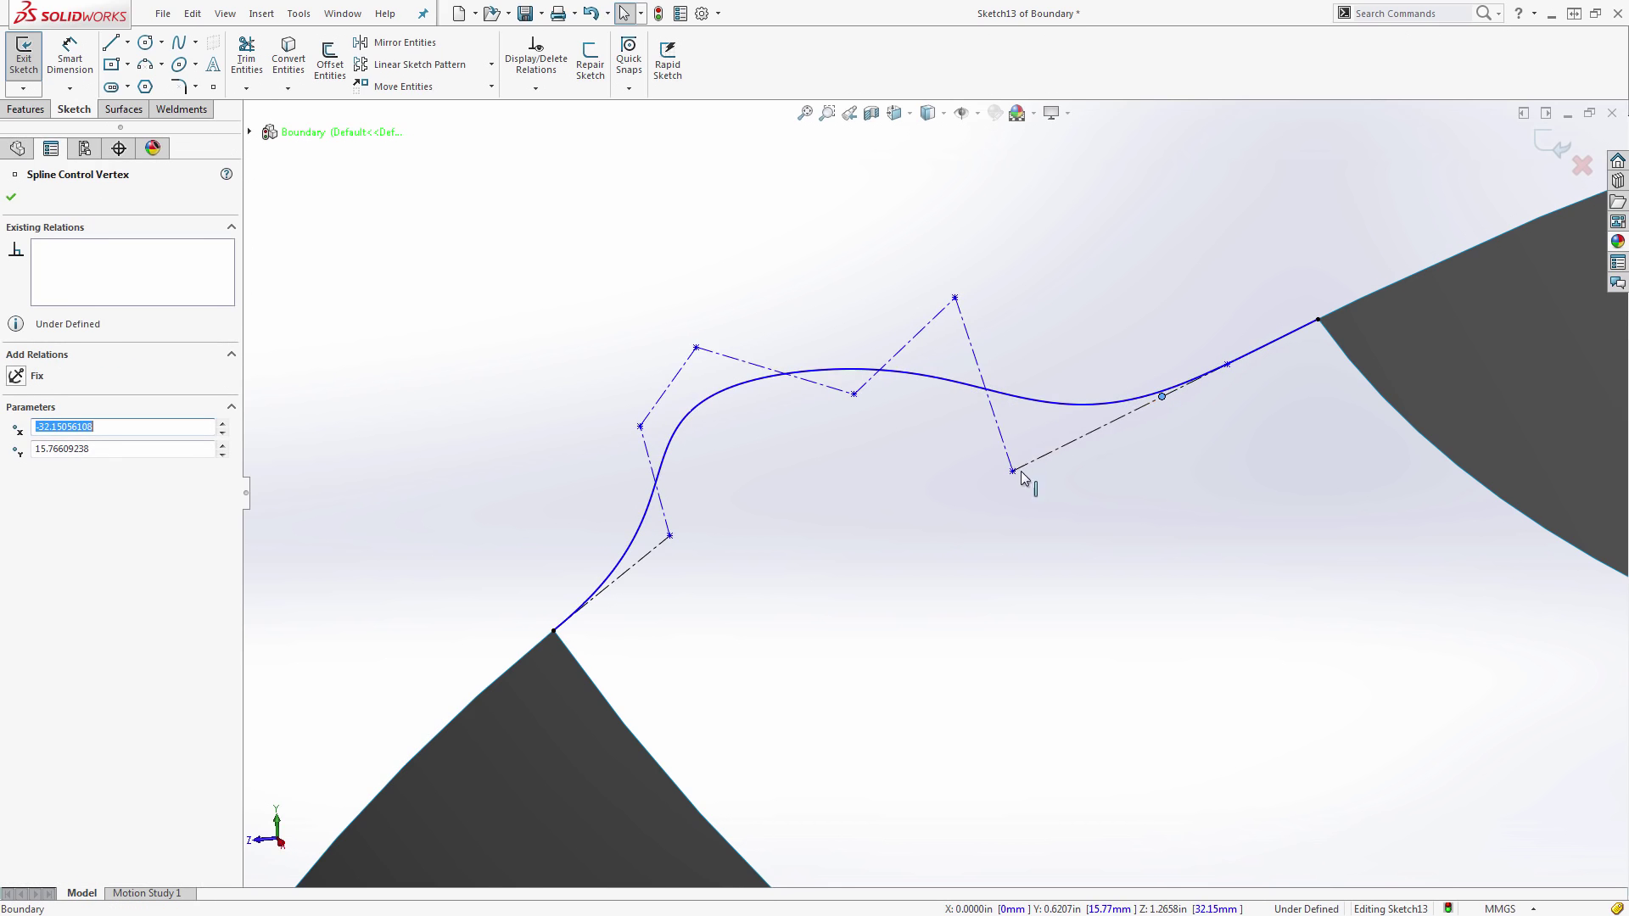
pyautogui.moveTo(1014, 471); pyautogui.dragTo(1094, 430)
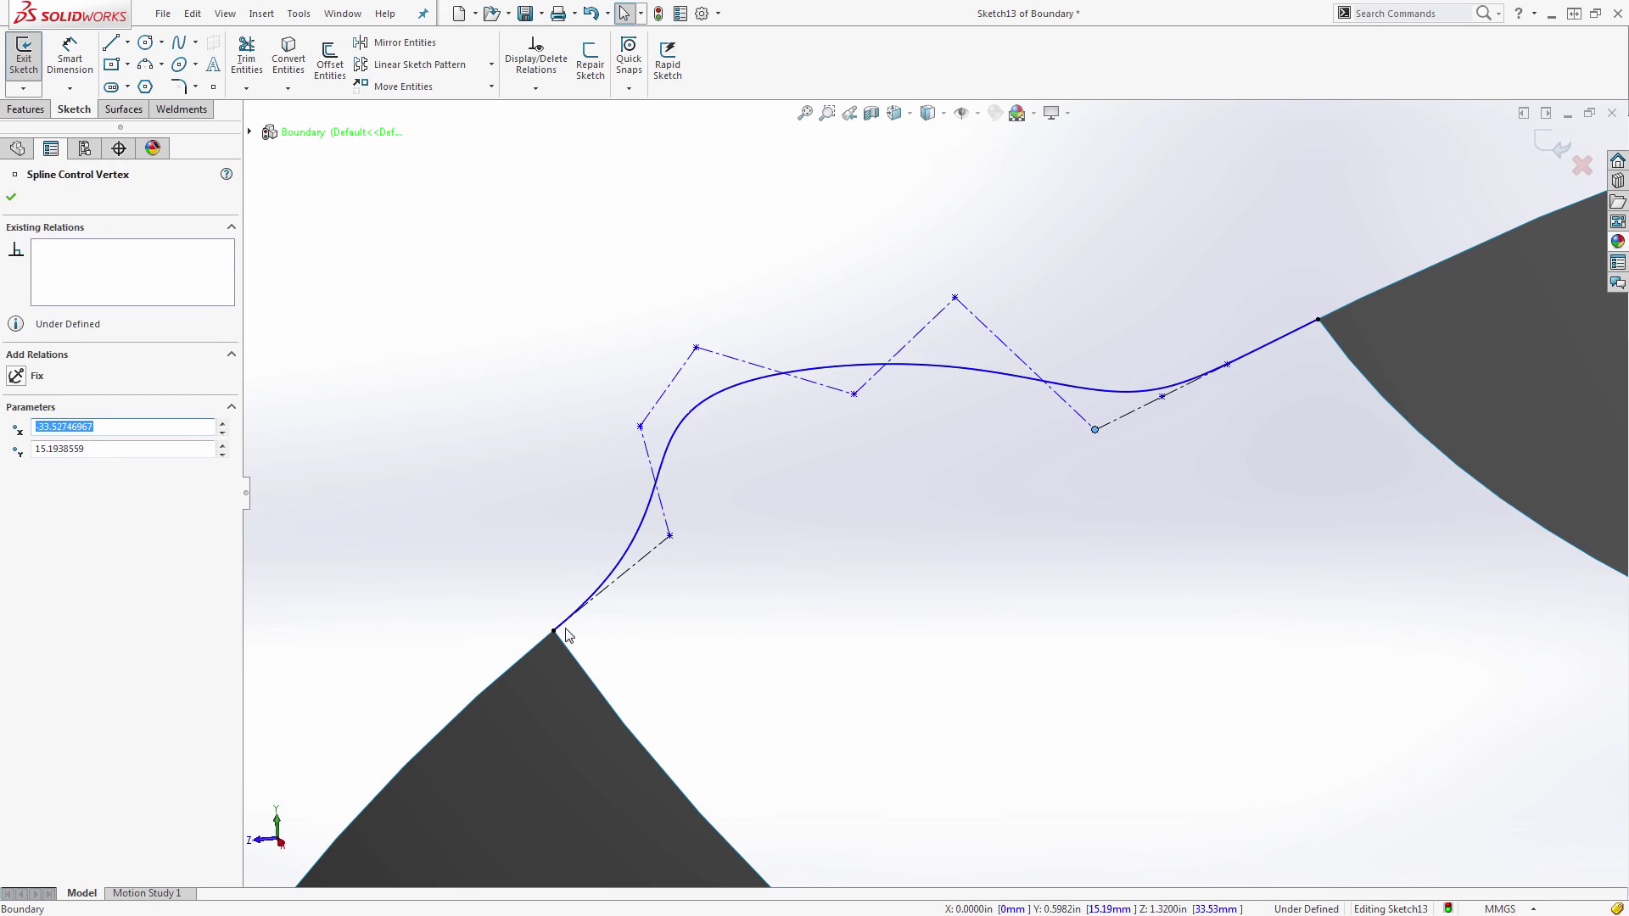
pyautogui.moveTo(670, 535)
pyautogui.mouseDown()
pyautogui.moveTo(640, 589)
pyautogui.moveTo(654, 549)
pyautogui.mouseUp()
pyautogui.click(646, 571)
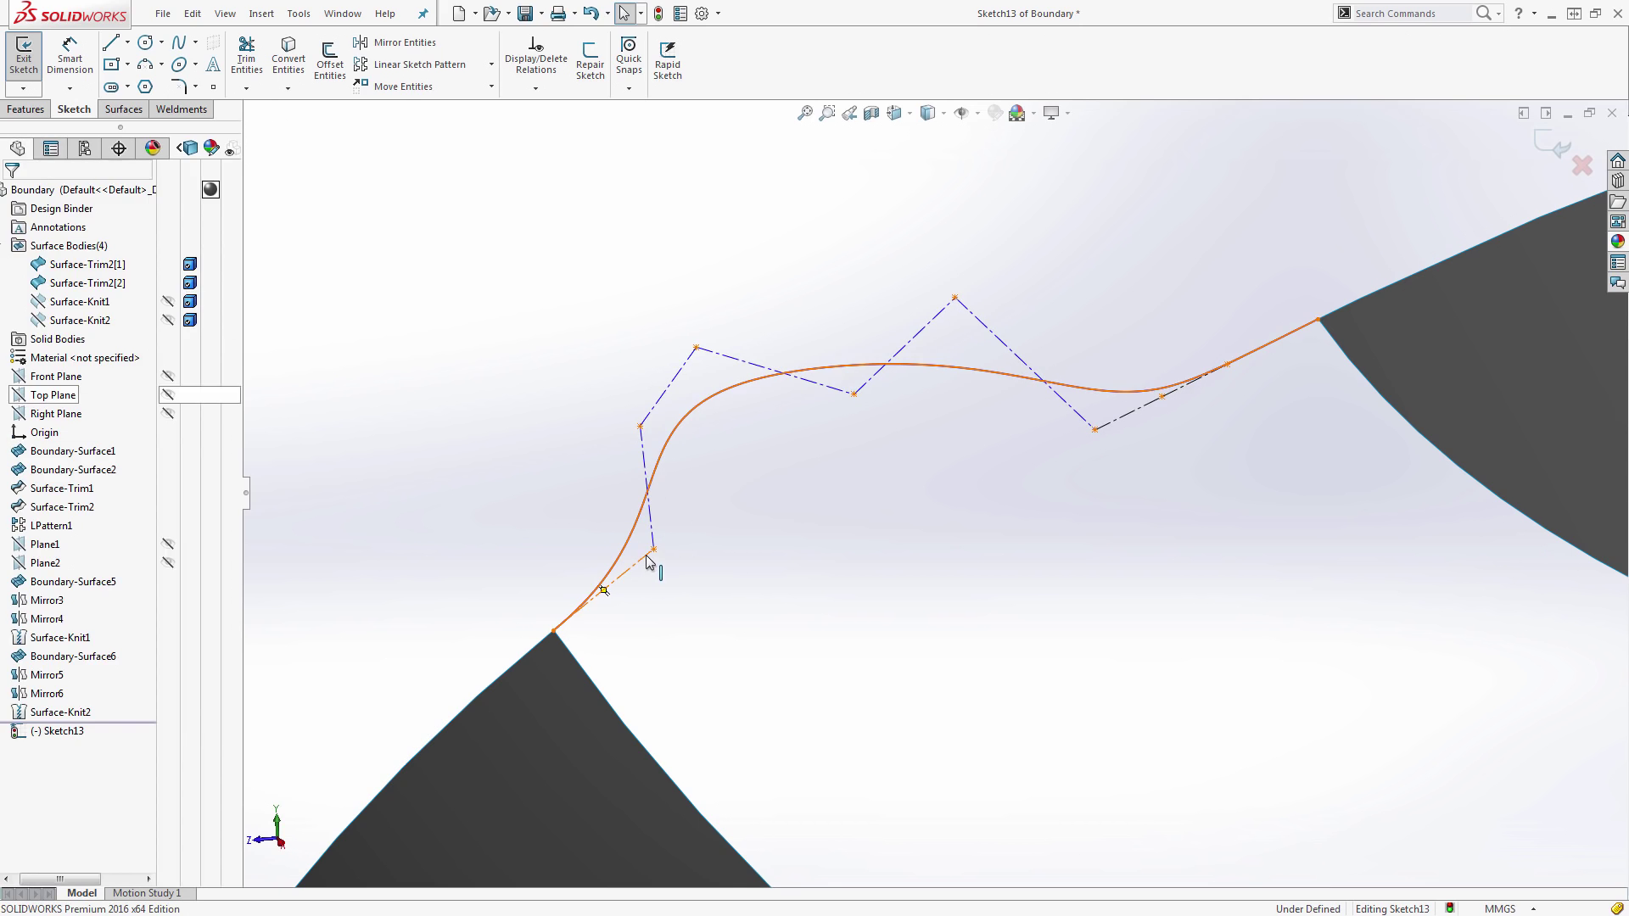
# - Make the three control polygon segments nearest the lower surface collinear
pyautogui.click(650, 533)
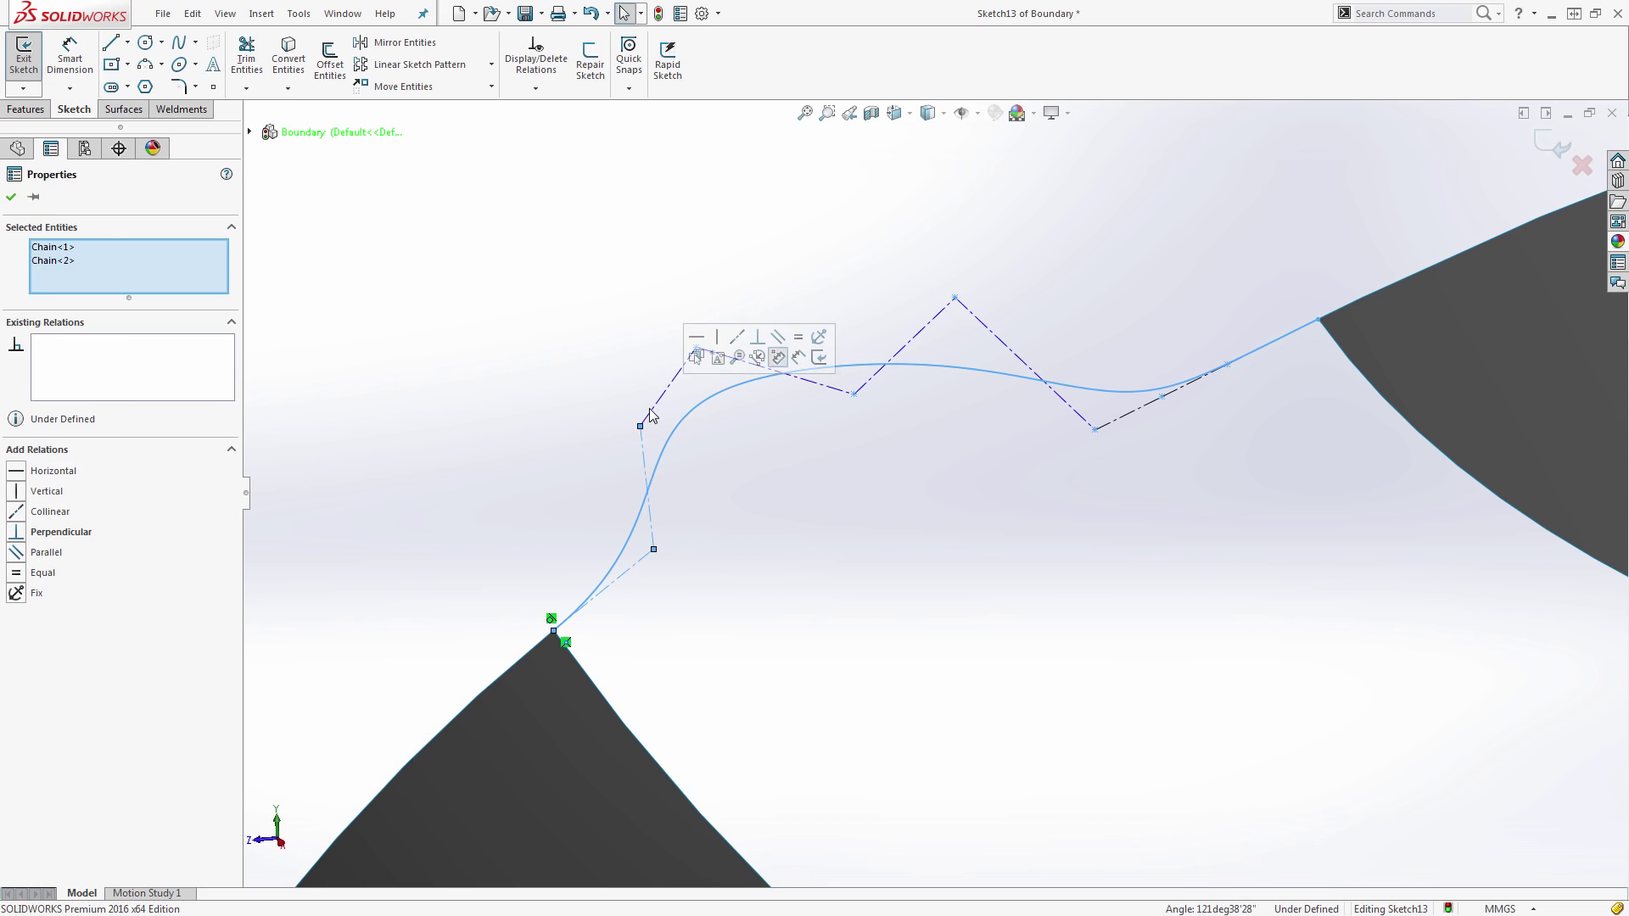
pyautogui.click(681, 401)
pyautogui.click(740, 341)
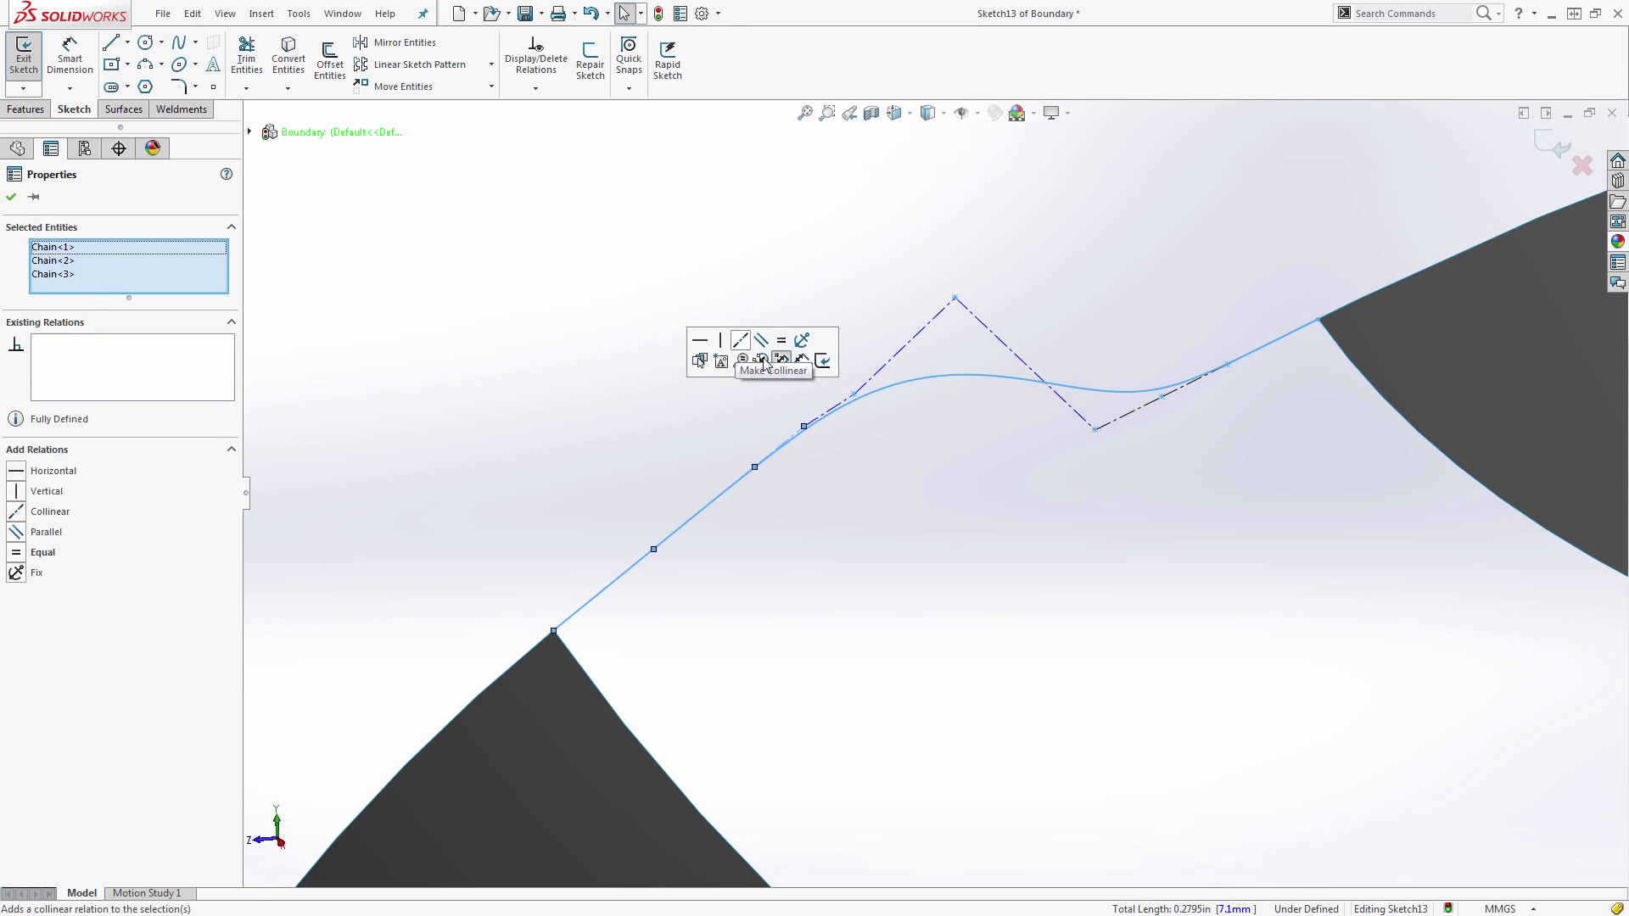
# - Slide the collinear control vertices along their line toward the lower surface, the nearest one to about (-42.67, 13.42)
pyautogui.moveTo(649, 551); pyautogui.dragTo(646, 560)
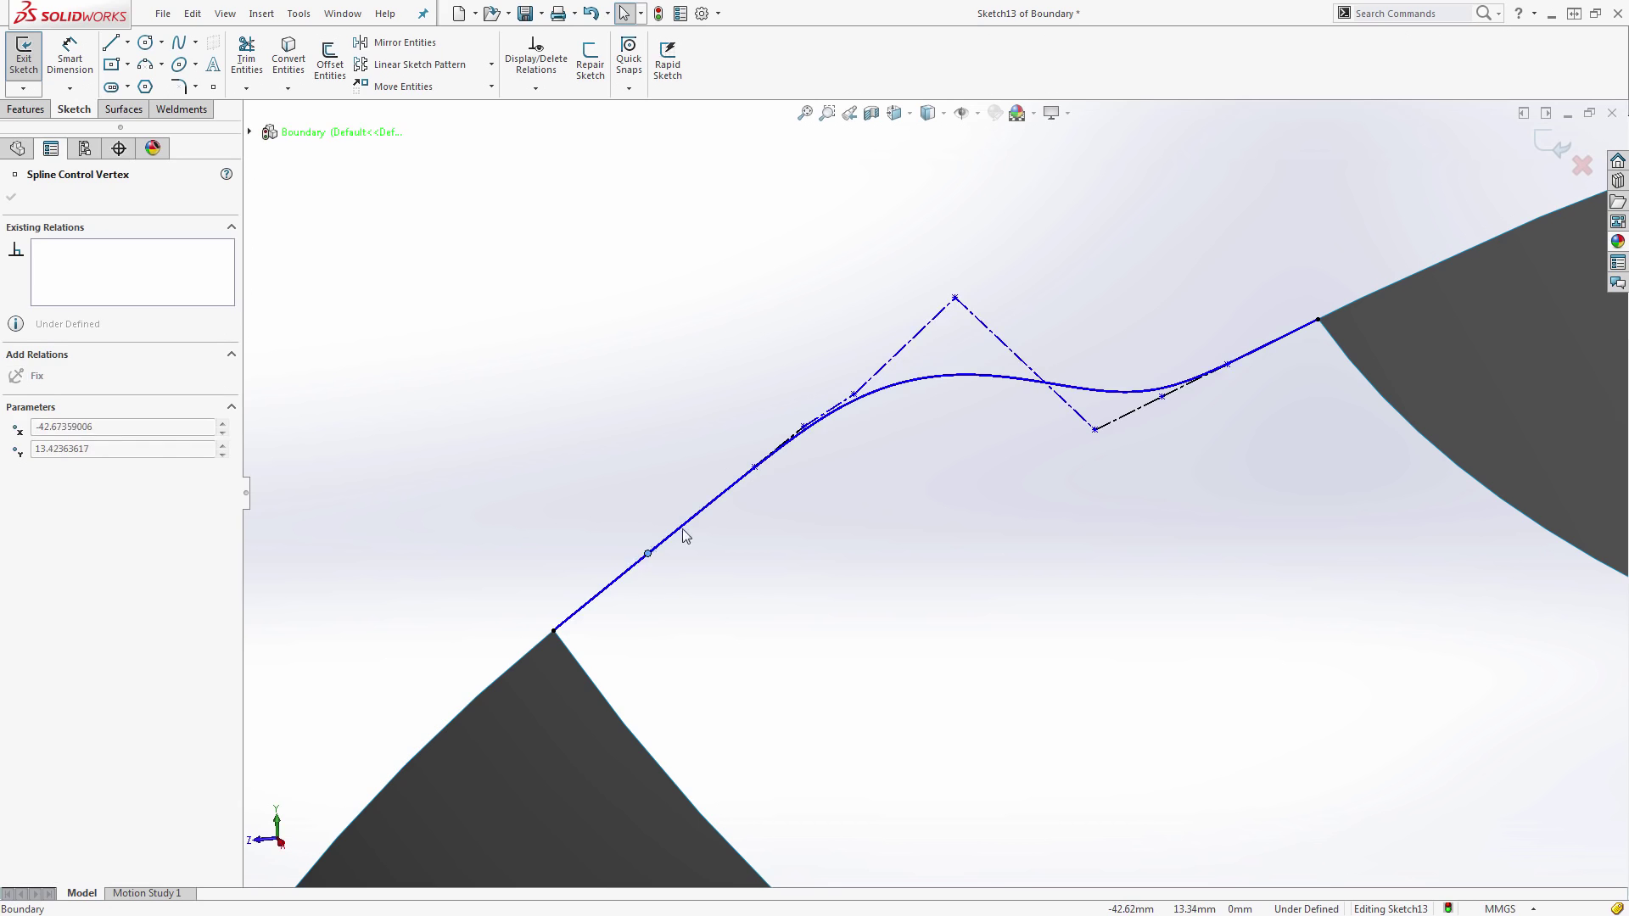
pyautogui.click(838, 447)
pyautogui.moveTo(769, 463); pyautogui.dragTo(725, 504)
pyautogui.press('Escape')
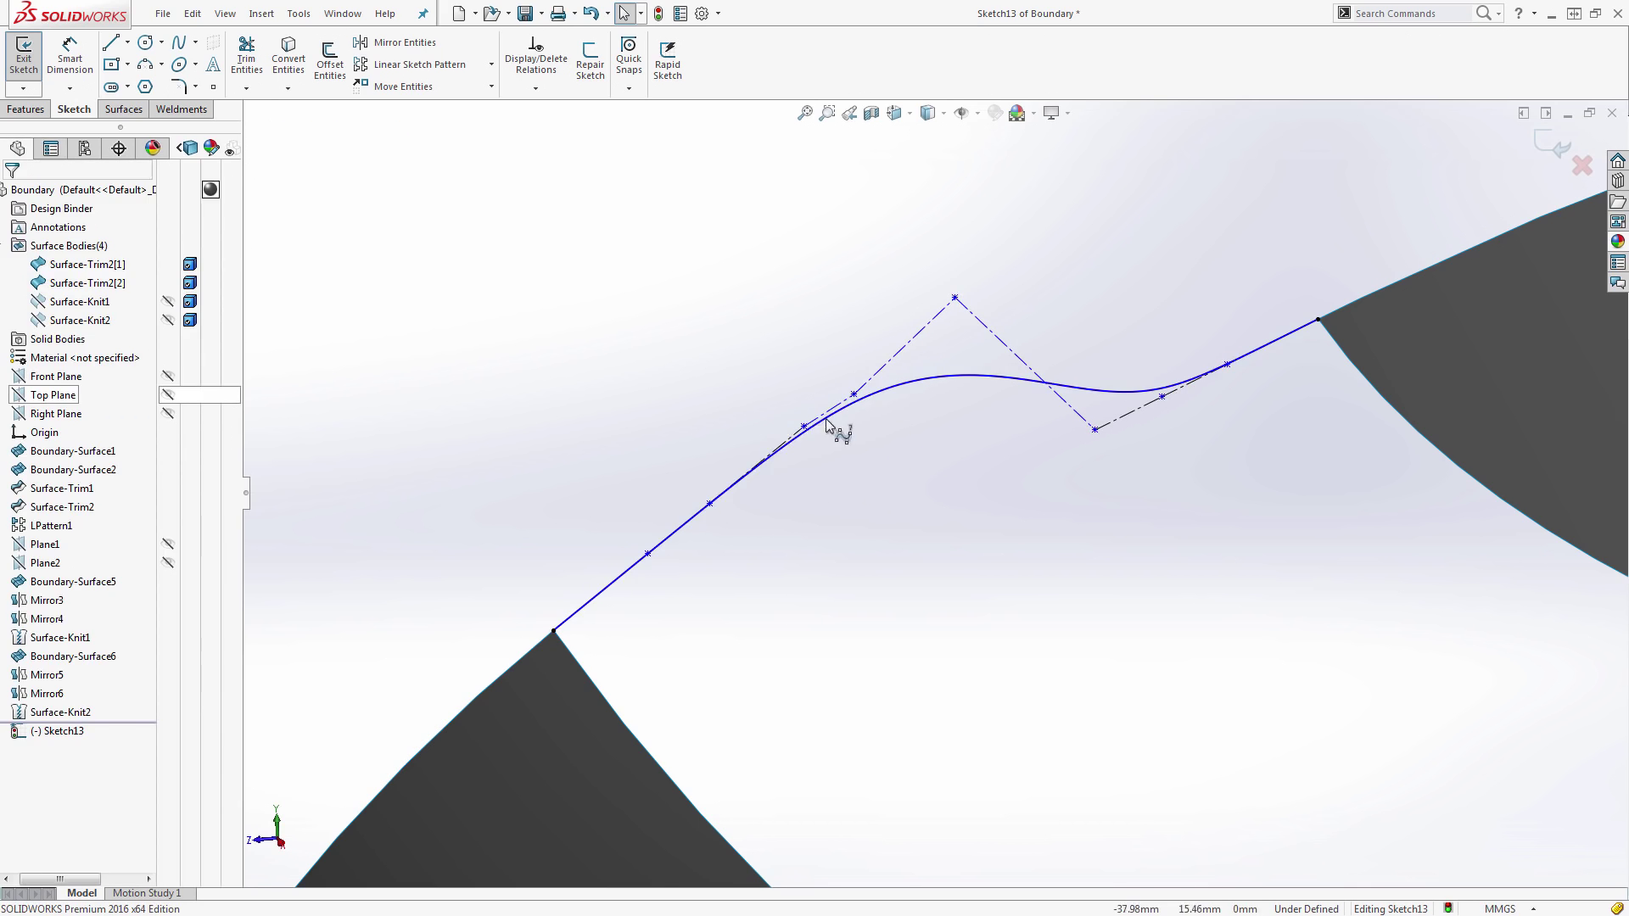
pyautogui.moveTo(804, 429); pyautogui.dragTo(767, 457)
pyautogui.click(821, 451)
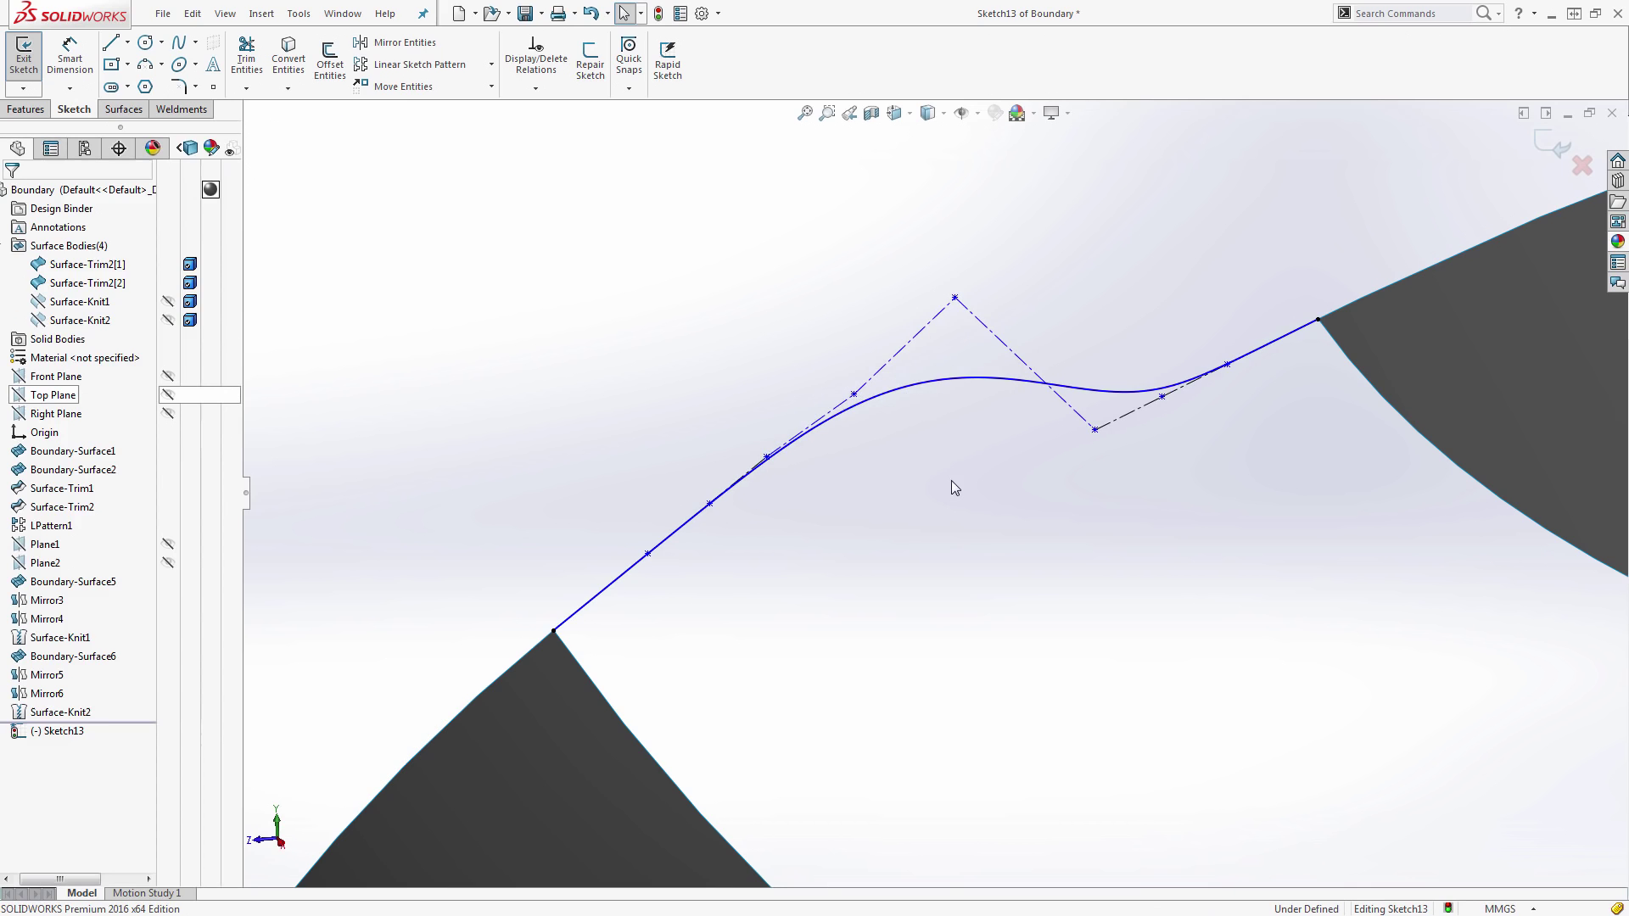
# - Delete the free control vertex next to the collinear group at the lower surface
pyautogui.scroll(-1, 919, 402)
pyautogui.moveTo(840, 397); pyautogui.dragTo(808, 331)
pyautogui.press('Delete')
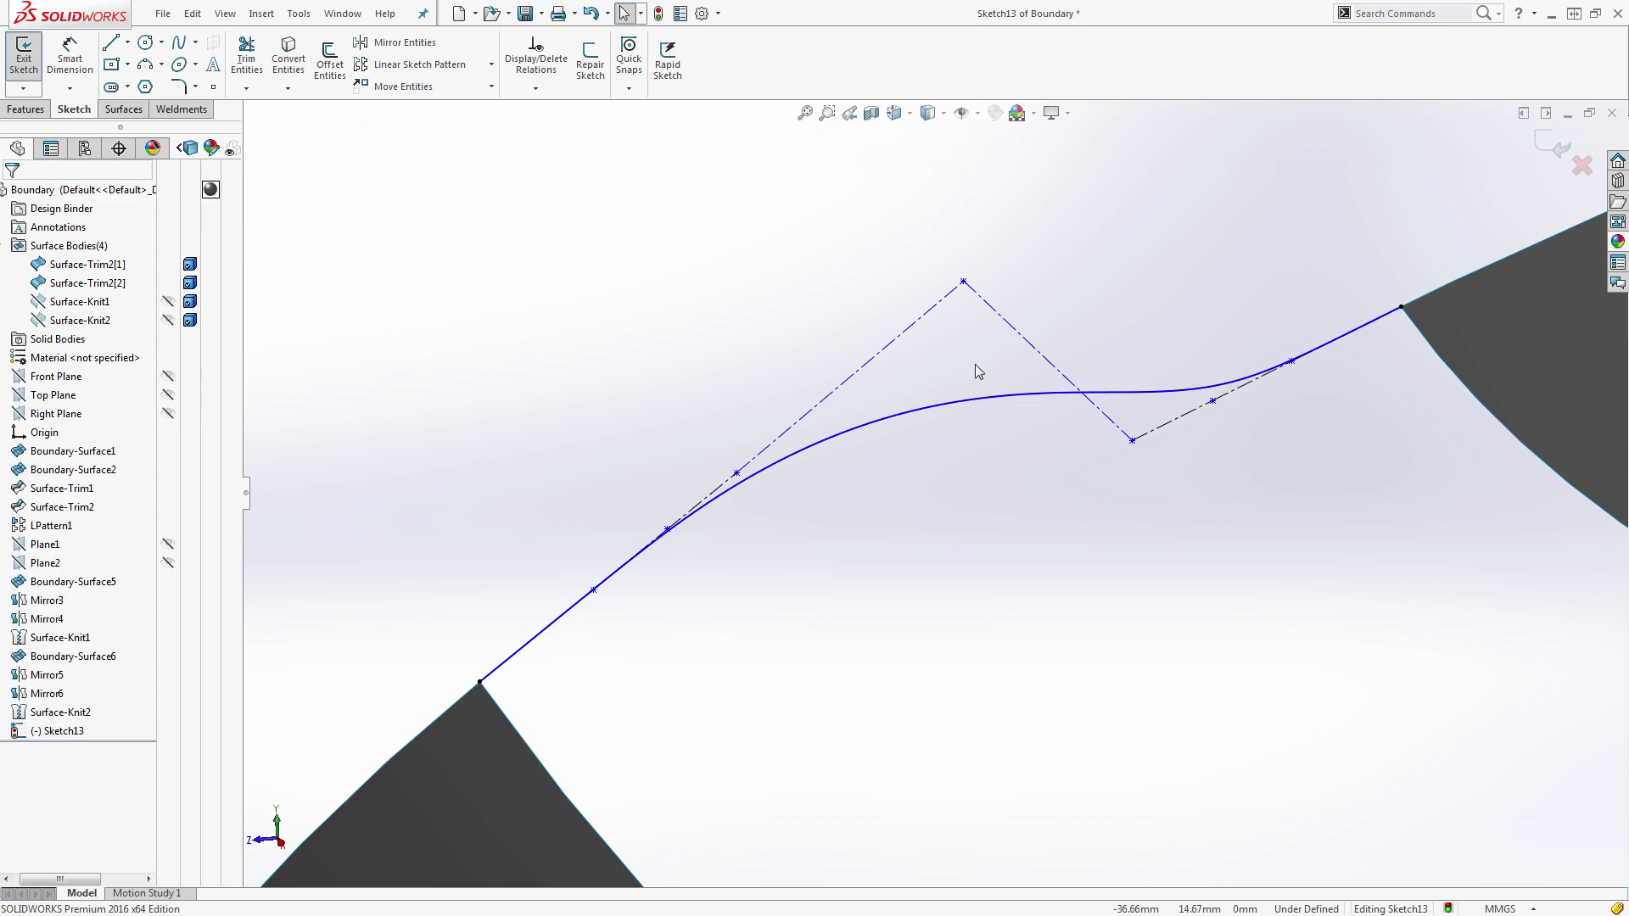
# - Move the remaining free control vertex to about (-38.40, 16.35) and the farthest collinear vertex of the upper surface to about (-34.62, 14.74)
pyautogui.moveTo(963, 283); pyautogui.dragTo(844, 404)
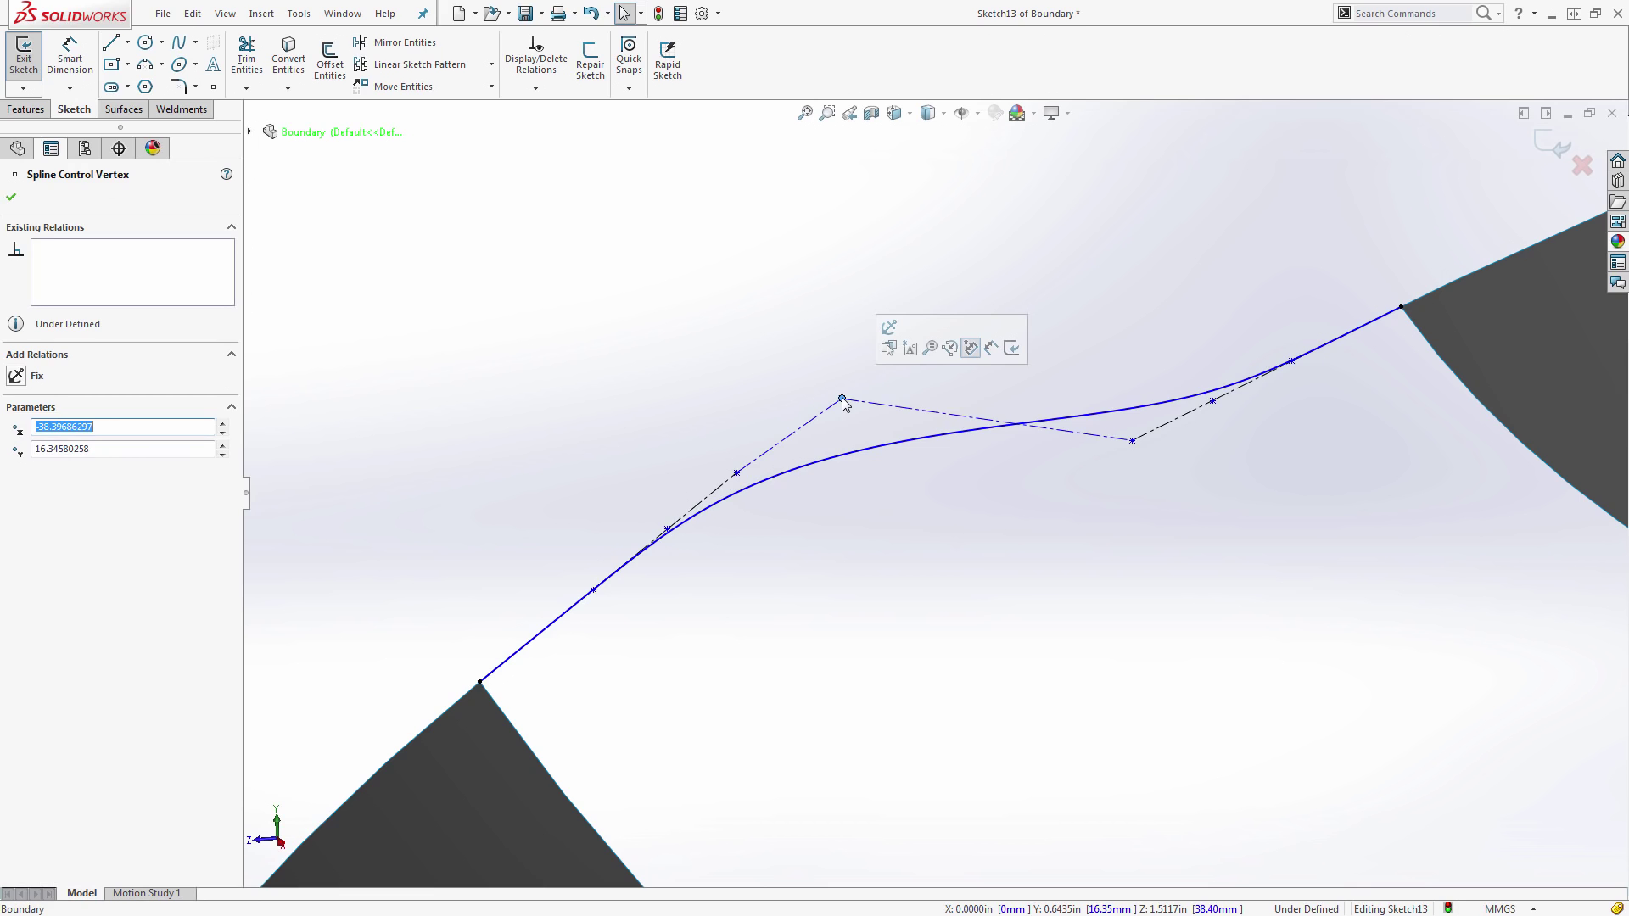
pyautogui.scroll(2, 1116, 472)
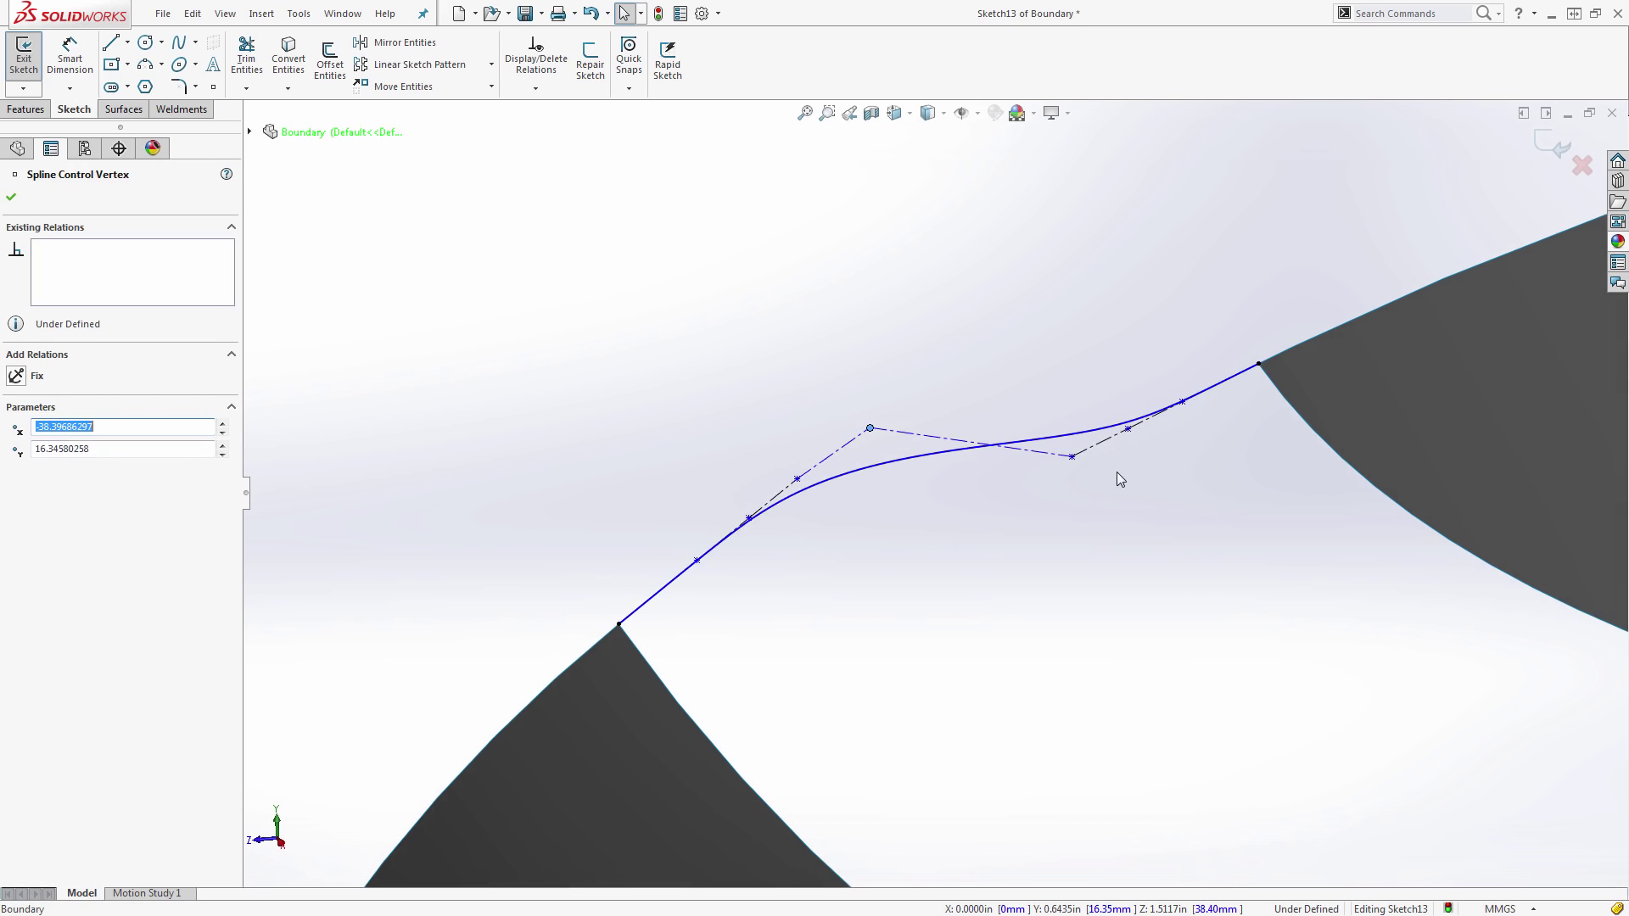
pyautogui.scroll(-1, 1103, 466)
pyautogui.moveTo(1065, 458); pyautogui.dragTo(1033, 476)
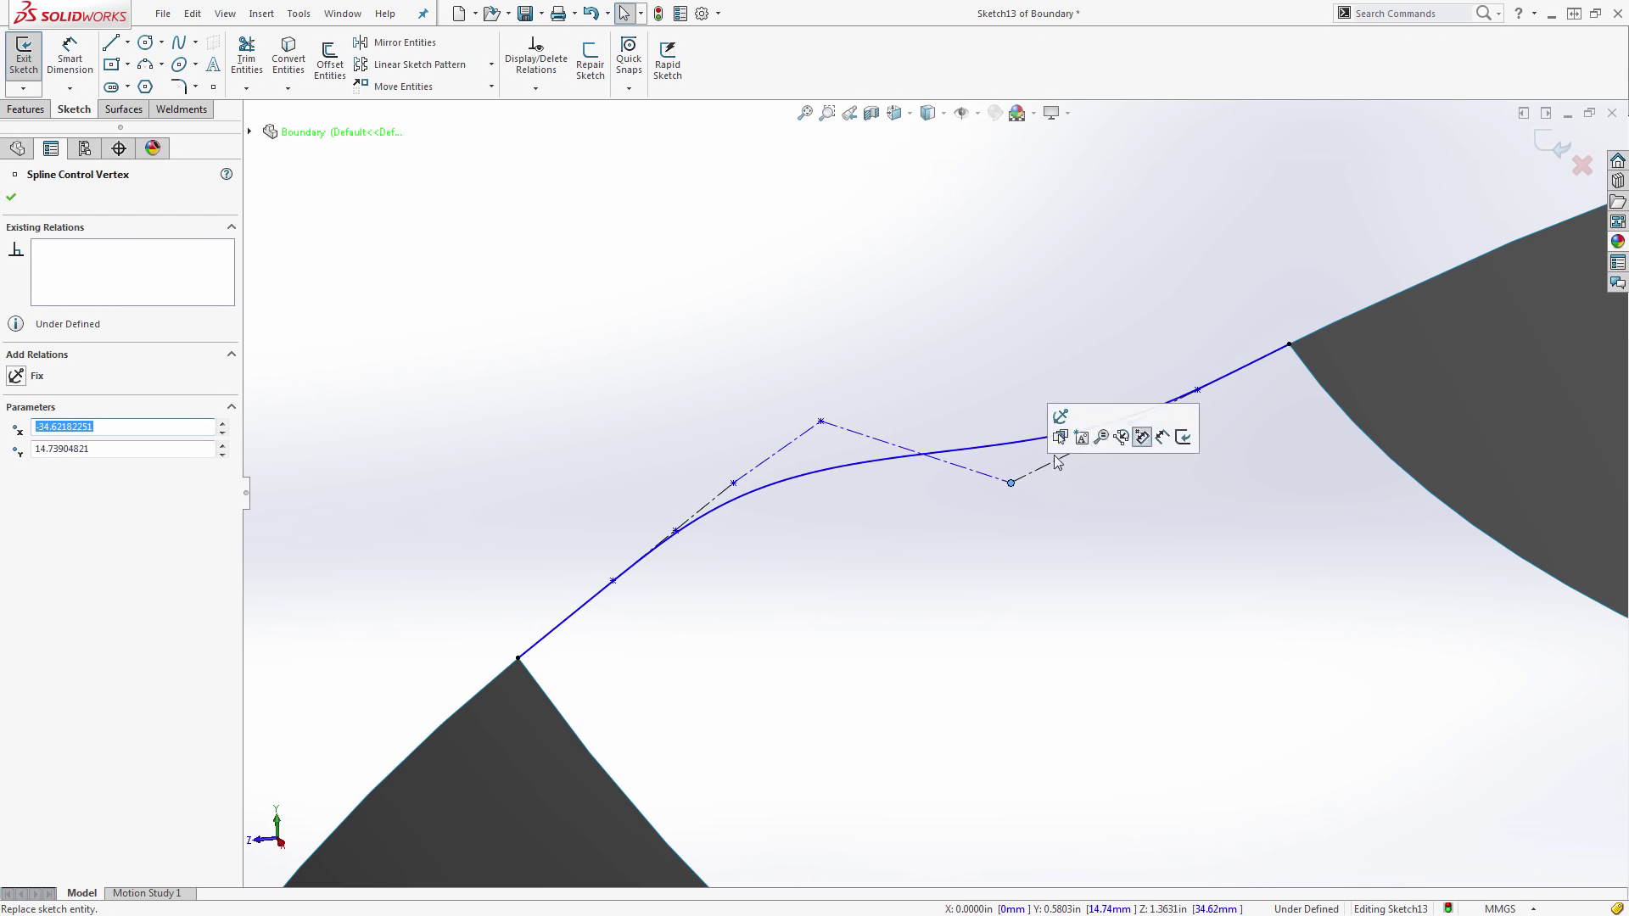
# - Finish the side profile spline sketch and start a new sketch on the Front Plane
pyautogui.click(879, 466)
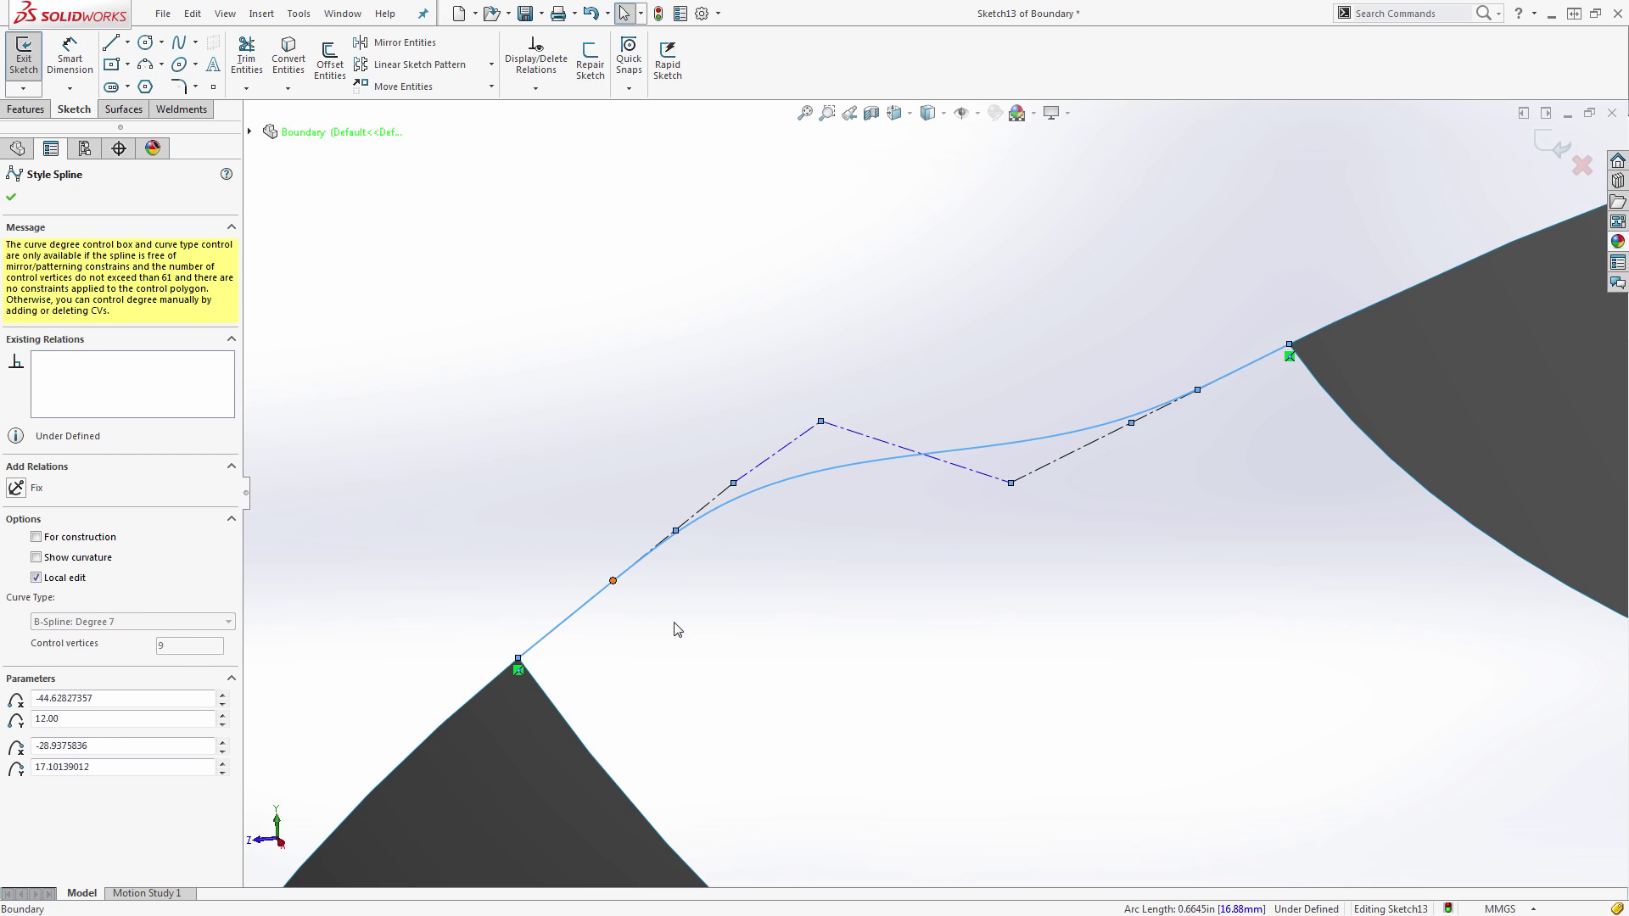
pyautogui.click(687, 639)
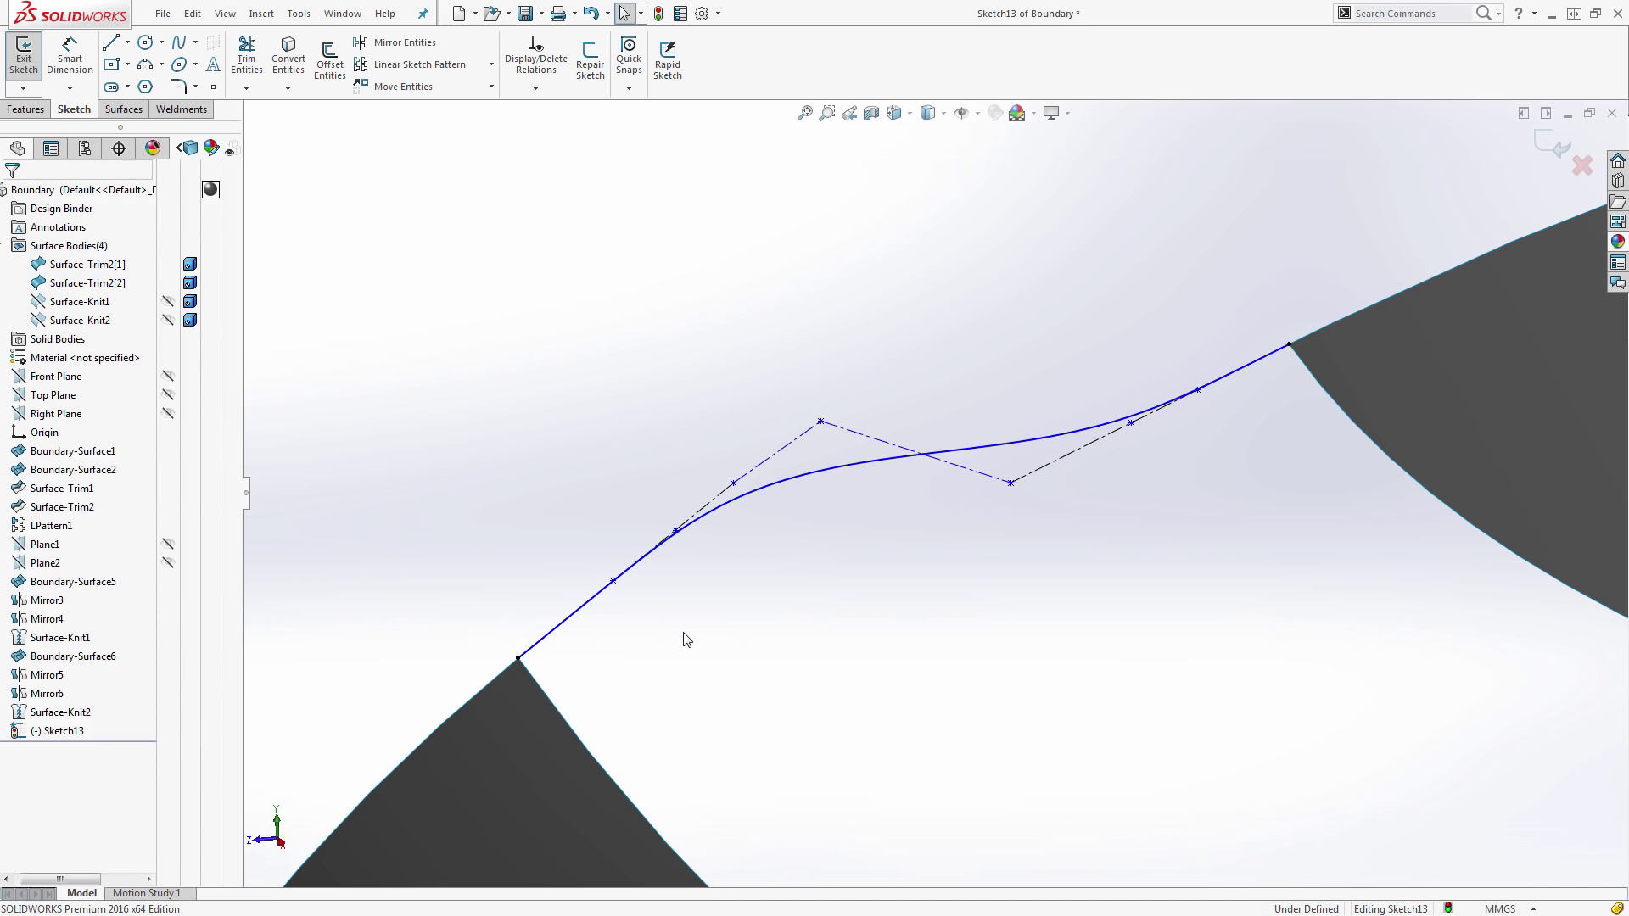
pyautogui.scroll(9, 686, 621)
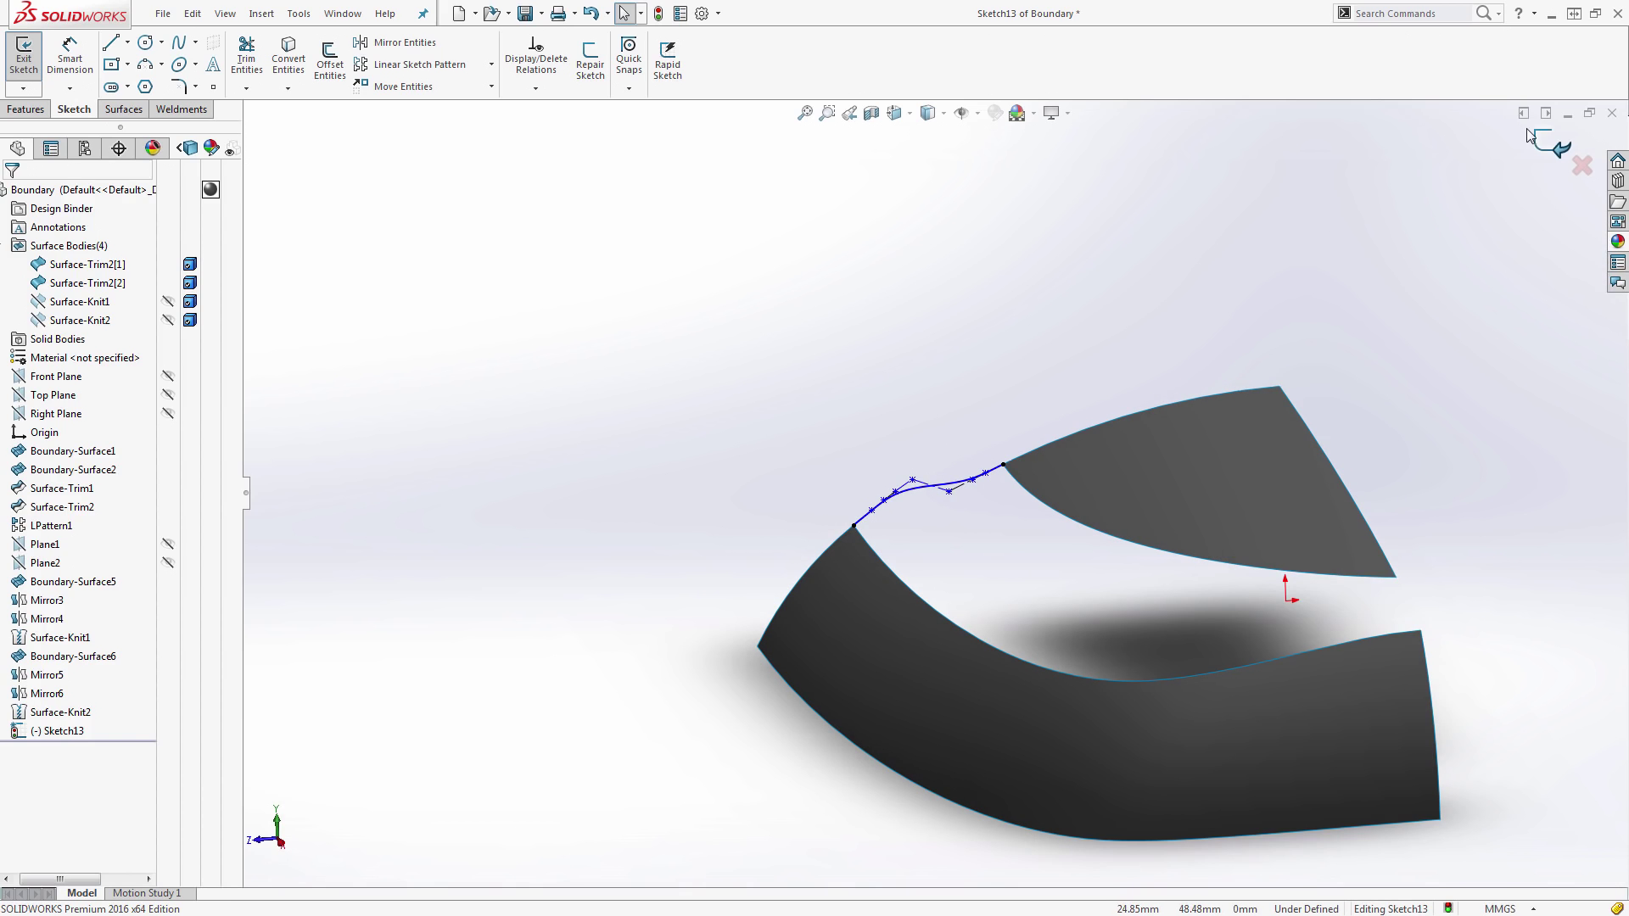
pyautogui.click(1532, 138)
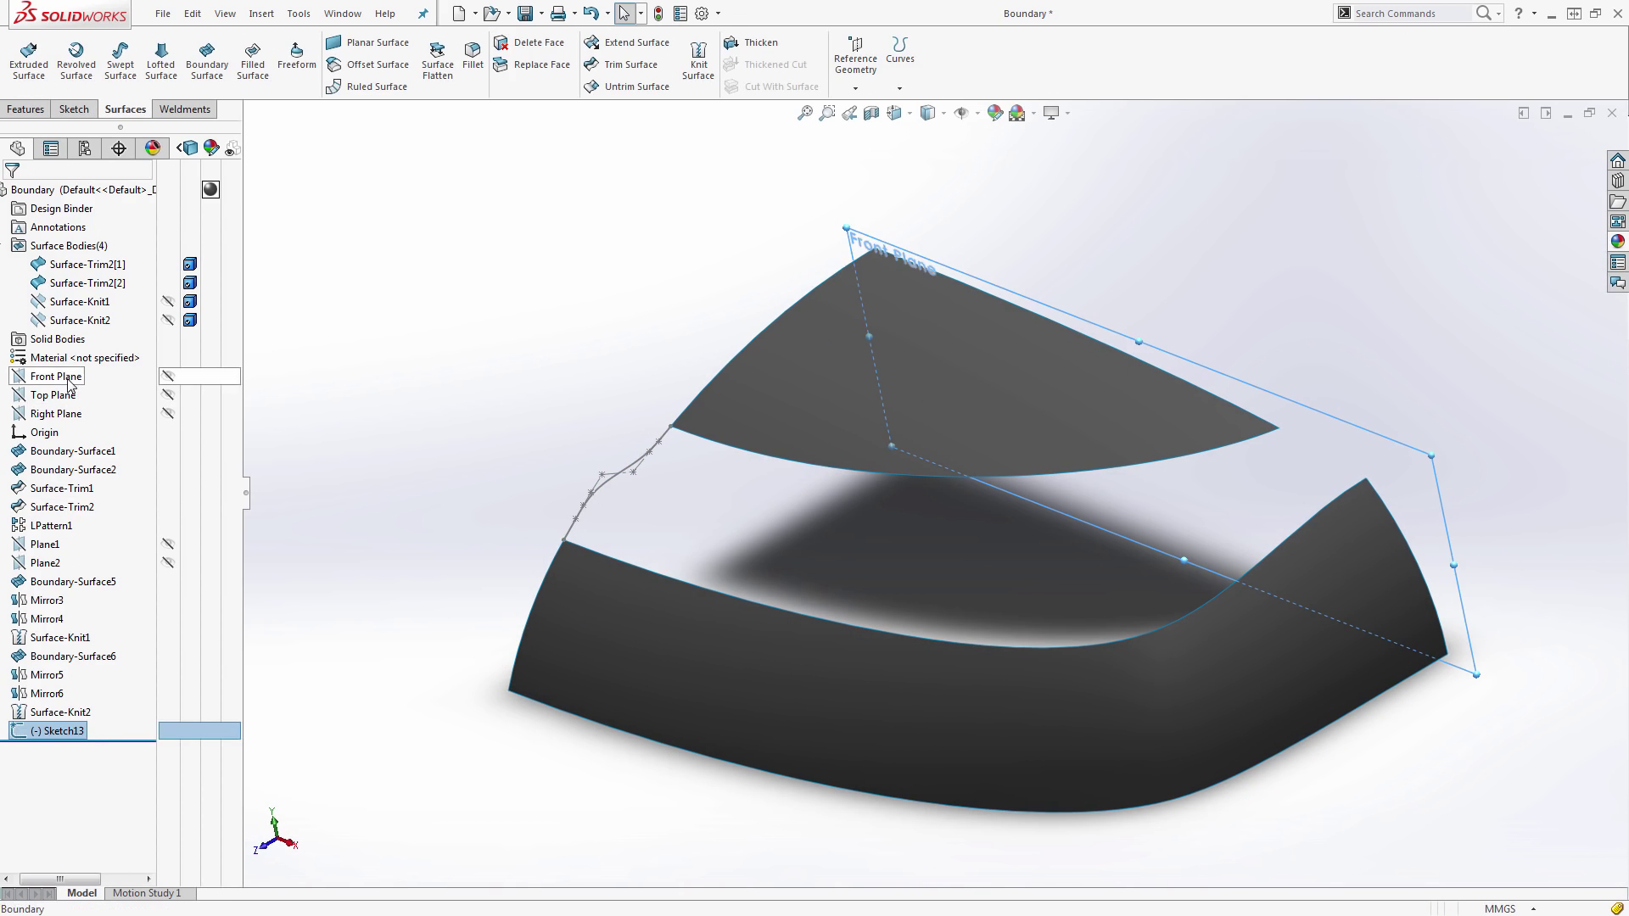
pyautogui.click(69, 382)
pyautogui.click(116, 358)
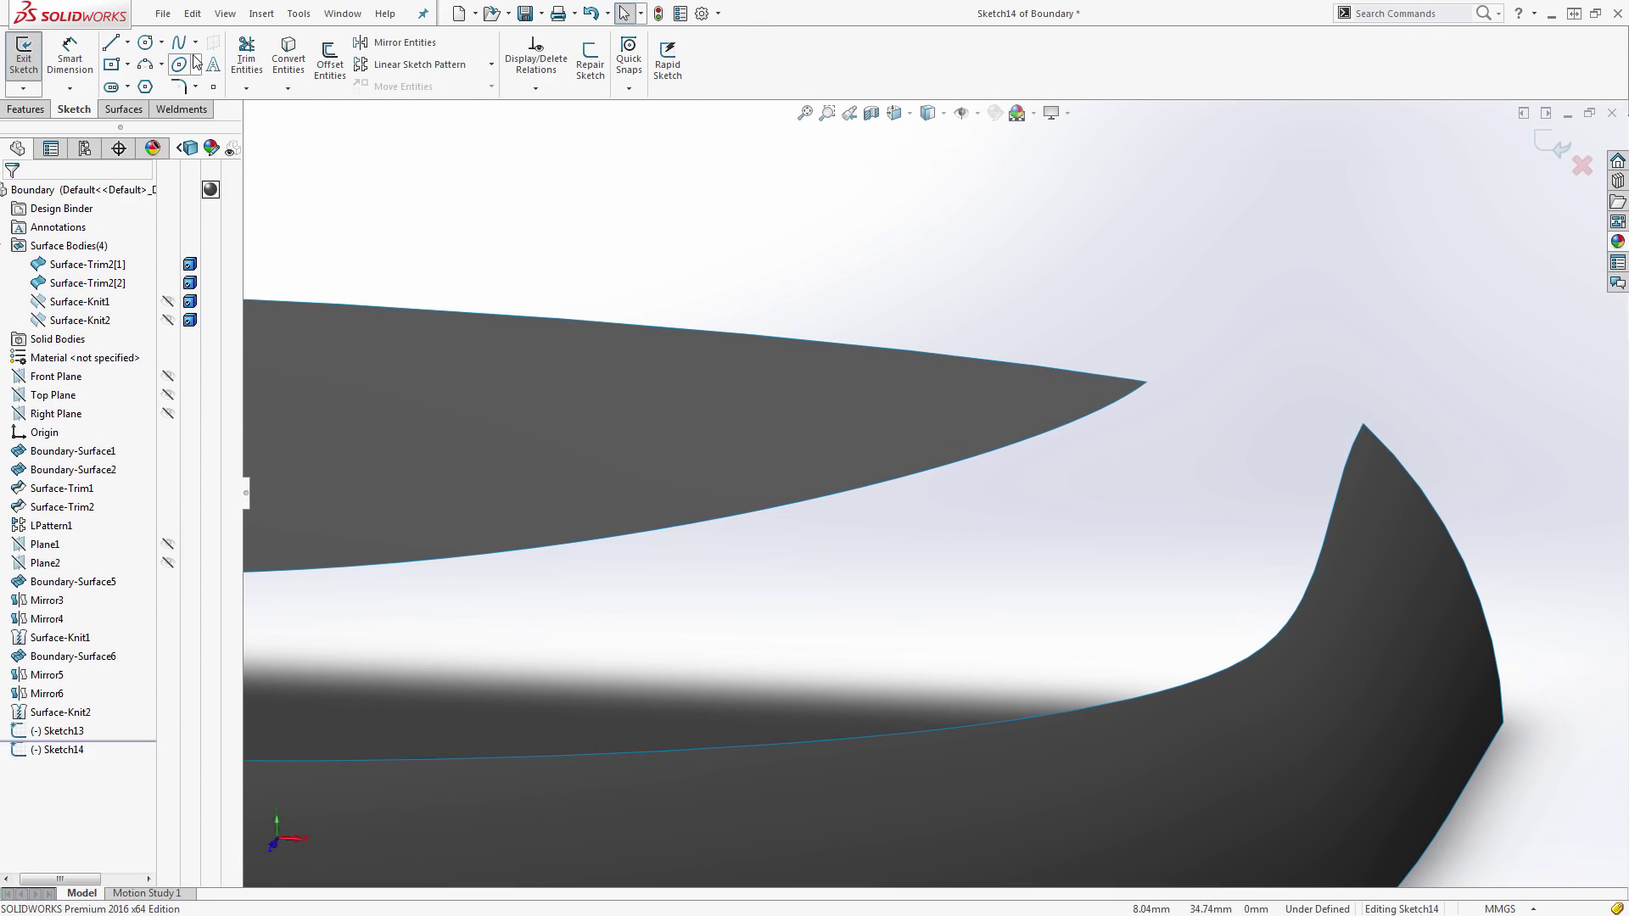
pyautogui.click(195, 41)
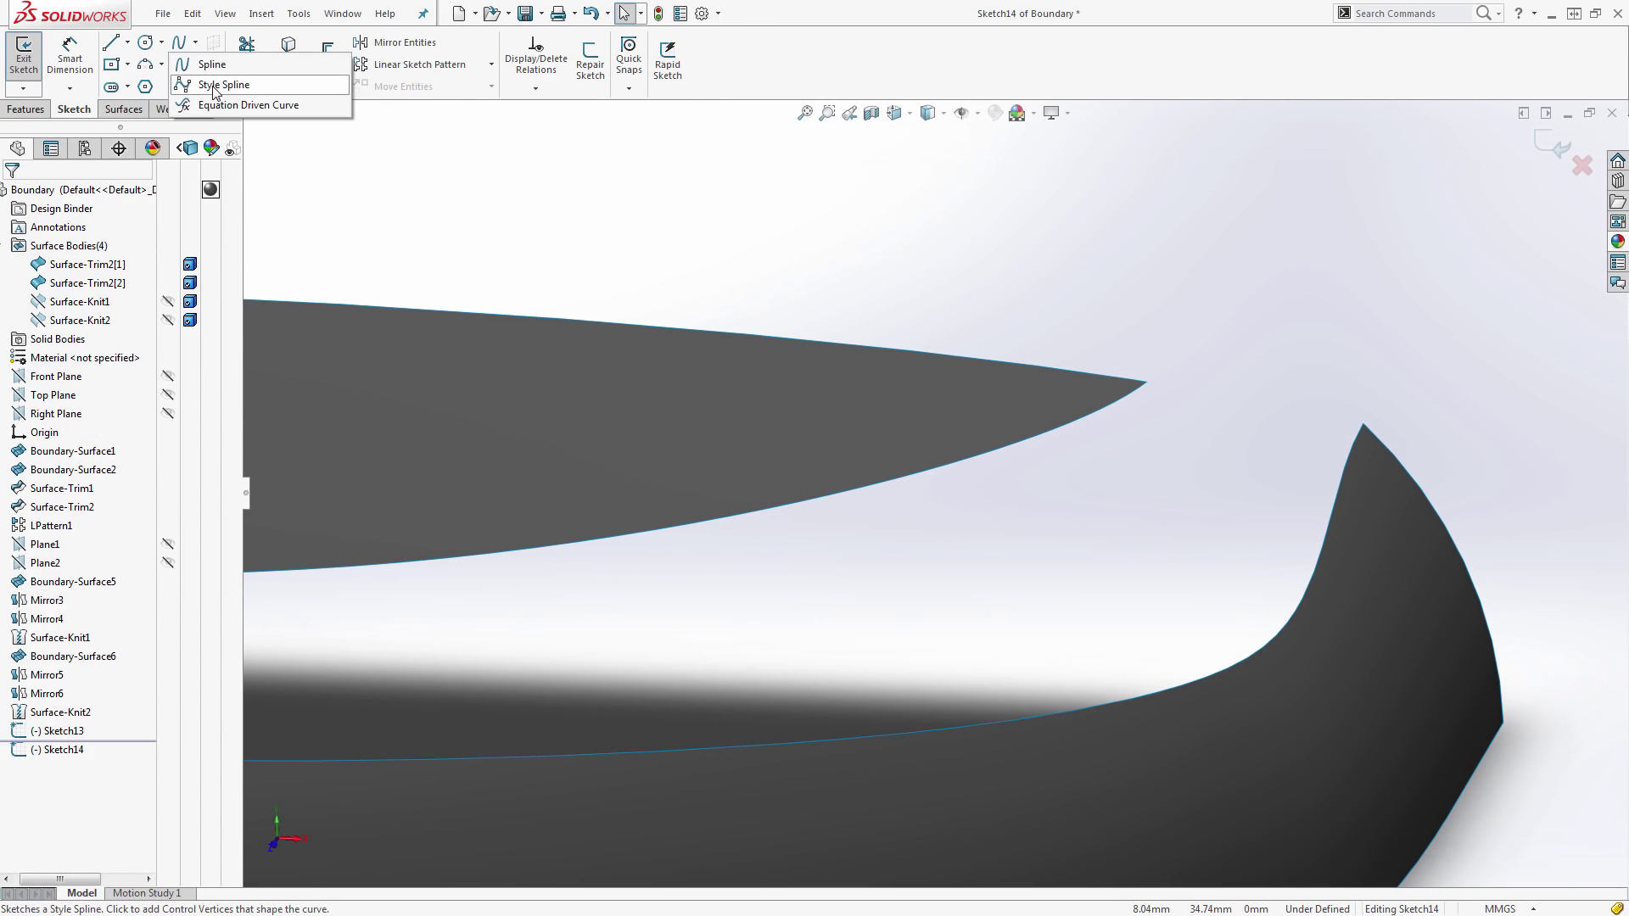
pyautogui.click(188, 80)
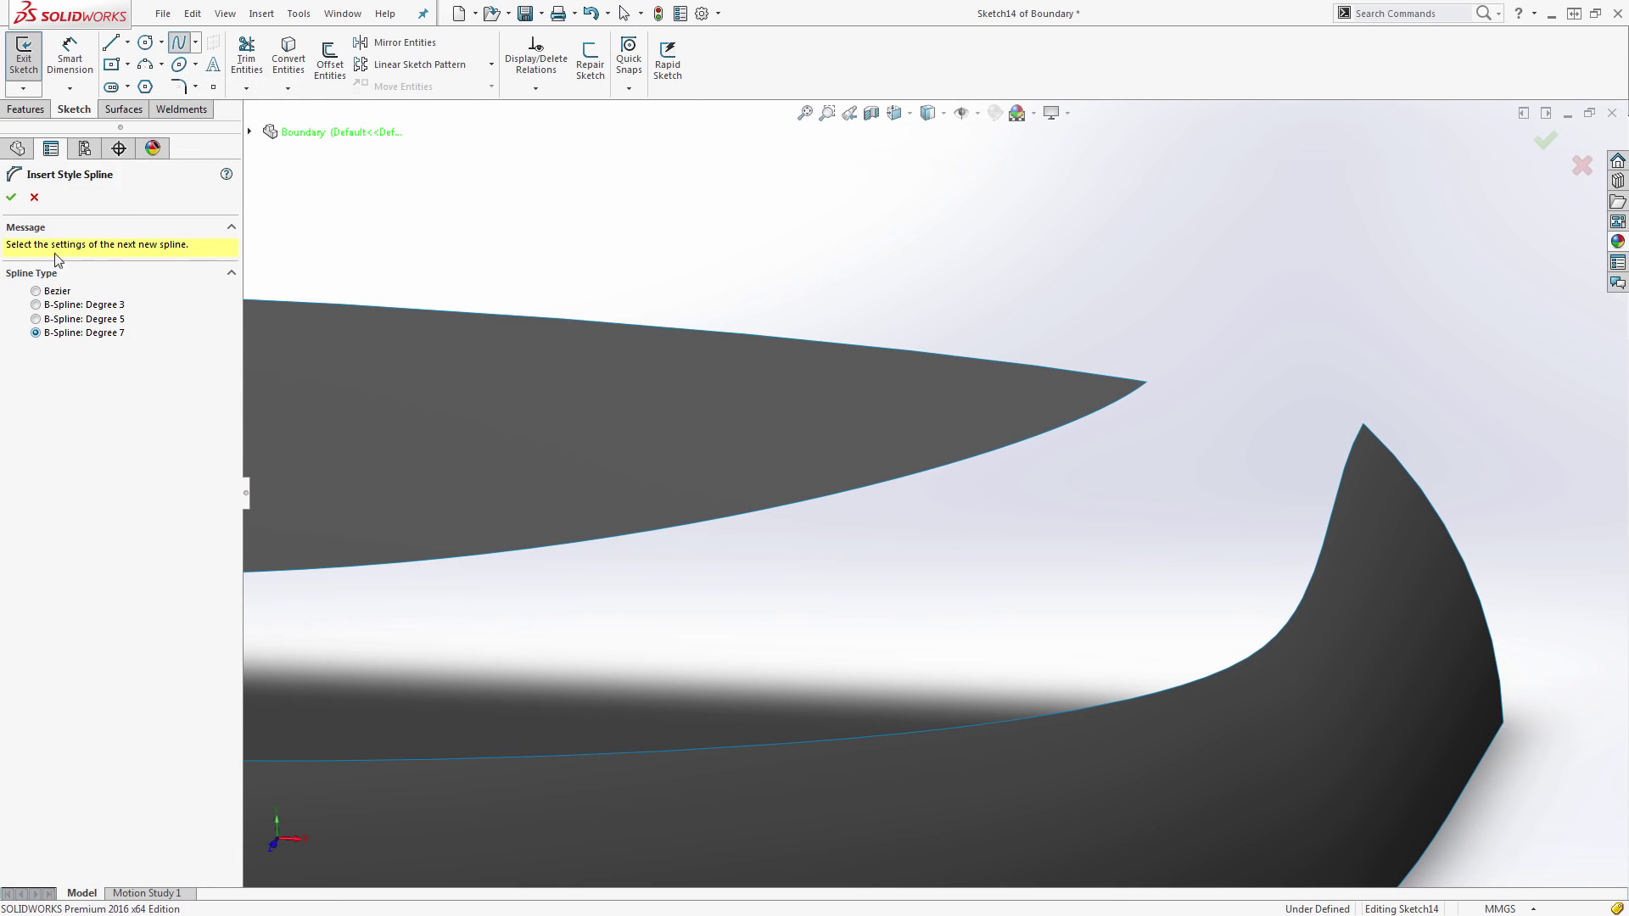
pyautogui.click(11, 201)
# - Sketch a B-Spline: Degree 7 style spline arching from the upper surface's corner at (60, 20) to the lower surface's corner at about (72.58, 18)
pyautogui.scroll(-4, 1137, 399)
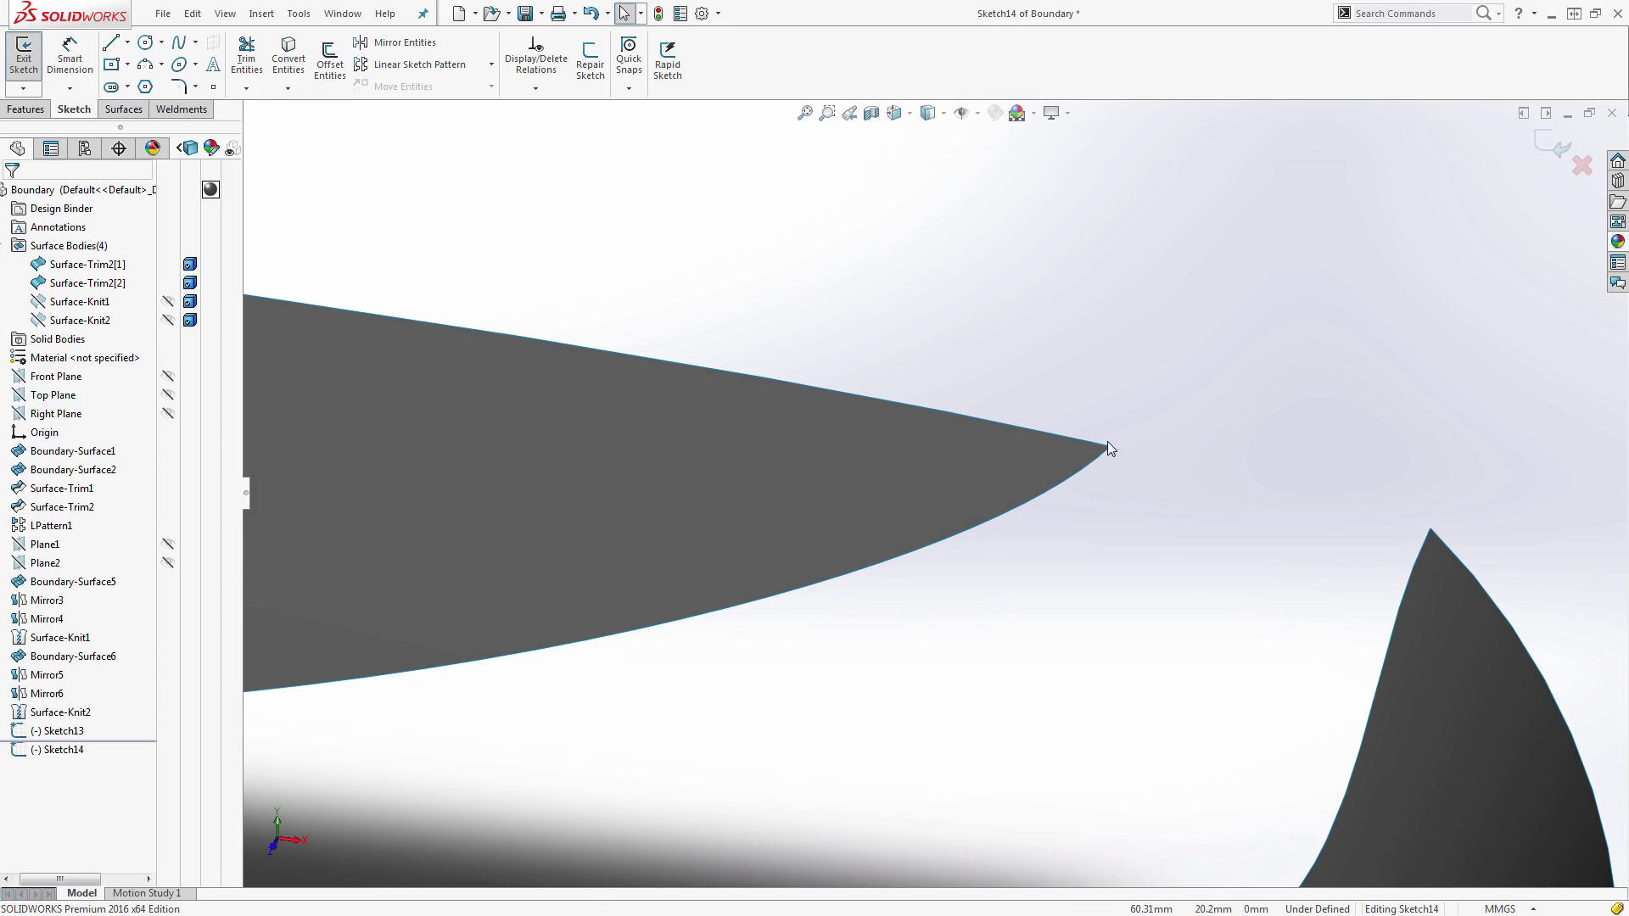
pyautogui.click(195, 42)
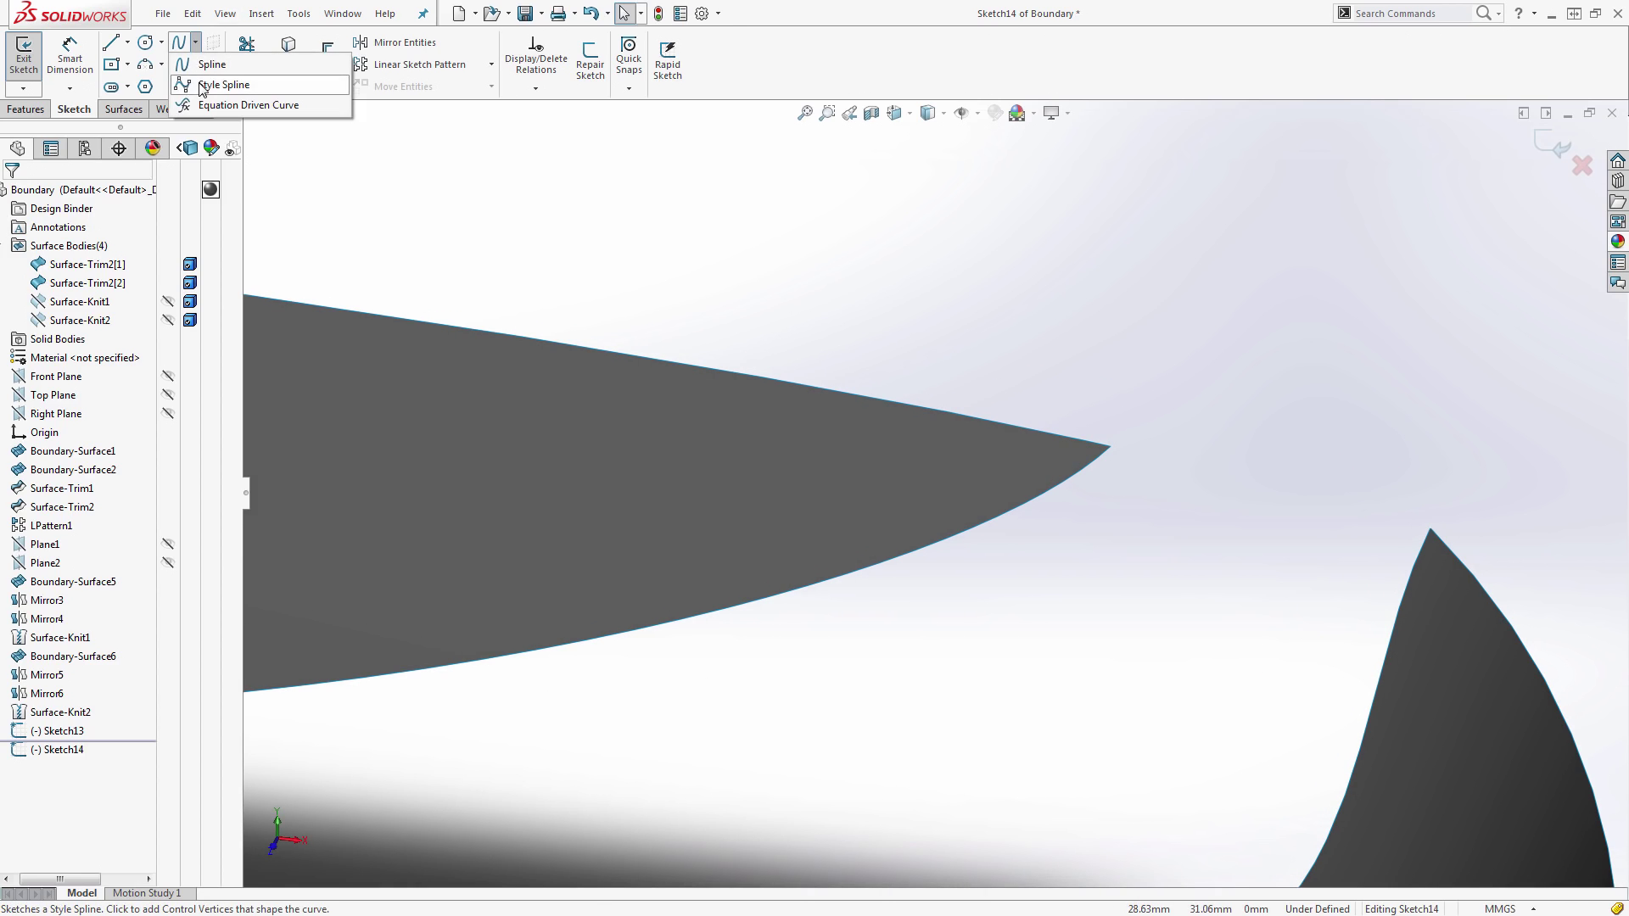
pyautogui.click(201, 90)
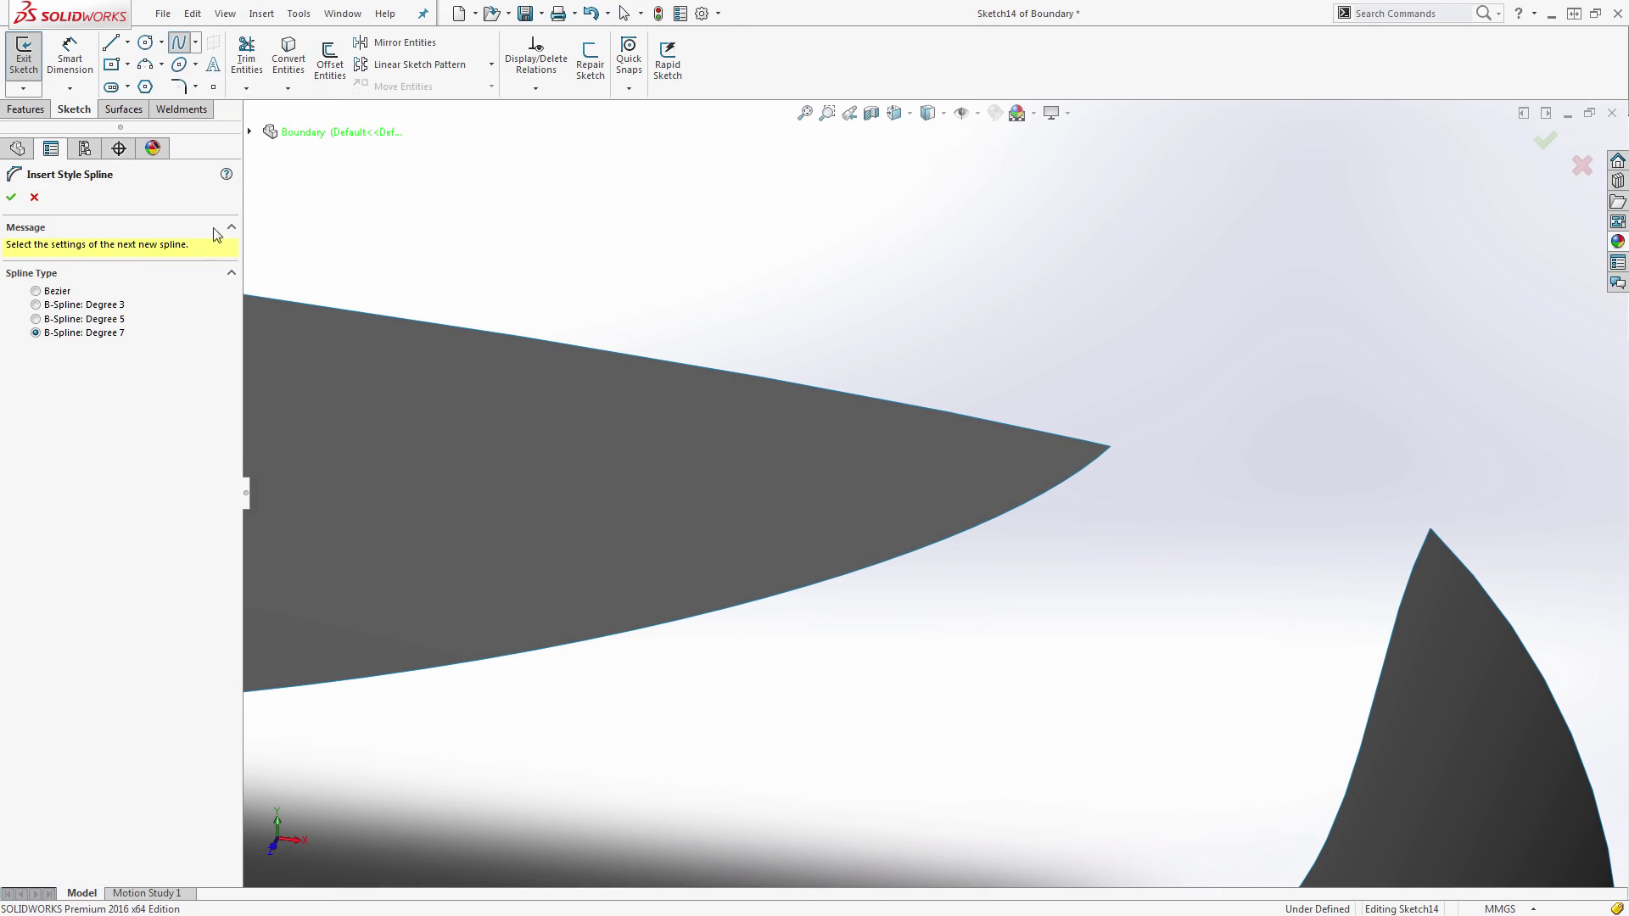
pyautogui.click(1110, 446)
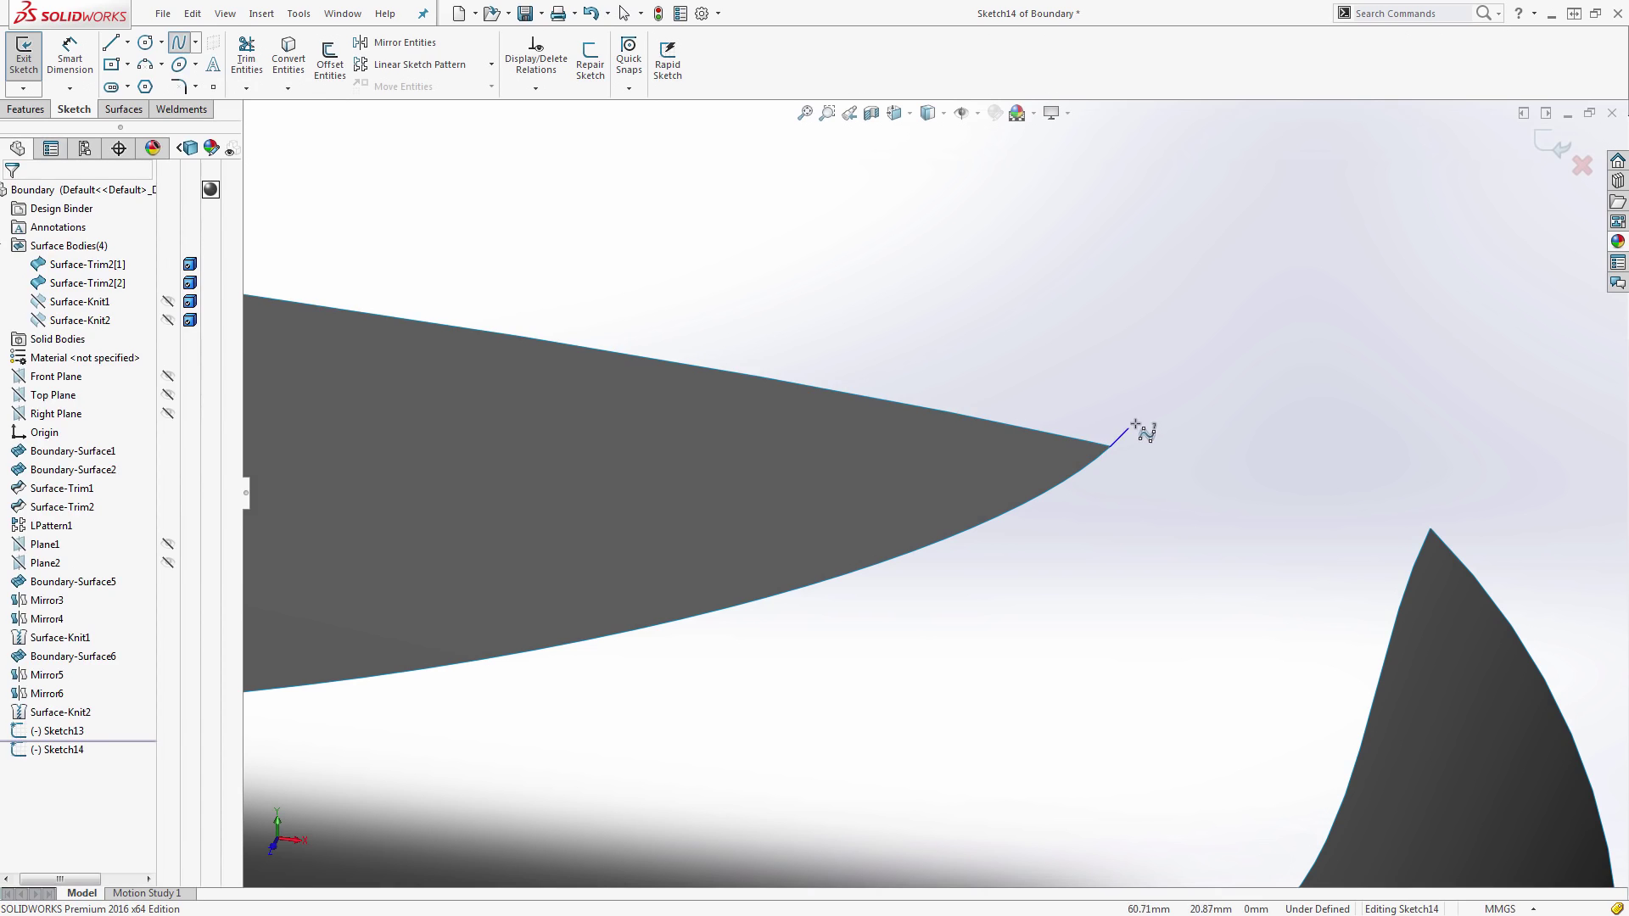
pyautogui.click(1199, 334)
pyautogui.click(1291, 394)
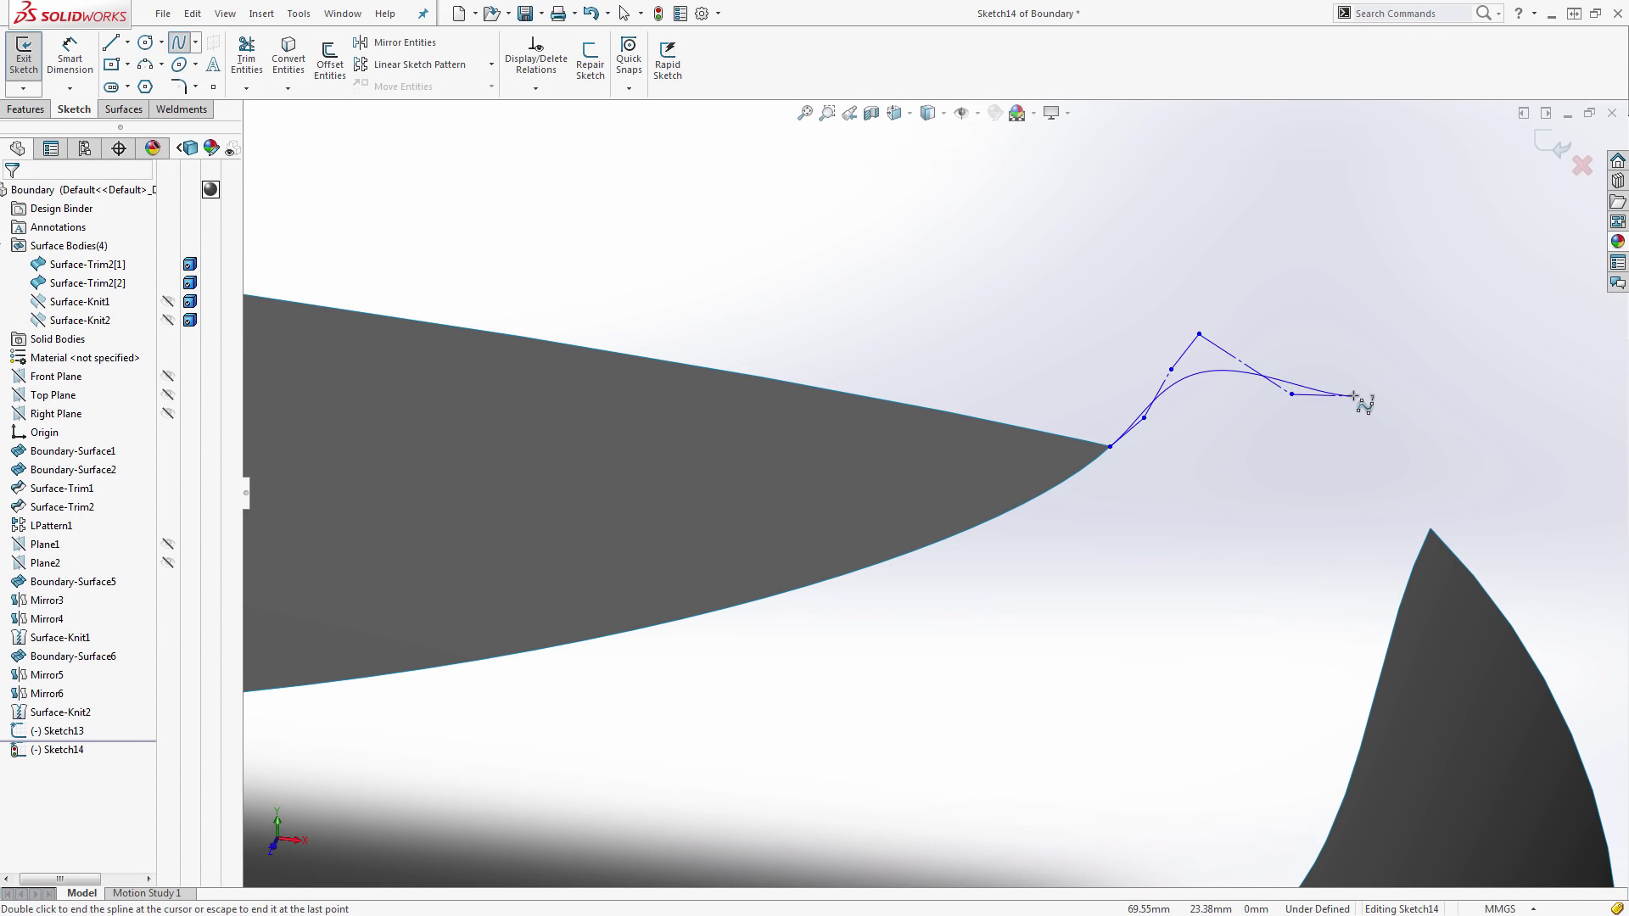
pyautogui.click(1356, 400)
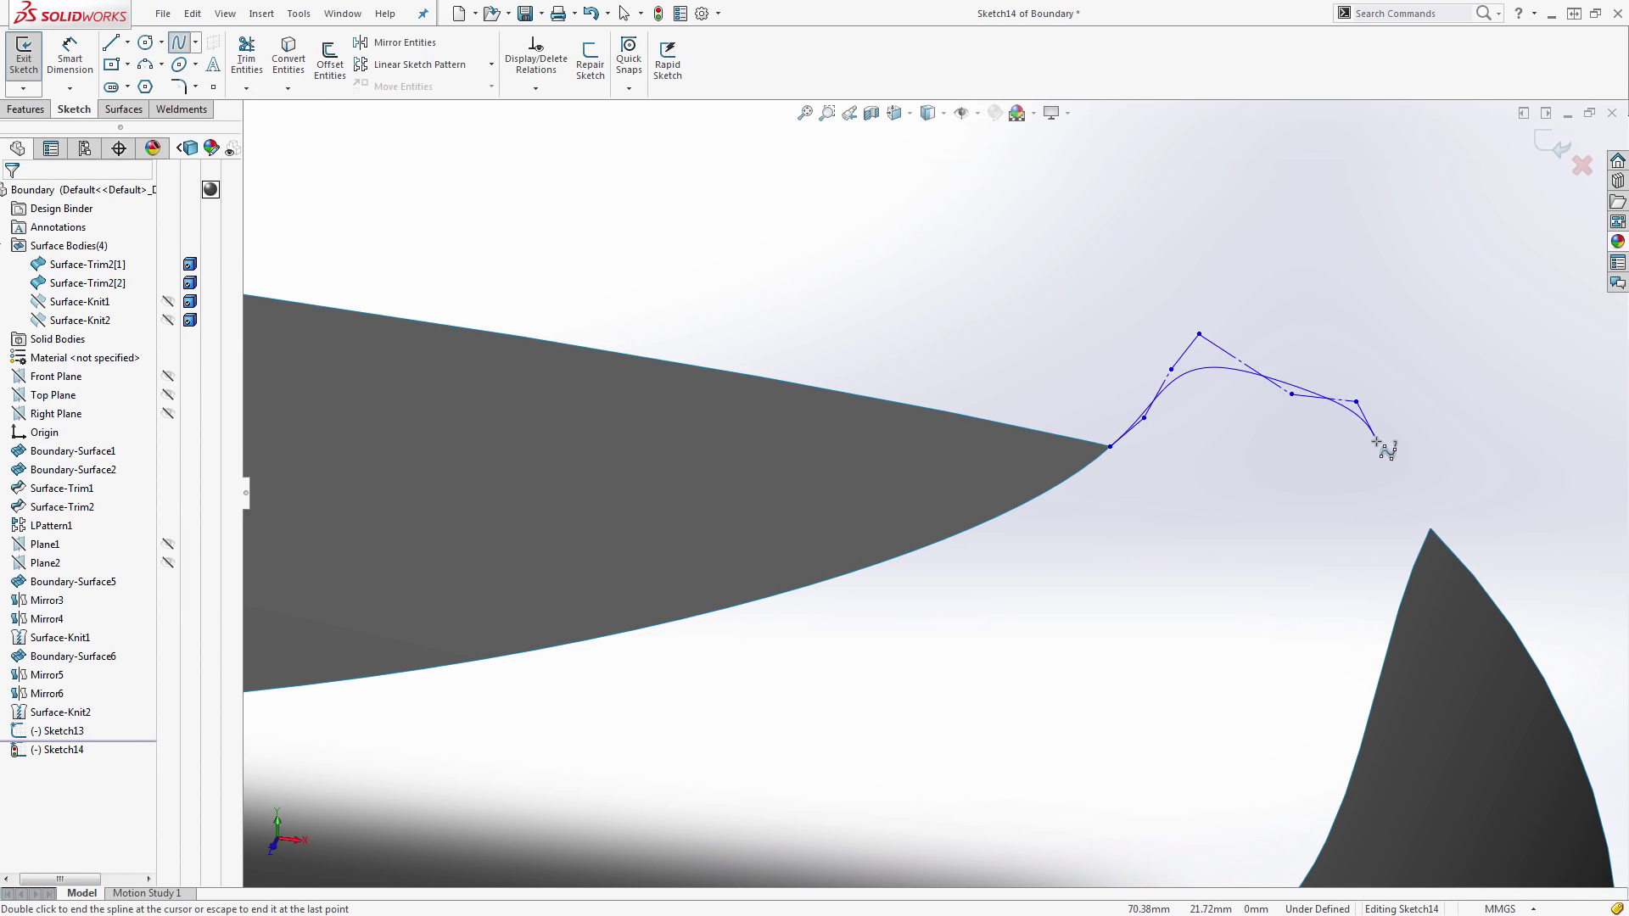
pyautogui.doubleClick(1430, 528)
# - Make the spline's end control segment at the lower surface tangent to that surface's outer edge
pyautogui.scroll(-5, 1429, 528)
pyautogui.click(1413, 511)
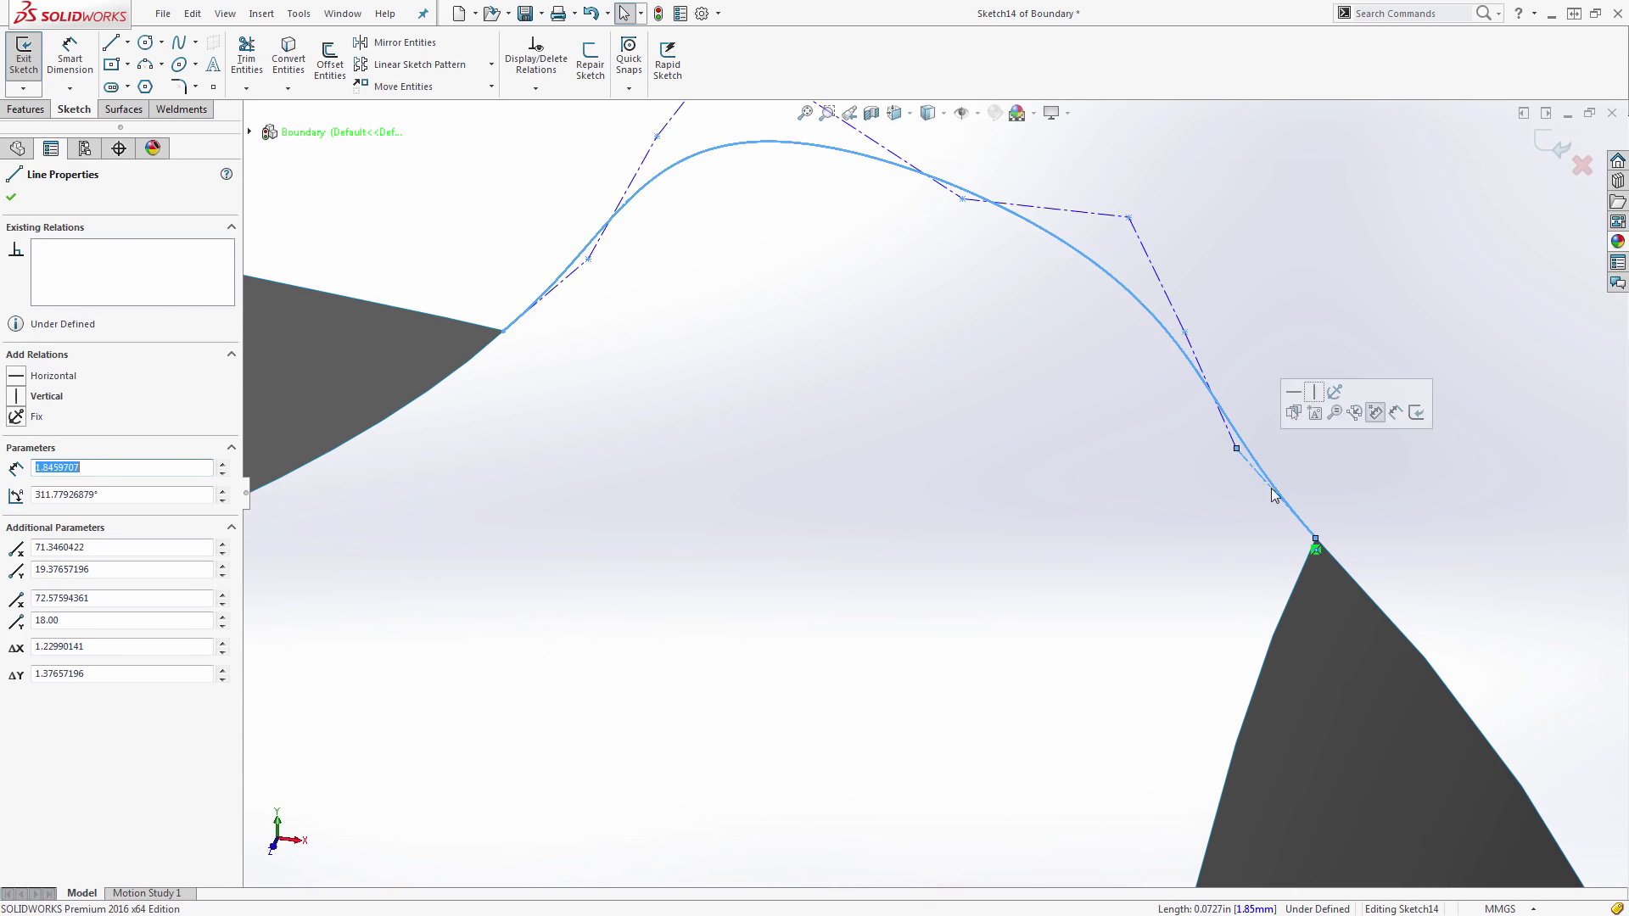
pyautogui.scroll(-2, 1273, 495)
pyautogui.keyDown('ctrl'); pyautogui.click(1306, 552); pyautogui.keyUp('ctrl')
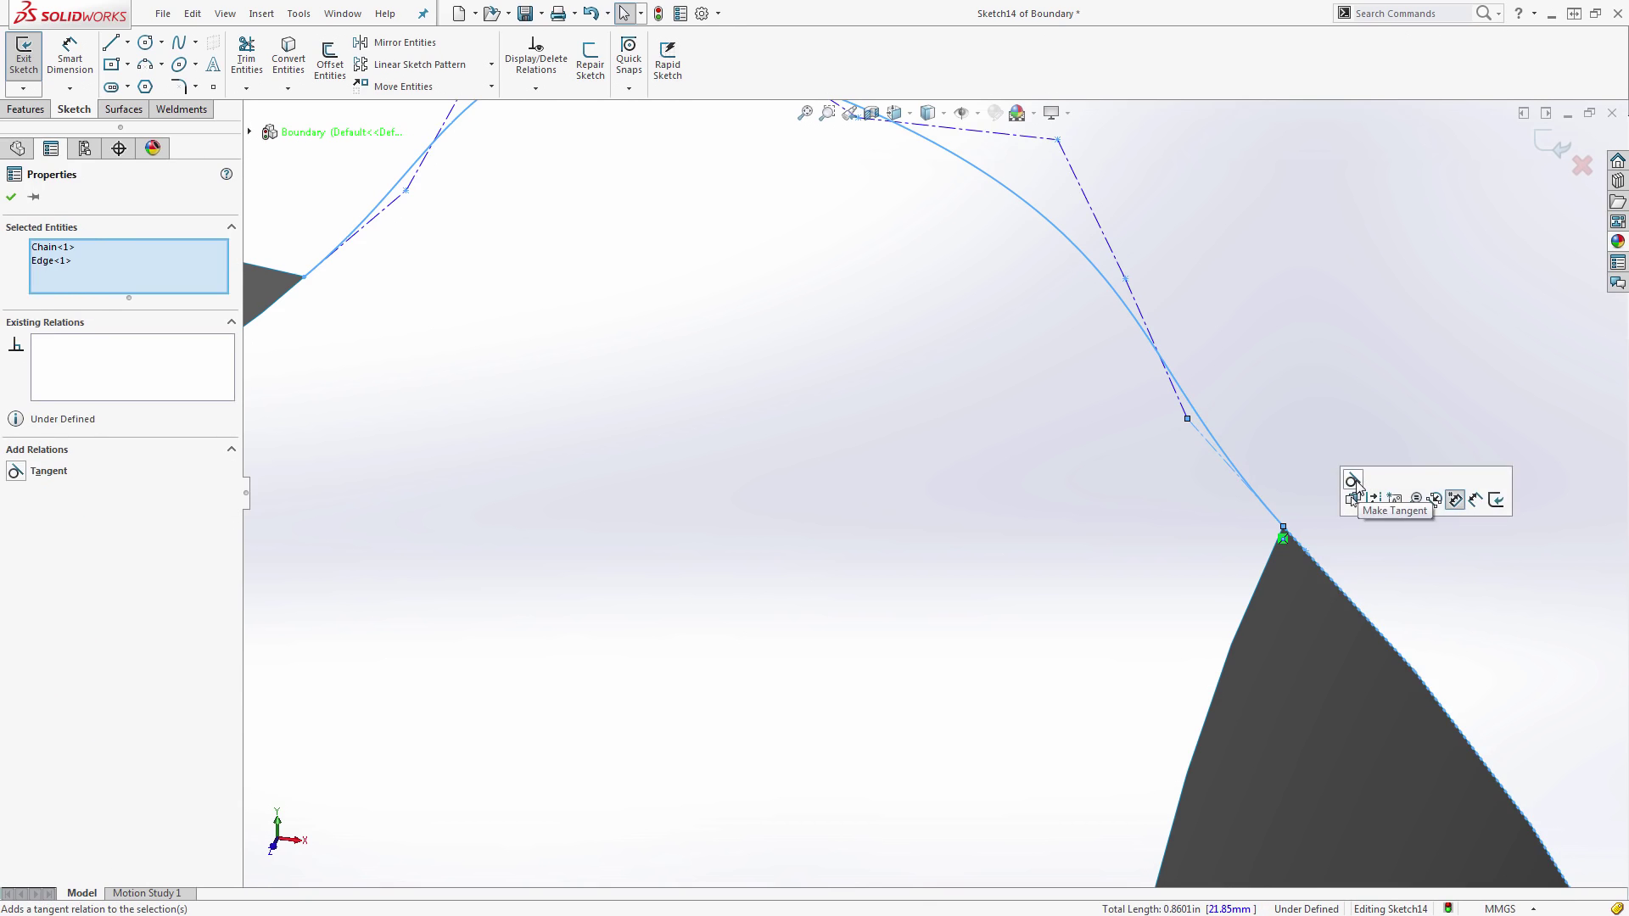
pyautogui.click(1353, 482)
# - Make the three control polygon segments nearest the lower surface's corner collinear in the Front Plane sketch
pyautogui.click(1072, 169)
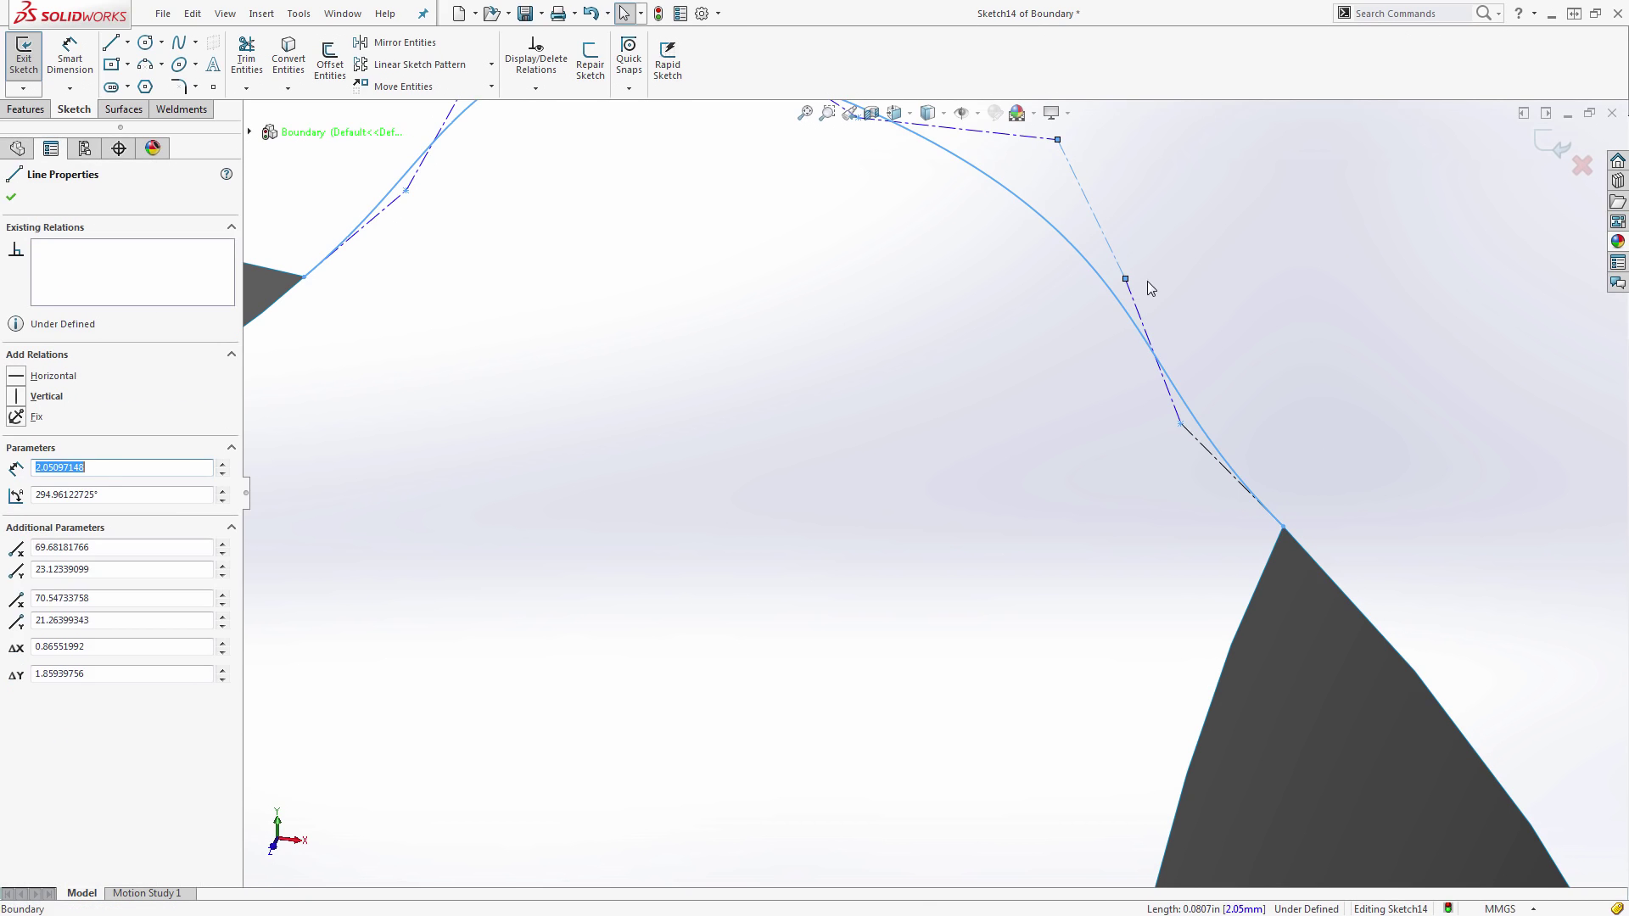
pyautogui.keyDown('ctrl'); pyautogui.click(1135, 304); pyautogui.keyUp('ctrl')
pyautogui.keyDown('ctrl'); pyautogui.click(1194, 441); pyautogui.keyUp('ctrl')
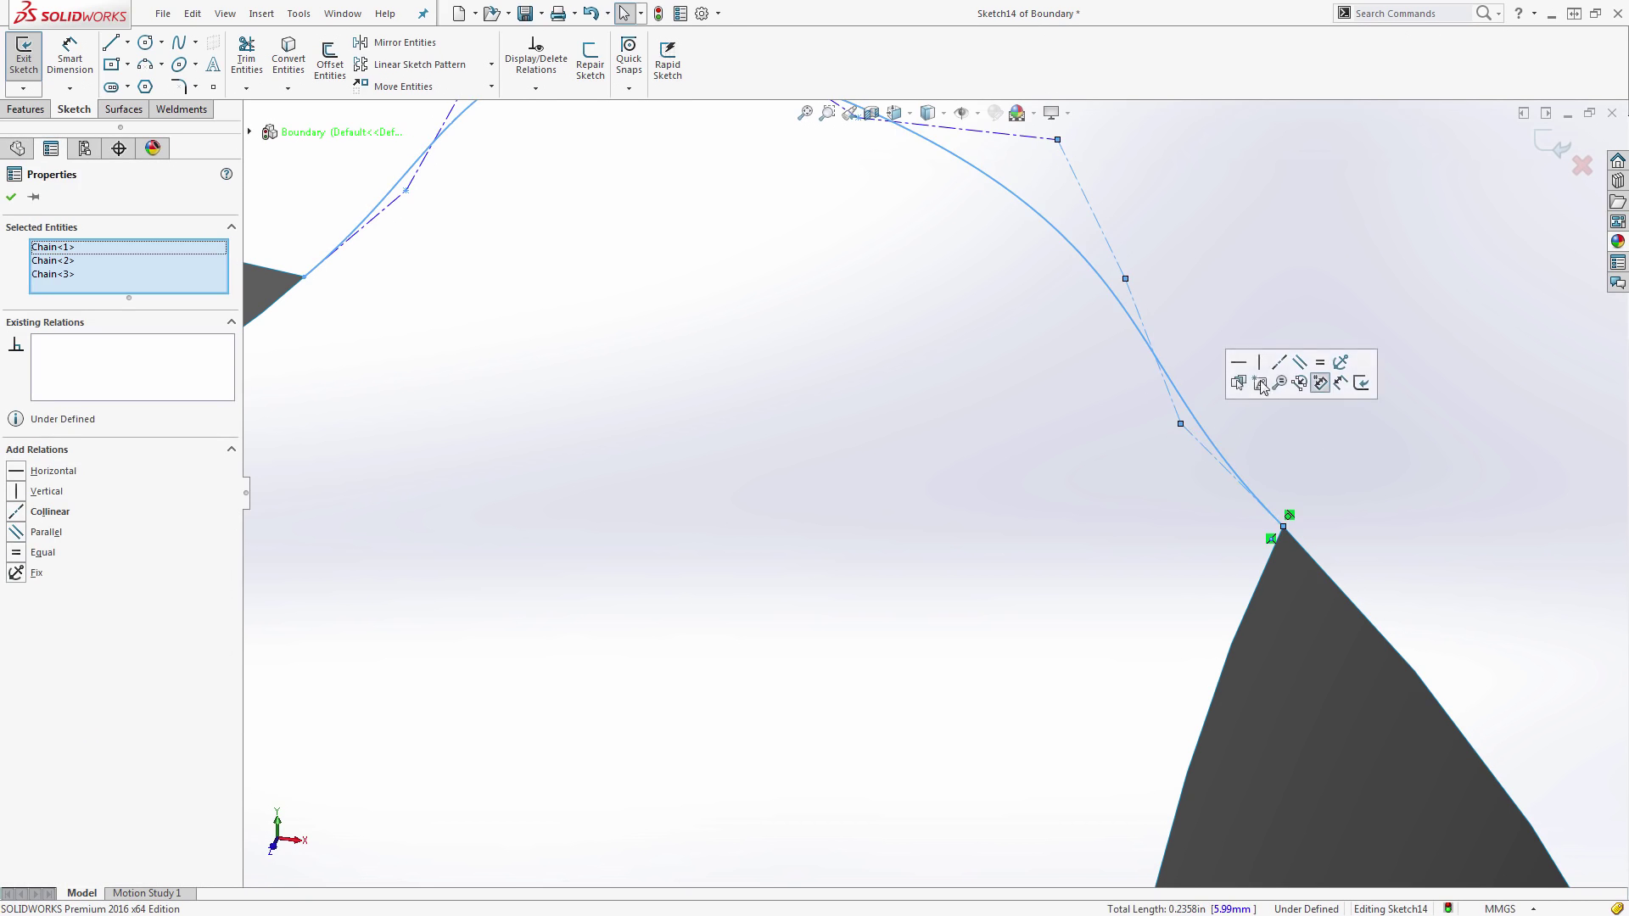
pyautogui.click(1279, 363)
pyautogui.click(1295, 295)
# - Make the spline's end control segment at the upper surface tangent to that surface's upper edge
pyautogui.scroll(5, 1018, 341)
pyautogui.scroll(-7, 679, 369)
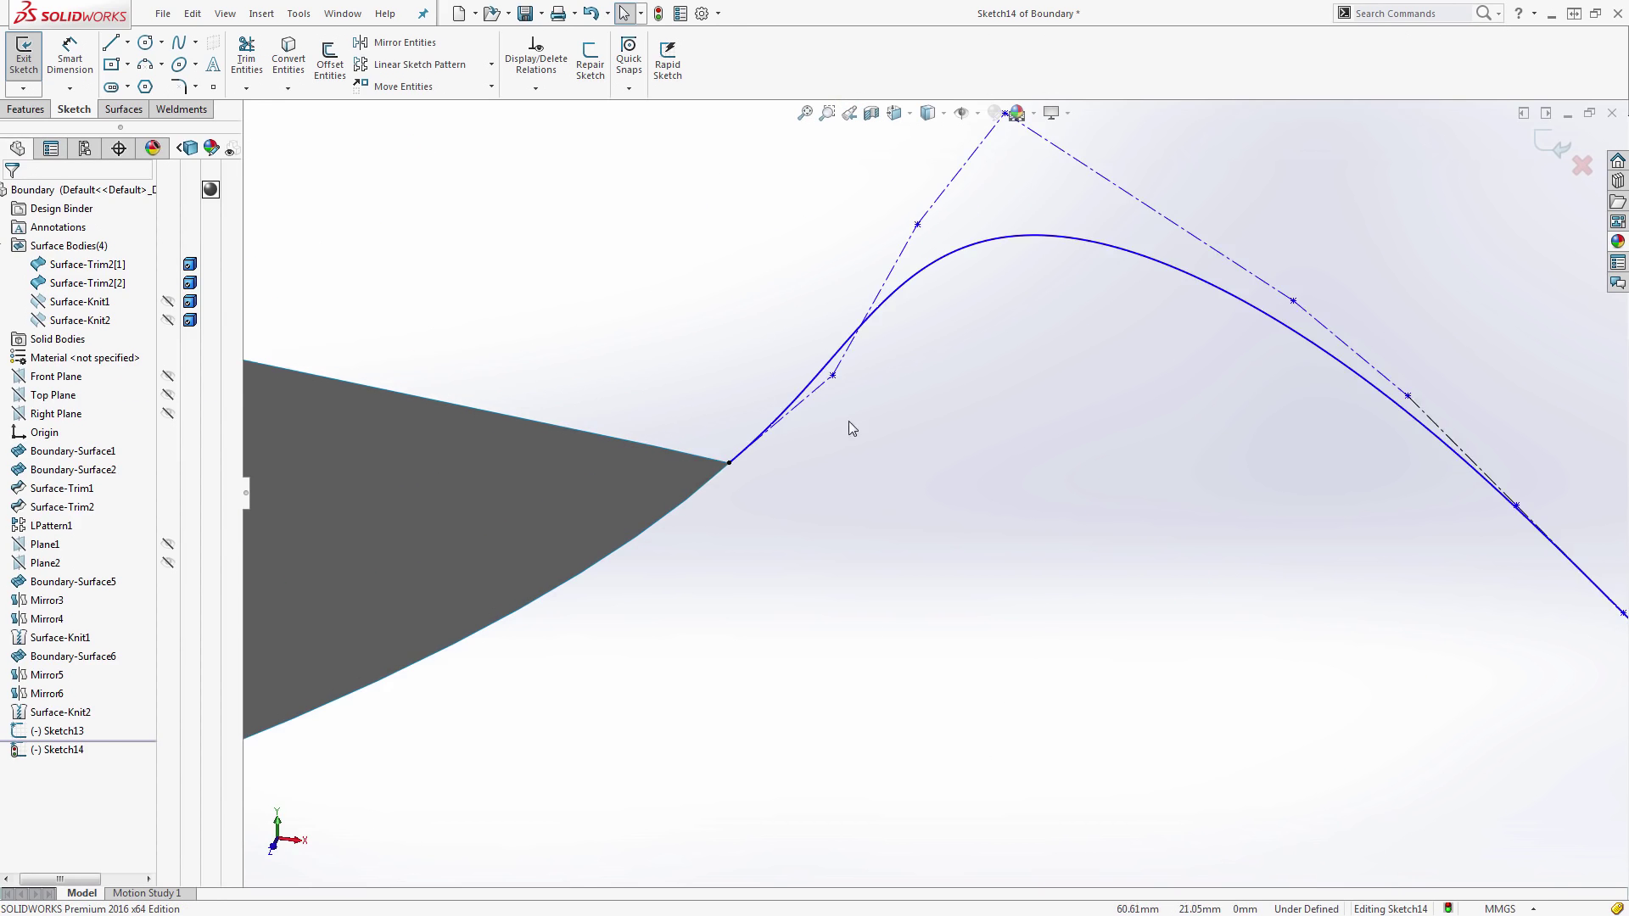
pyautogui.click(817, 376)
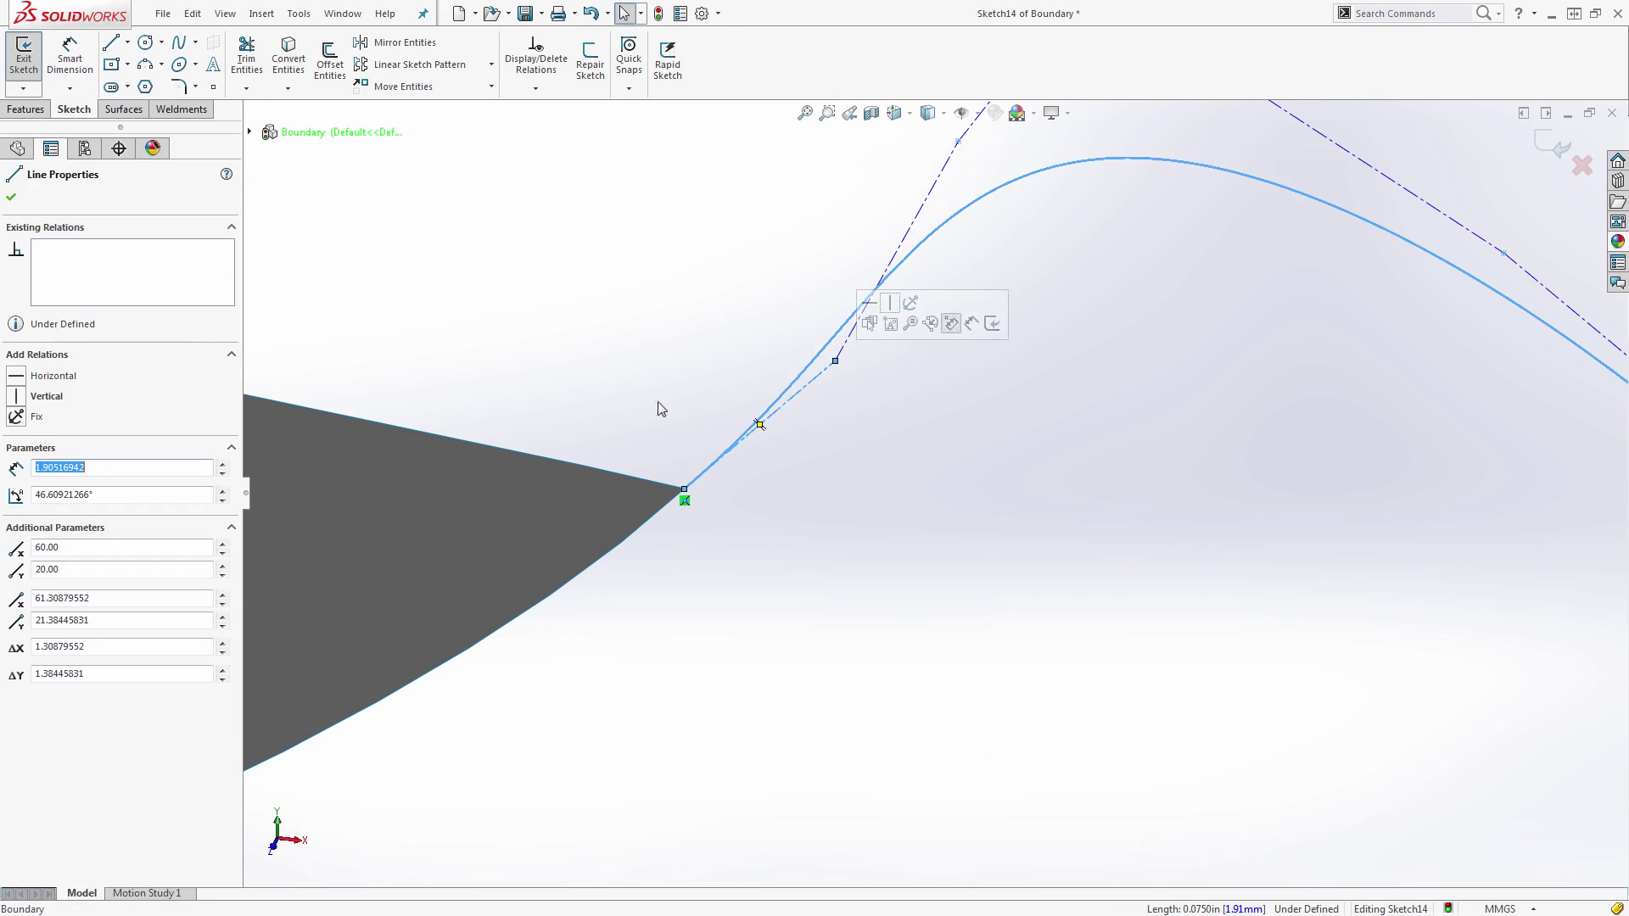
pyautogui.keyDown('ctrl'); pyautogui.click(640, 478); pyautogui.keyUp('ctrl')
pyautogui.click(708, 410)
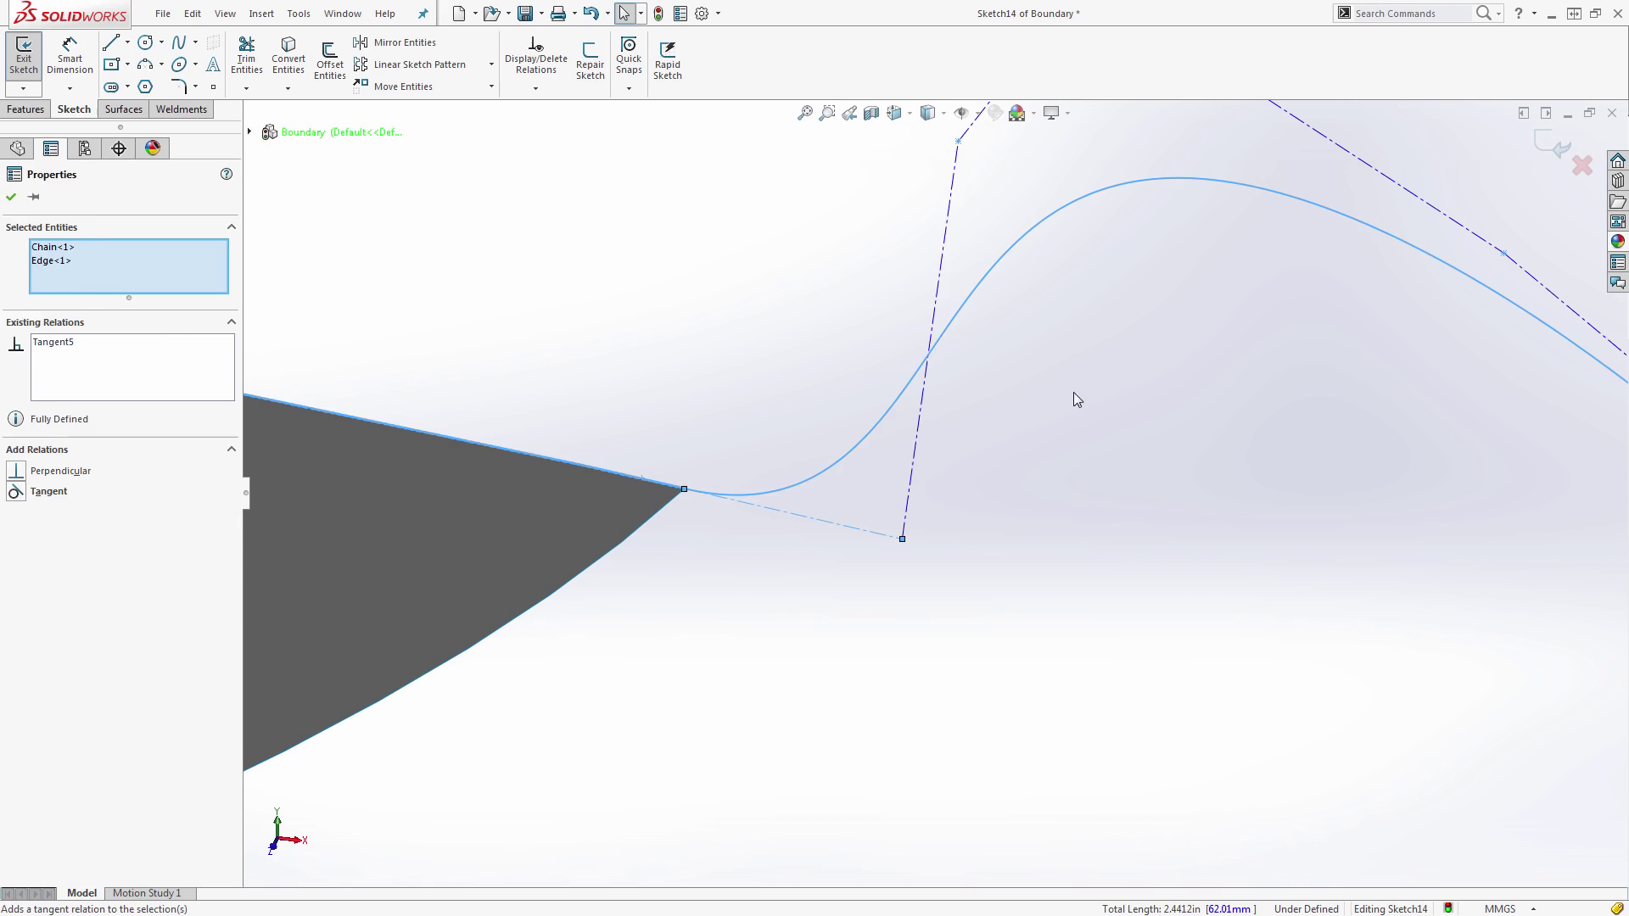
# - Make the three control polygon segments nearest the upper surface's corner collinear in the Front Plane sketch
pyautogui.click(949, 201)
pyautogui.scroll(2, 1030, 286)
pyautogui.keyDown('ctrl'); pyautogui.click(1009, 211); pyautogui.keyUp('ctrl')
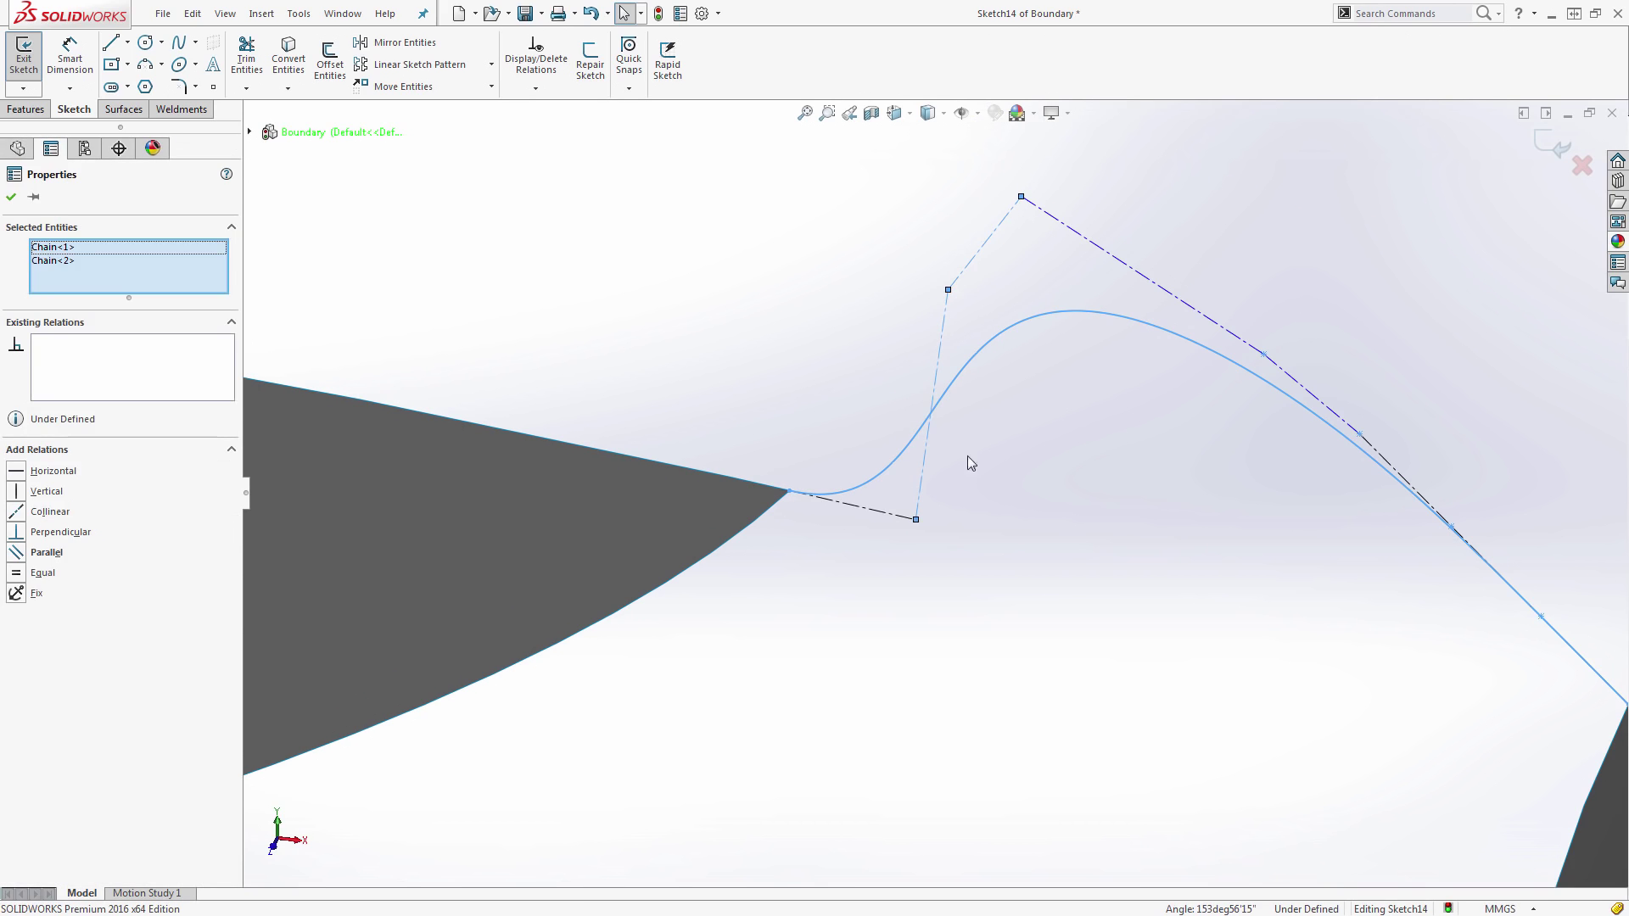
pyautogui.keyDown('ctrl'); pyautogui.click(901, 519); pyautogui.keyUp('ctrl')
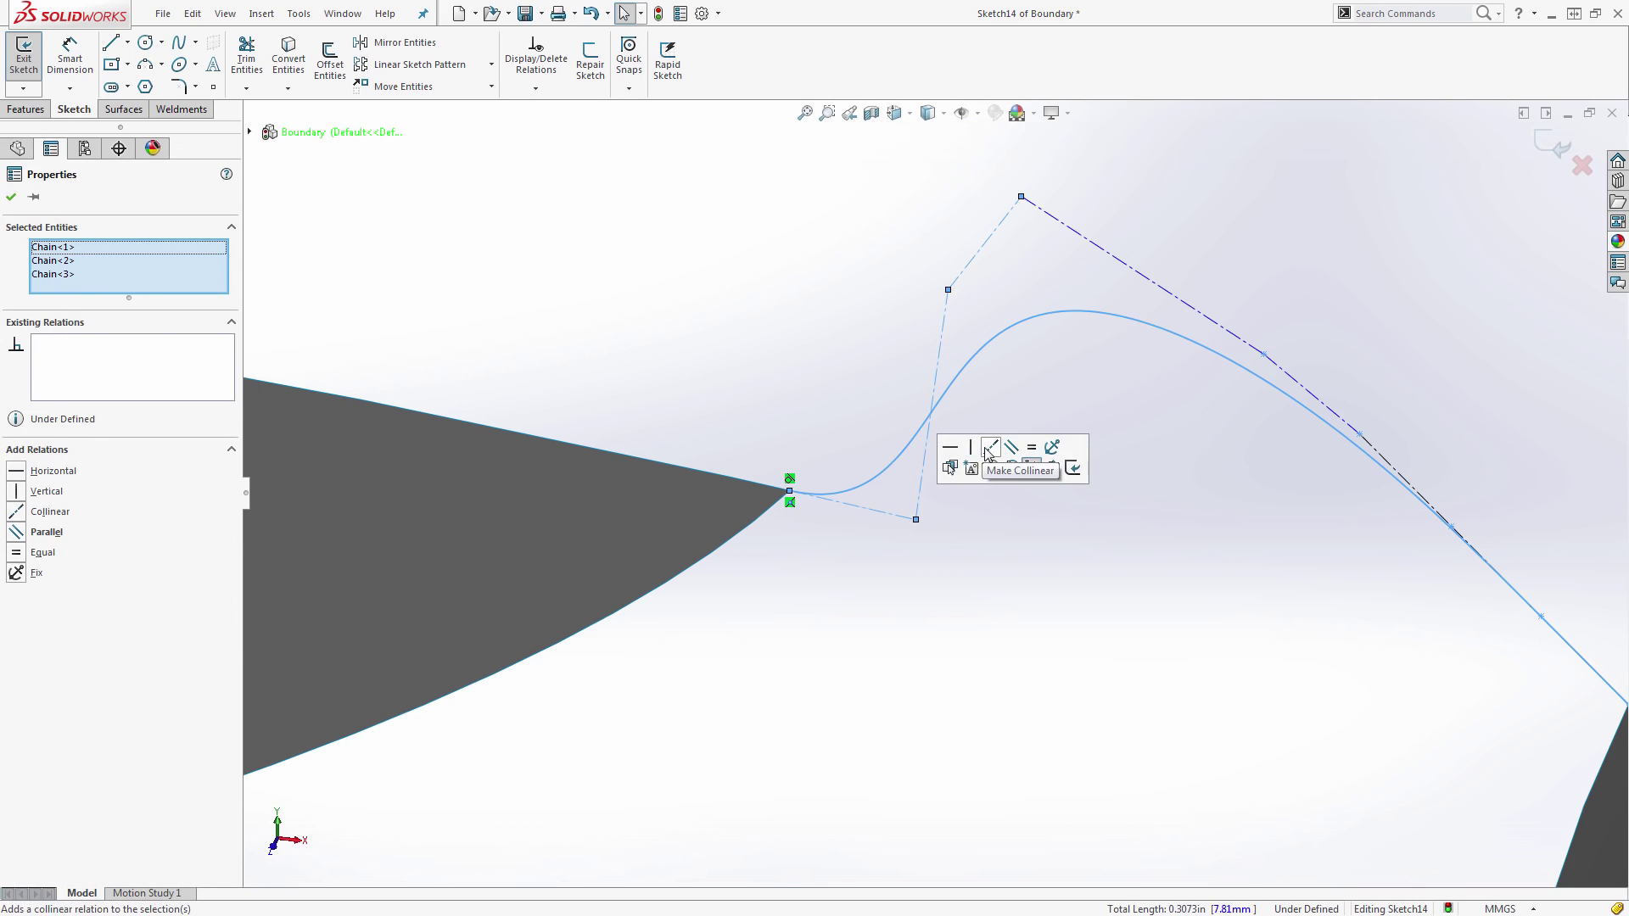
pyautogui.click(992, 450)
pyautogui.click(1038, 571)
# - Move the third inner control vertex from the upper surface's corner to about X 64.90, Y 19.35 and the second to about X 62.66, Y 19.65
pyautogui.moveTo(1049, 552); pyautogui.dragTo(1120, 567)
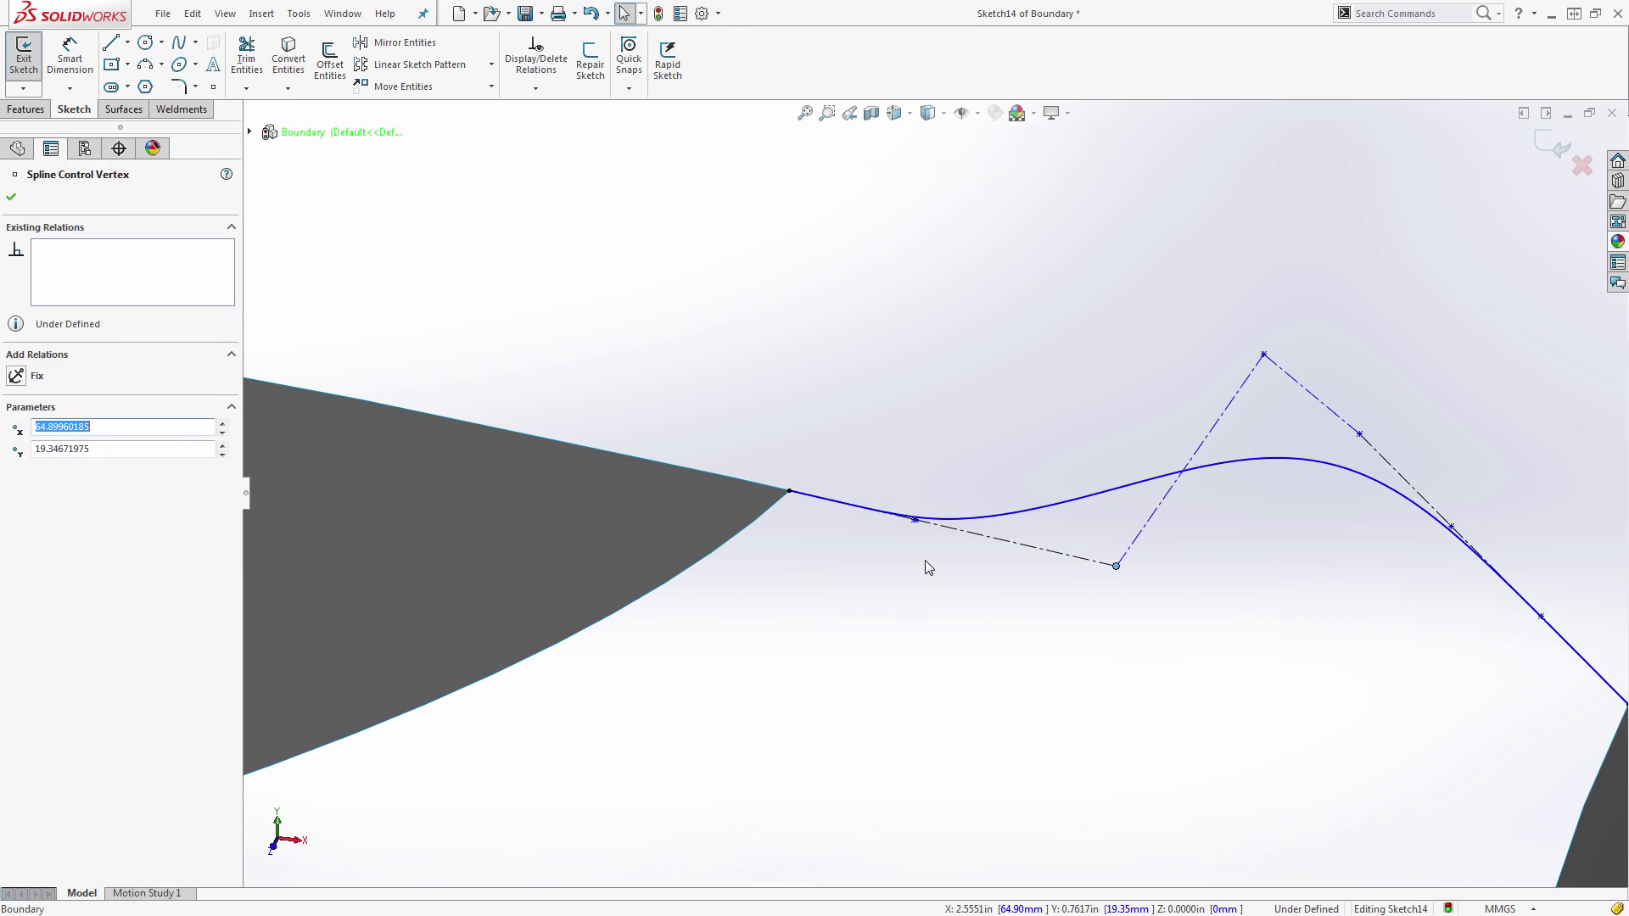
pyautogui.scroll(-7, 942, 533)
pyautogui.moveTo(876, 473); pyautogui.dragTo(1086, 509)
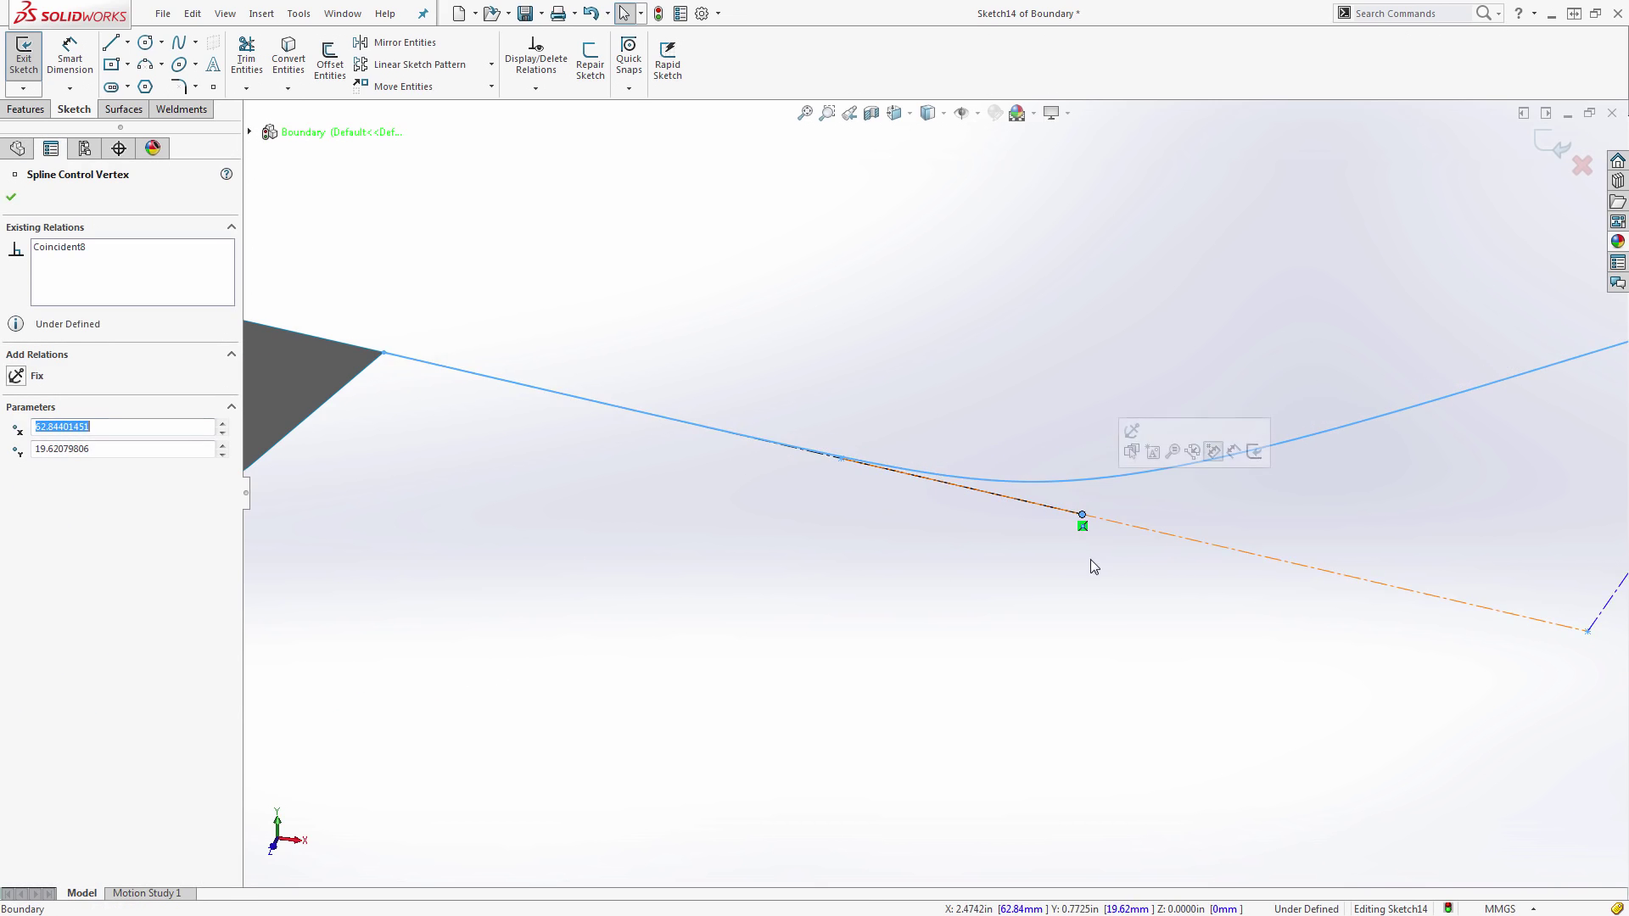
pyautogui.scroll(3, 1090, 559)
pyautogui.scroll(-3, 1010, 521)
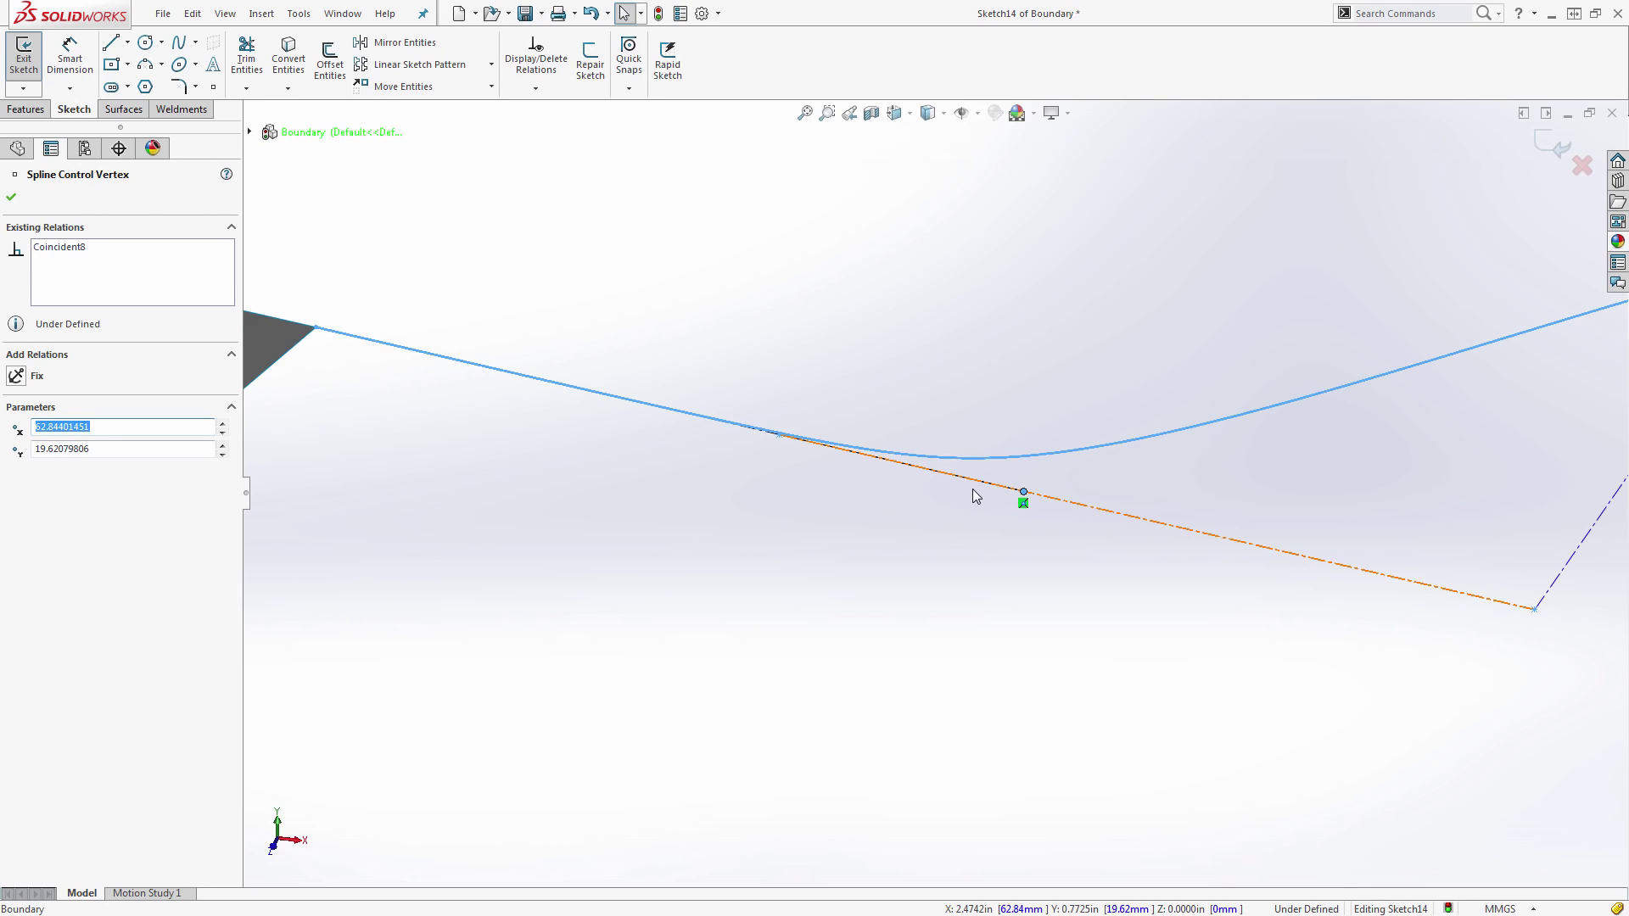
pyautogui.scroll(1, 901, 490)
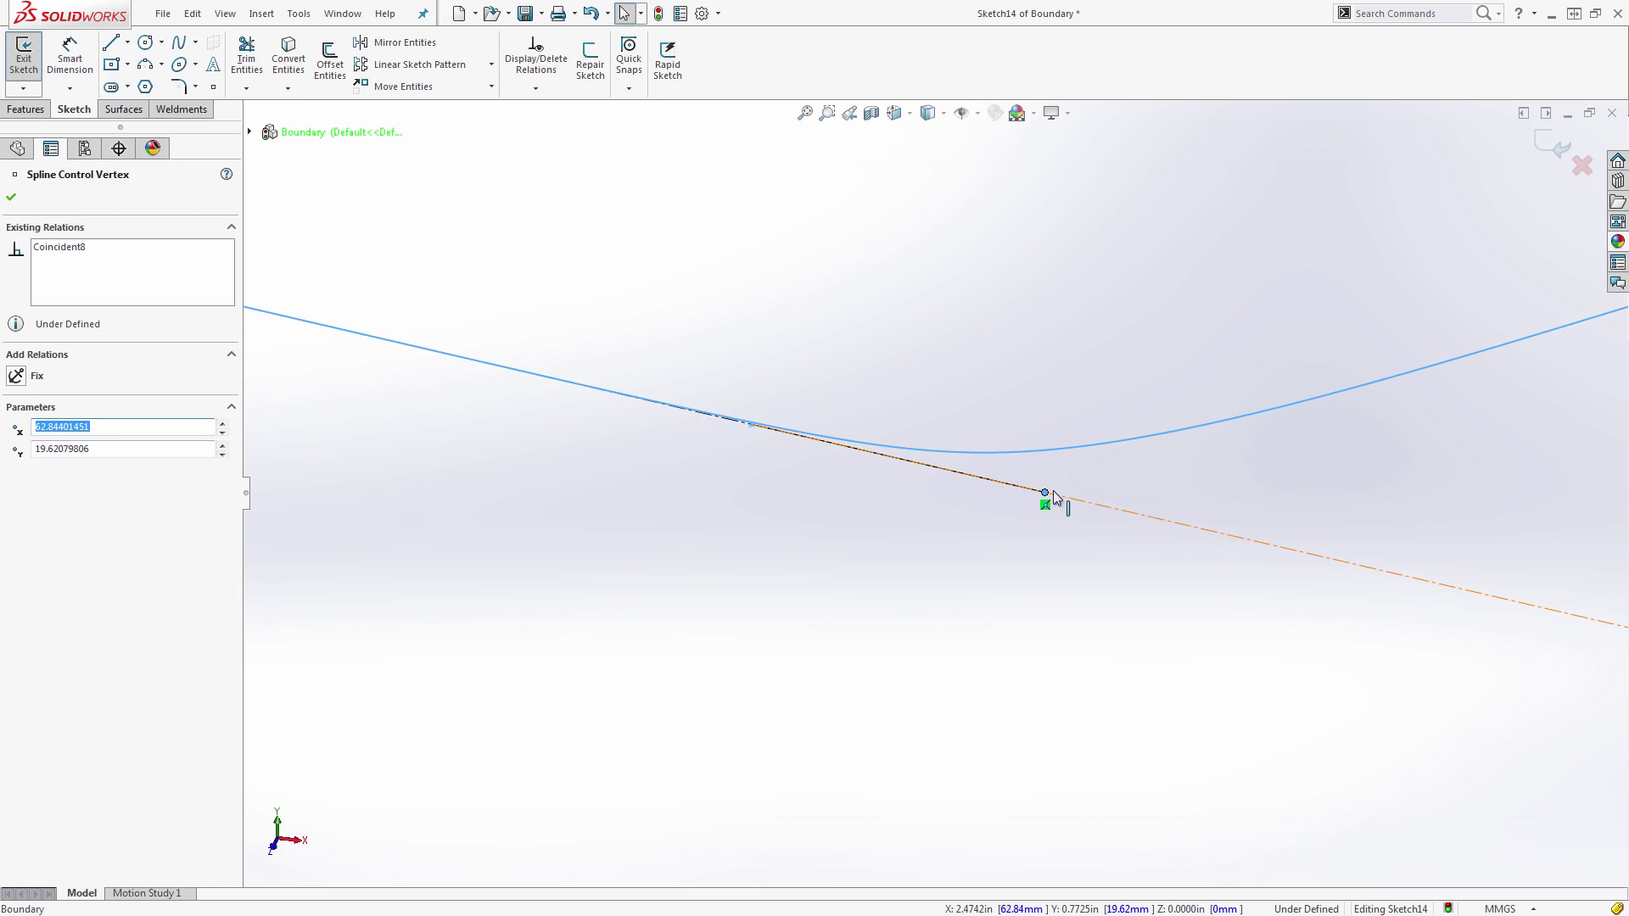
pyautogui.moveTo(1044, 492); pyautogui.dragTo(988, 477)
pyautogui.scroll(4, 989, 553)
pyautogui.scroll(-3, 985, 560)
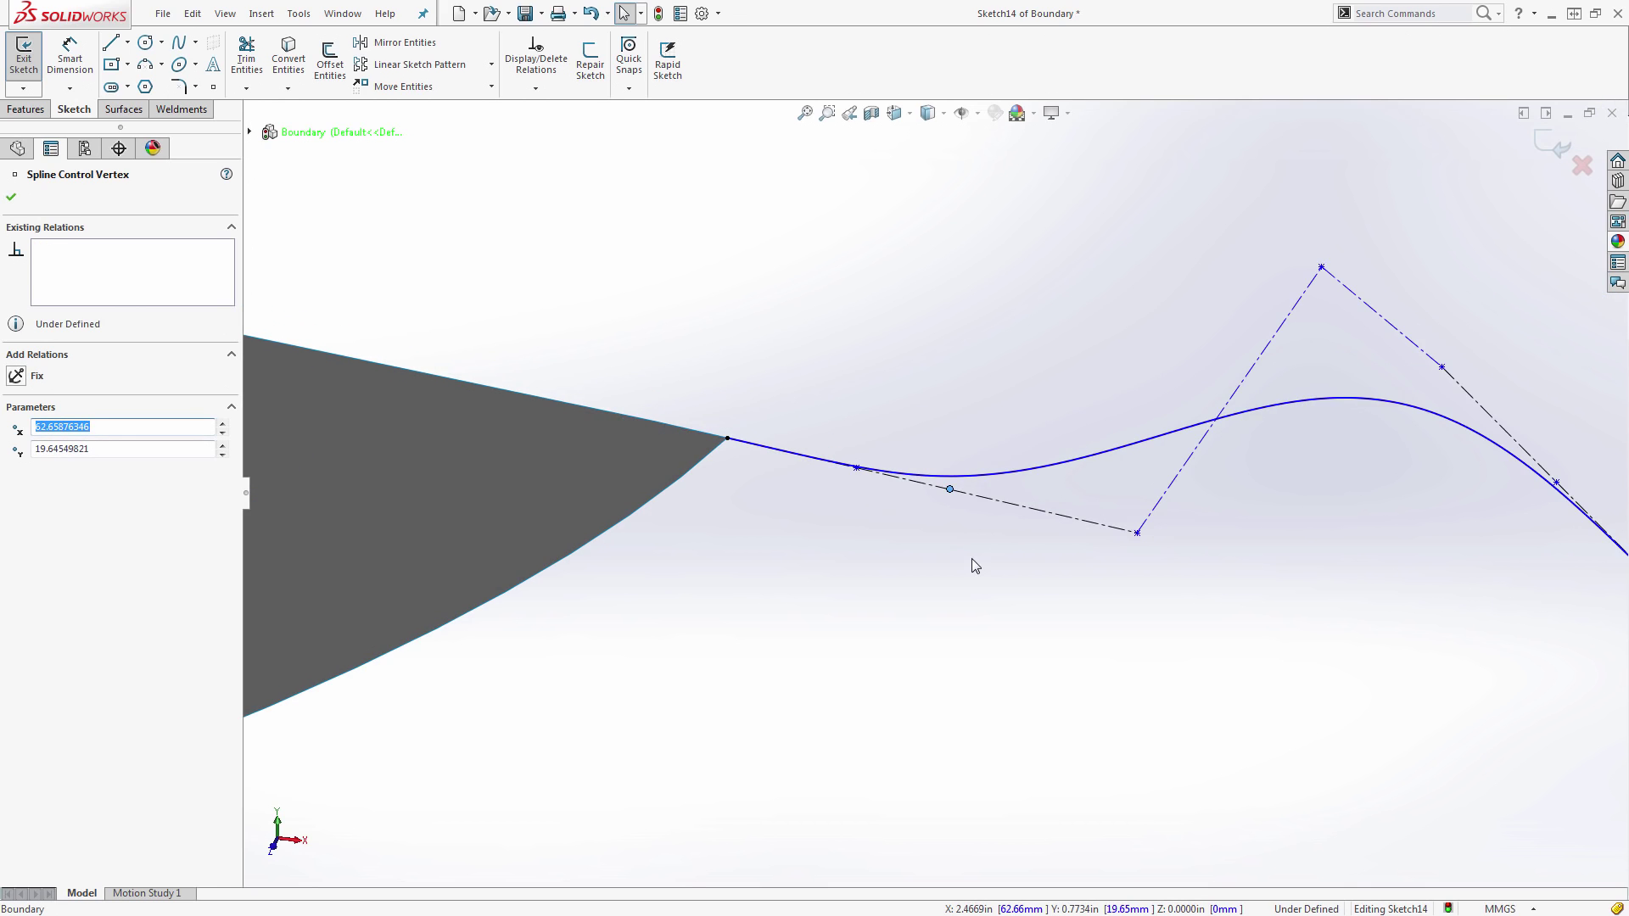
pyautogui.scroll(2, 967, 534)
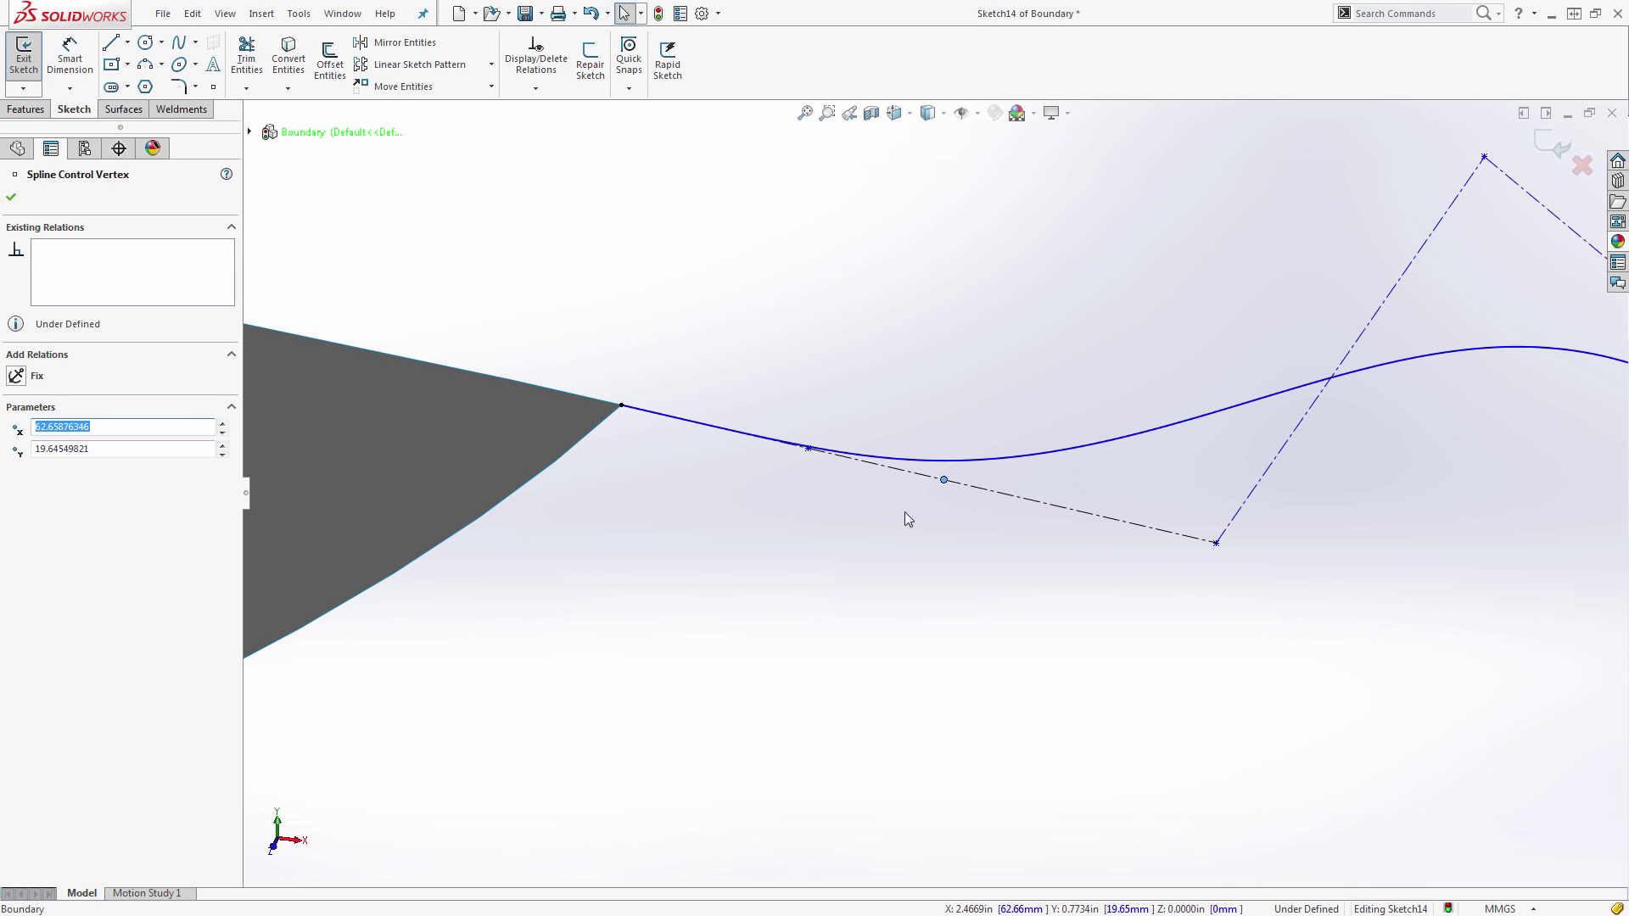
# - Move the control vertex nearest the upper surface's corner to about X 61.03, Y 19.86 and the adjacent one to about X 62.85, Y 19.62
pyautogui.moveTo(813, 451); pyautogui.dragTo(748, 446)
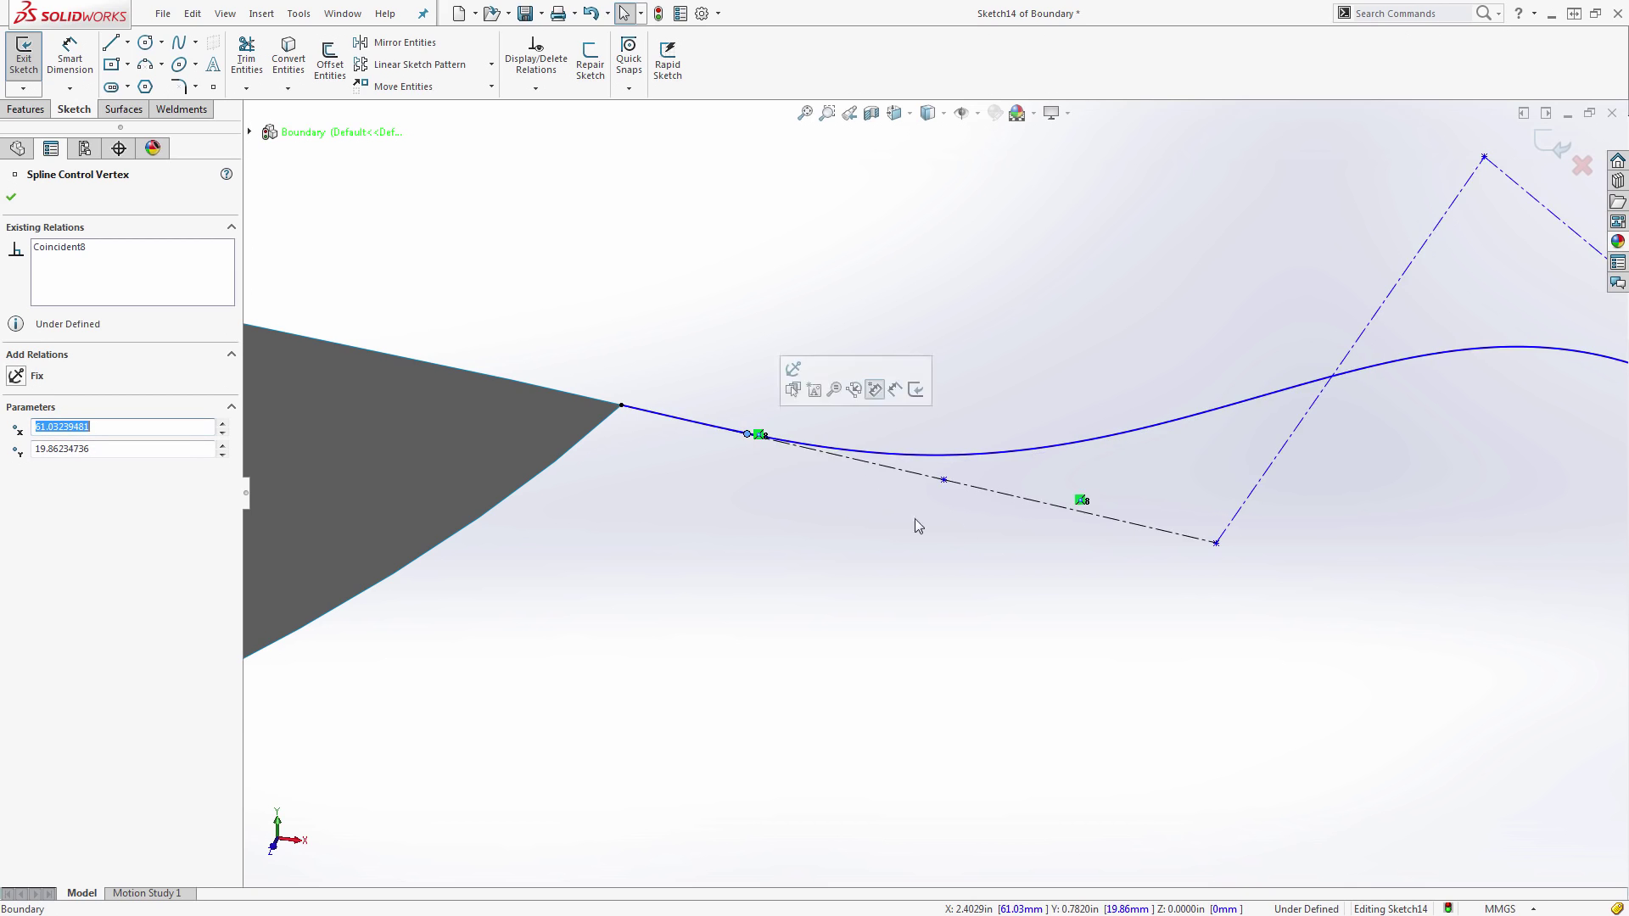
pyautogui.scroll(-2, 933, 509)
pyautogui.moveTo(940, 487); pyautogui.dragTo(962, 504)
pyautogui.scroll(4, 976, 506)
pyautogui.scroll(-2, 1174, 506)
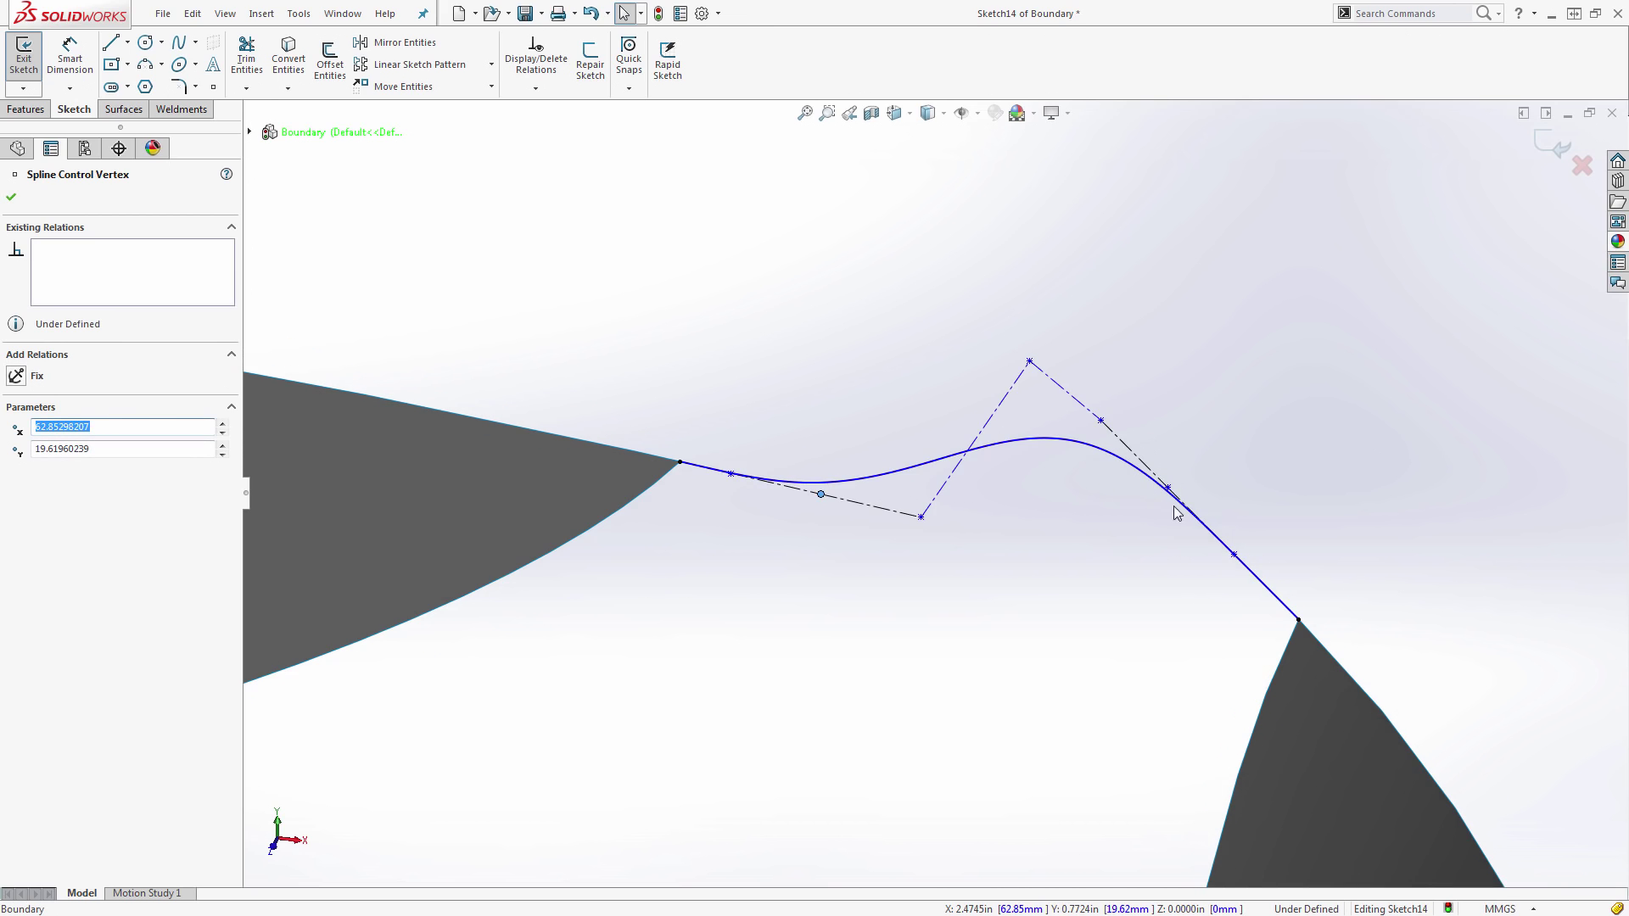
# - Pull the control vertices near the lower surface toward its corner, the closest two to about X 72.06, Y 18.51 and X 71.45, Y 19.12
pyautogui.moveTo(1238, 556); pyautogui.dragTo(1277, 590)
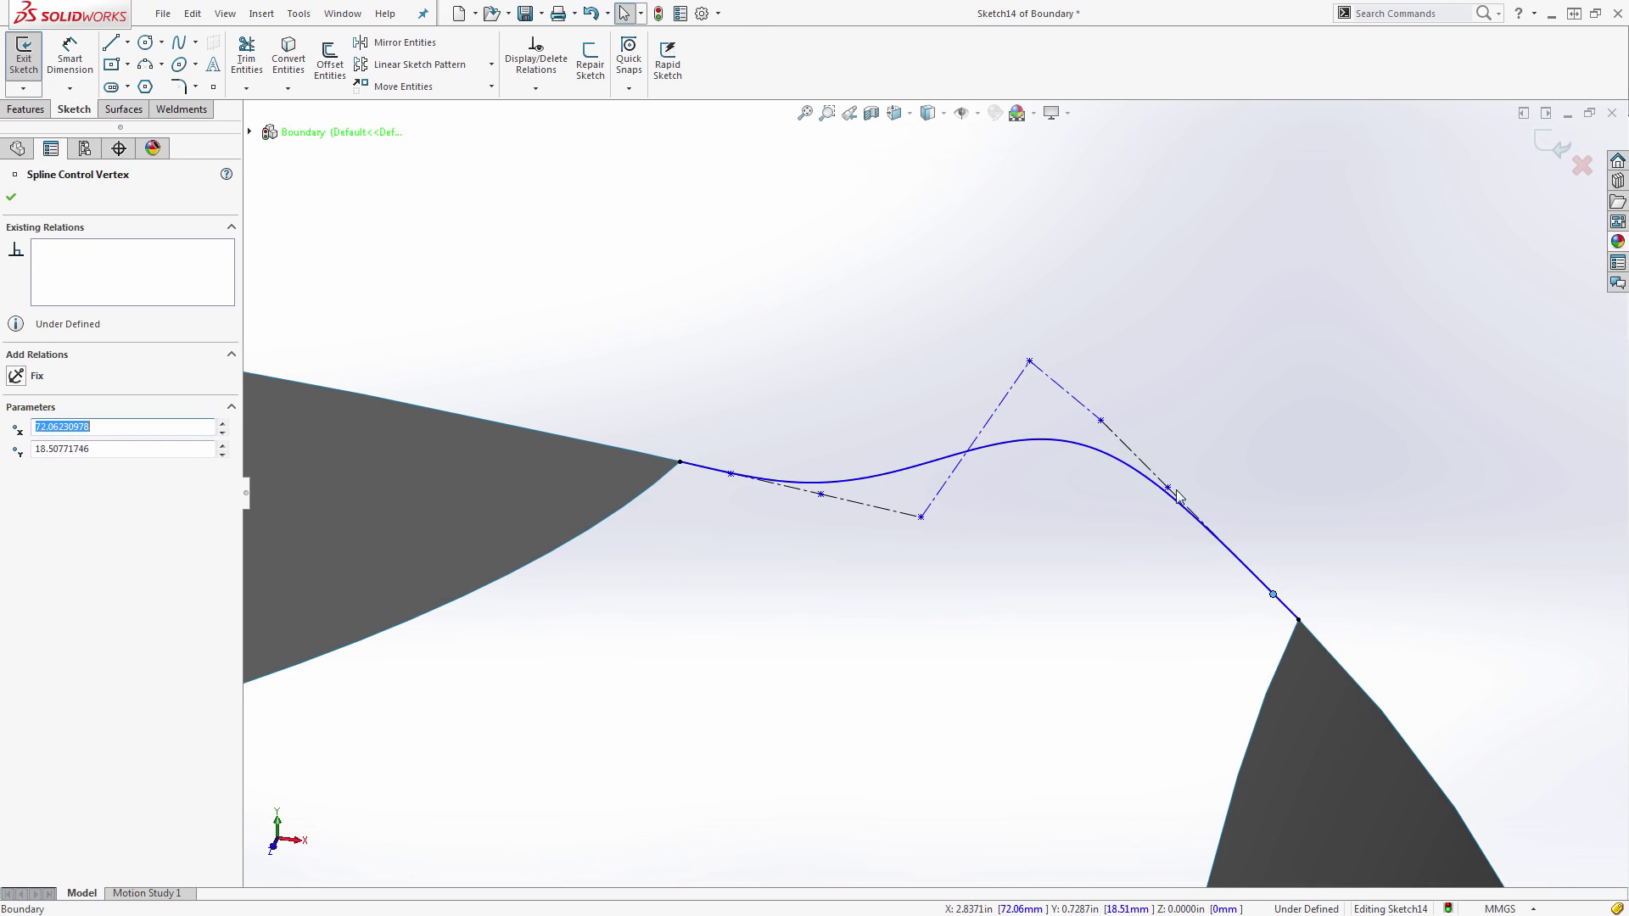
pyautogui.moveTo(1170, 491); pyautogui.dragTo(1241, 567)
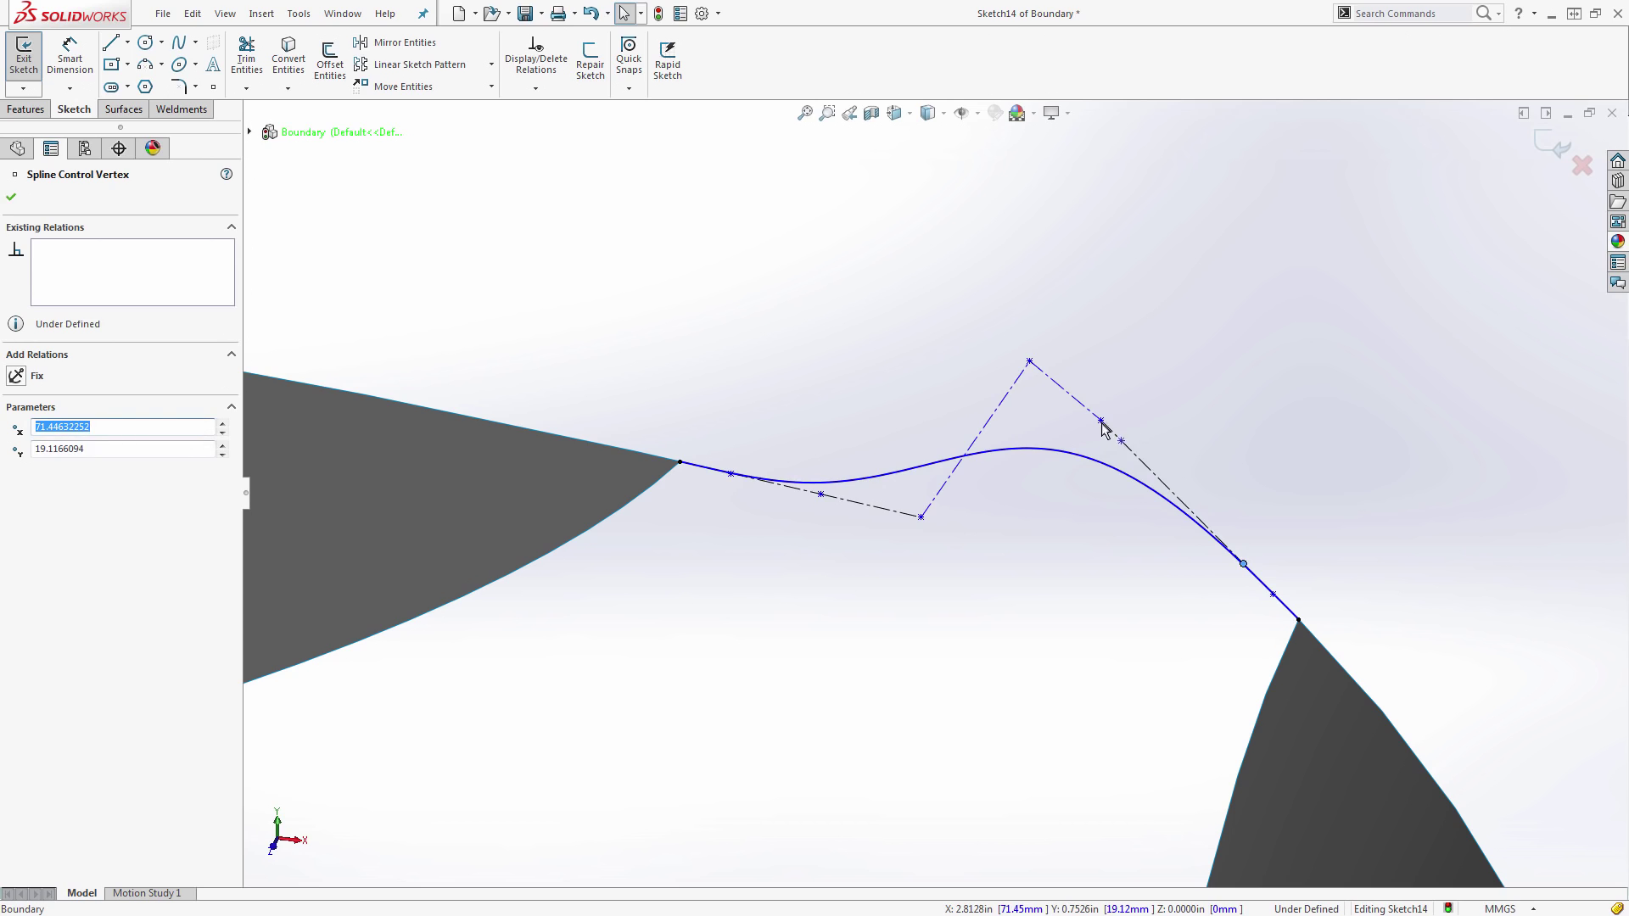
pyautogui.moveTo(1103, 429); pyautogui.dragTo(1057, 433)
# - Show the curvature comb on the Front Plane style spline
pyautogui.click(1027, 491)
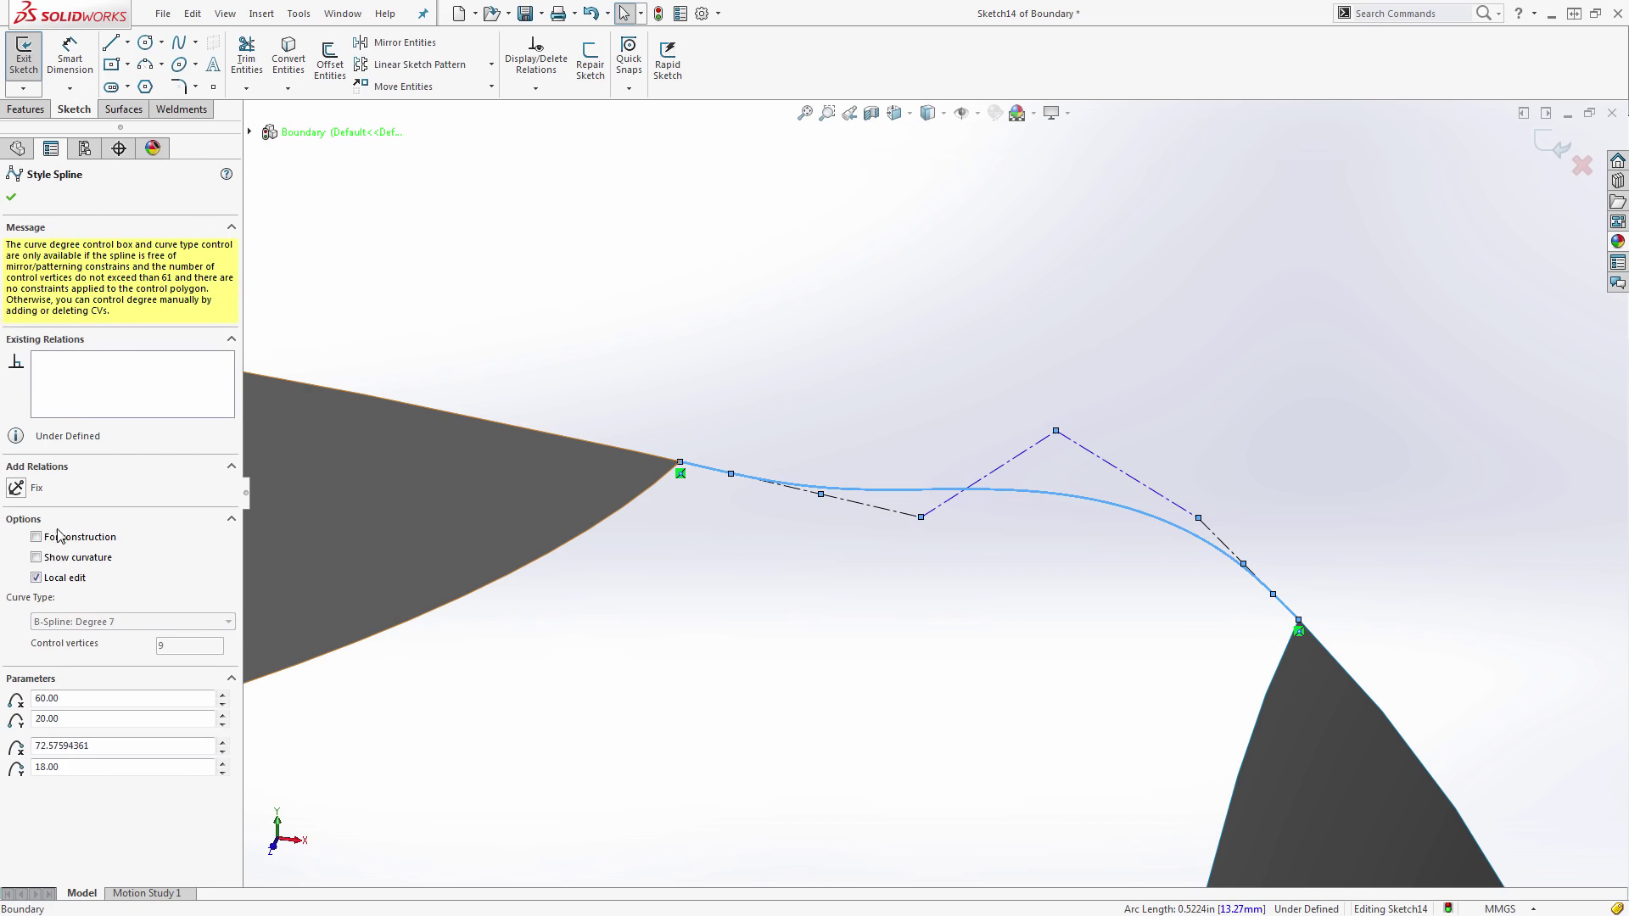
pyautogui.click(36, 559)
pyautogui.scroll(1, 903, 624)
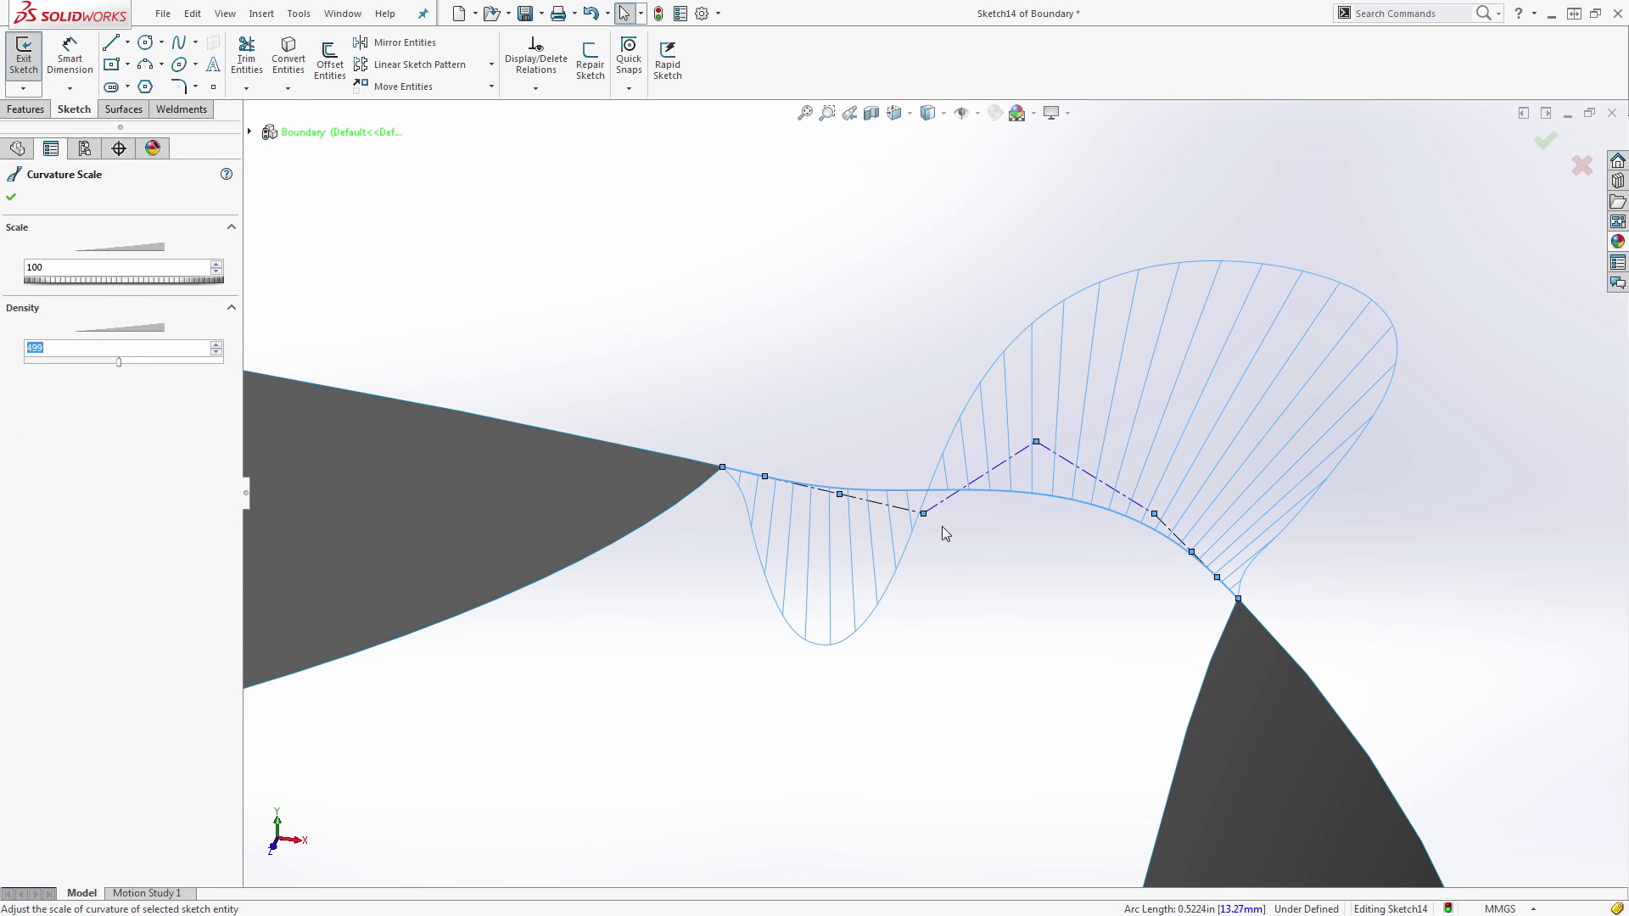
# - Smooth the comb by repositioning the middle control vertices, placing the upper leg's outermost one at about X 65.78, Y 19.23, and exit the sketch
pyautogui.moveTo(1037, 442)
pyautogui.mouseDown()
pyautogui.moveTo(1029, 469)
pyautogui.moveTo(1044, 452)
pyautogui.mouseUp()
pyautogui.moveTo(1153, 513)
pyautogui.mouseDown()
pyautogui.moveTo(1170, 520)
pyautogui.moveTo(1141, 501)
pyautogui.mouseUp()
pyautogui.scroll(-2, 973, 510)
pyautogui.moveTo(771, 490); pyautogui.dragTo(945, 529)
pyautogui.scroll(3, 1102, 579)
pyautogui.click(1552, 145)
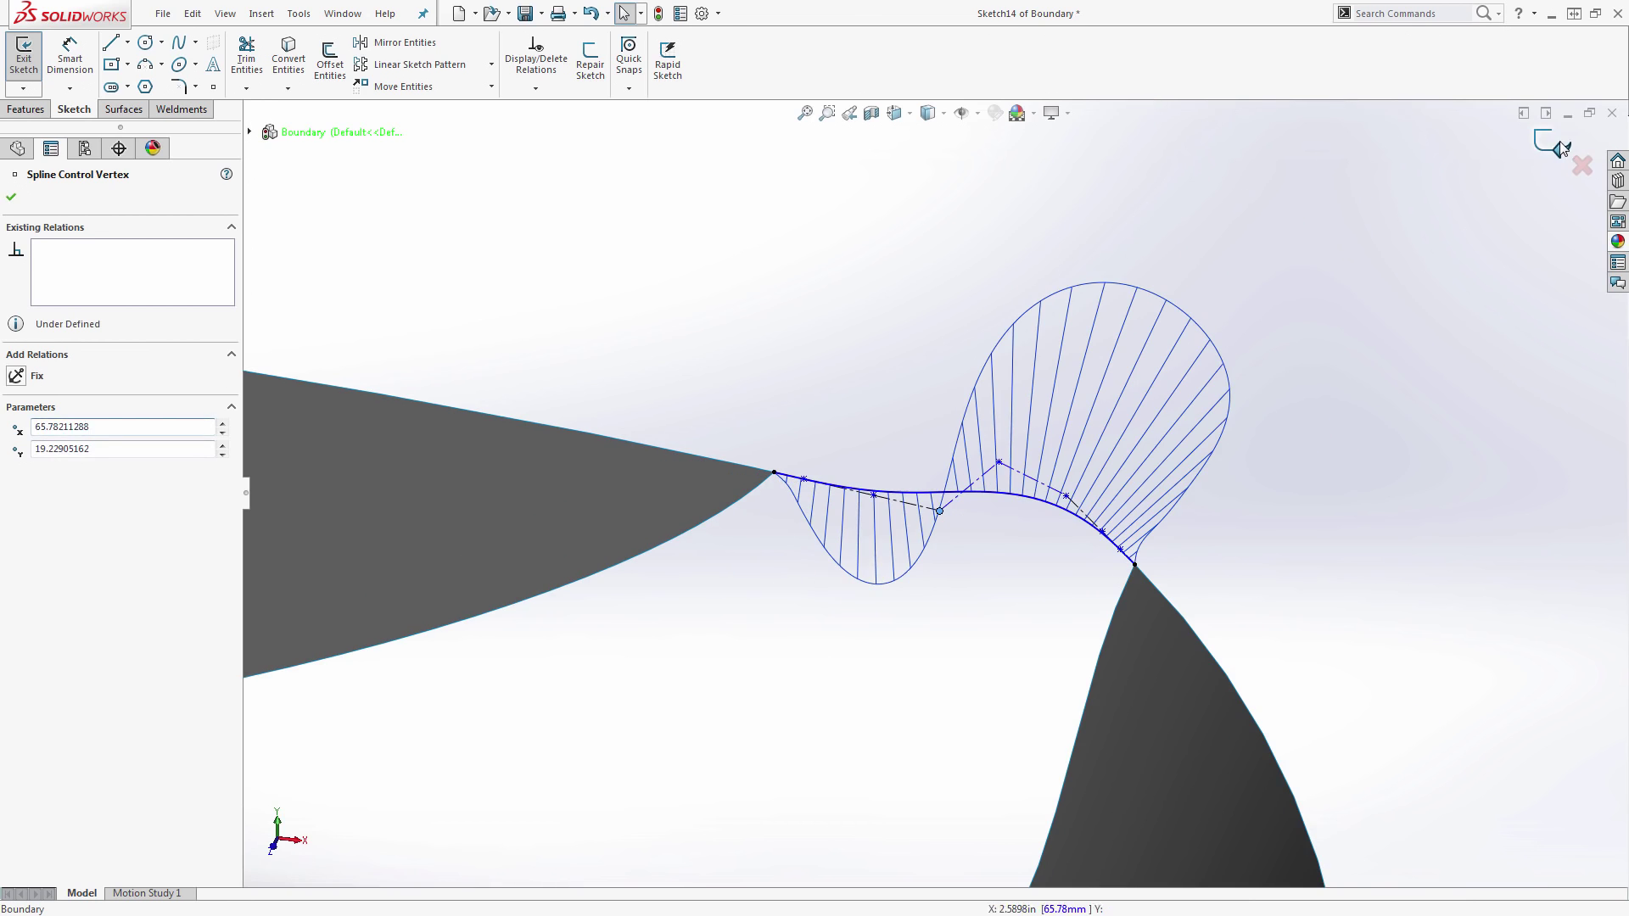
# - Extrude the Sketch13 spline as a 10 mm blind surface in the reversed direction, outward from the gap
pyautogui.scroll(-5, 1042, 491)
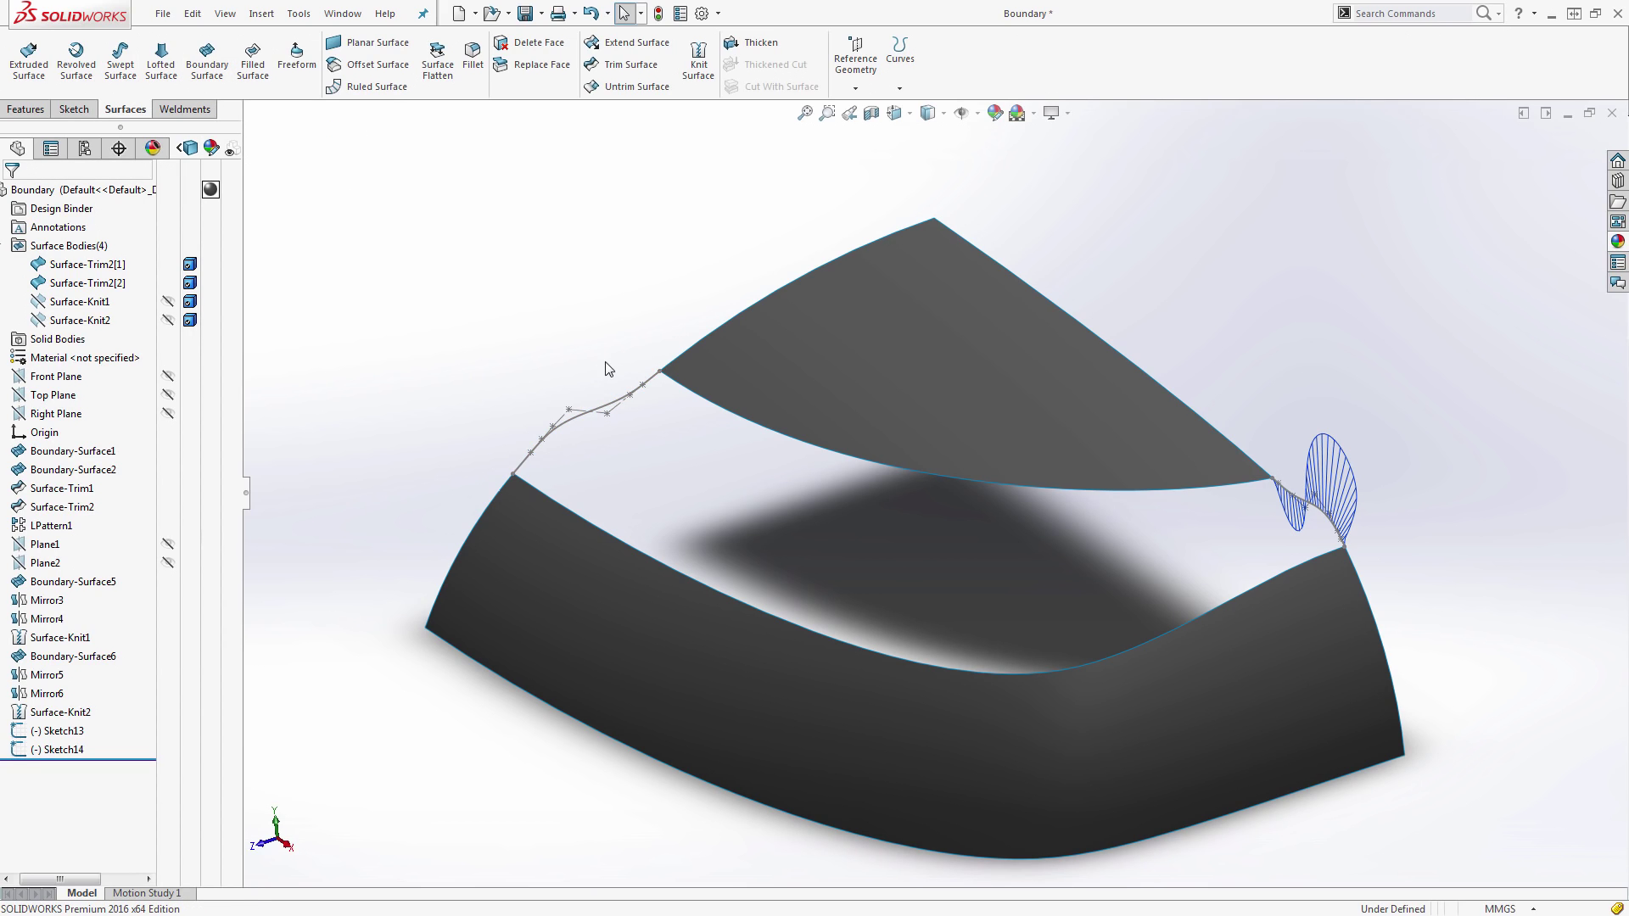
pyautogui.click(29, 58)
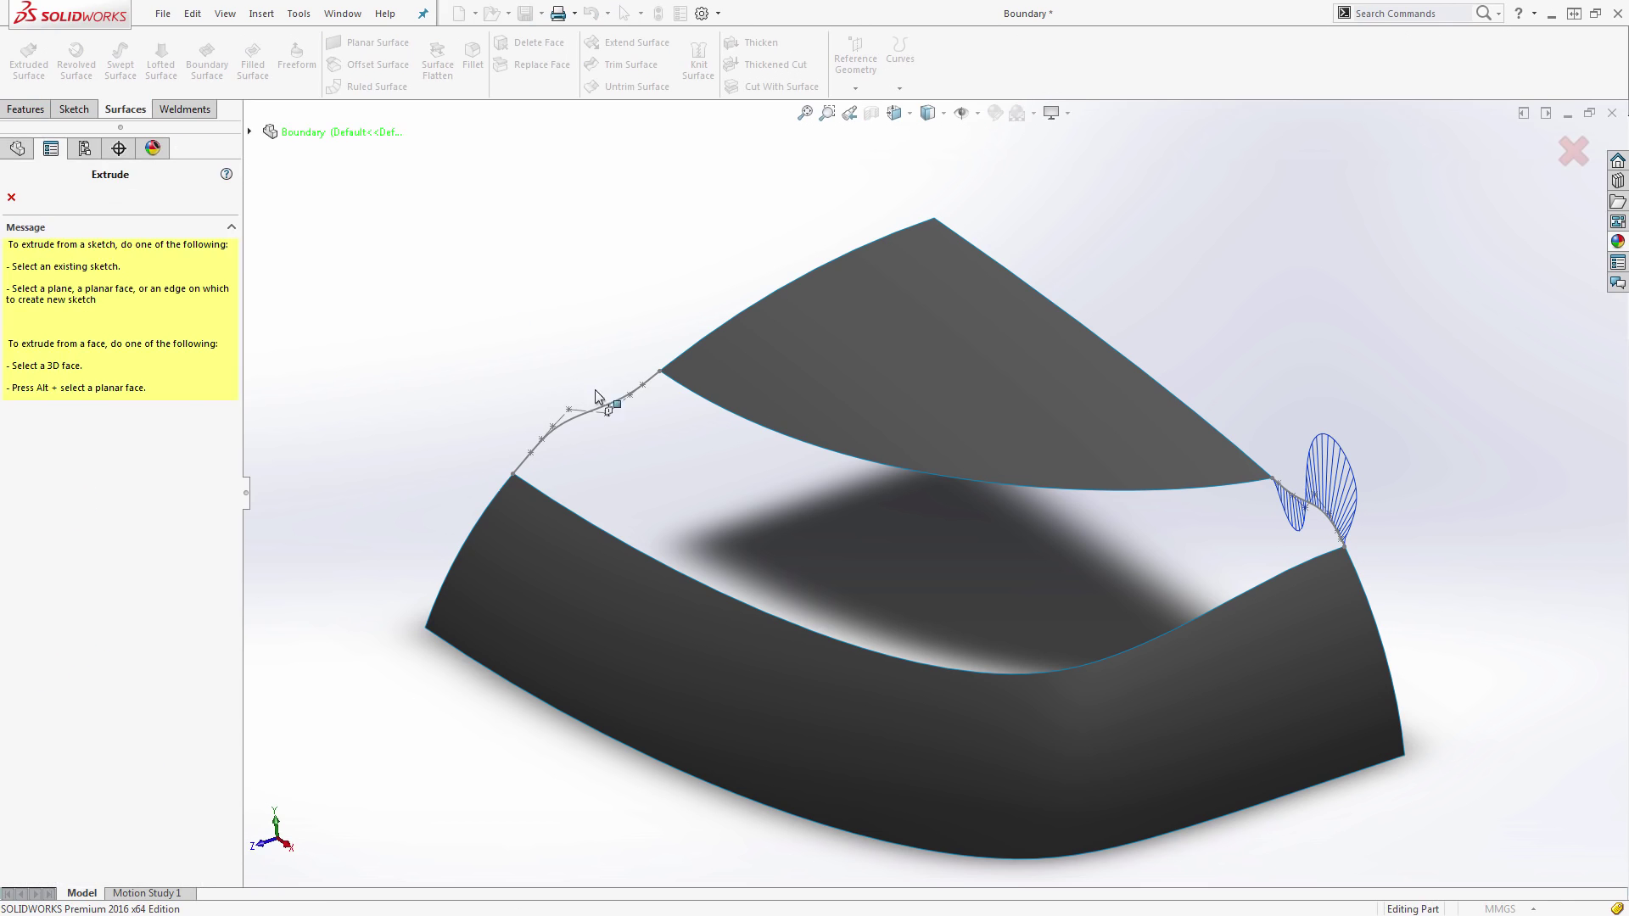
pyautogui.click(594, 390)
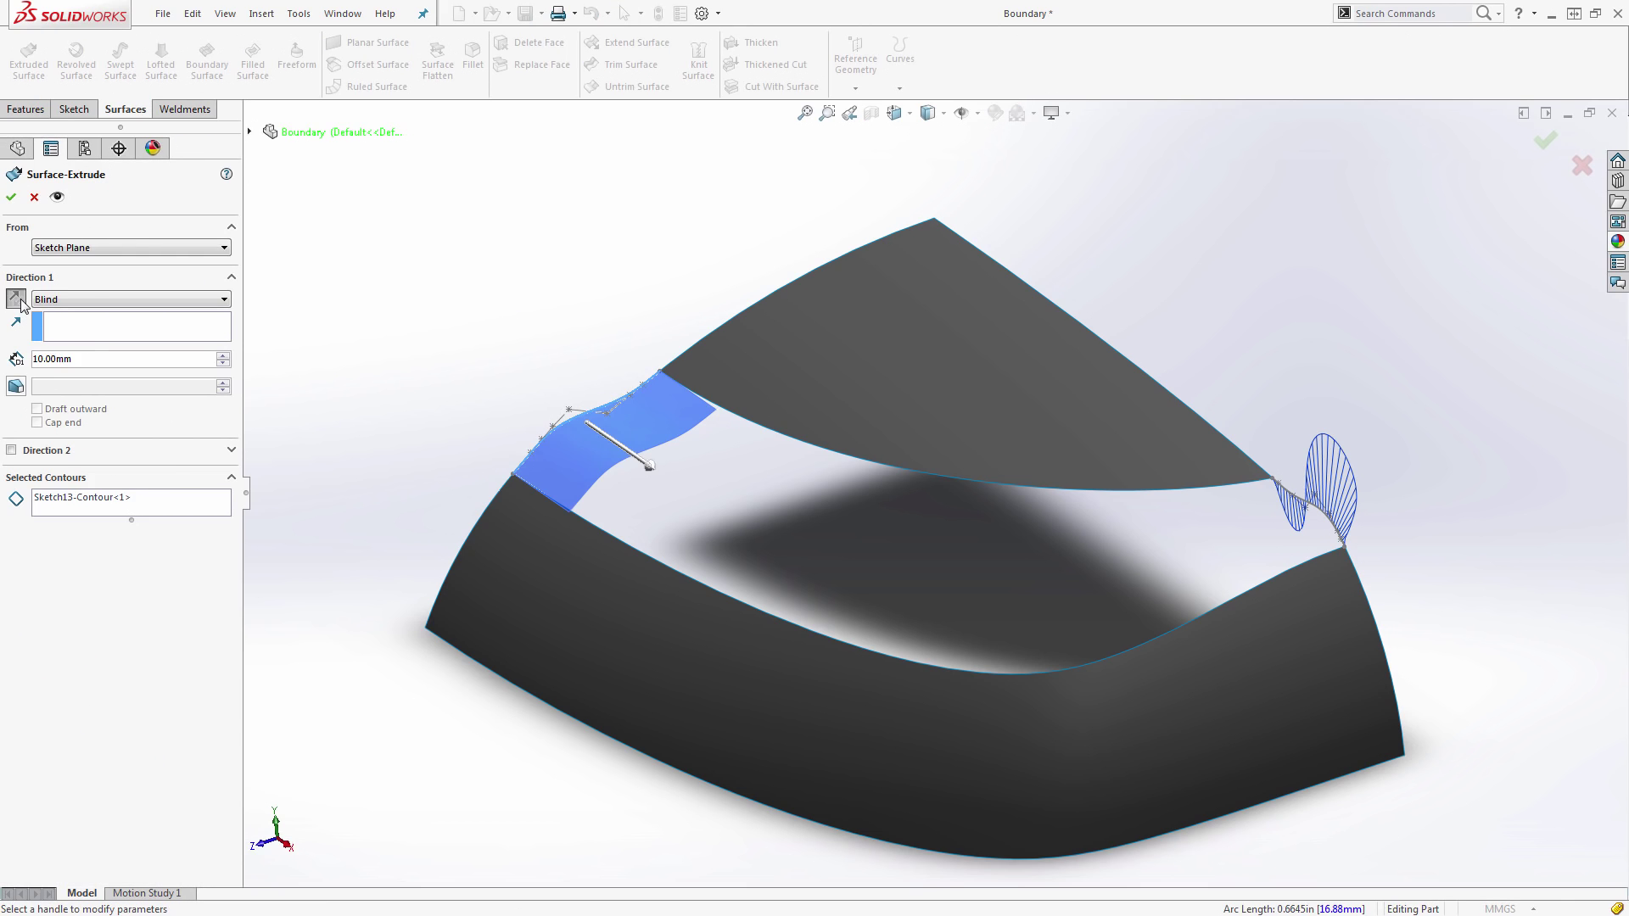
pyautogui.click(16, 300)
pyautogui.click(11, 200)
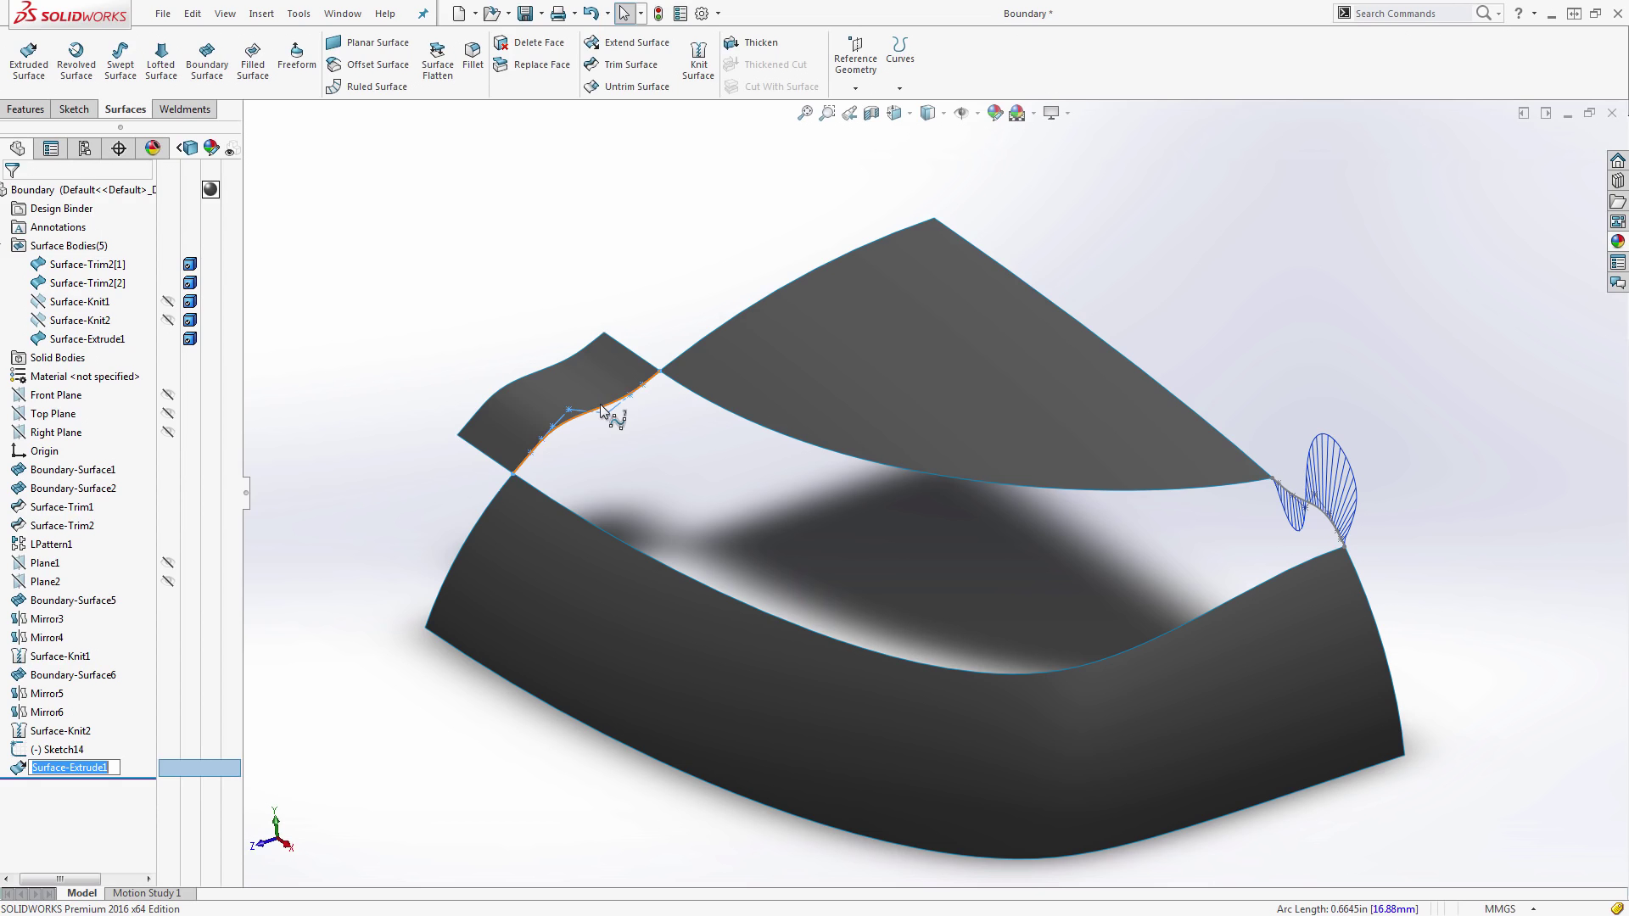
pyautogui.click(1045, 558)
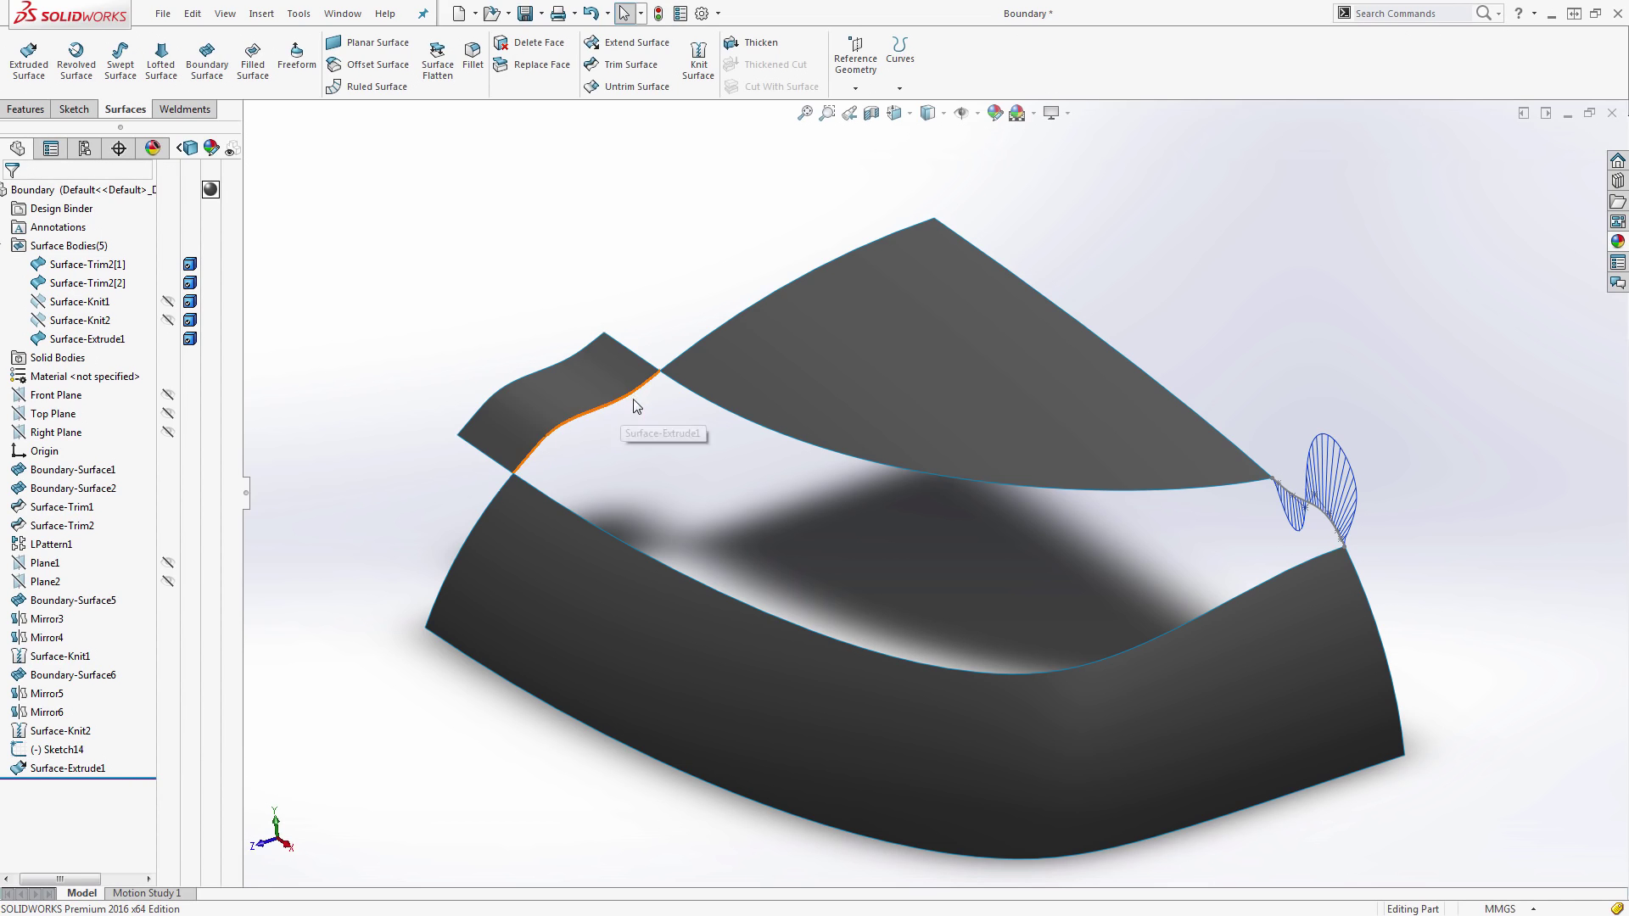
# - Extrude the Sketch14 spline as a 10 mm blind surface in the reversed direction, outward from the gap
pyautogui.click(29, 59)
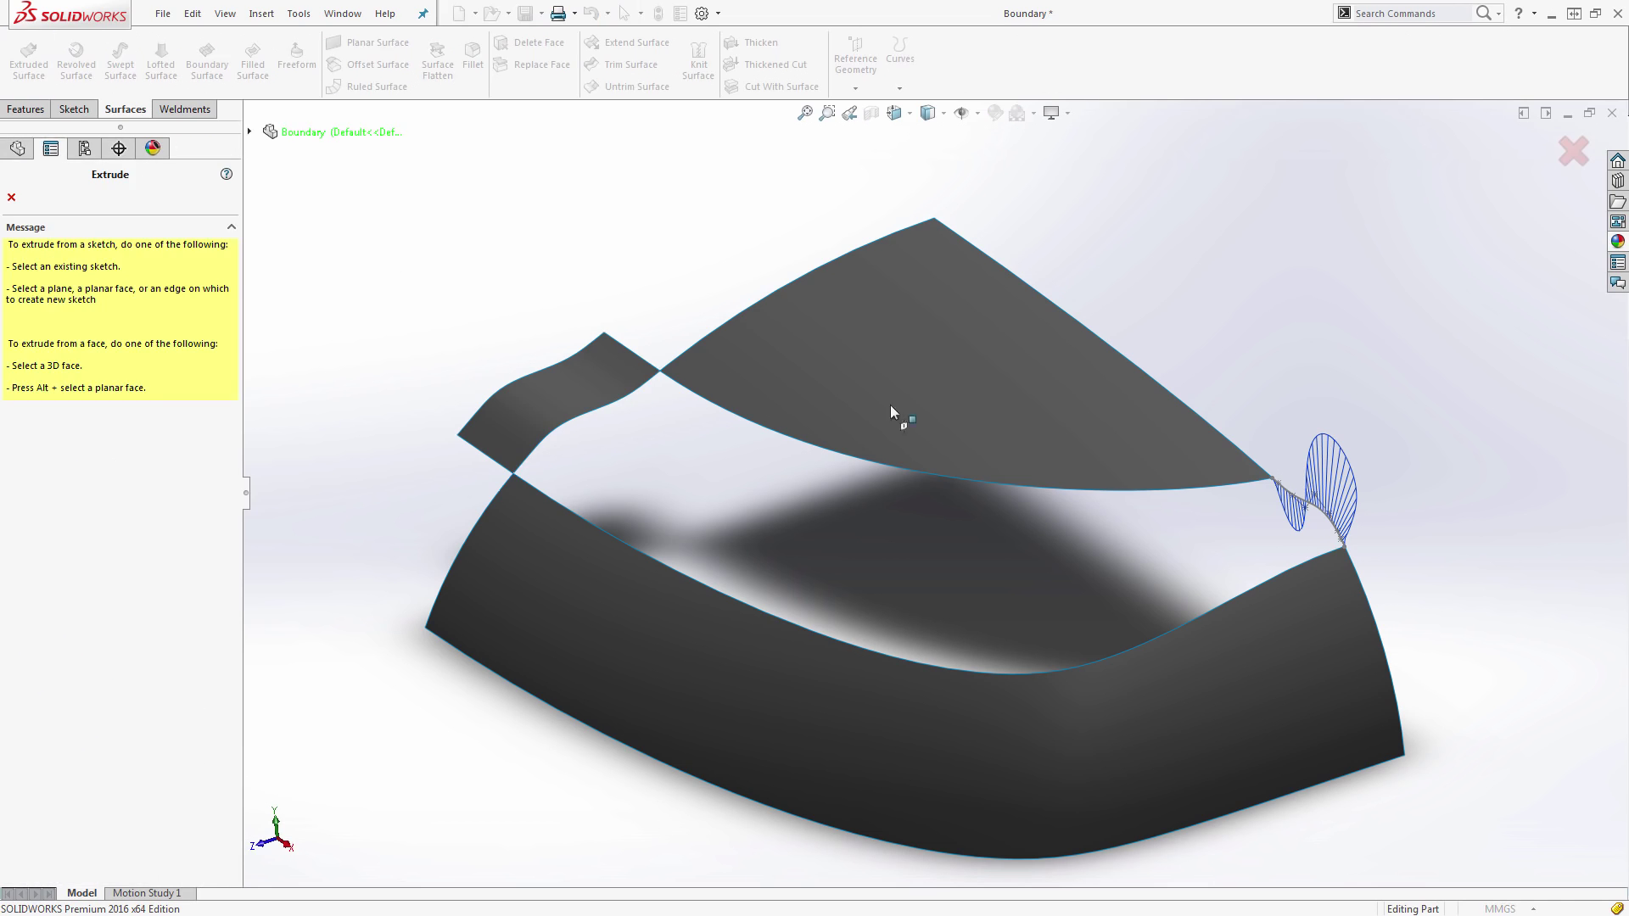
pyautogui.click(1304, 505)
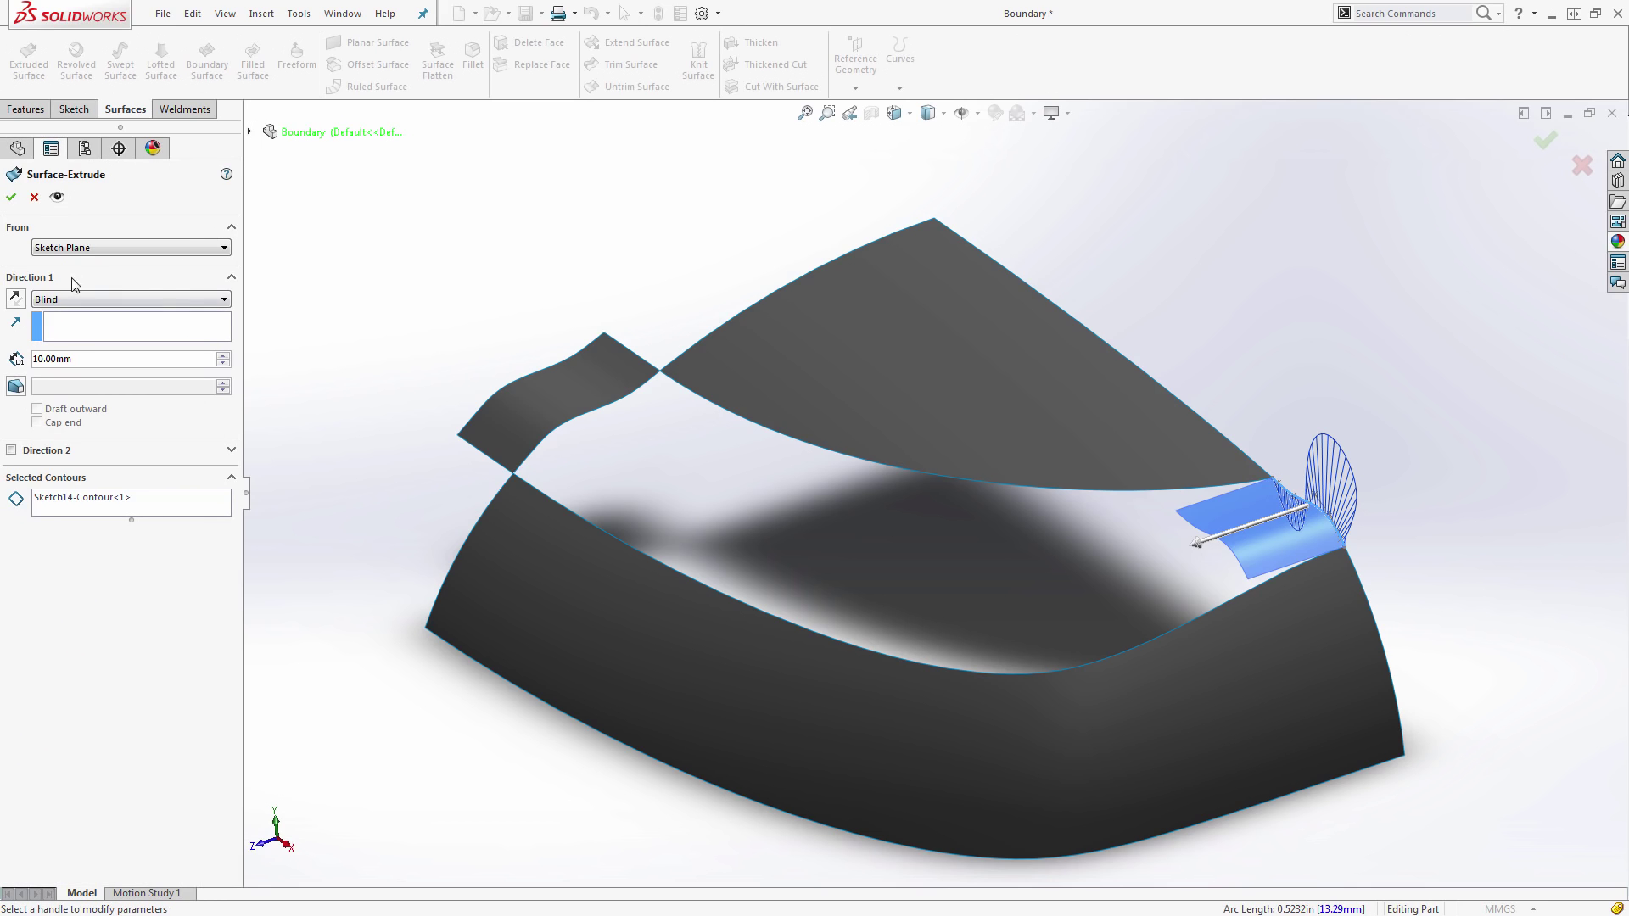
pyautogui.click(15, 301)
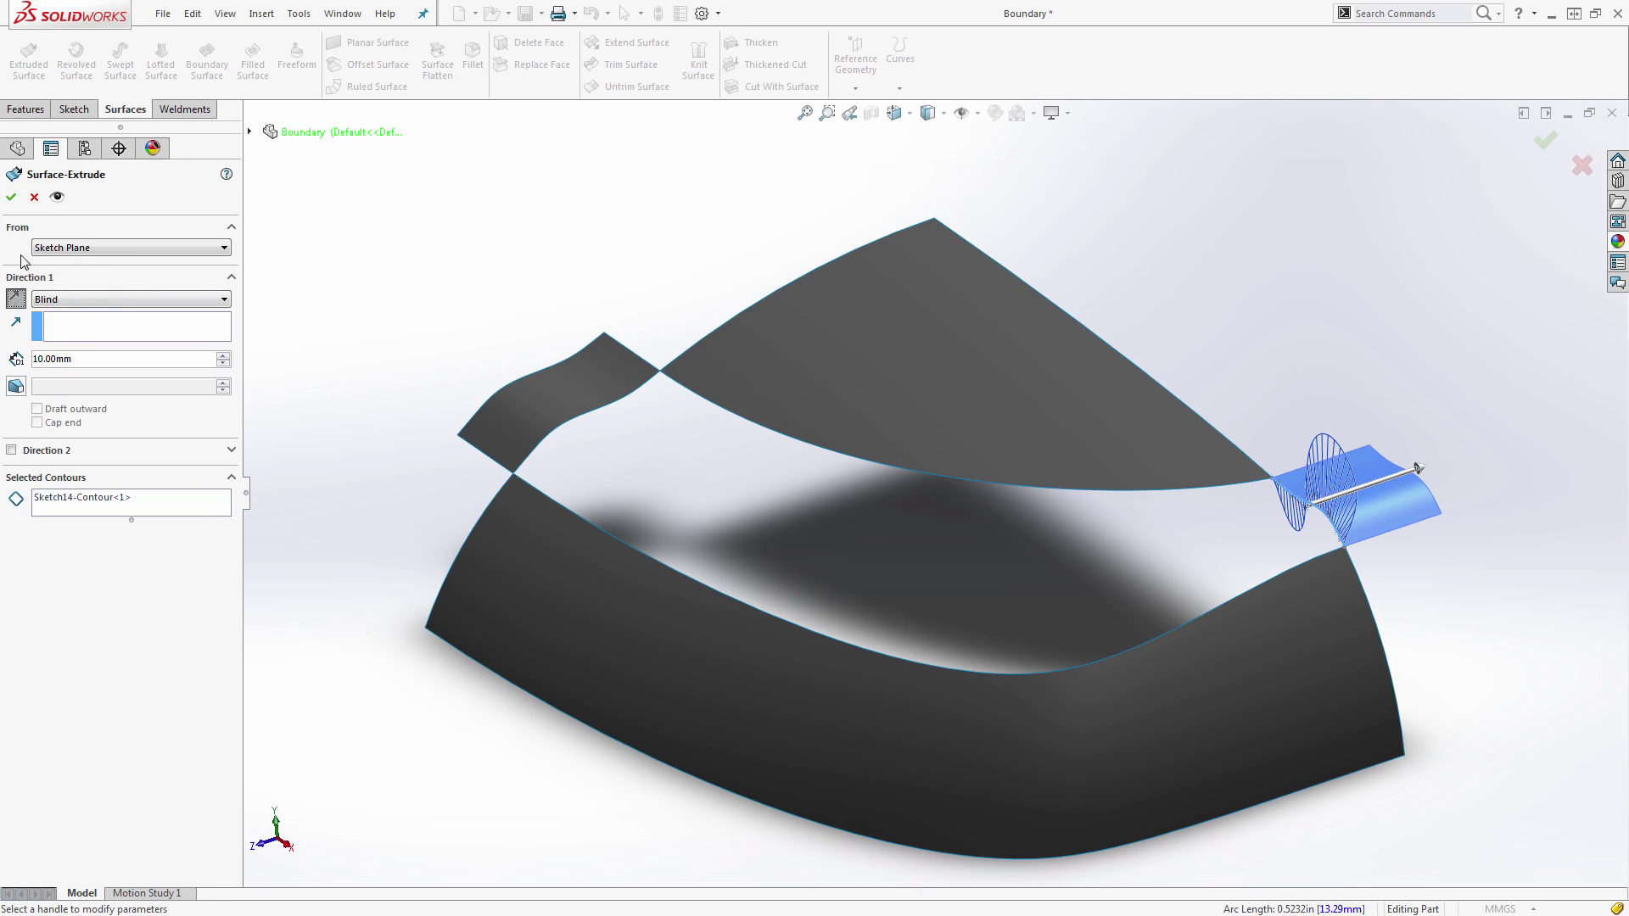
pyautogui.click(11, 200)
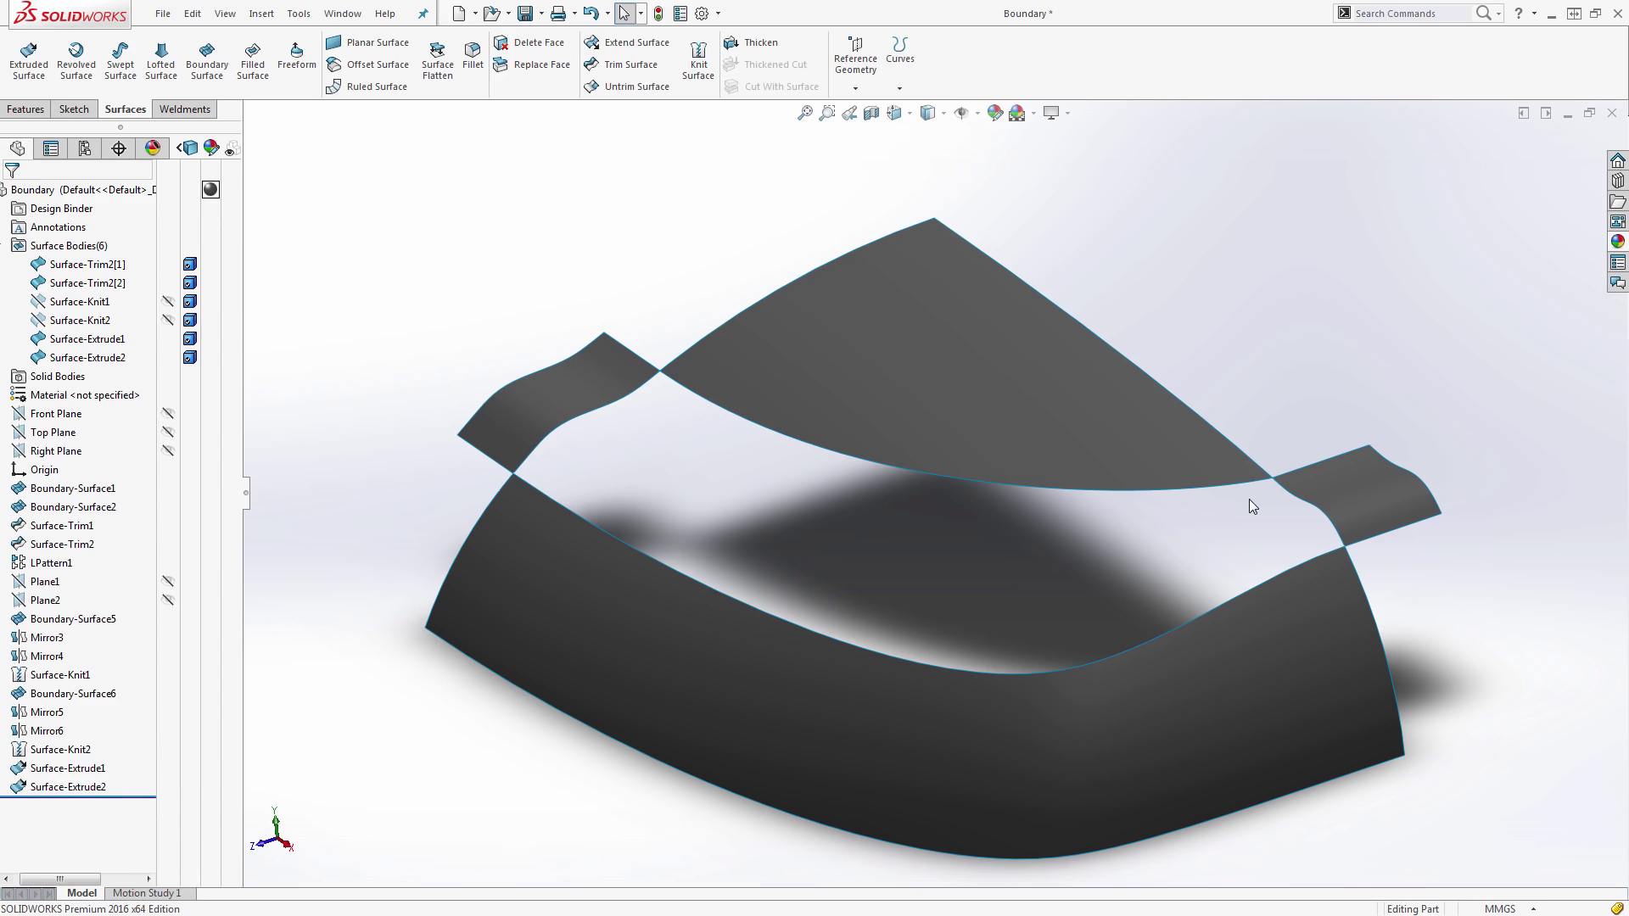
pyautogui.click(1107, 415)
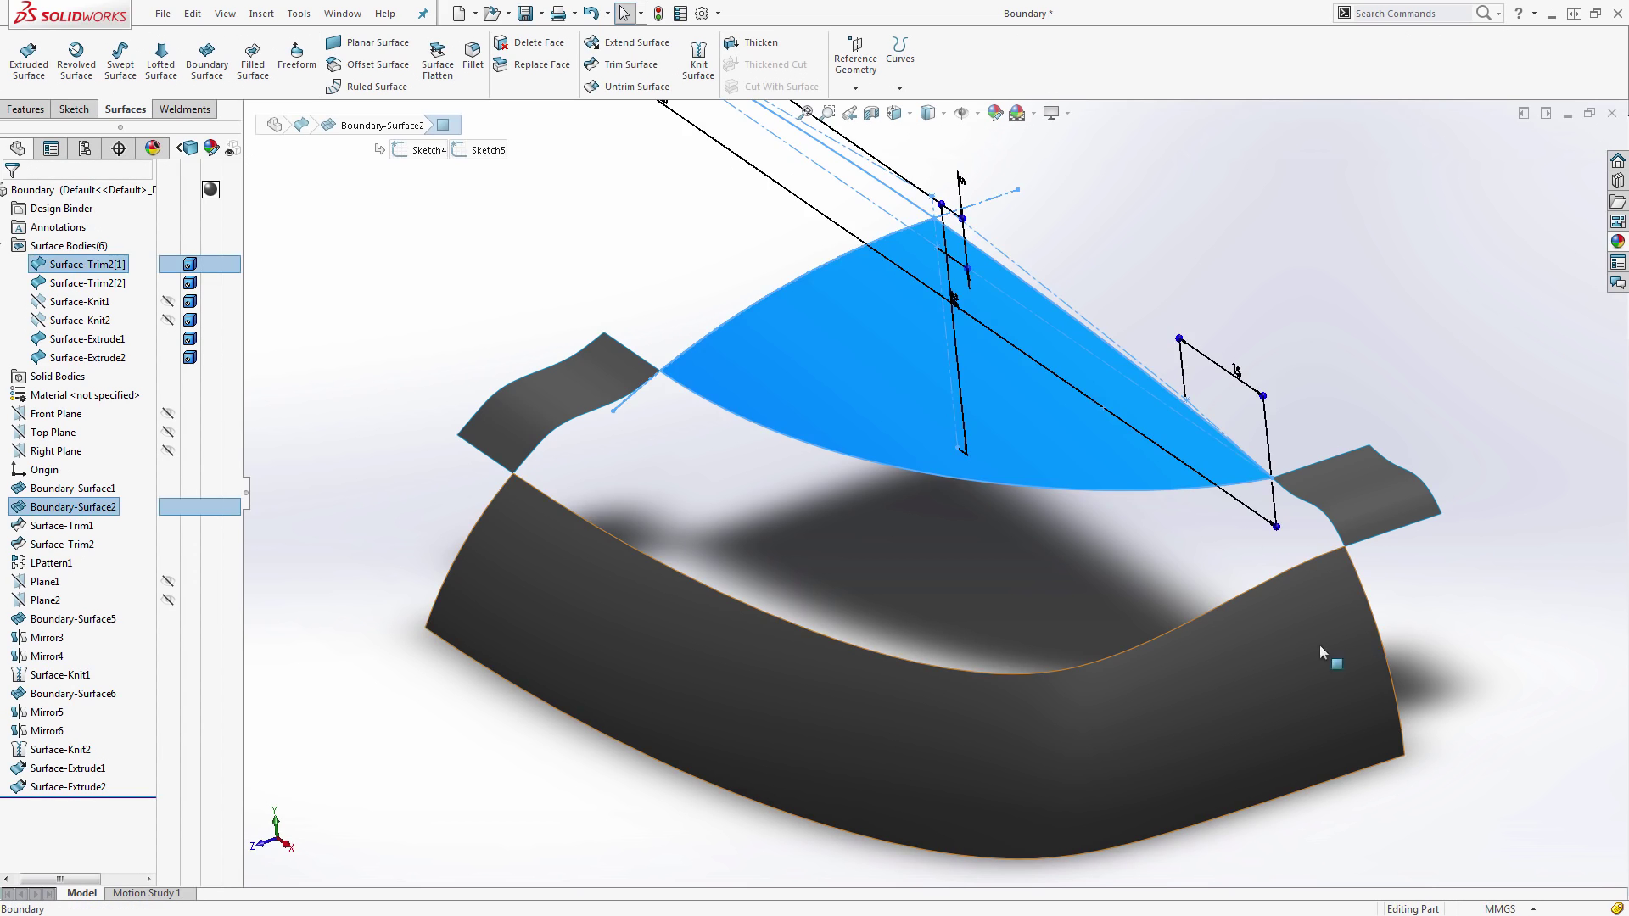
pyautogui.click(1305, 645)
pyautogui.click(1198, 561)
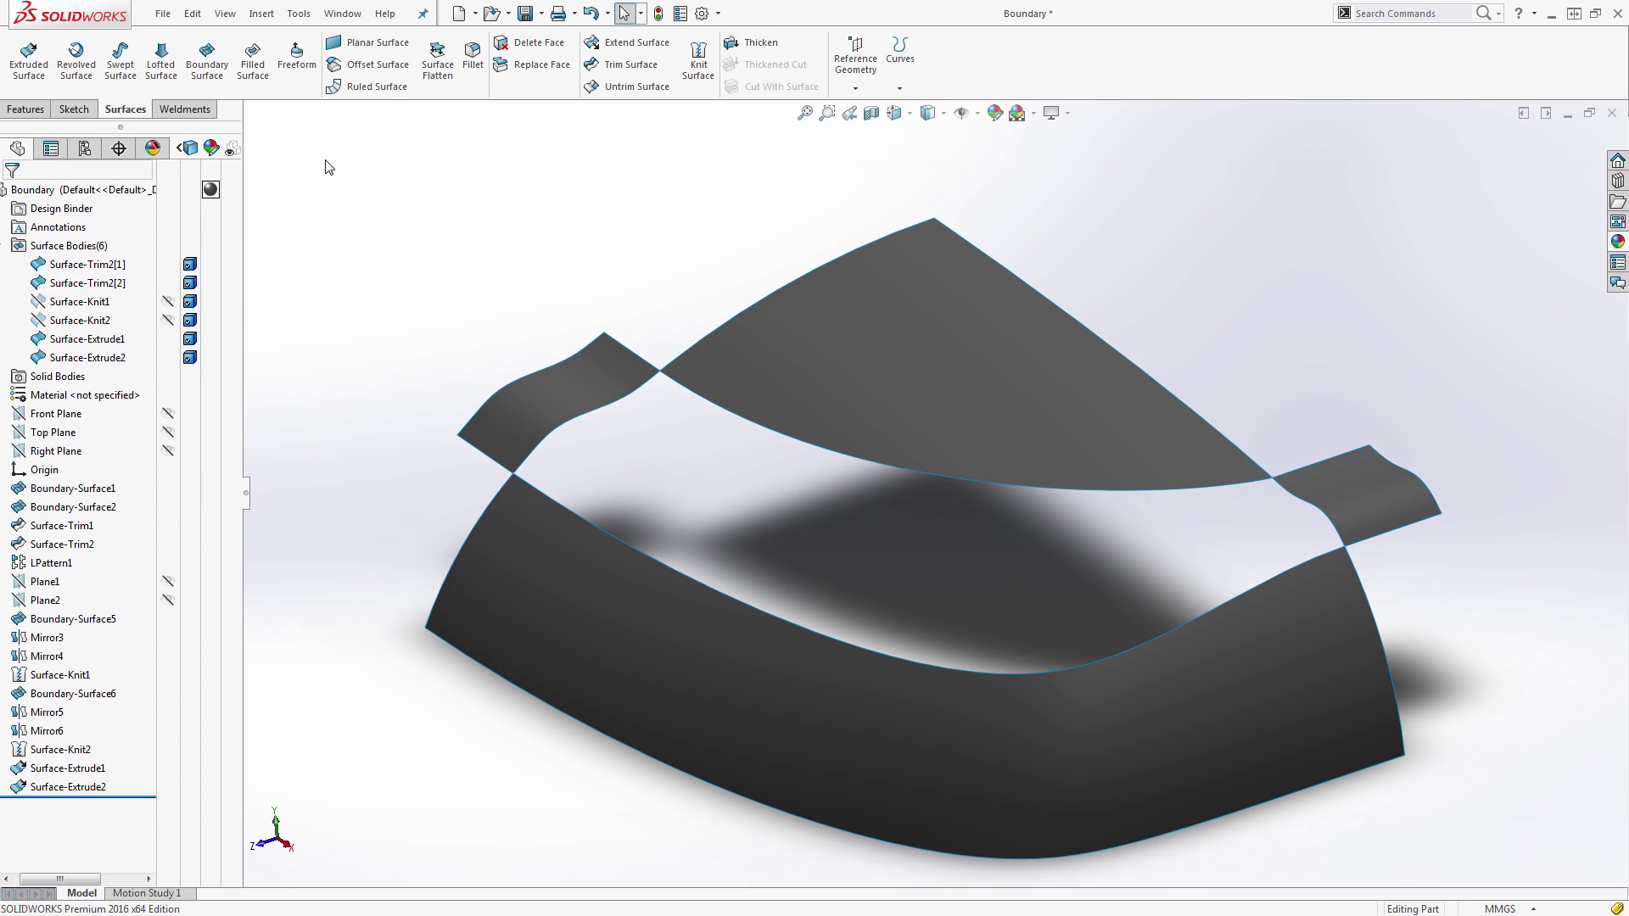
# - Start a boundary surface with the two trimmed surfaces' facing edges as Direction 1 and the inner edges of both extruded surfaces as Direction 2
pyautogui.click(207, 61)
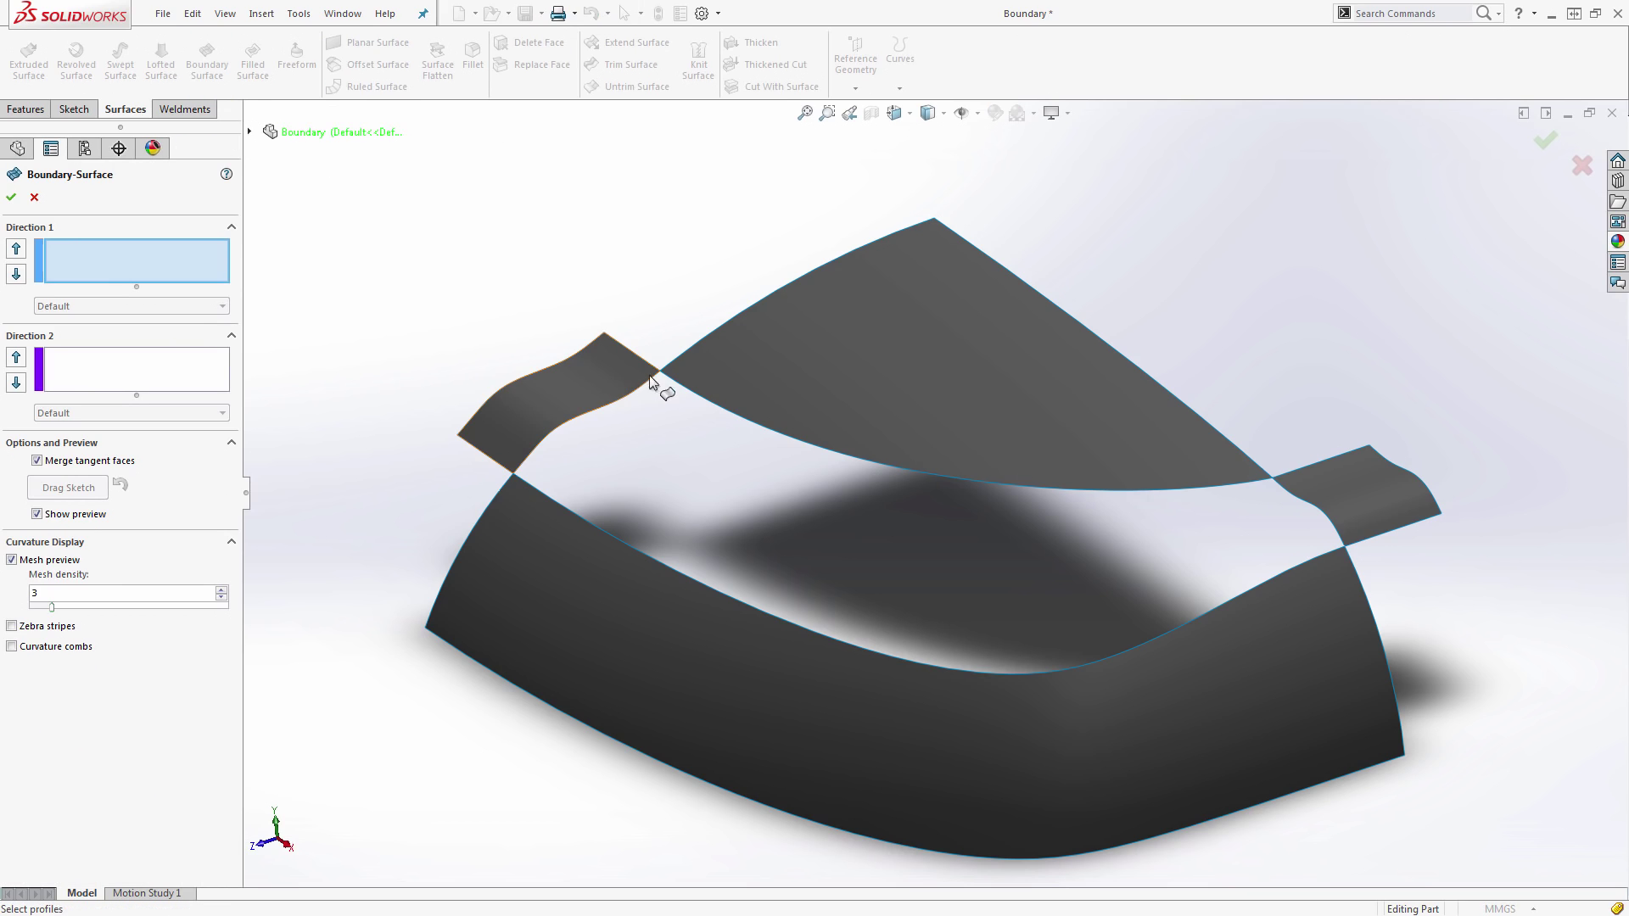
pyautogui.click(672, 378)
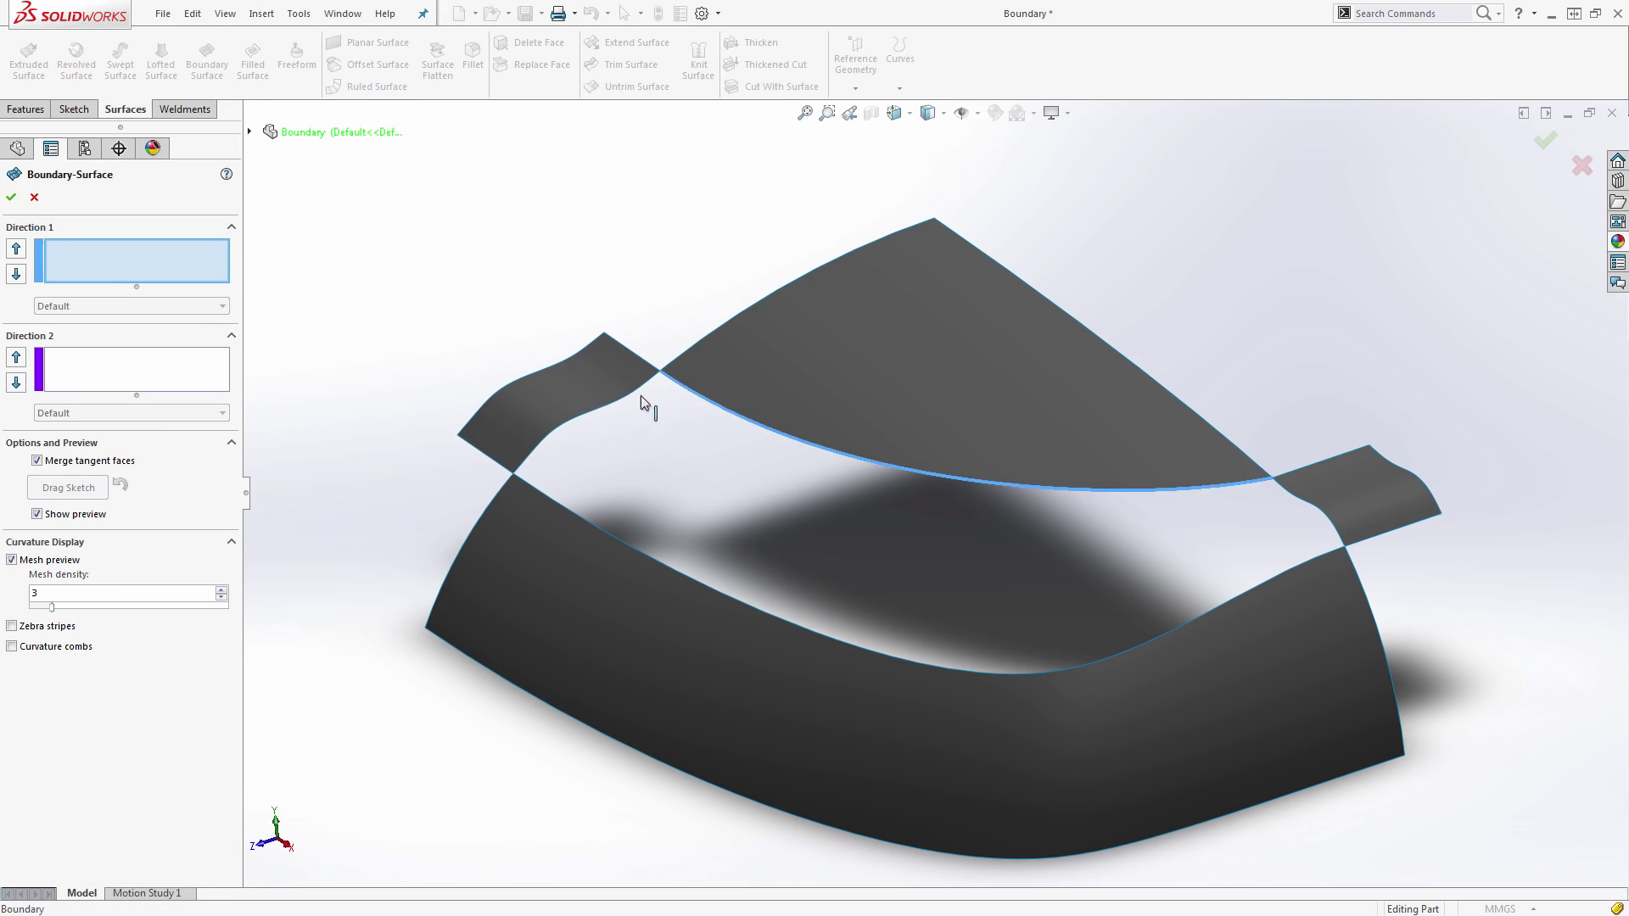
pyautogui.click(521, 480)
pyautogui.click(105, 400)
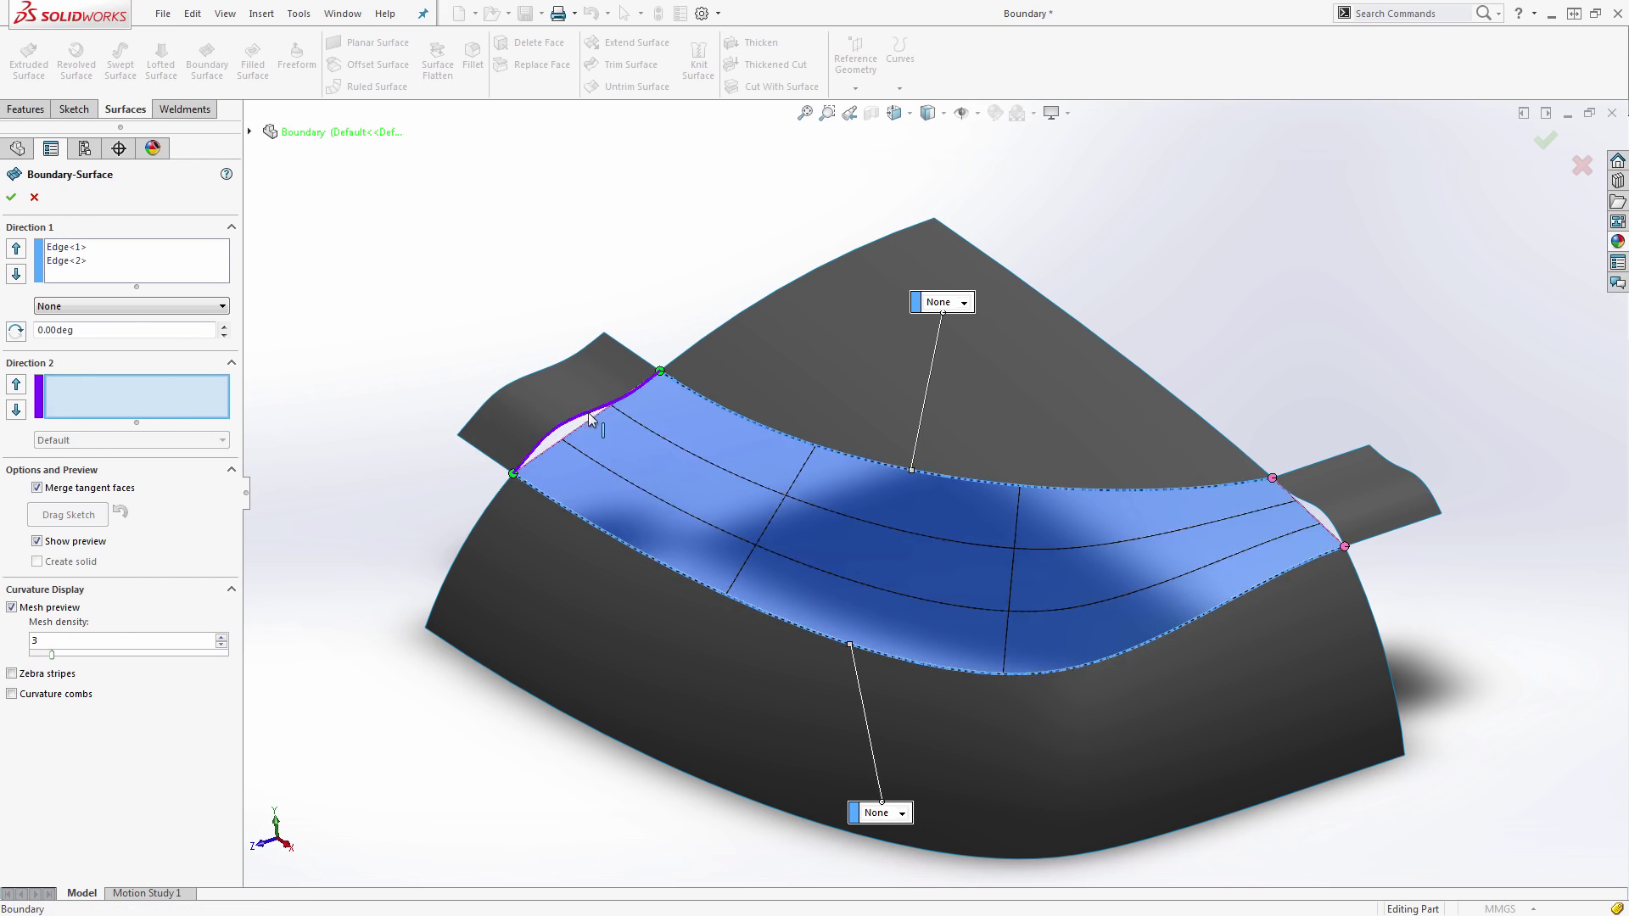
pyautogui.click(591, 418)
pyautogui.click(1309, 508)
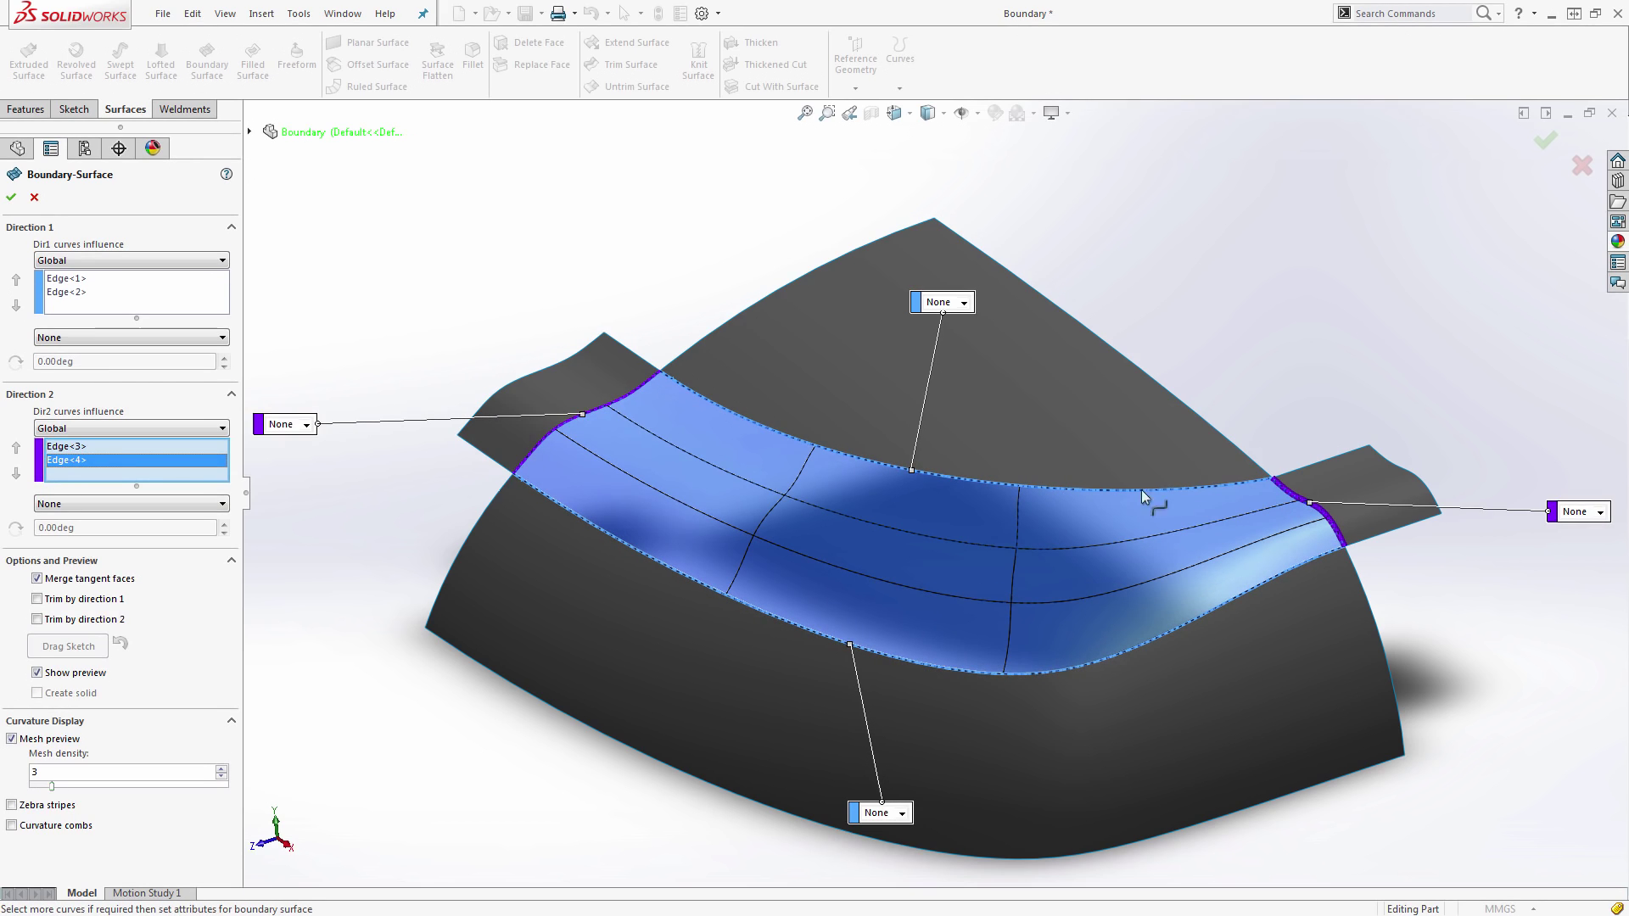
# - Set both Direction 1 edges of the boundary surface to Tangency To Face
pyautogui.click(109, 336)
pyautogui.click(110, 375)
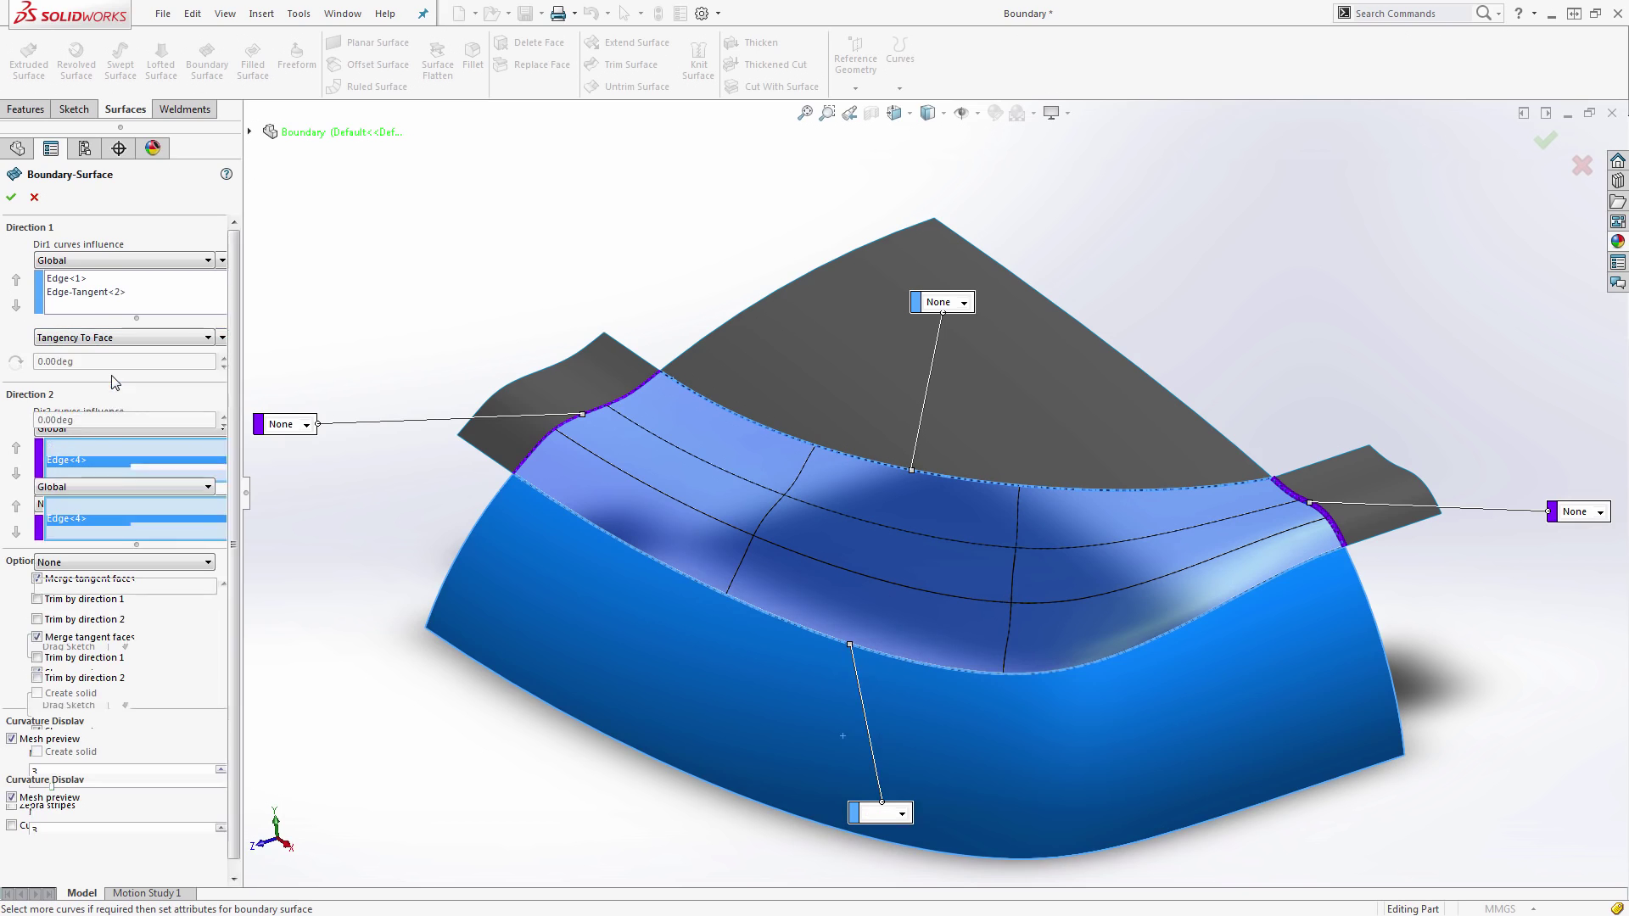
pyautogui.click(102, 287)
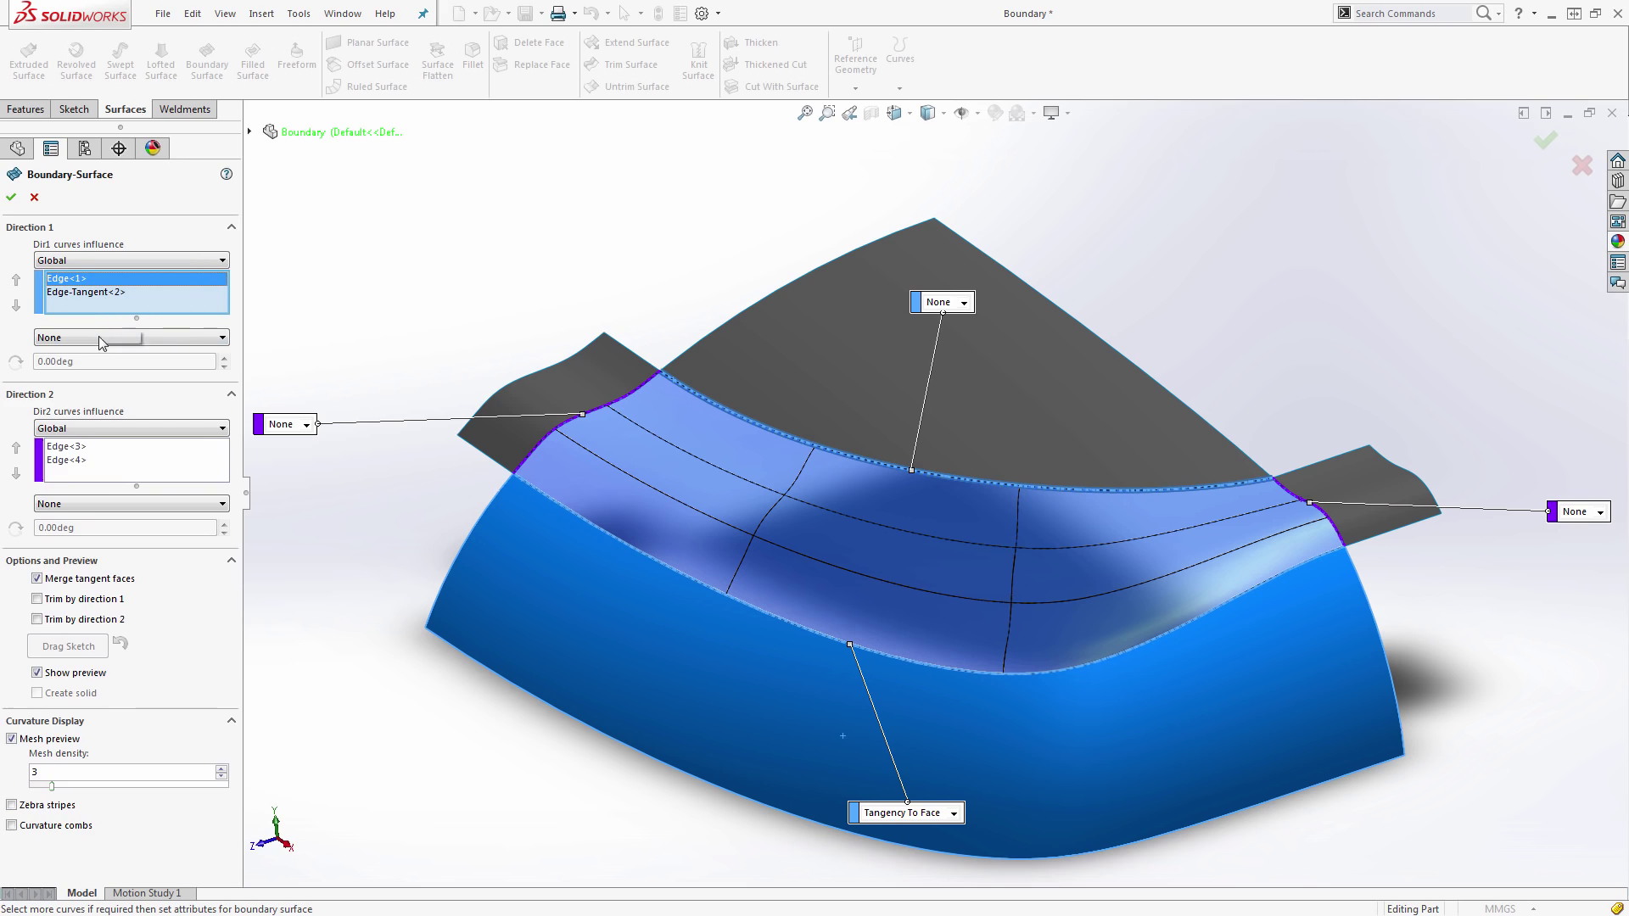
pyautogui.click(98, 337)
pyautogui.click(96, 375)
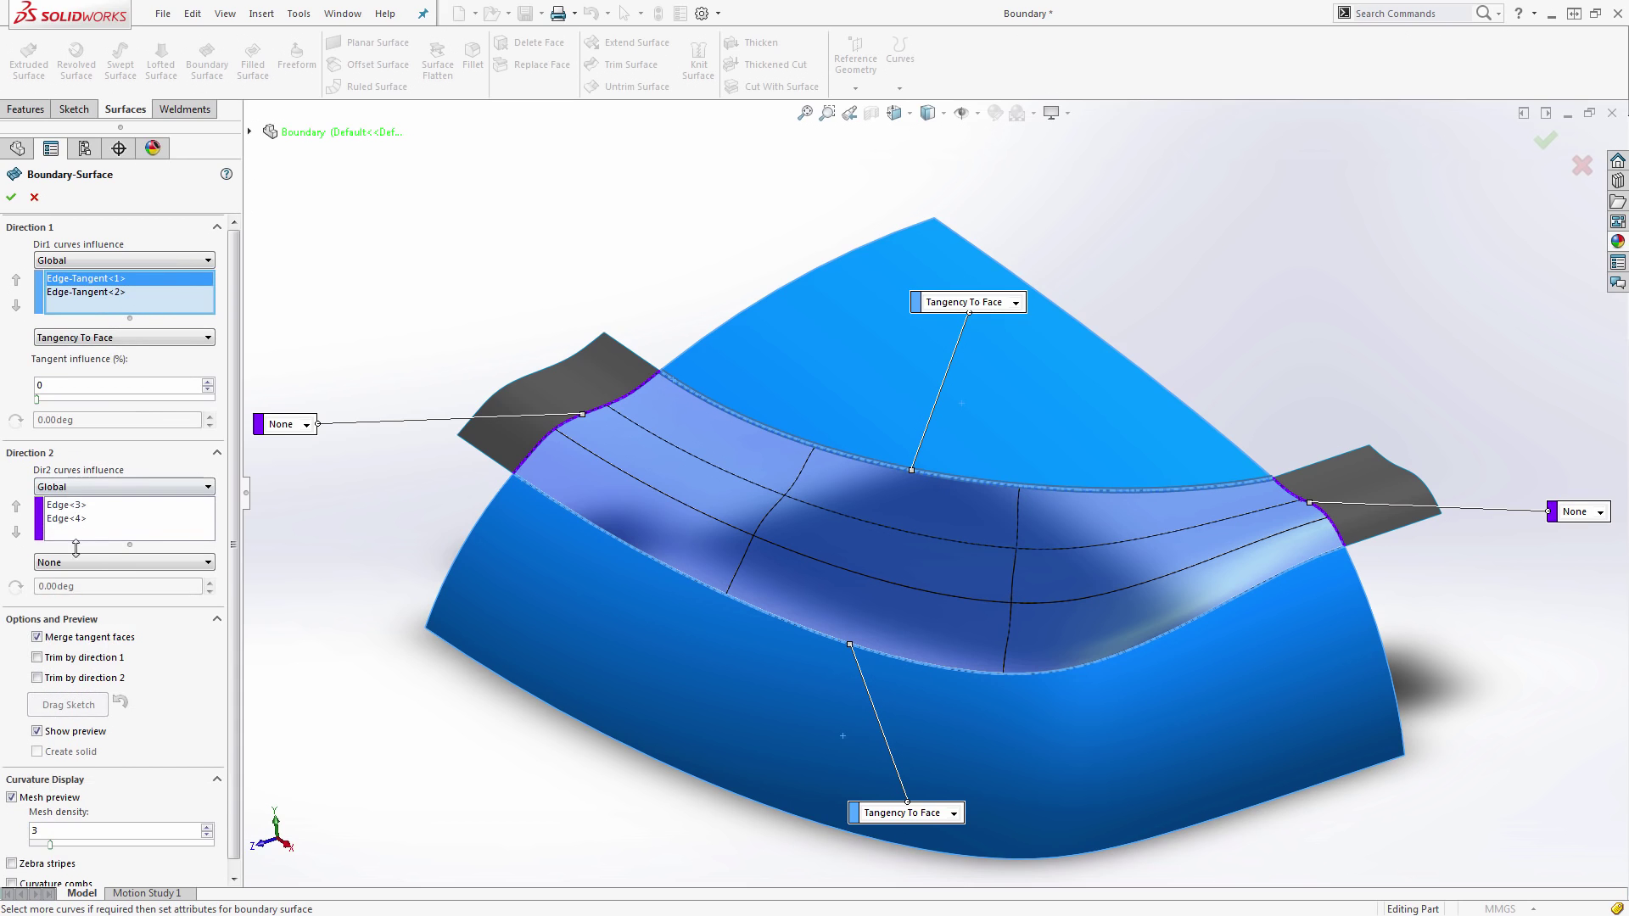
# - Set both Direction 2 edges of the boundary surface to Tangency To Face and check the preview from the side
pyautogui.click(78, 561)
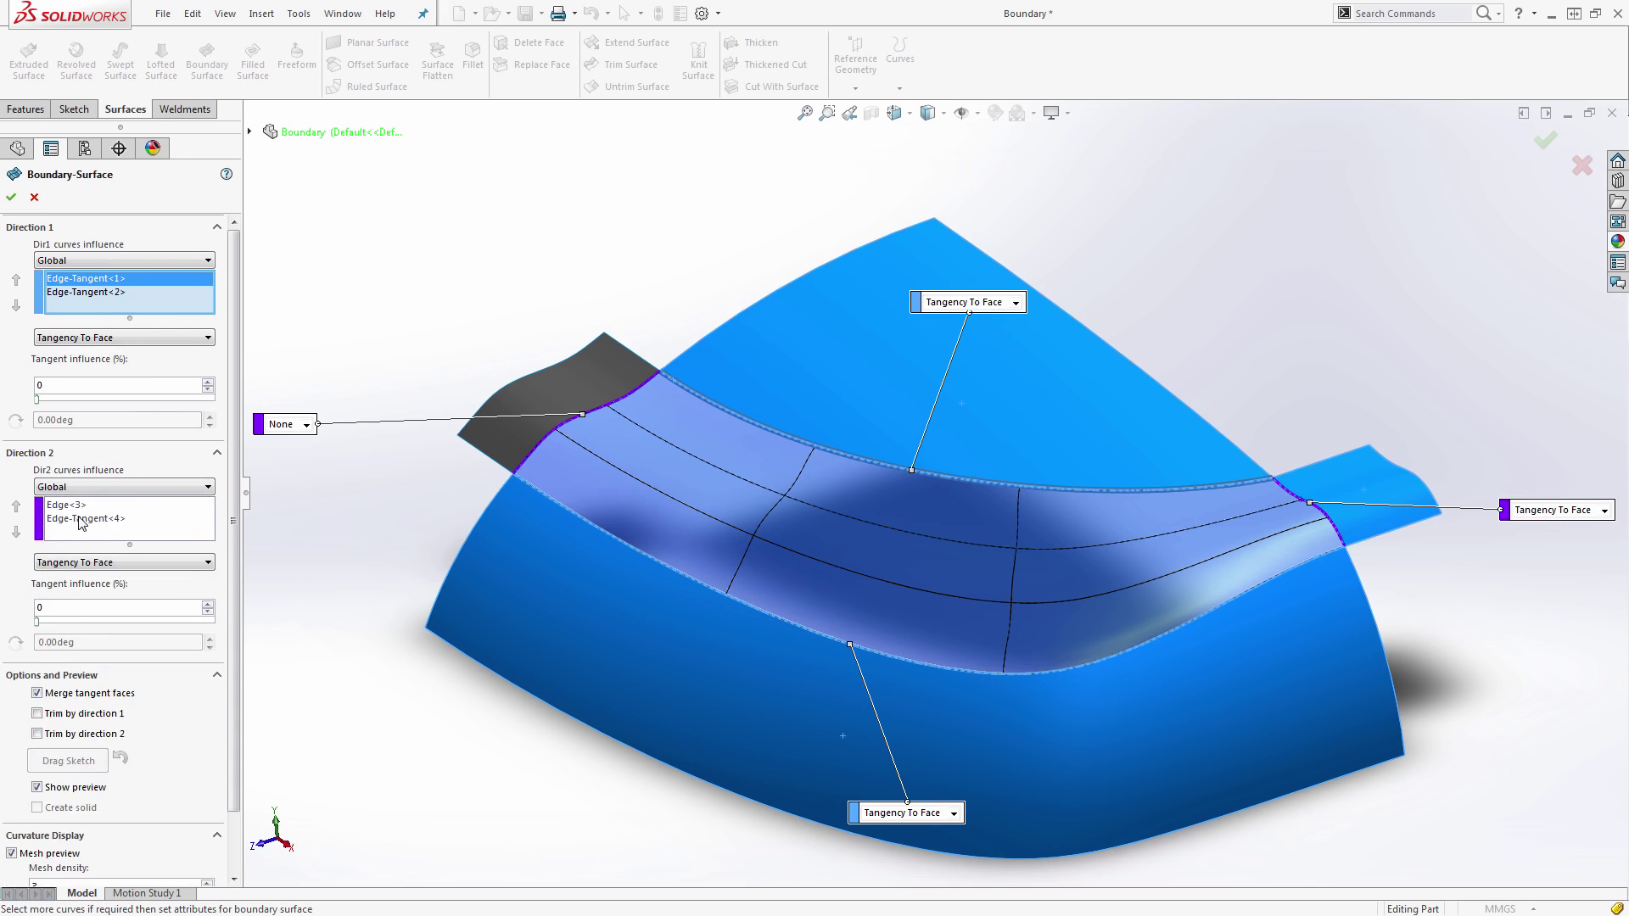
pyautogui.click(81, 507)
pyautogui.click(85, 562)
pyautogui.click(79, 600)
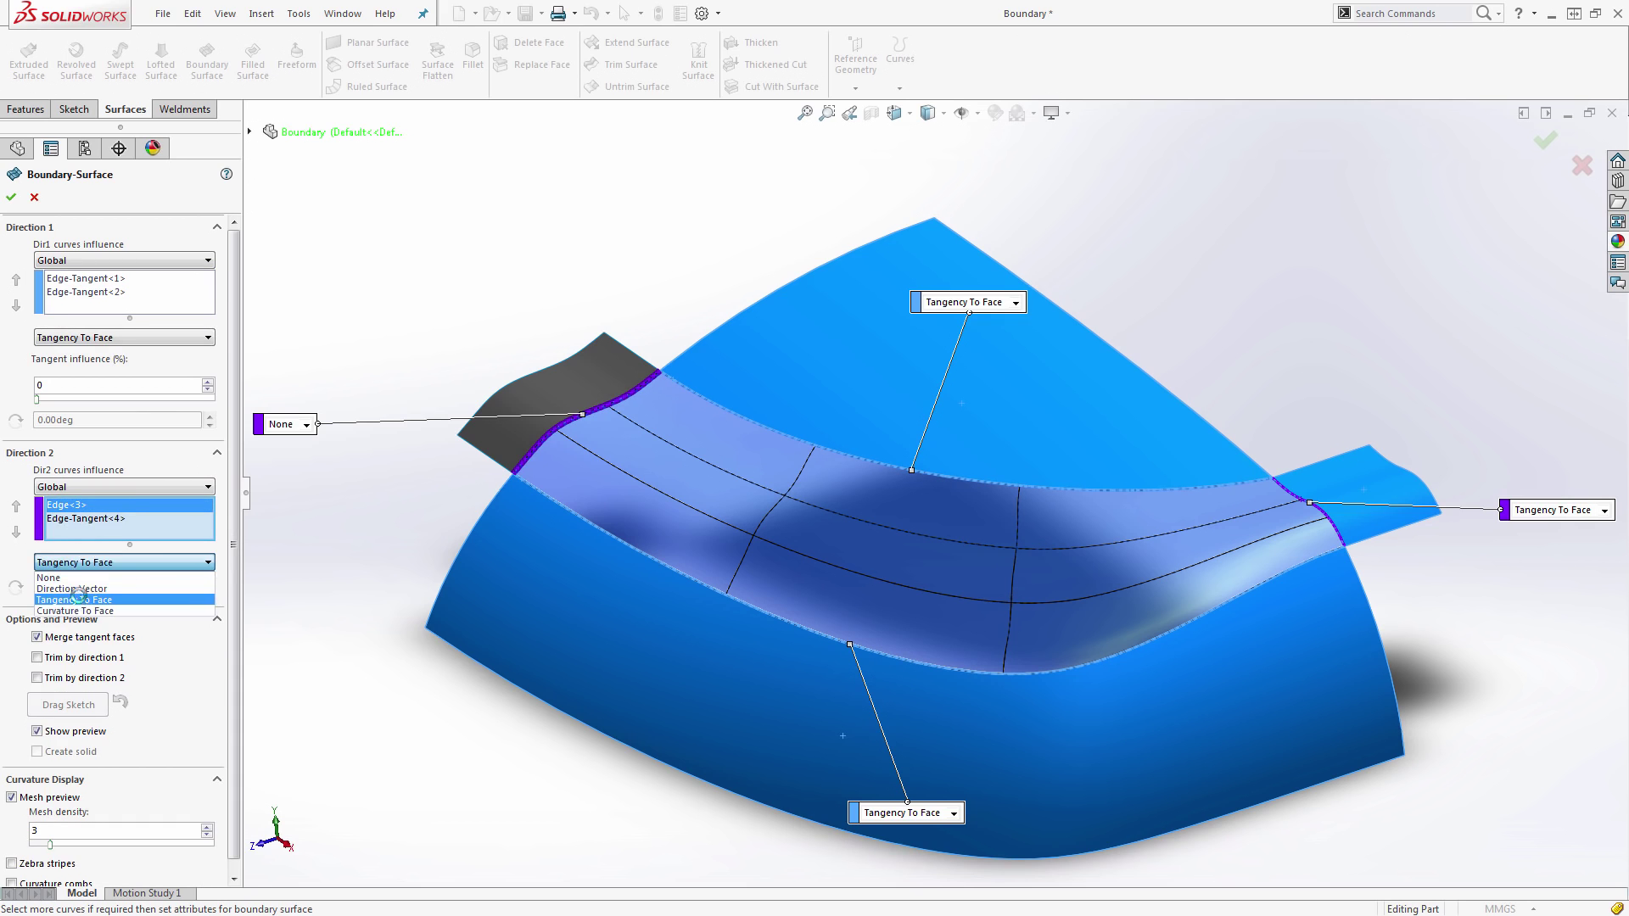
pyautogui.moveTo(419, 504); pyautogui.dragTo(450, 476, button='middle')
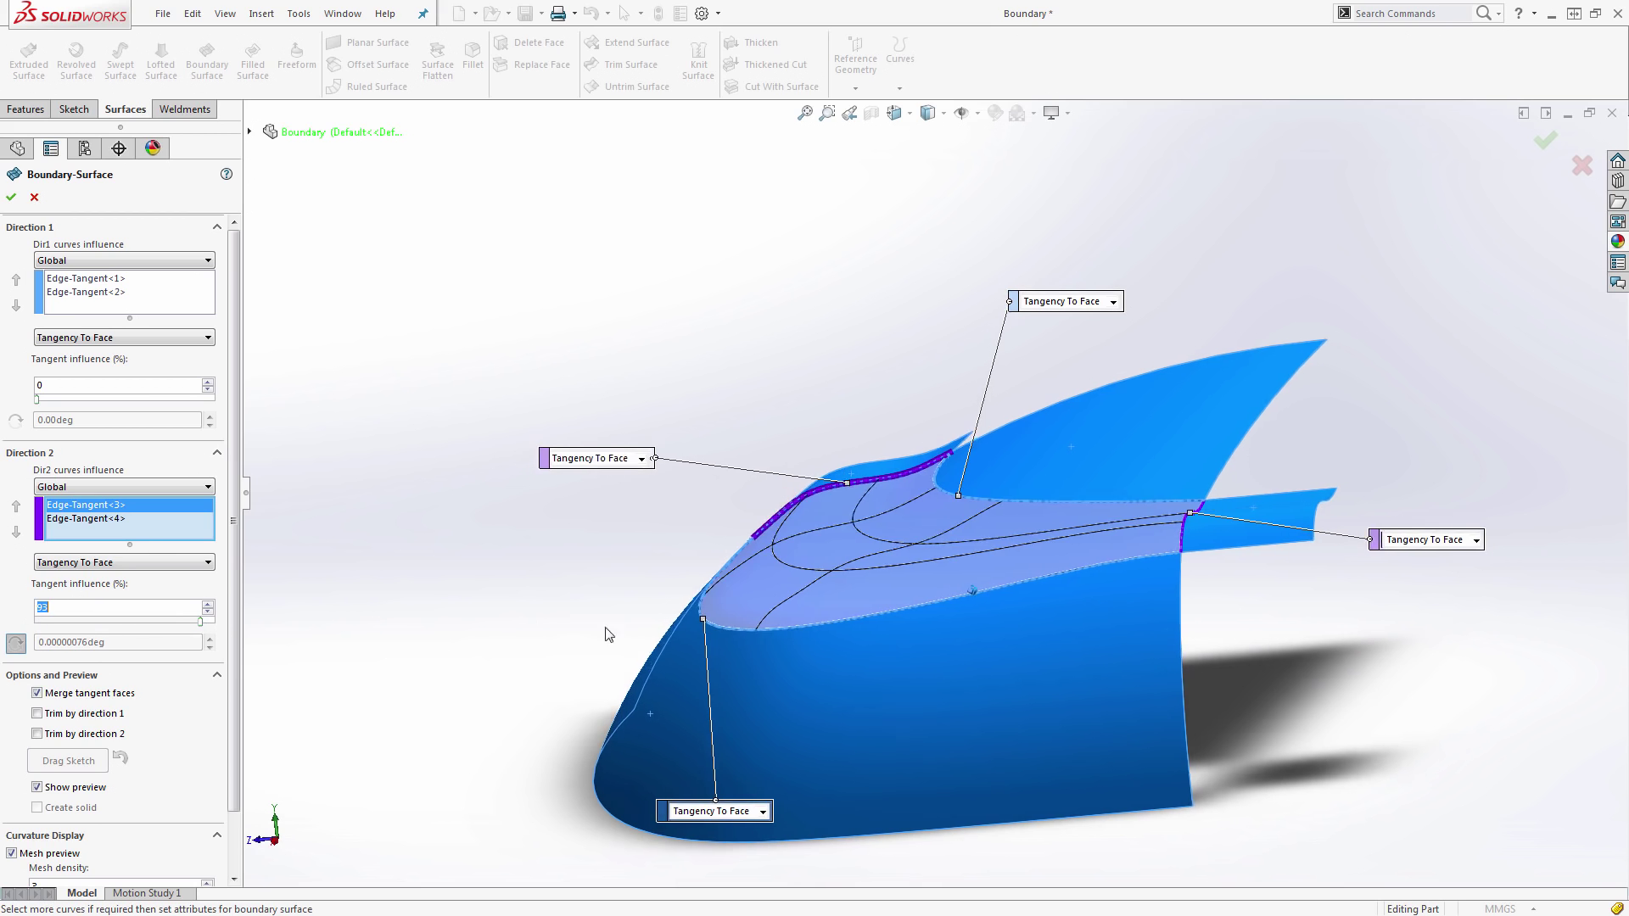
pyautogui.moveTo(608, 631); pyautogui.dragTo(1273, 527, button='middle')
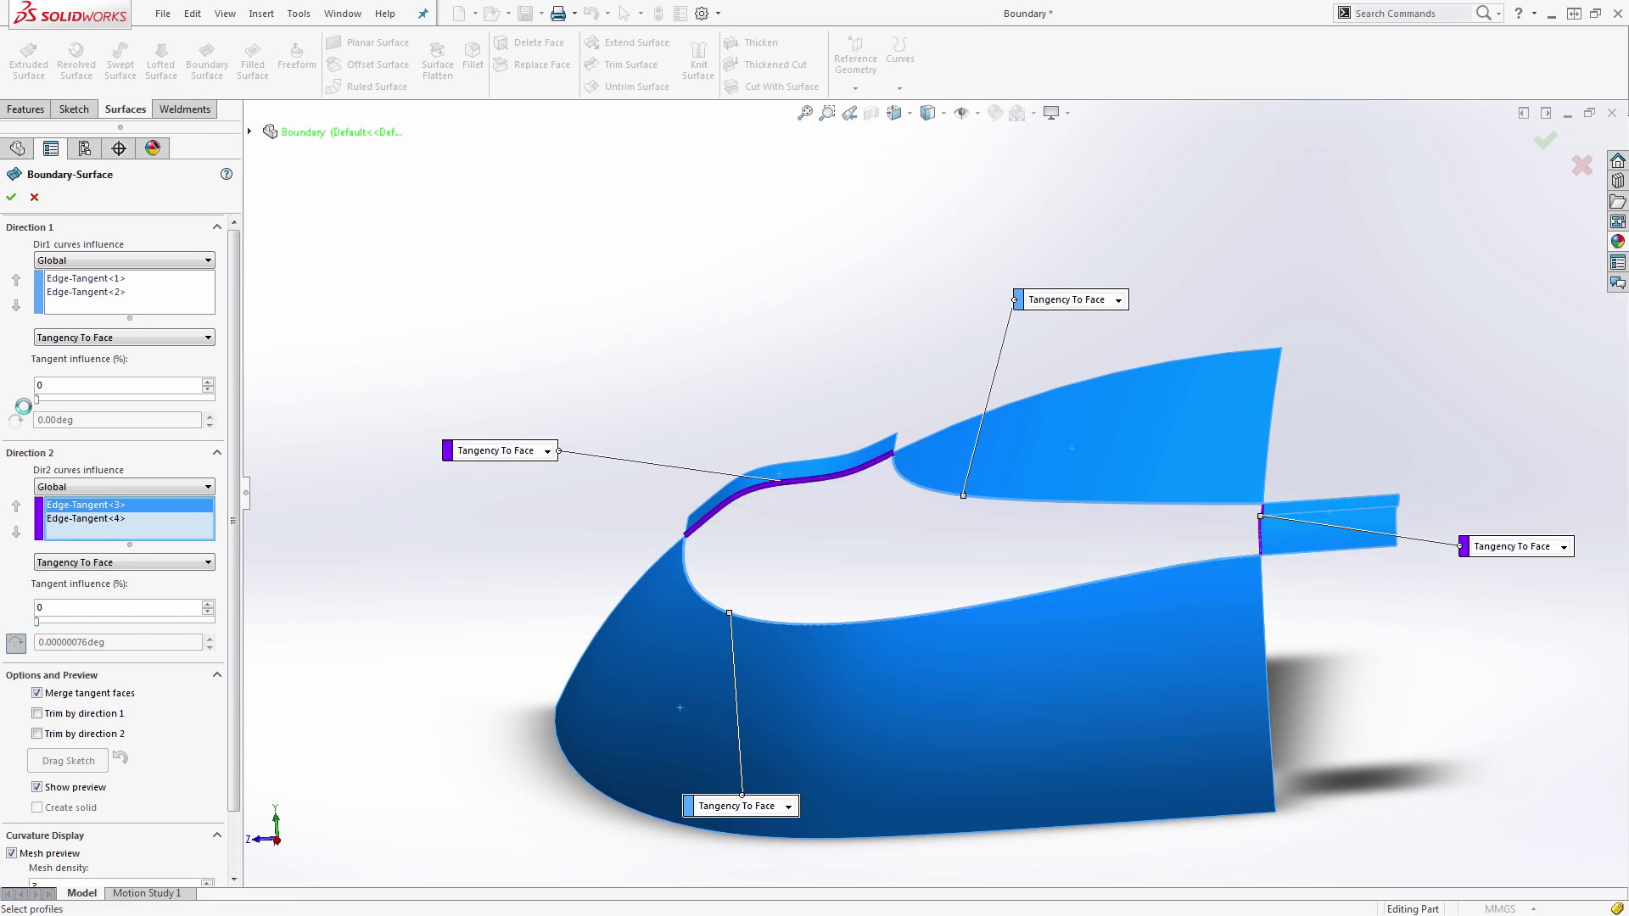
# - Raise the Direction 1 tangent influence to 100%, check the boundary preview from several angles, and accept the surface
pyautogui.moveTo(37, 399); pyautogui.dragTo(288, 397)
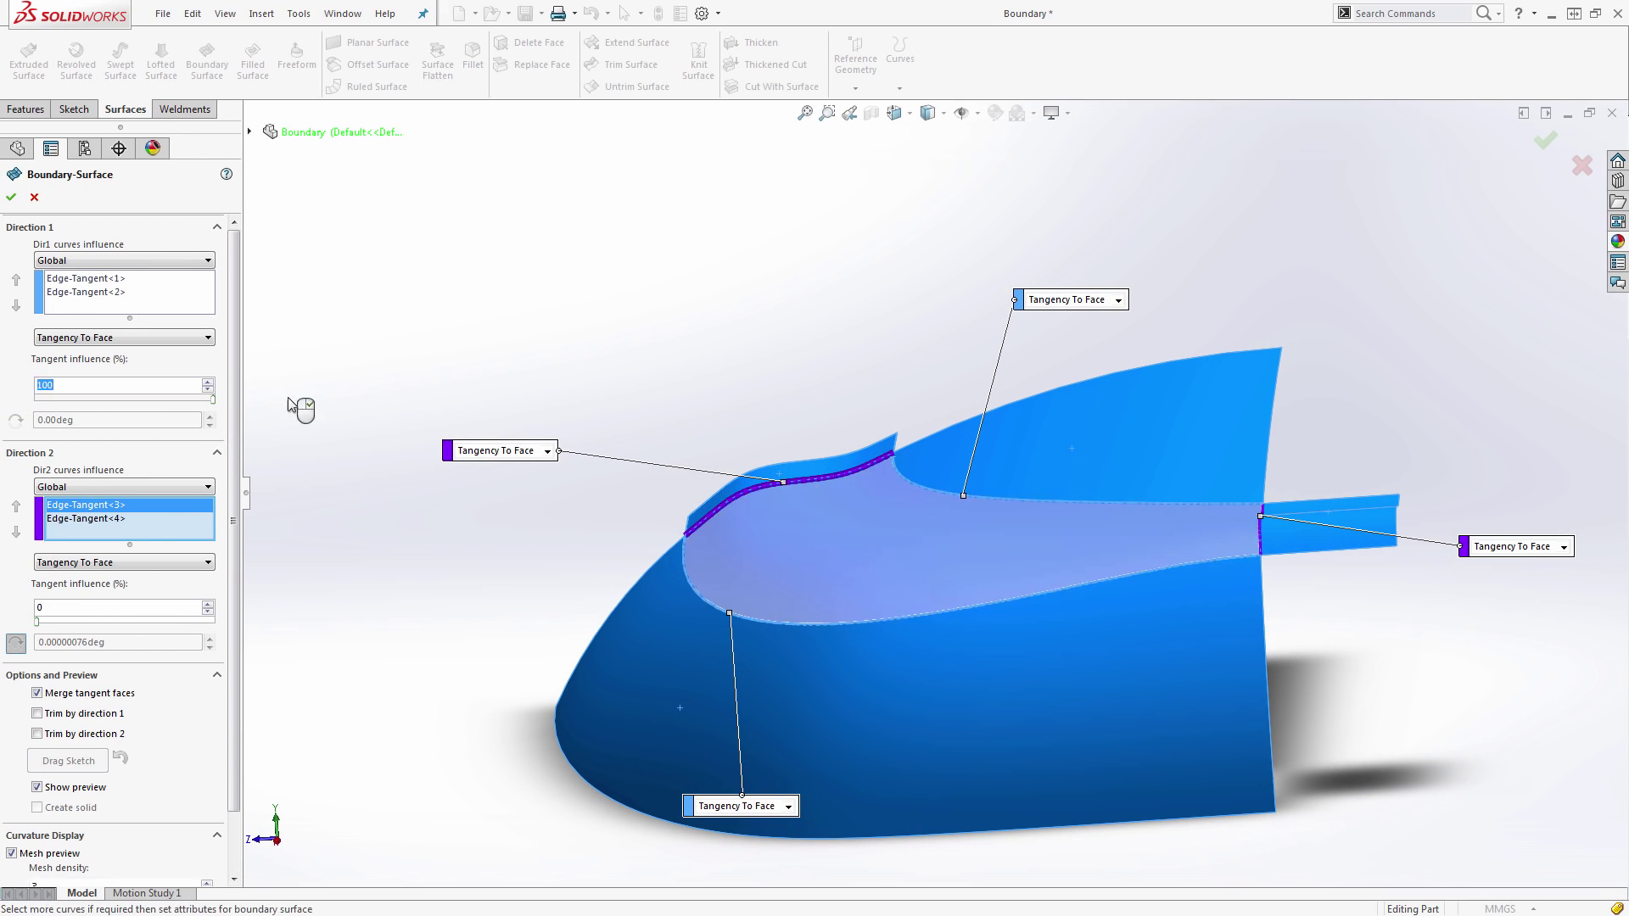
pyautogui.moveTo(645, 424); pyautogui.dragTo(1035, 491, button='middle')
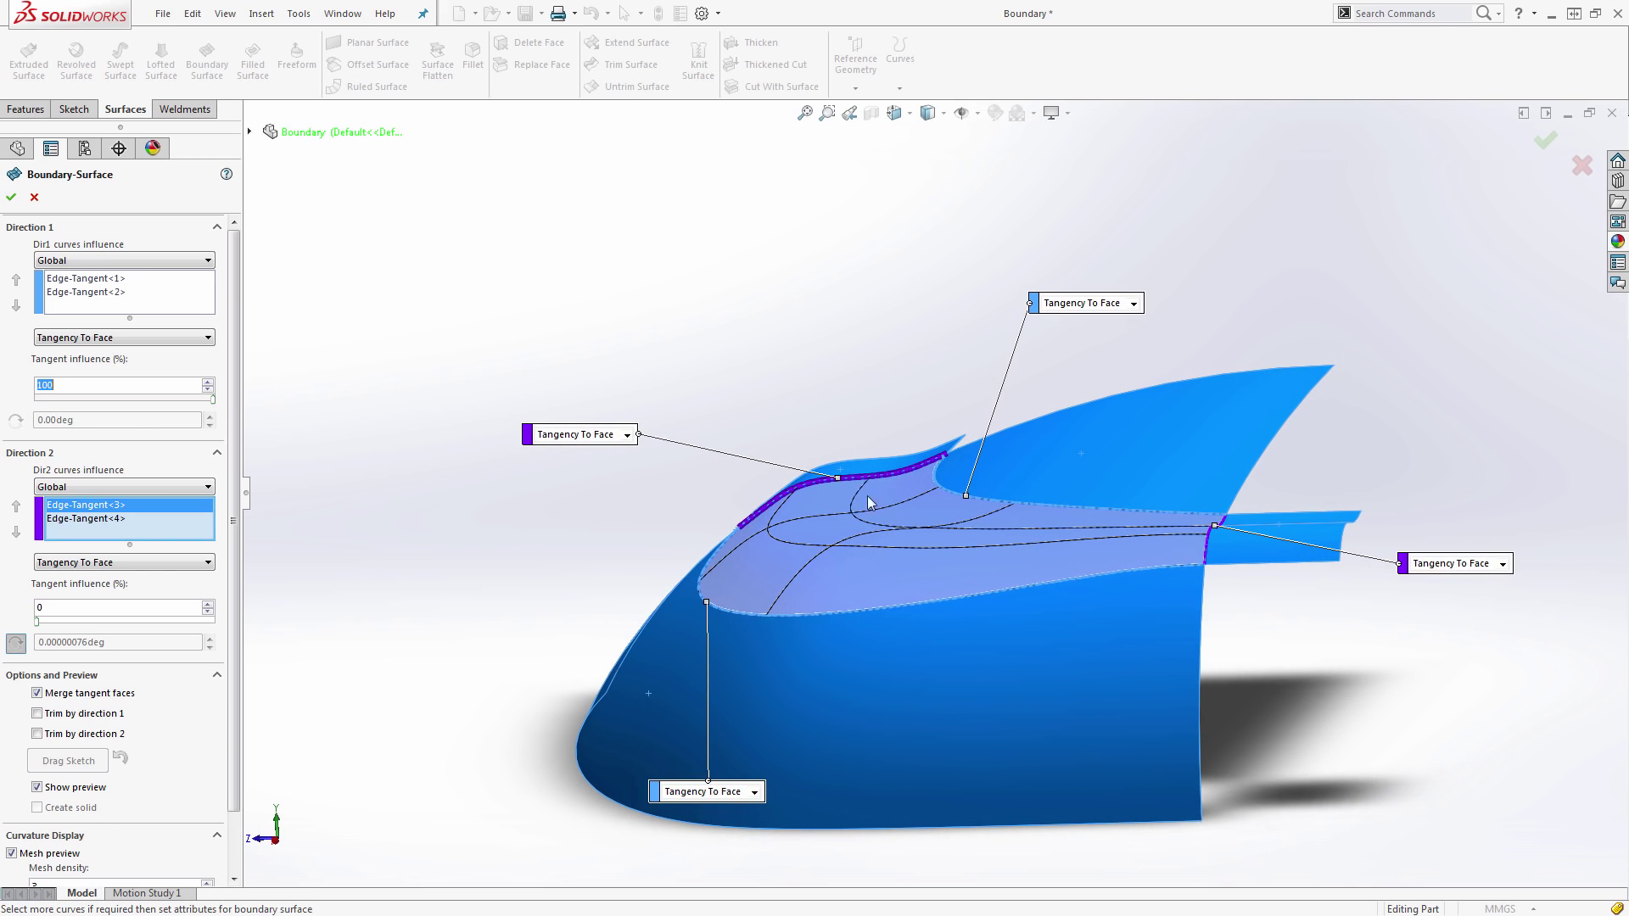
pyautogui.moveTo(709, 550); pyautogui.dragTo(869, 345, button='middle')
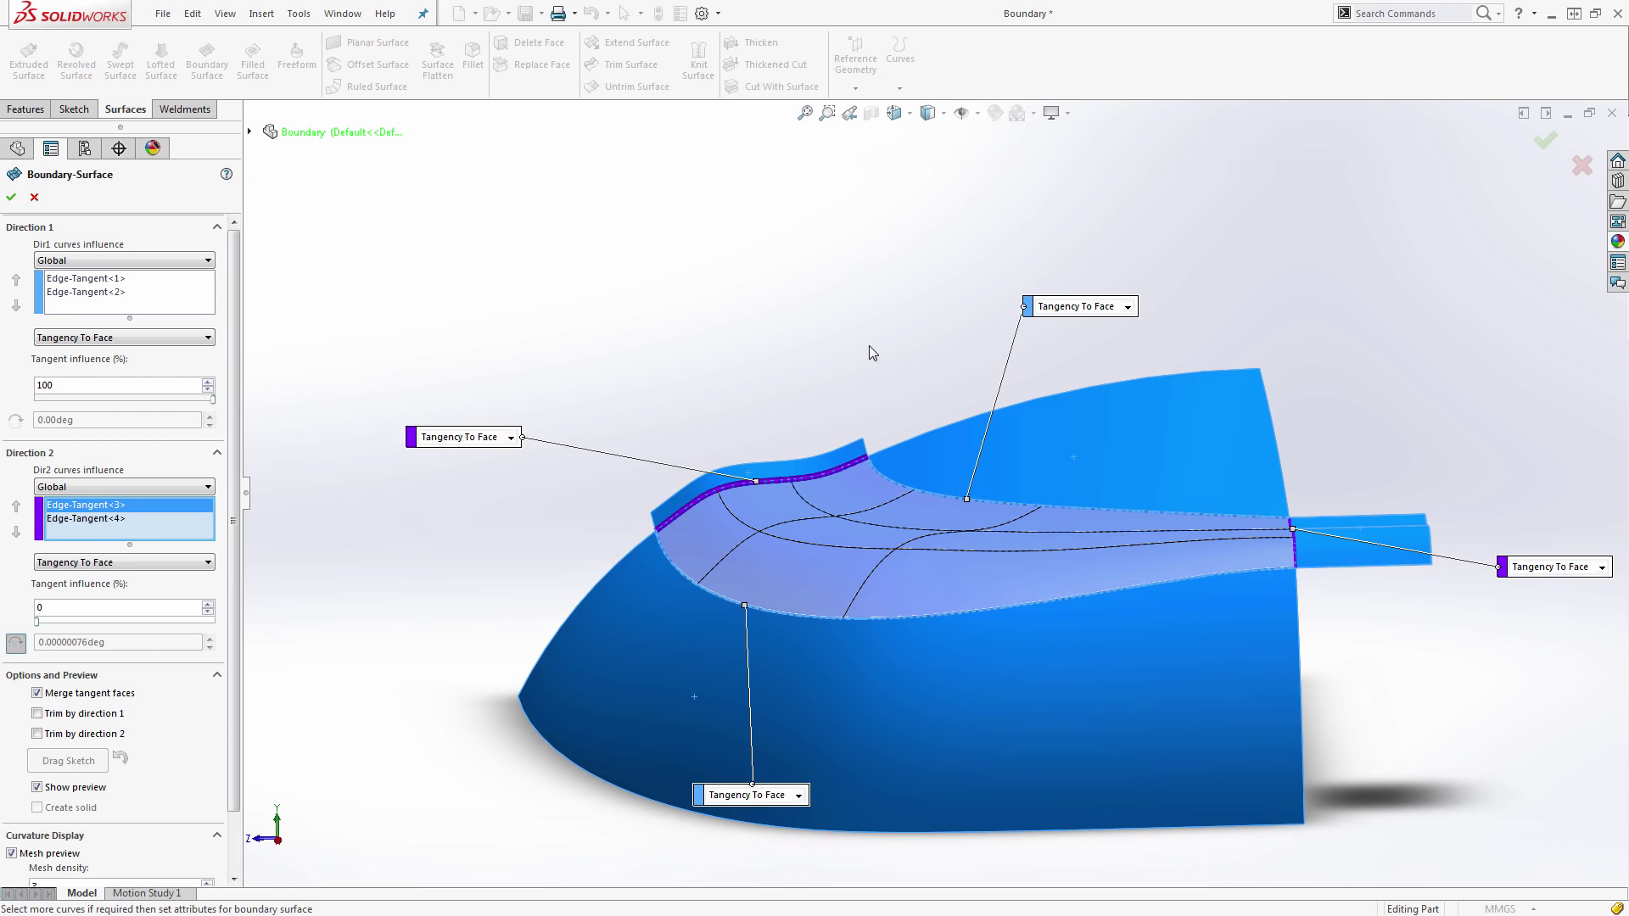
pyautogui.press('Right')
pyautogui.press('Right')
pyautogui.press('Right')
pyautogui.press('Right')
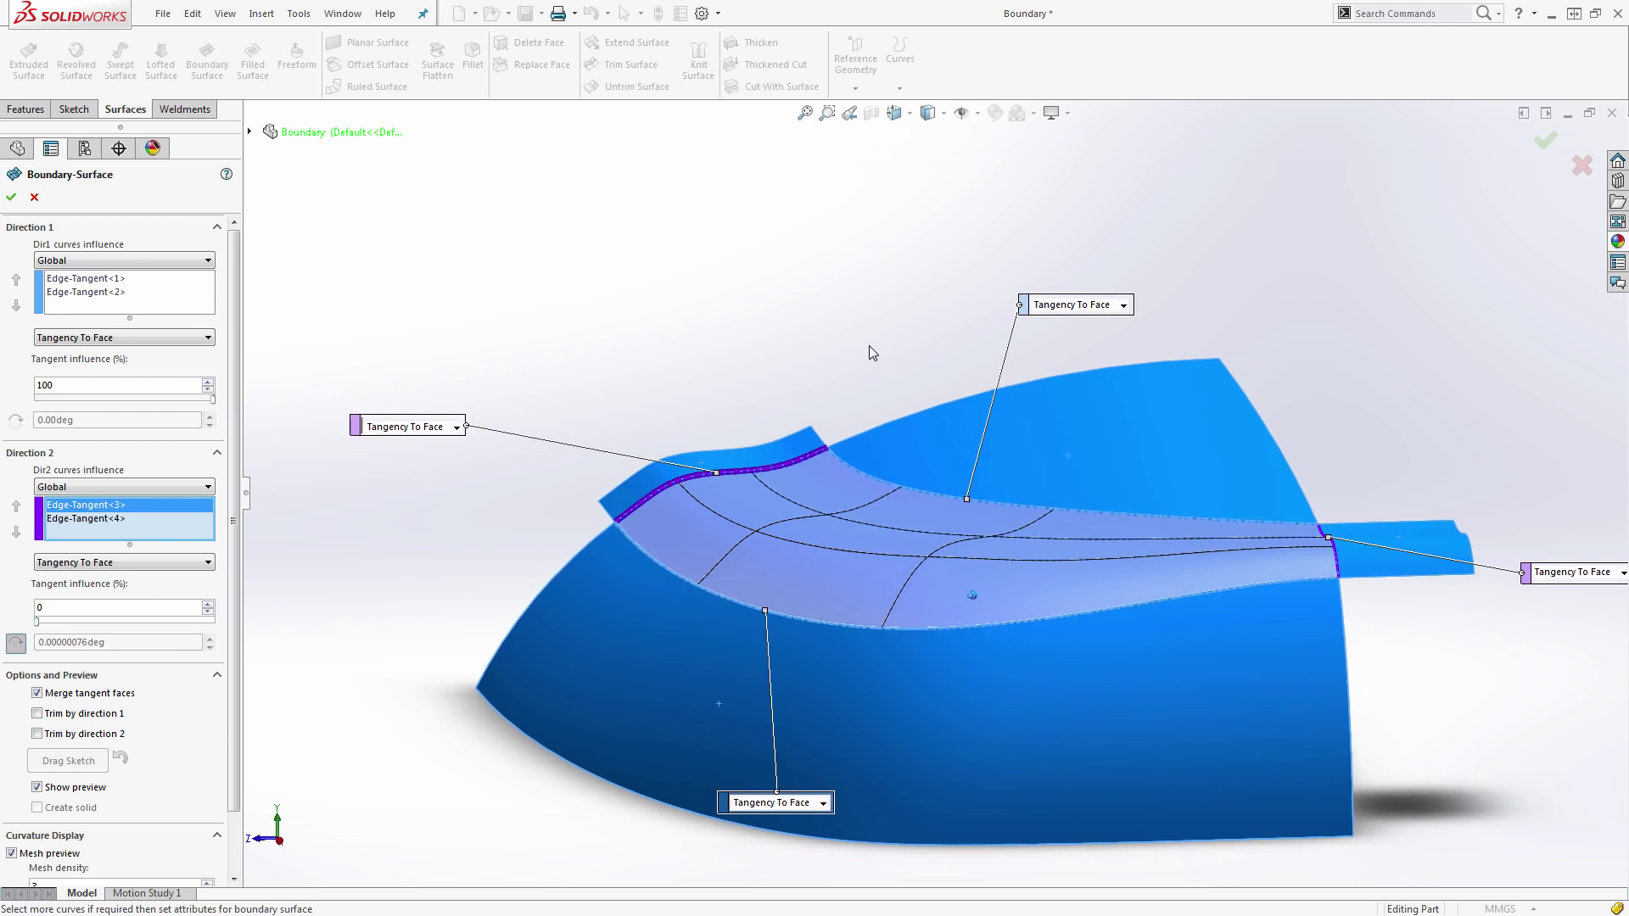
pyautogui.press('Down')
pyautogui.press('Down')
pyautogui.press('Down')
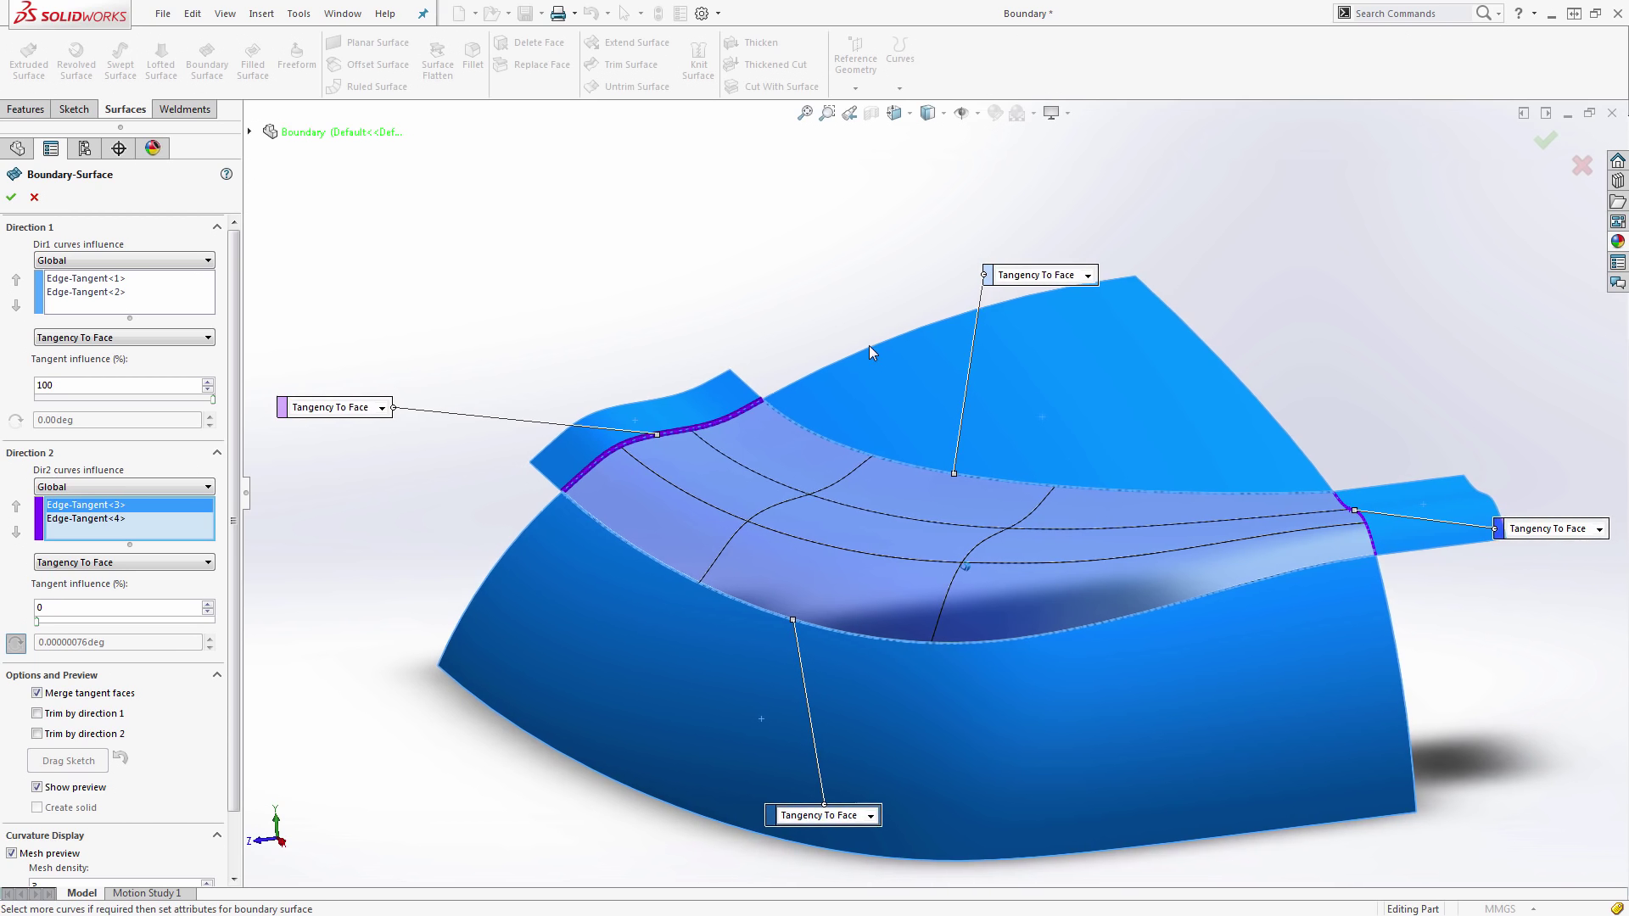
pyautogui.scroll(1, 869, 344)
pyautogui.click(1544, 141)
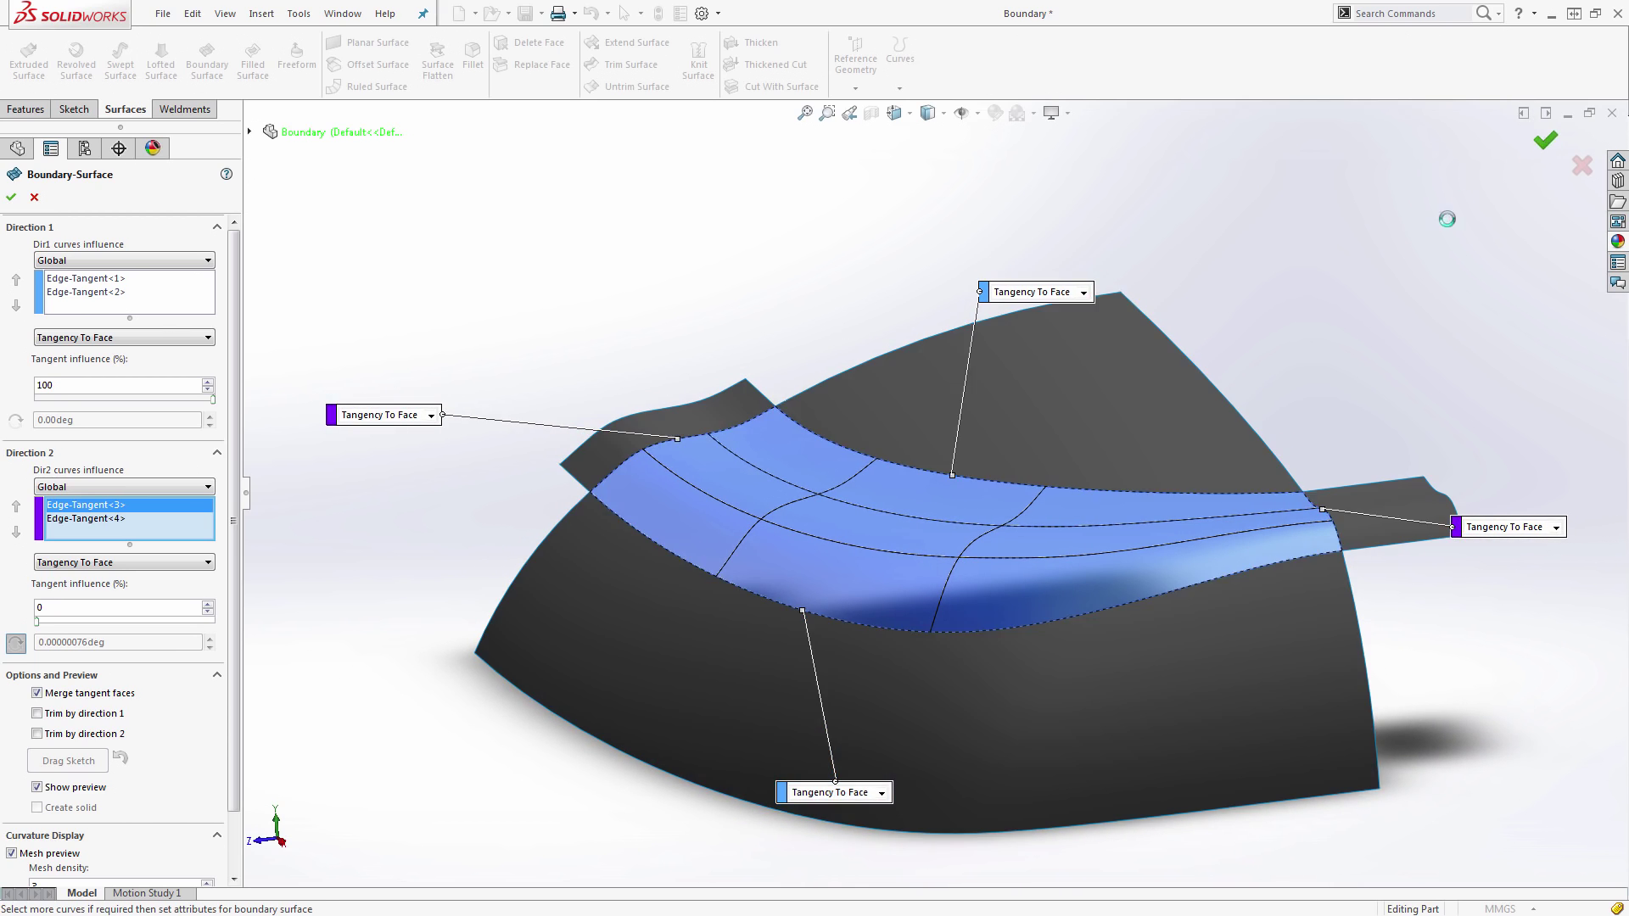
# - Hide both extruded reference surfaces at the ends of the boundary surface
pyautogui.click(1362, 504)
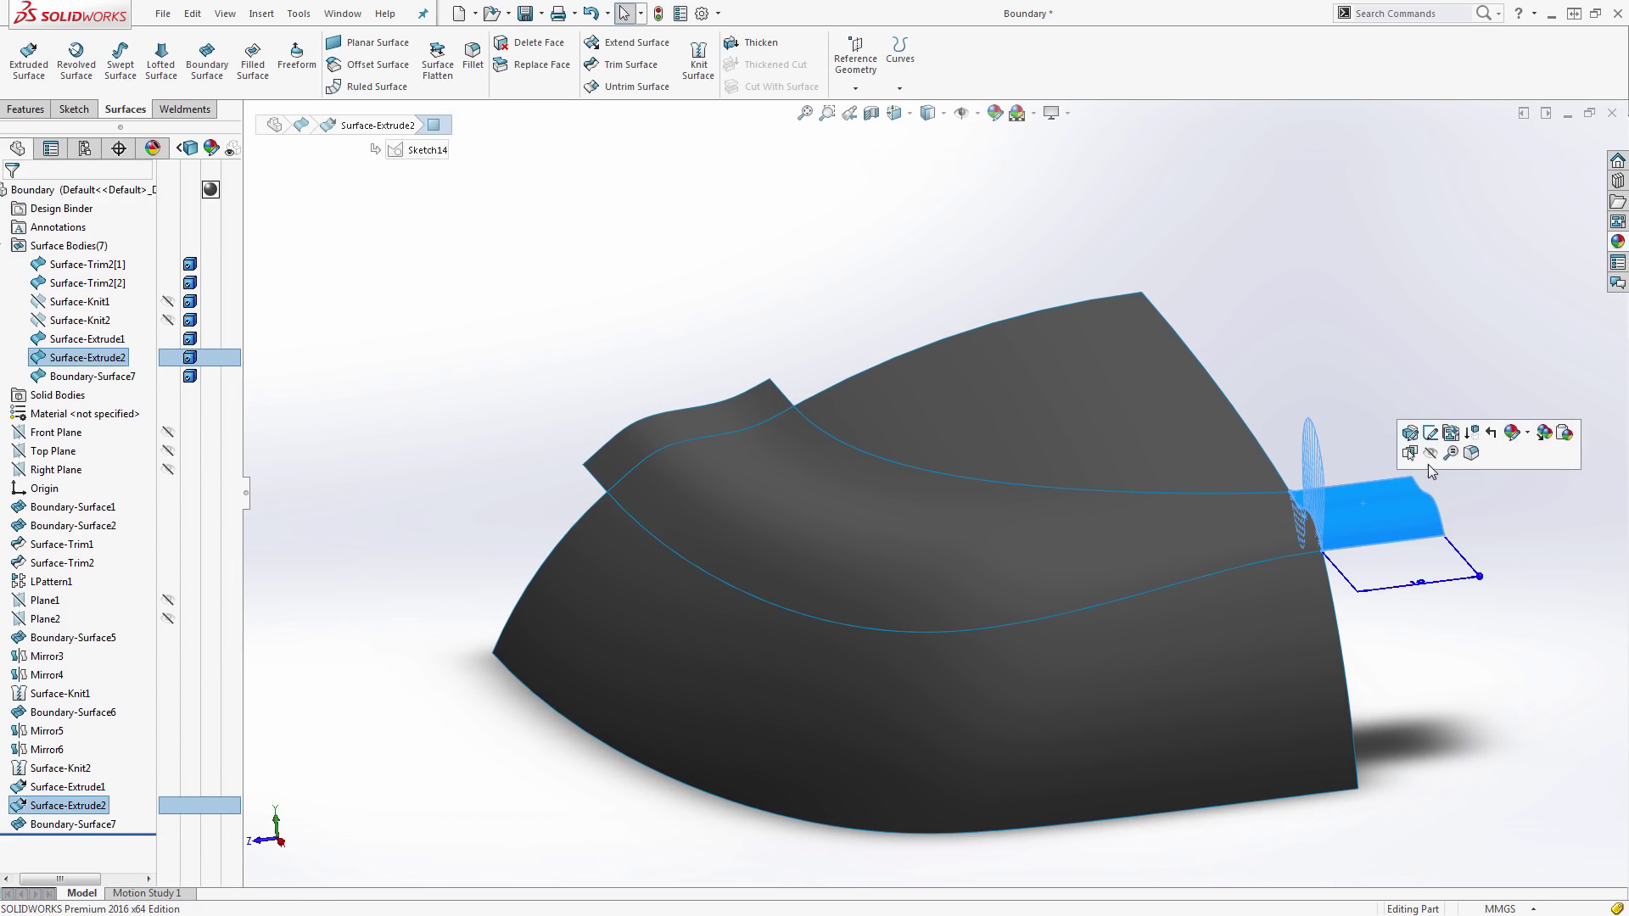
pyautogui.click(1427, 451)
pyautogui.click(786, 386)
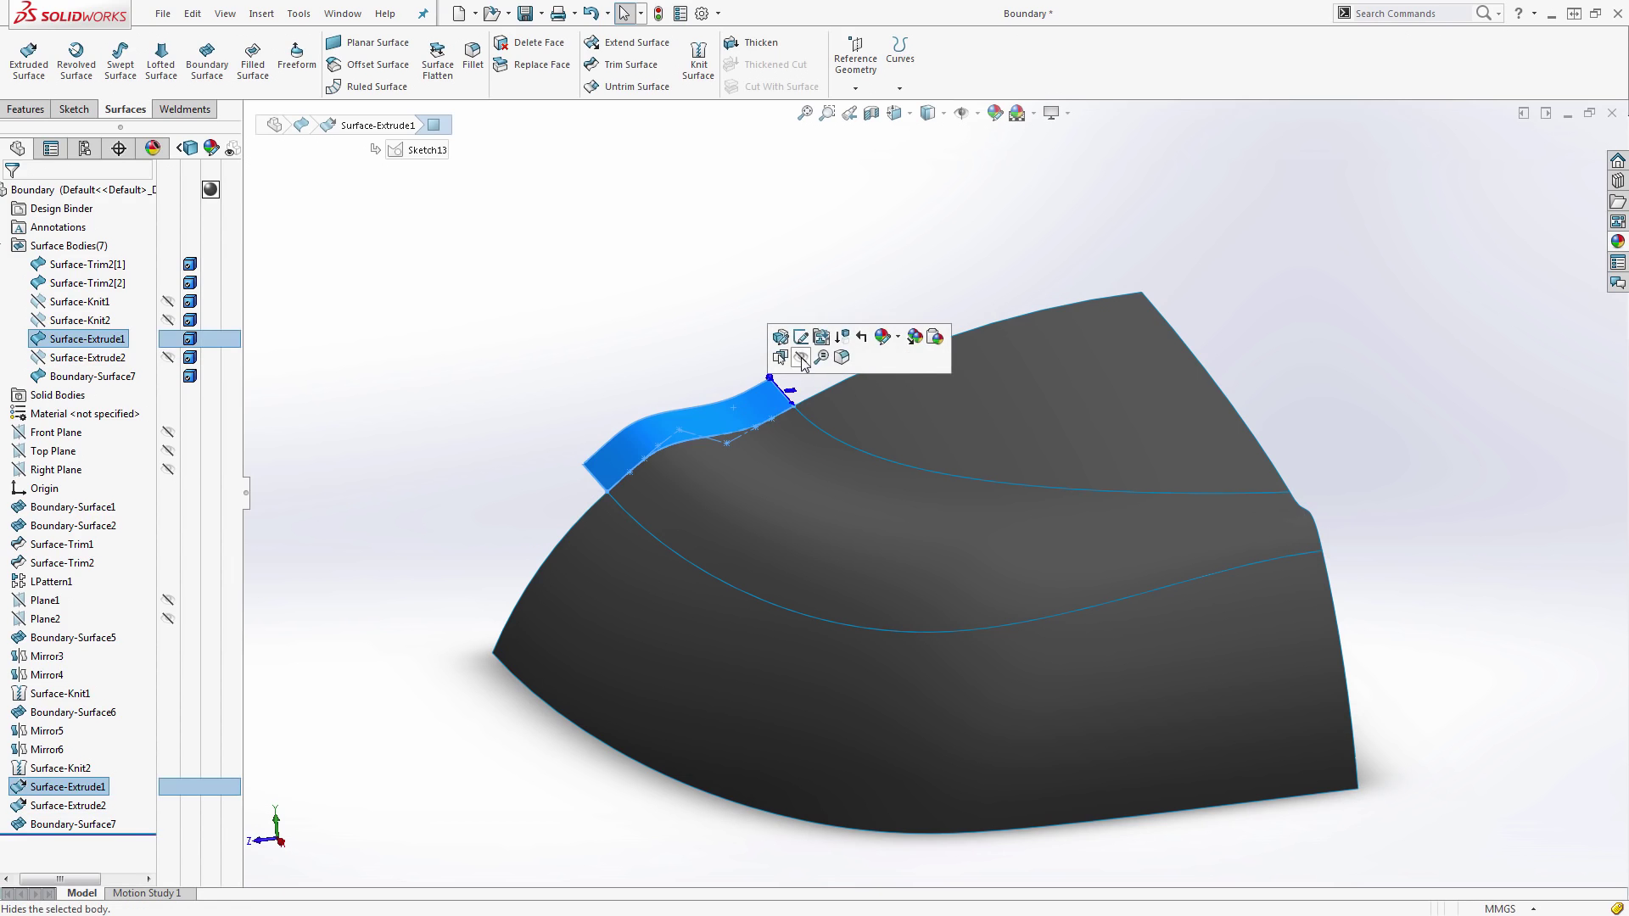
pyautogui.click(801, 358)
pyautogui.moveTo(581, 224); pyautogui.dragTo(597, 222, button='middle')
# - Knit the two trimmed surfaces and the boundary surface between them into one body
pyautogui.click(699, 61)
pyautogui.click(802, 415)
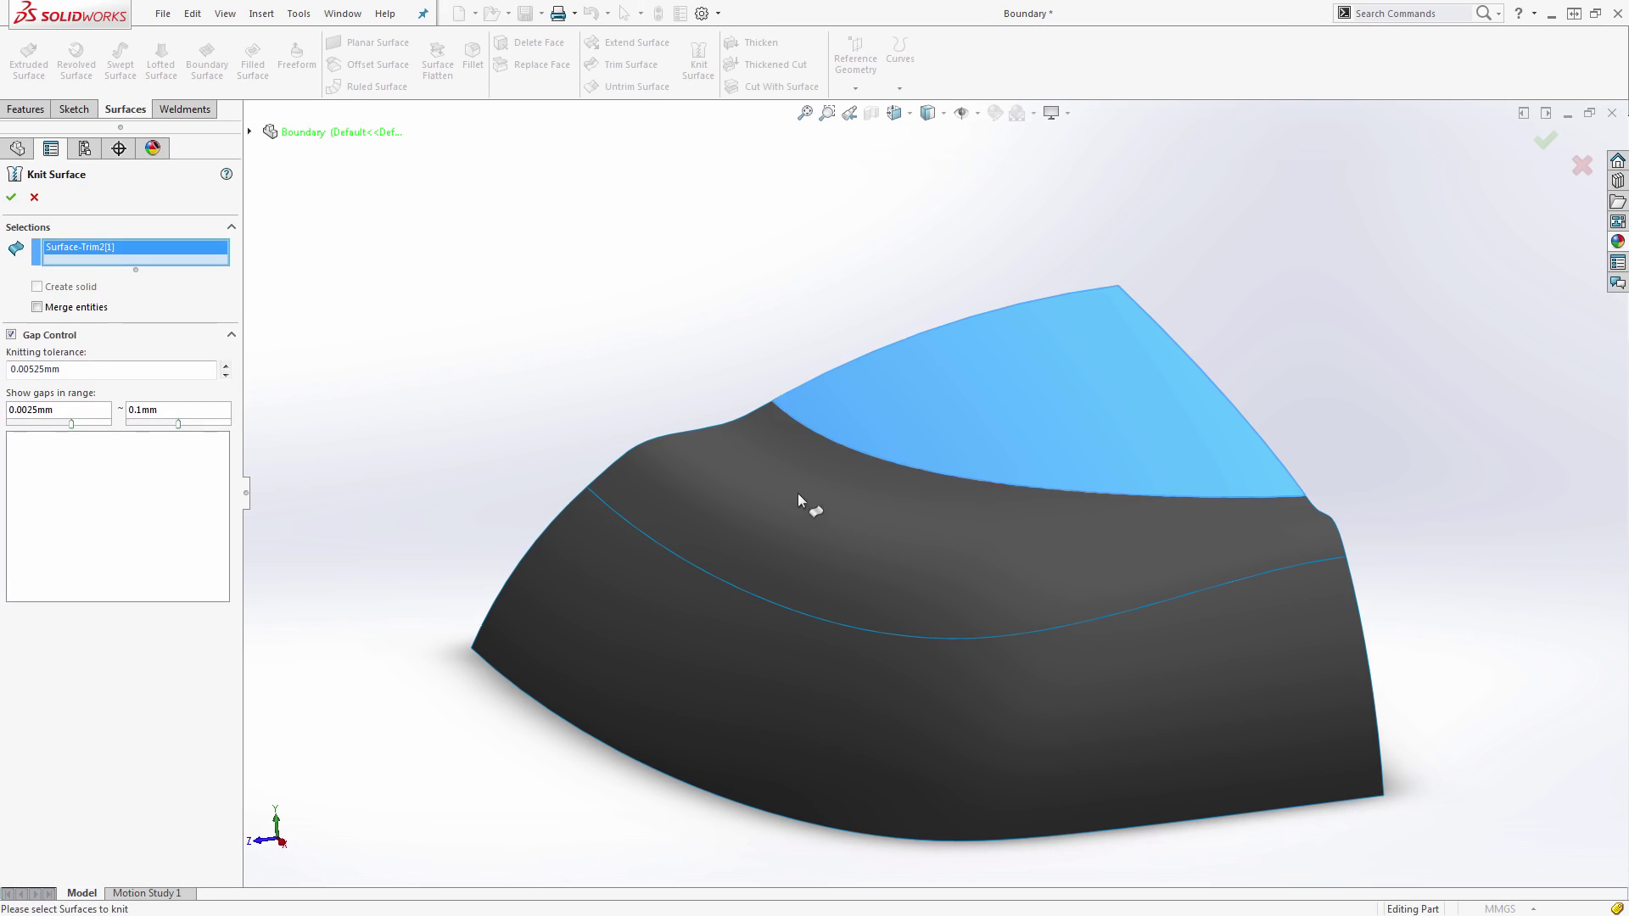
pyautogui.click(806, 501)
pyautogui.click(670, 603)
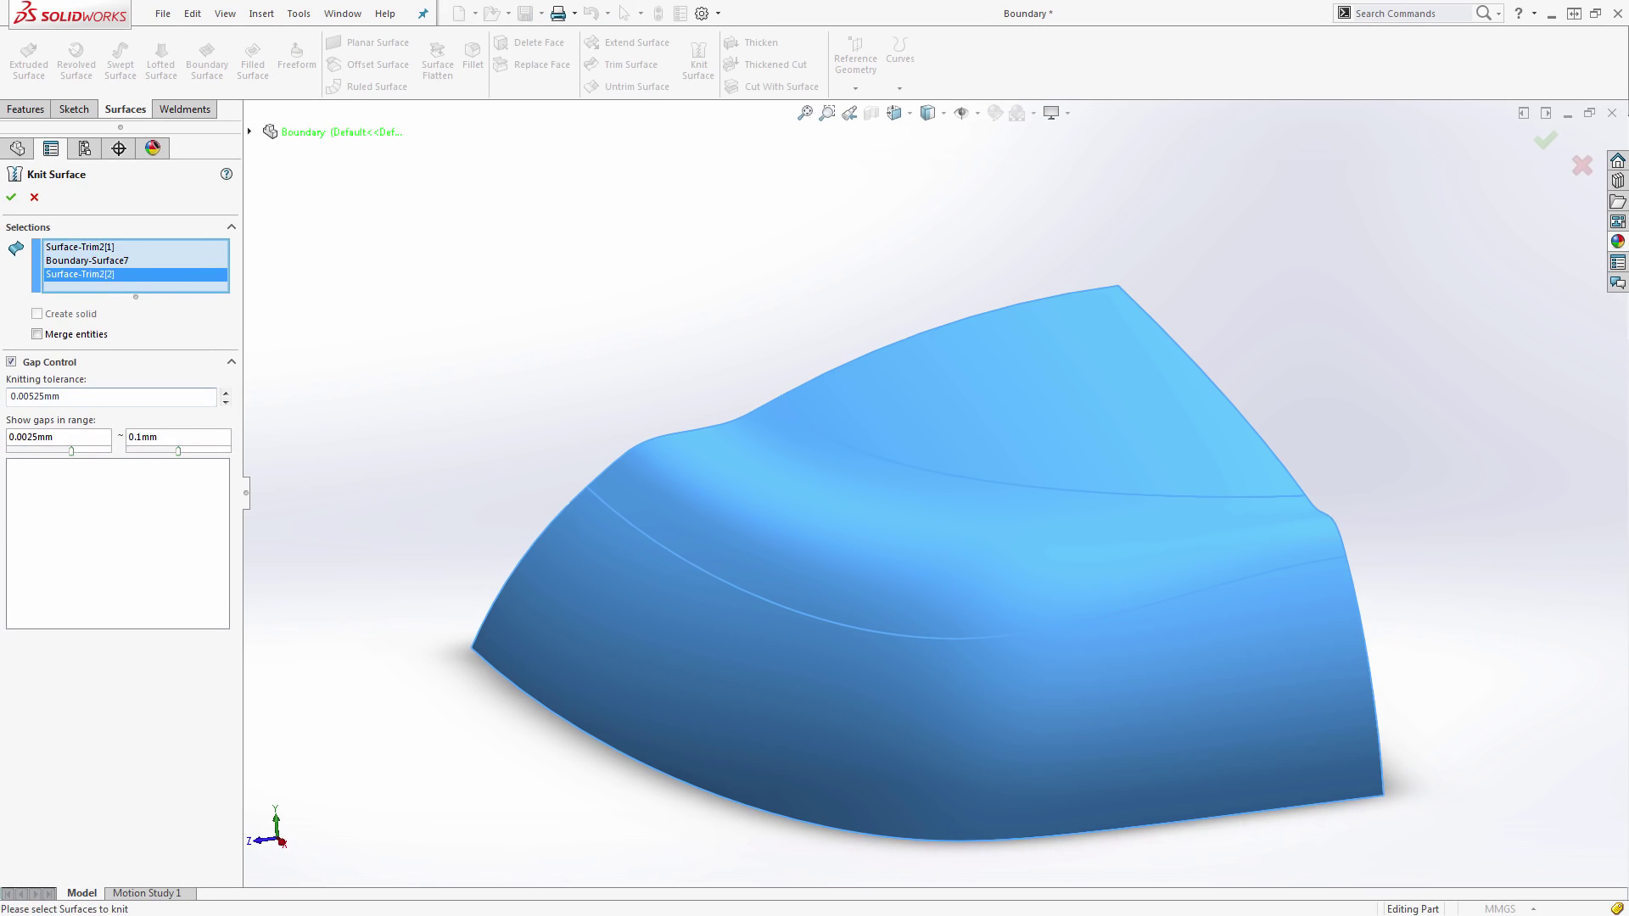
pyautogui.click(11, 199)
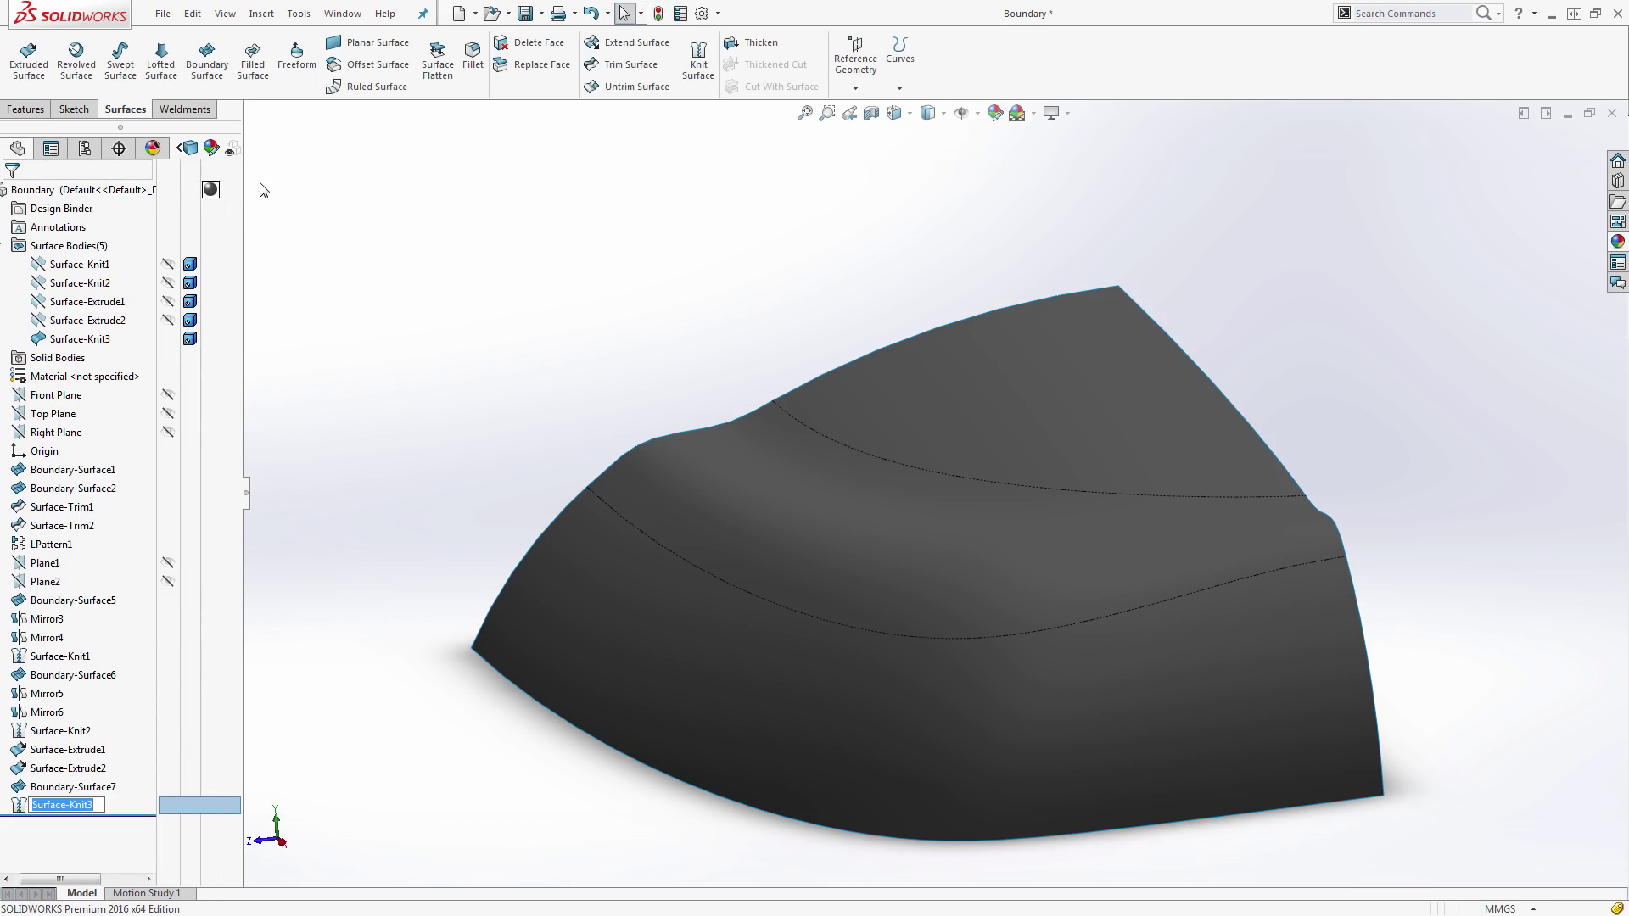
# - Mirror the knitted surface body about the Front Plane with Knit surfaces enabled
pyautogui.click(56, 394)
pyautogui.click(33, 109)
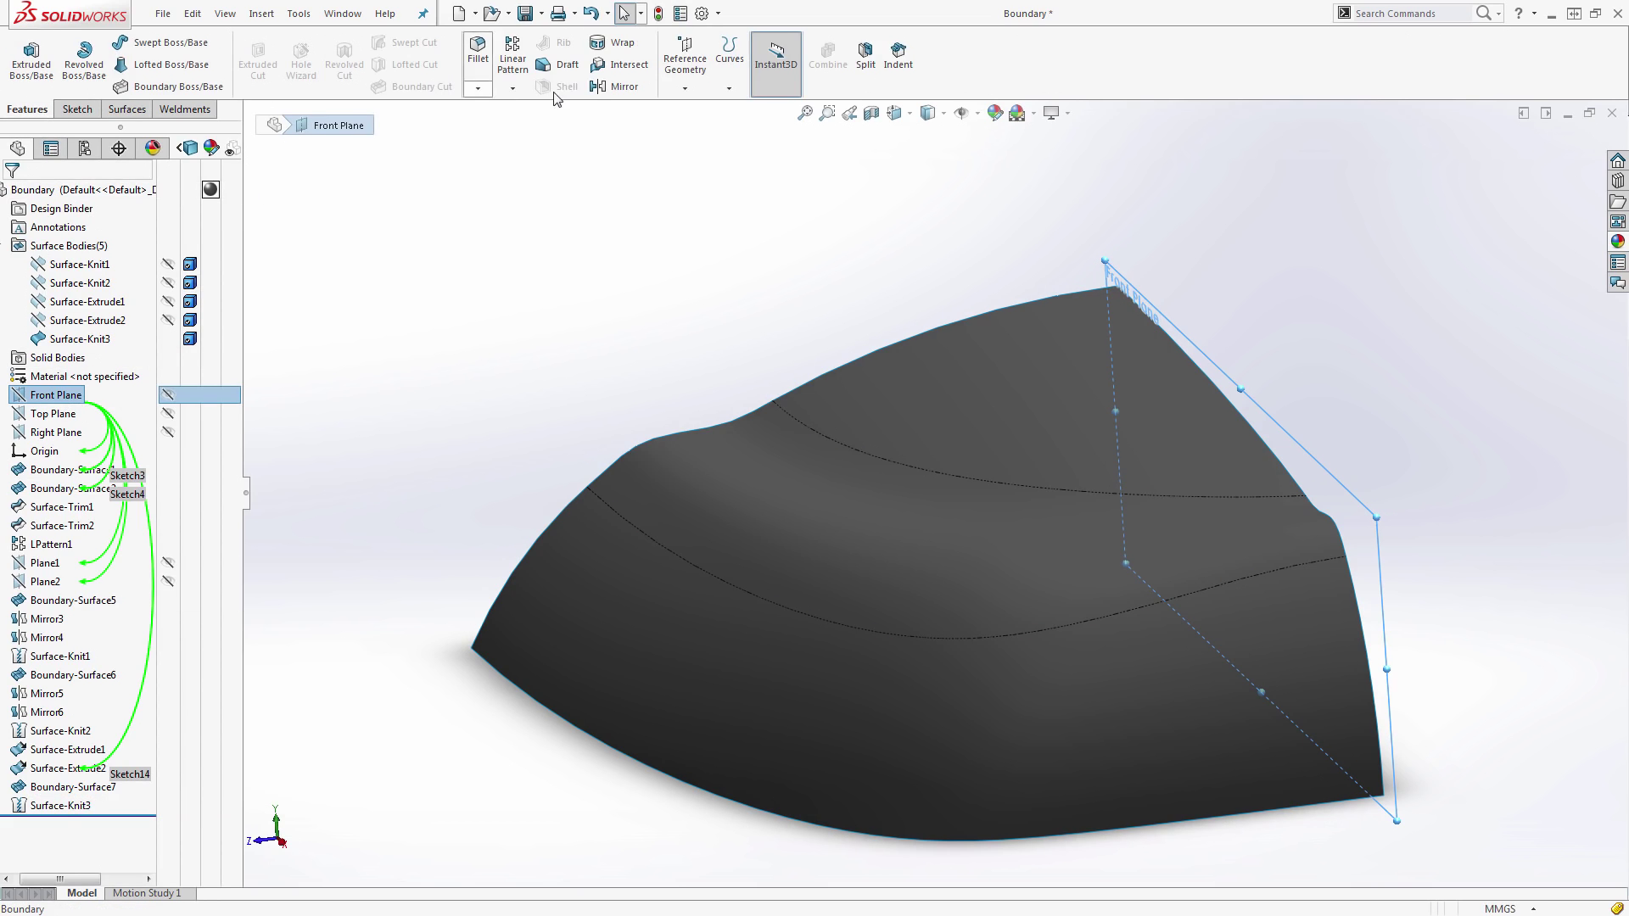
pyautogui.click(600, 88)
pyautogui.click(877, 405)
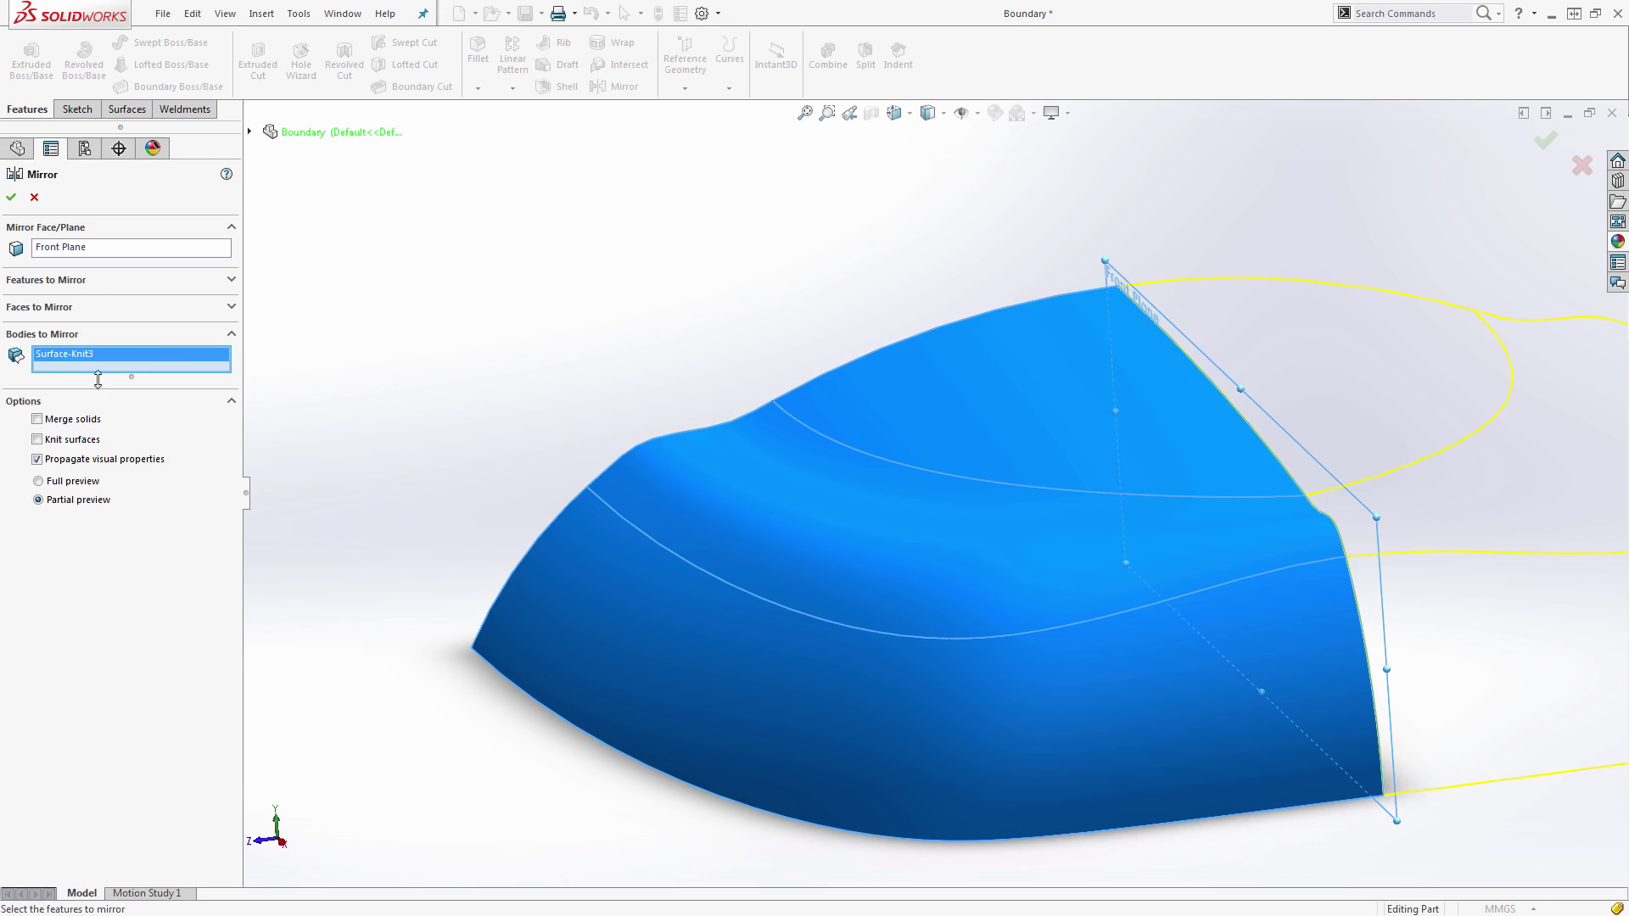
pyautogui.click(12, 196)
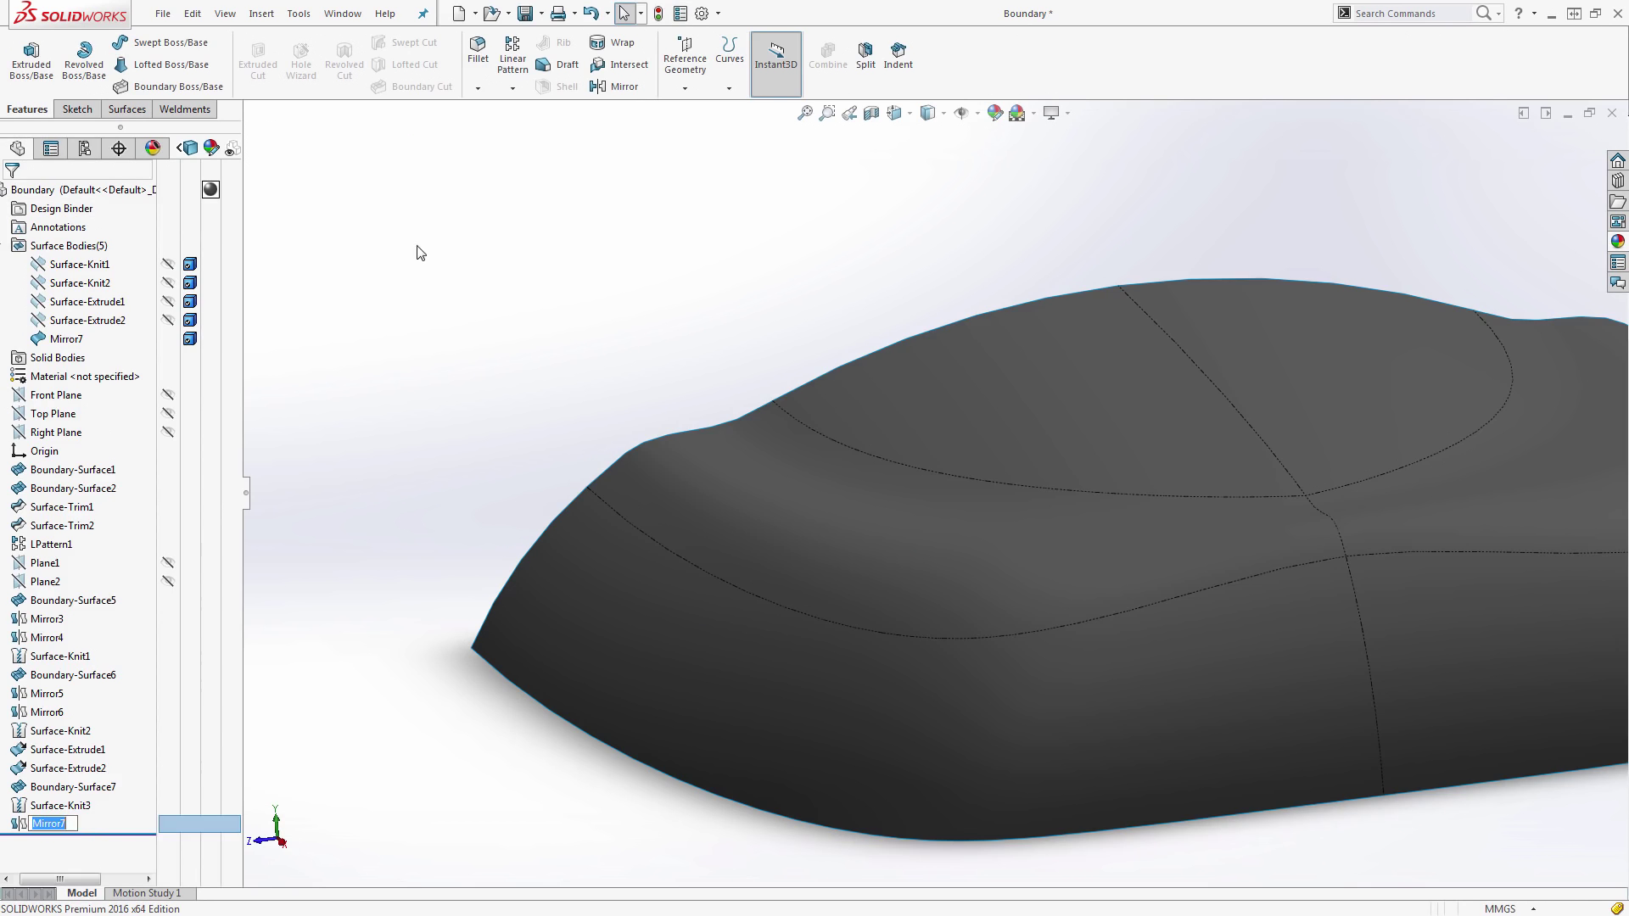
# - Mirror the resulting half body about the Right Plane with Knit surfaces enabled to complete the full shape
pyautogui.click(56, 432)
pyautogui.click(599, 89)
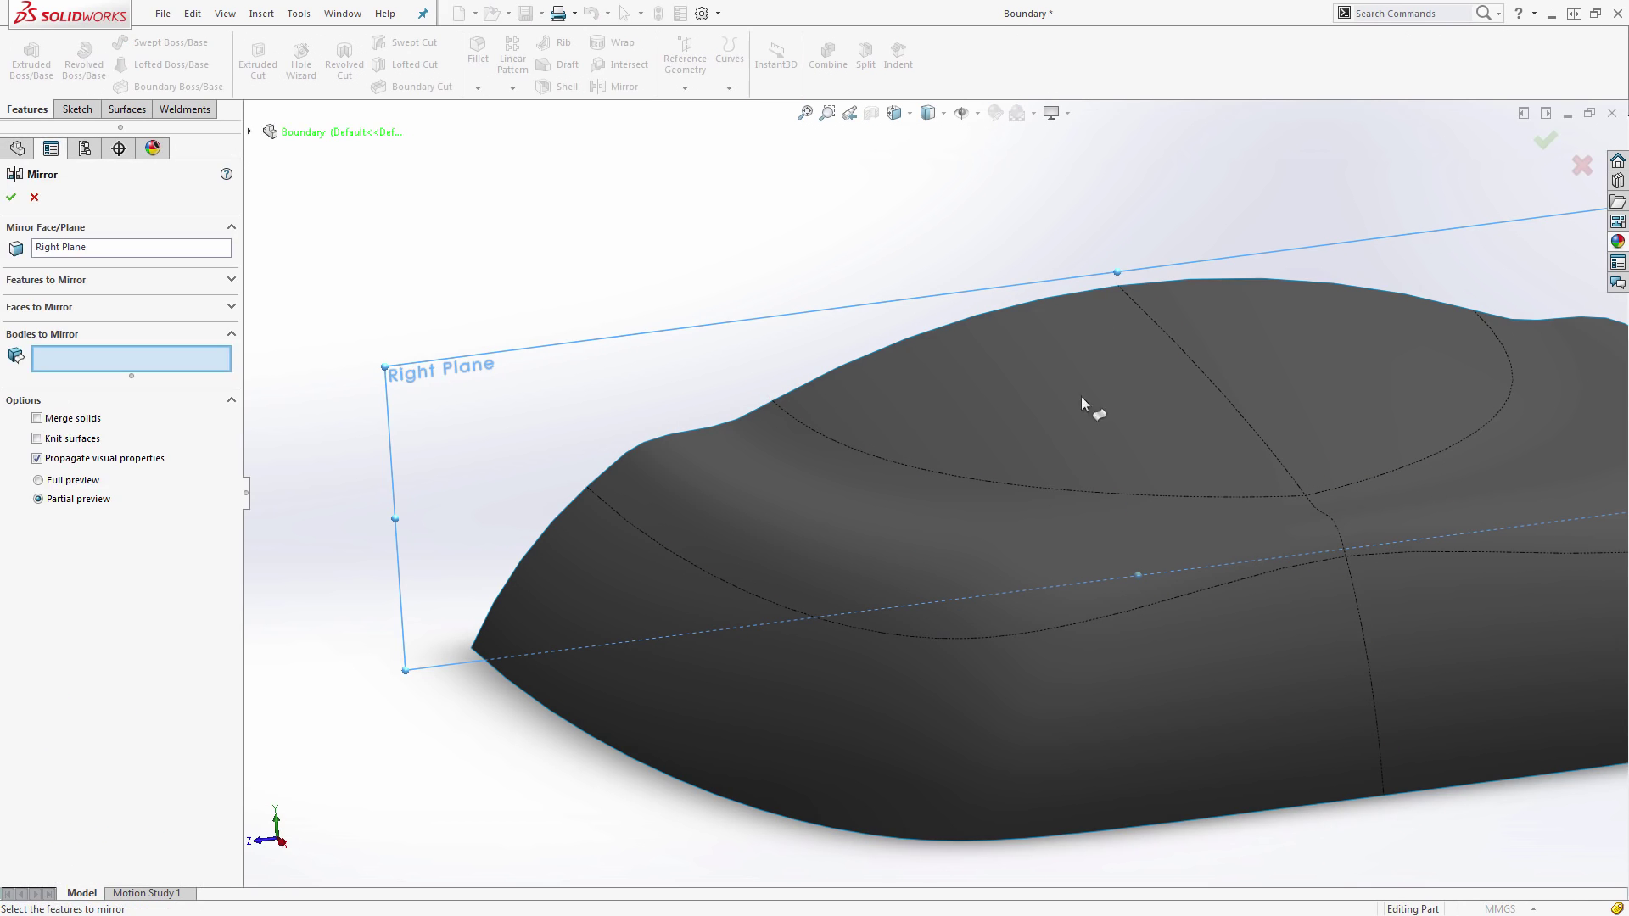
pyautogui.click(687, 520)
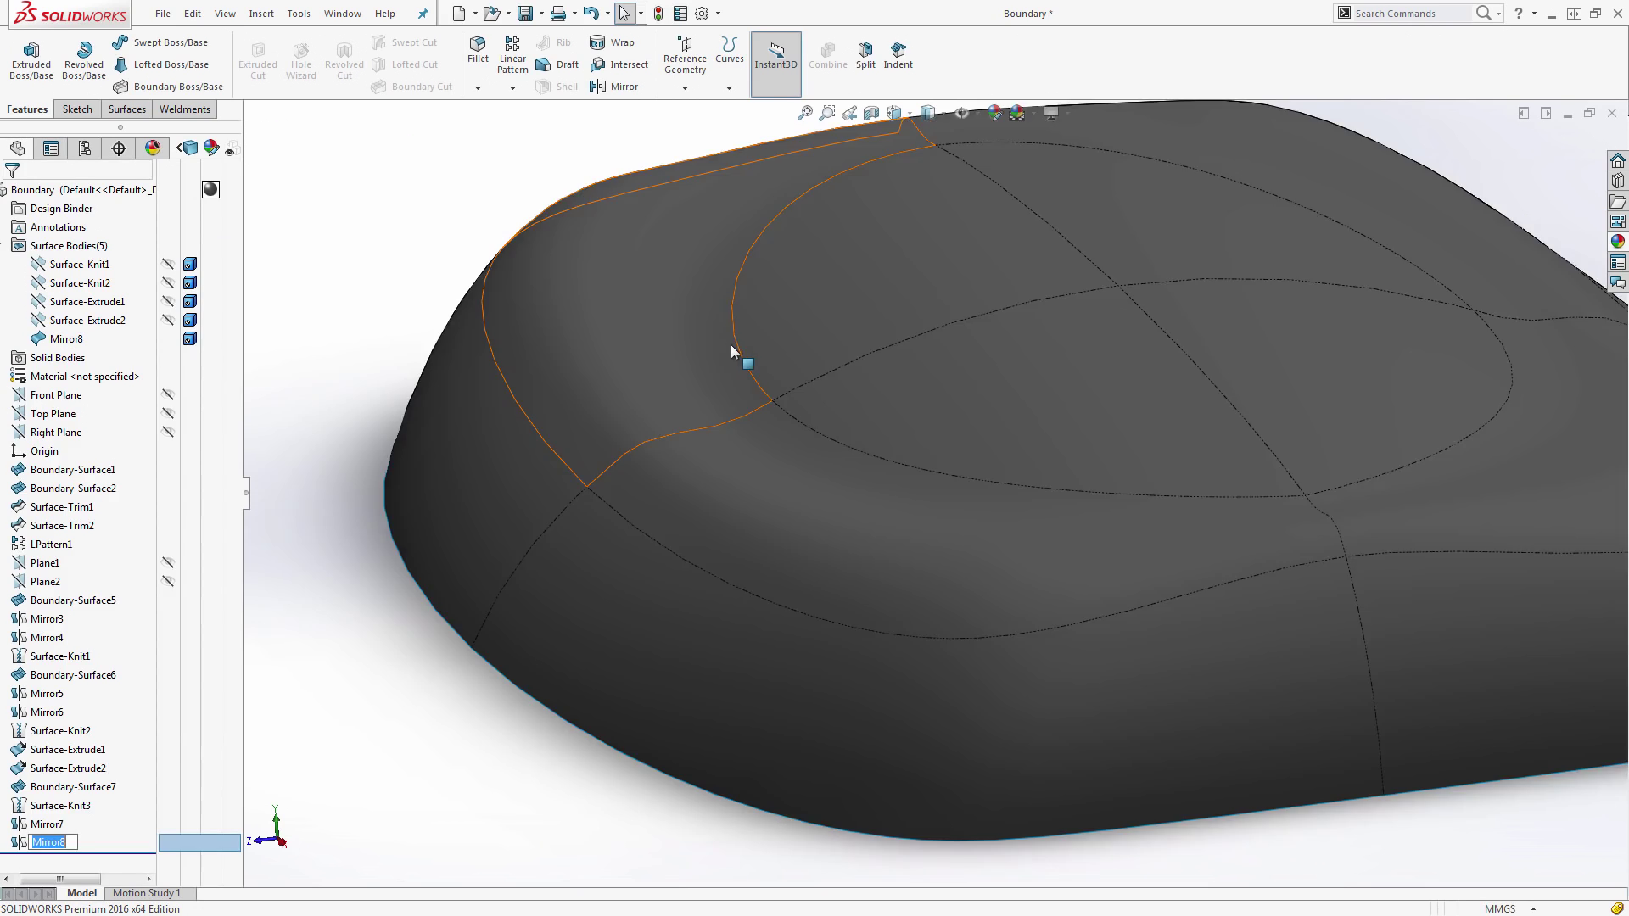
pyautogui.scroll(4, 733, 350)
pyautogui.click(635, 319)
pyautogui.moveTo(635, 319); pyautogui.dragTo(662, 345, button='middle')
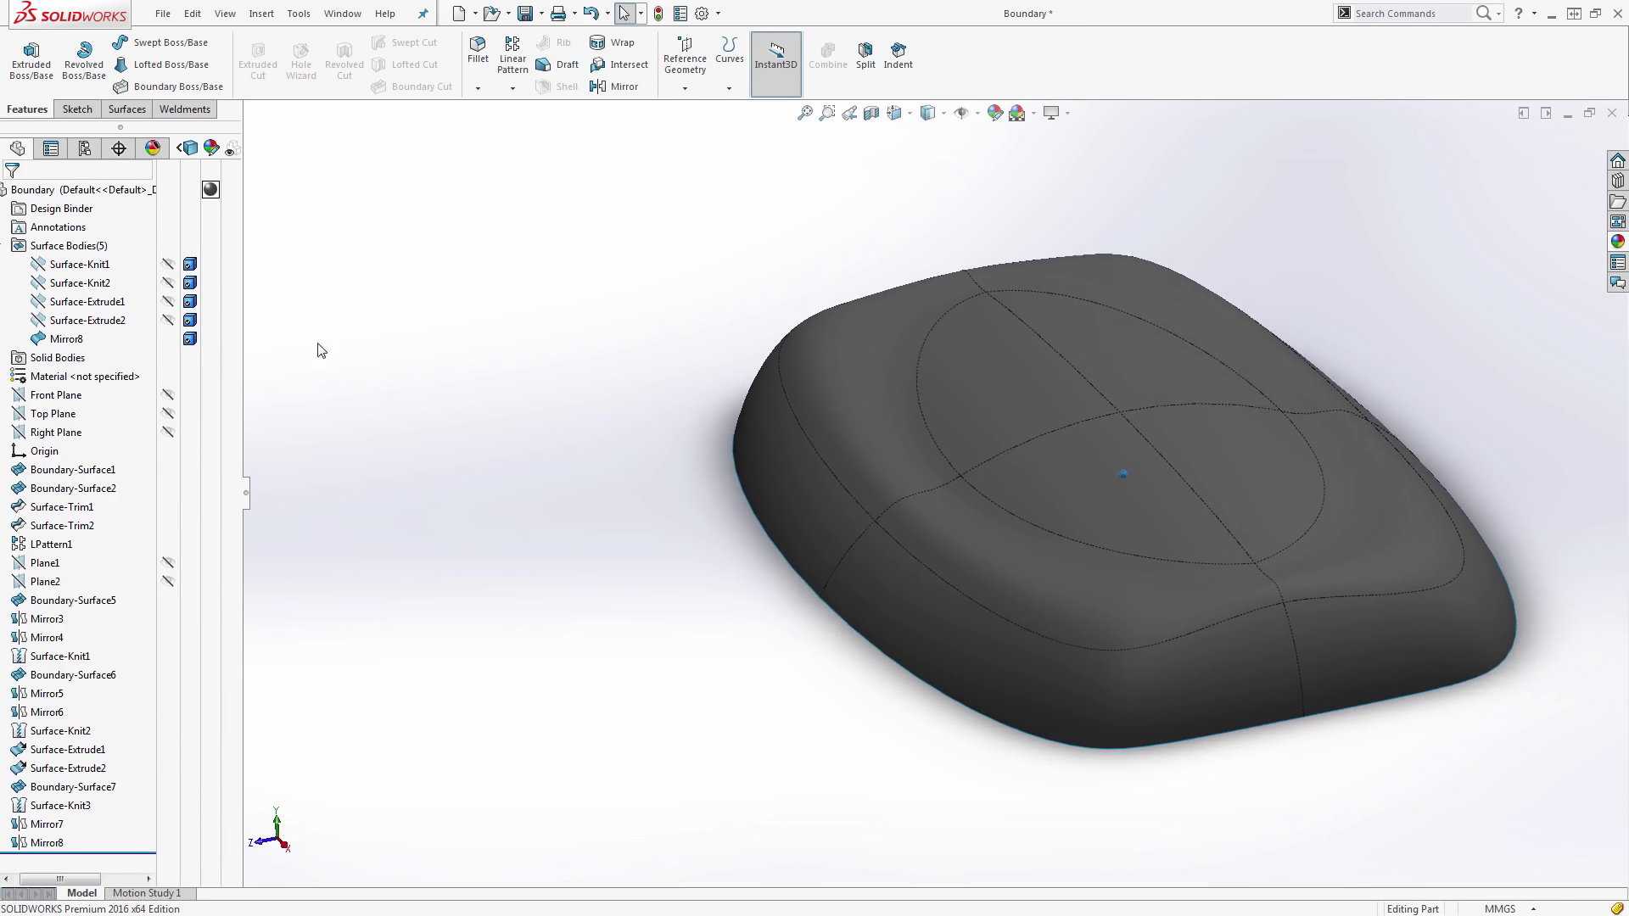
# - Show the hidden Surface-Knit1 and Surface-Knit2 bodies alongside the mirrored body, keeping the extruded surfaces hidden
pyautogui.click(170, 319)
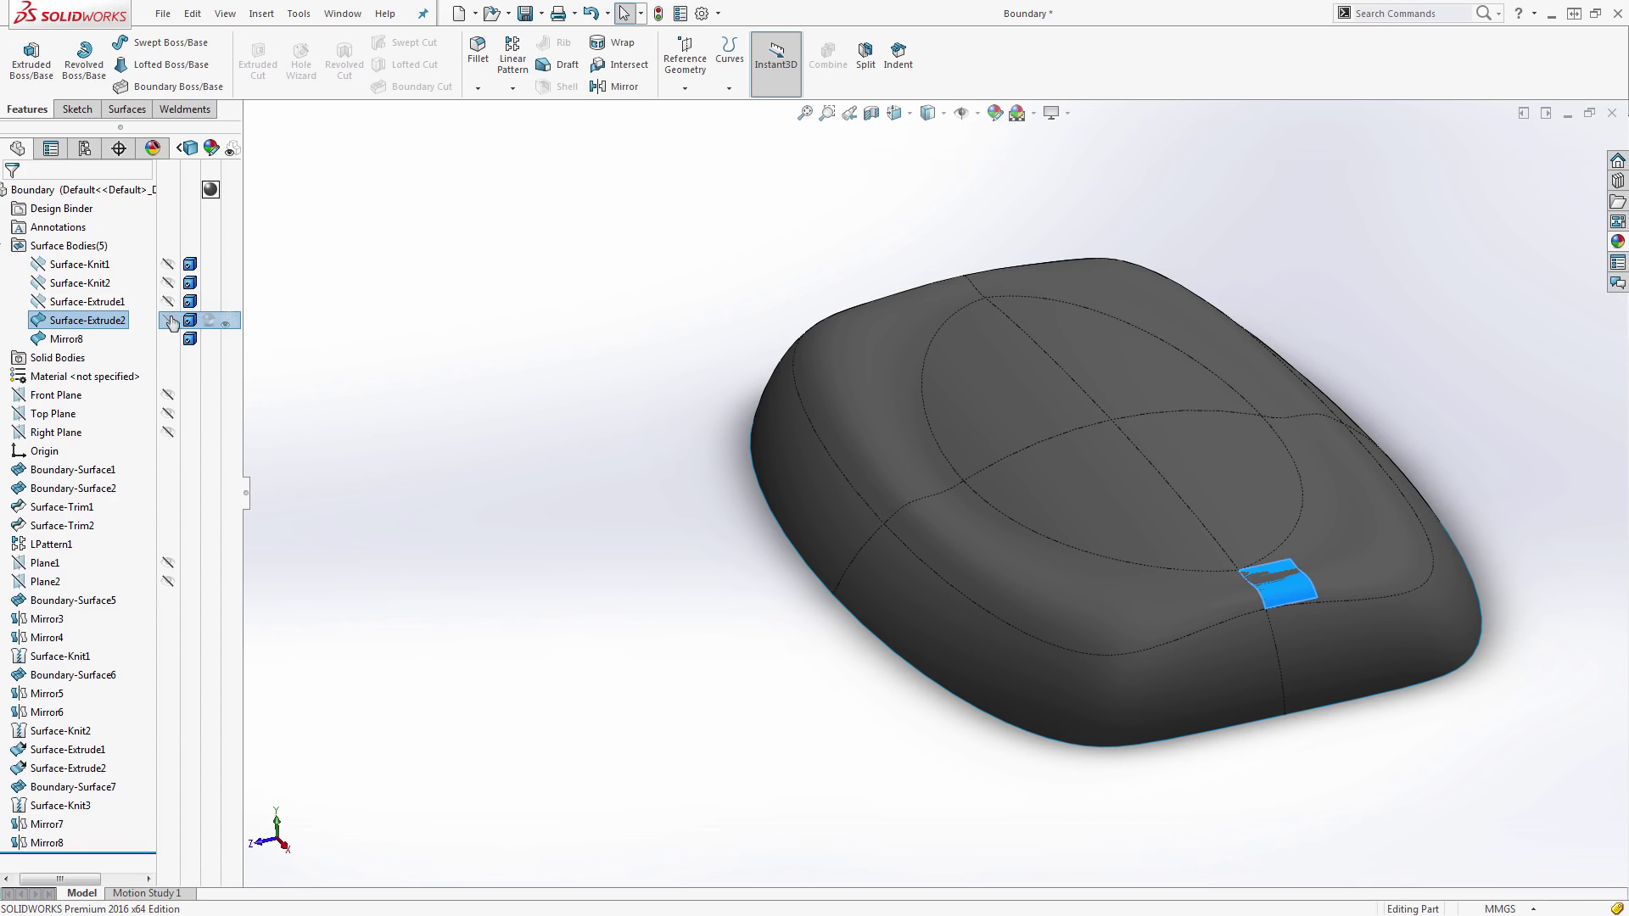
pyautogui.click(169, 282)
pyautogui.click(169, 265)
pyautogui.scroll(4, 712, 247)
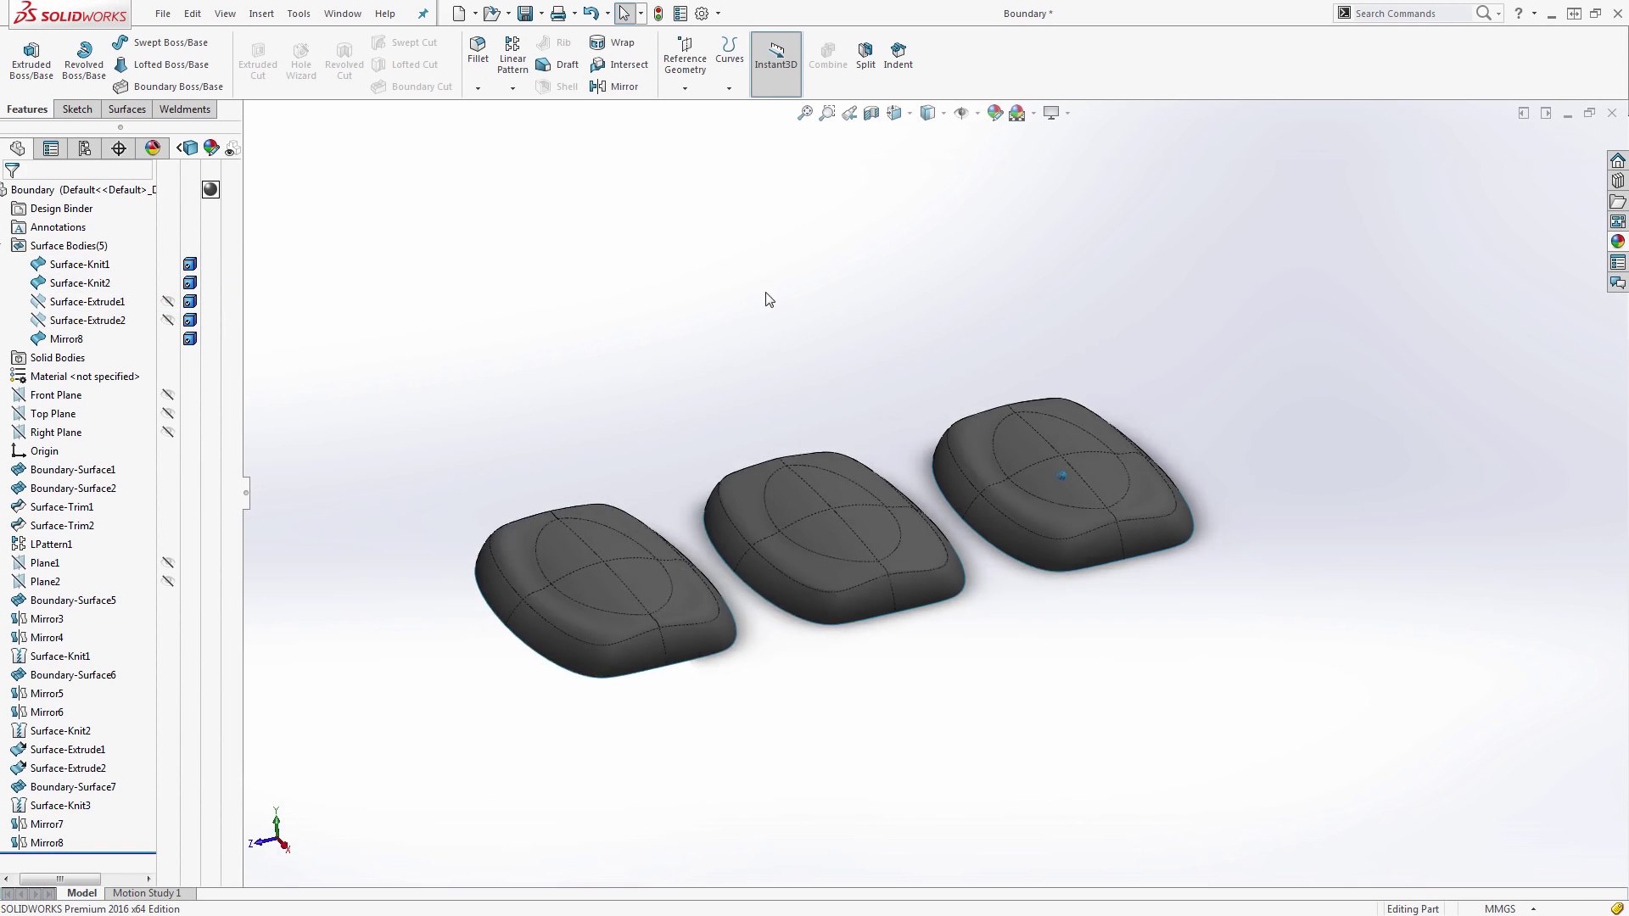
pyautogui.moveTo(821, 356); pyautogui.dragTo(921, 212, button='middle')
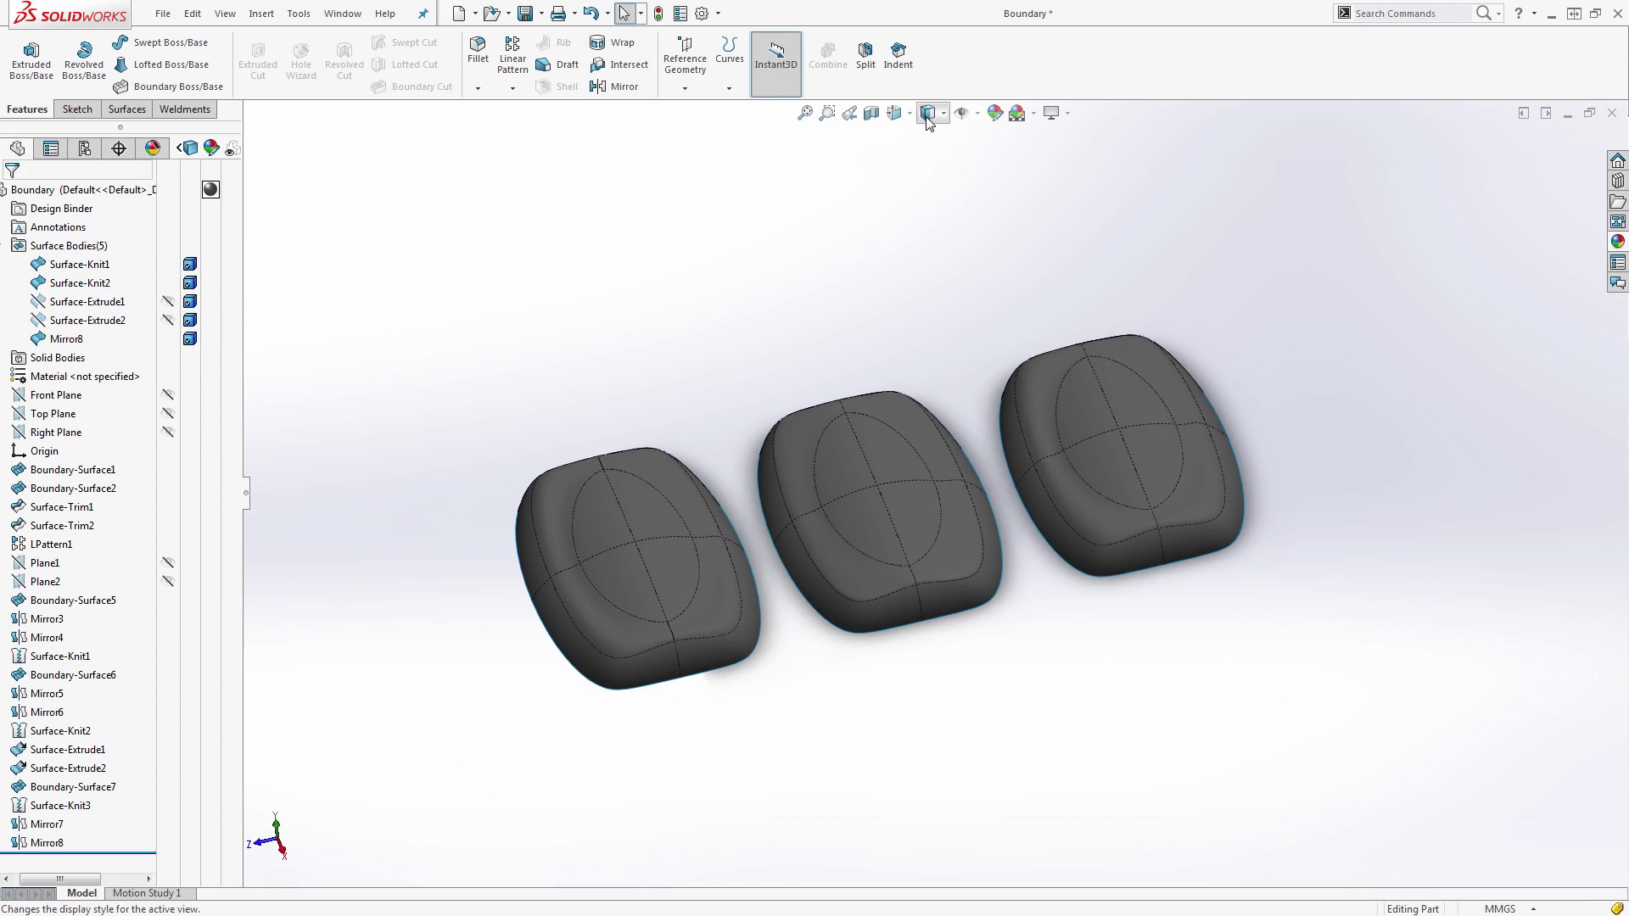
# - Display the model shaded without edges and apply the black high gloss plastic appearance to the whole part
pyautogui.click(929, 113)
pyautogui.click(931, 160)
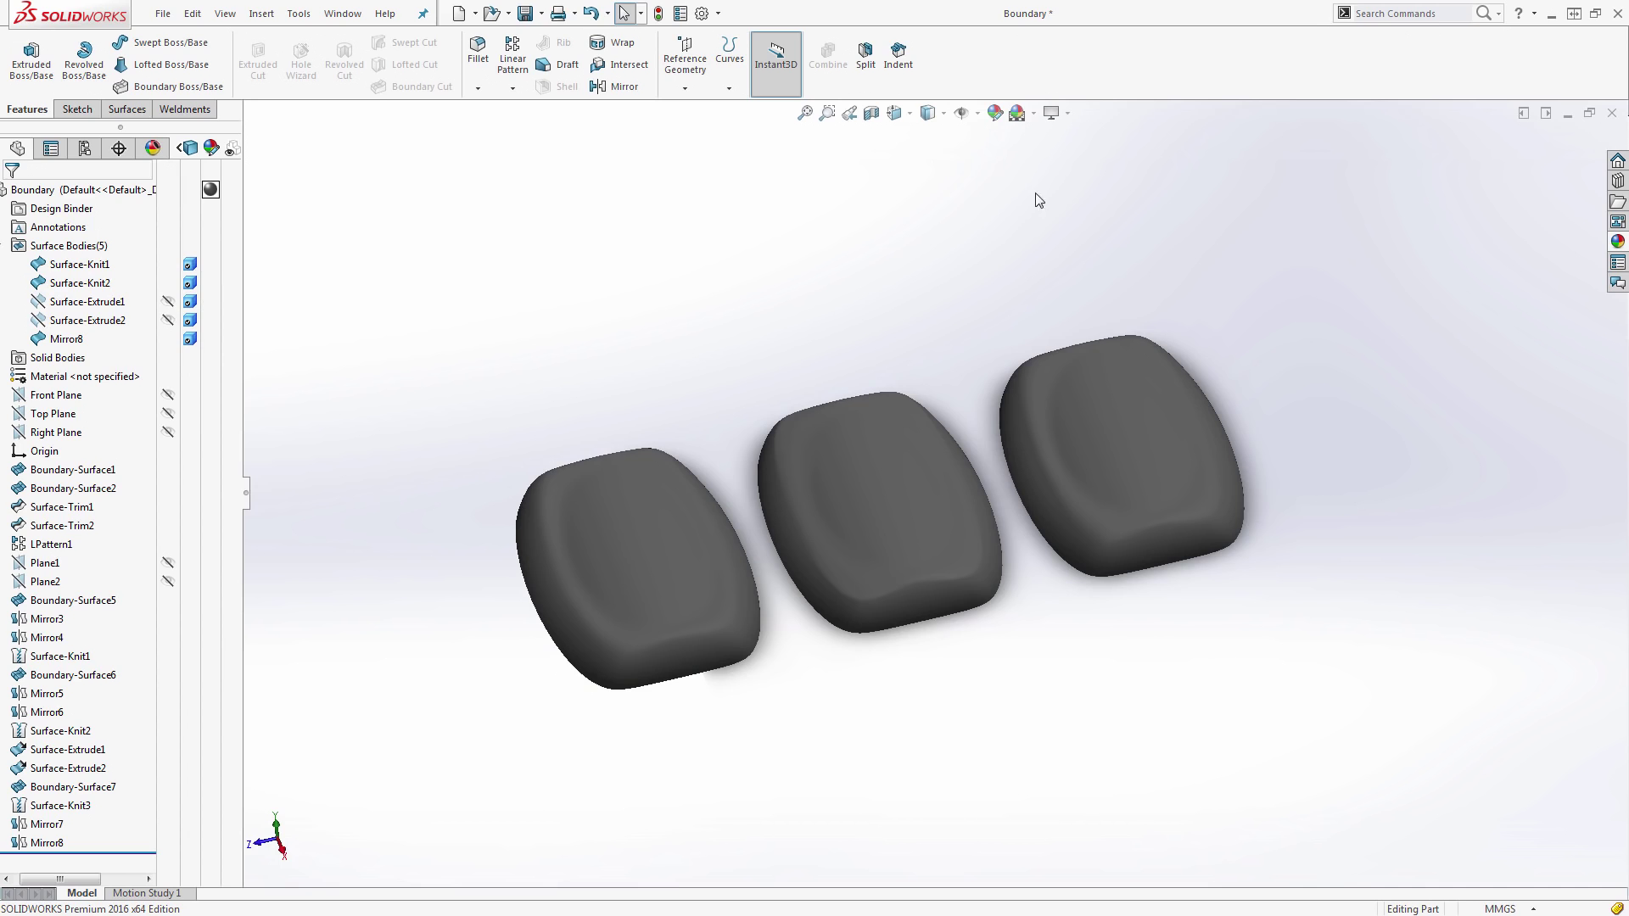
pyautogui.click(211, 189)
pyautogui.click(231, 204)
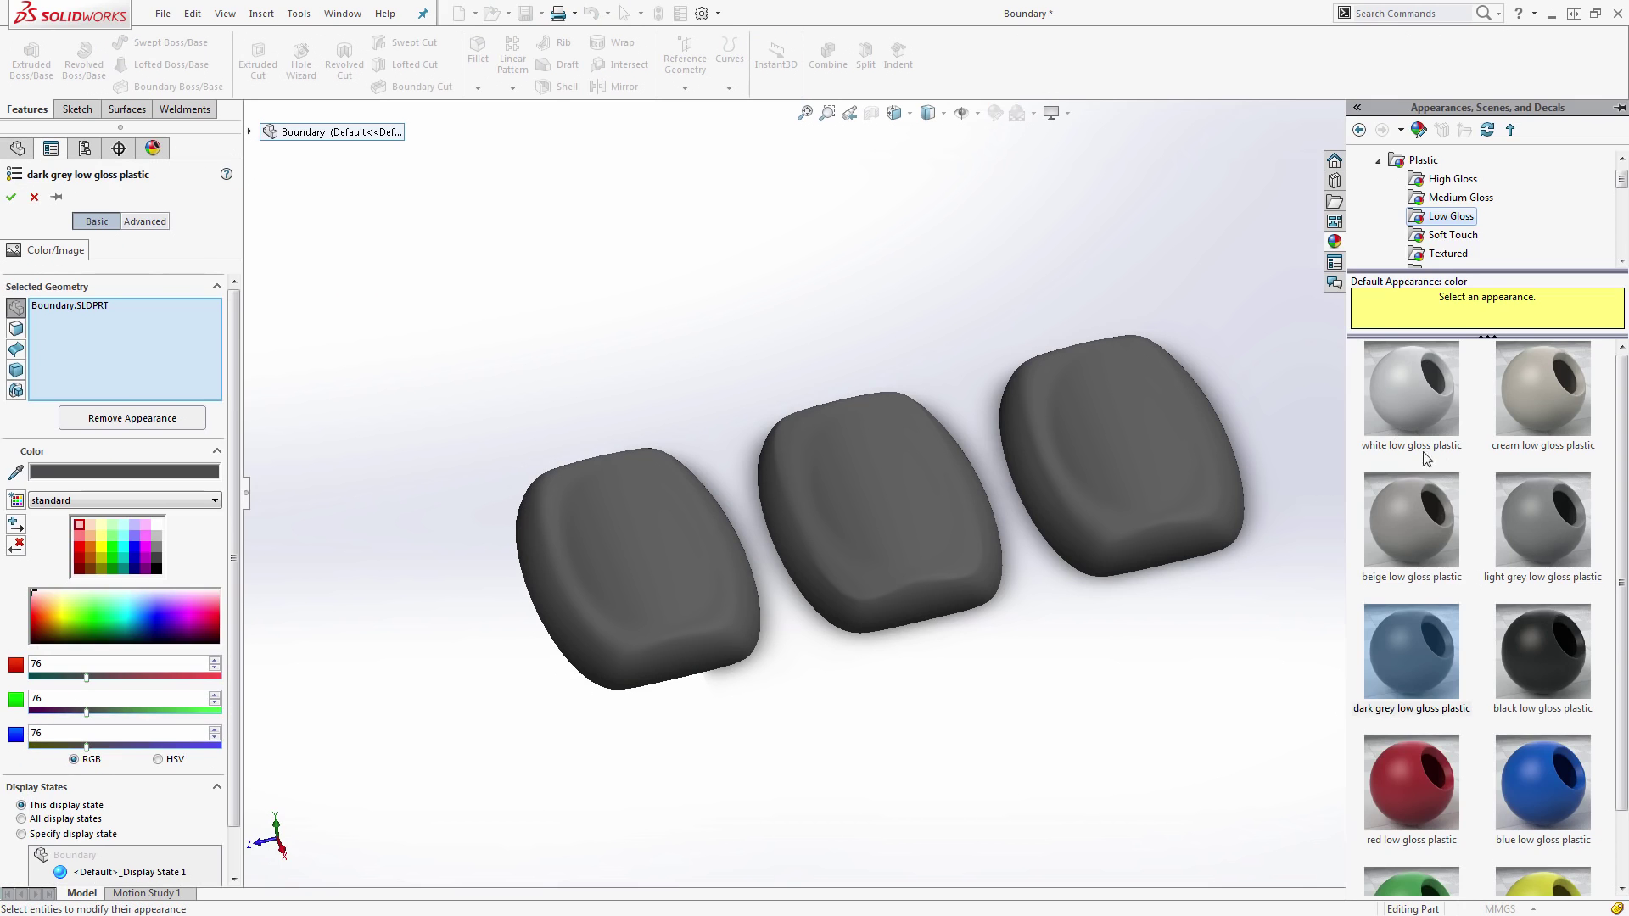
pyautogui.click(1452, 179)
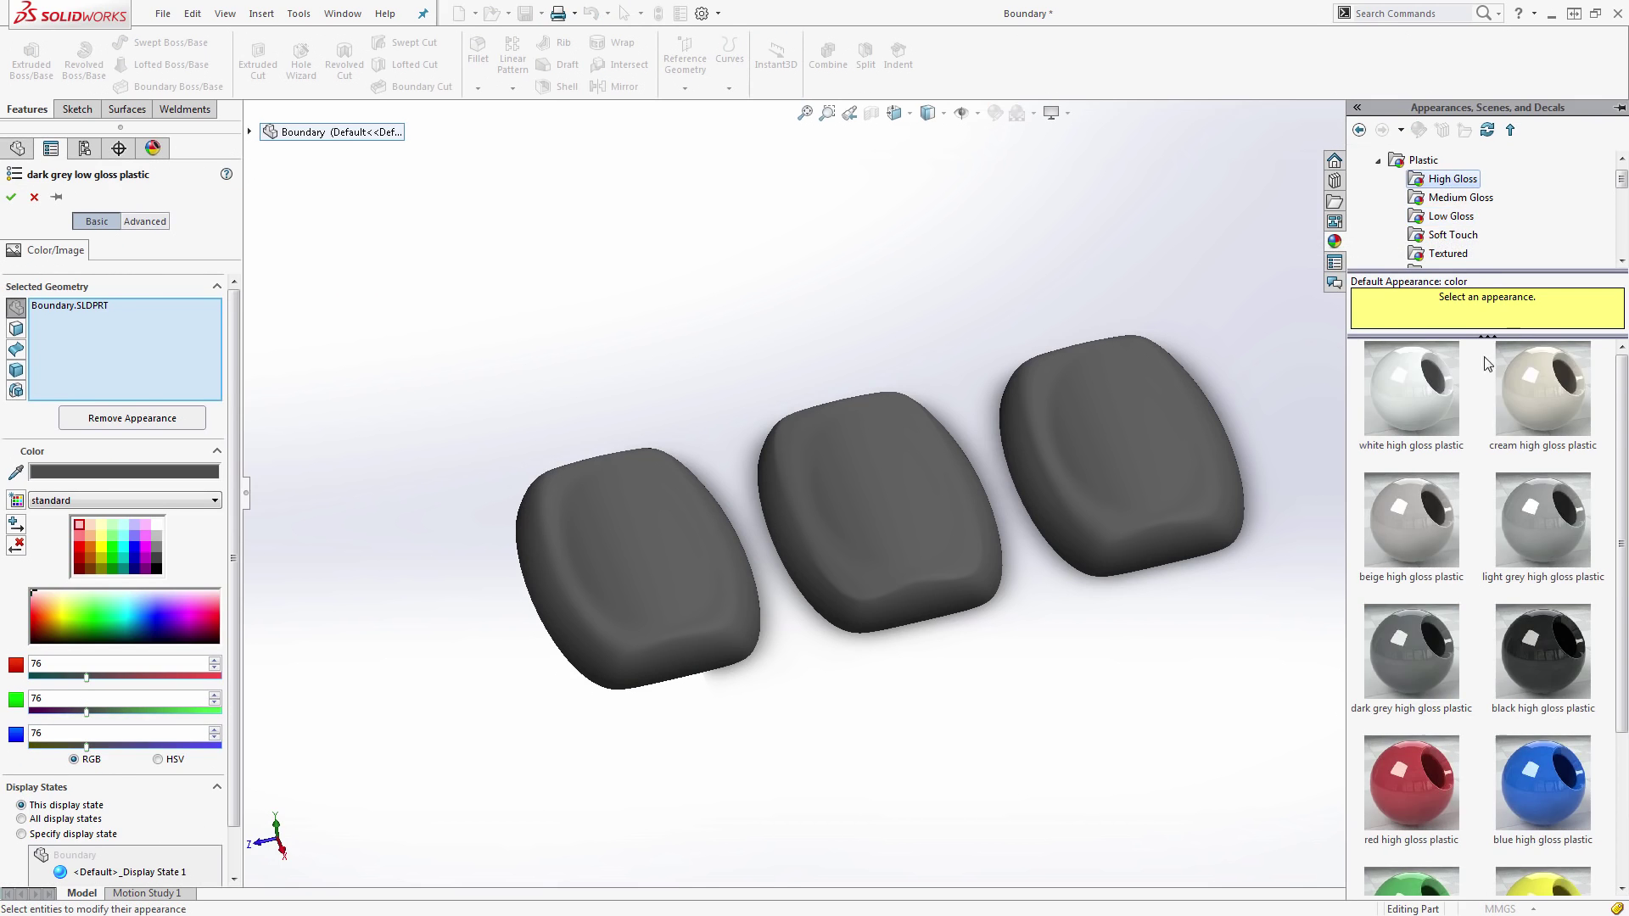
pyautogui.click(1537, 620)
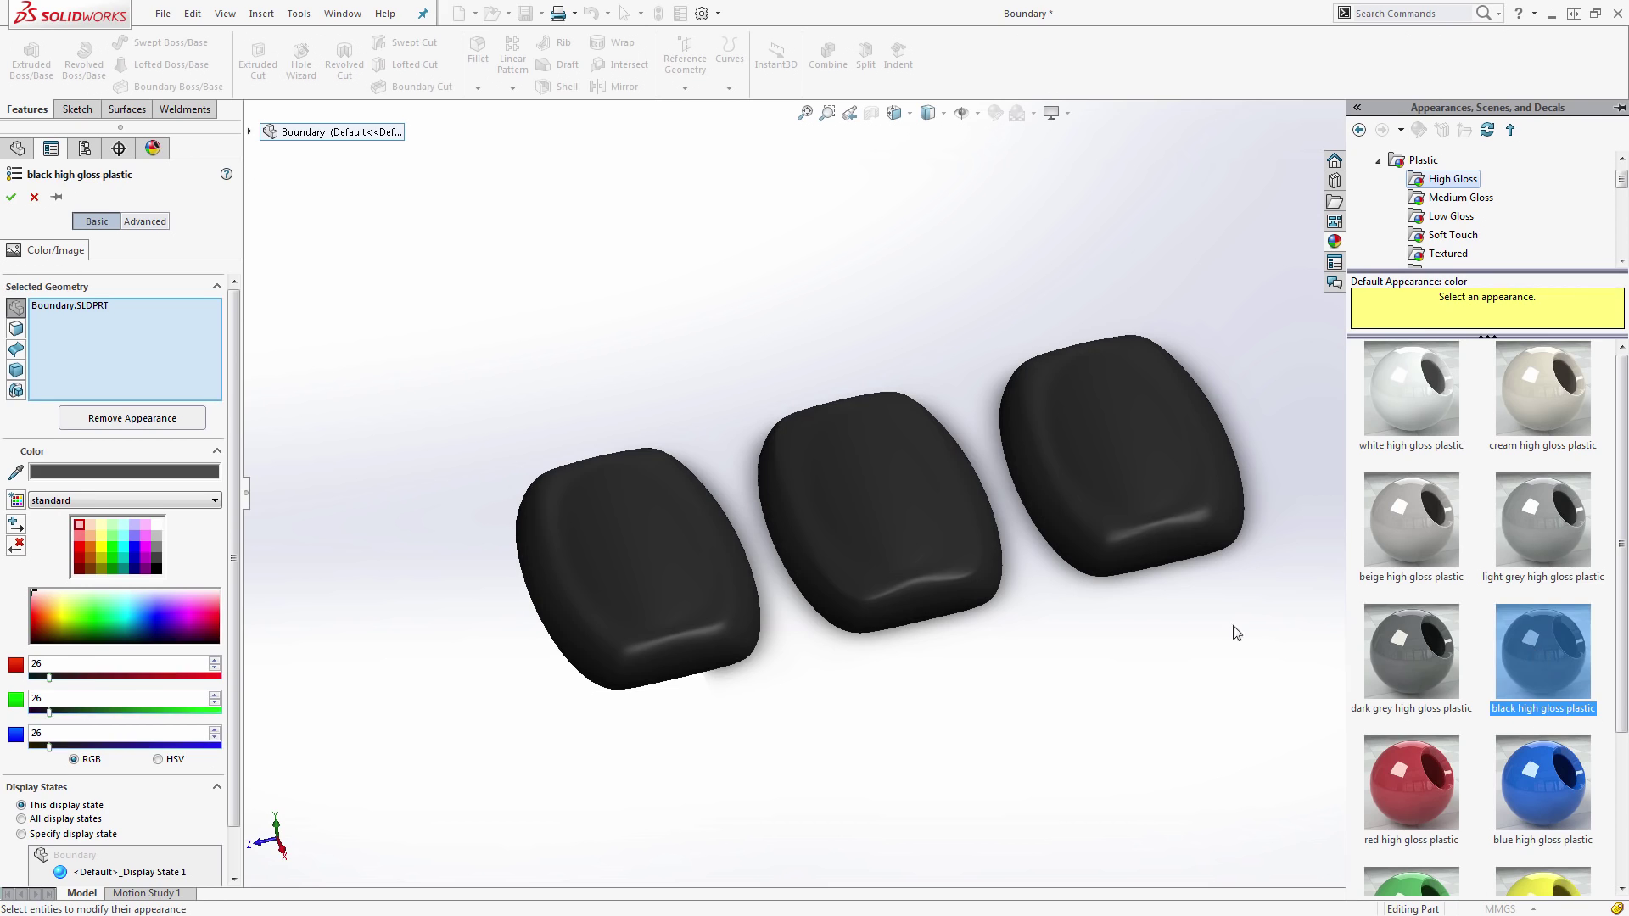
pyautogui.click(12, 197)
# - Compare the highlights along the blend regions of the three bodies in the top view
pyautogui.hotkey('ctrl', '5')
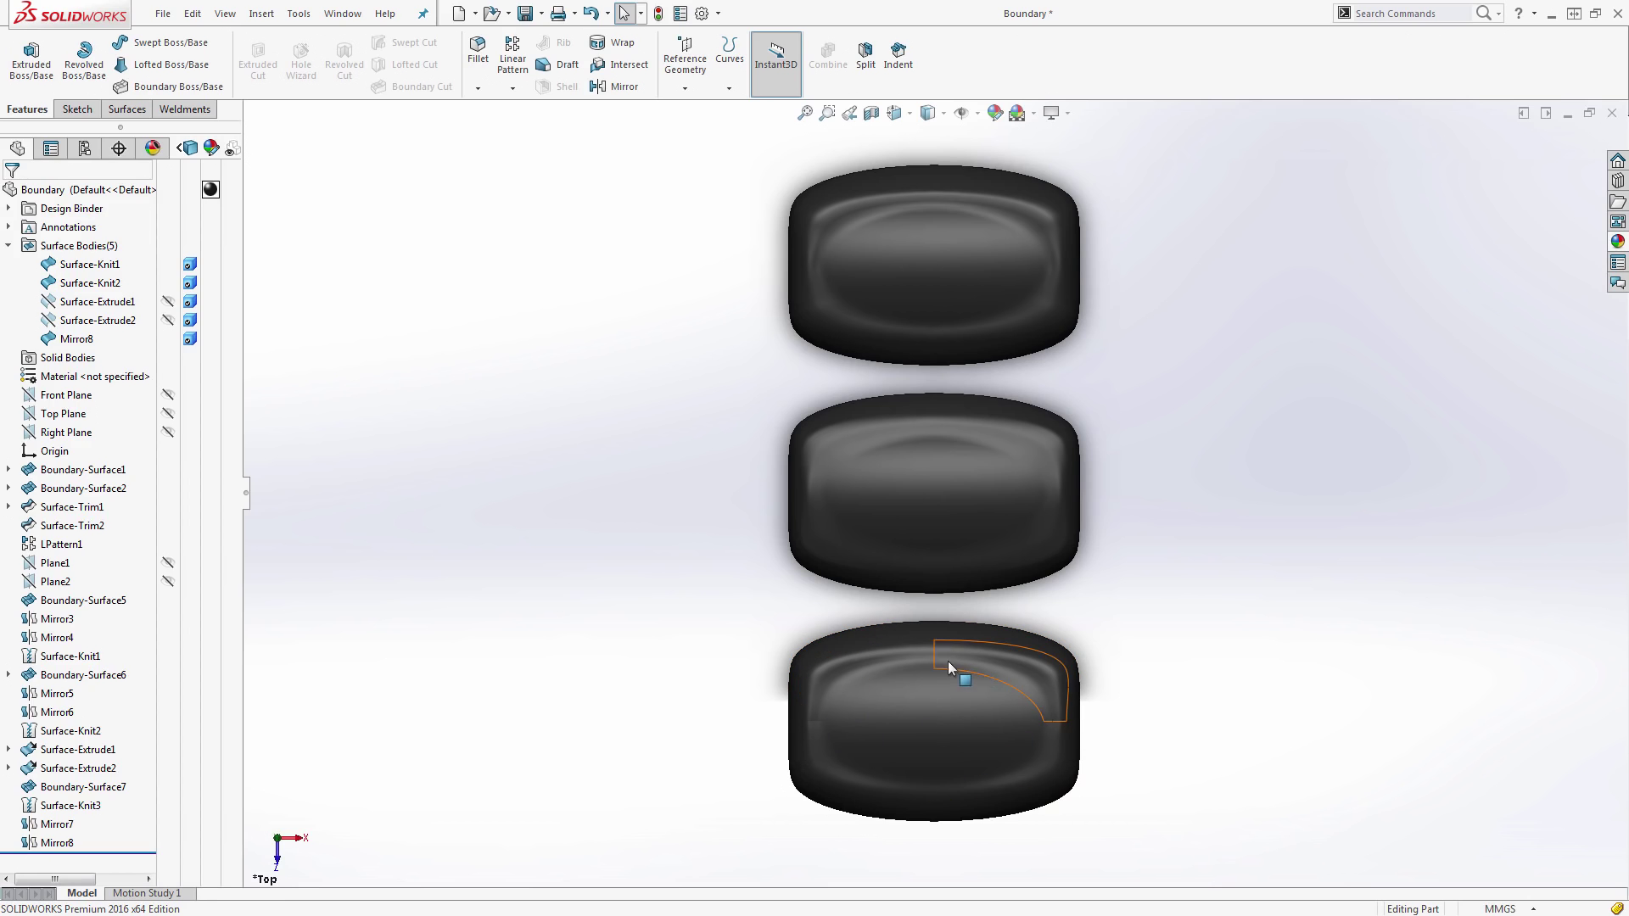
pyautogui.scroll(-6, 948, 660)
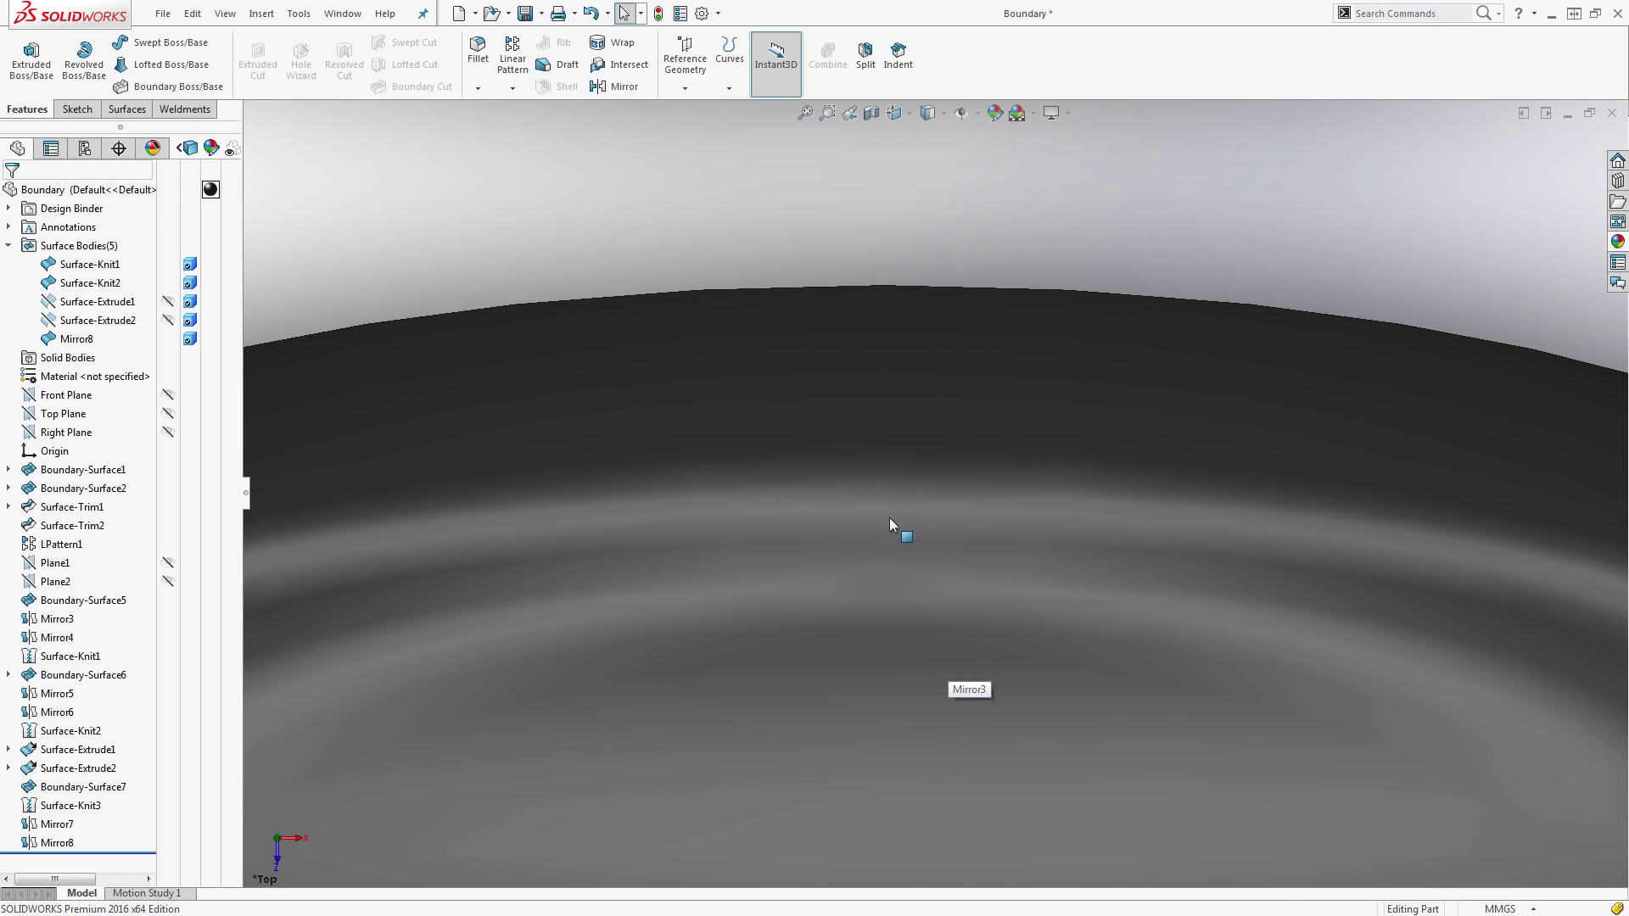
pyautogui.scroll(6, 889, 517)
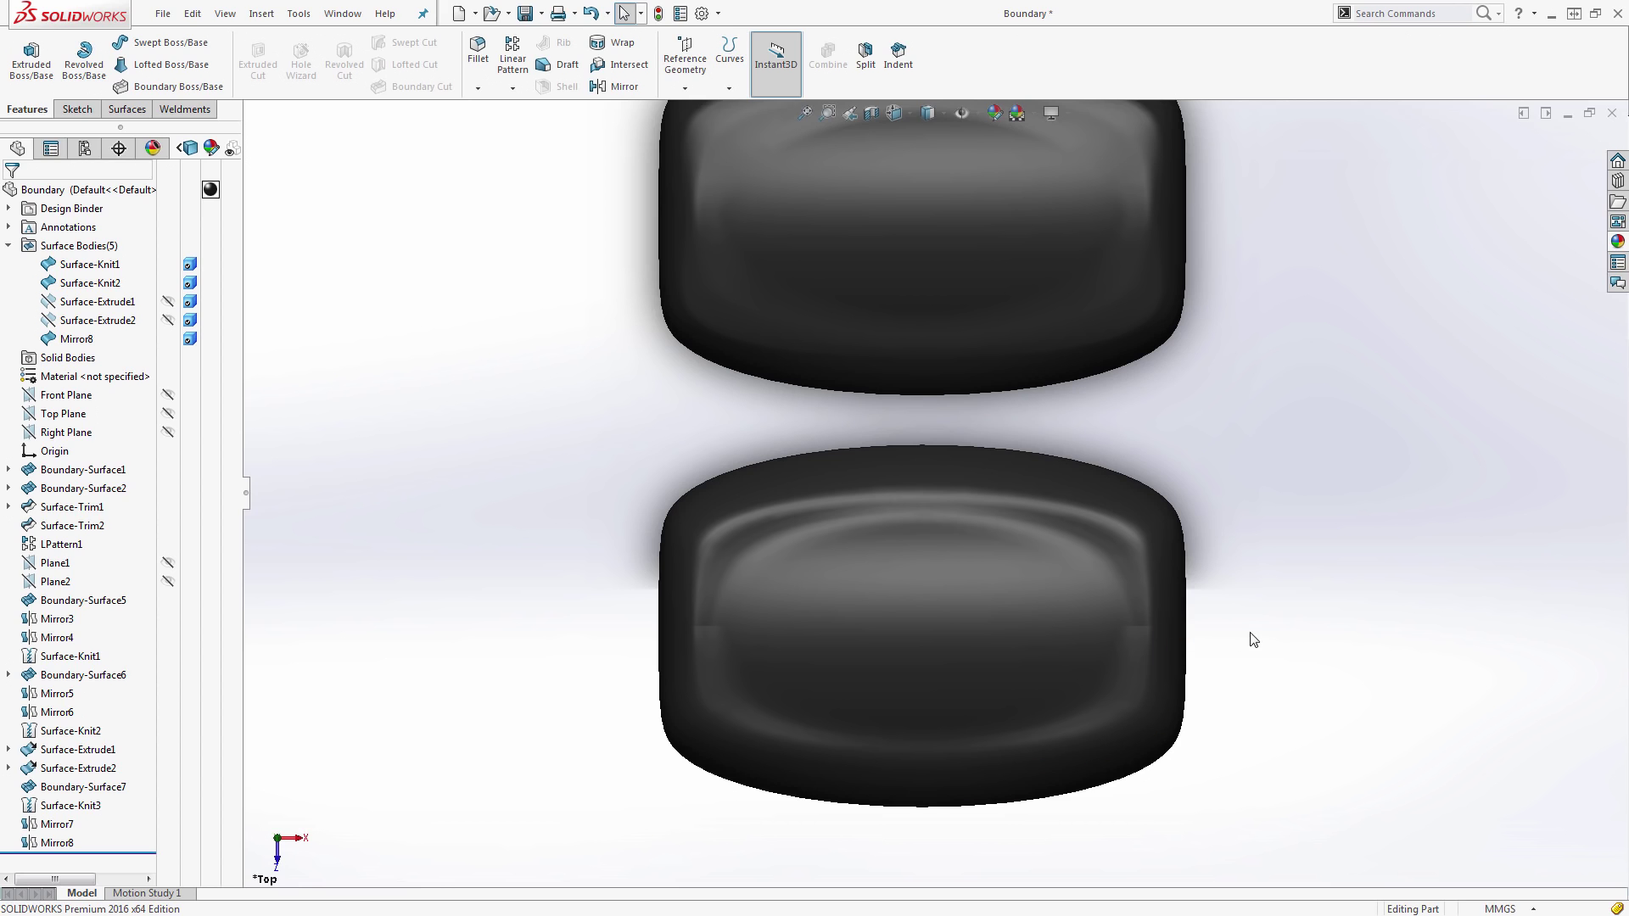
pyautogui.scroll(4, 1266, 727)
pyautogui.scroll(-6, 1046, 365)
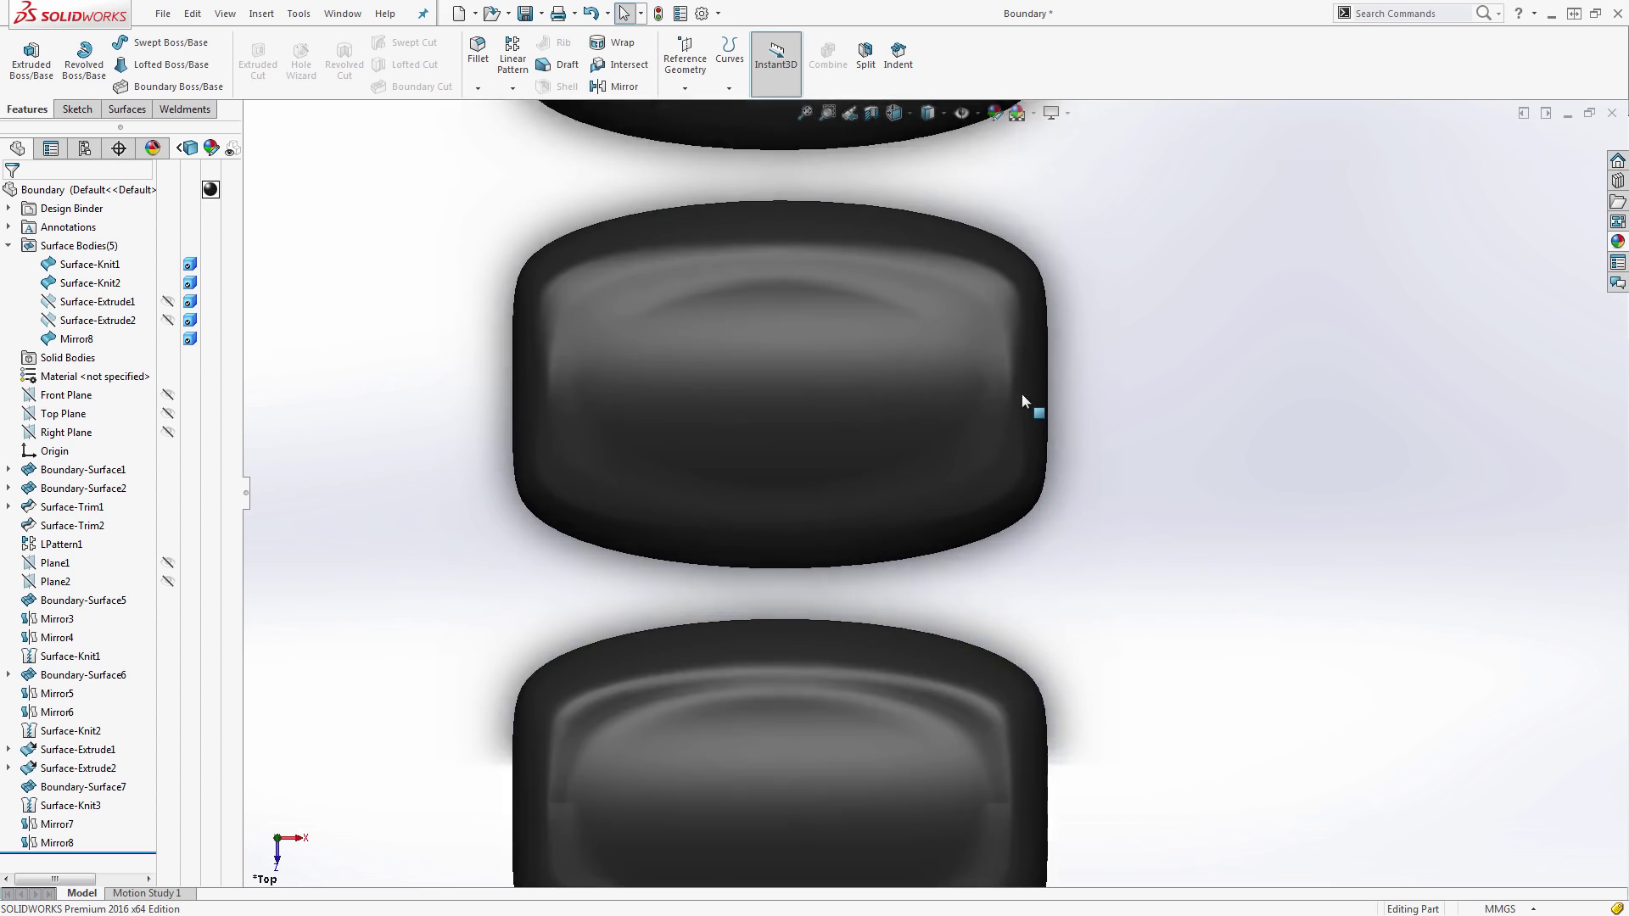
pyautogui.scroll(4, 1077, 431)
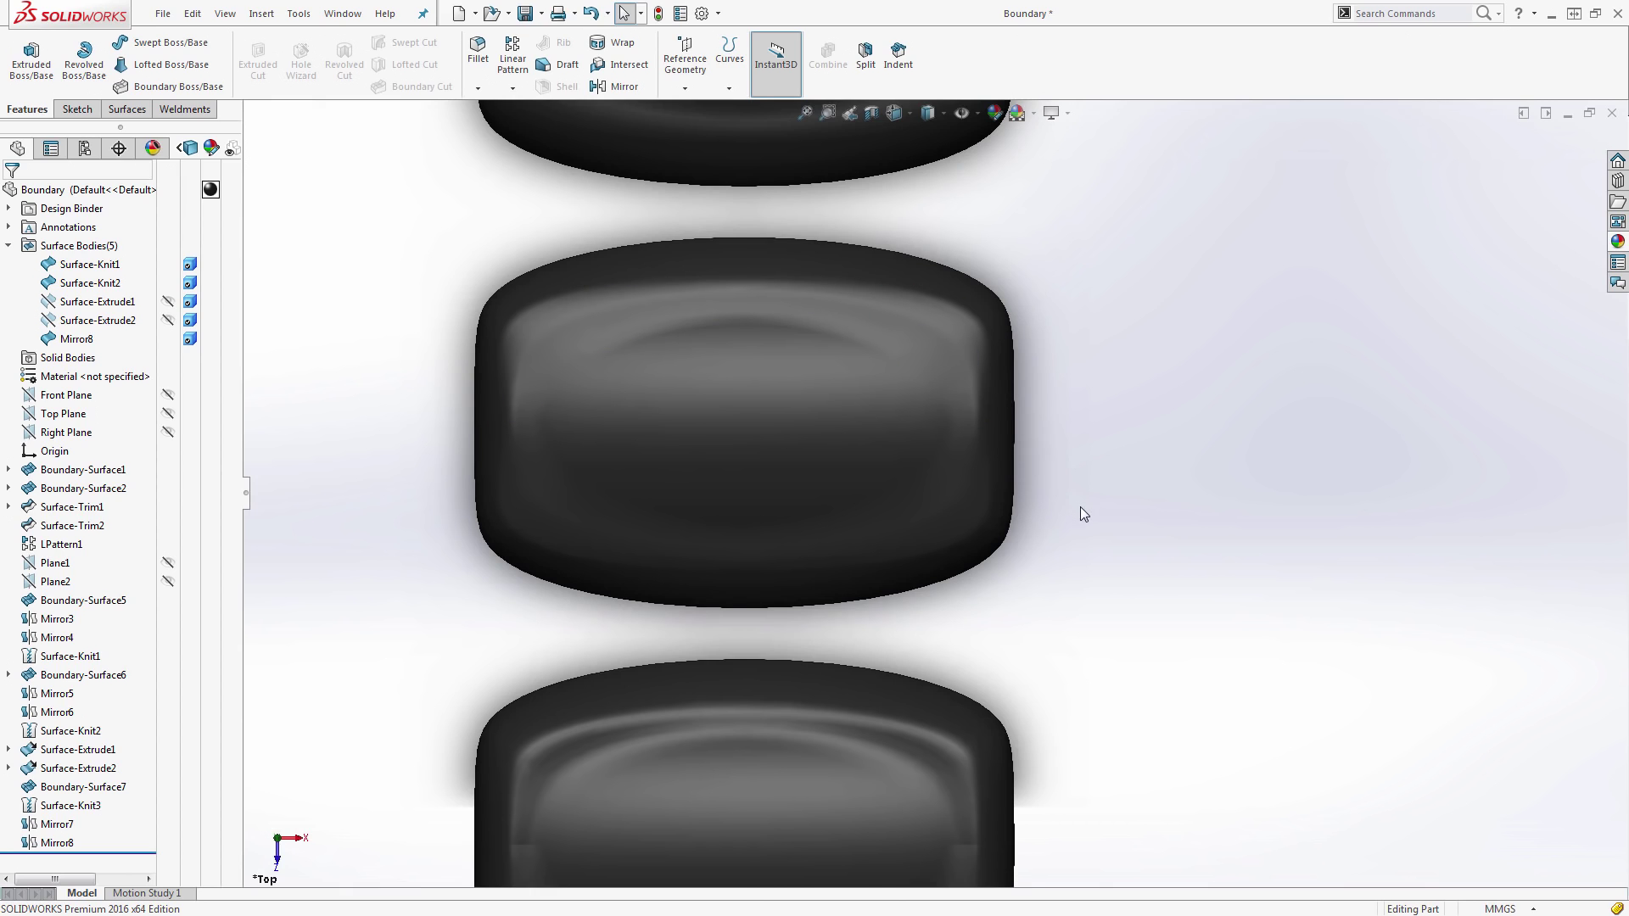
pyautogui.press('z')
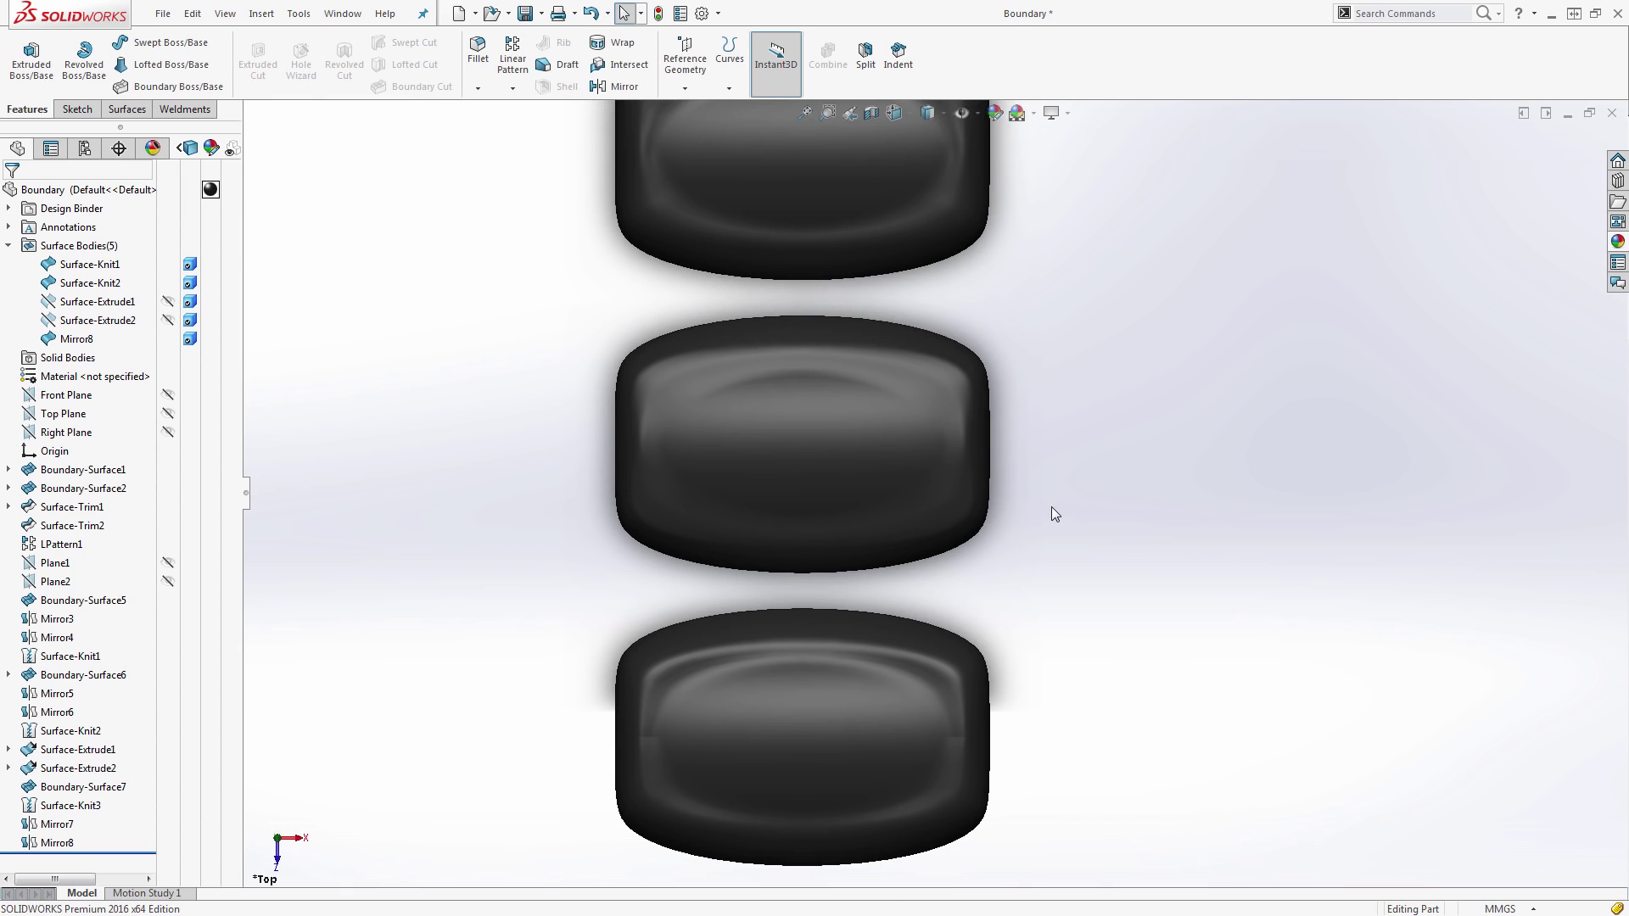
pyautogui.scroll(2, 963, 244)
pyautogui.scroll(-6, 953, 339)
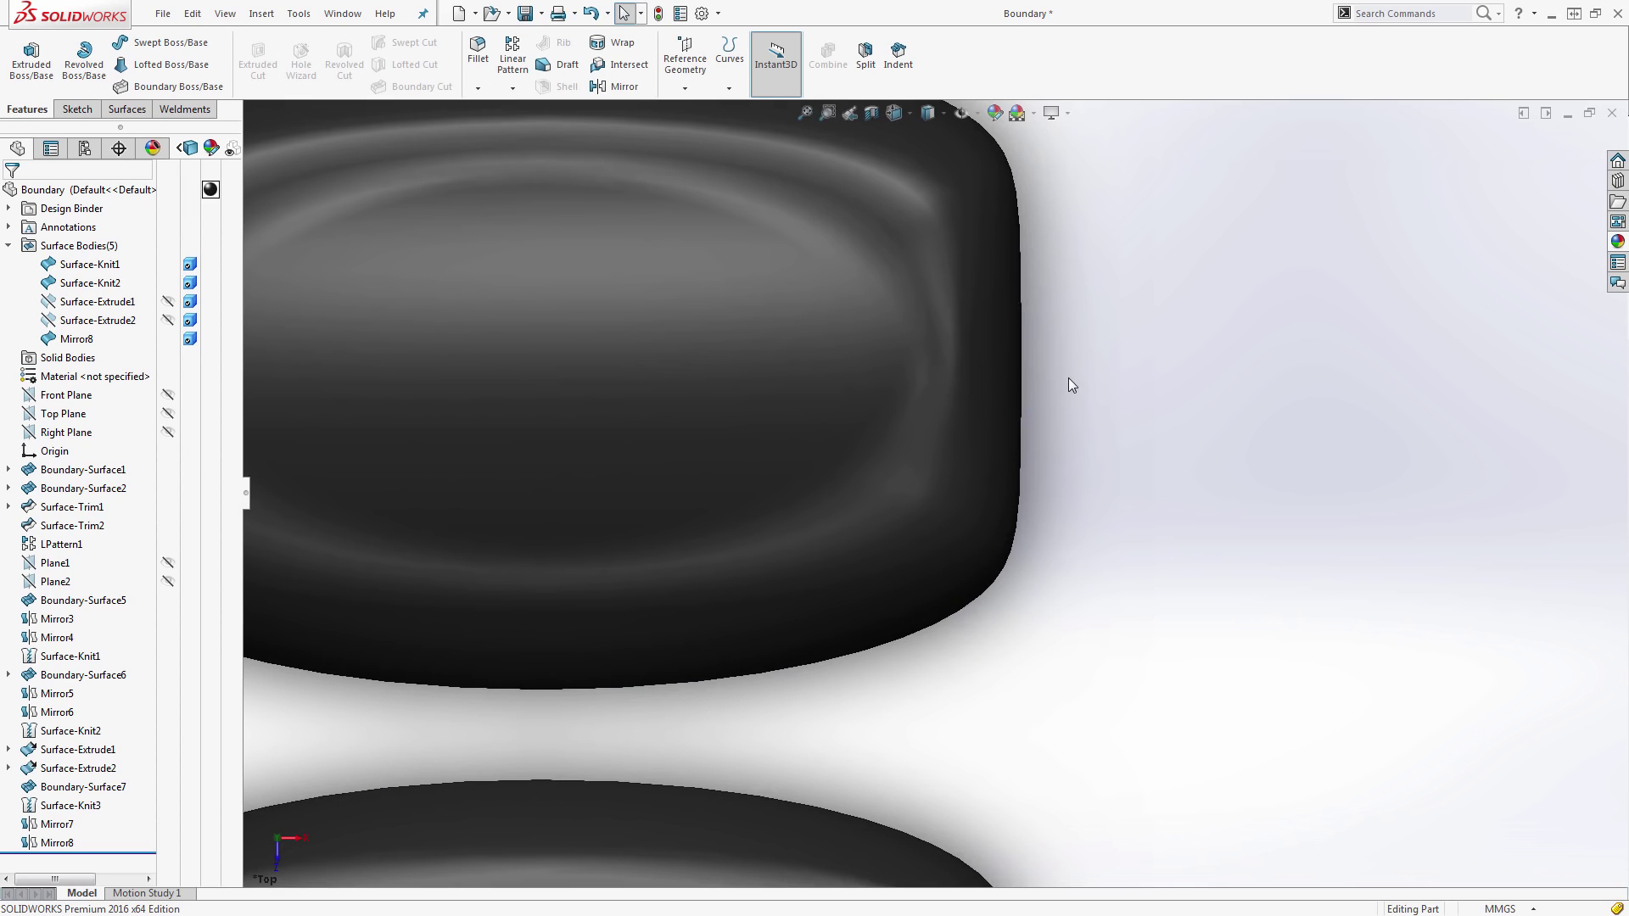
pyautogui.scroll(3, 1067, 379)
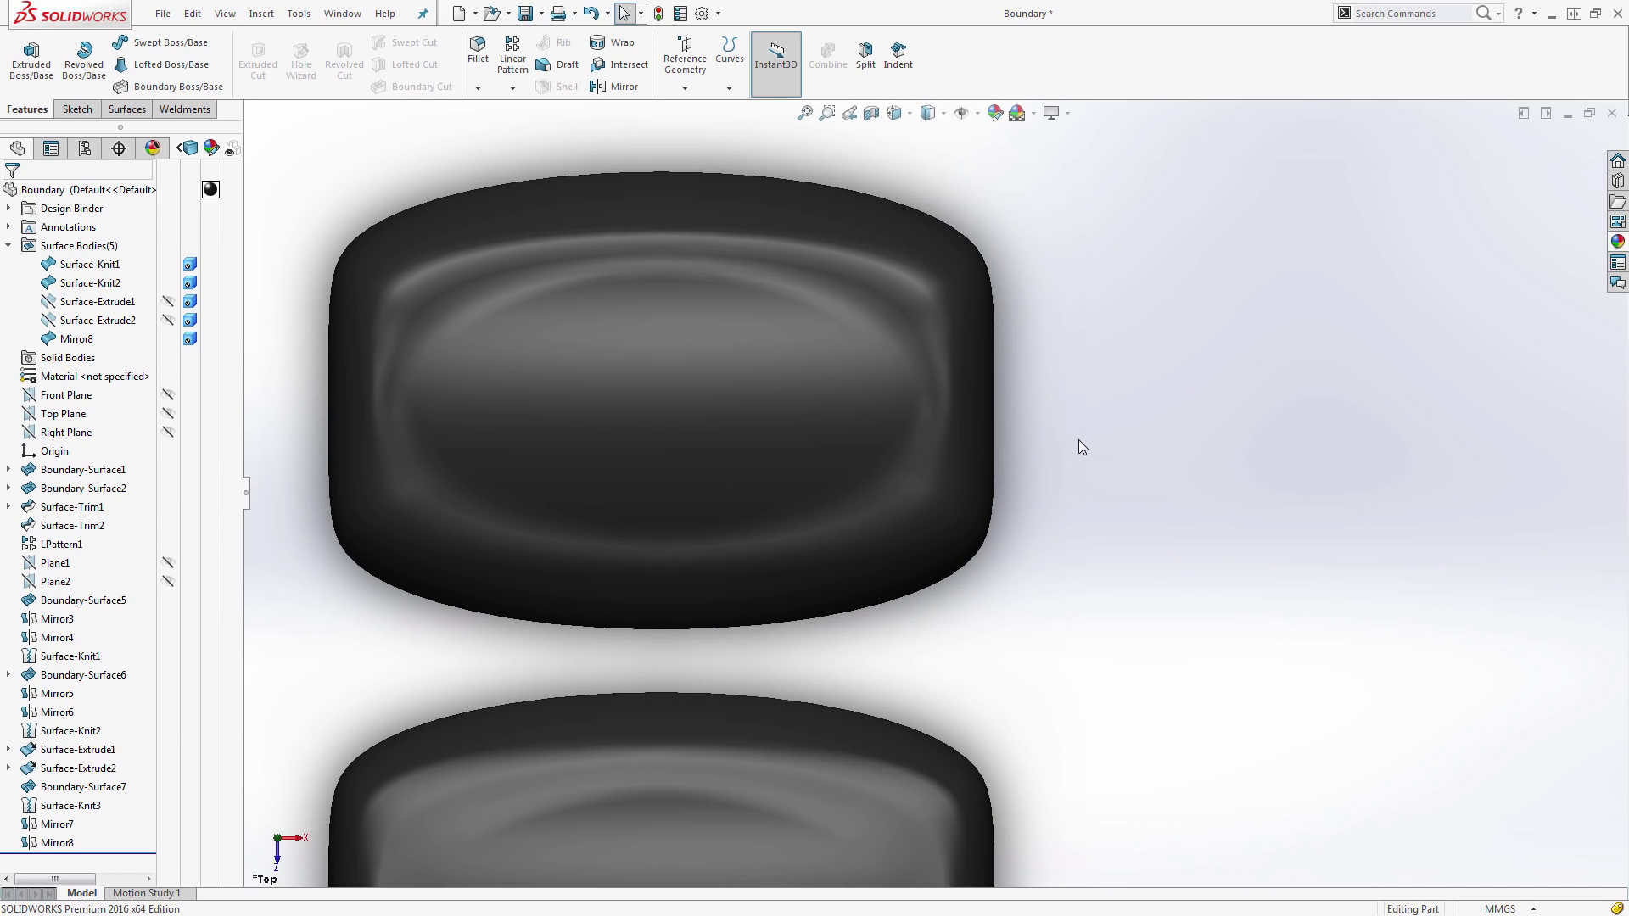
# - Turn on RealView graphics, apply the Rooftop scene, and compare the reflections on all three bodies from the top
pyautogui.moveTo(1077, 439); pyautogui.dragTo(1029, 597, button='middle')
pyautogui.scroll(-4, 1030, 465)
pyautogui.click(1050, 115)
pyautogui.click(1103, 137)
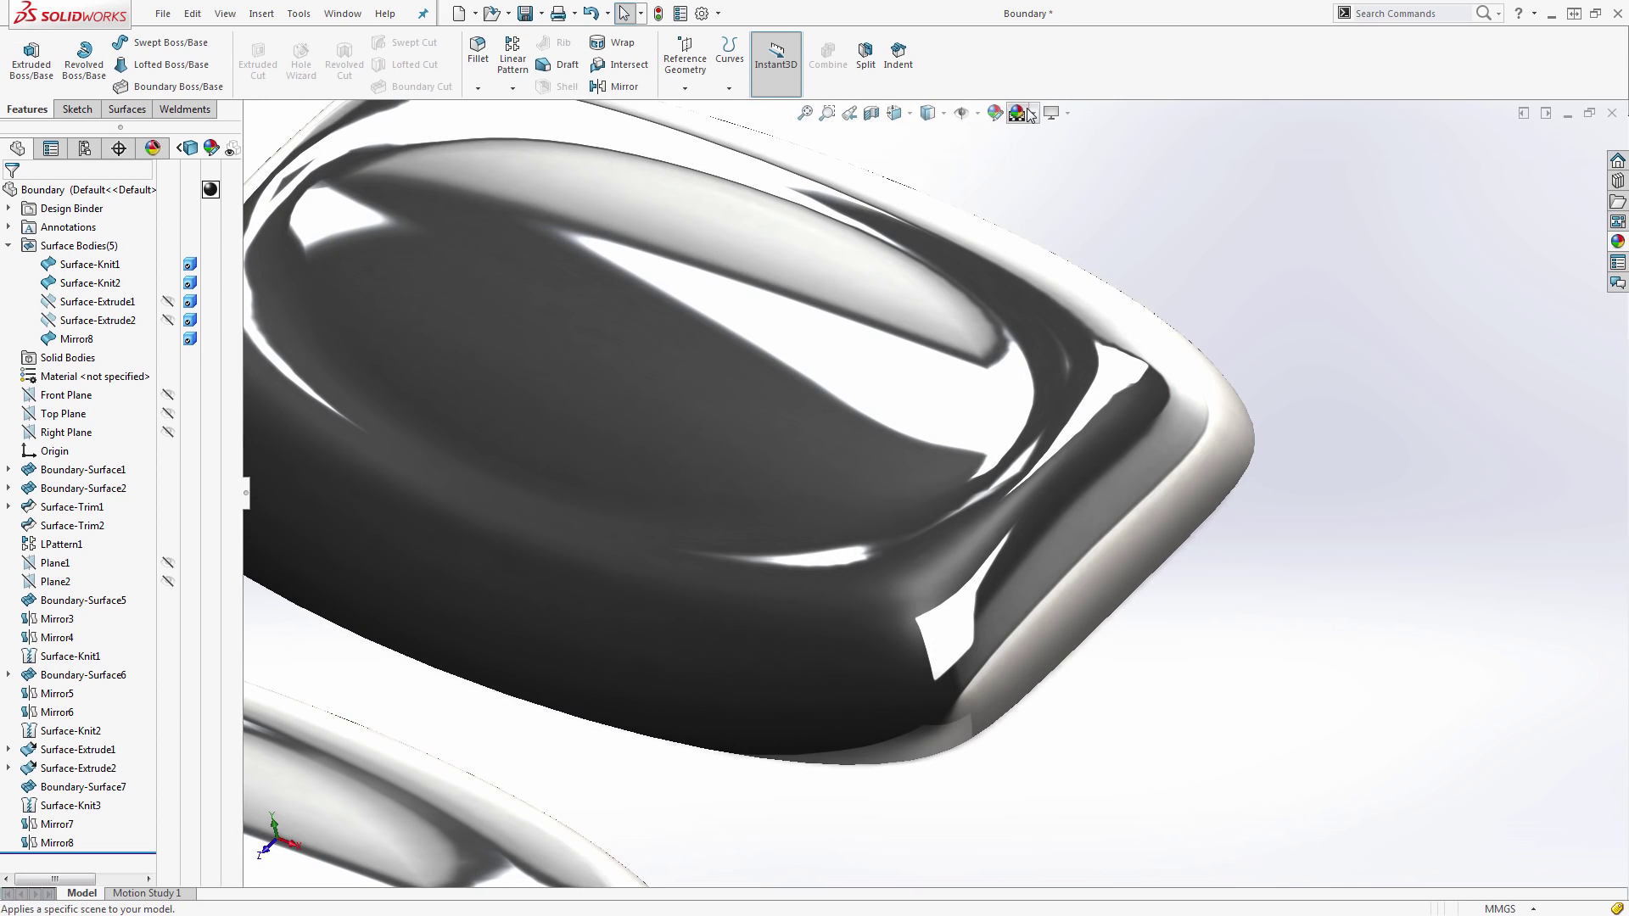
pyautogui.click(1032, 113)
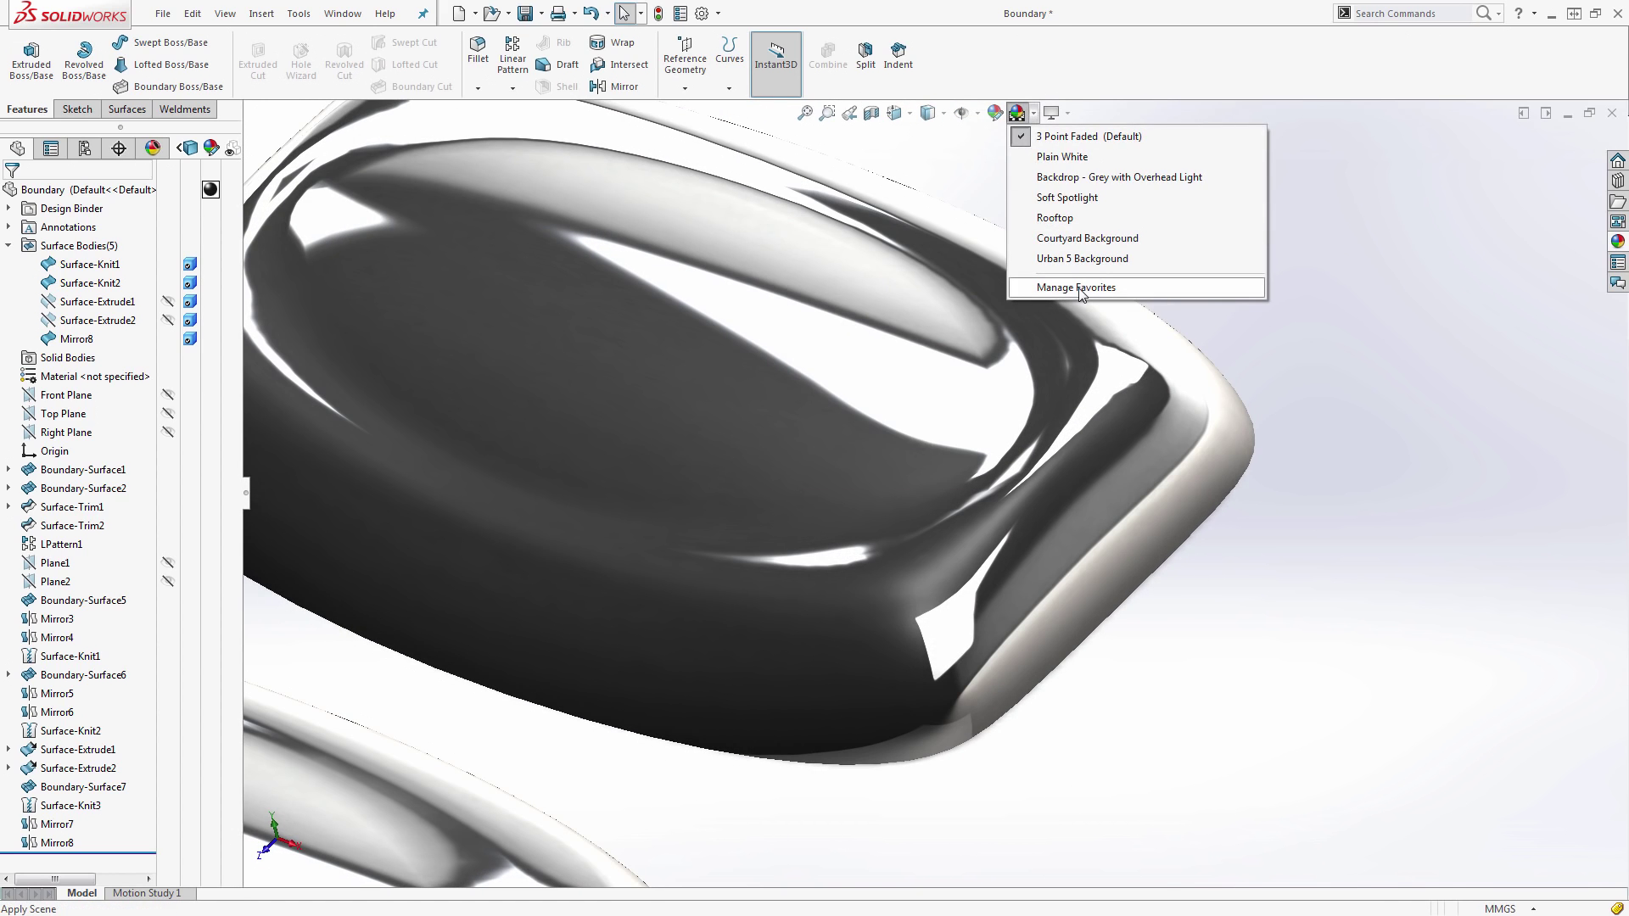
pyautogui.click(1086, 219)
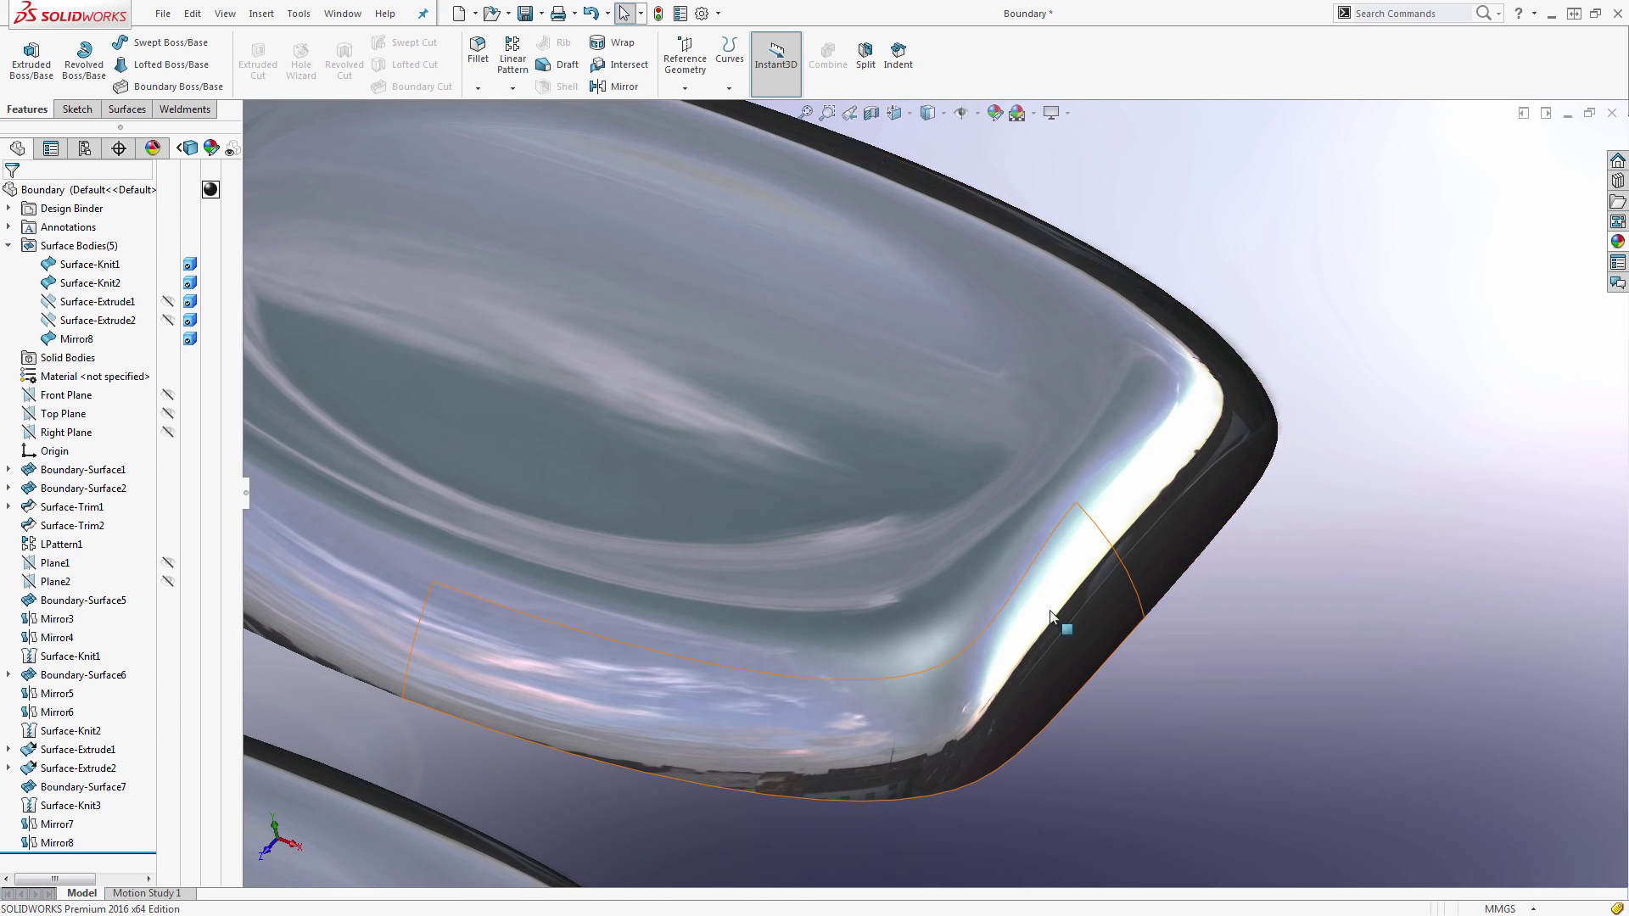
pyautogui.scroll(3, 1289, 656)
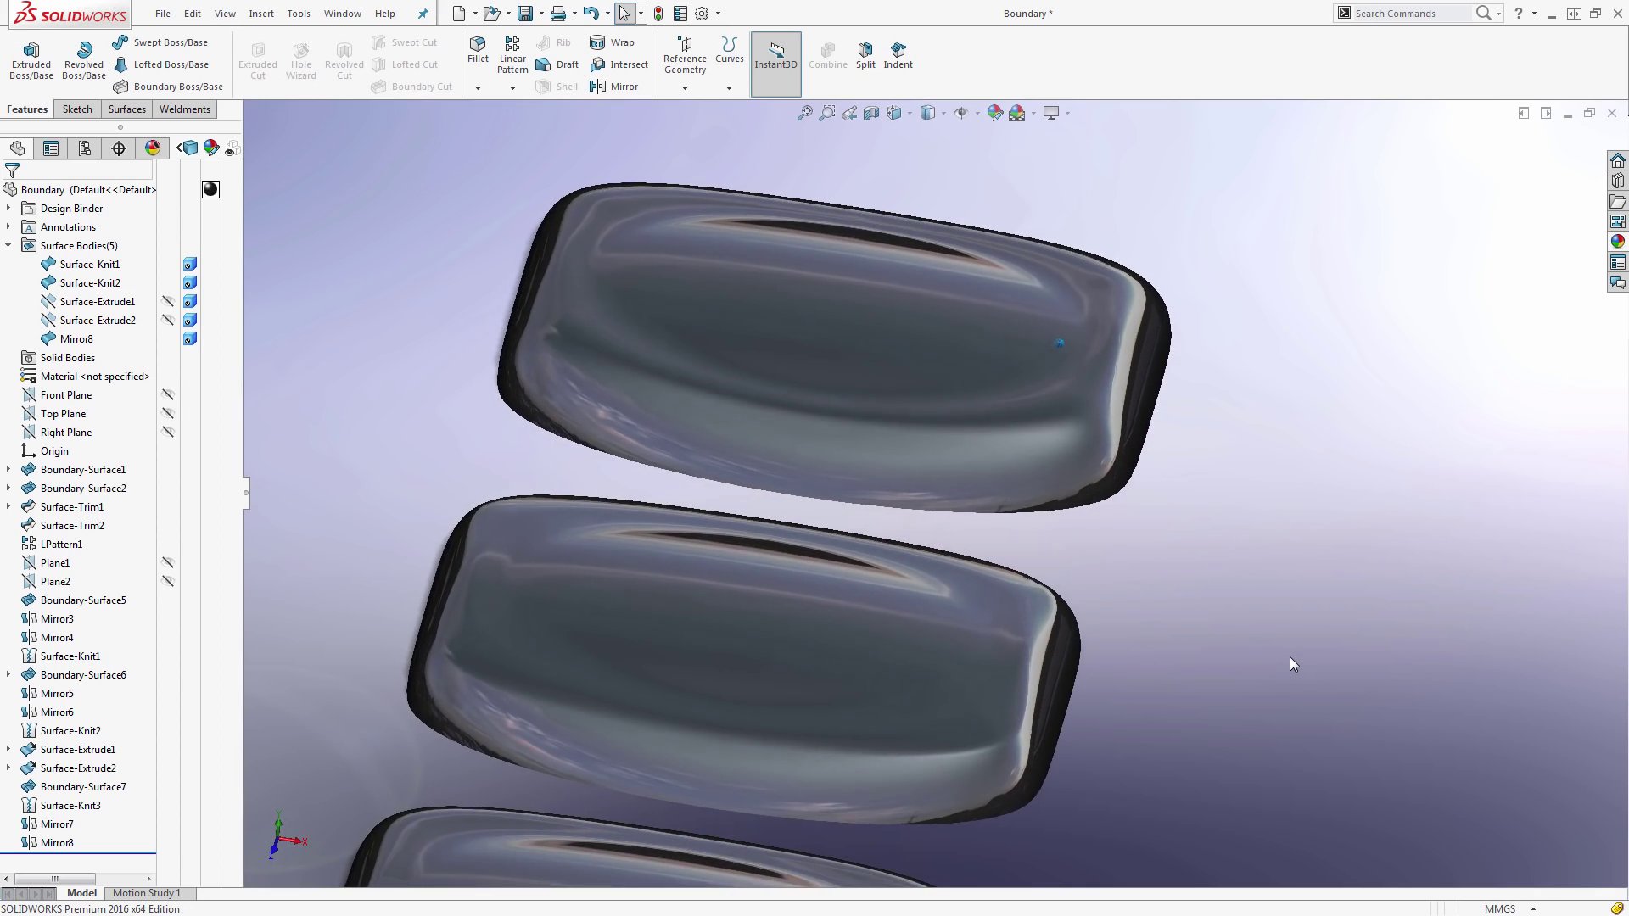
pyautogui.hotkey('ctrl', '5')
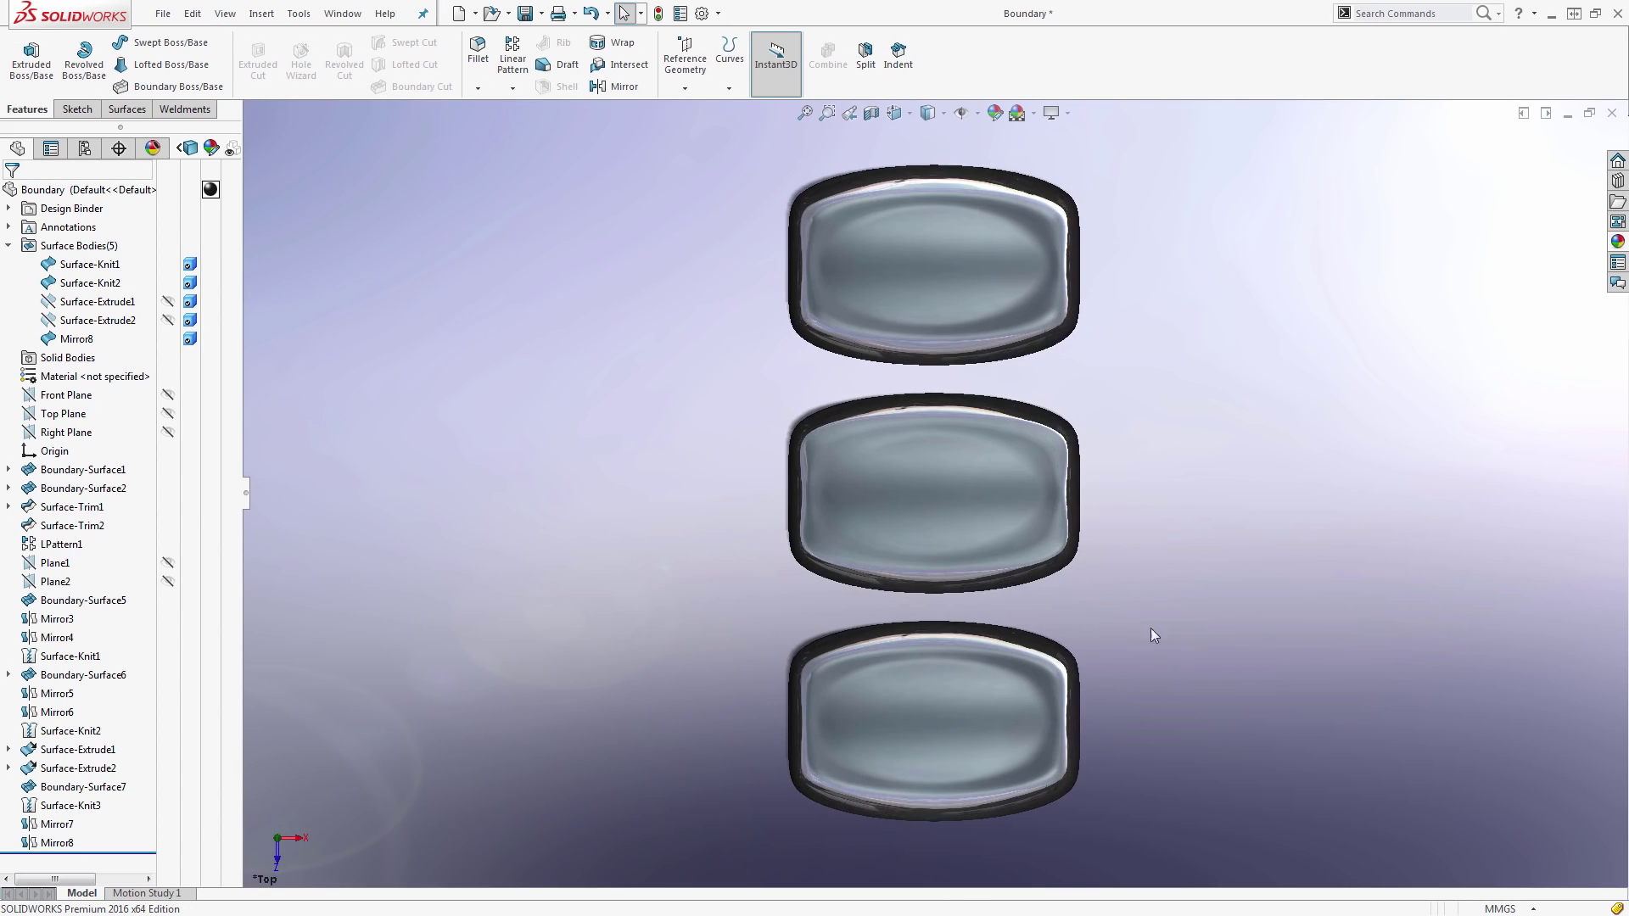